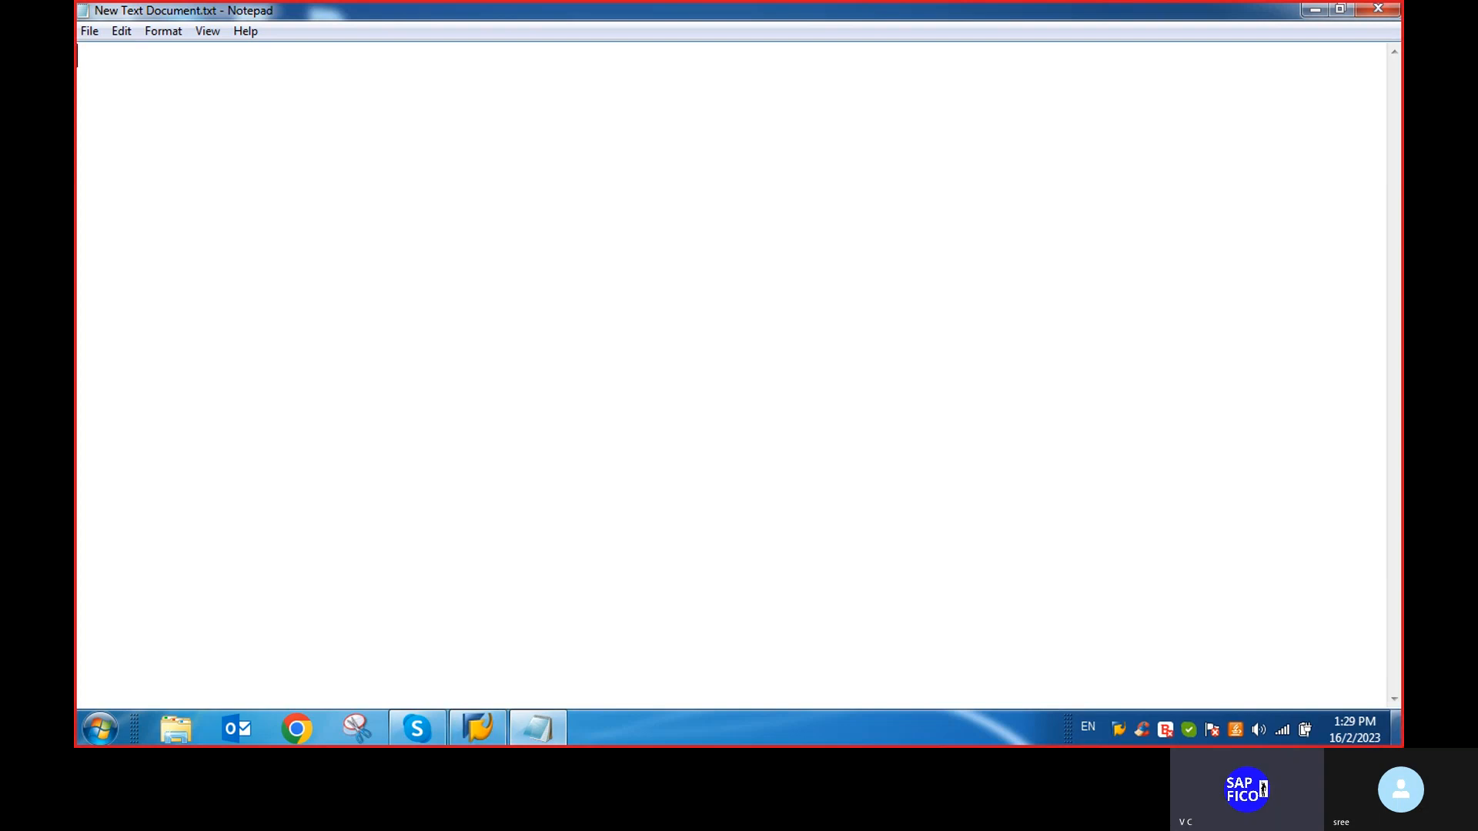
# Switch to the Skype call, toggle the microphone, and return to the blank Notepad document
pyautogui.moveTo(1394, 727)
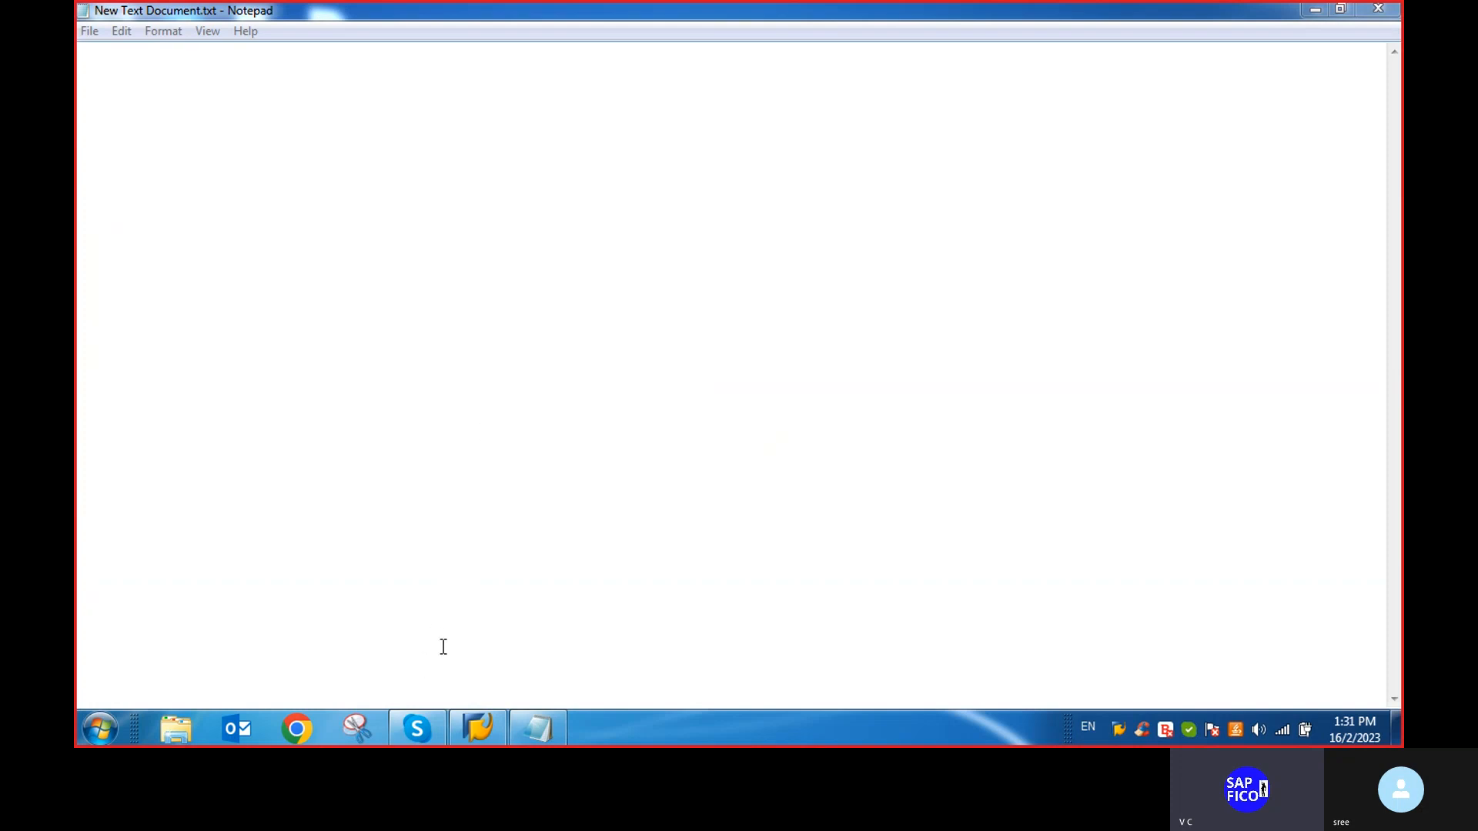
pyautogui.click(413, 732)
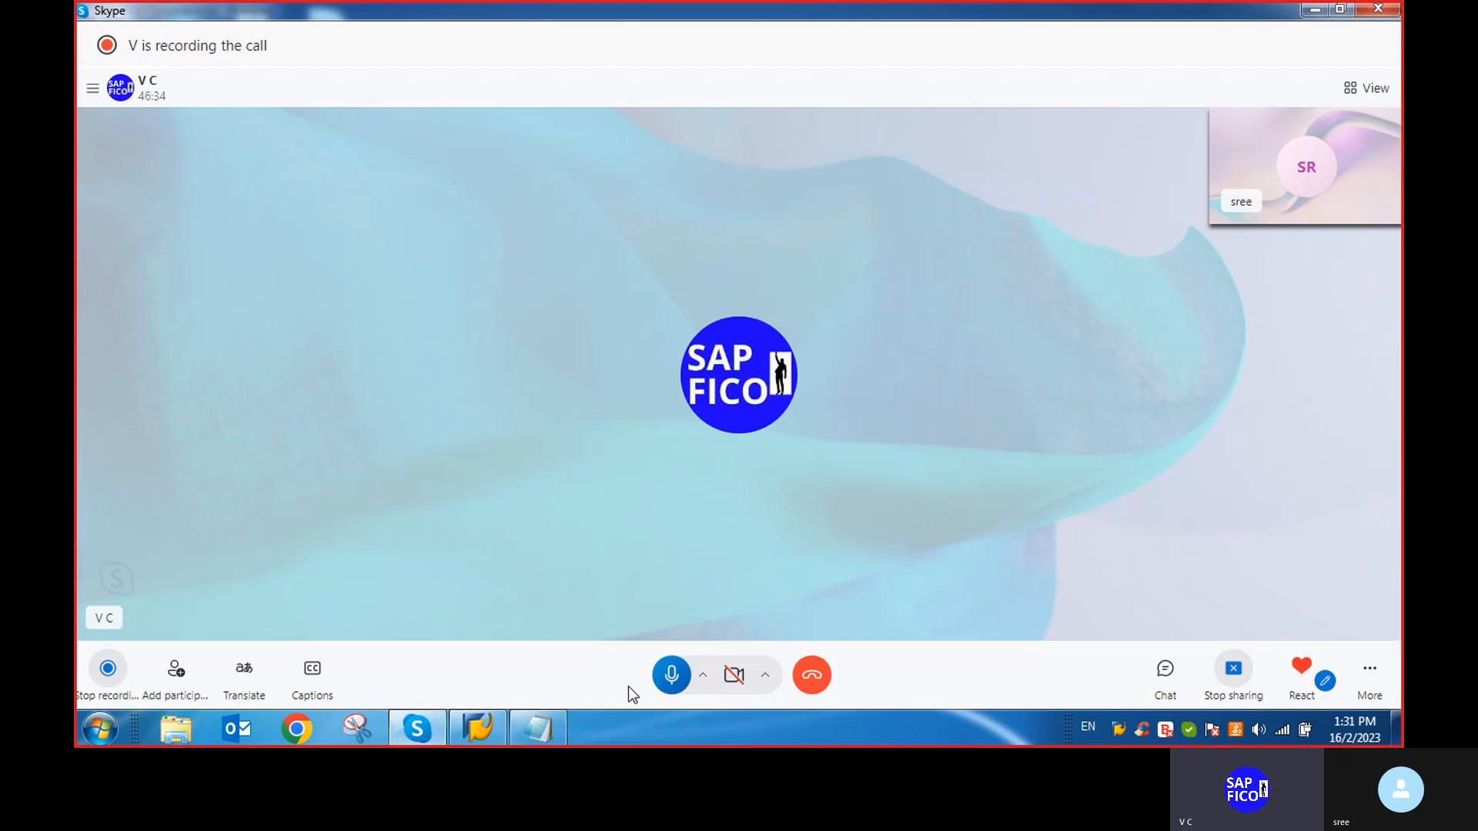
pyautogui.click(681, 666)
pyautogui.click(547, 726)
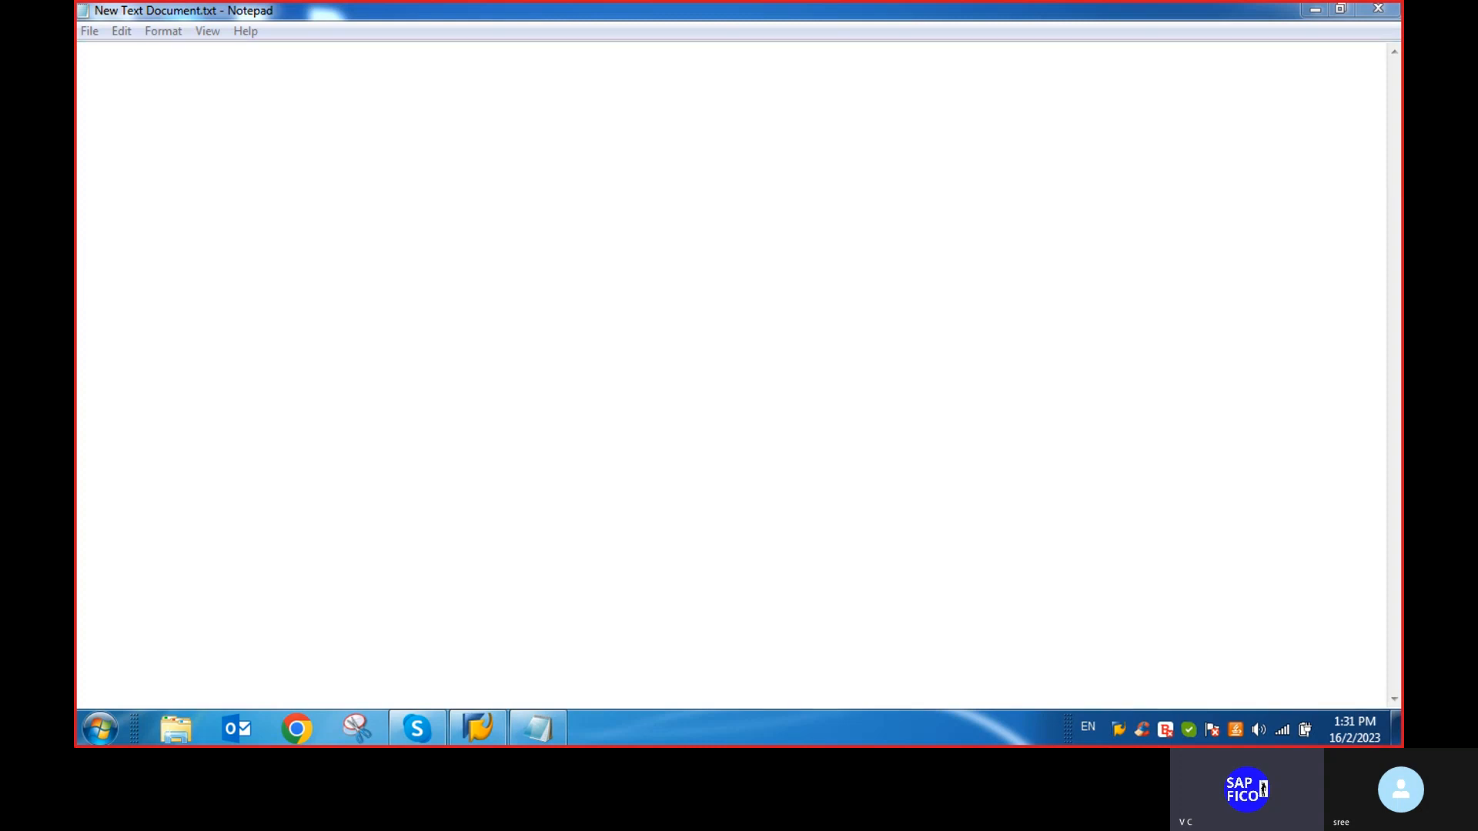
# Write the heading "APP POSTAL CODE SERNARIO WITH THE HOUSE BANKS , RANKING ORDERS" at the start of the document
pyautogui.click(176, 84)
pyautogui.write('AP')
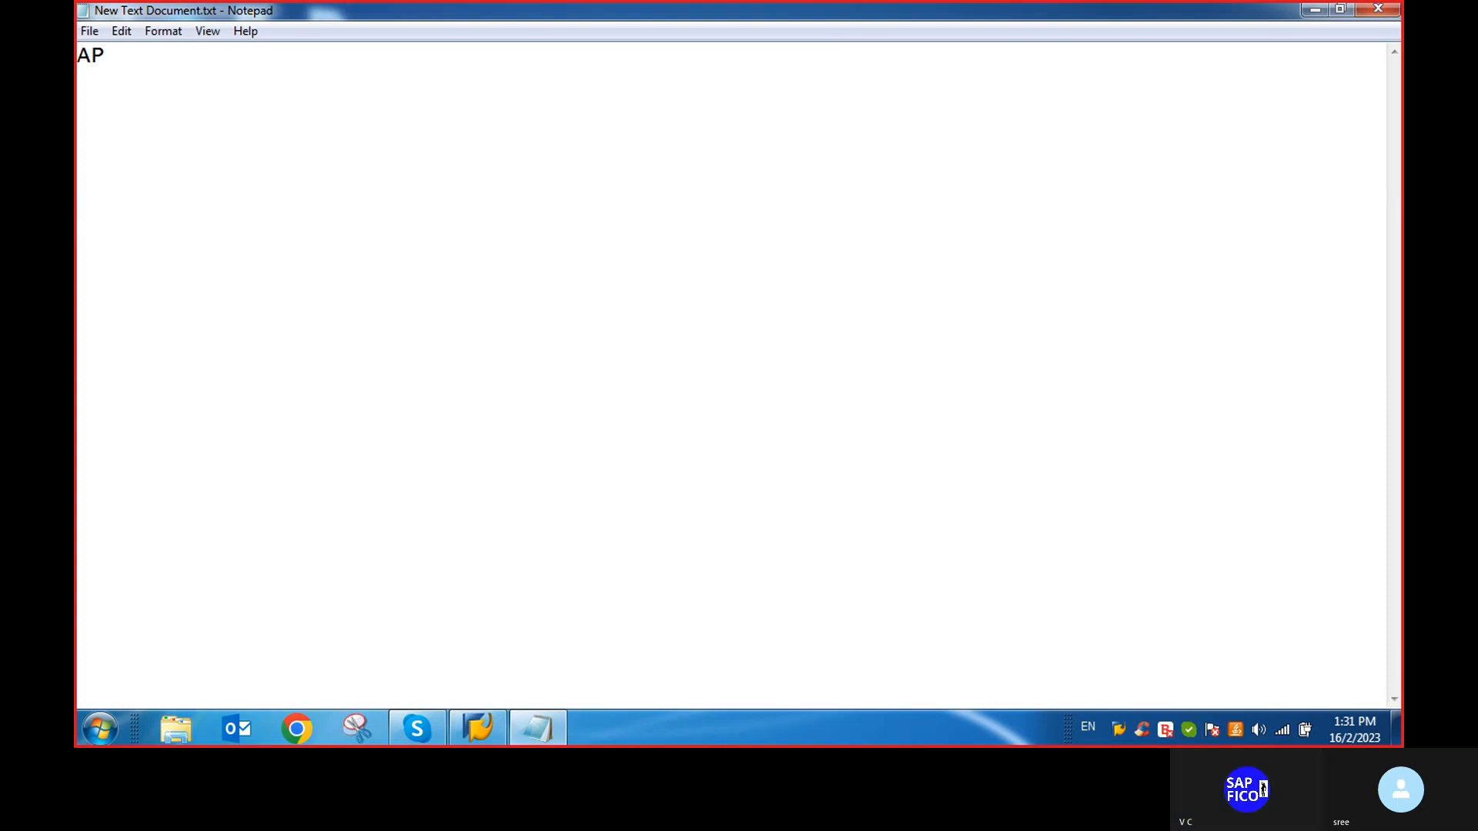
pyautogui.write('P POSTAB')
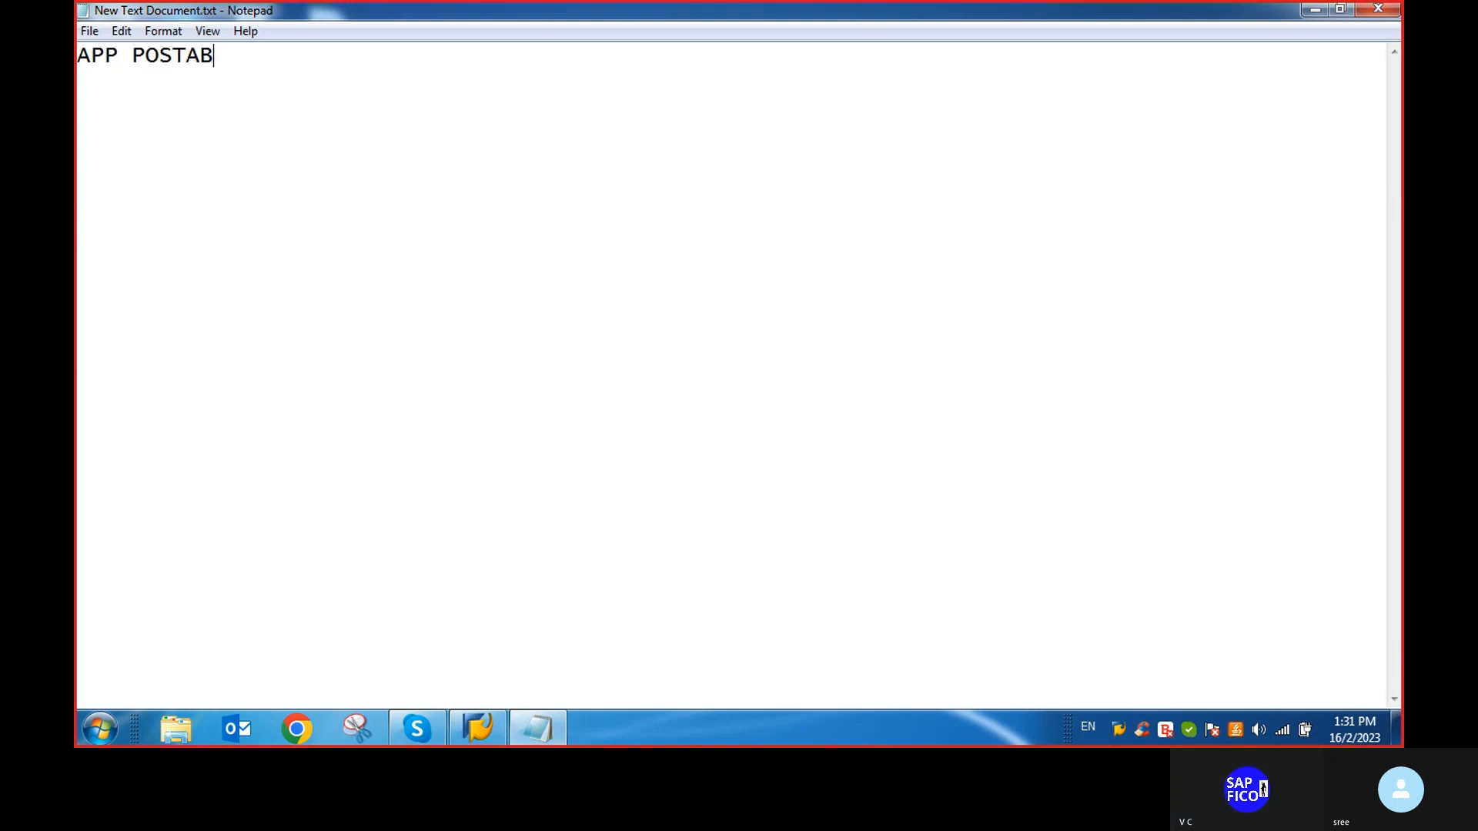
pyautogui.press('BackSpace')
pyautogui.write('L CODE')
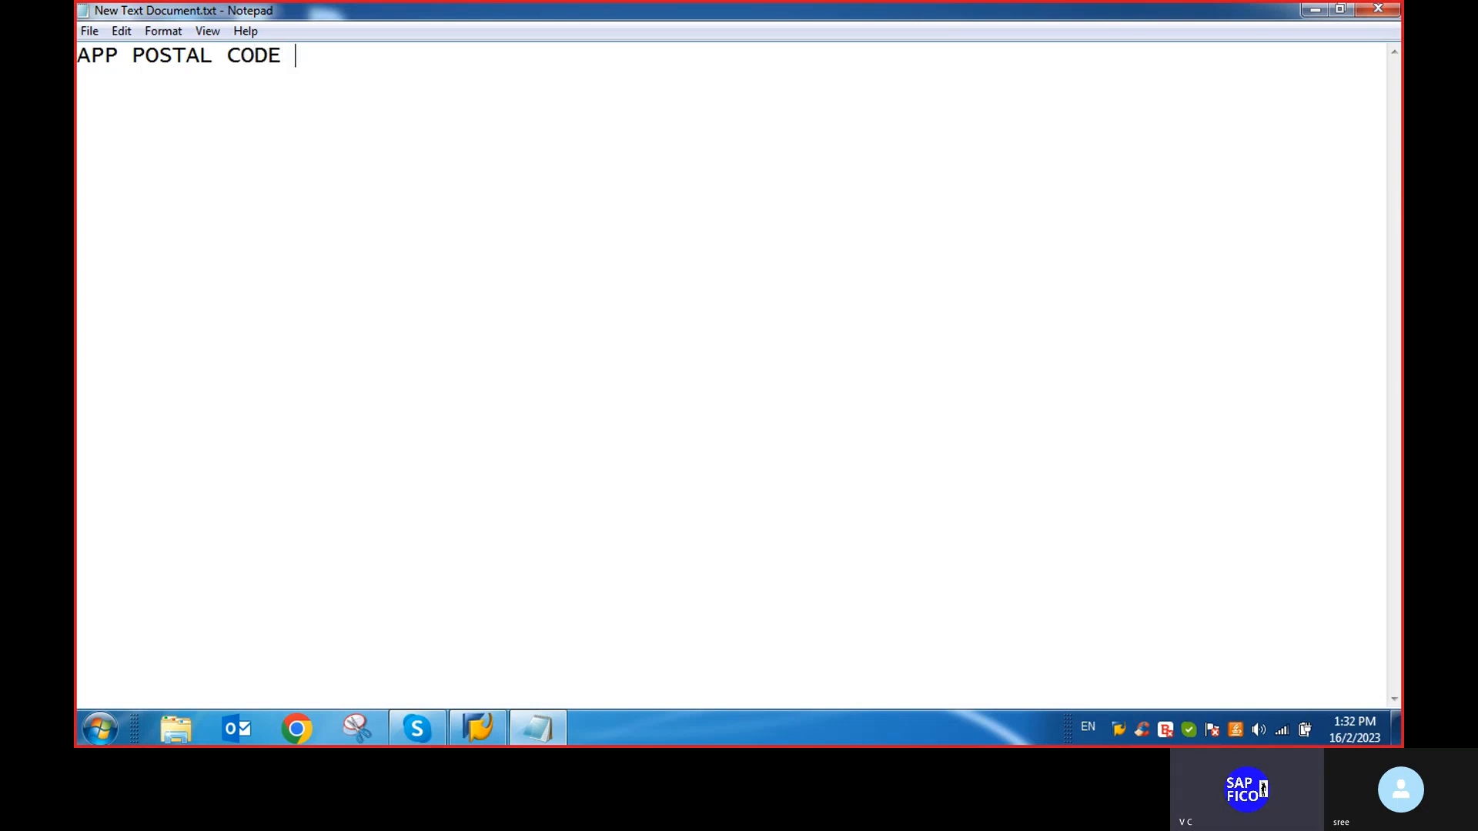
pyautogui.write(' SERNARIO ')
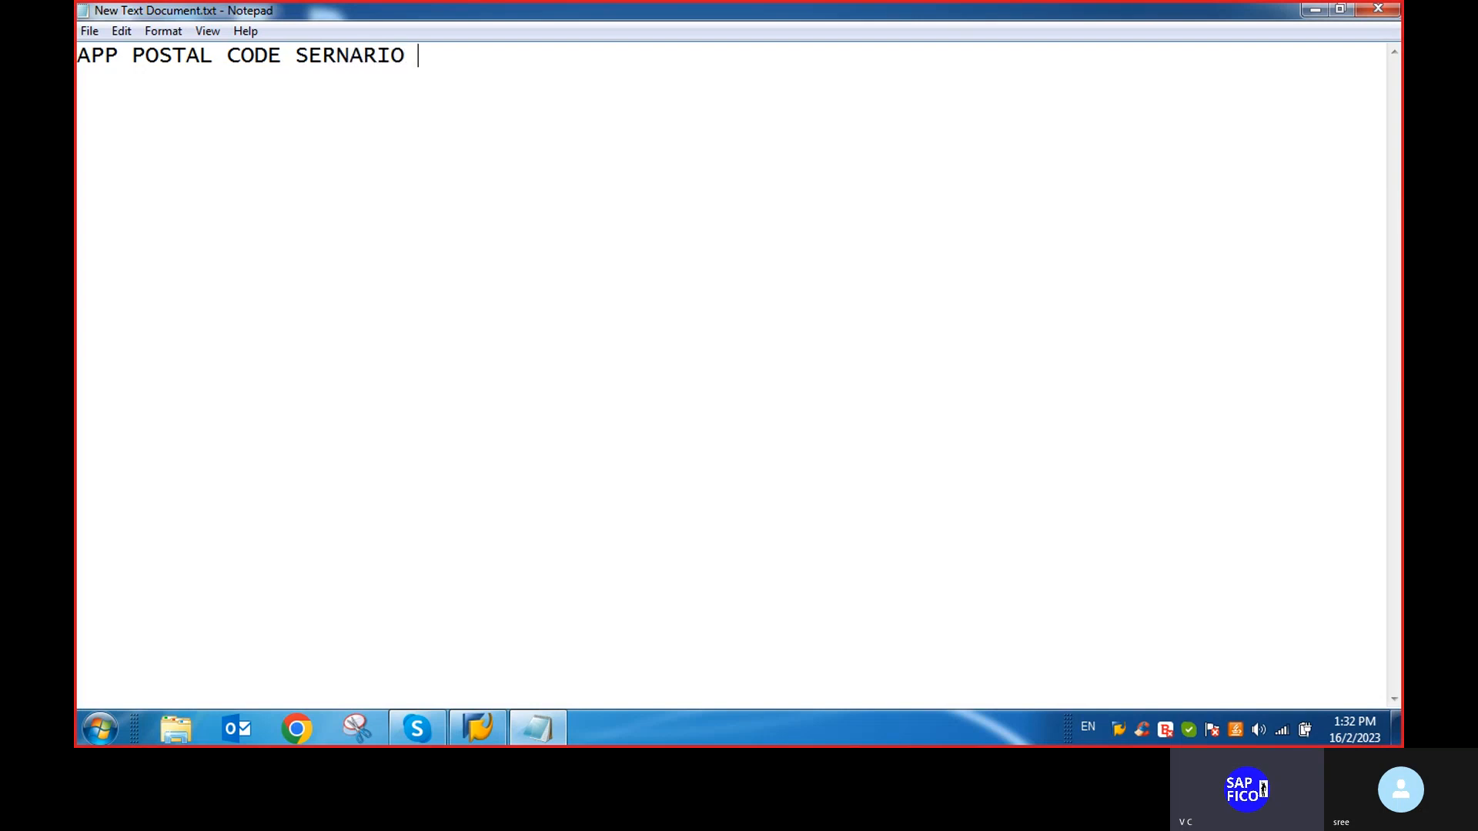
pyautogui.write('WITH THE HOU')
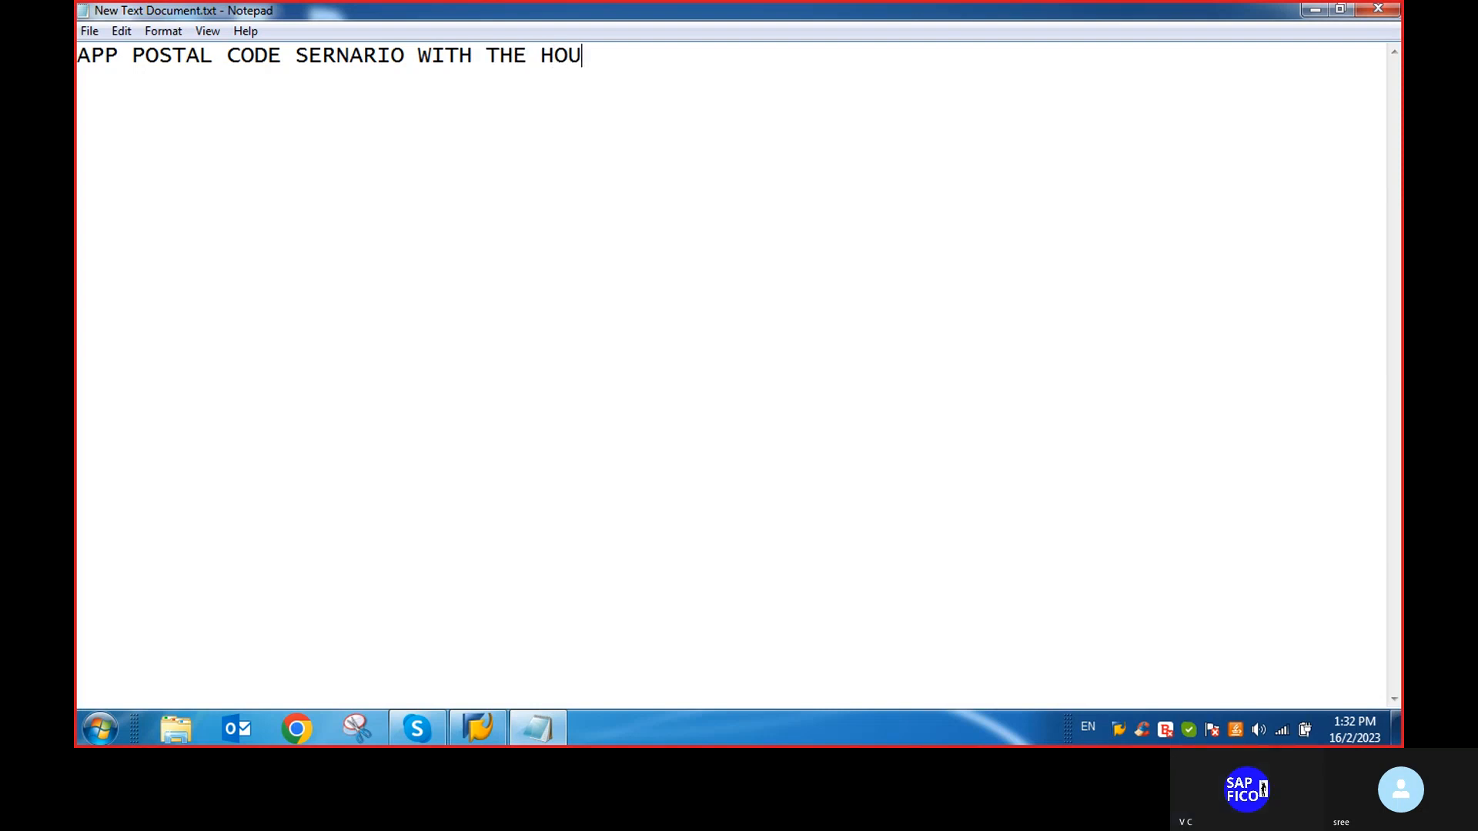
pyautogui.write('SE BON')
pyautogui.press('BackSpace')
pyautogui.press('BackSpace')
pyautogui.write('ANKS ,')
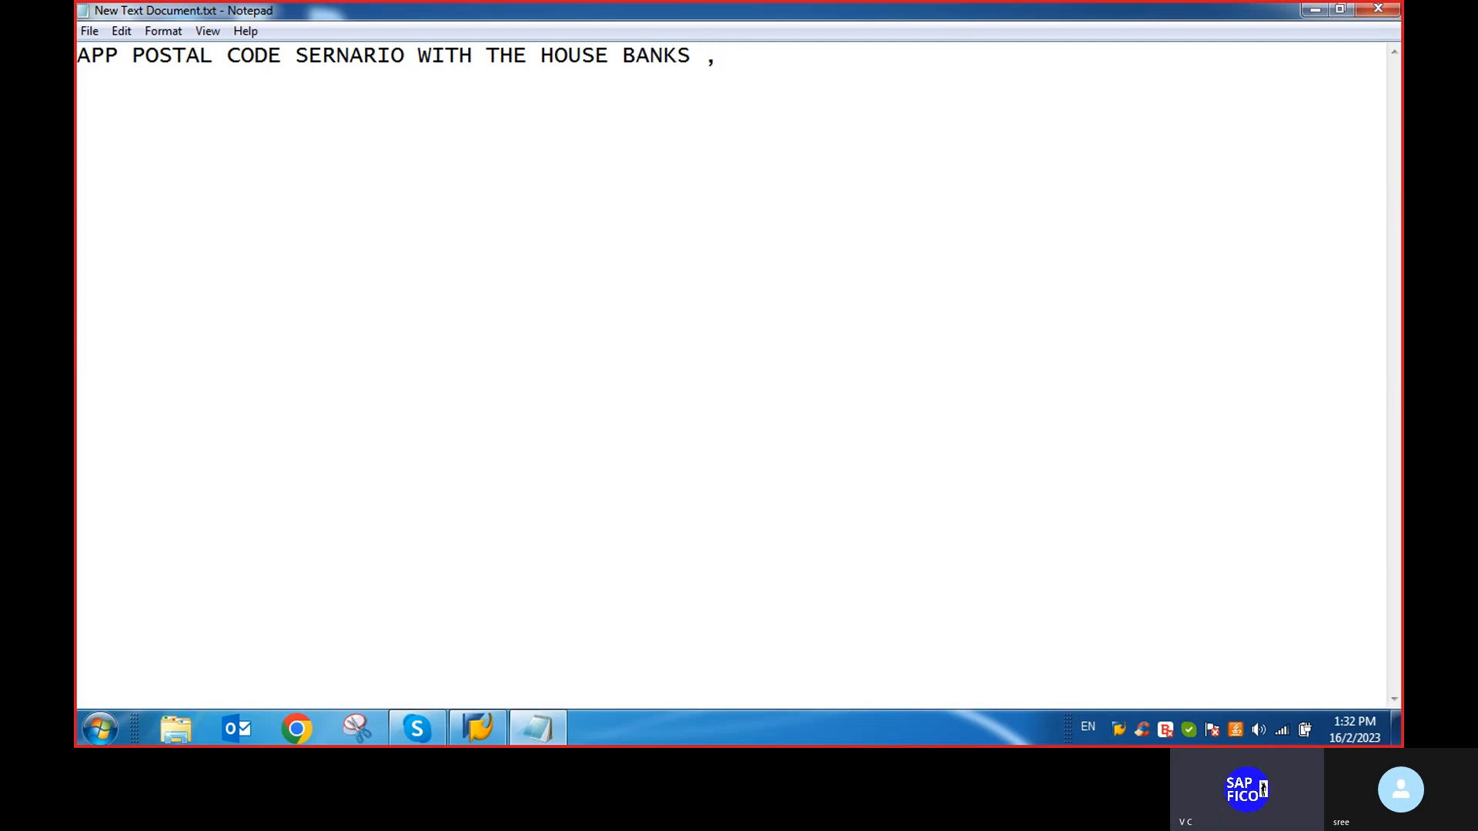
pyautogui.write(' RANKING ORDERS')
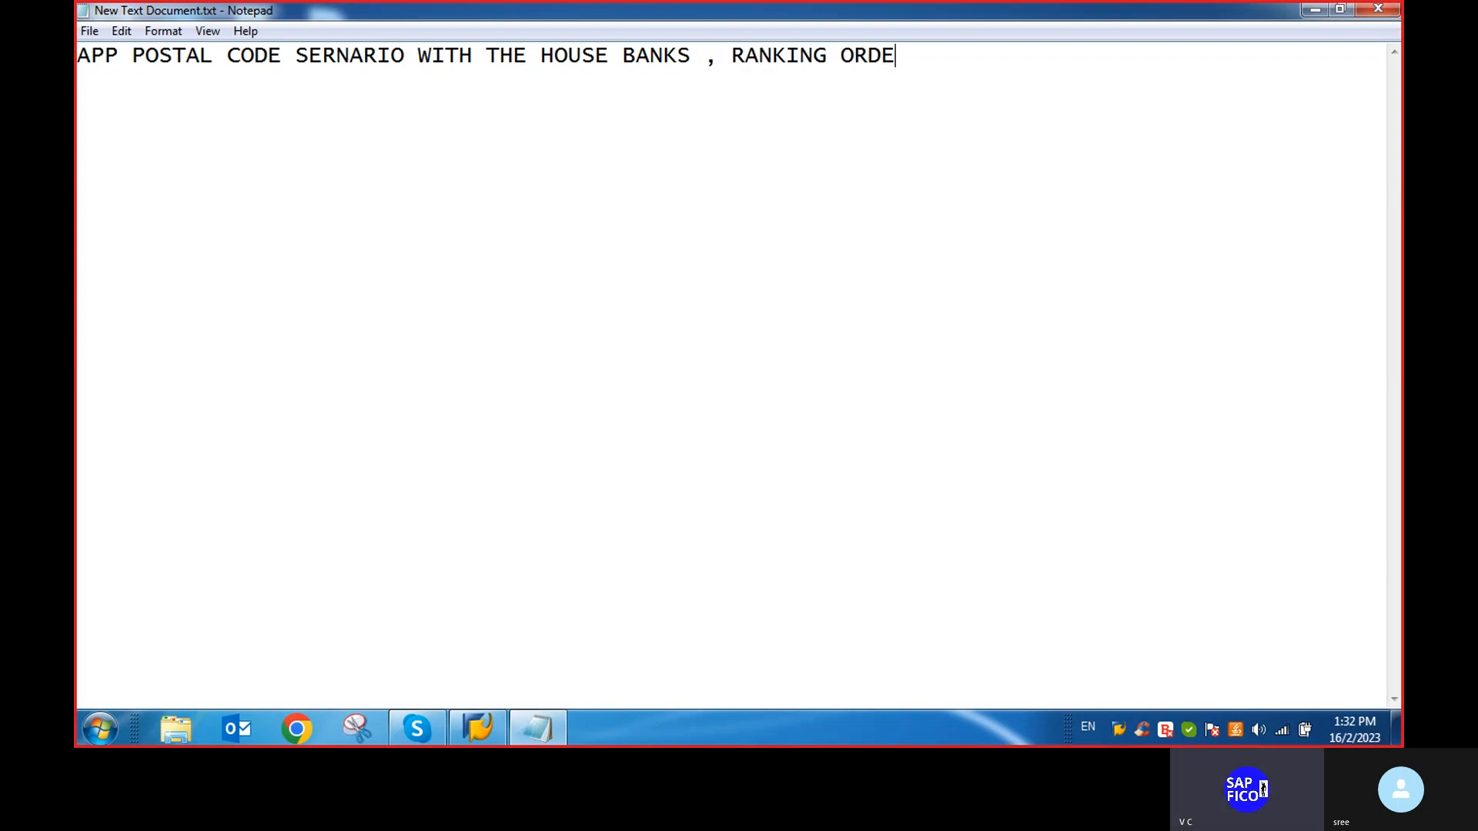
# Change the spelling of the heading's fourth word to "SINARIO"
pyautogui.click(336, 55)
pyautogui.press('BackSpace')
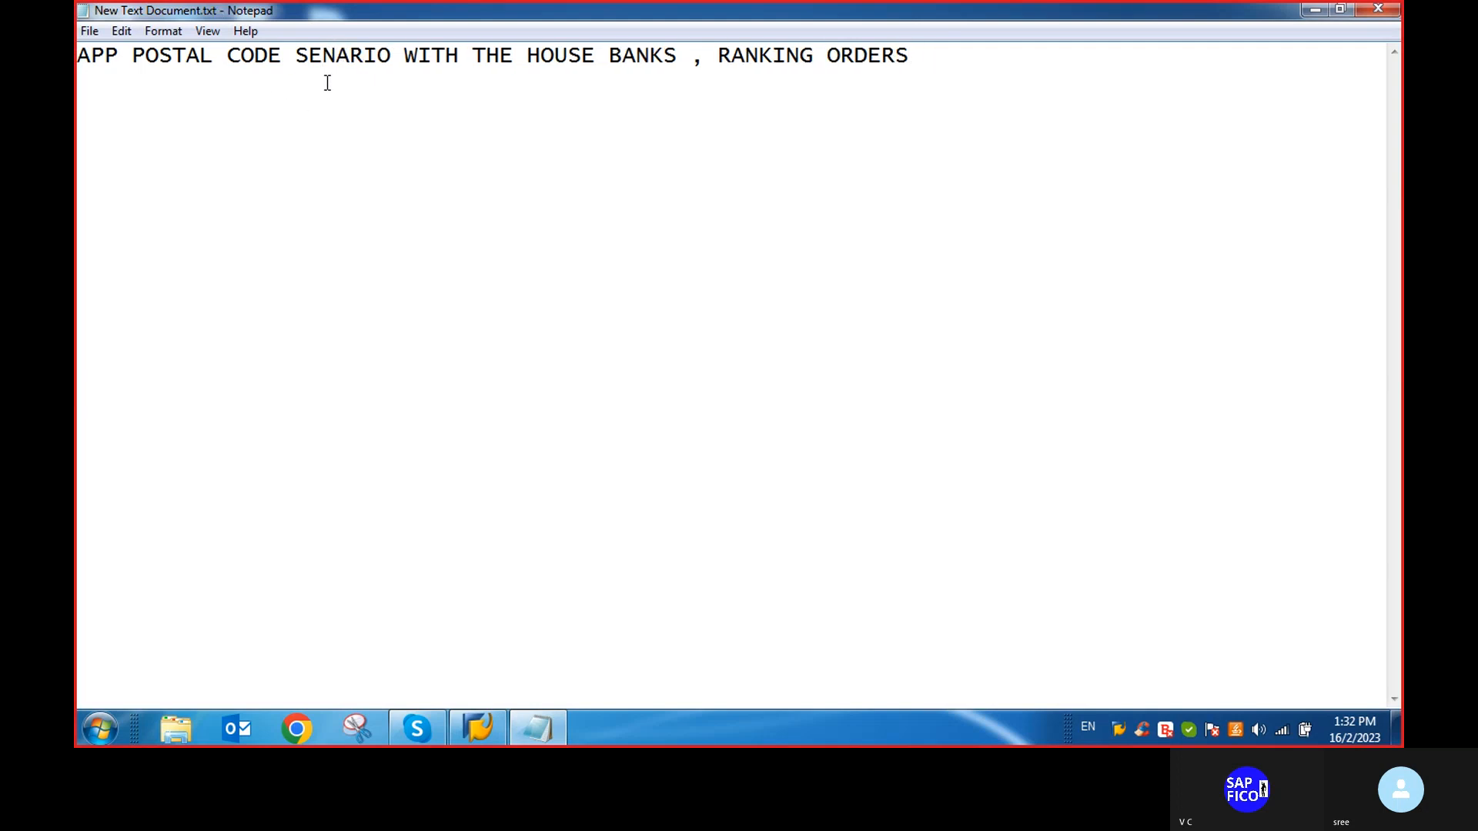
pyautogui.press('BackSpace')
pyautogui.write('I')
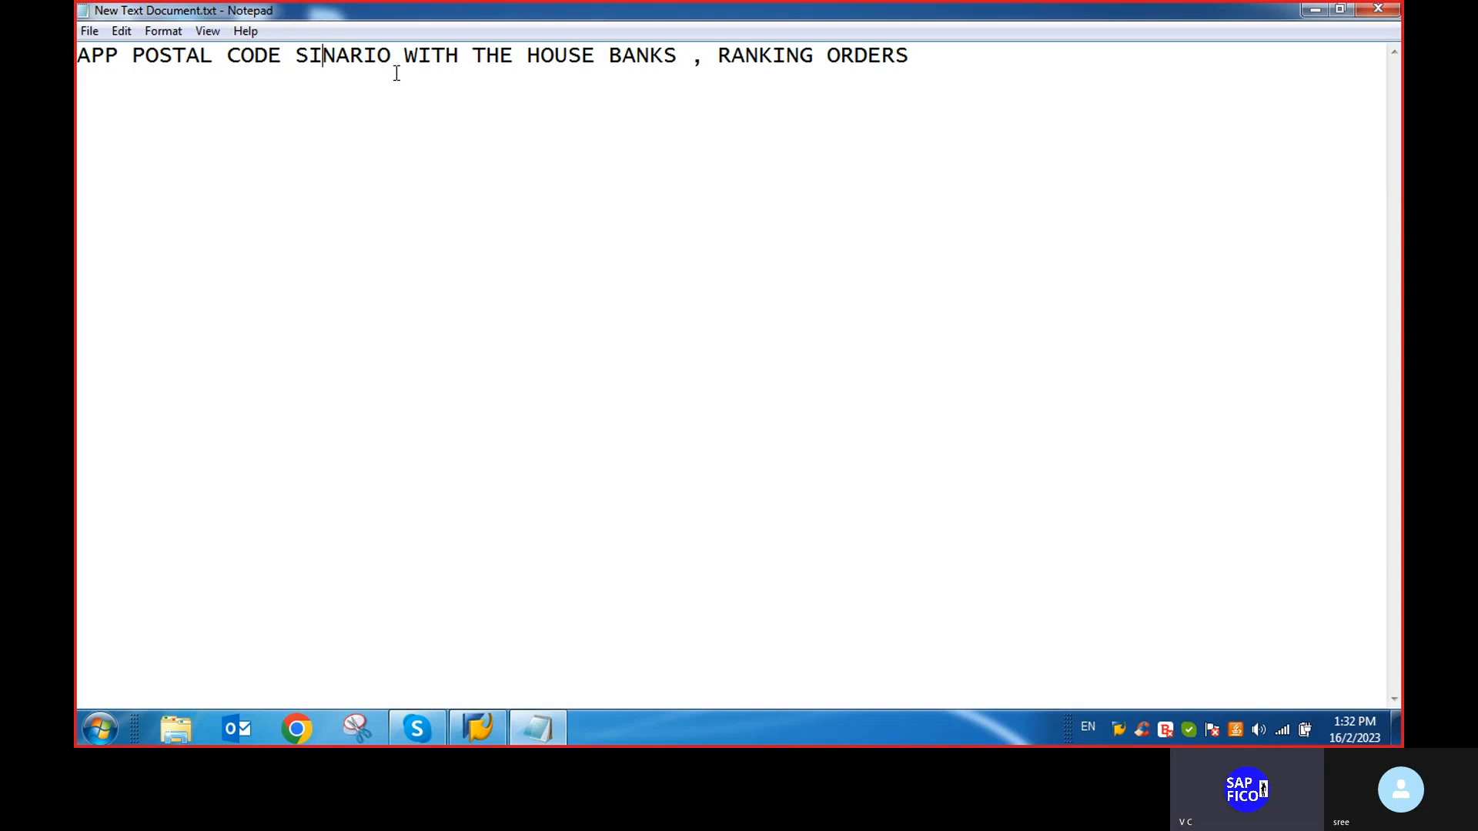
# Below the heading, after a blank line, add the item "1. THERE ARE TWO TYPE OF VENDORS IN COMPANY CODE -DEP1"
pyautogui.click(934, 61)
pyautogui.press('Return')
pyautogui.press('Return')
pyautogui.write('1. T')
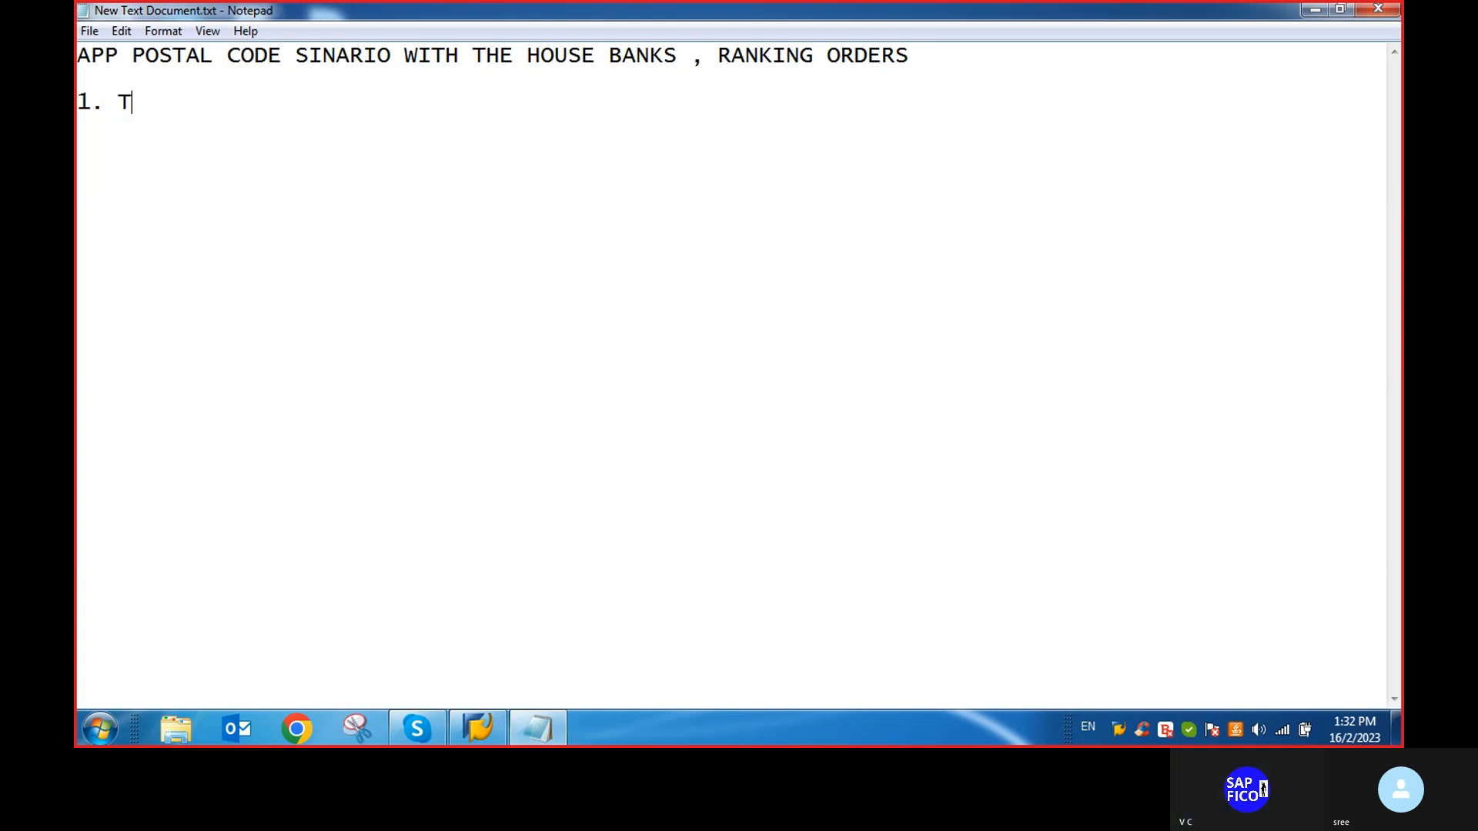
pyautogui.write('HERE A')
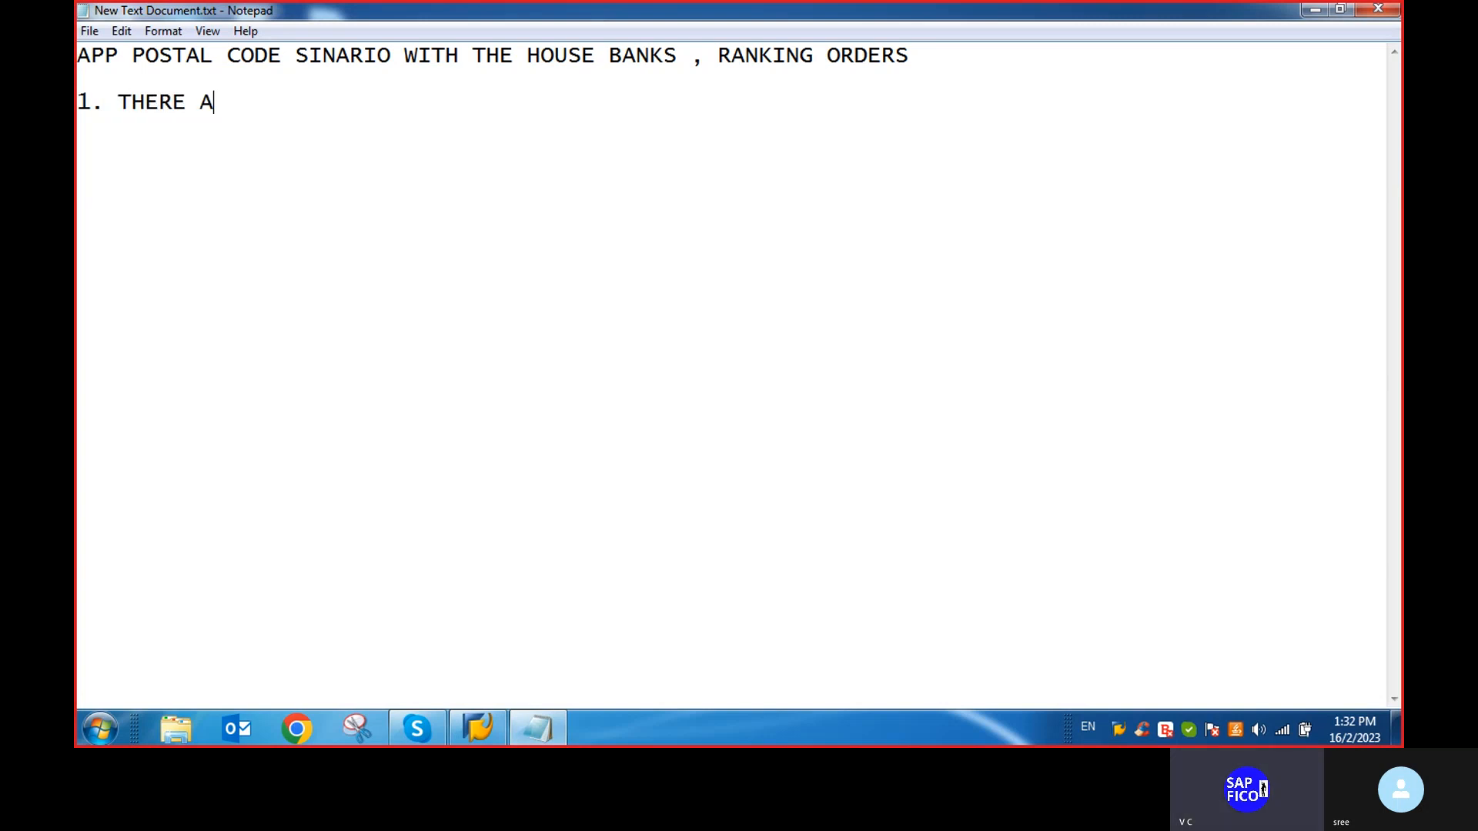
pyautogui.write('RE TWO')
pyautogui.write('TY')
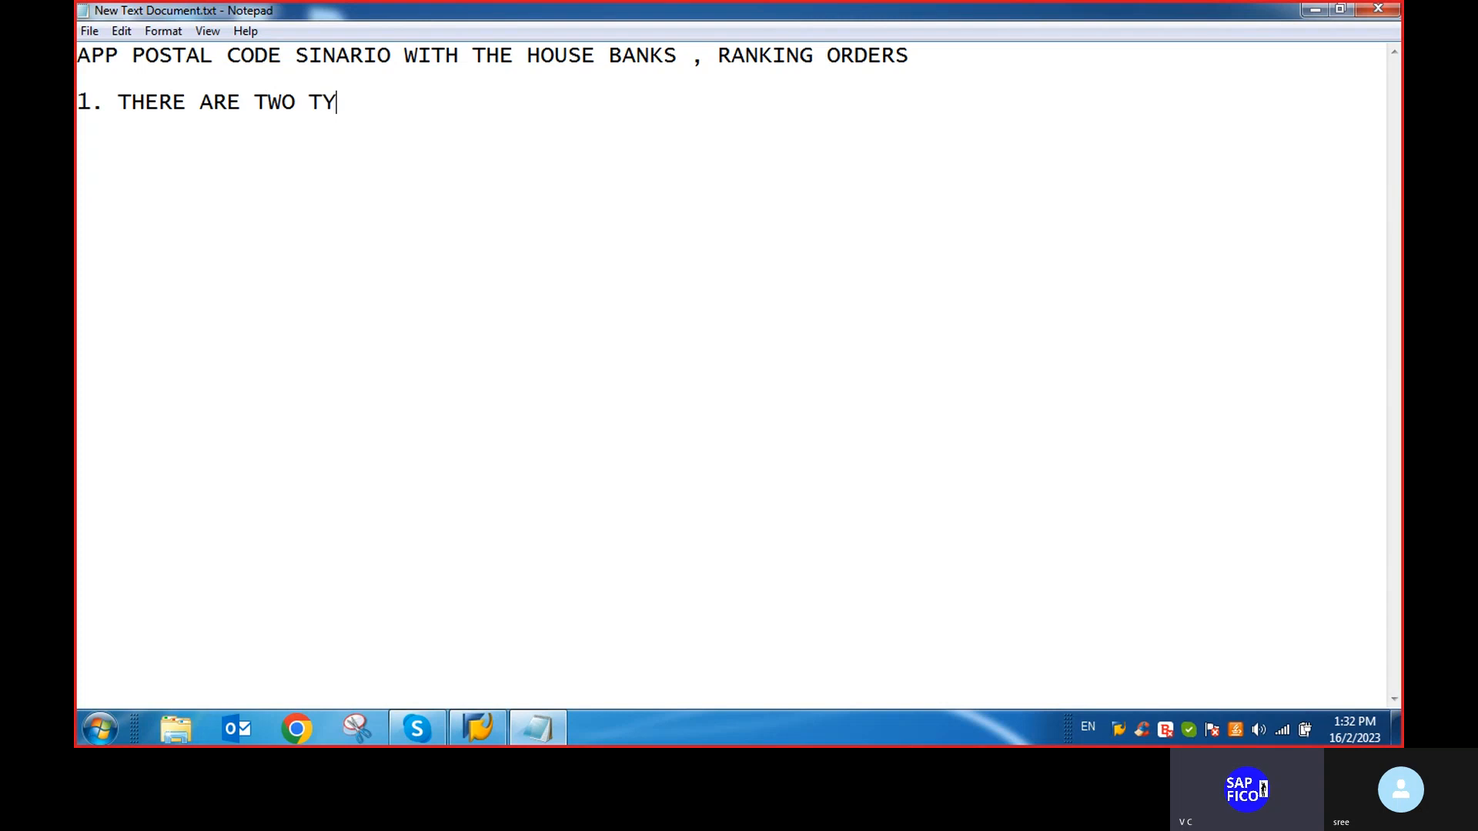
pyautogui.write('PE')
pyautogui.press('BackSpace')
pyautogui.write('PE OF VENDOR')
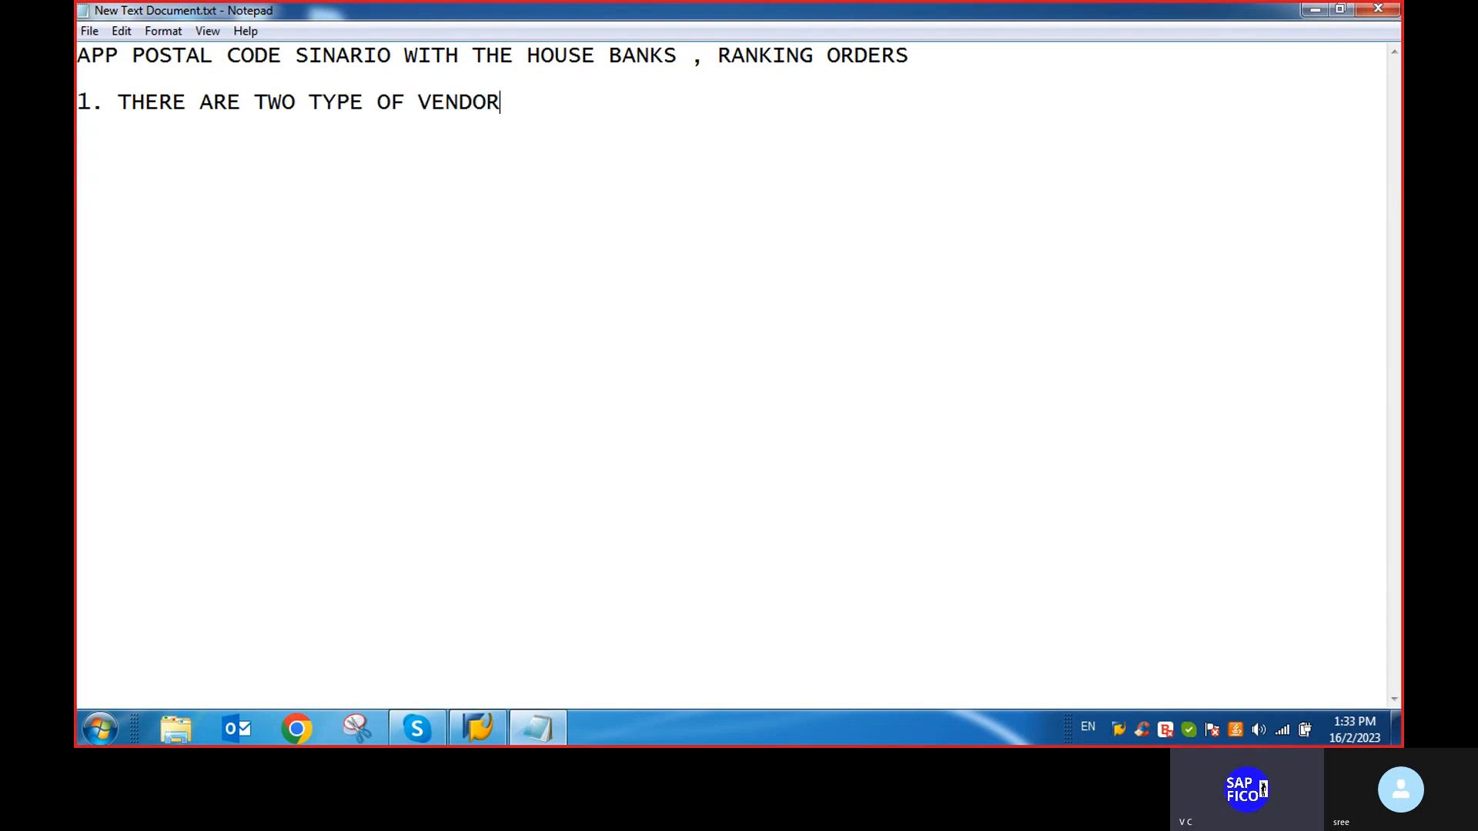
pyautogui.write('S IN COMPANY COD')
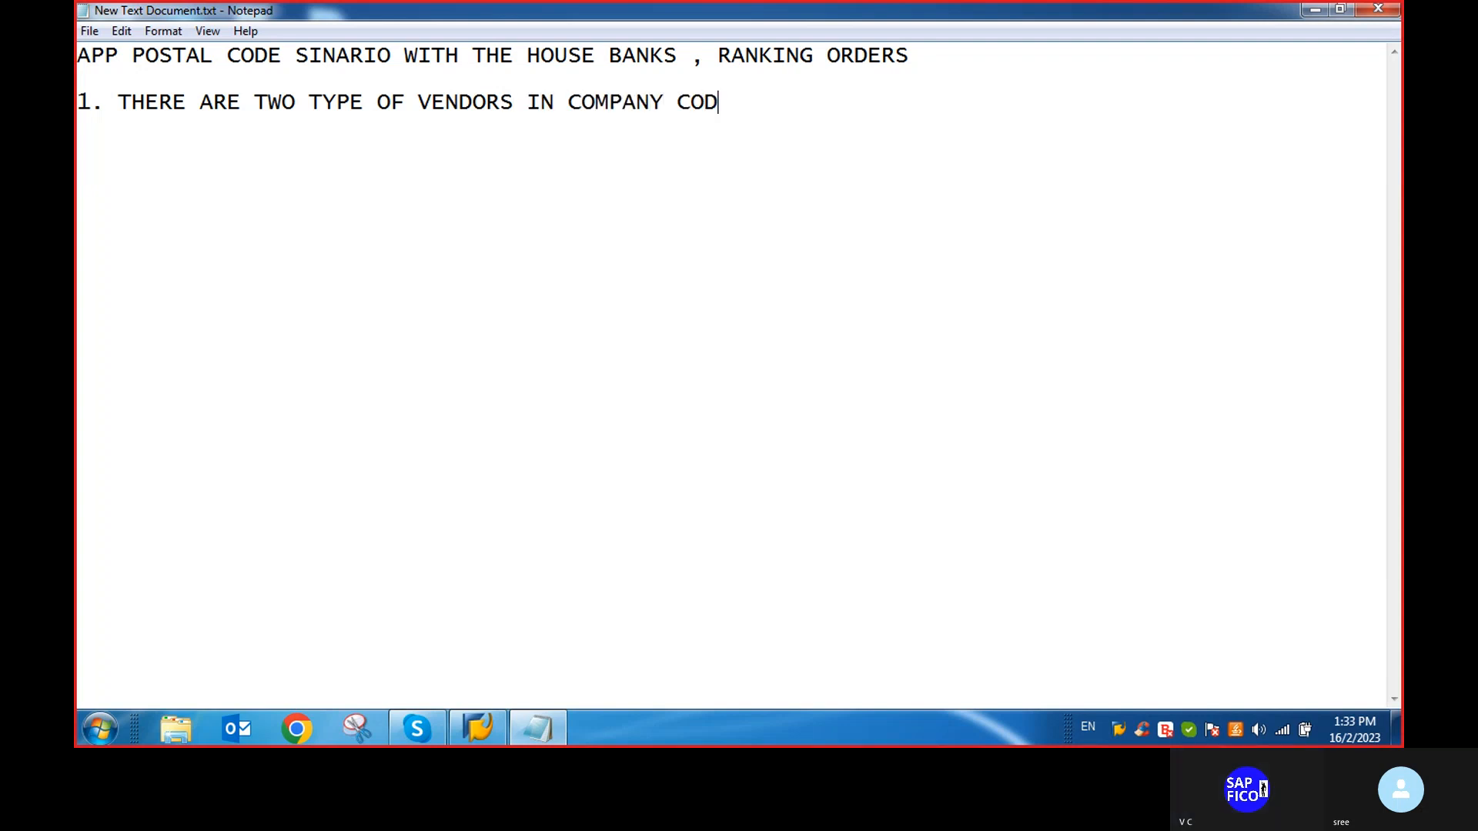
pyautogui.write('E  -DEP1')
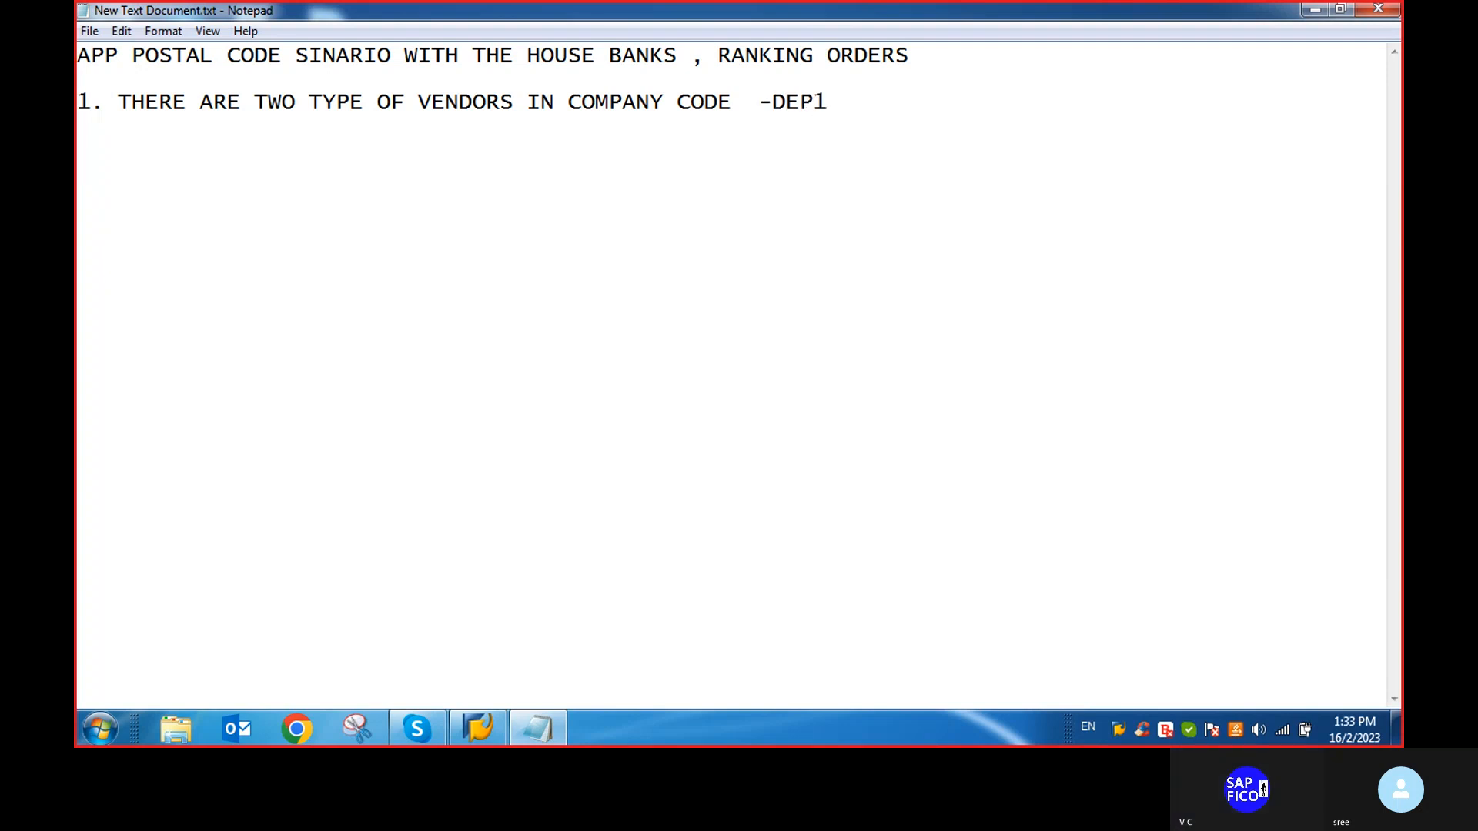
# Add the second item "2. EACH VENDORS HAVE DIFFRENT TYPES OF POSTAL CODES", separated by a blank line
pyautogui.press('Return')
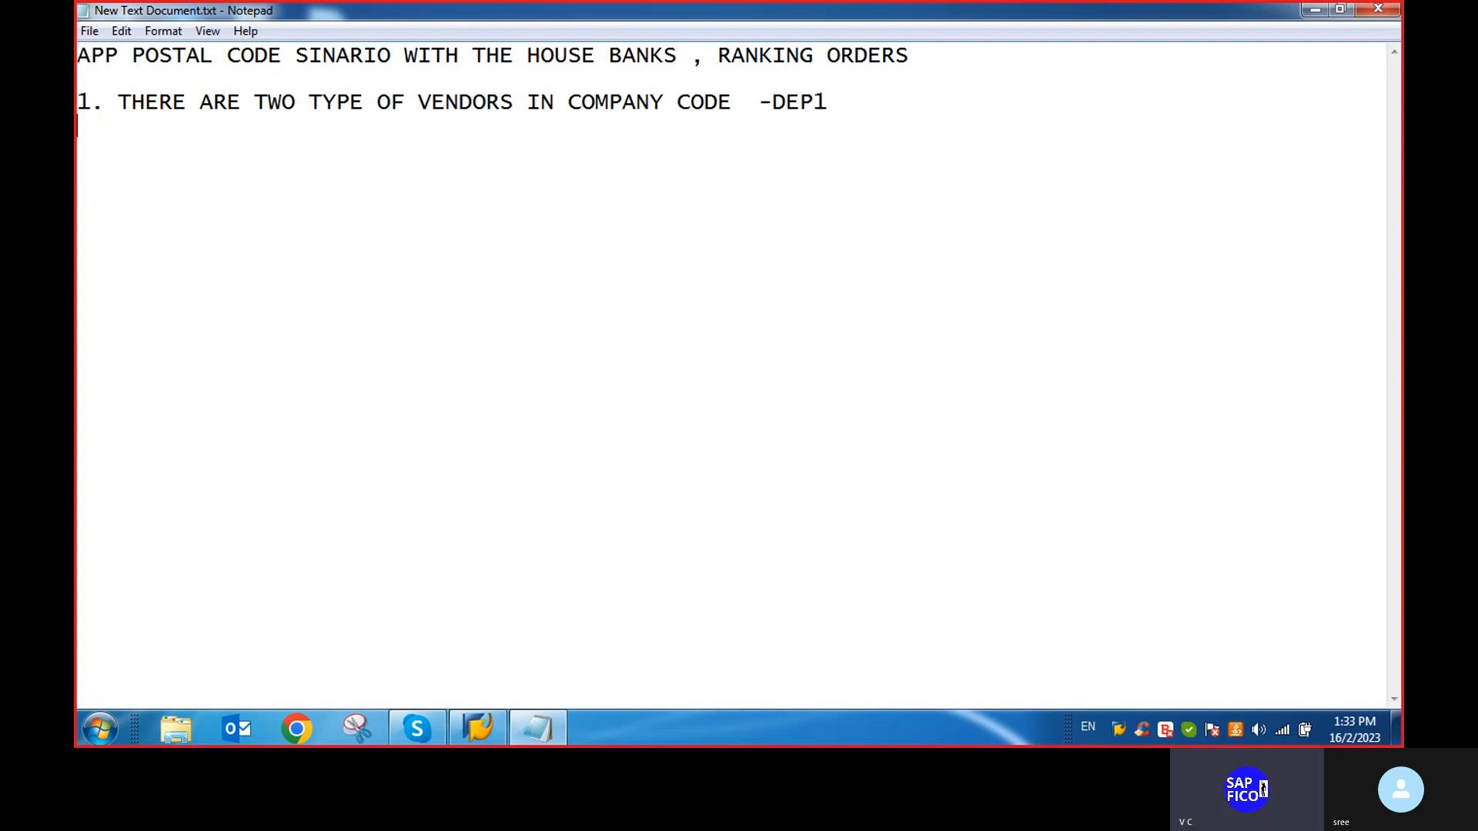
pyautogui.write('2. EACH VEND')
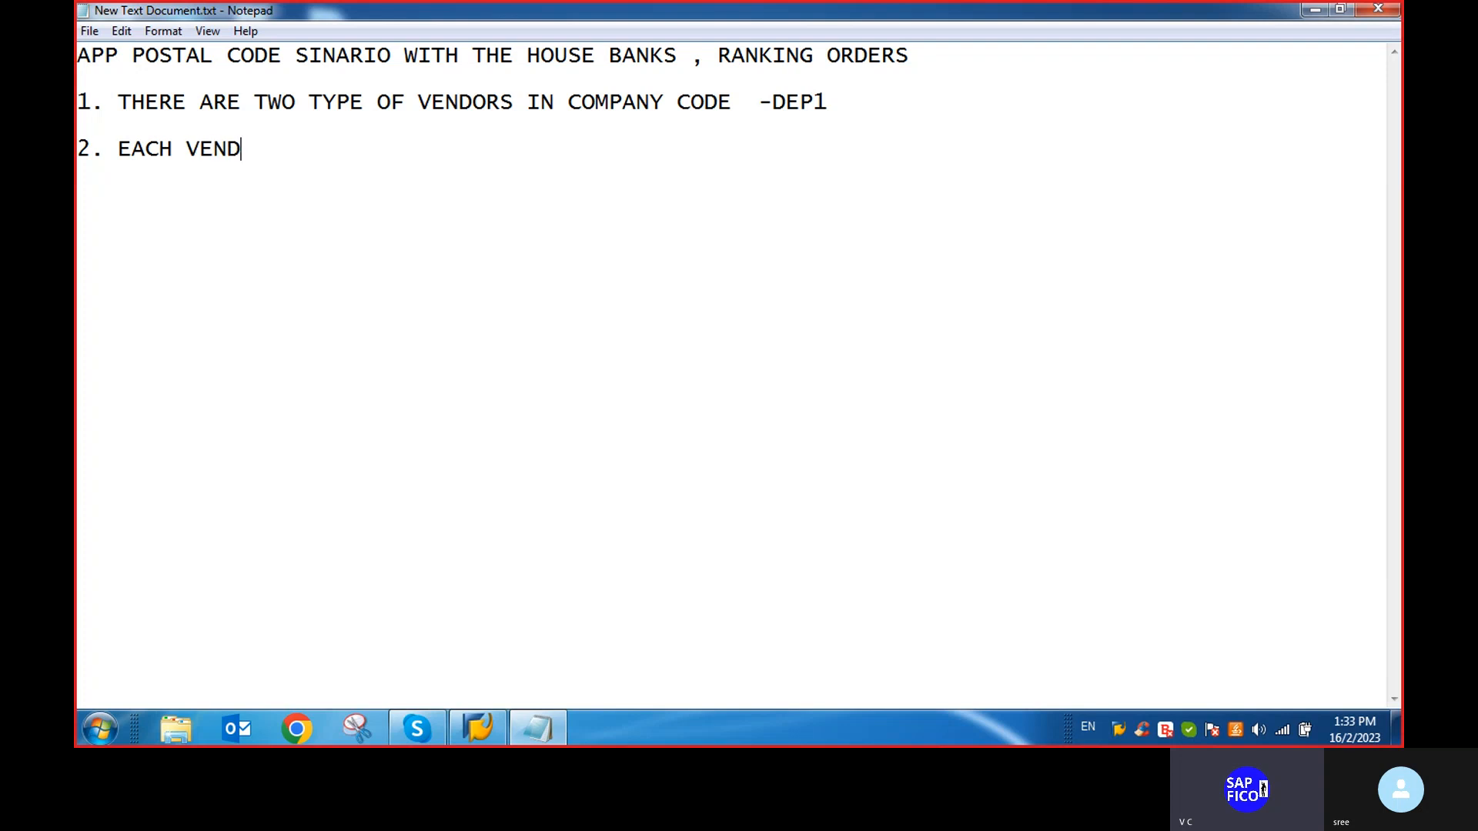
pyautogui.write('PR')
pyautogui.press('BackSpace')
pyautogui.press('BackSpace')
pyautogui.press('BackSpace')
pyautogui.write('DORS HAVE DIFFRENC')
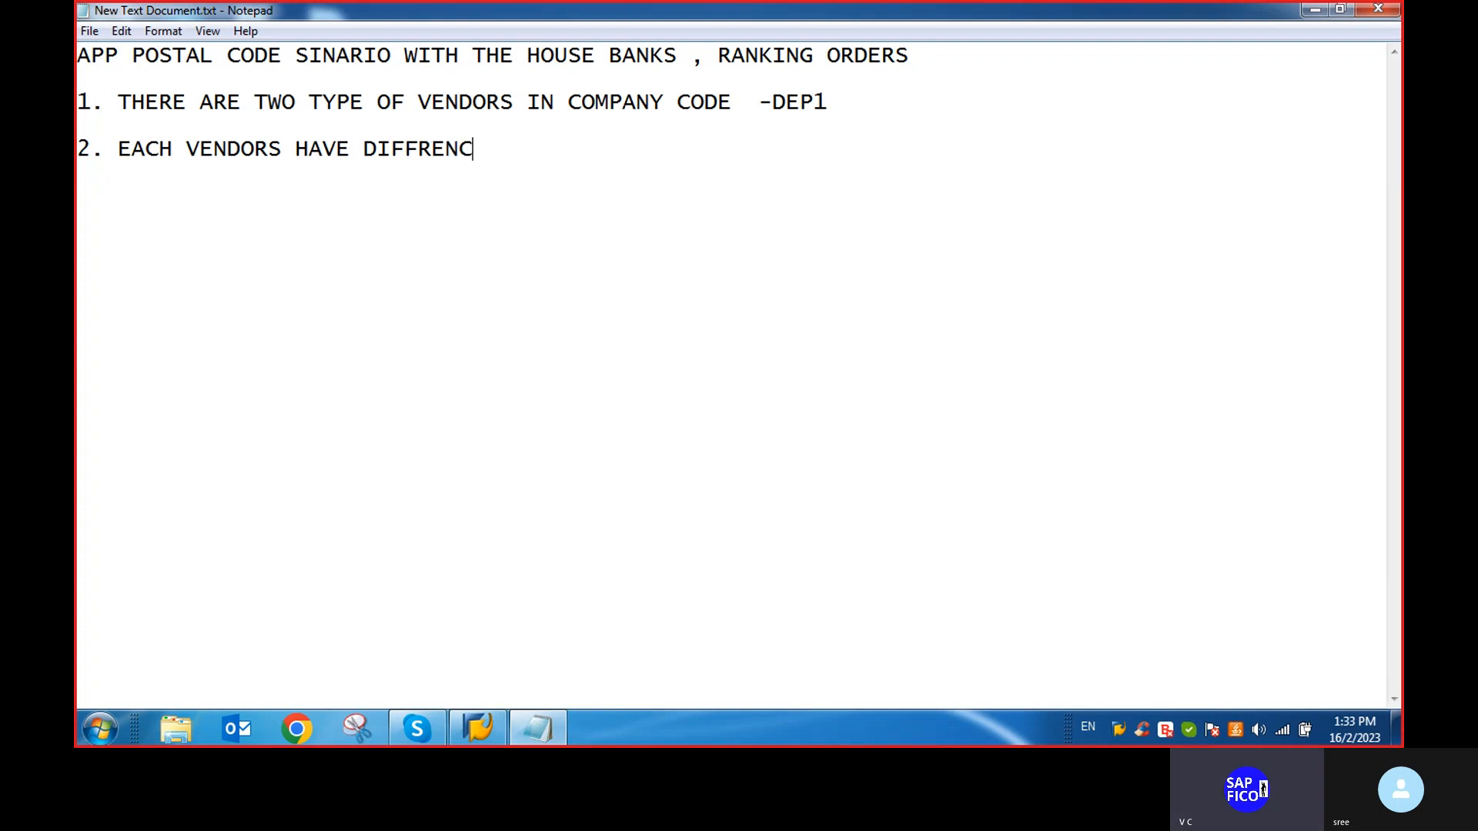
pyautogui.write('E')
pyautogui.press('BackSpace')
pyautogui.press('BackSpace')
pyautogui.write('T TYPES OF POSTAL CO')
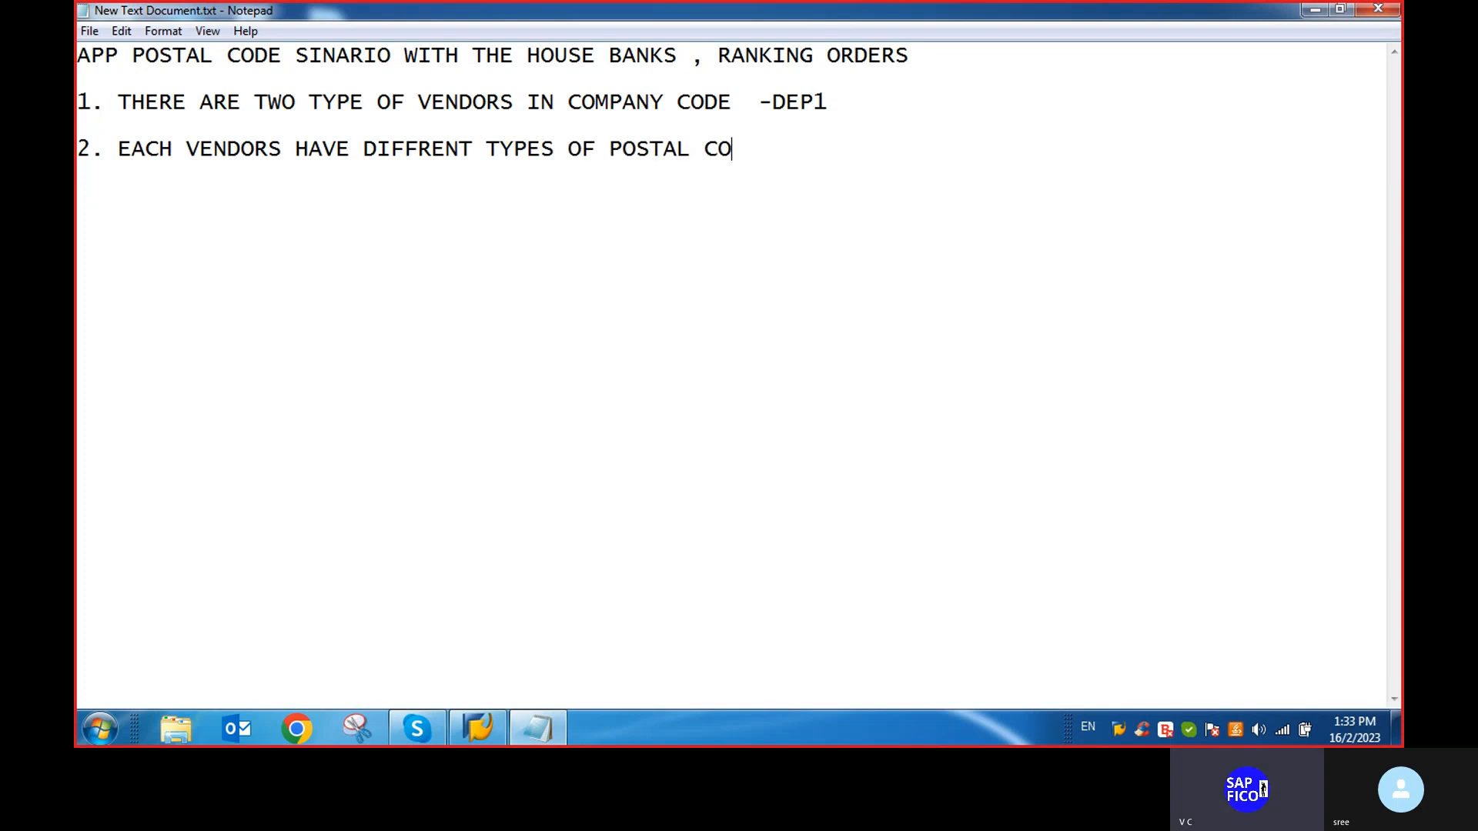
pyautogui.write('DES')
# Change "HAVE" to "HAS" in the second item and end the sentence with a period
pyautogui.click(354, 148)
pyautogui.press('BackSpace')
pyautogui.press('BackSpace')
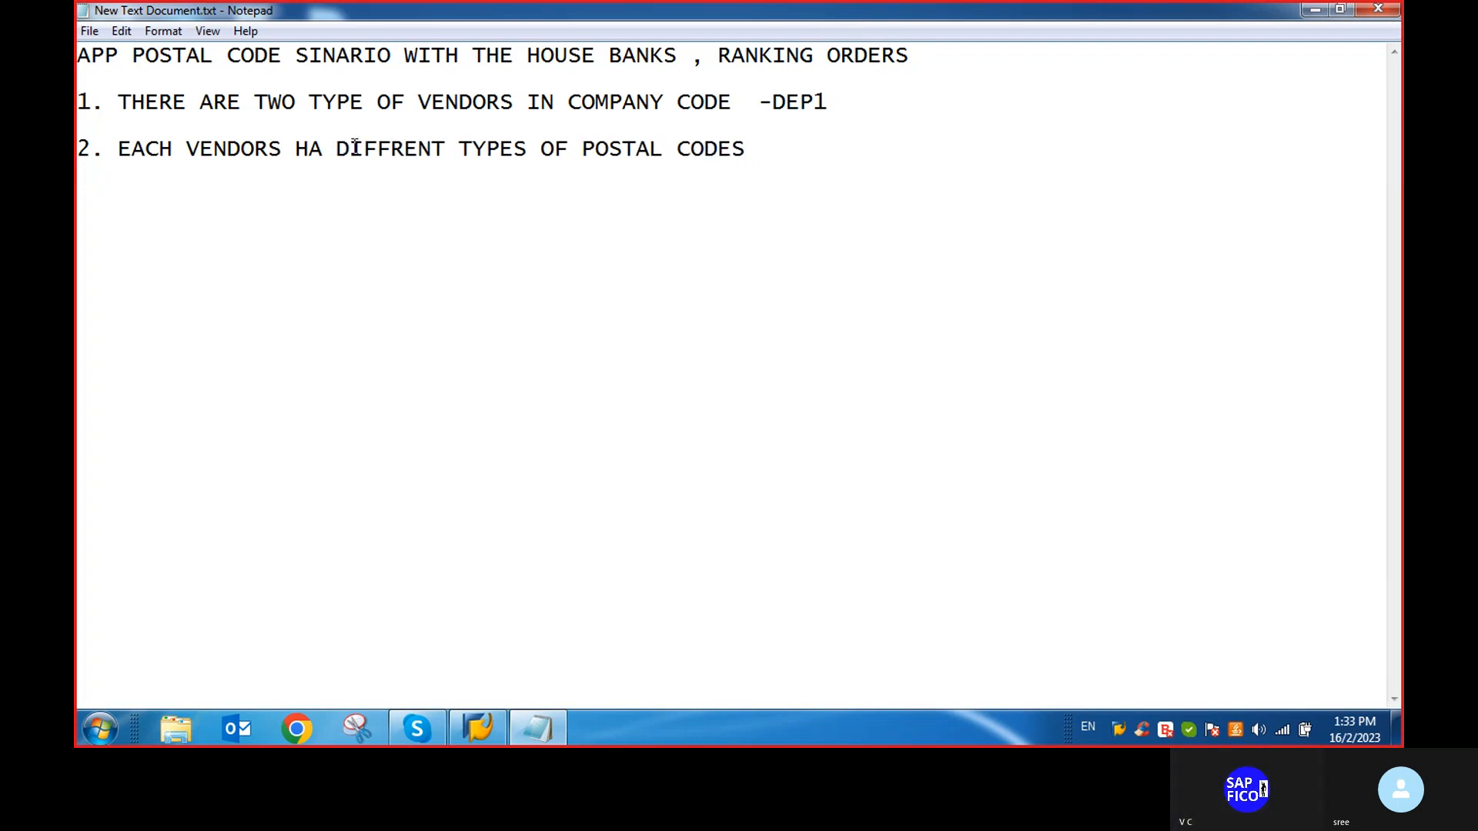
pyautogui.write('S')
pyautogui.click(767, 148)
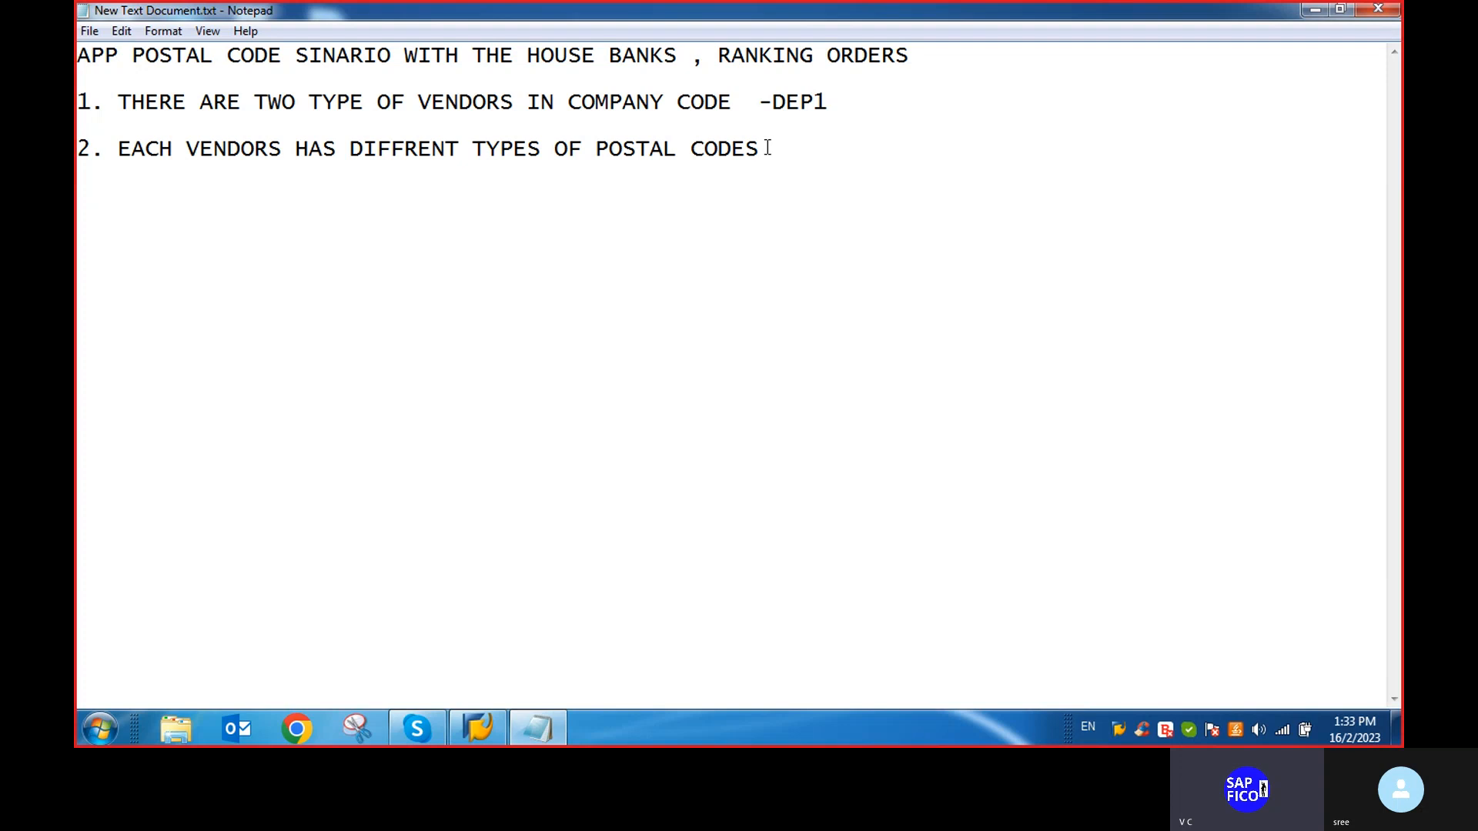
pyautogui.write('.')
# Add the third item "3. TWO VEDNORS ARE USING SAME PAYMENT METHODS", separated by a blank line
pyautogui.press('Return')
pyautogui.write('3. TWO VEDNORS ')
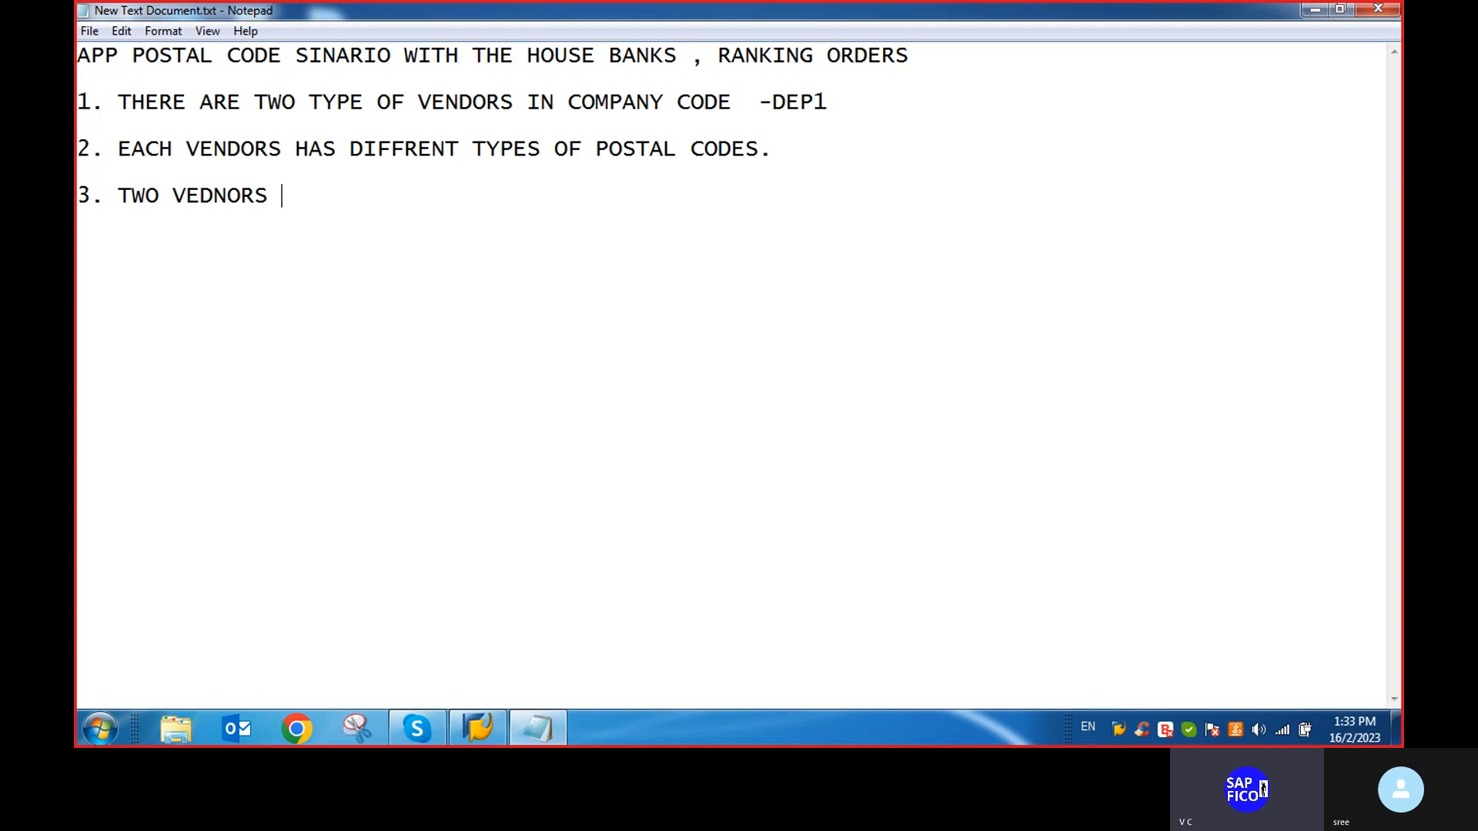
pyautogui.write('ARE USING ')
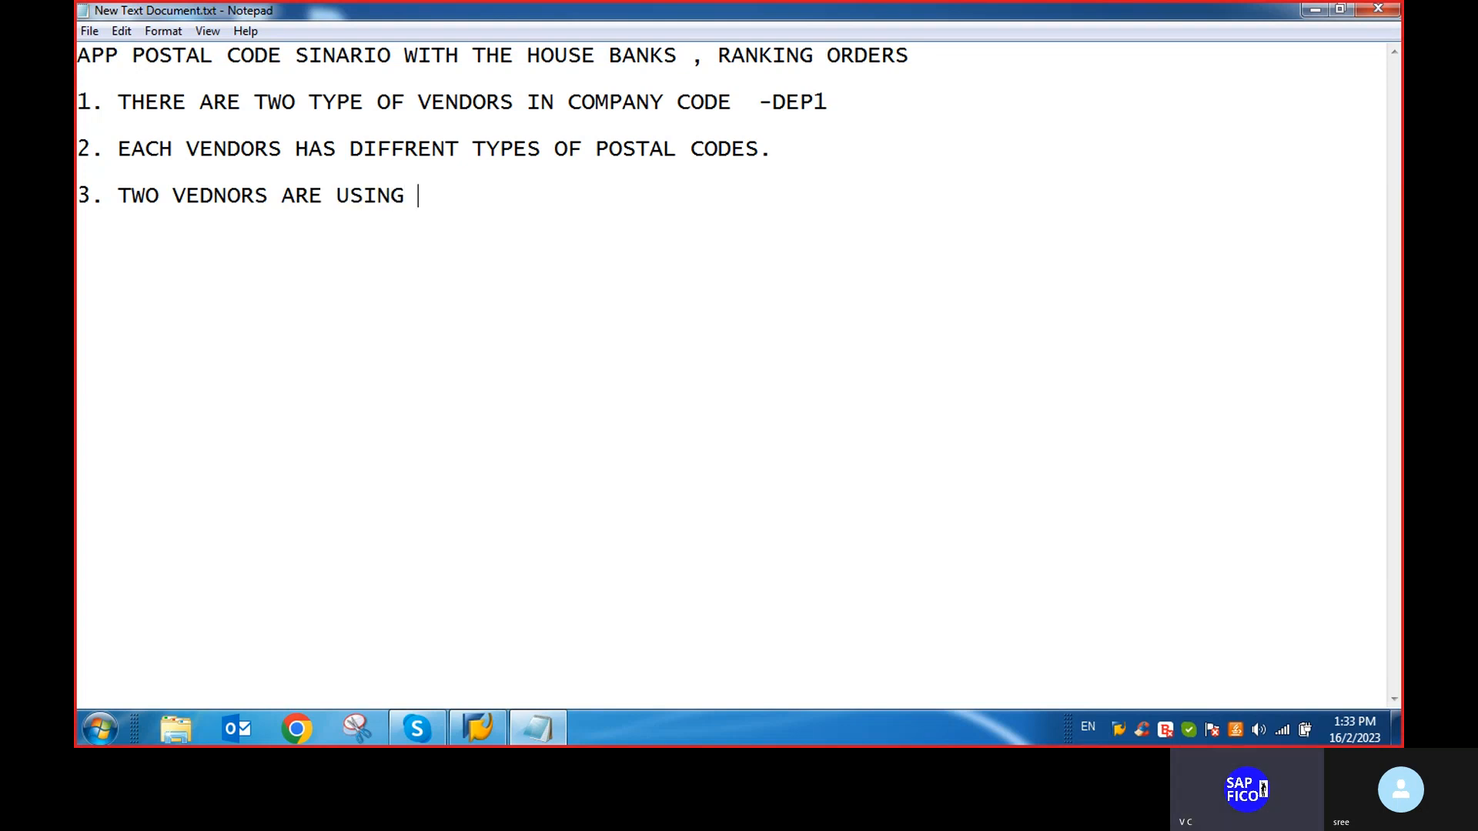
pyautogui.write('SAME ')
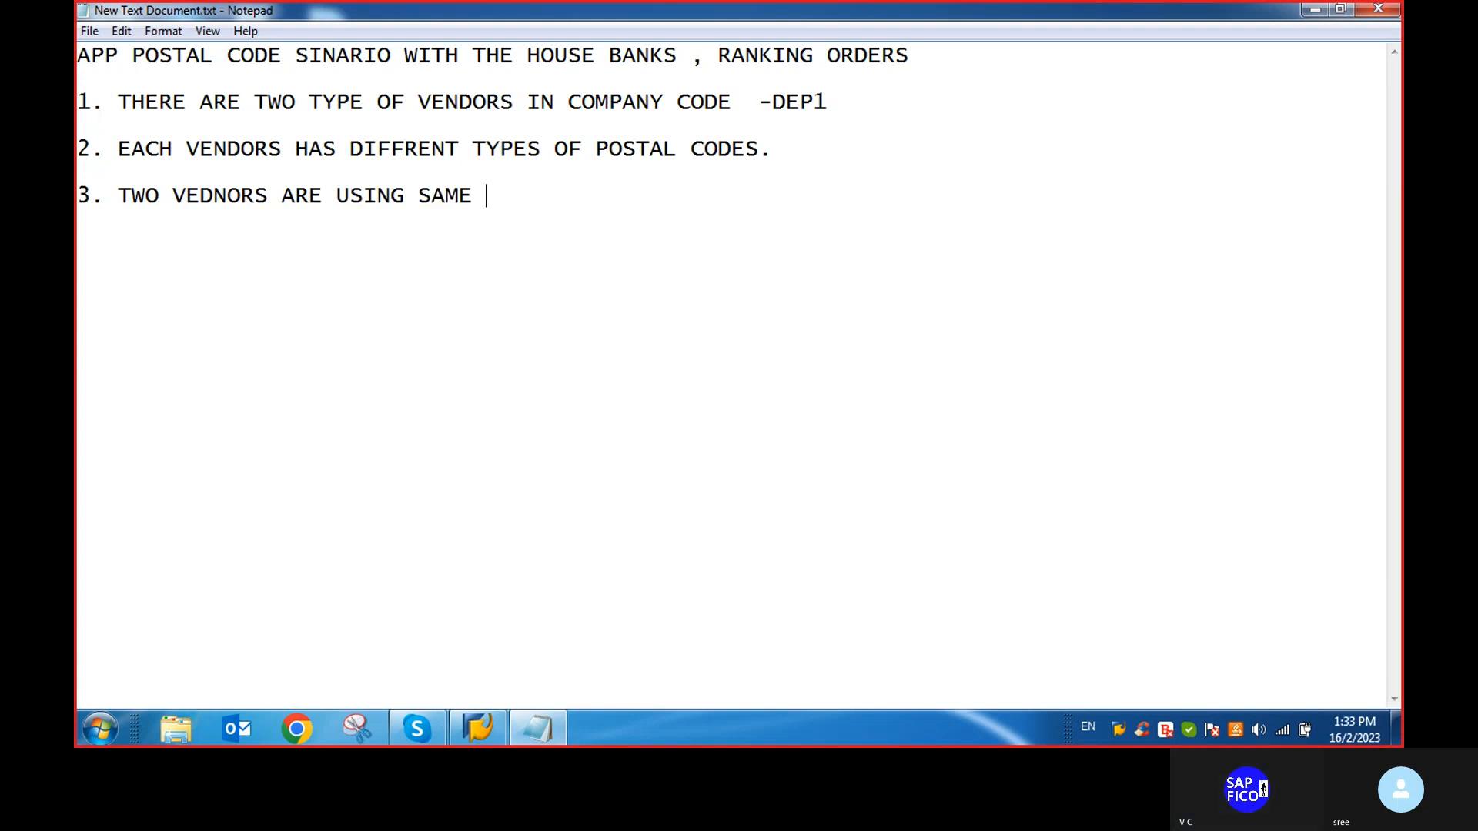
pyautogui.write('PAYMENT ')
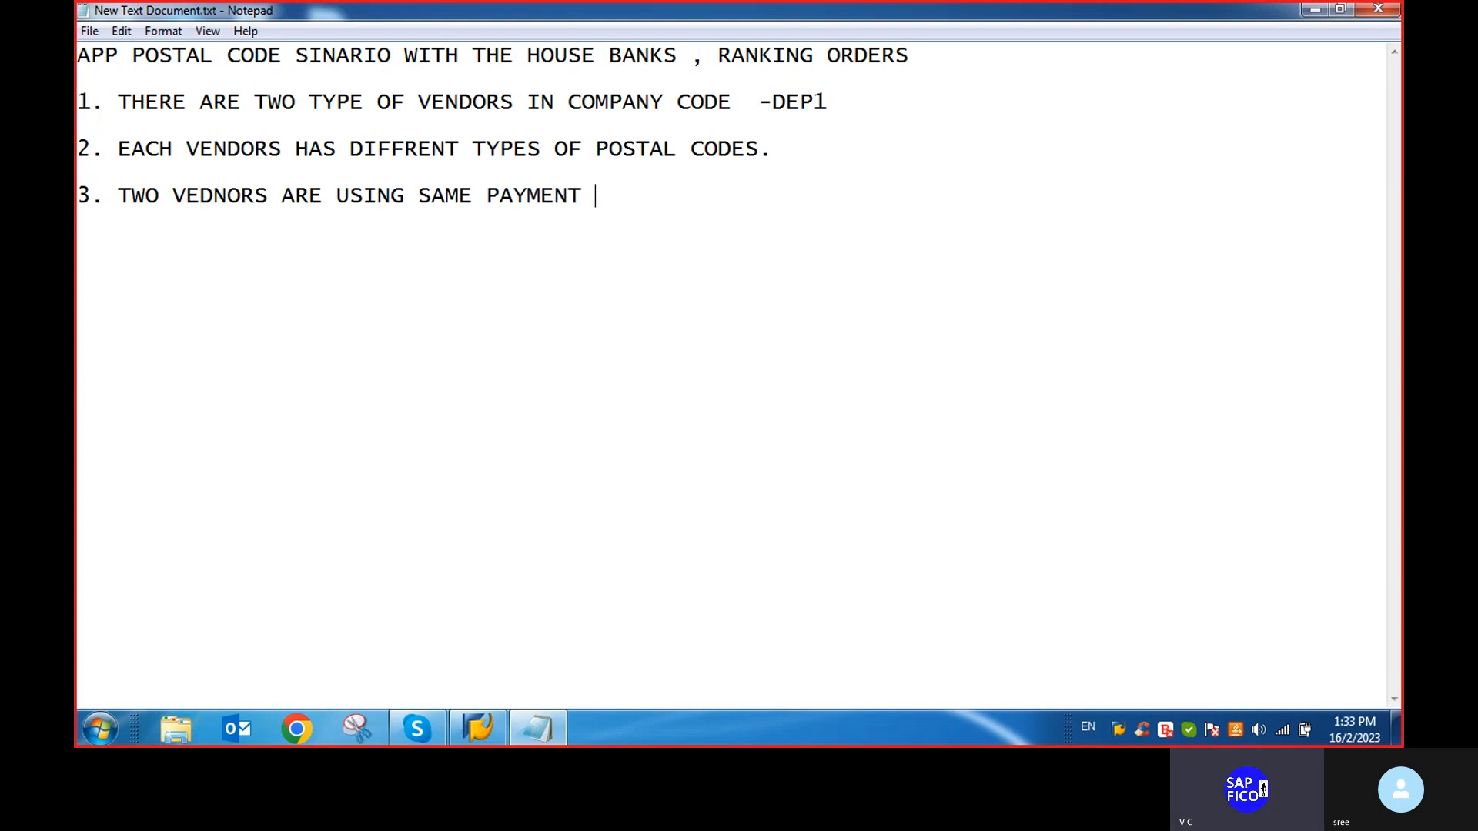
pyautogui.write('METHODS')
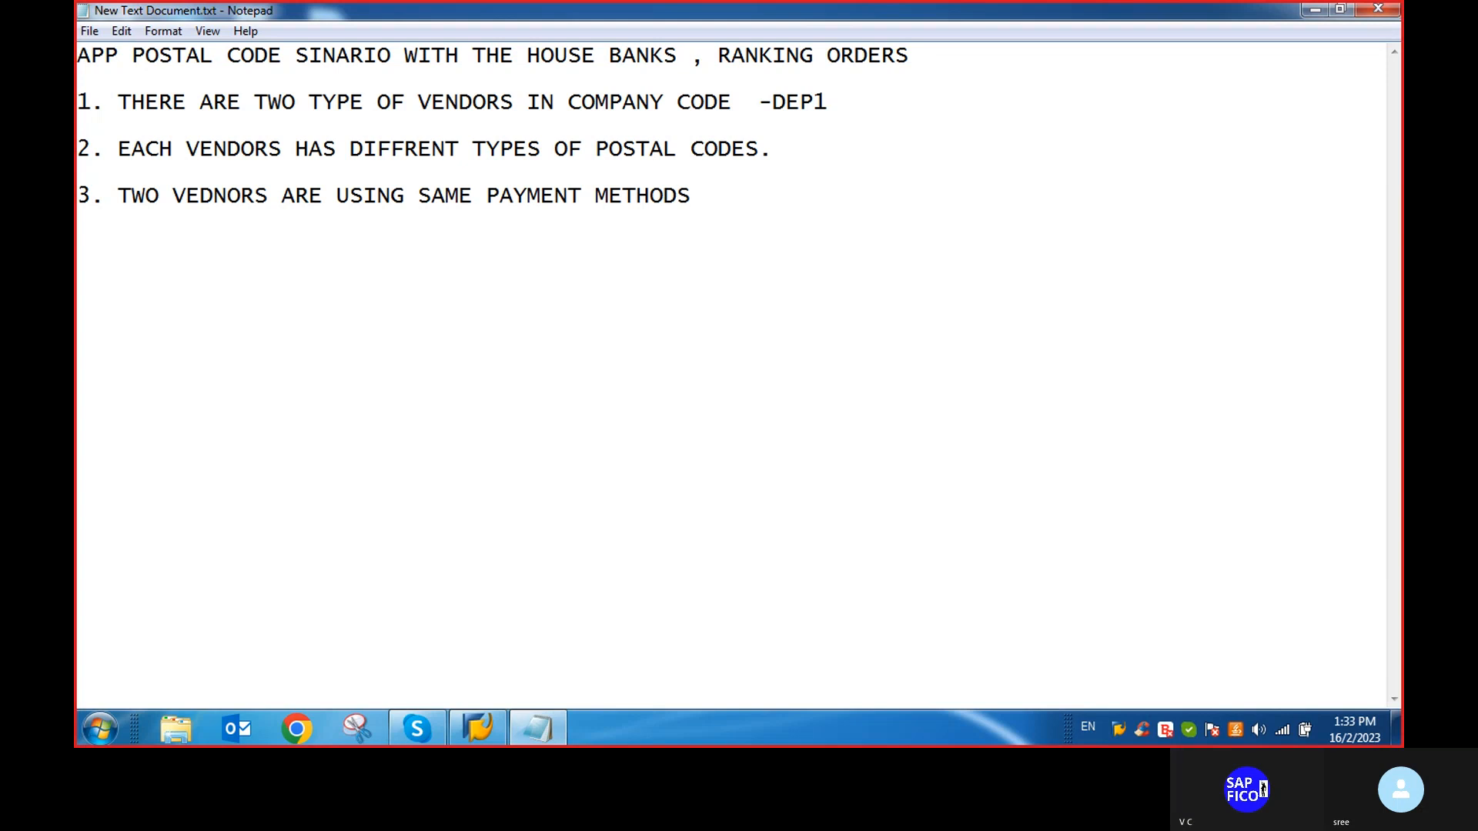
# Add the fourth item "4. 1ST RANKING ORDER WILL BE FOR ICICI BANK", separated by a blank line
pyautogui.press('Return')
pyautogui.press('Return')
pyautogui.write('4.')
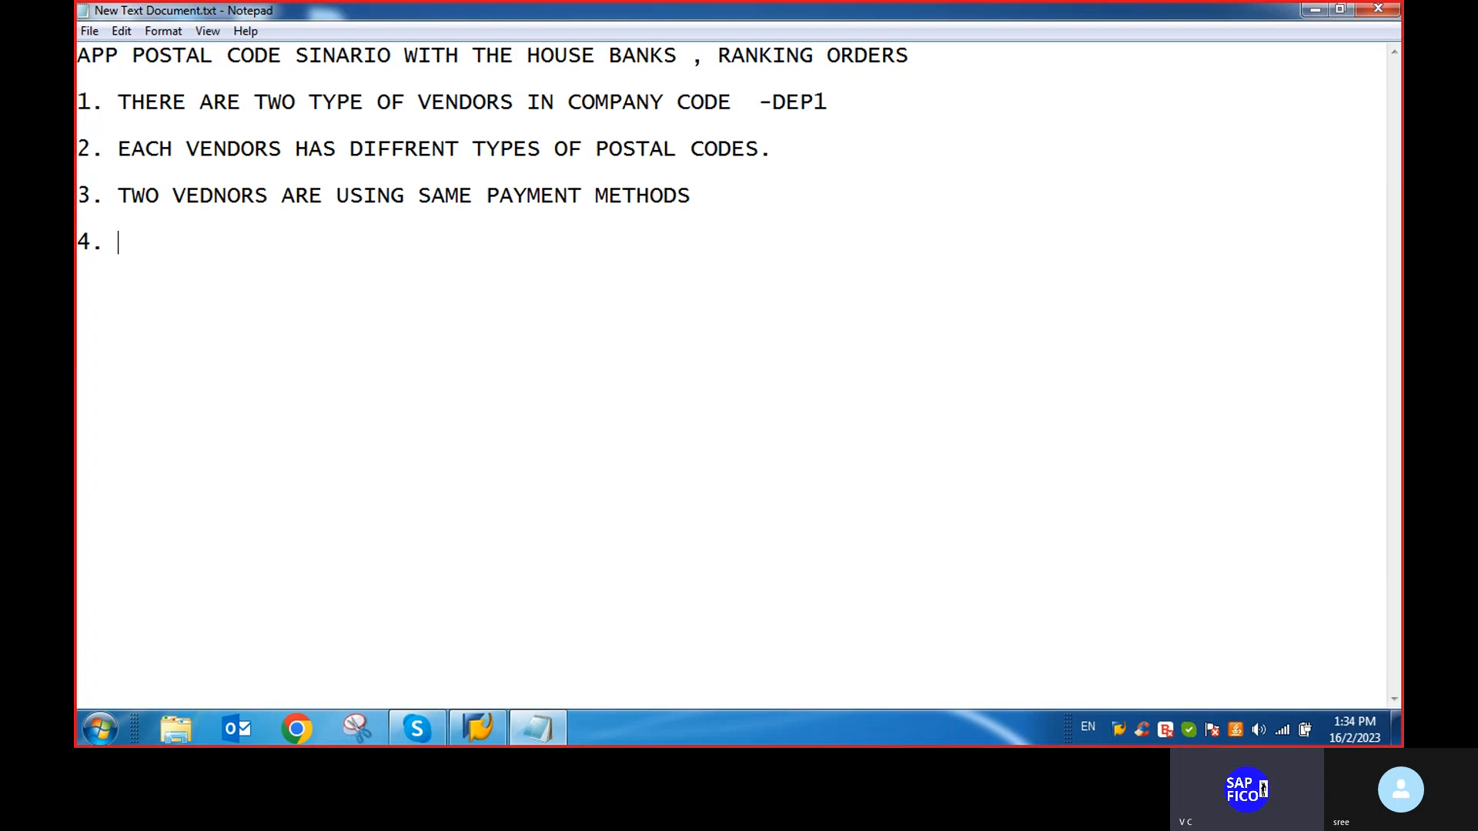
pyautogui.write('1SR')
pyautogui.press('BackSpace')
pyautogui.write('T')
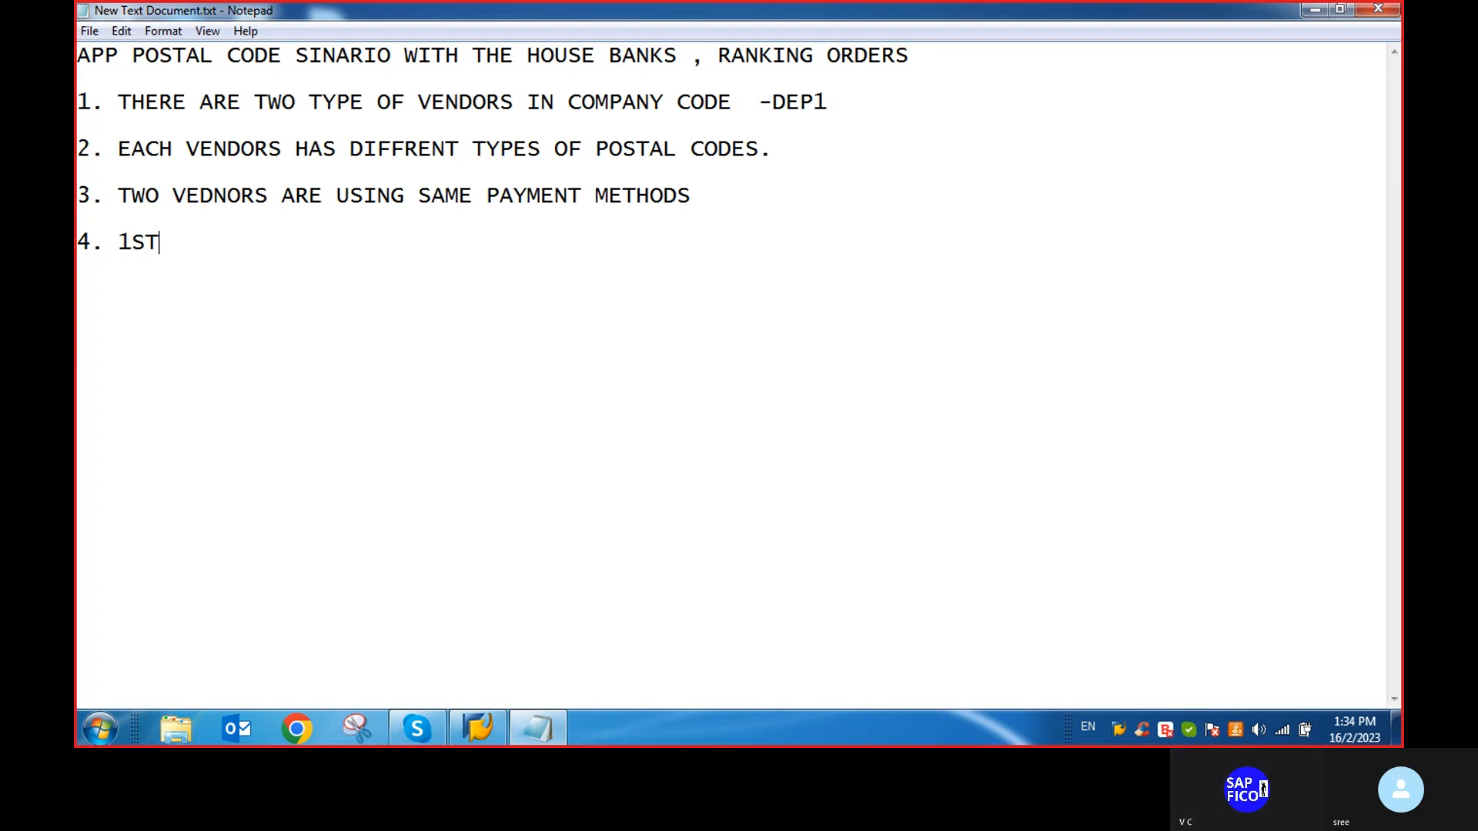
pyautogui.write(' RANKING ORDER ')
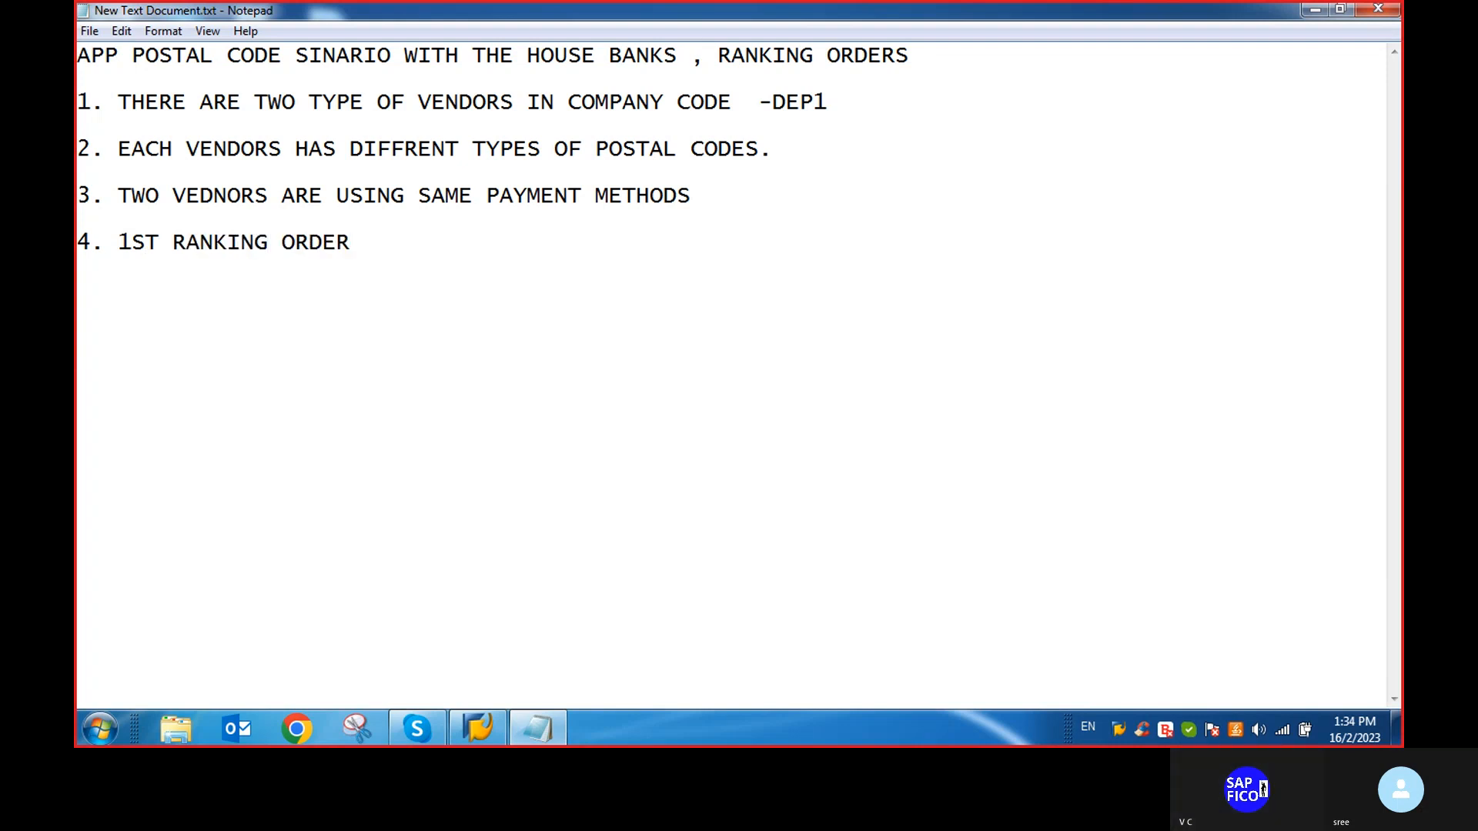
pyautogui.write('WILL BE FOR ')
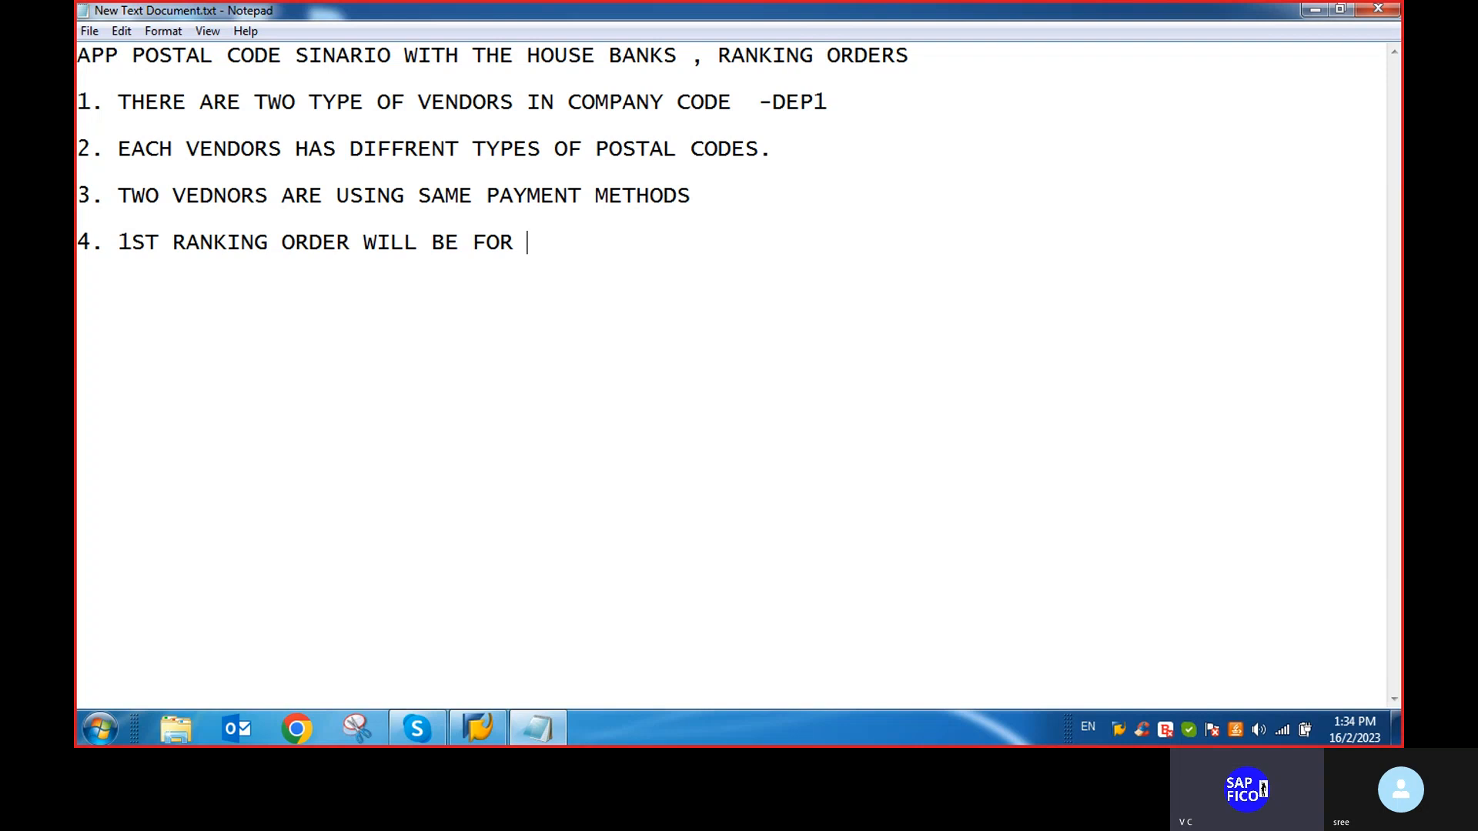
pyautogui.write('ICICI ')
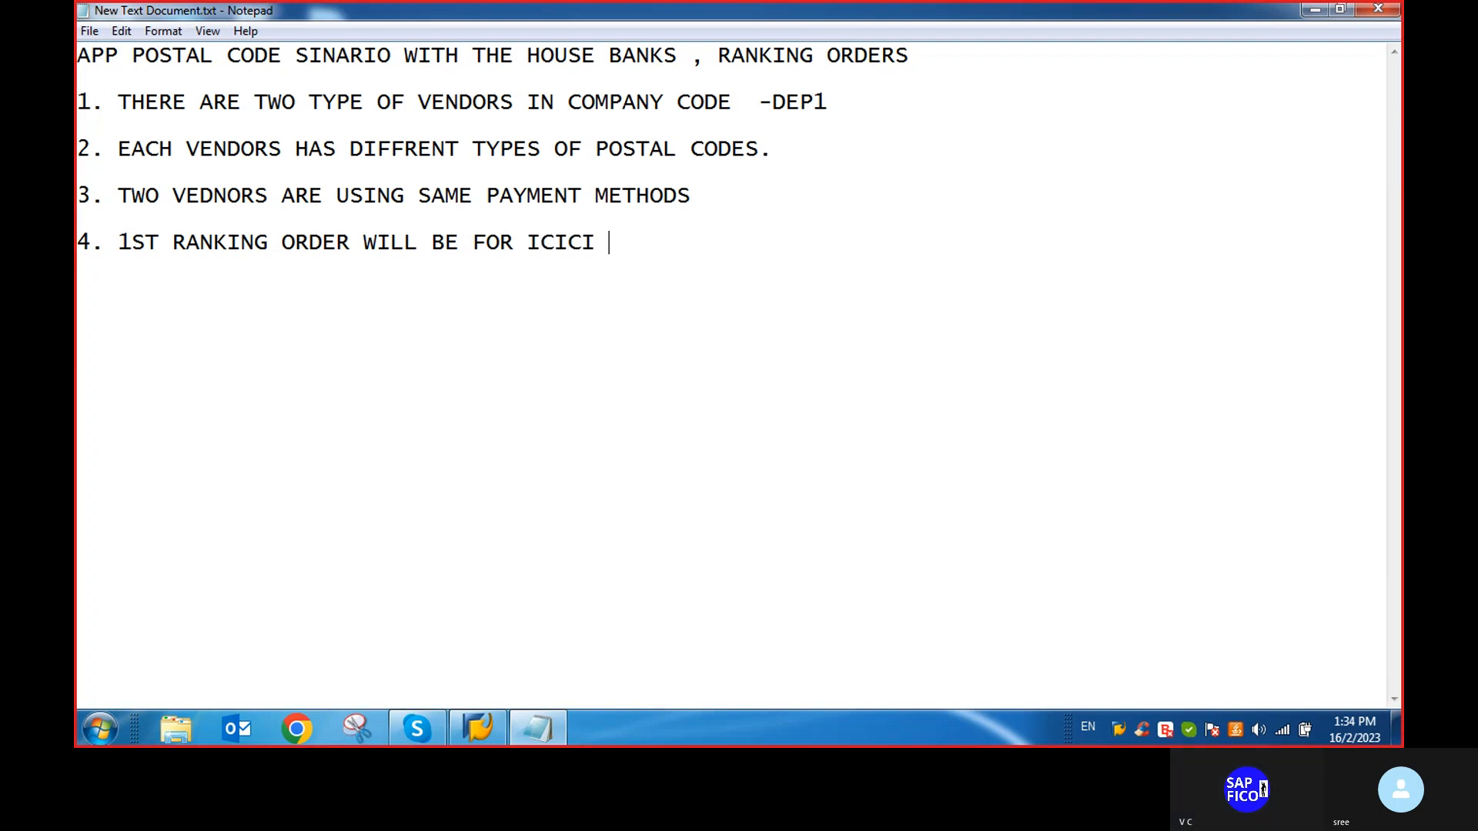
pyautogui.write('BANK AND')
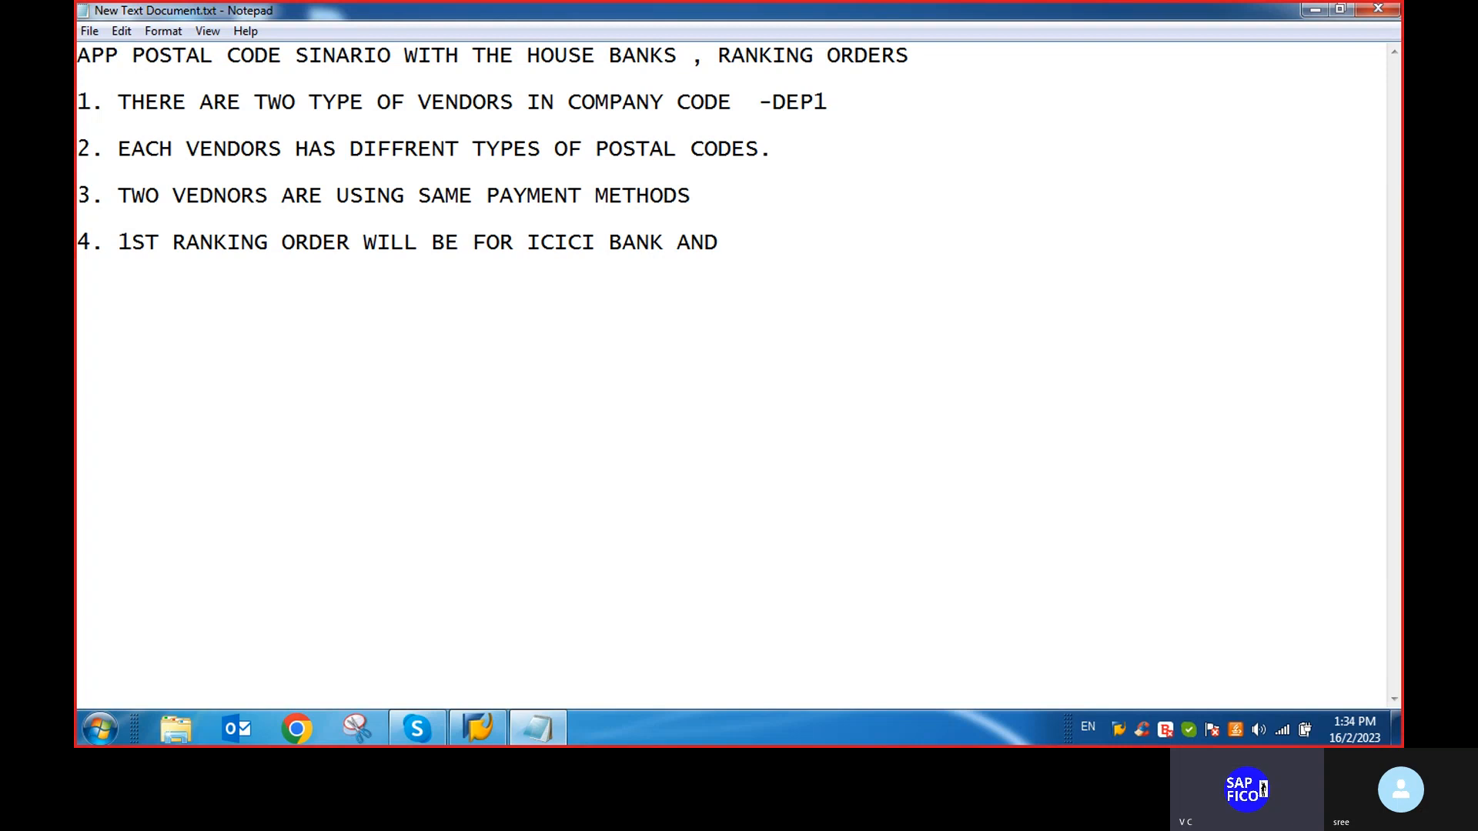
pyautogui.press('BackSpace')
pyautogui.press('BackSpace')
pyautogui.press('BackSpace')
pyautogui.press('BackSpace')
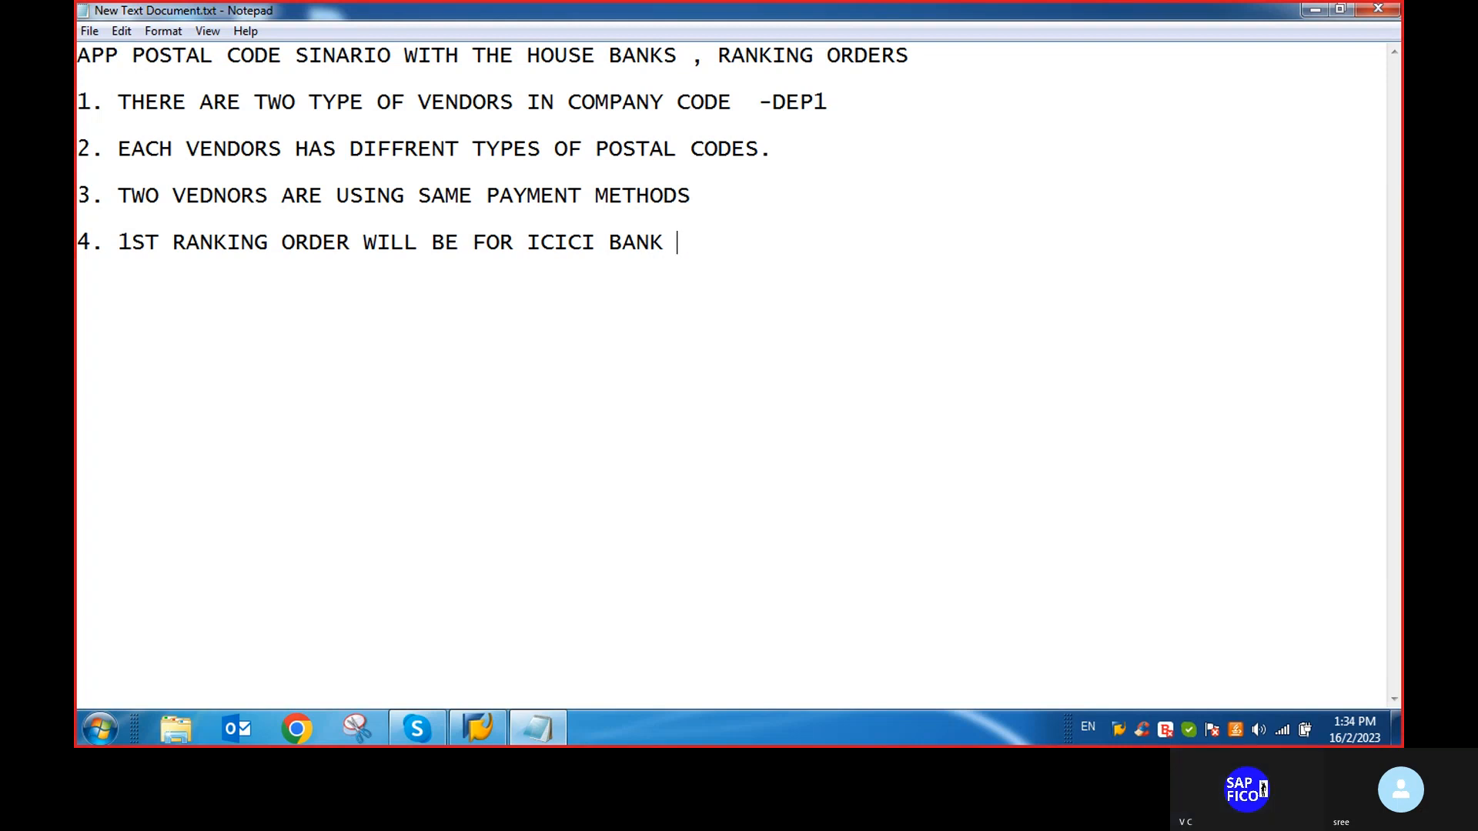
# Add the fifth item "5. 2ND RANKING ORDER WILL BE FOR BANK OF INDIA", separated by a blank line
pyautogui.press('Return')
pyautogui.write('5')
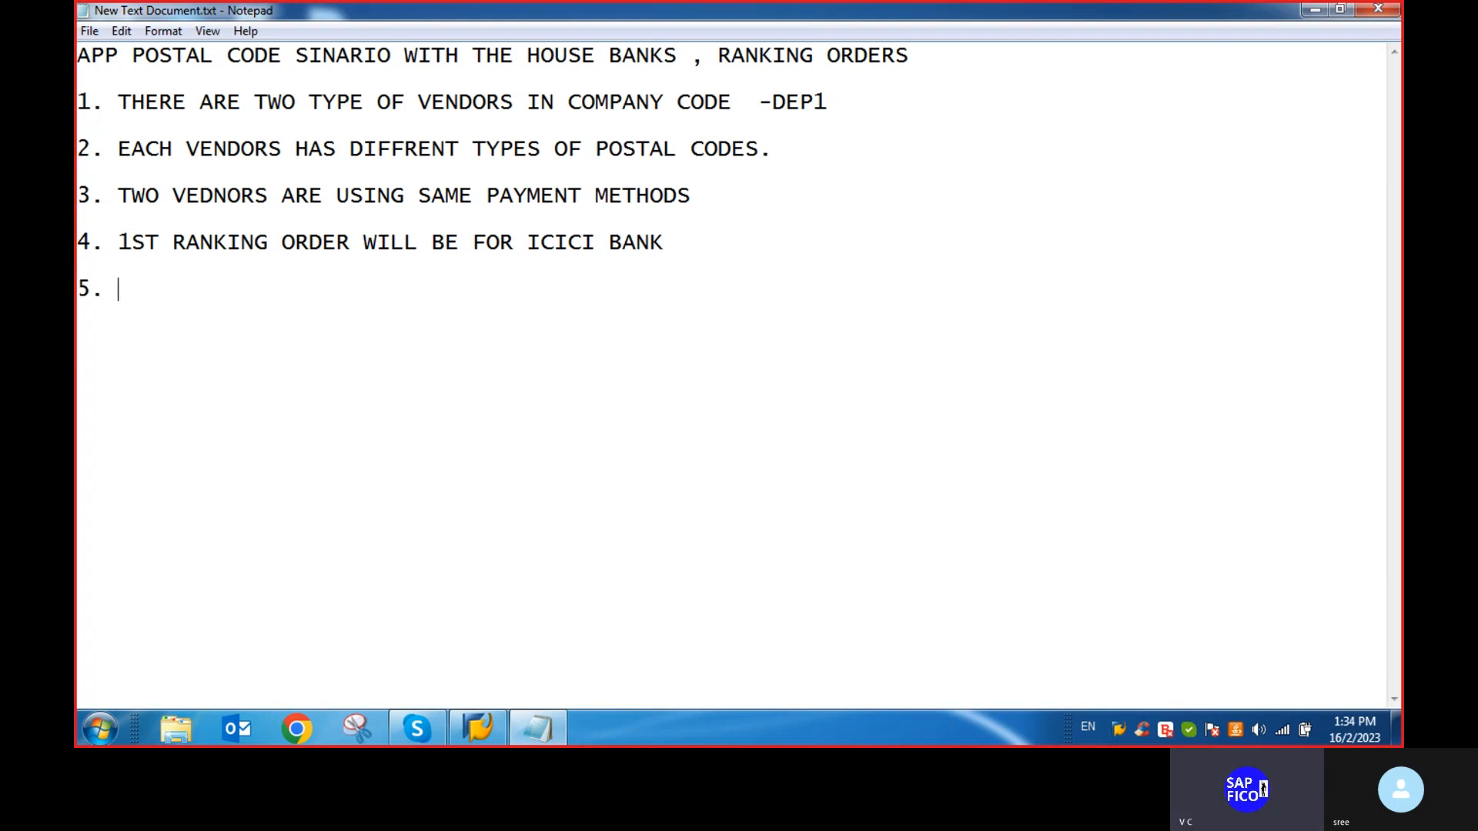
pyautogui.write('. 2ND OR')
pyautogui.press('BackSpace')
pyautogui.press('BackSpace')
pyautogui.write('RANKING ')
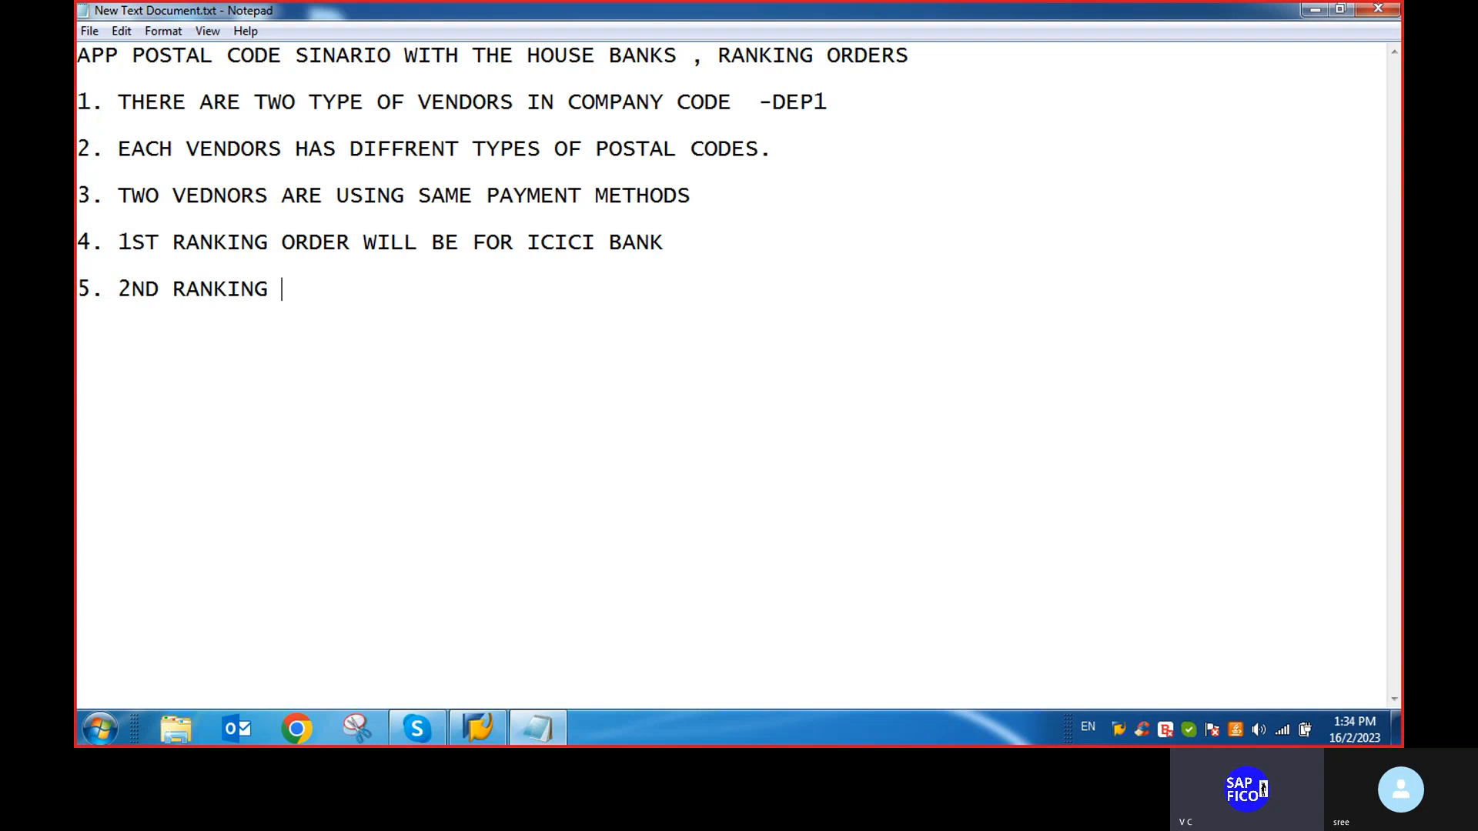
pyautogui.write('ORDER W')
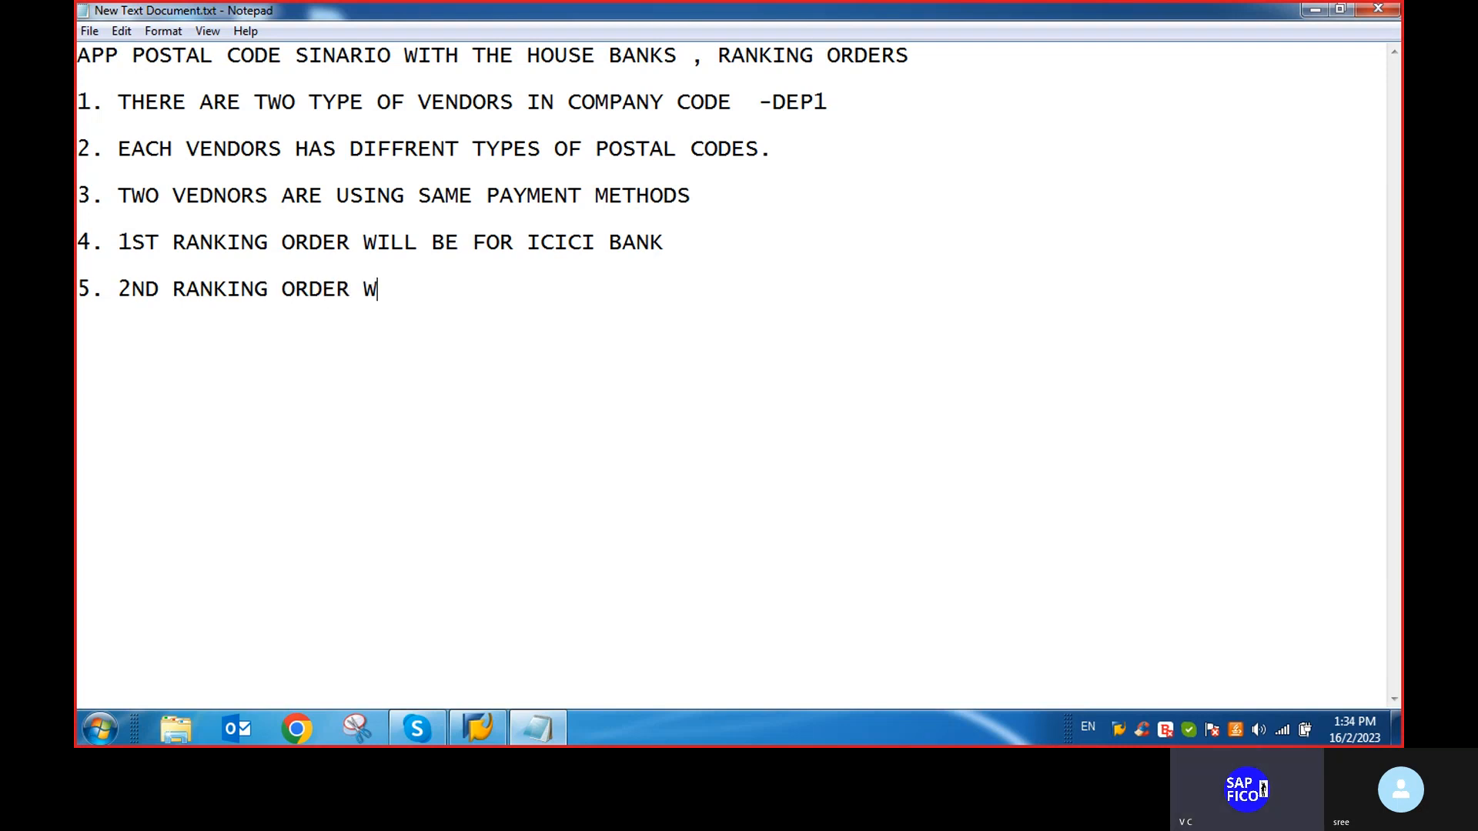
pyautogui.write('ILL BE FOR BOB')
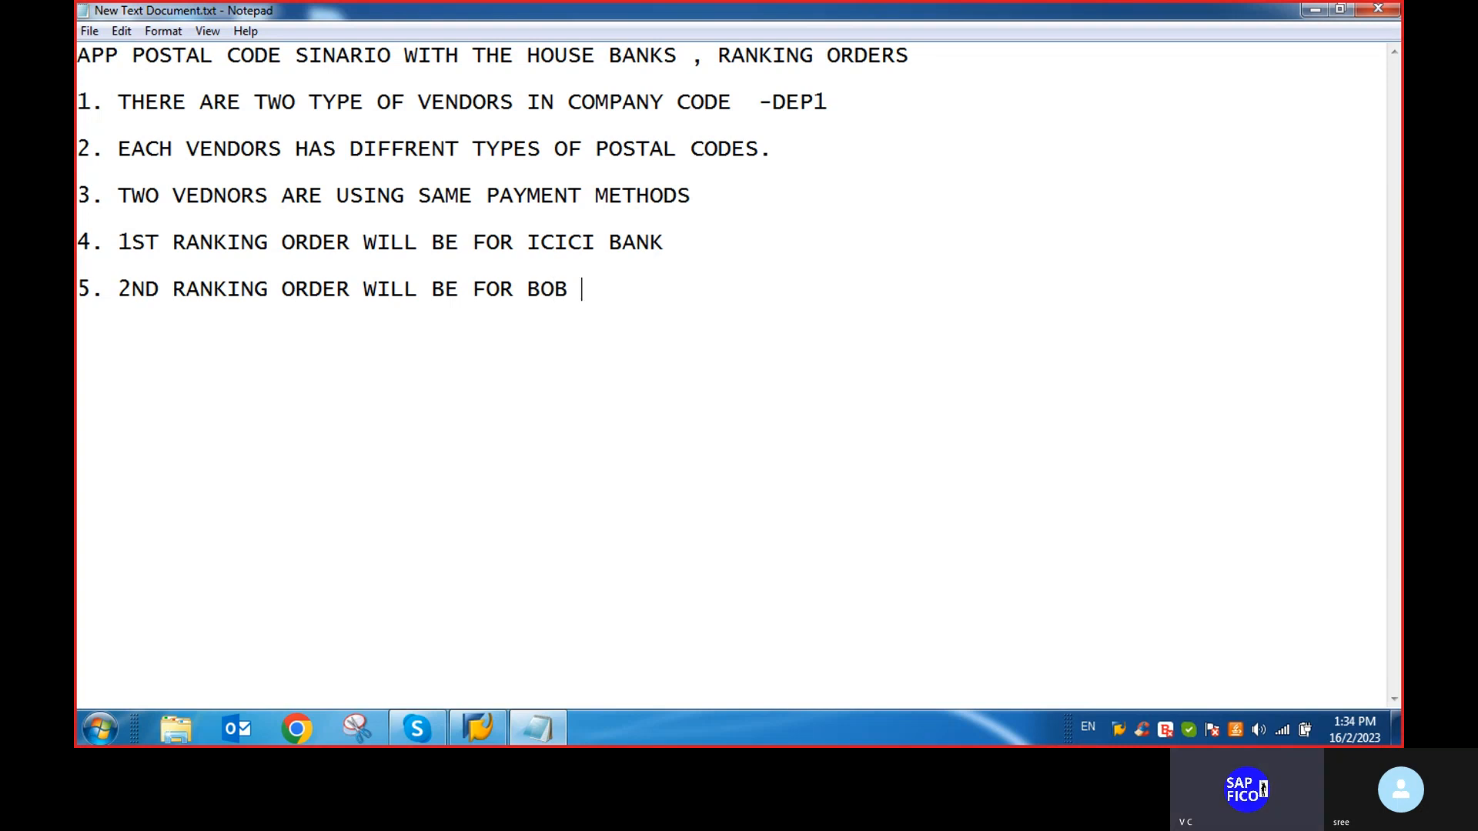
pyautogui.press('BackSpace')
pyautogui.press('BackSpace')
pyautogui.press('BackSpace')
pyautogui.write('ANK OF INDIA  ')
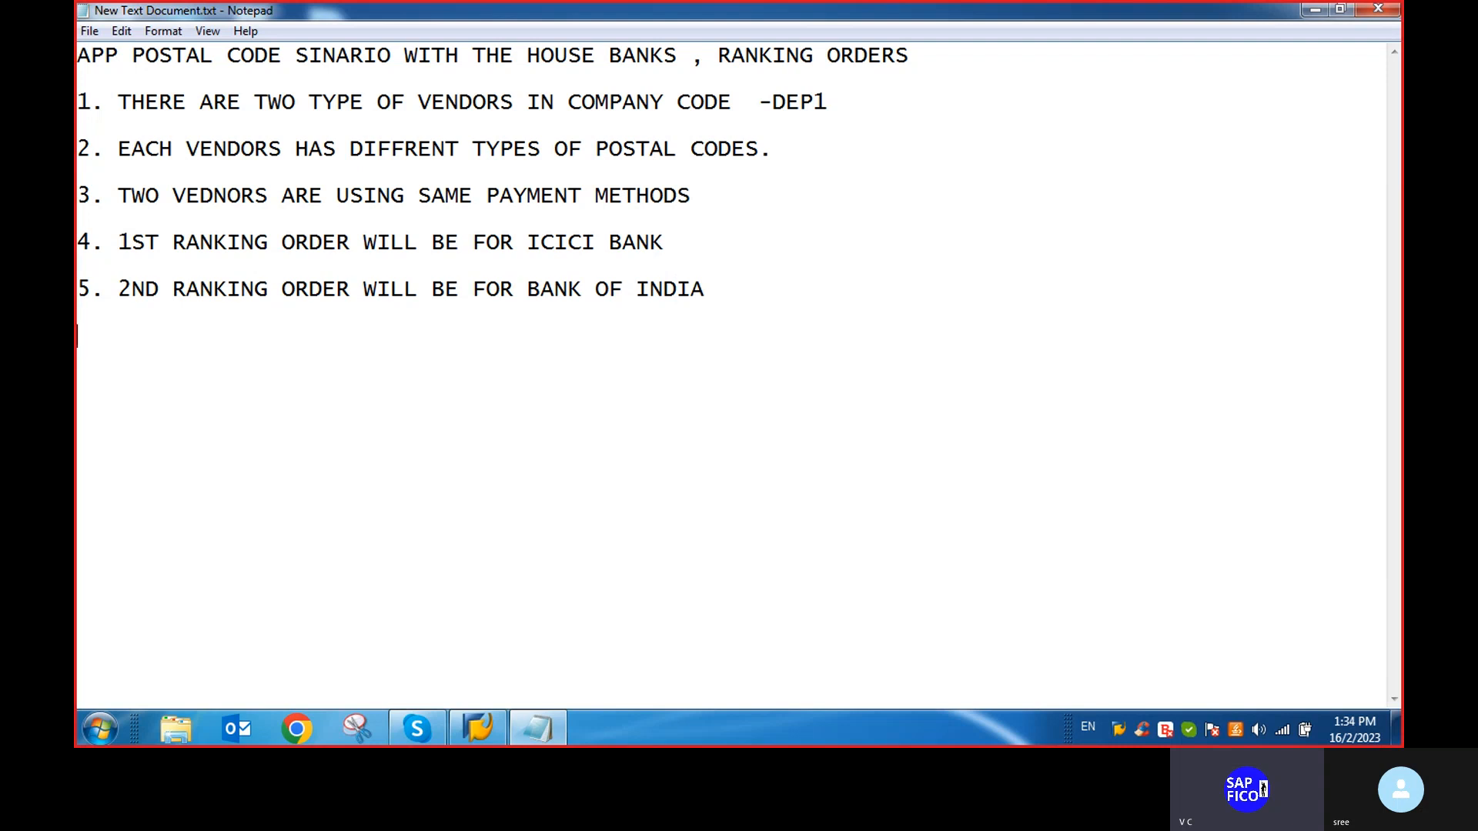
# Write the sixth item "6. THESE TWO BANK WE HAVE IN SAP SYSTEM"
pyautogui.write('6. THESE TWO B')
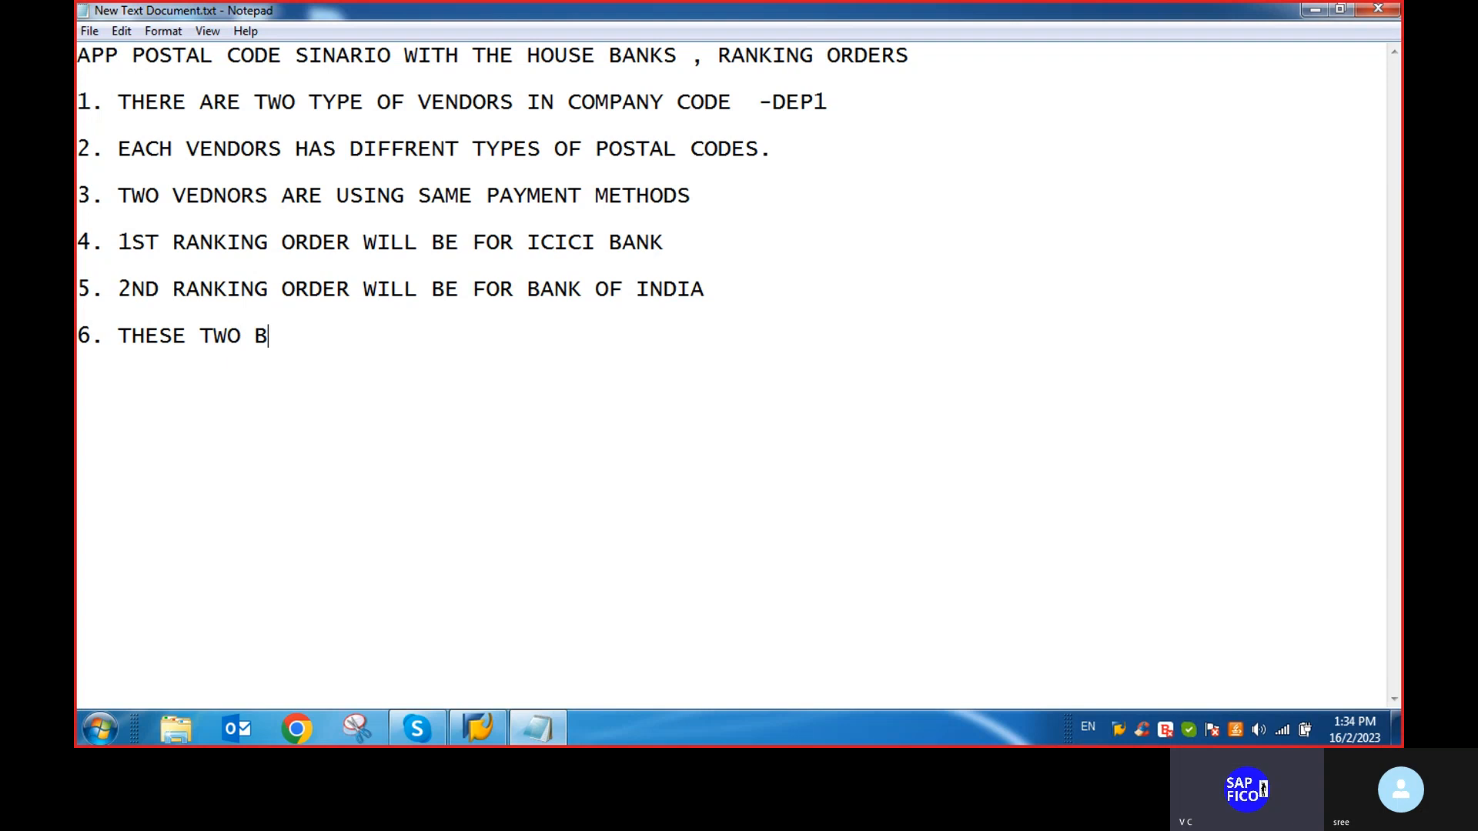
pyautogui.write('ANK WE HA')
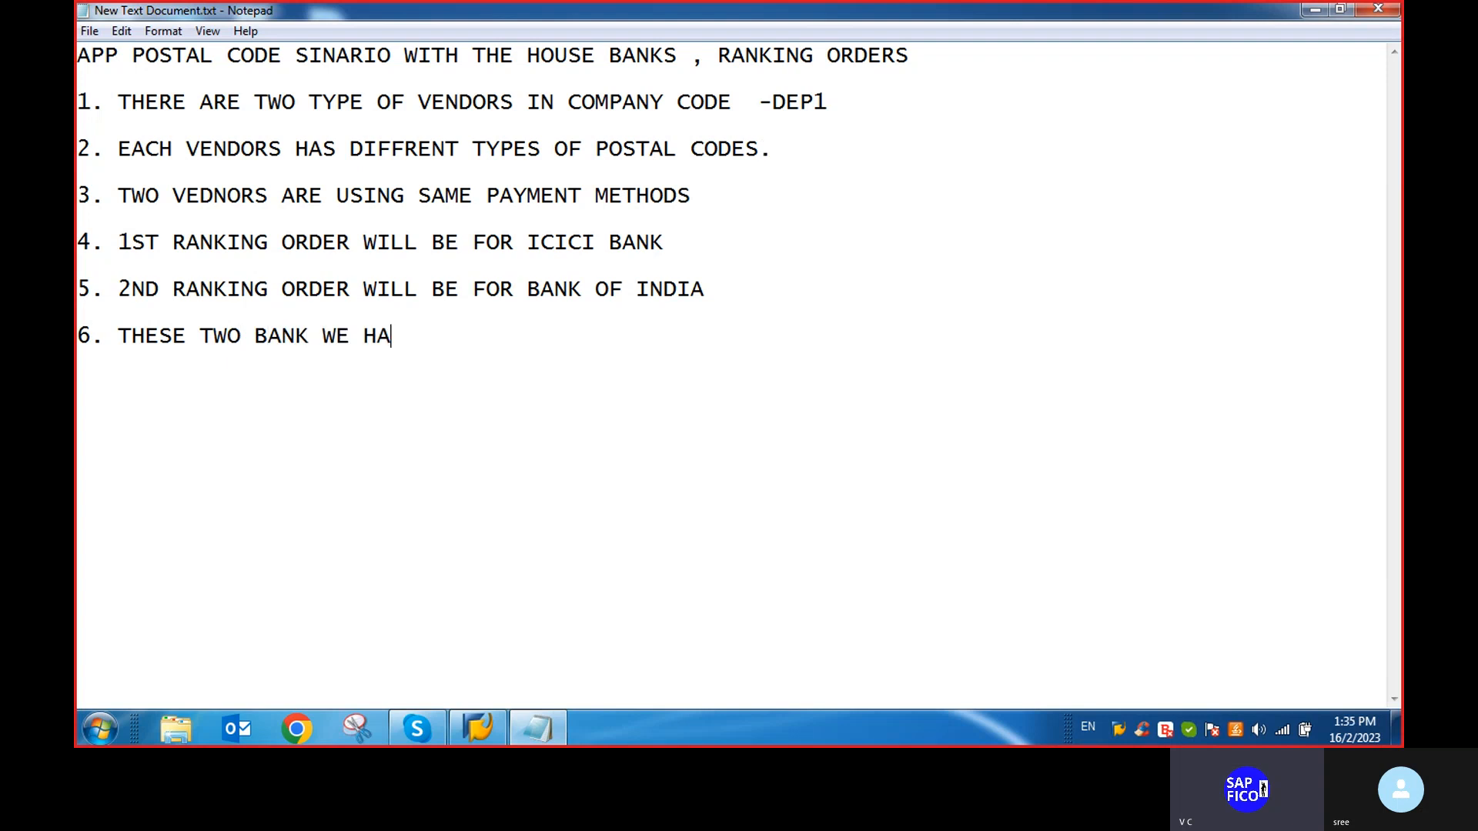
pyautogui.write('VE IN SAP SYSTEM')
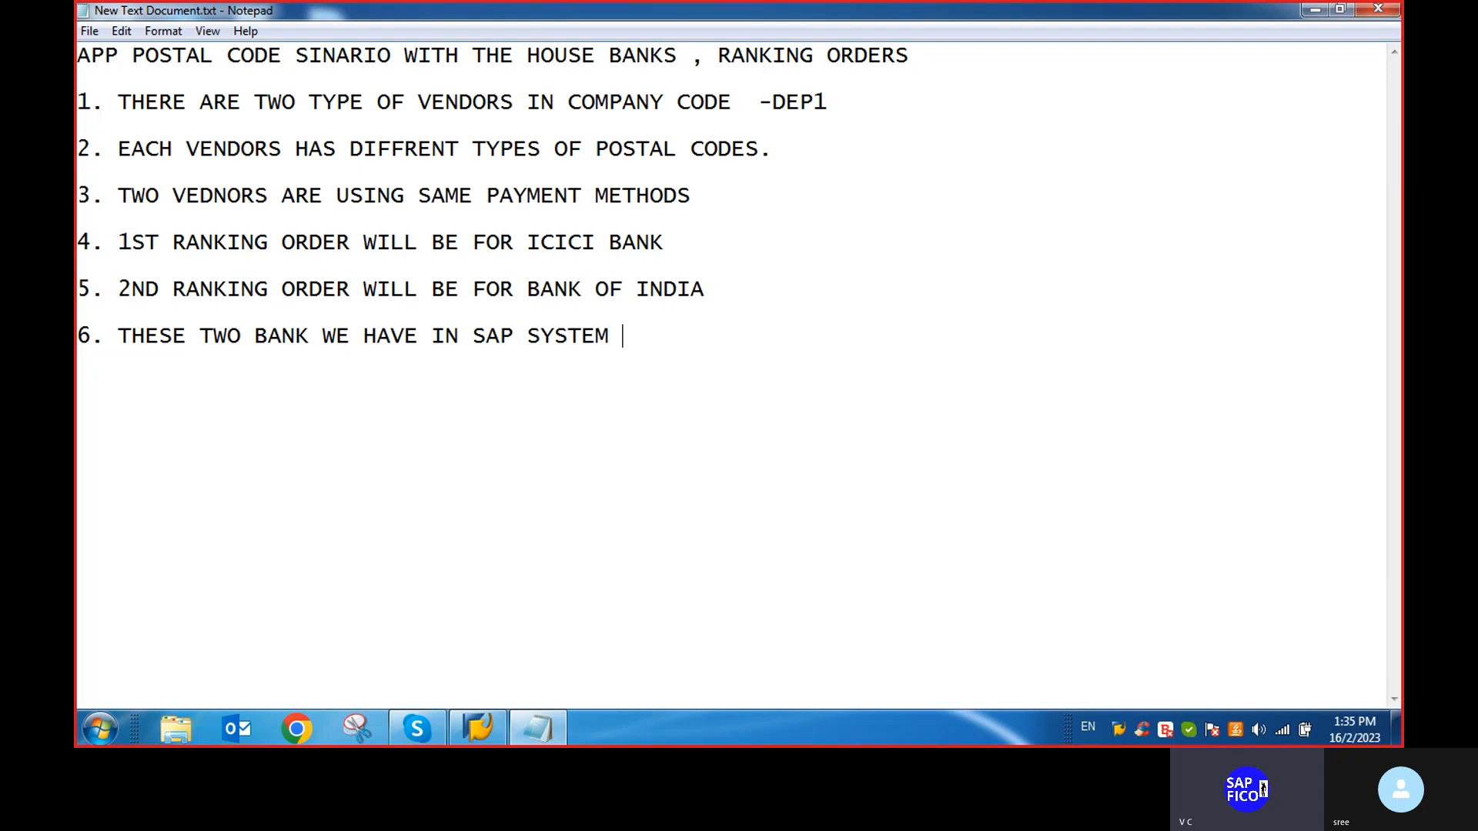
# Correct the spelling of "DIFFRENT" to "DIFFERENT" in the second item and return to the end of the notes
pyautogui.click(406, 154)
pyautogui.write('E')
pyautogui.click(603, 366)
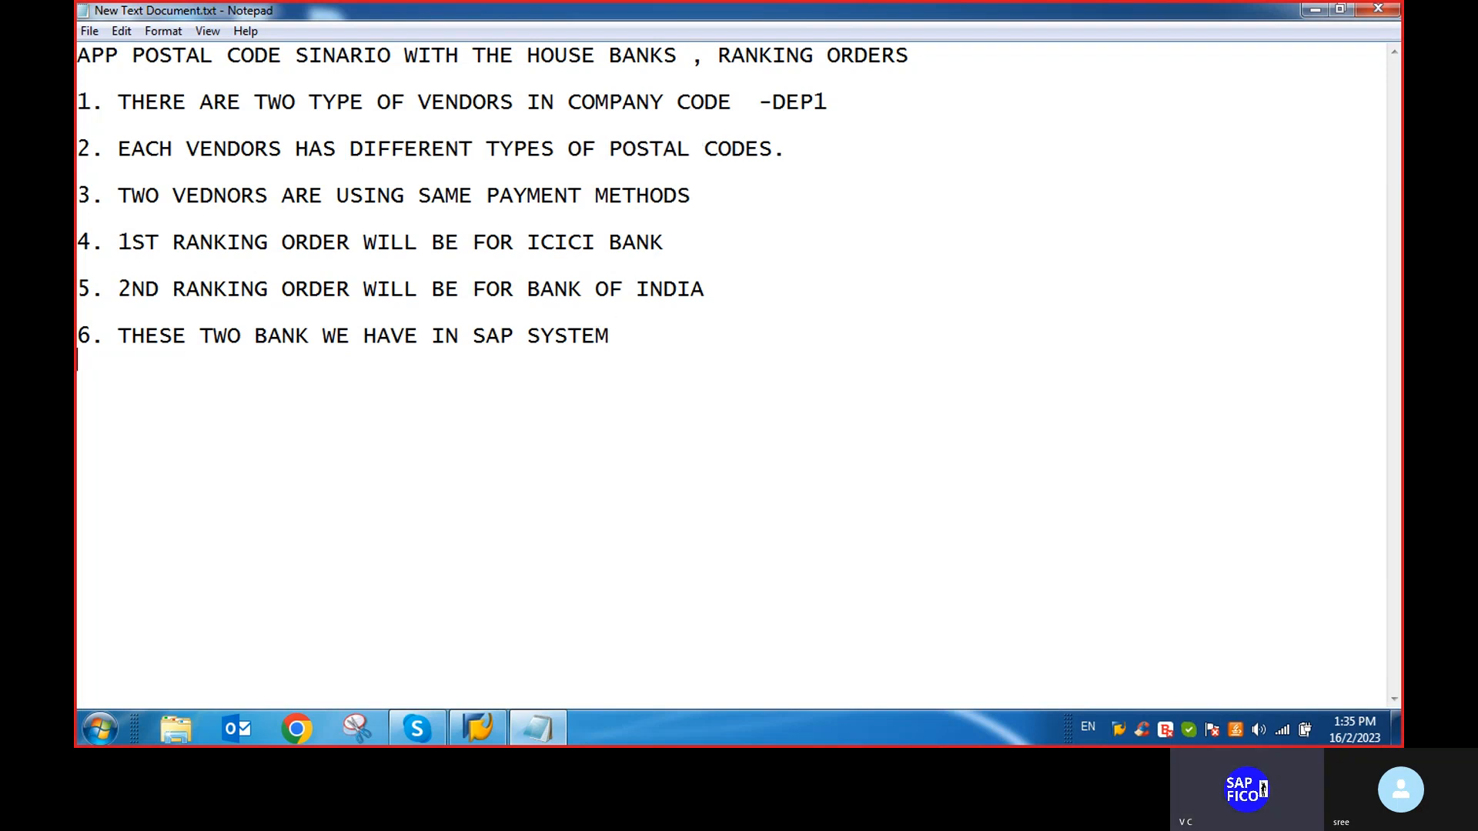
# Start the seventh item after a blank line with "7. WHE YOU MAKE THE PAYMENT TO THE VENDOR THROUGH CHEQUES"
pyautogui.press('Return')
pyautogui.press('Return')
pyautogui.write('7. WHE YOU M')
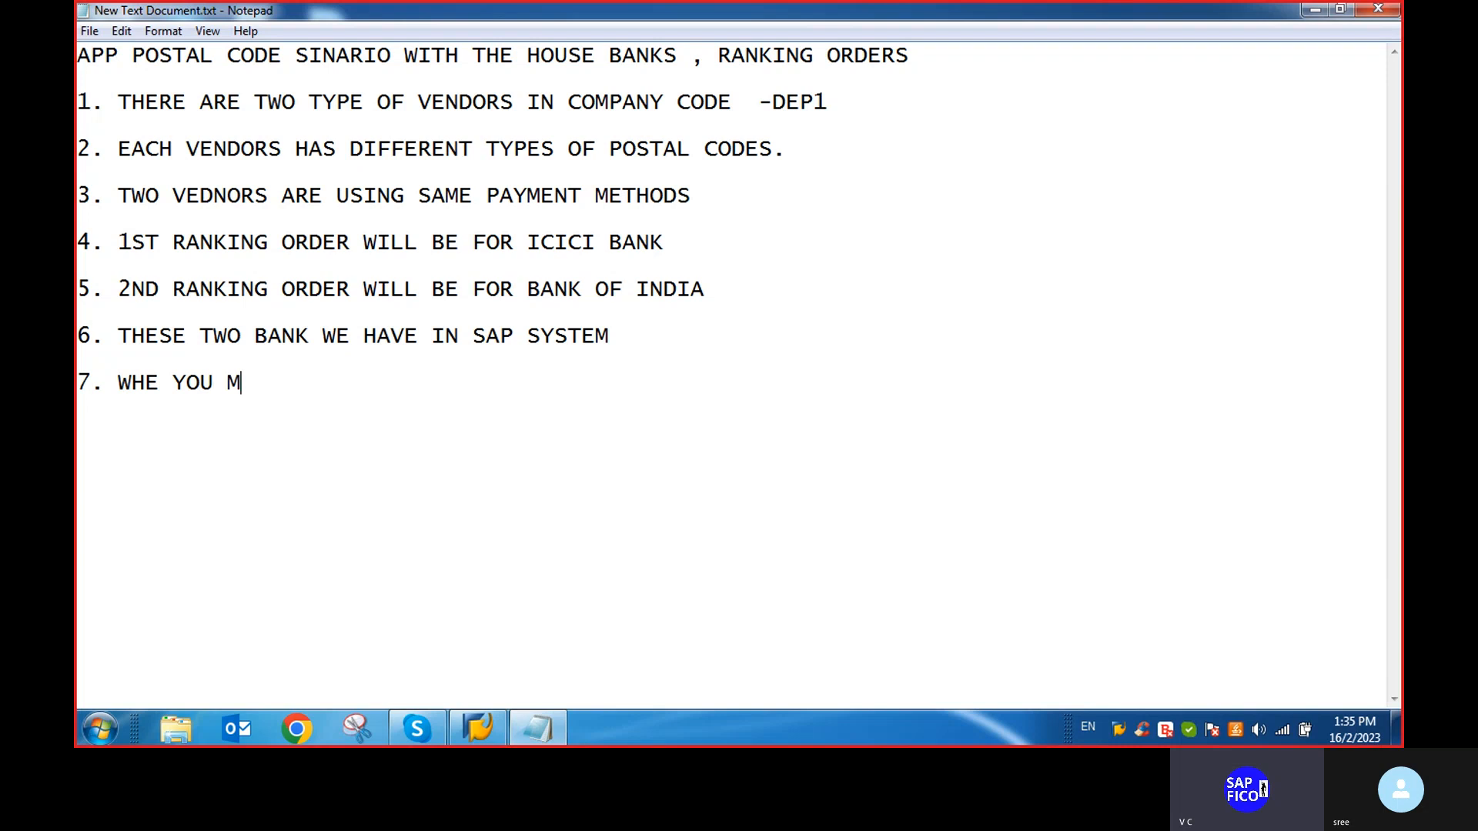
pyautogui.write('AKE THE PAYM')
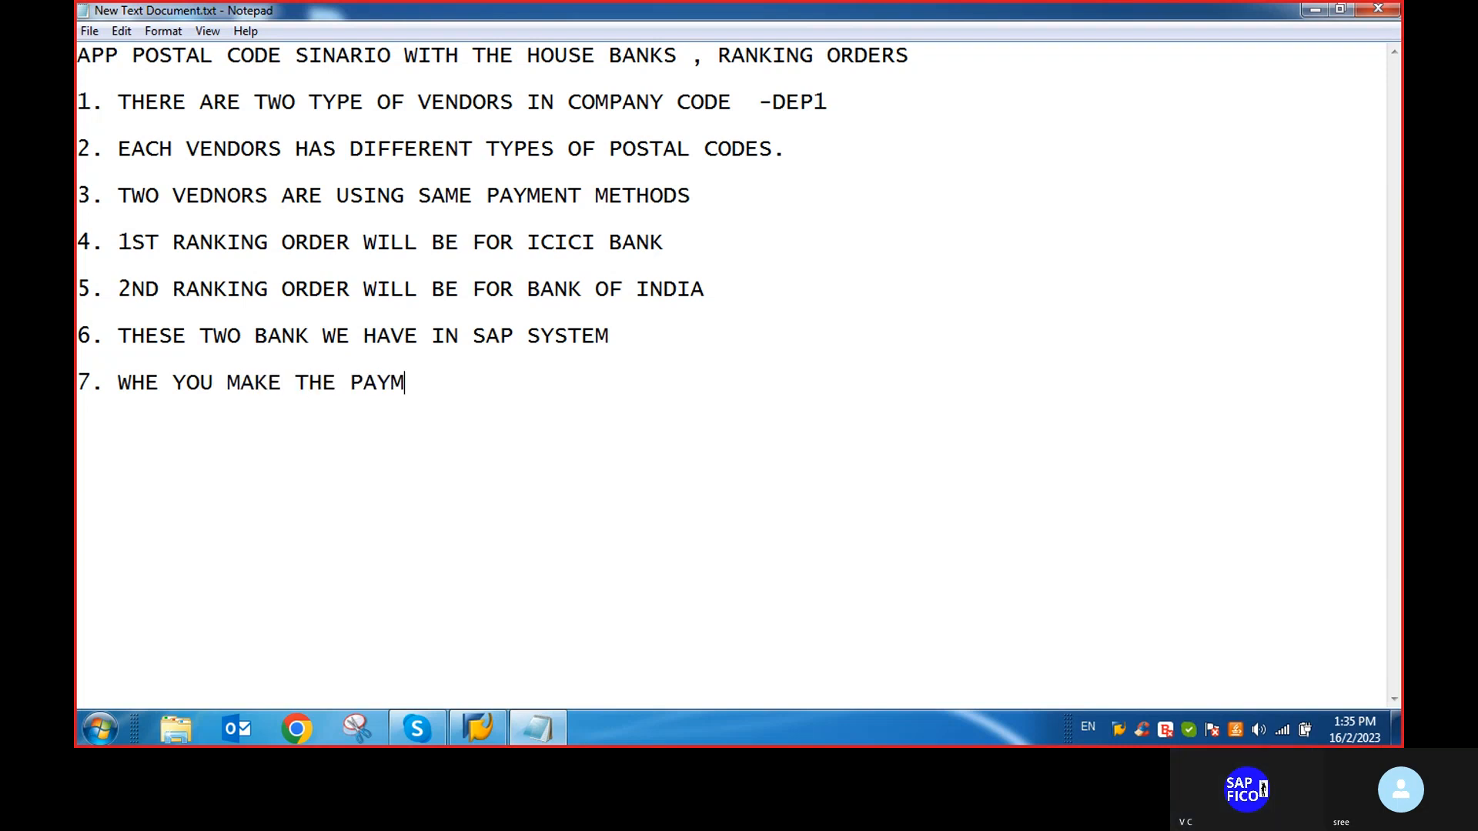
pyautogui.write('ENT TO')
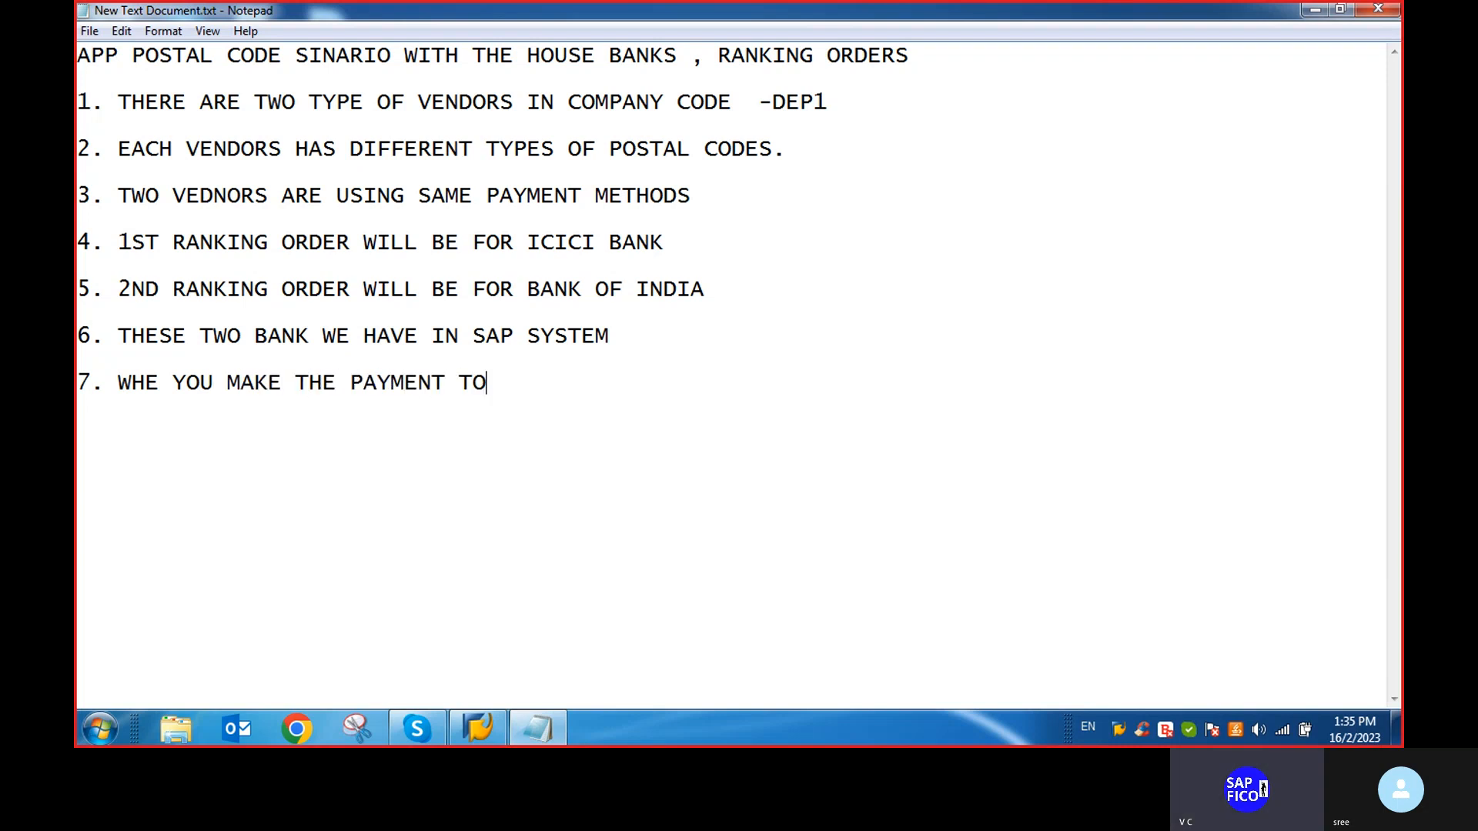
pyautogui.write(' THE VENDOR ')
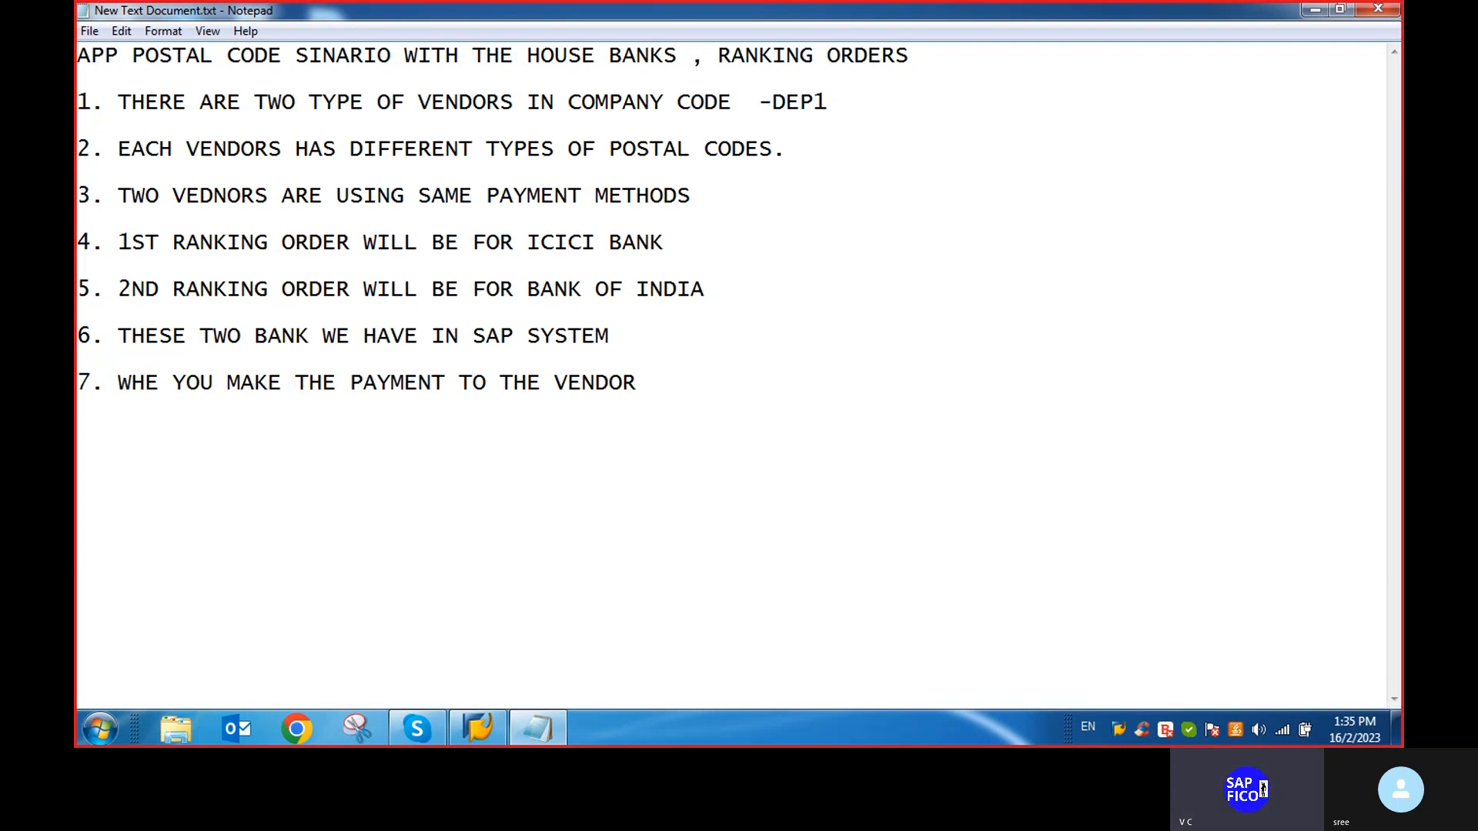
pyautogui.write('THROU')
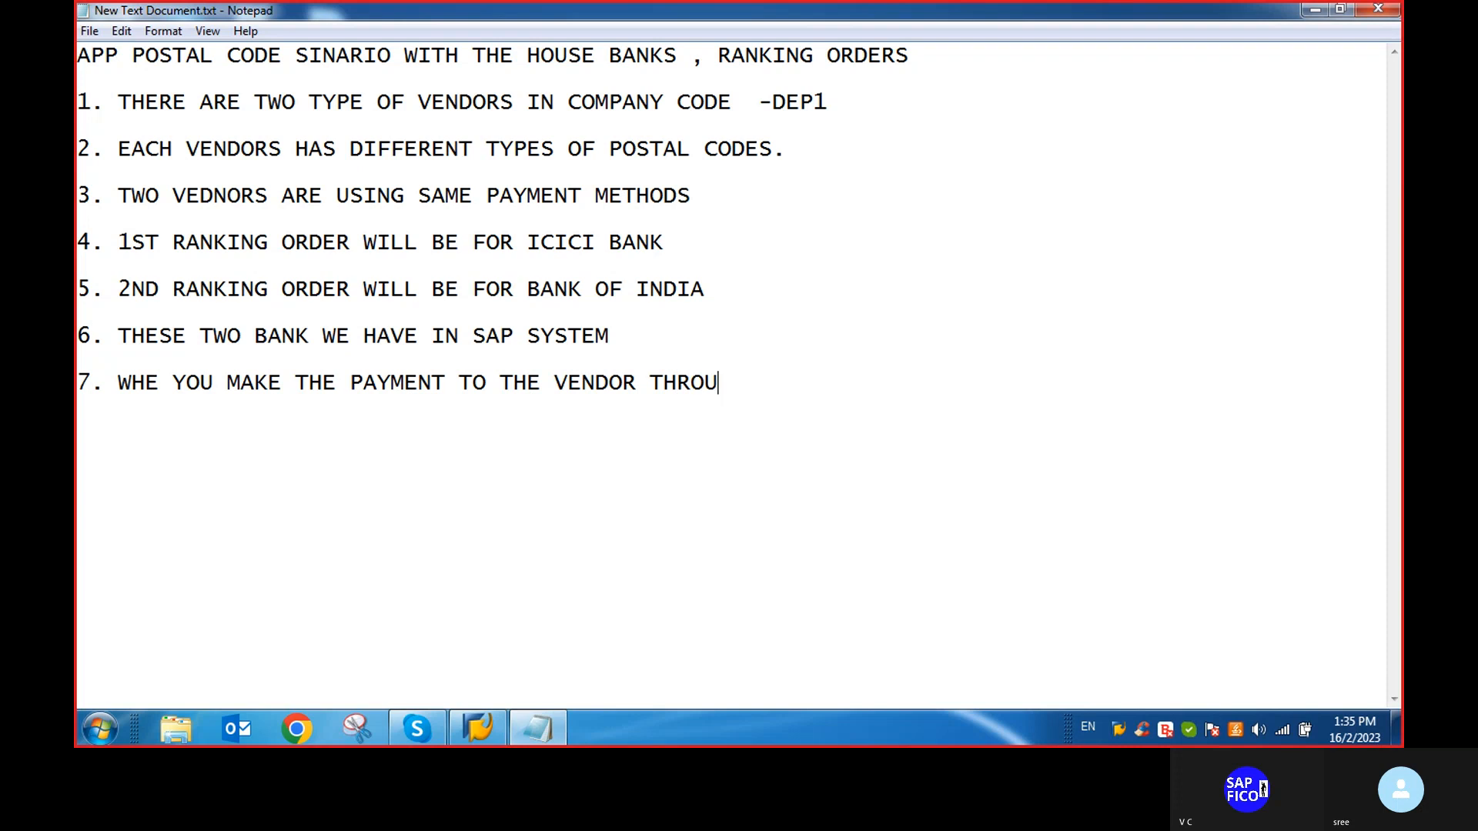
pyautogui.write('GH CHEQUS')
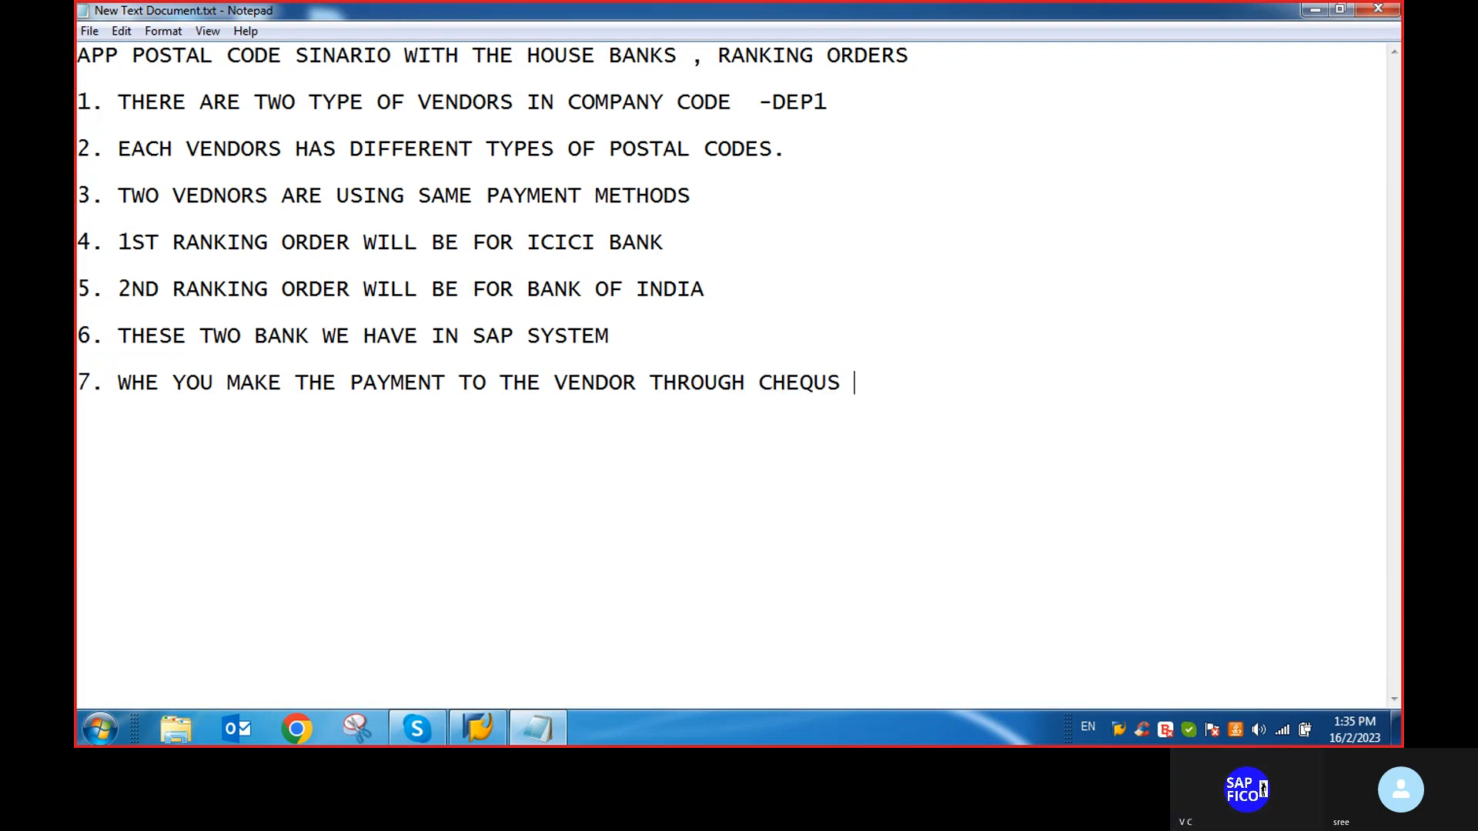
pyautogui.press('BackSpace')
pyautogui.press('BackSpace')
pyautogui.write('ES')
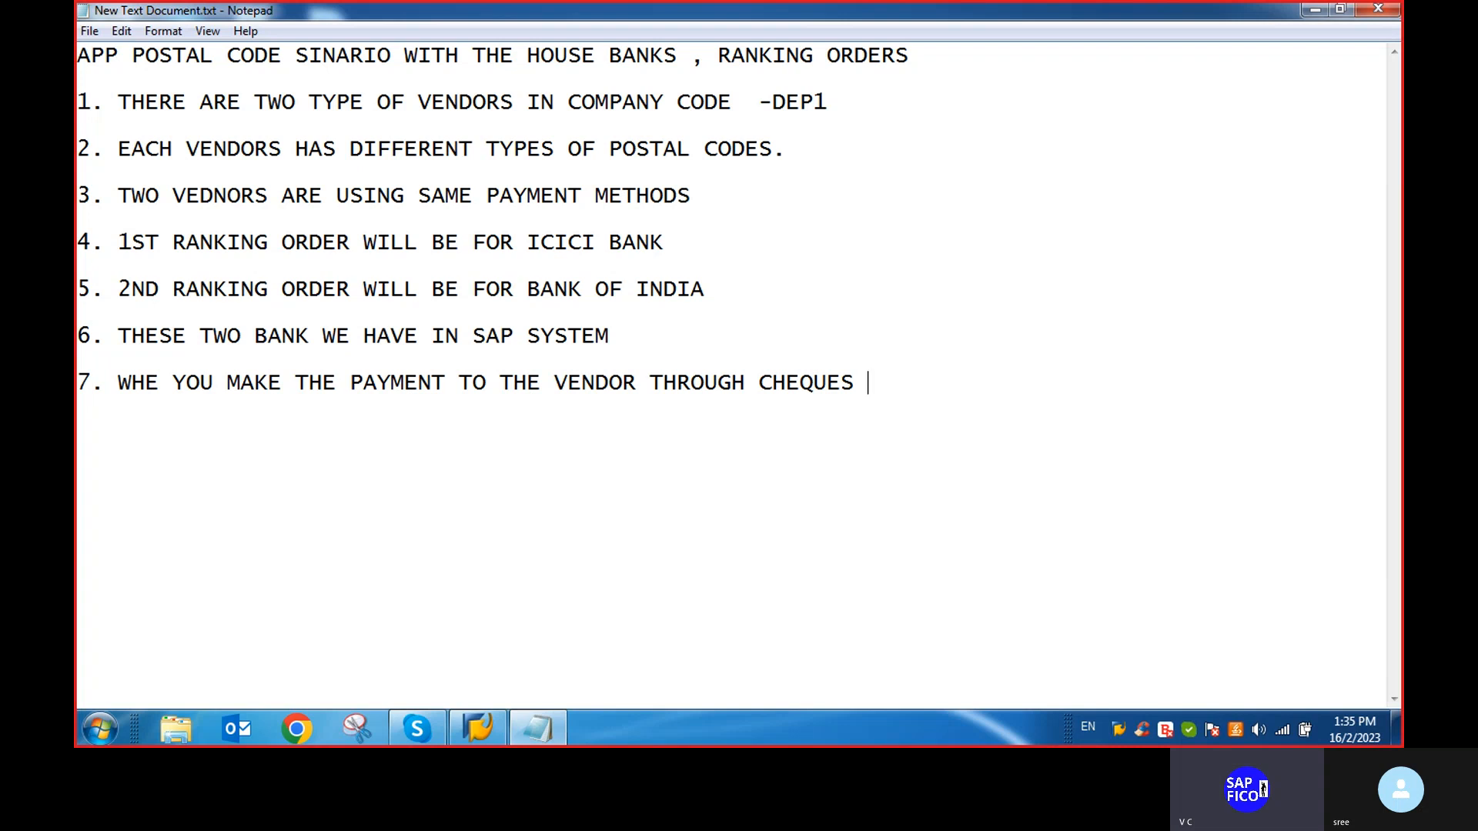
# Finish item 7 with "VENDOR SHOULD COLLECT THE CHEQUE OR CASH FROM THE NEAREST BANK." and correct "WHE" to "WHEN" at its start
pyautogui.write('VENDOR SHO')
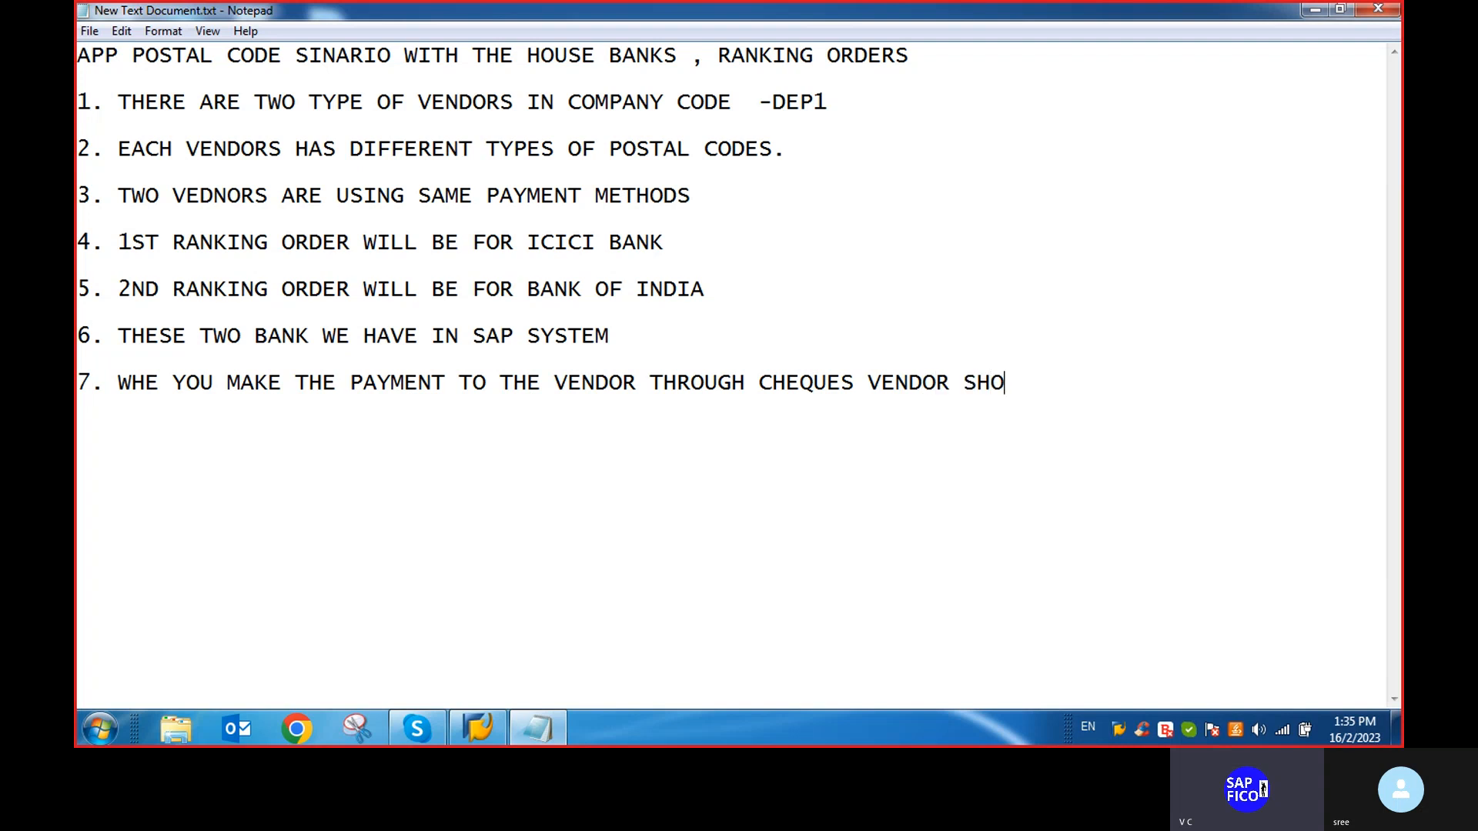
pyautogui.write('ULD COLLECT THE C')
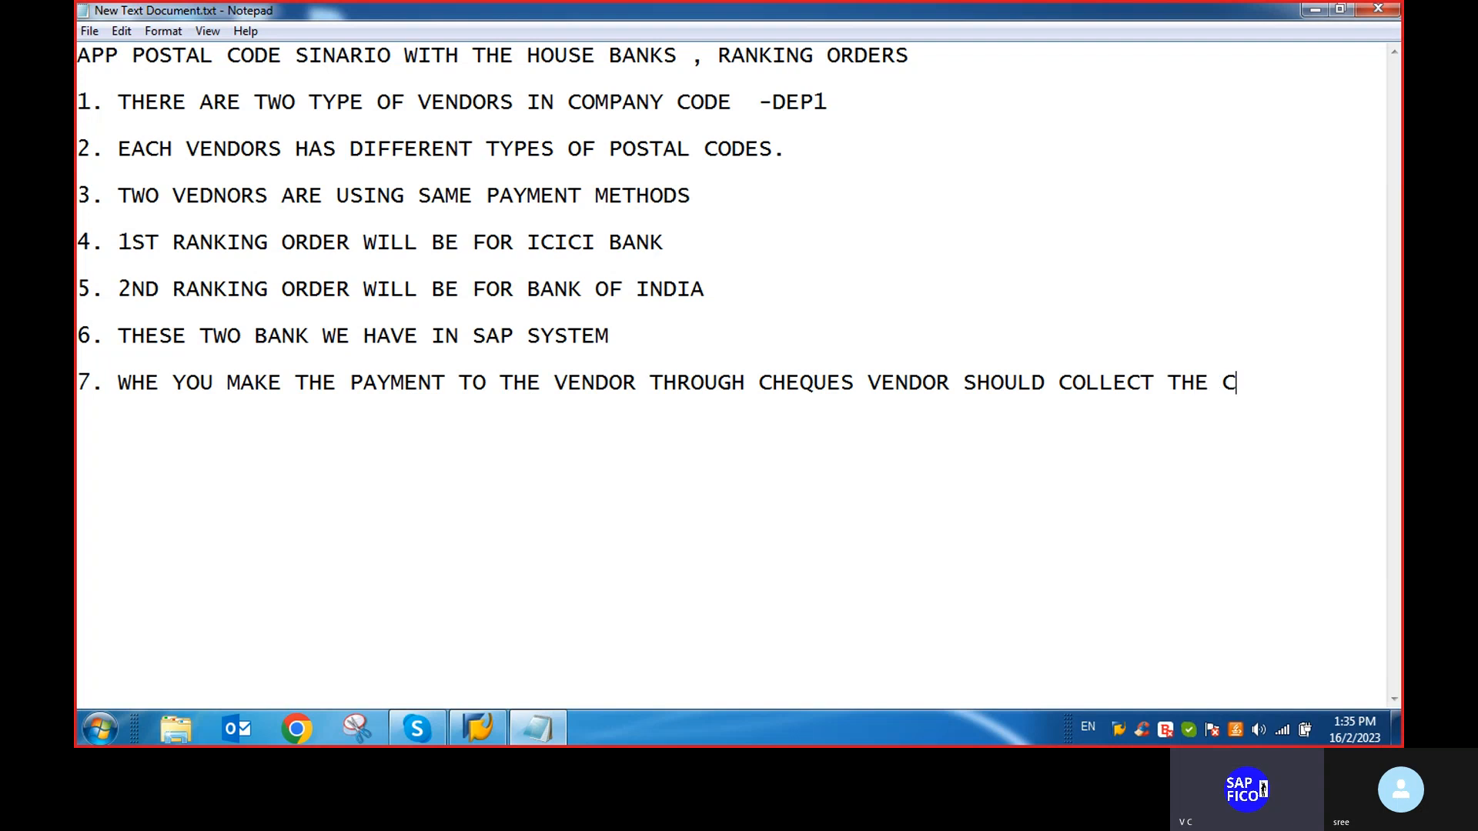
pyautogui.write('HEQU P')
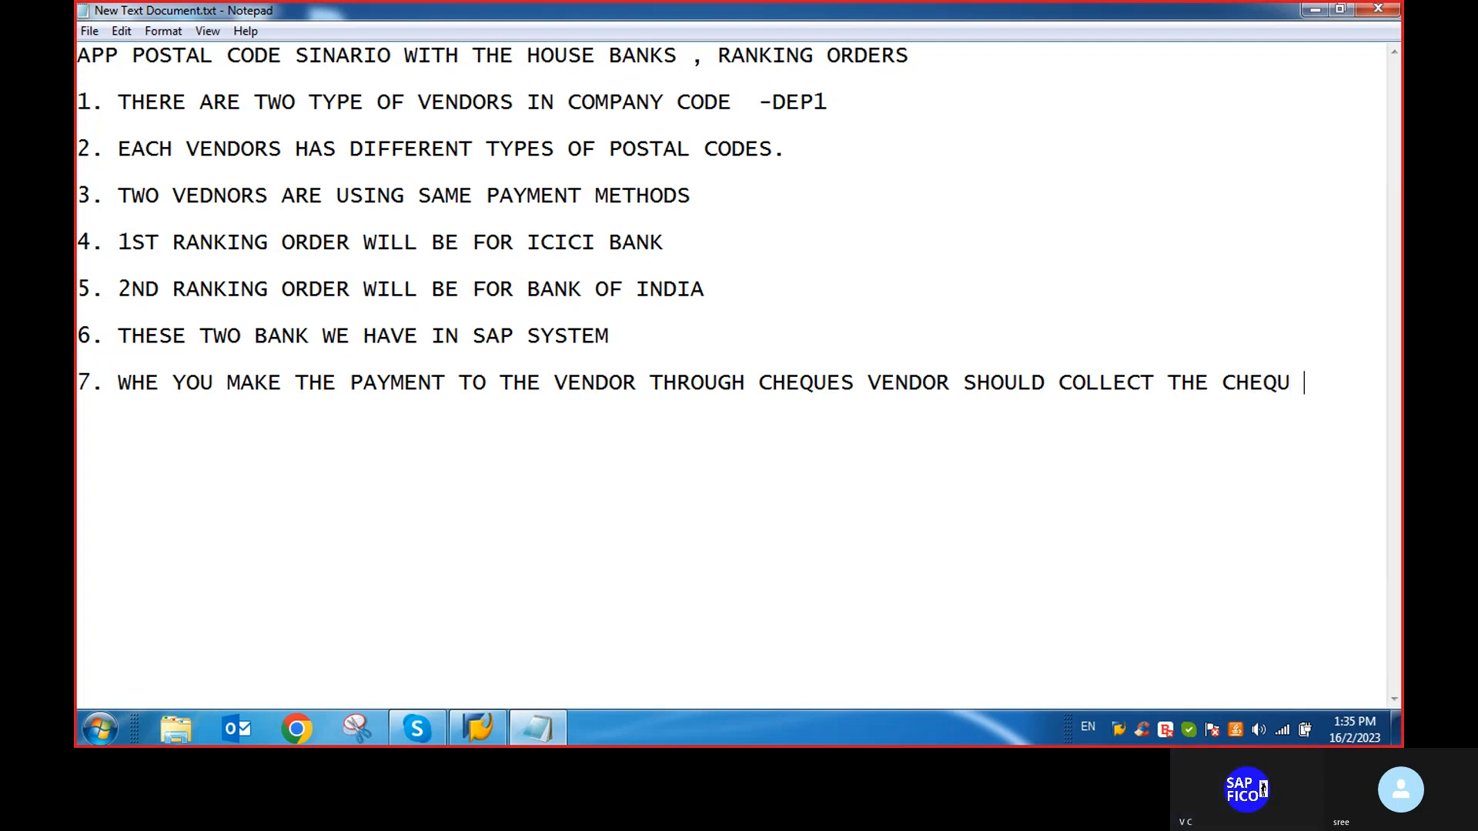
pyautogui.press('BackSpace')
pyautogui.press('BackSpace')
pyautogui.write('E OR CHA')
pyautogui.press('BackSpace')
pyautogui.press('BackSpace')
pyautogui.write('ASH  F')
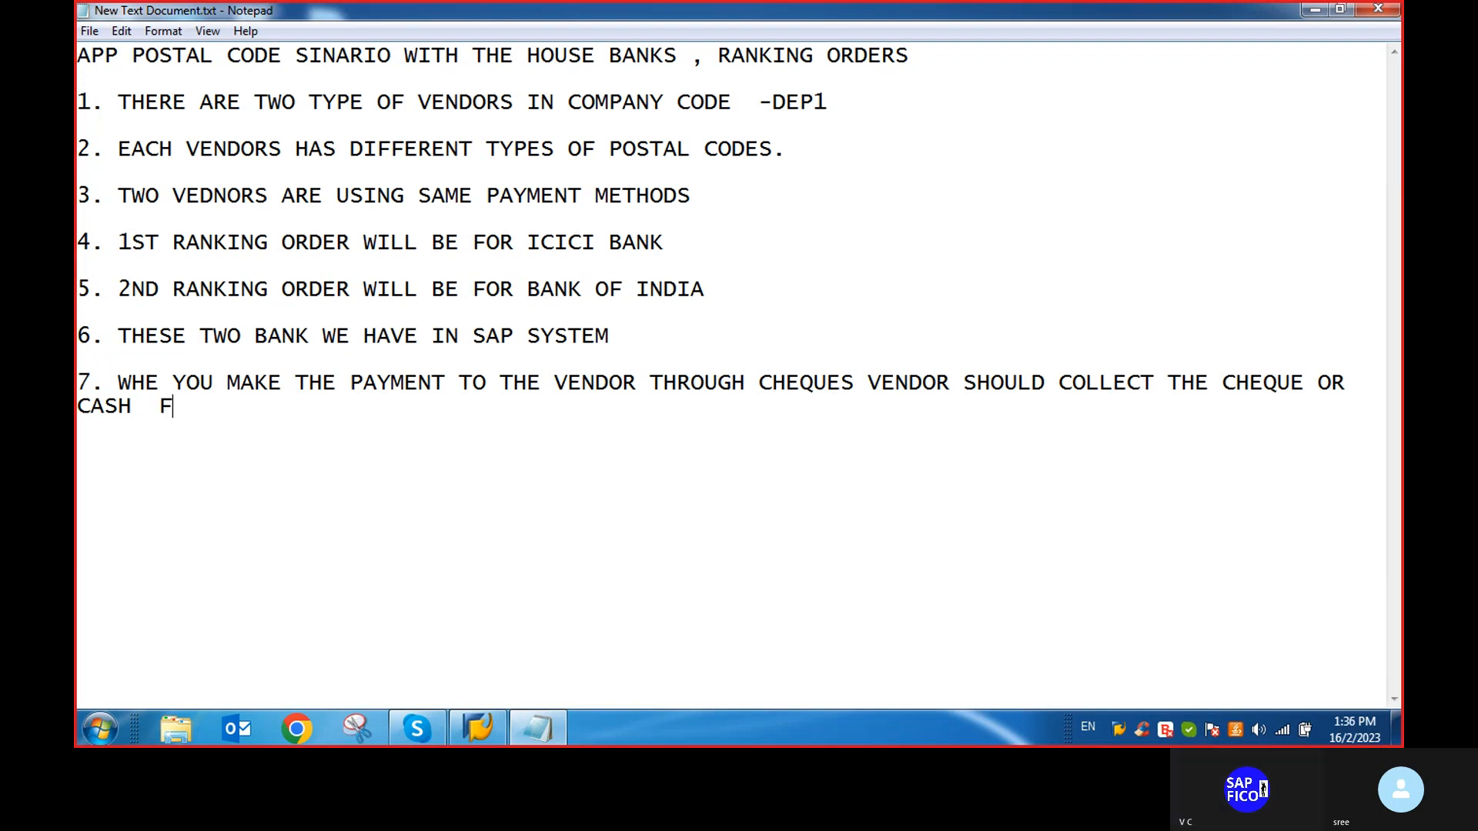
pyautogui.write('ROM THE NEAS')
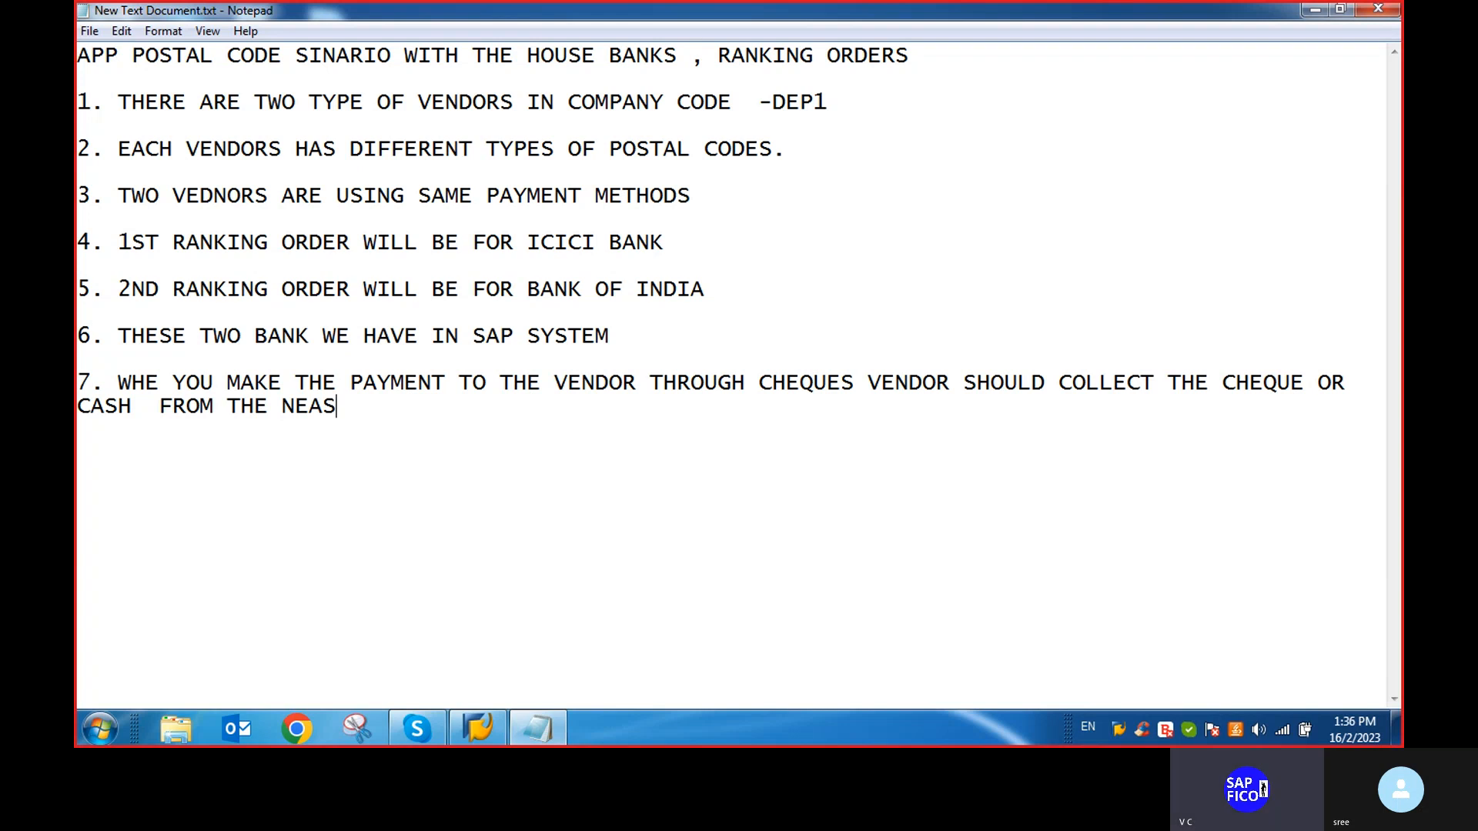
pyautogui.press('BackSpace')
pyautogui.write('REST')
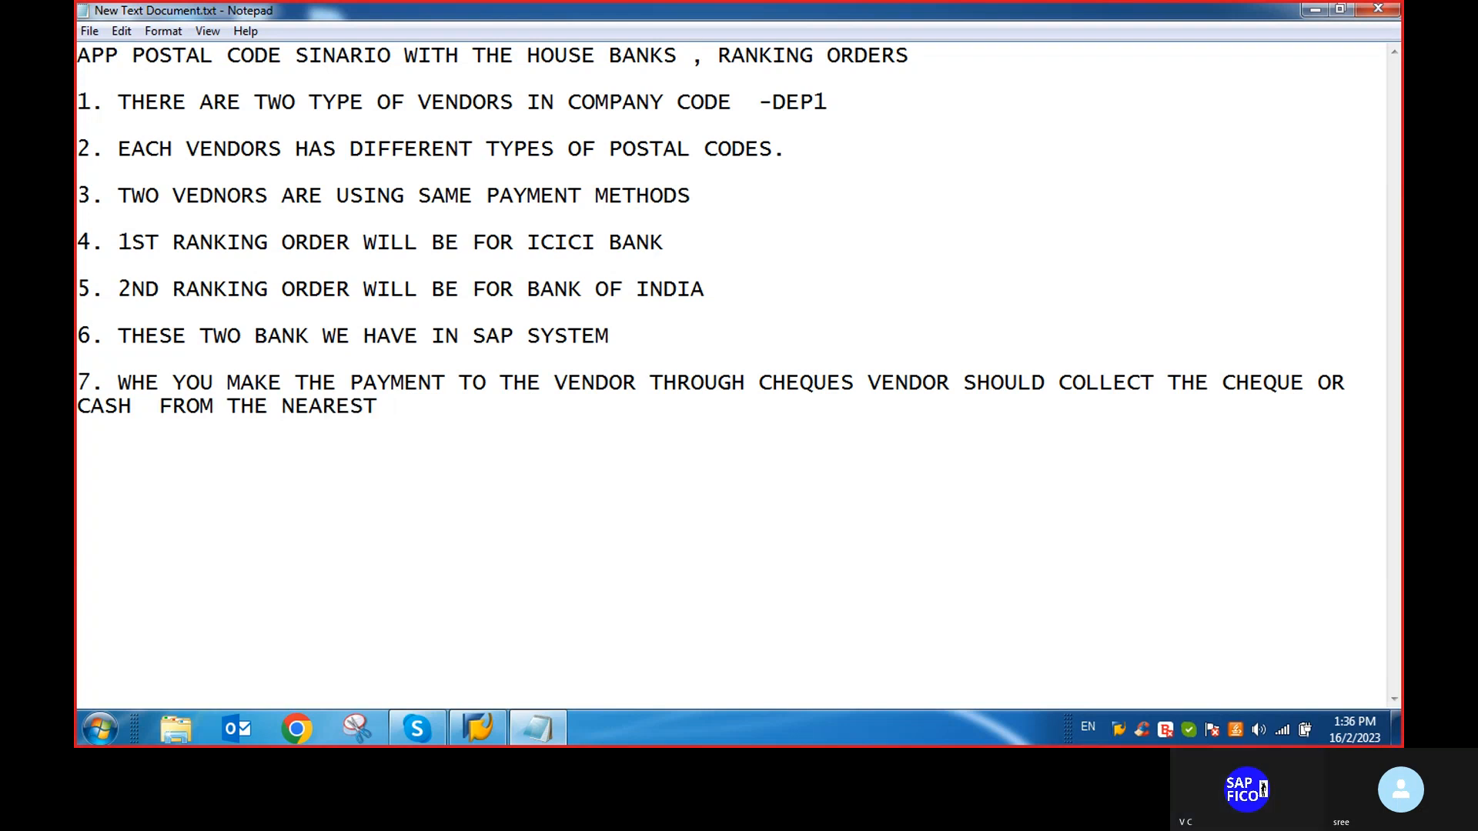
pyautogui.write(' BANK.')
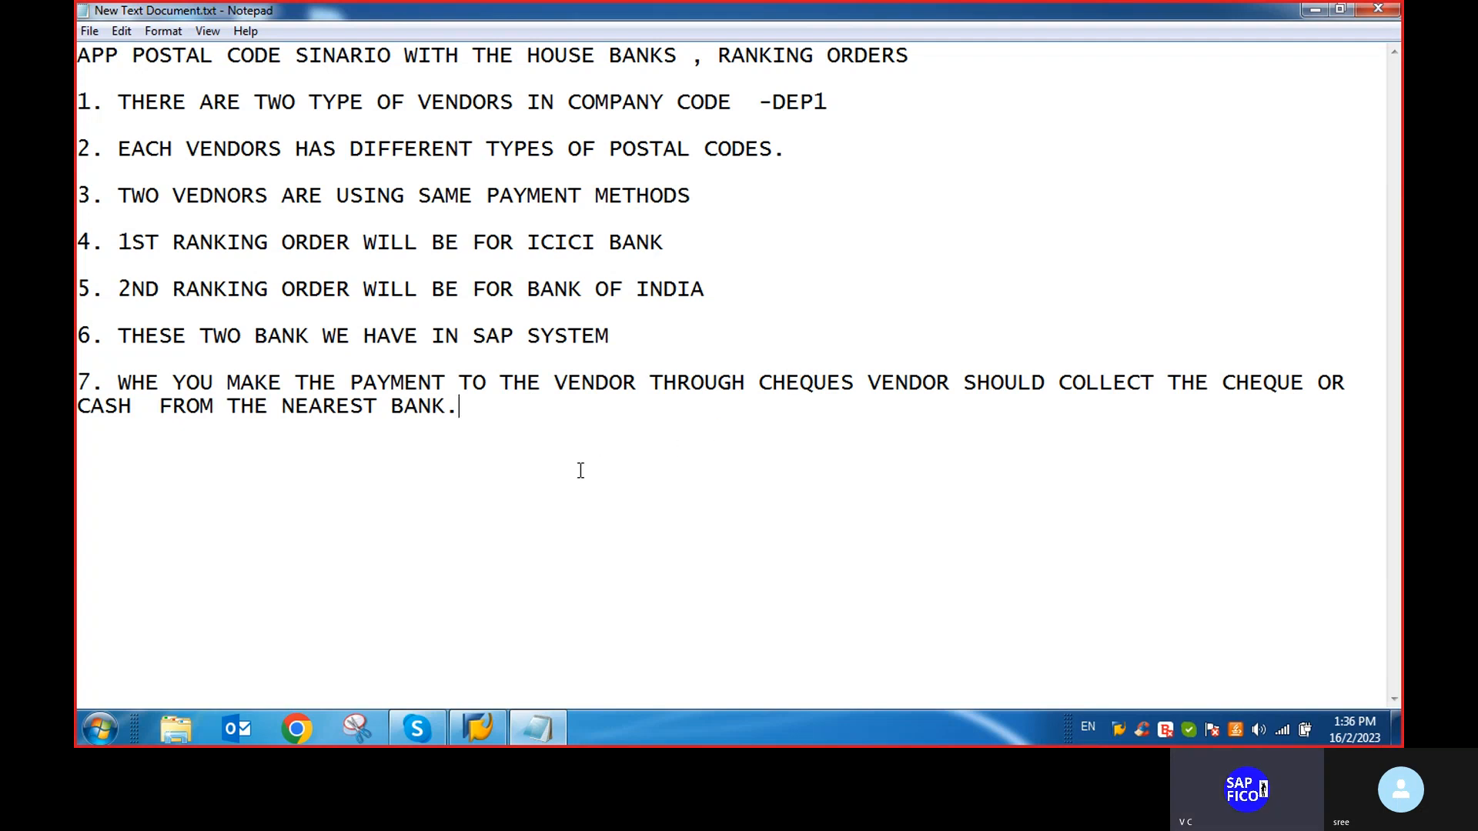
pyautogui.click(163, 384)
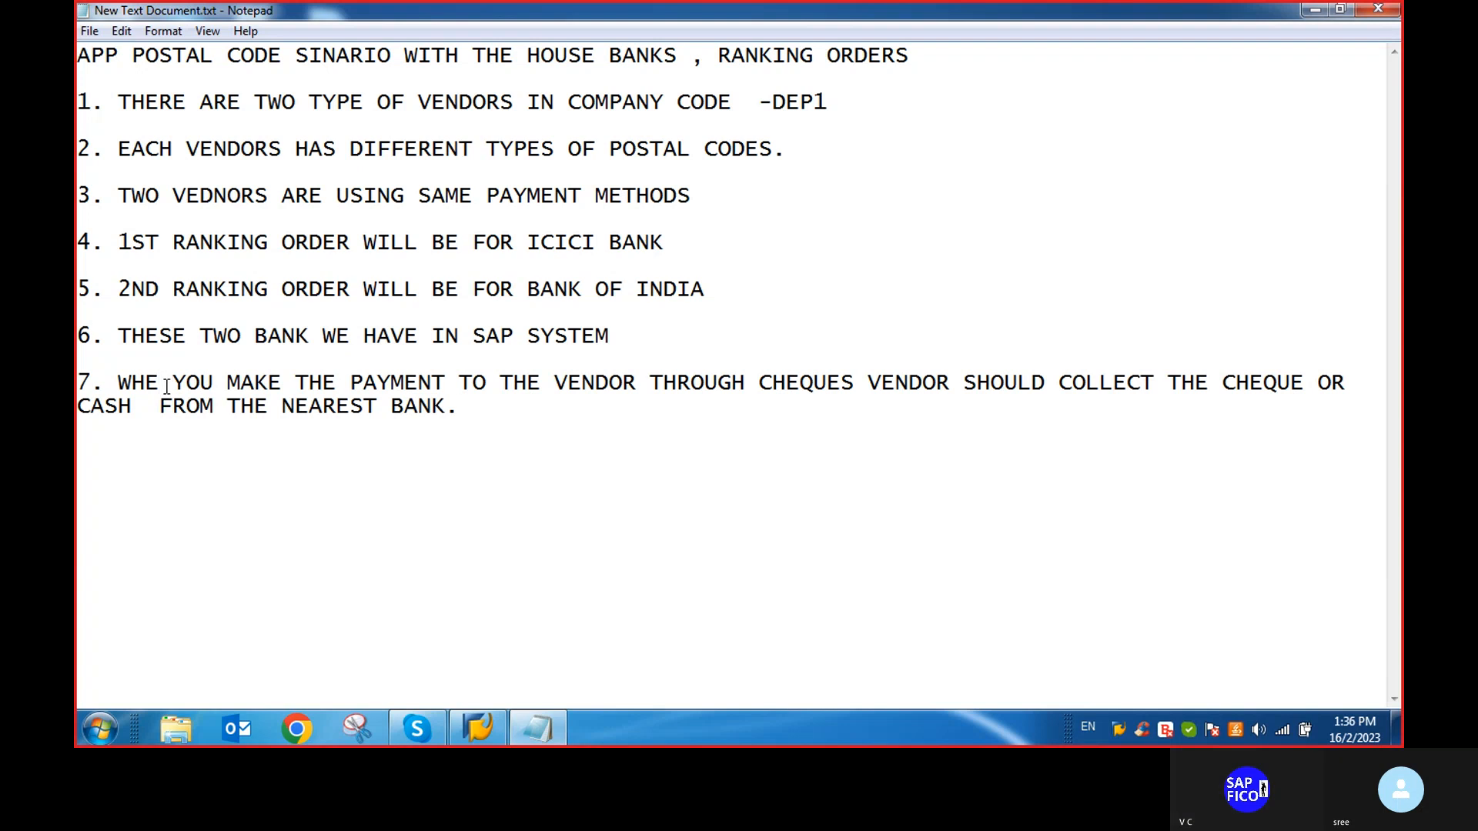
pyautogui.write('N')
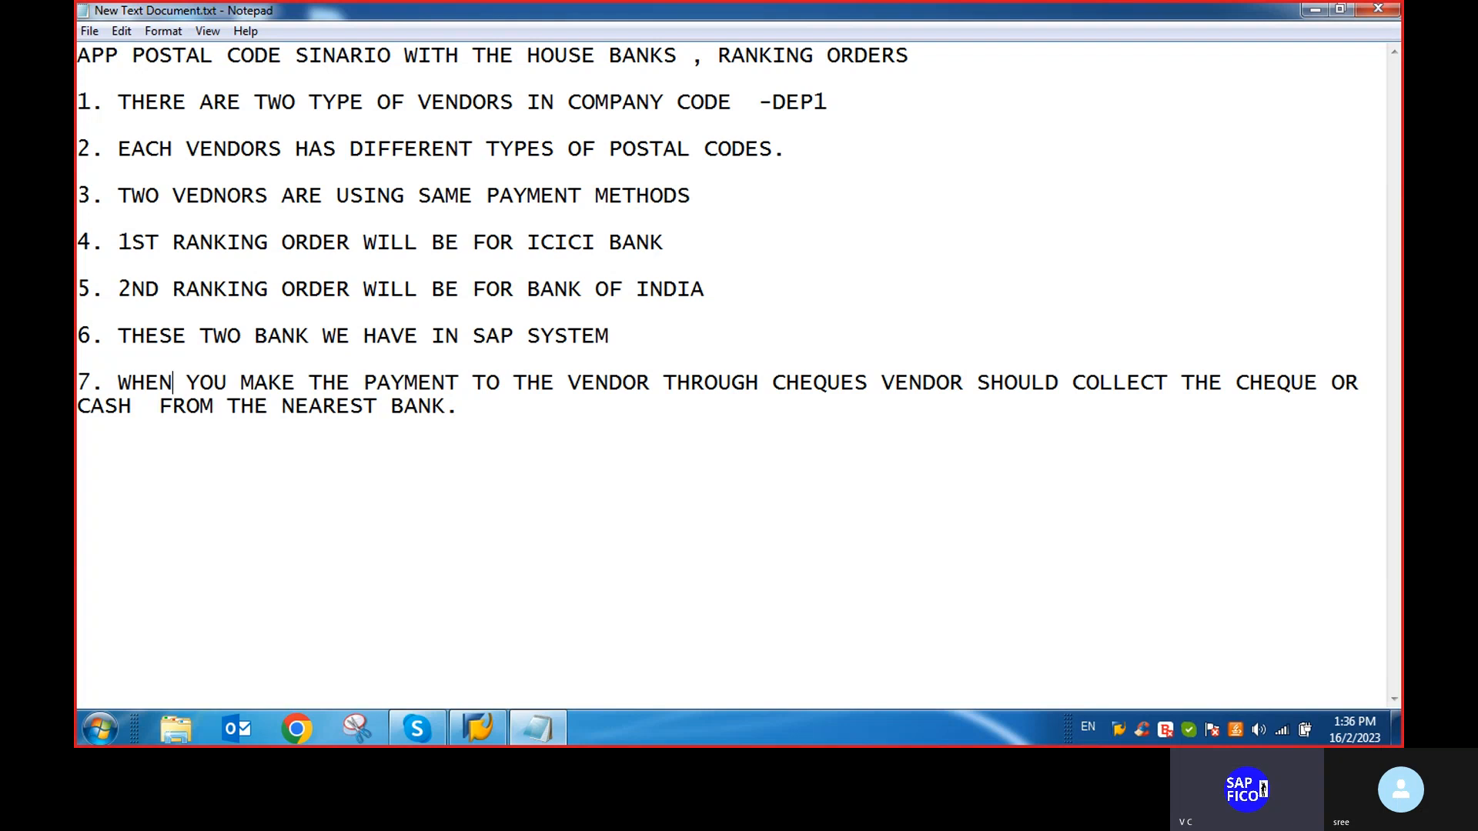
# Add the eighth item "8. ONE VENDOR IS IN THE LOCATION OF CLIENT AUTHORIZATION BANKS" after a blank line at the end of the notes
pyautogui.click(499, 406)
pyautogui.press('Return')
pyautogui.press('Return')
pyautogui.write('8. ONE VEND')
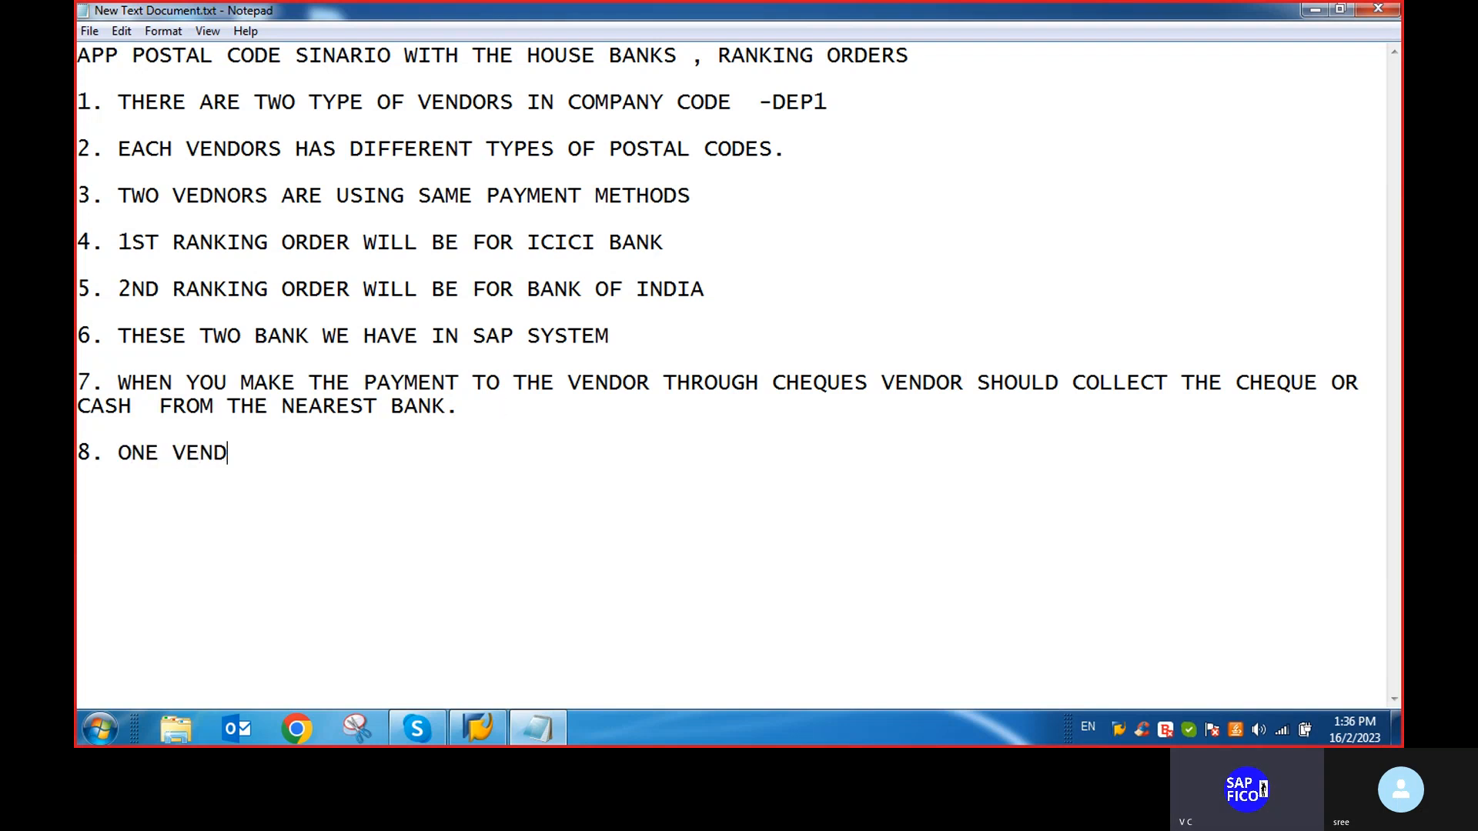
pyautogui.write('OR IS IN TH')
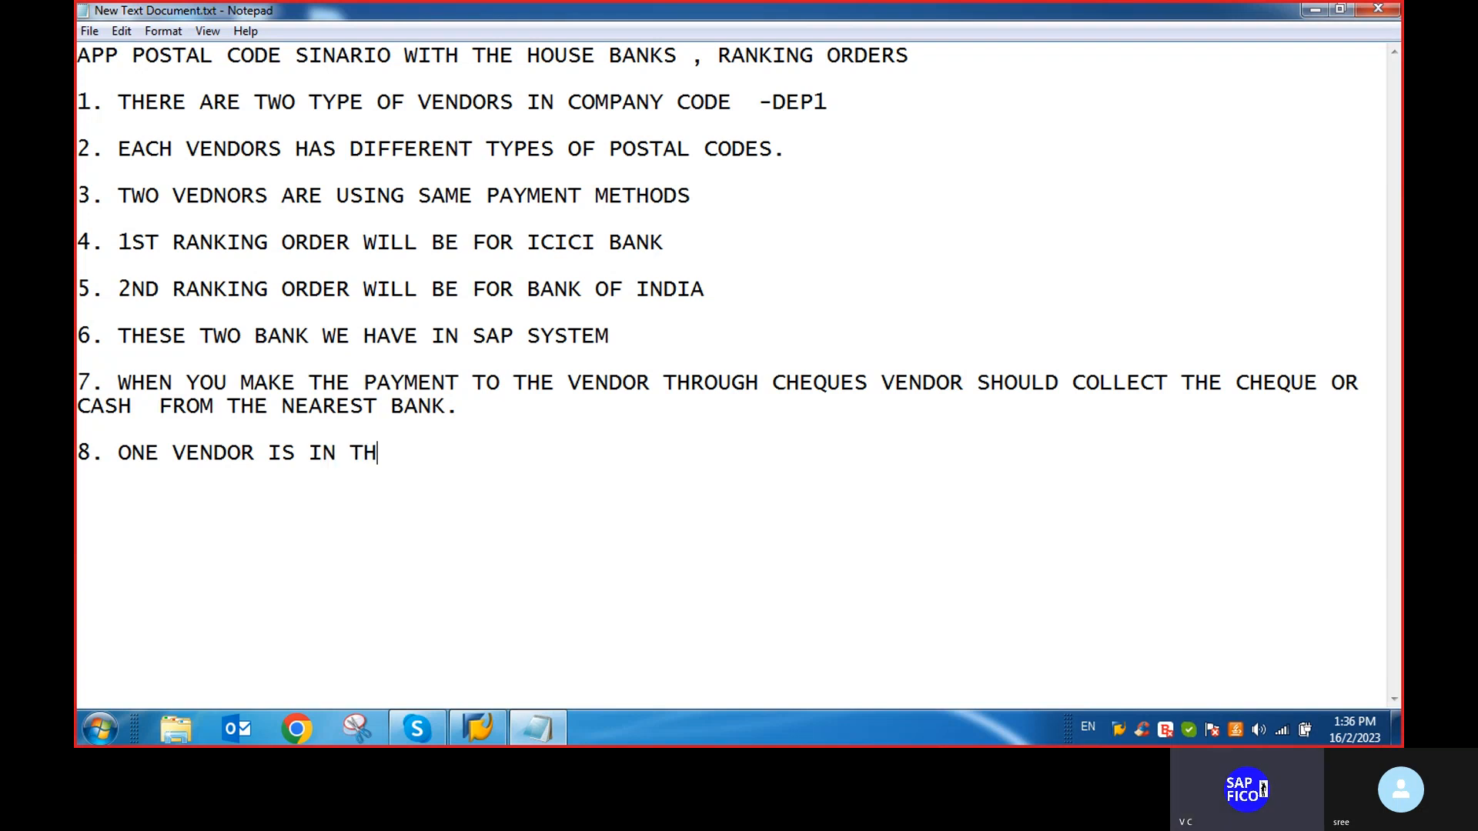
pyautogui.write('E LOCATIO')
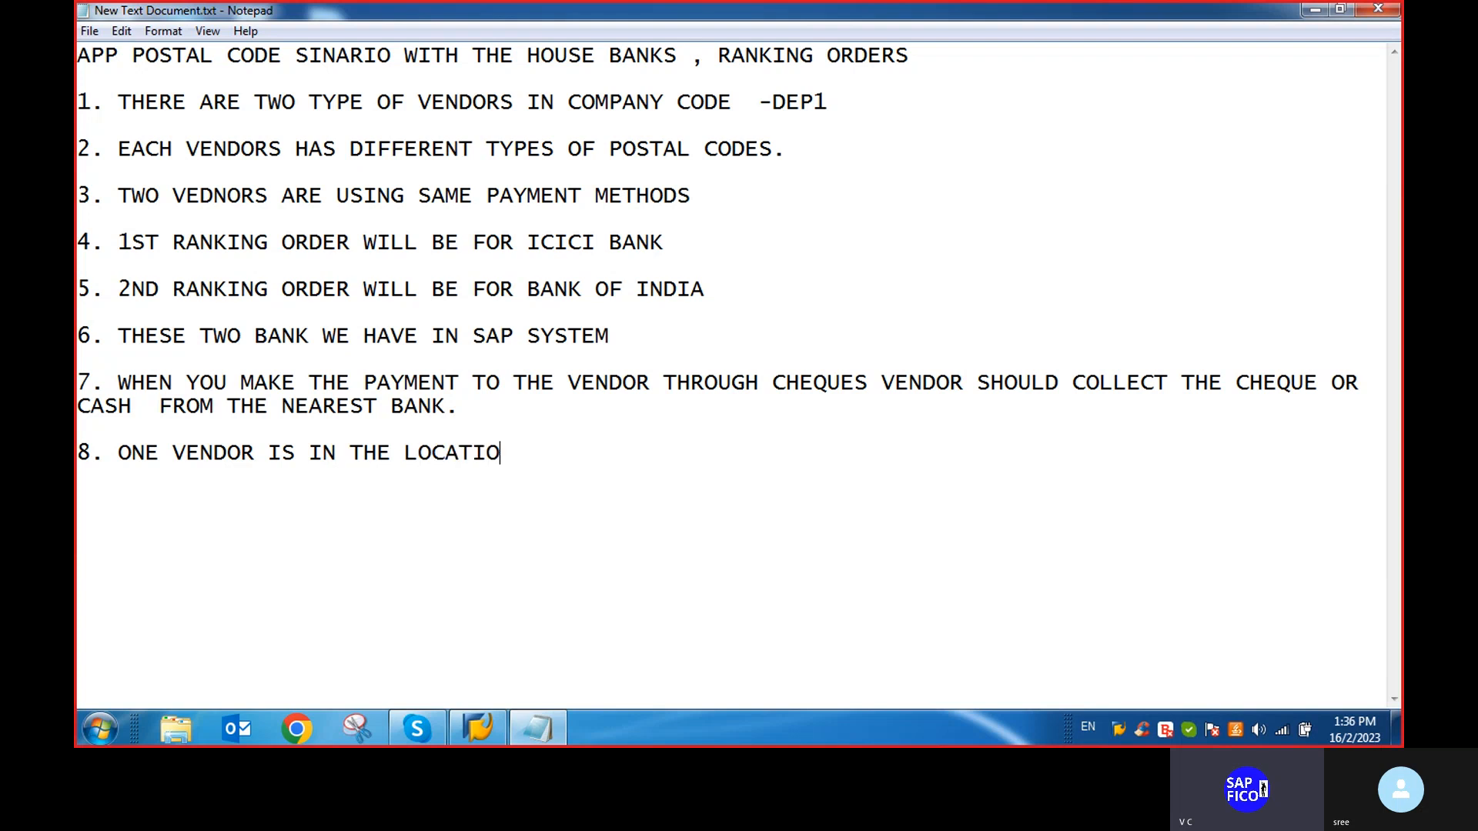
pyautogui.write('N OF CLIENT AUTHORISZ')
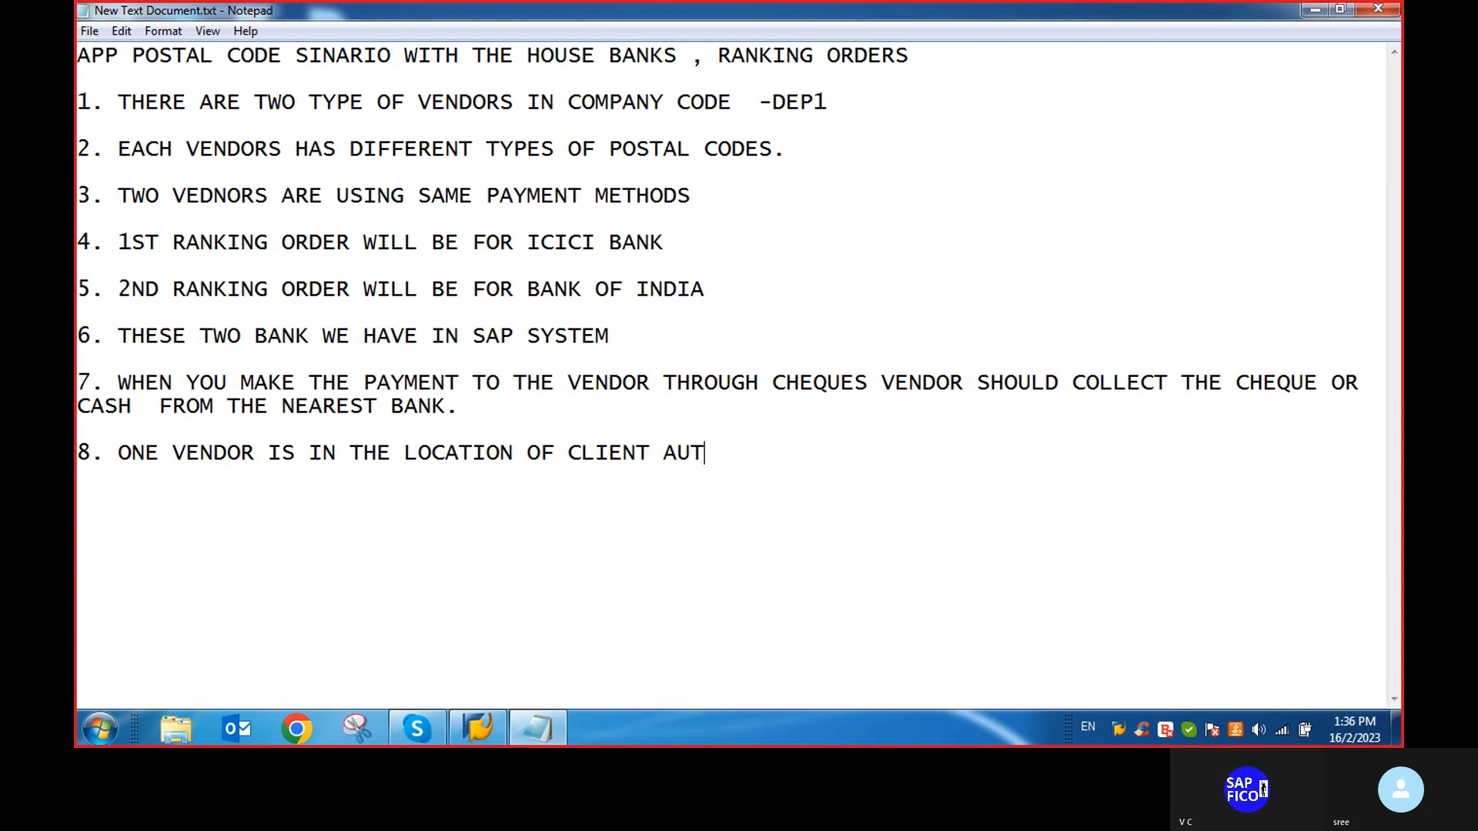
pyautogui.press('BackSpace')
pyautogui.press('BackSpace')
pyautogui.write('ZATION BANL')
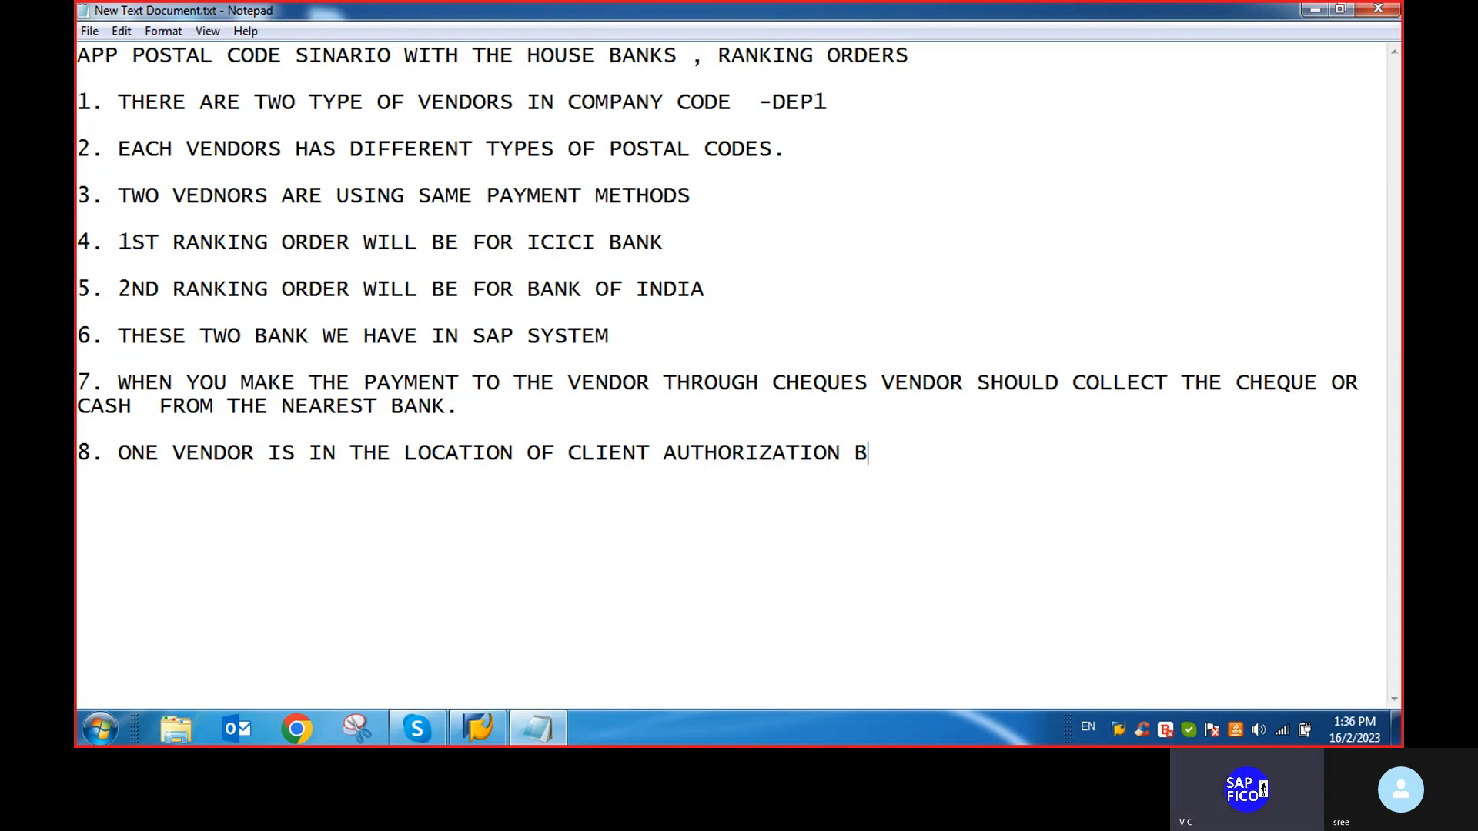
pyautogui.press('BackSpace')
pyautogui.write('KS')
# Add the ninth item "9. ONE VENDOR IS FAR AWAY FROM THE CLIENT AUTHORIZATION BANKS." after a blank line, with "WAY" corrected to "AWAY"
pyautogui.press('Return')
pyautogui.press('Return')
pyautogui.write('9.')
pyautogui.write('ONE ')
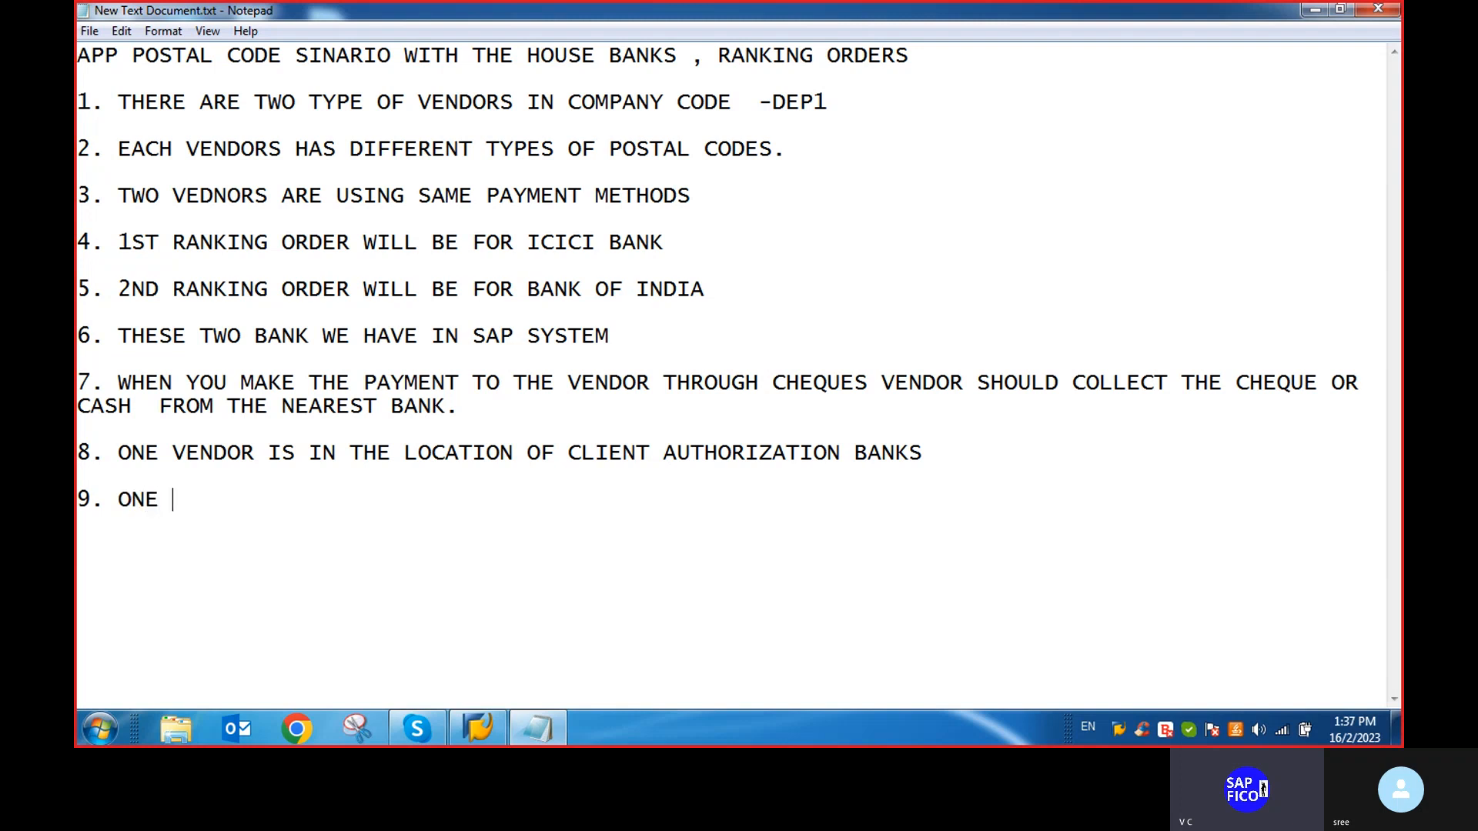
pyautogui.write('VENDOR I')
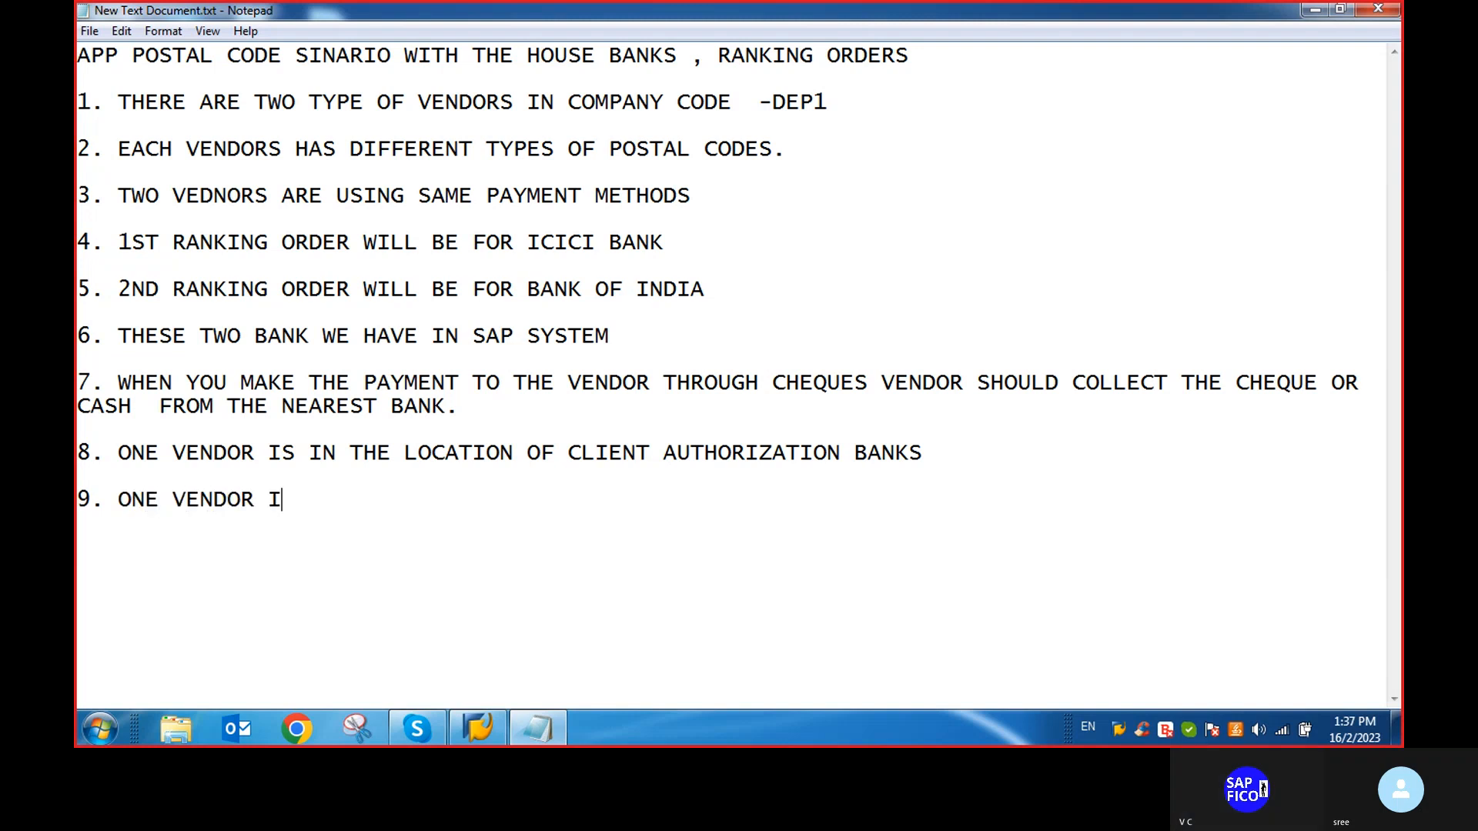
pyautogui.write('S FAR WAY F')
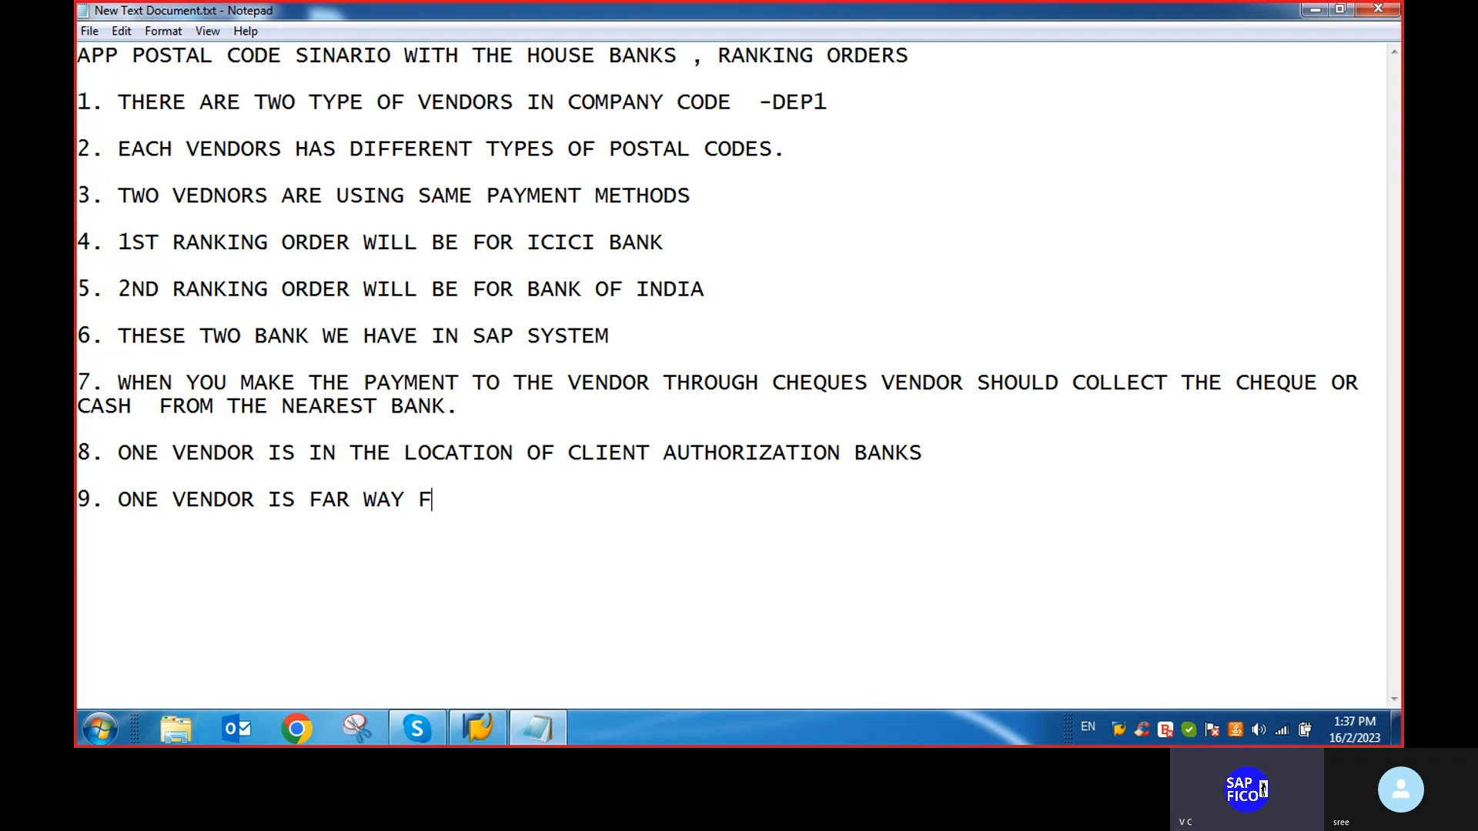
pyautogui.write('ROM THE ')
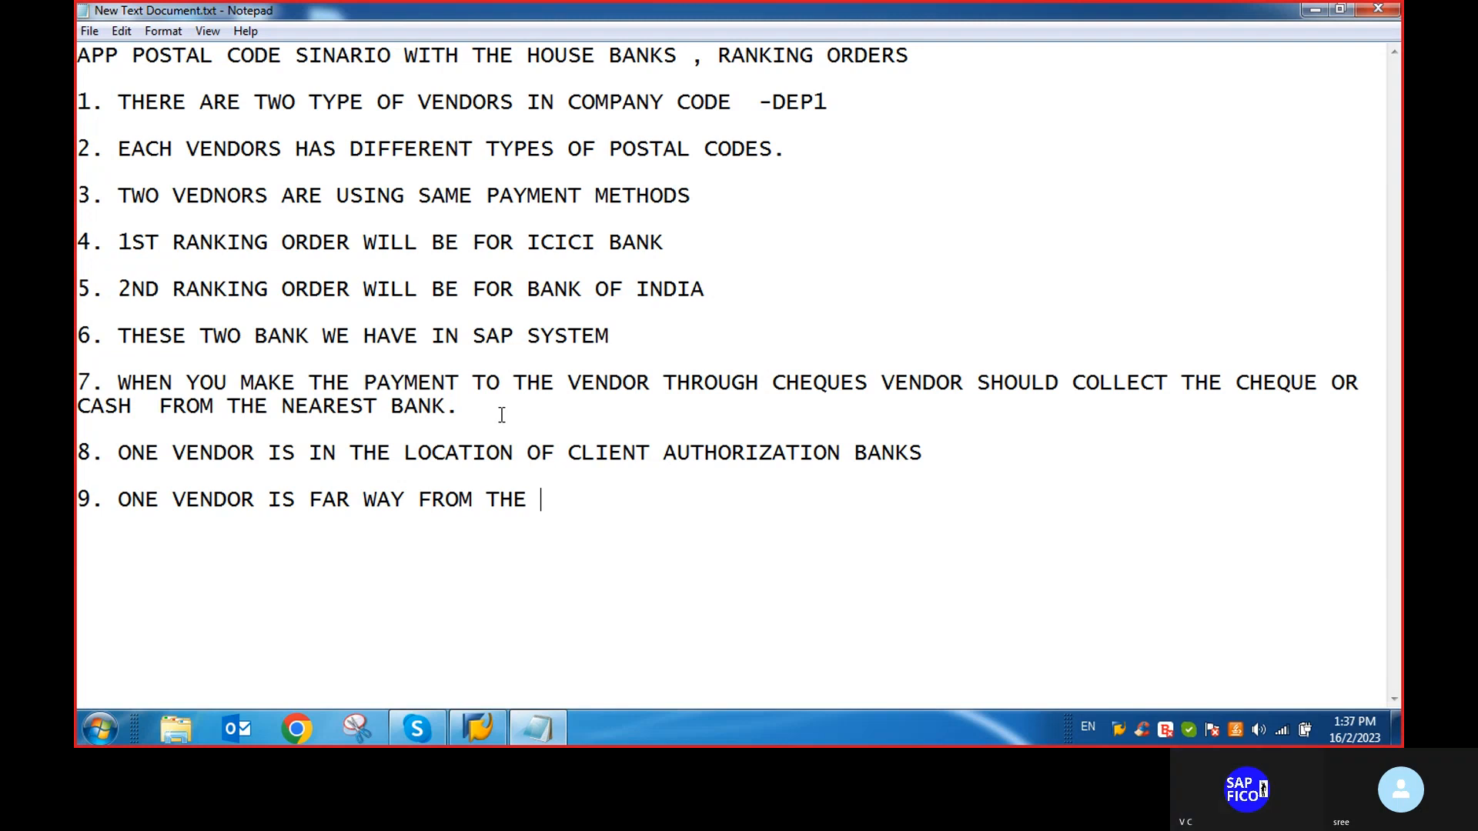
pyautogui.write('CLIEN')
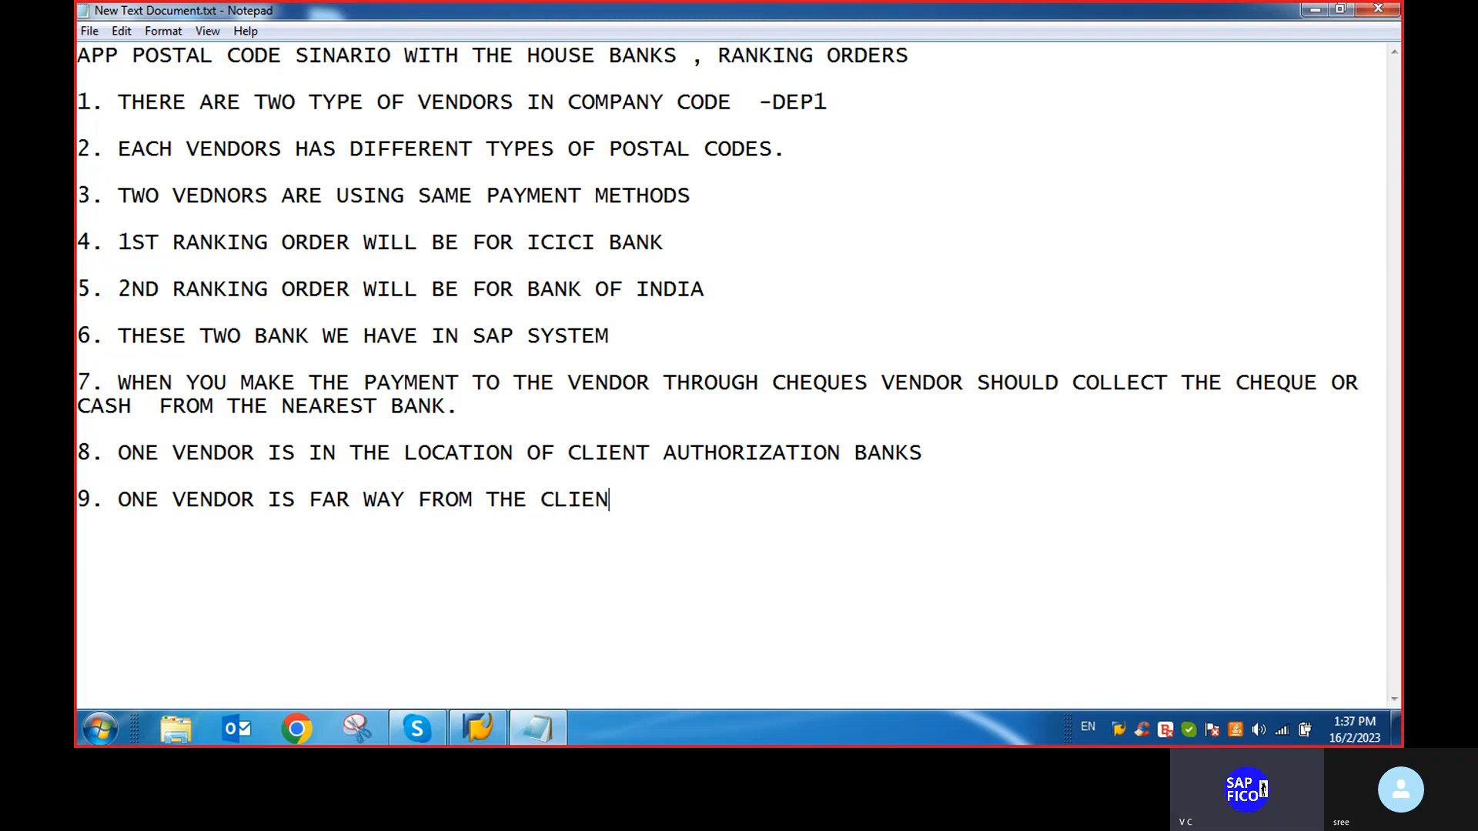
pyautogui.write('T AUTHORI')
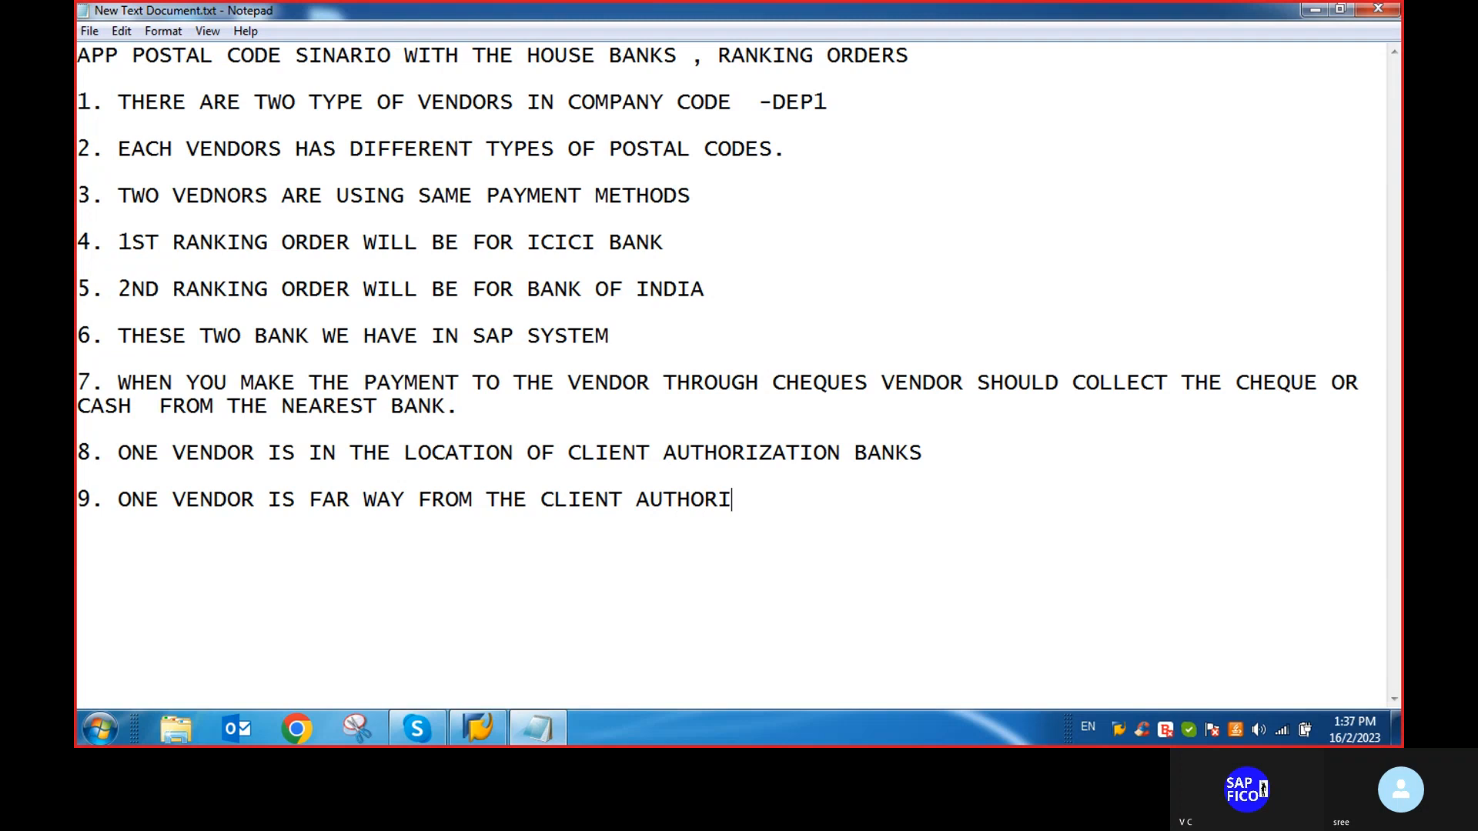
pyautogui.write('ZATION BANK')
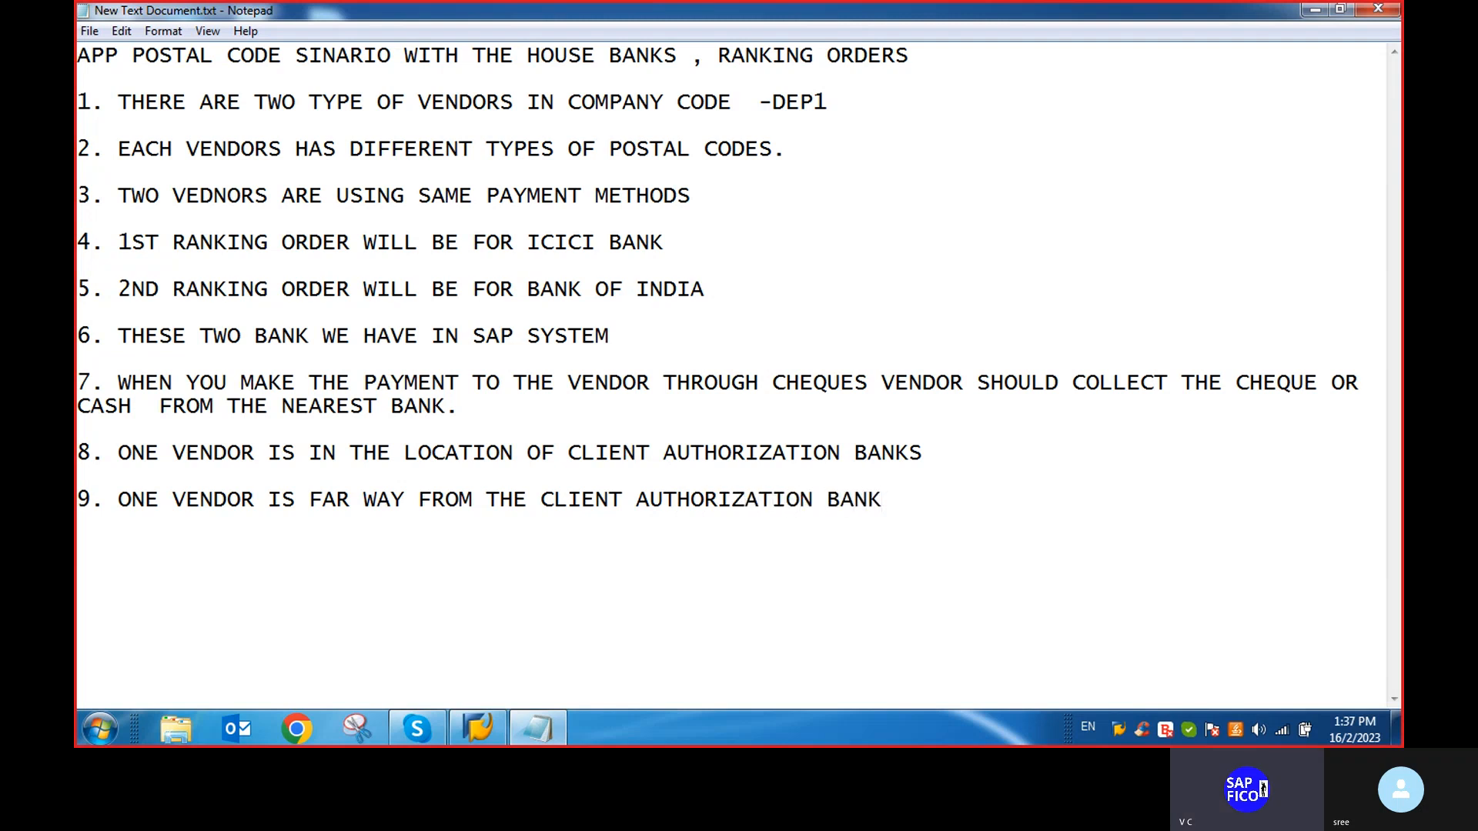
pyautogui.write('S.')
pyautogui.click(363, 498)
pyautogui.write('A')
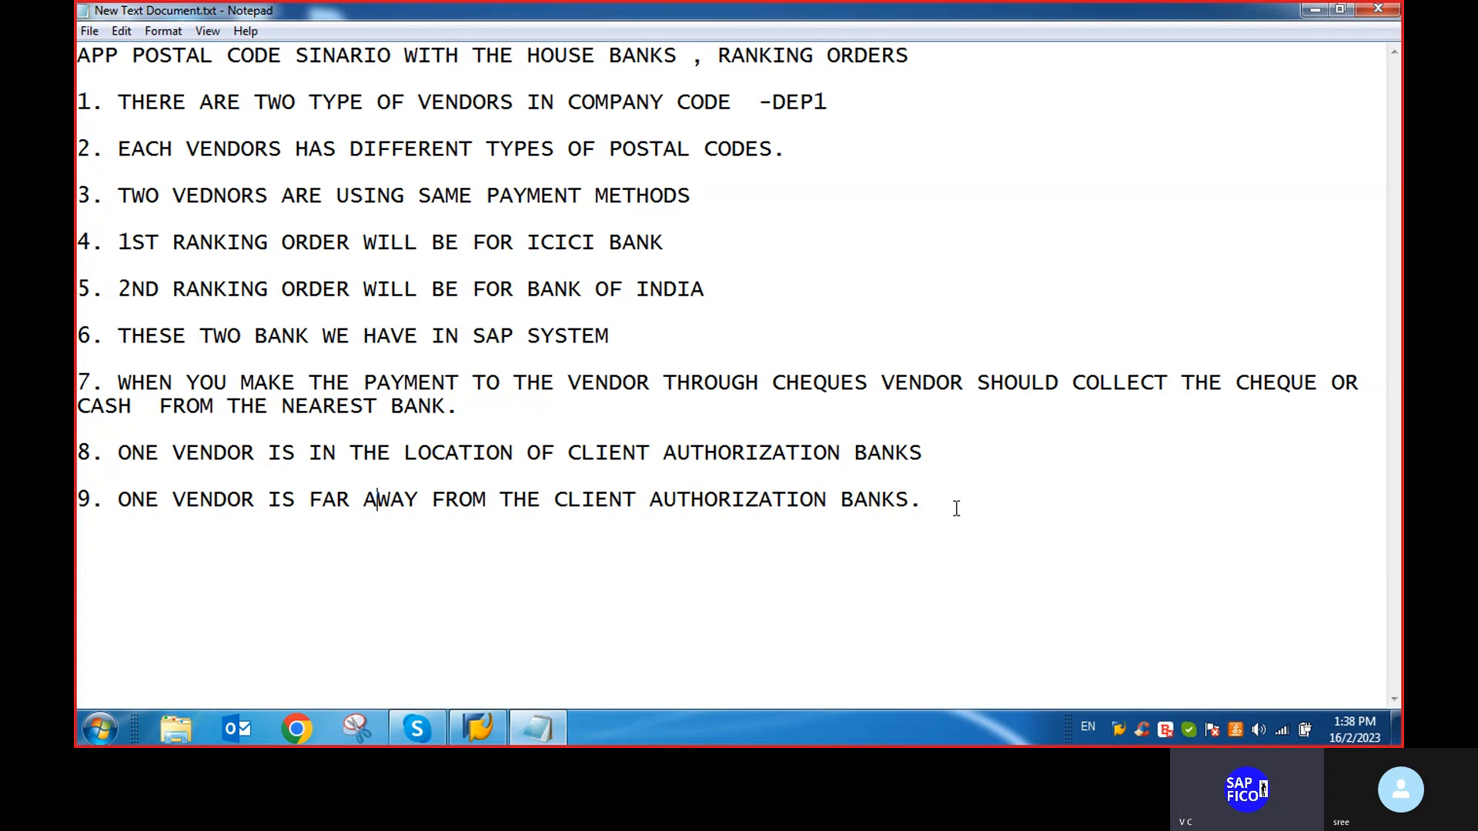
# Continue the ninth item after "BANKS" with "AND THAT VENDOR SHOULD COLLECT CHEQUE", replacing the closing period
pyautogui.click(983, 501)
pyautogui.write('AND VE')
pyautogui.press('BackSpace')
pyautogui.press('BackSpace')
pyautogui.write('THAT VENDOR SHOUL')
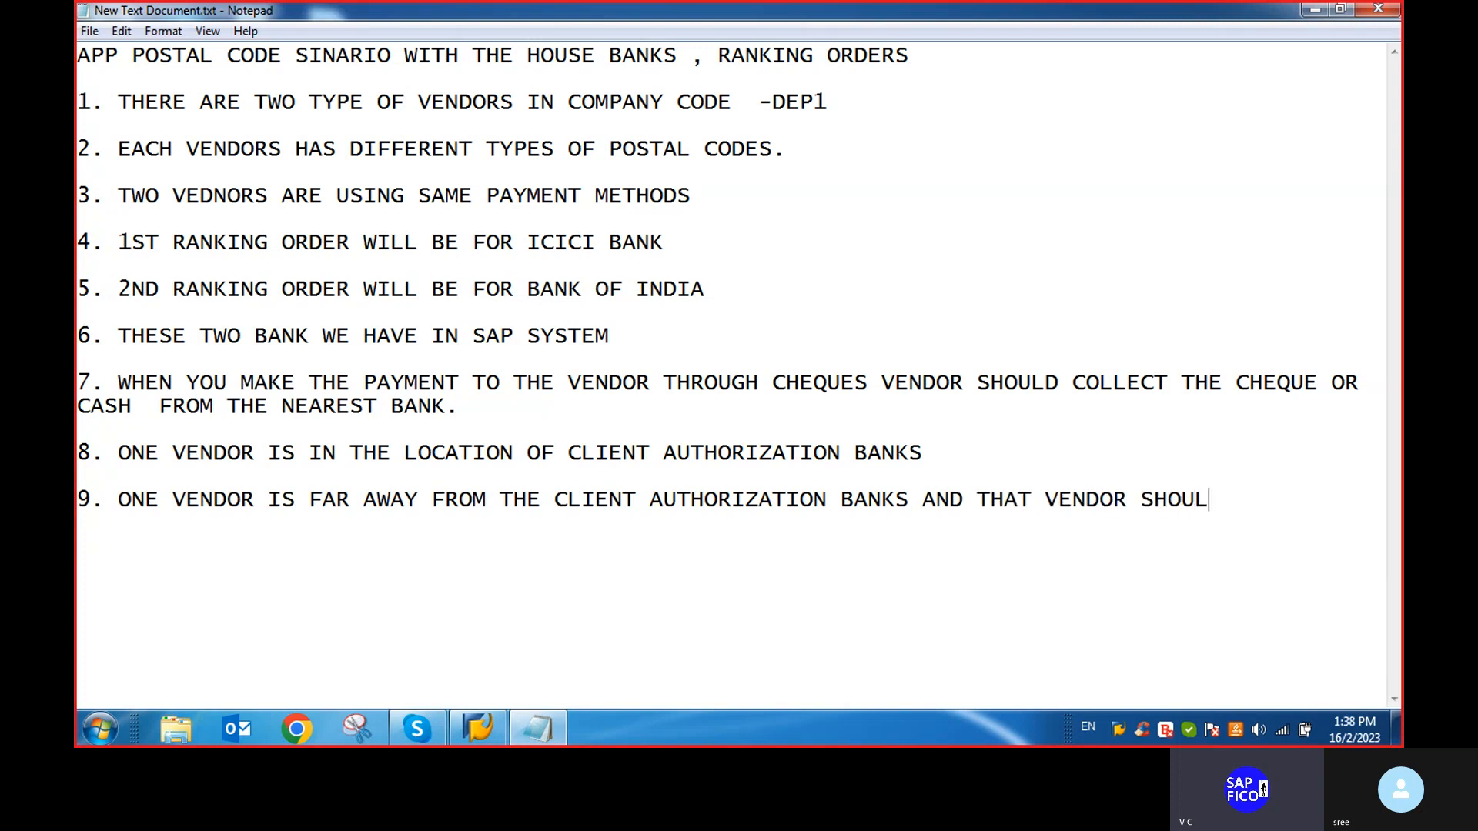
pyautogui.write('D COLLECT O')
pyautogui.press('BackSpace')
pyautogui.press('BackSpace')
pyautogui.press('BackSpace')
pyautogui.write('CT OR THE')
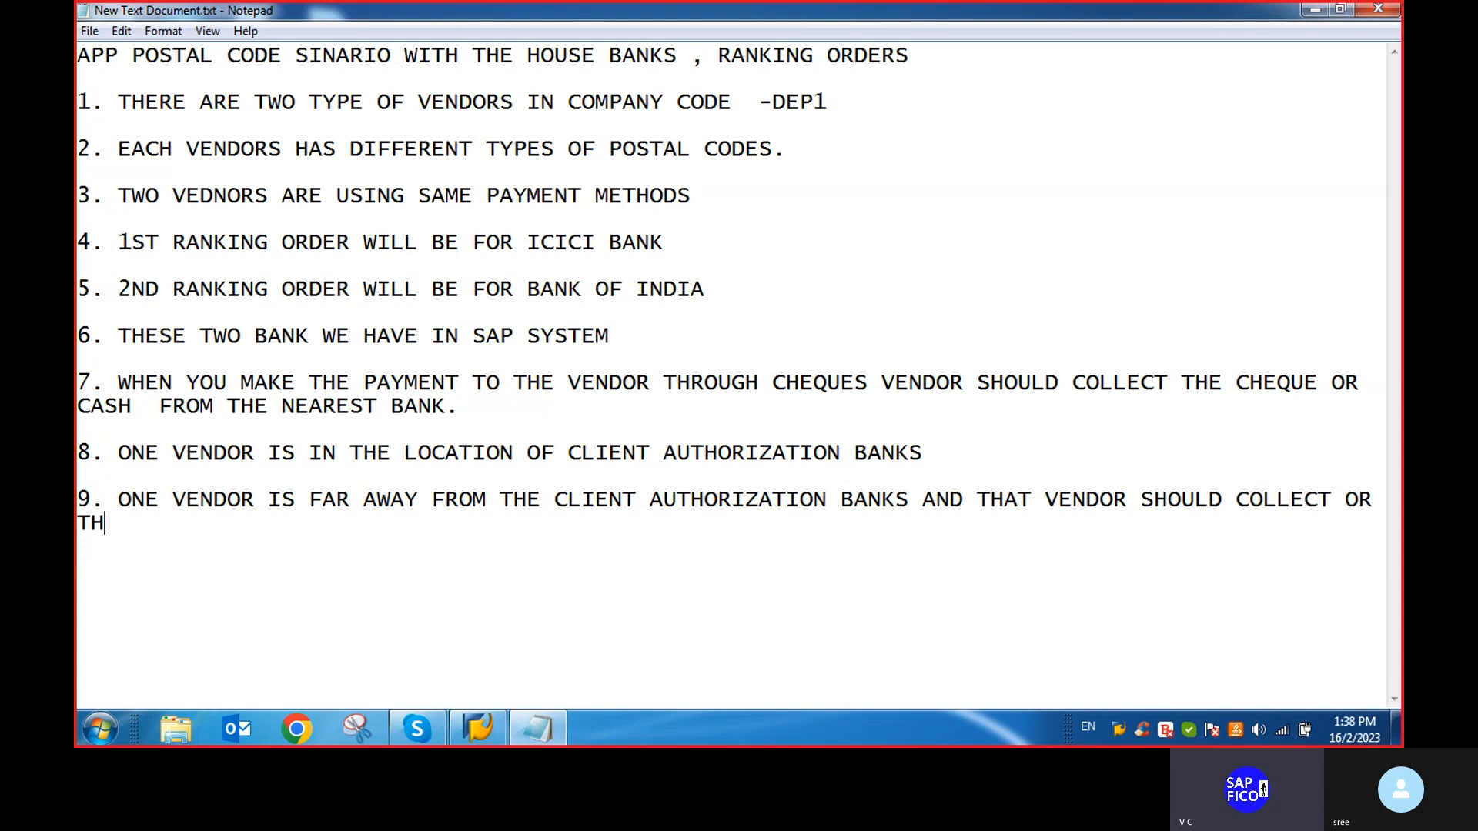
pyautogui.press('BackSpace')
pyautogui.press('BackSpace')
pyautogui.press('BackSpace')
pyautogui.press('BackSpace')
pyautogui.press('BackSpace')
pyautogui.press('BackSpace')
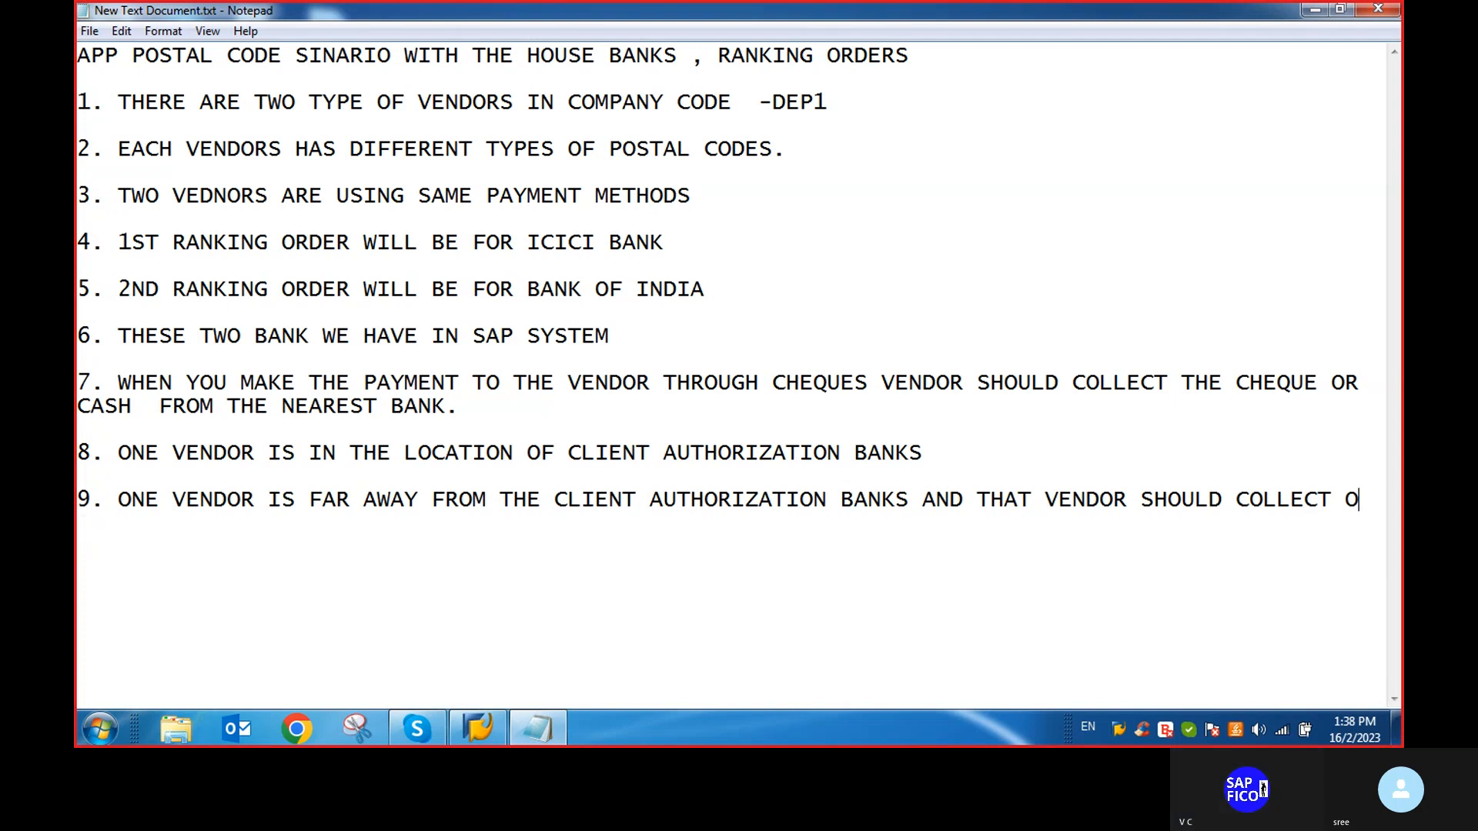
pyautogui.write('CHEQY')
pyautogui.press('BackSpace')
pyautogui.write('UE ')
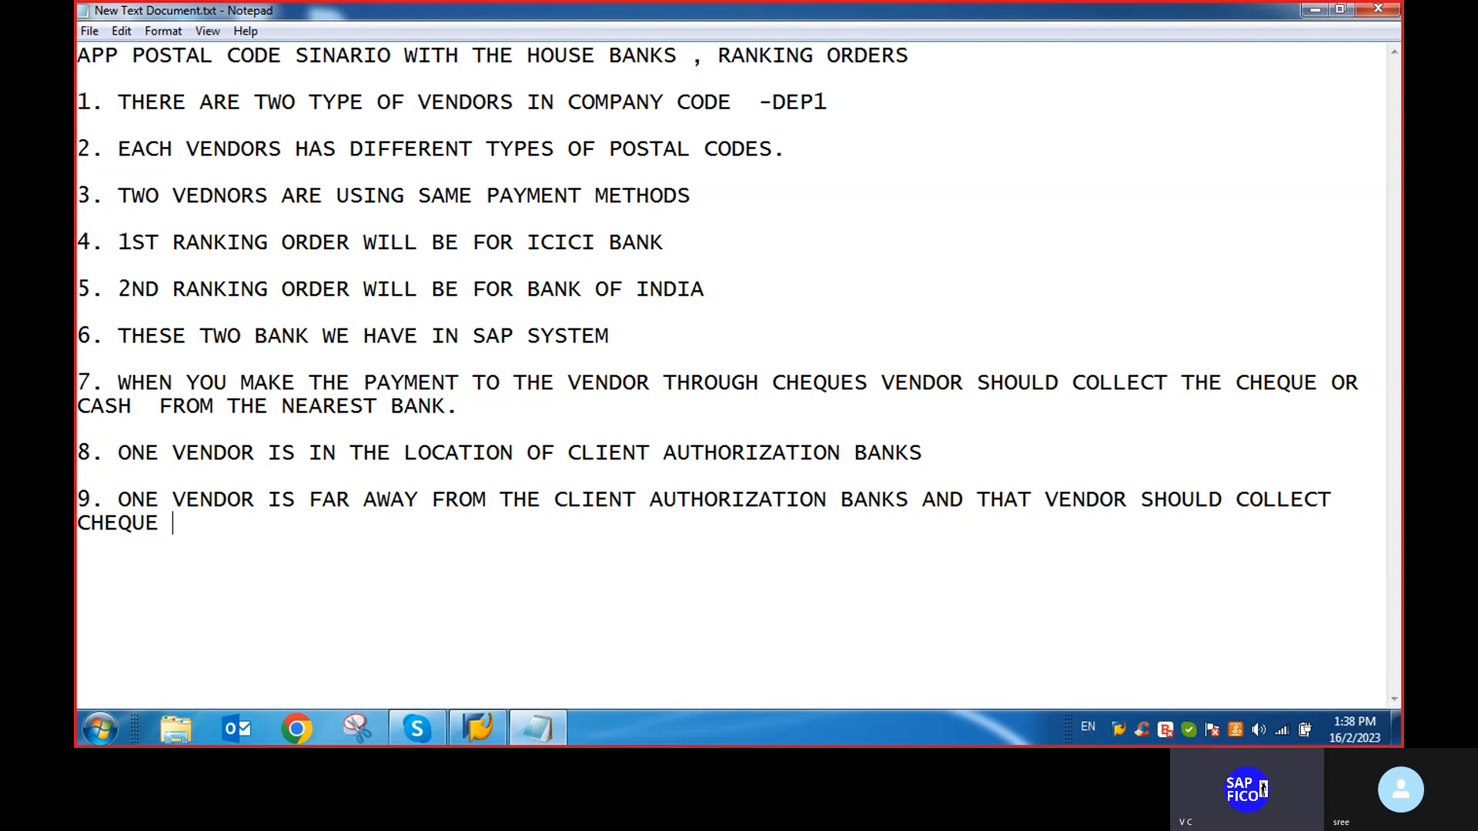
# Finish the ninth item with "OR CASH FROM HIS LOCATION."
pyautogui.write('OR CHAS')
pyautogui.press('BackSpace')
pyautogui.press('BackSpace')
pyautogui.press('BackSpace')
pyautogui.write('ASH FROM ')
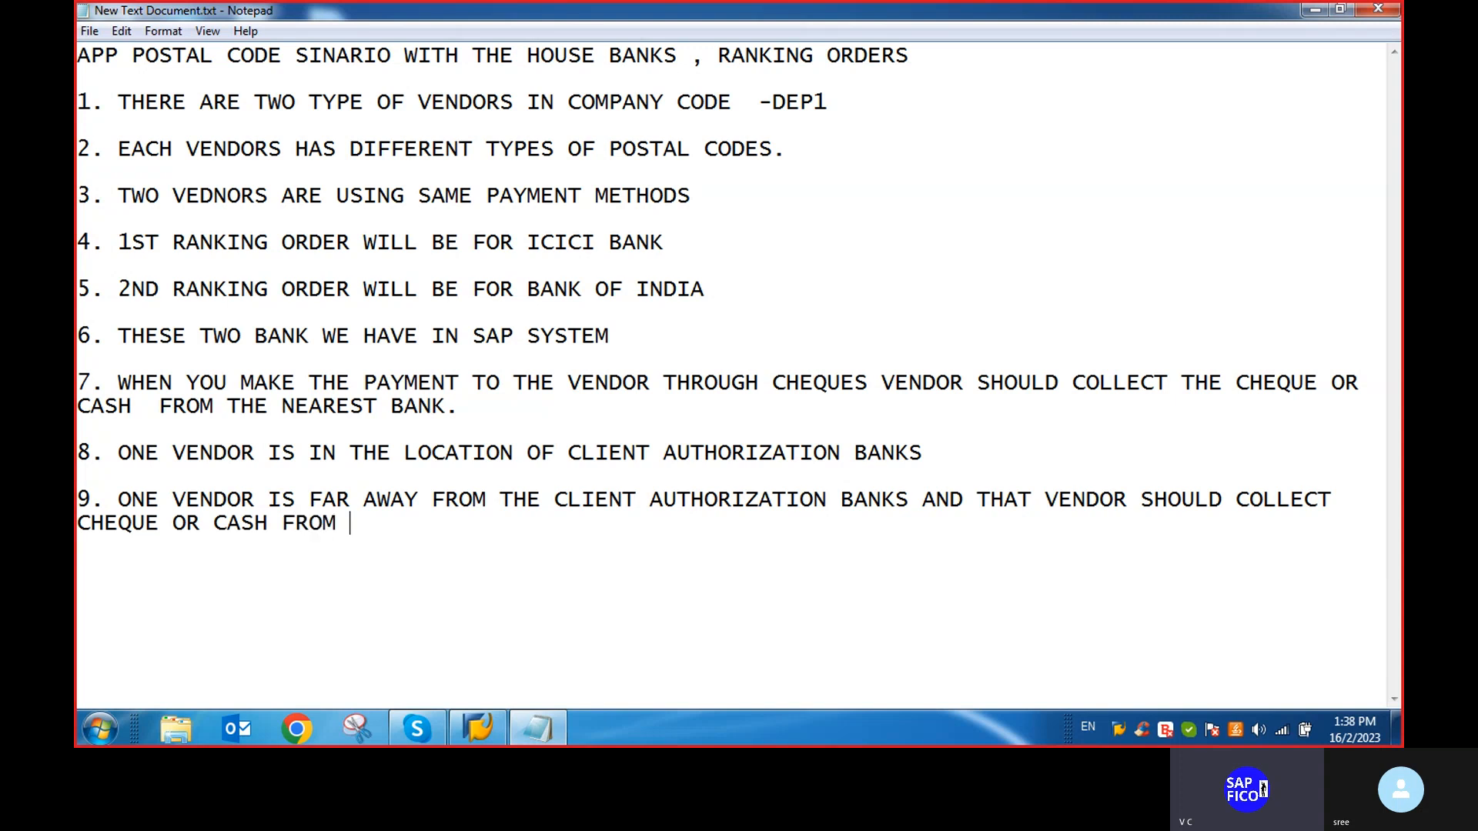
pyautogui.write('HIS LOC')
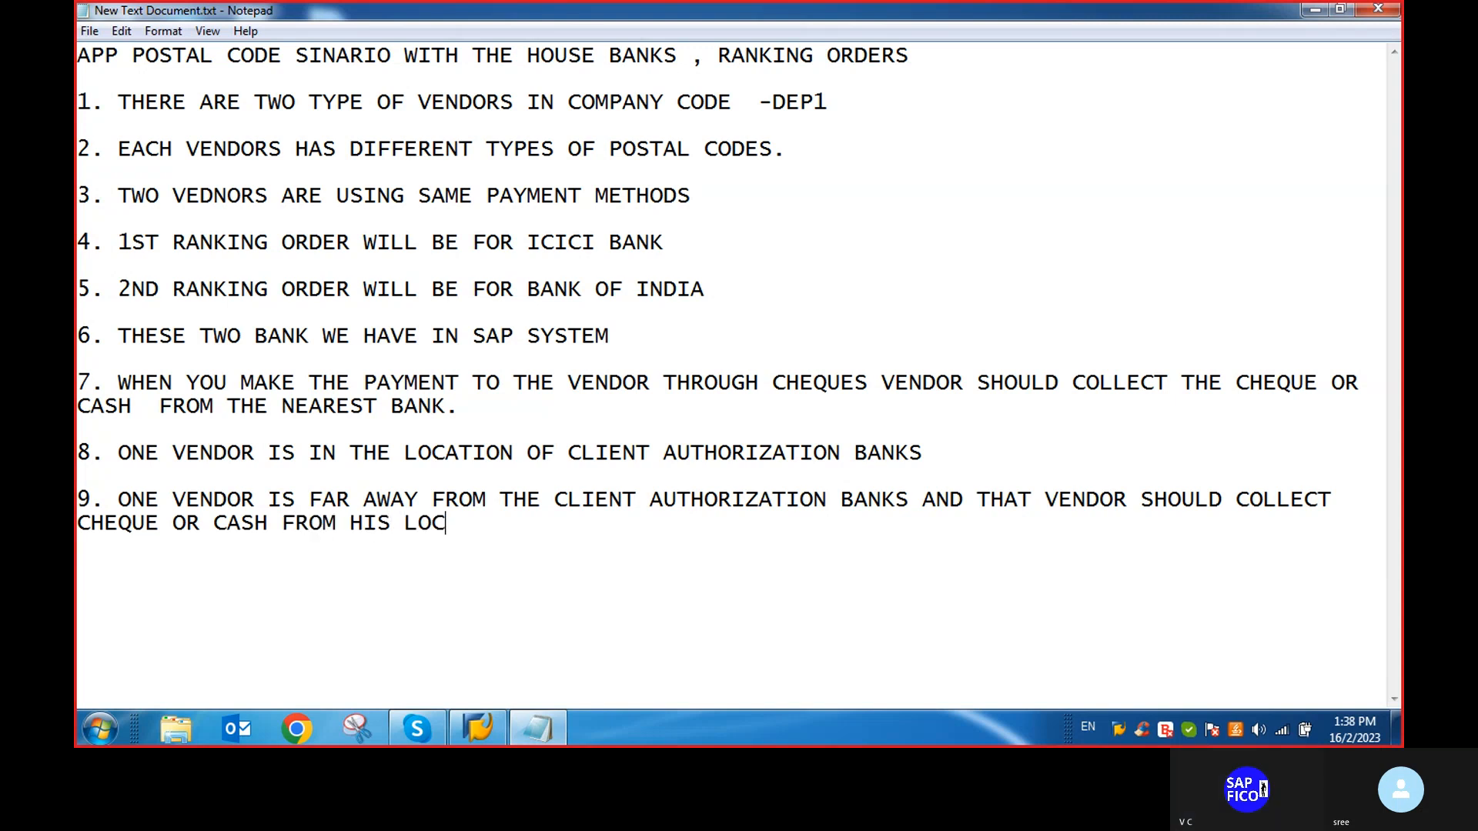
pyautogui.write('ATION')
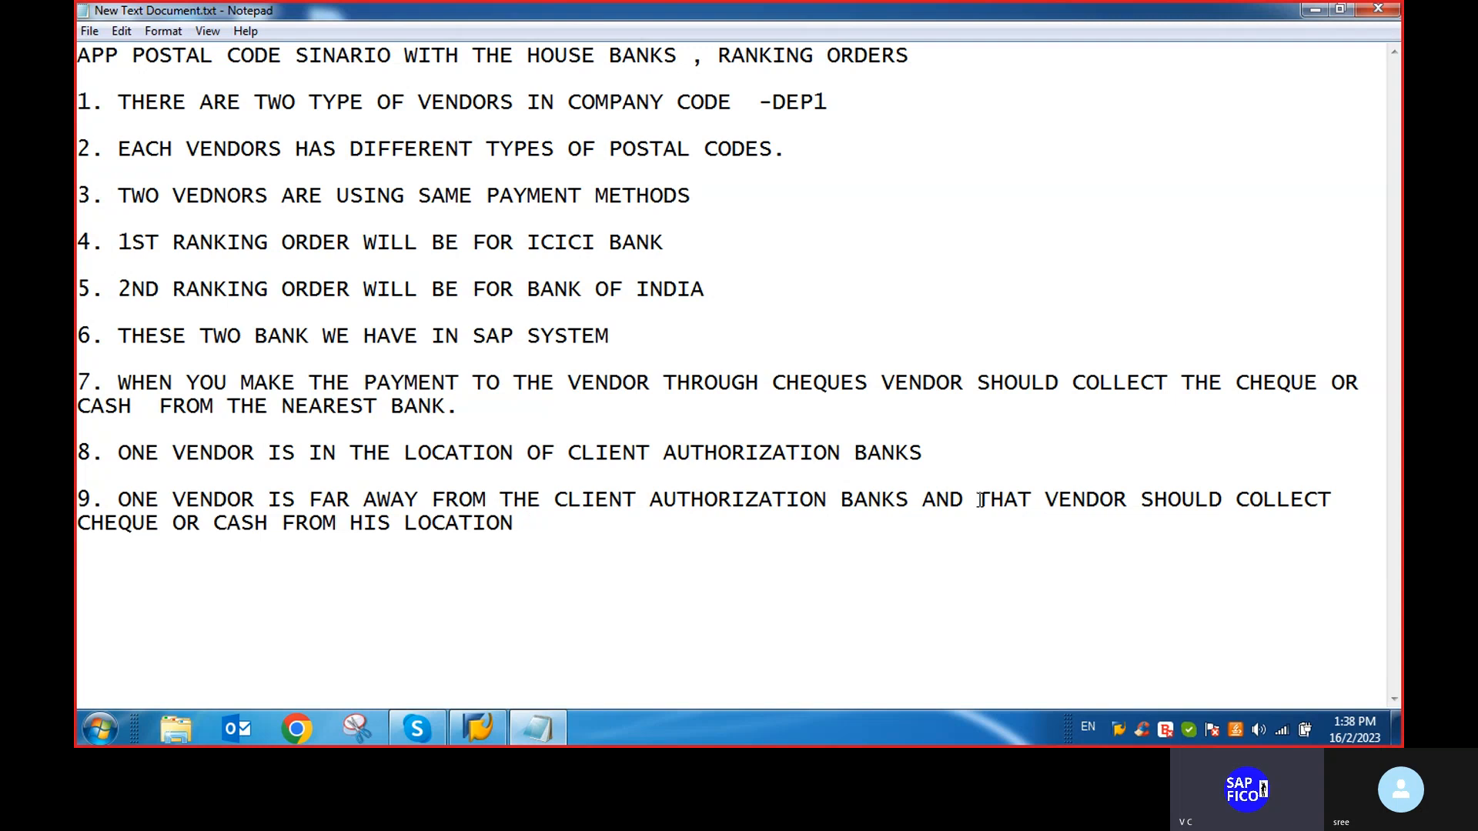
pyautogui.press('BackSpace')
# Add the tenth item "10. BASED ON THE POSTAL CODES ONLY WE CAN ABLE TO GIVE CHEQUE OR CASH TO THE VENDOR." after a blank line
pyautogui.press('Return')
pyautogui.write('10. BASED ON')
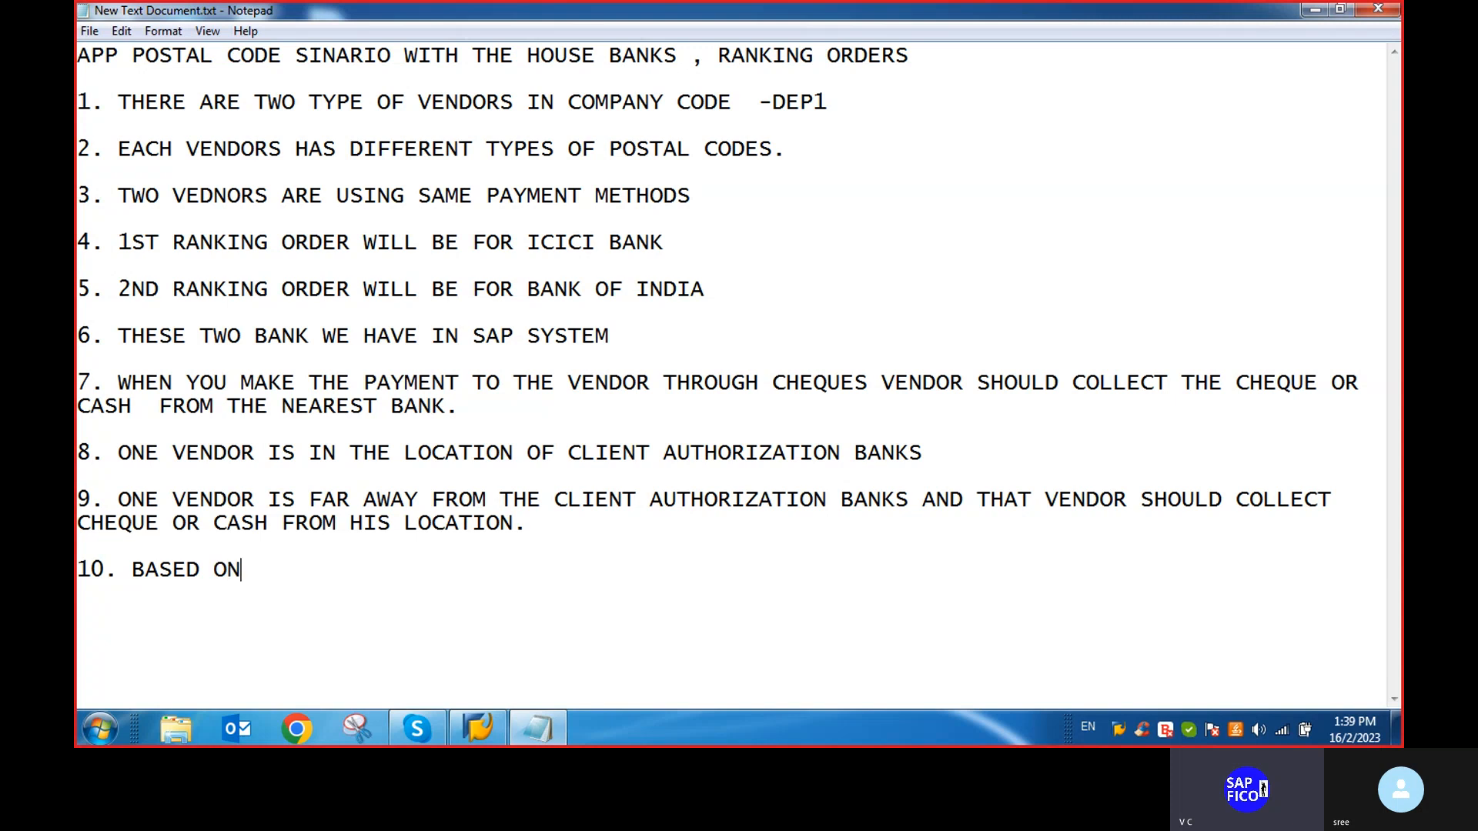
pyautogui.write(' THE POSTAL CODE')
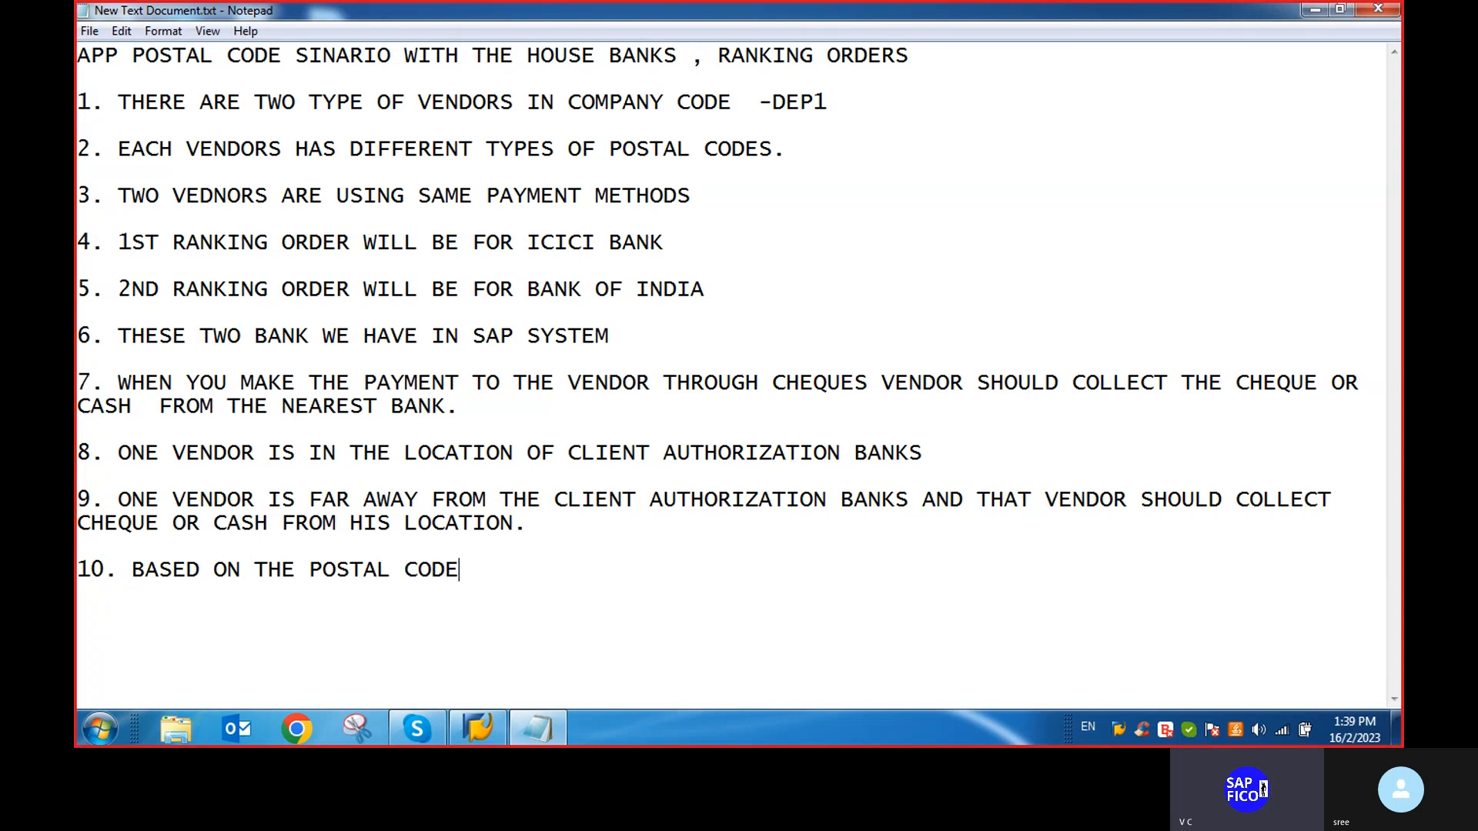
pyautogui.write('S ONLY WE CAN ')
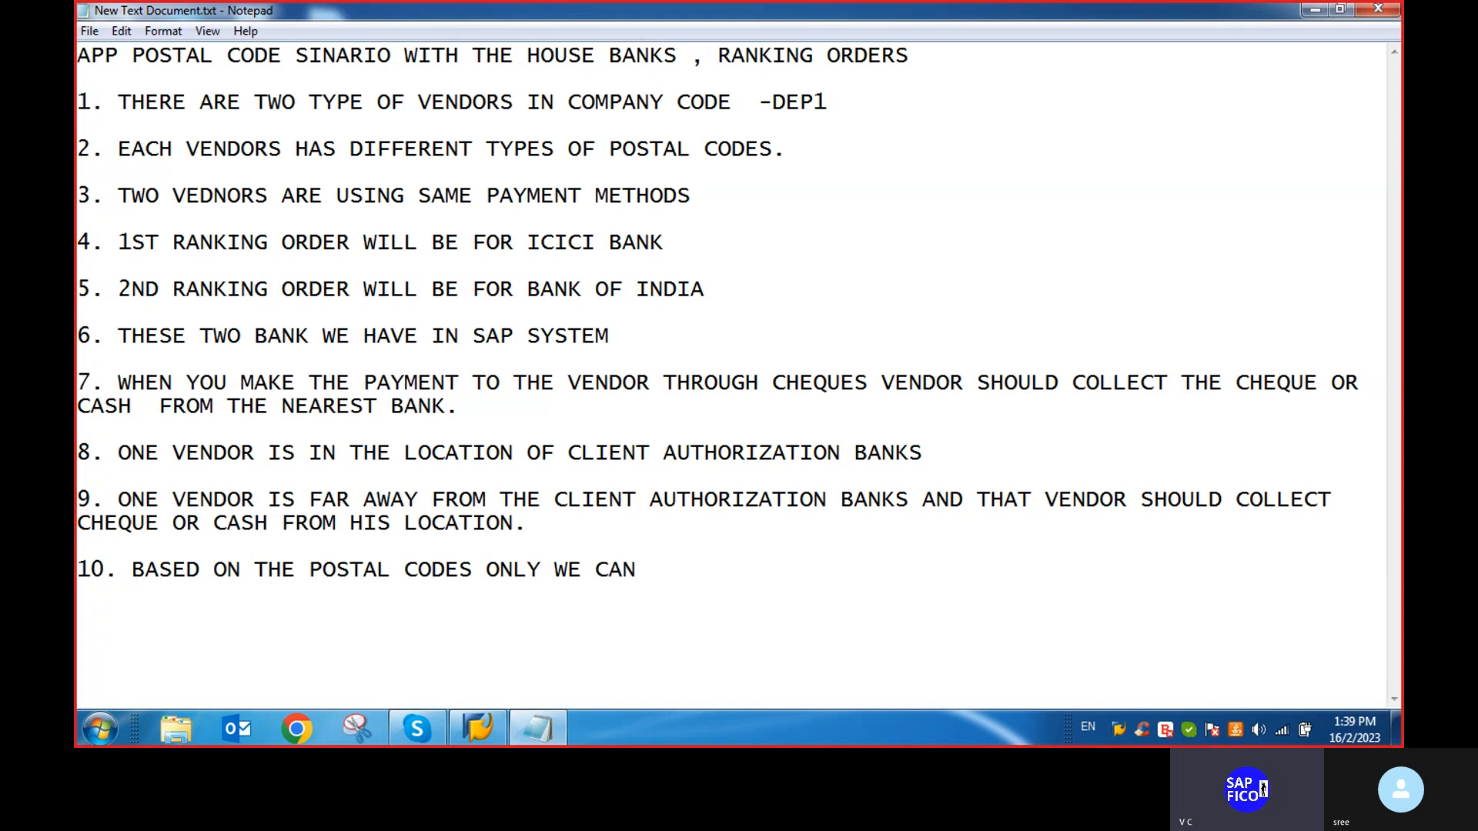
pyautogui.write('ABLE TO GIVE ')
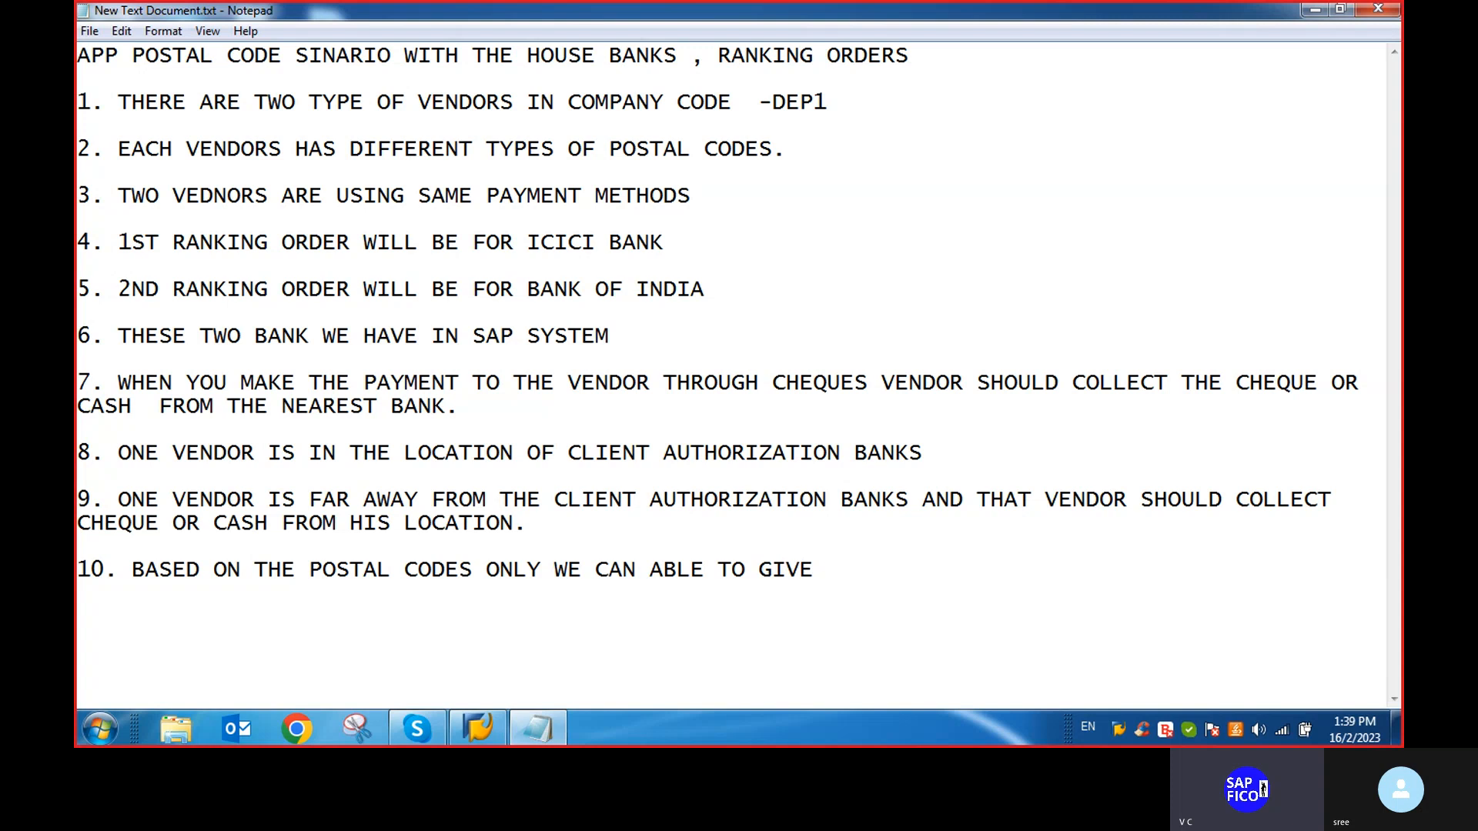
pyautogui.write('CHEQUE OR CHSS')
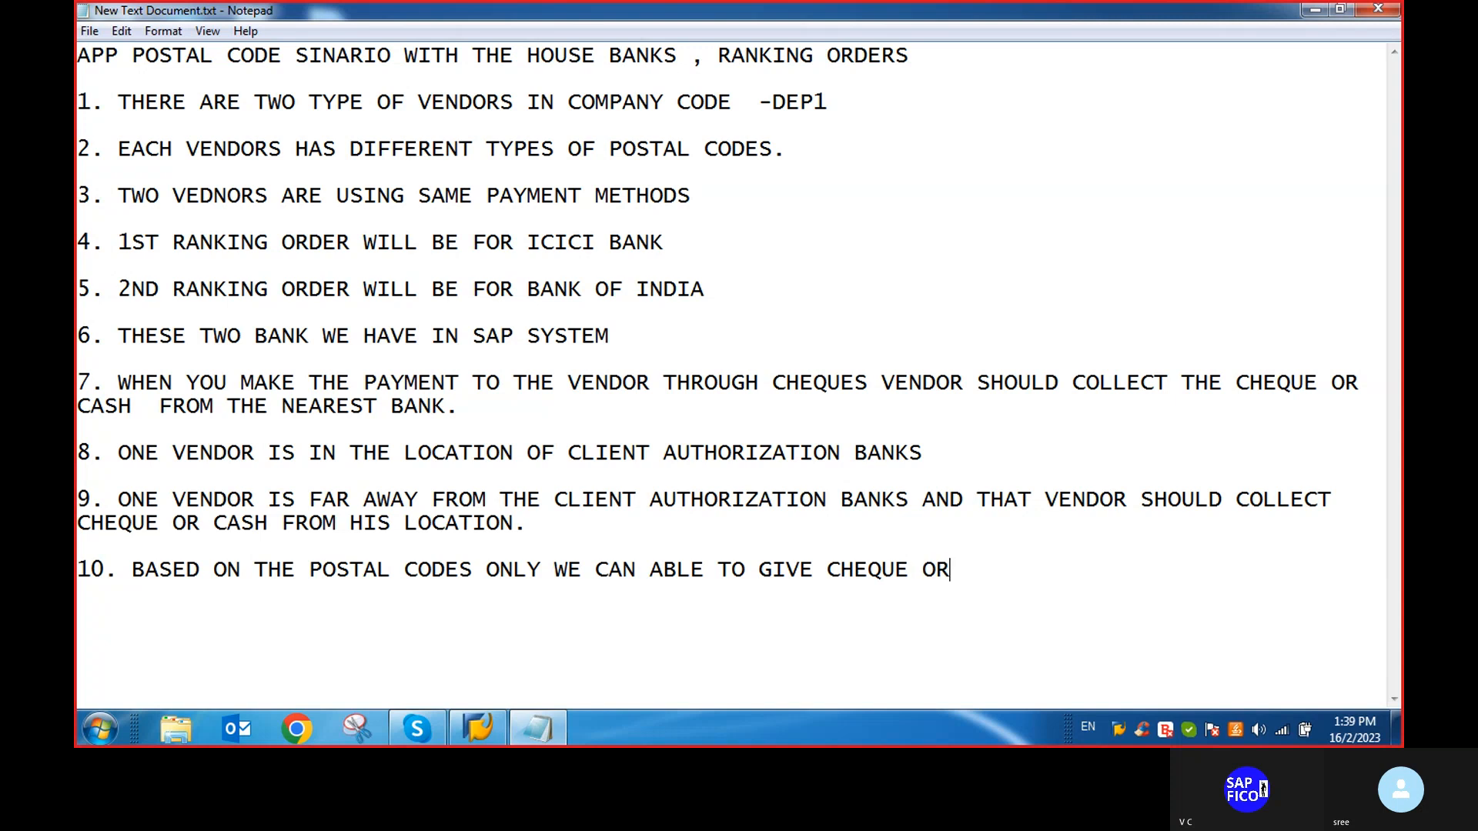
pyautogui.press('BackSpace')
pyautogui.press('BackSpace')
pyautogui.press('BackSpace')
pyautogui.write('ASH TO THE VENDOR.')
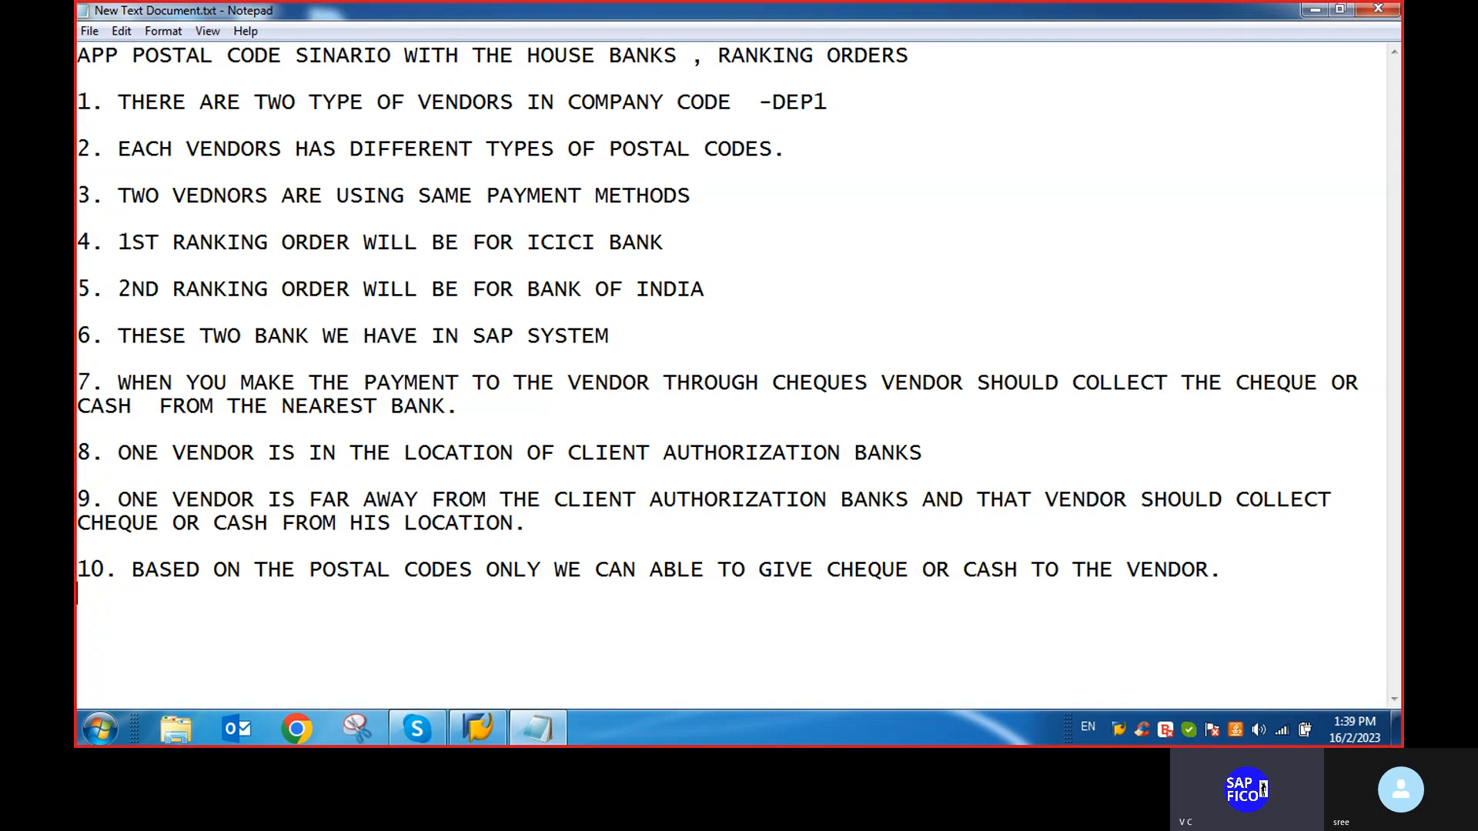
# Add the eleventh item "11. SO THAT BANK SHOULD BE THERE IN 2ND VEDNOR LOCATION ." after a blank line
pyautogui.press('Return')
pyautogui.write('11')
pyautogui.write('. SO THAT BANK 2N')
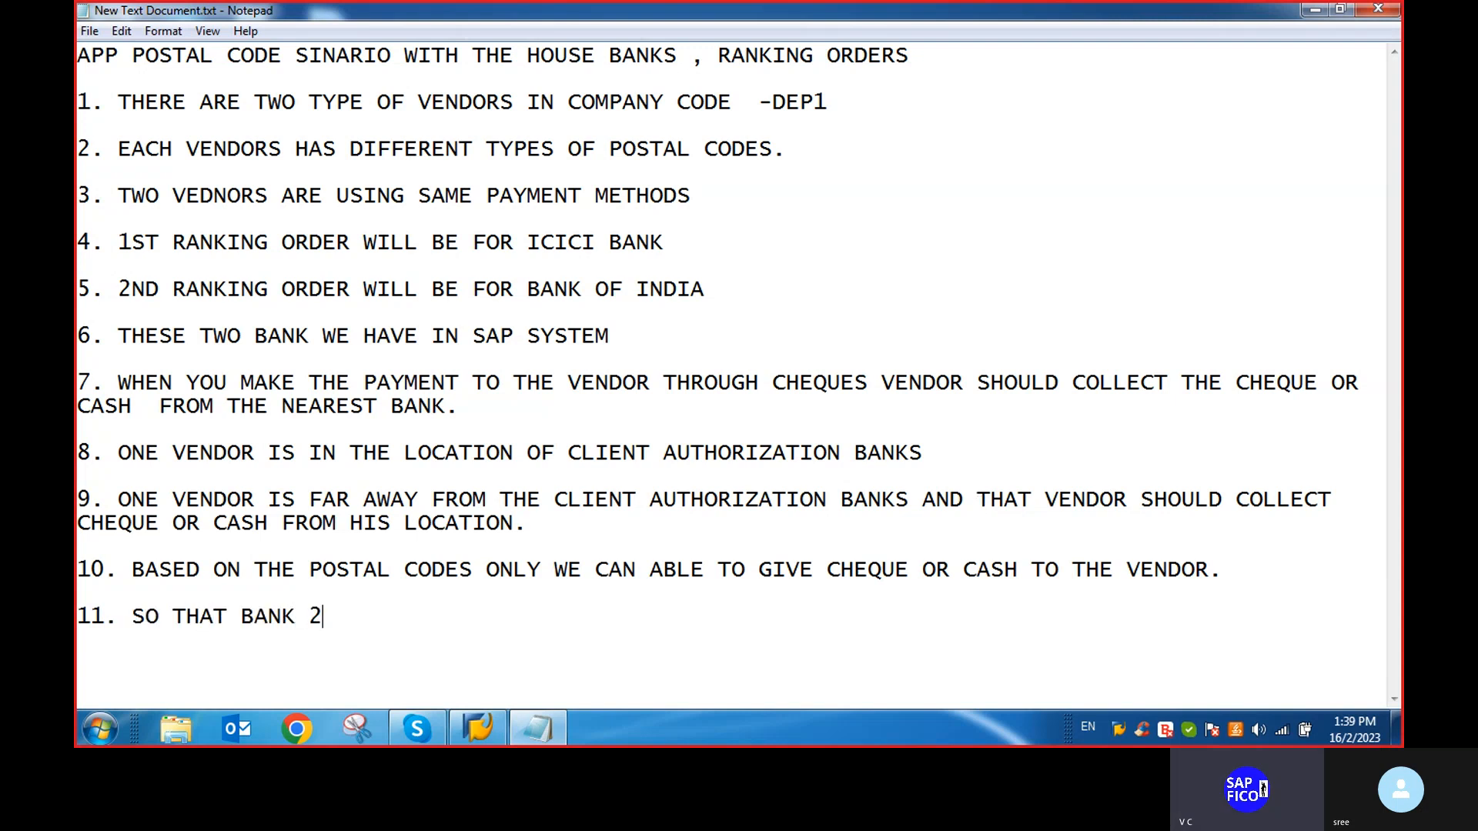
pyautogui.press('BackSpace')
pyautogui.press('BackSpace')
pyautogui.write('SHOULD BE THERE ')
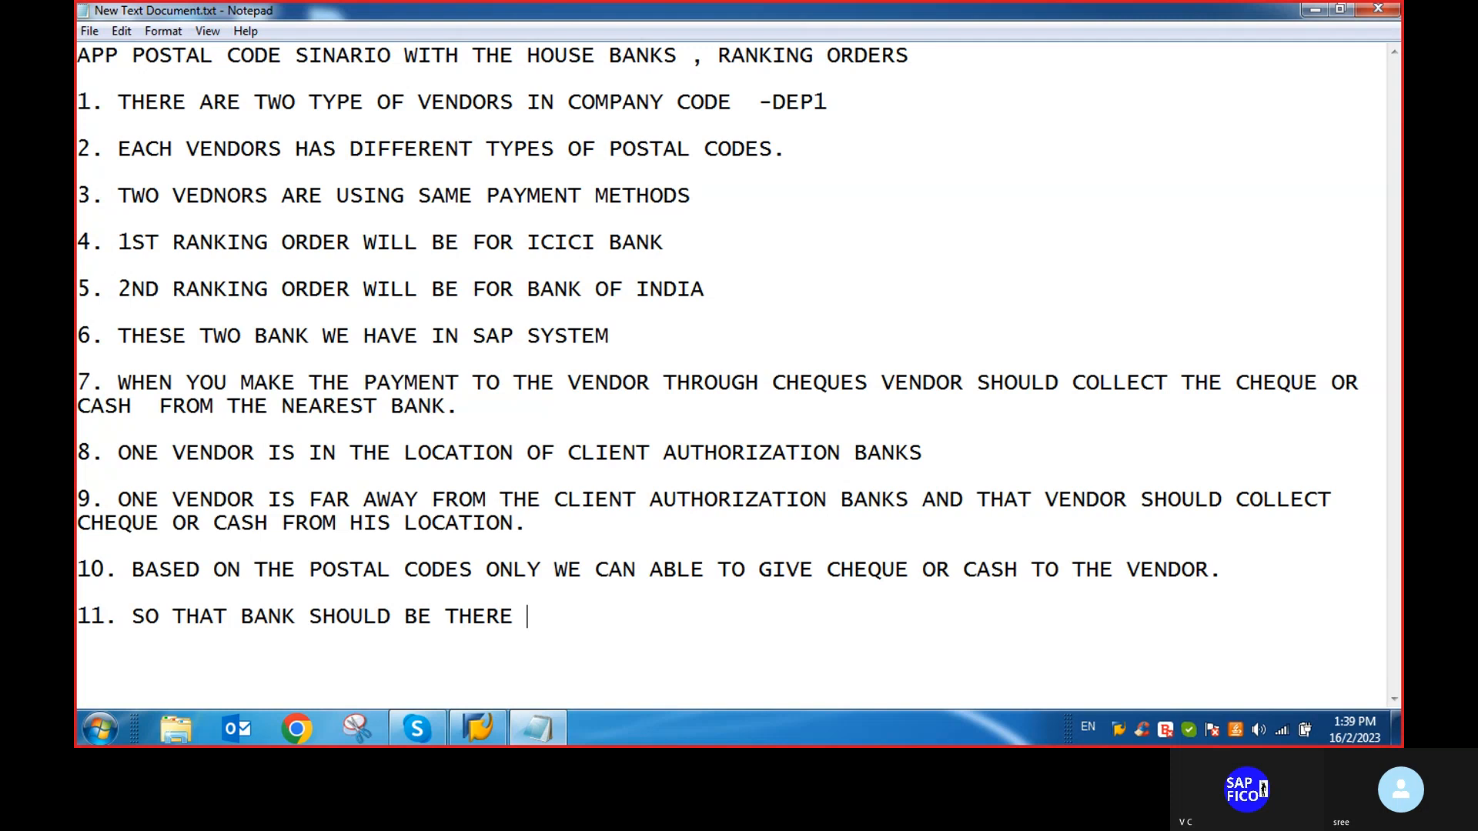
pyautogui.write('IN 2ND VEDNO')
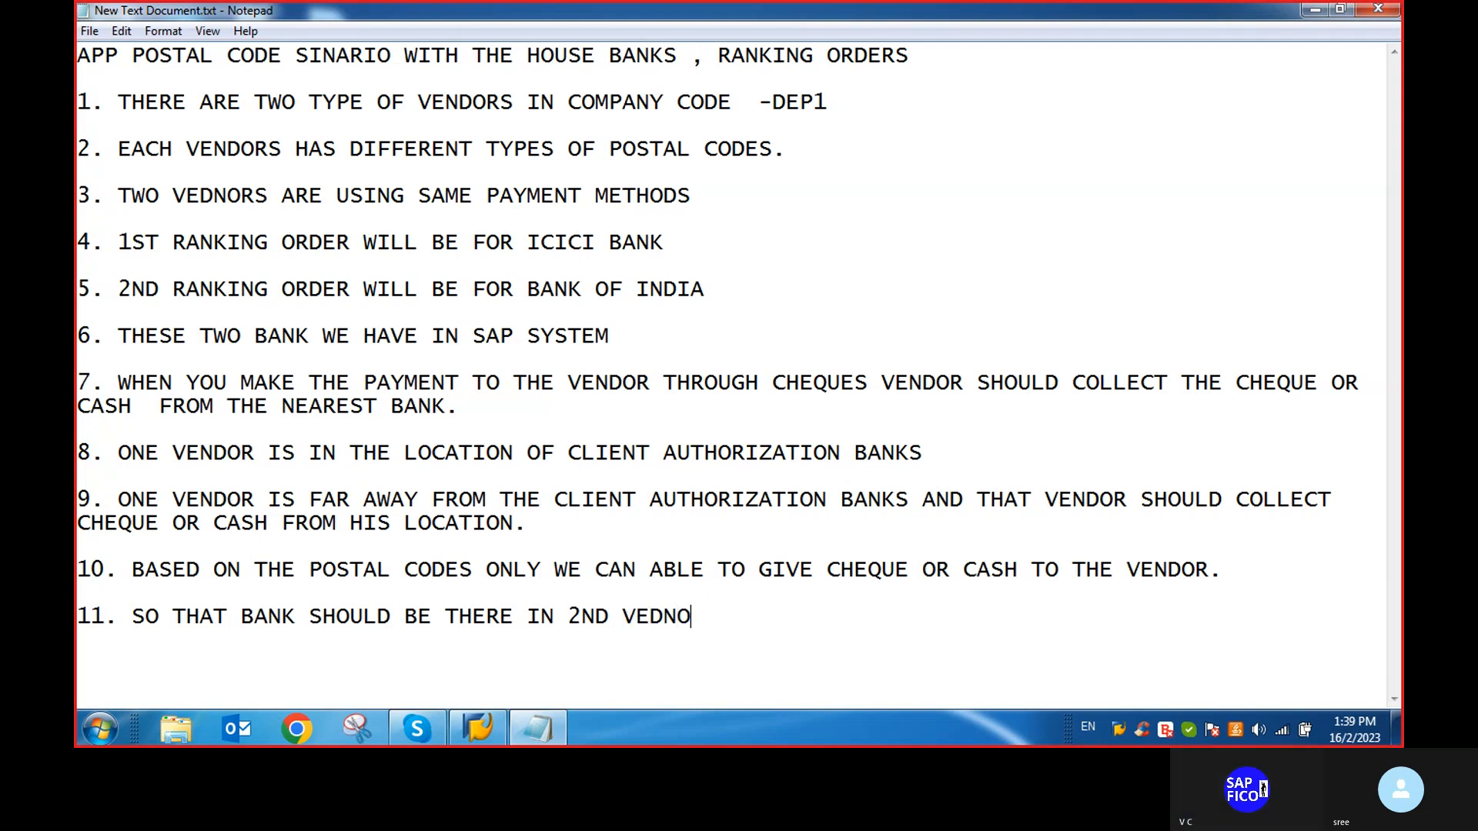
pyautogui.write('R LOCATION ')
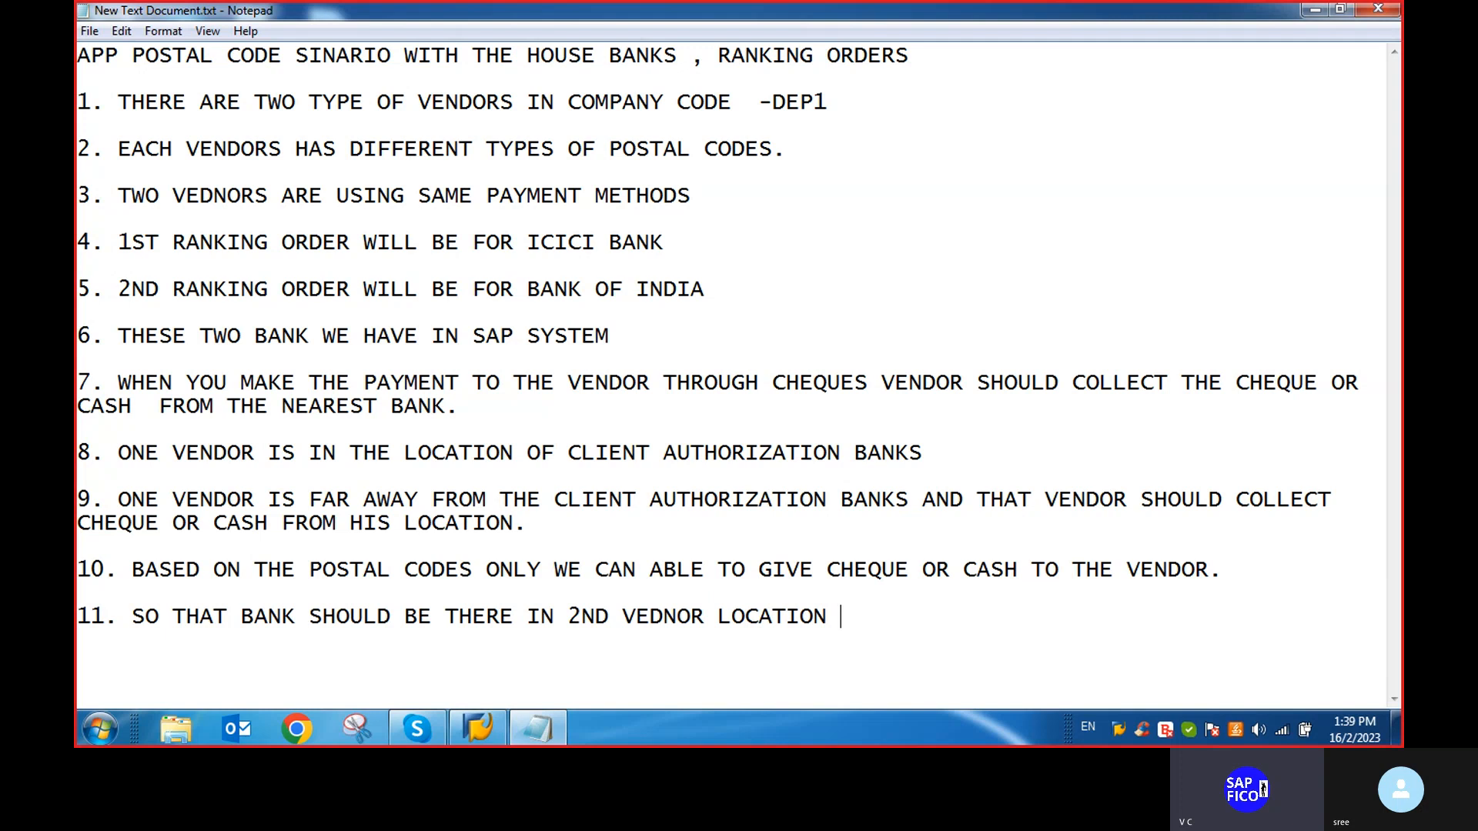
pyautogui.write('.')
pyautogui.click(490, 739)
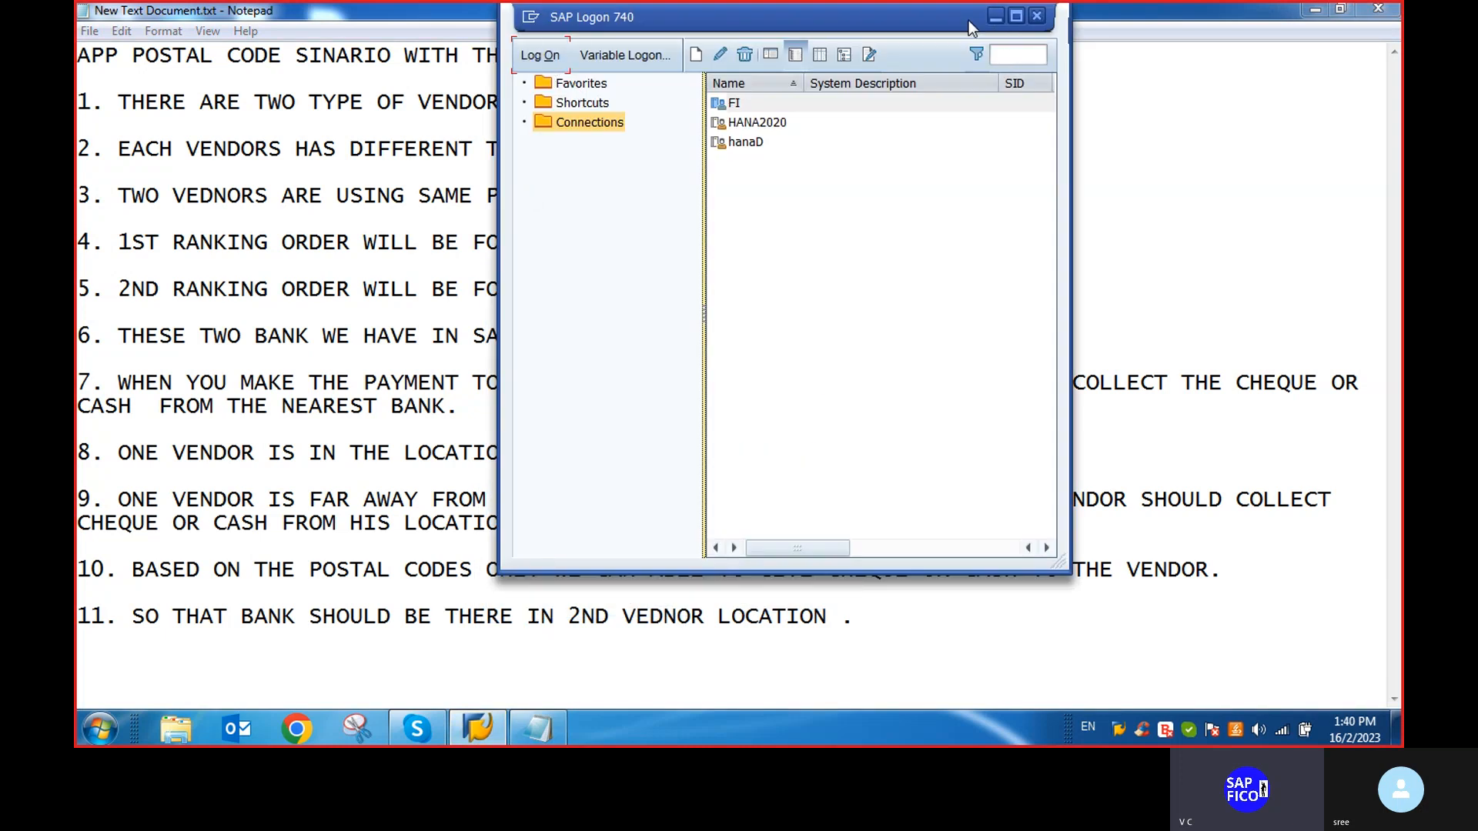
pyautogui.click(995, 16)
# Add the line "12 SENARIO SOLUTION" below the eleventh item, after a blank line
pyautogui.write('12 ')
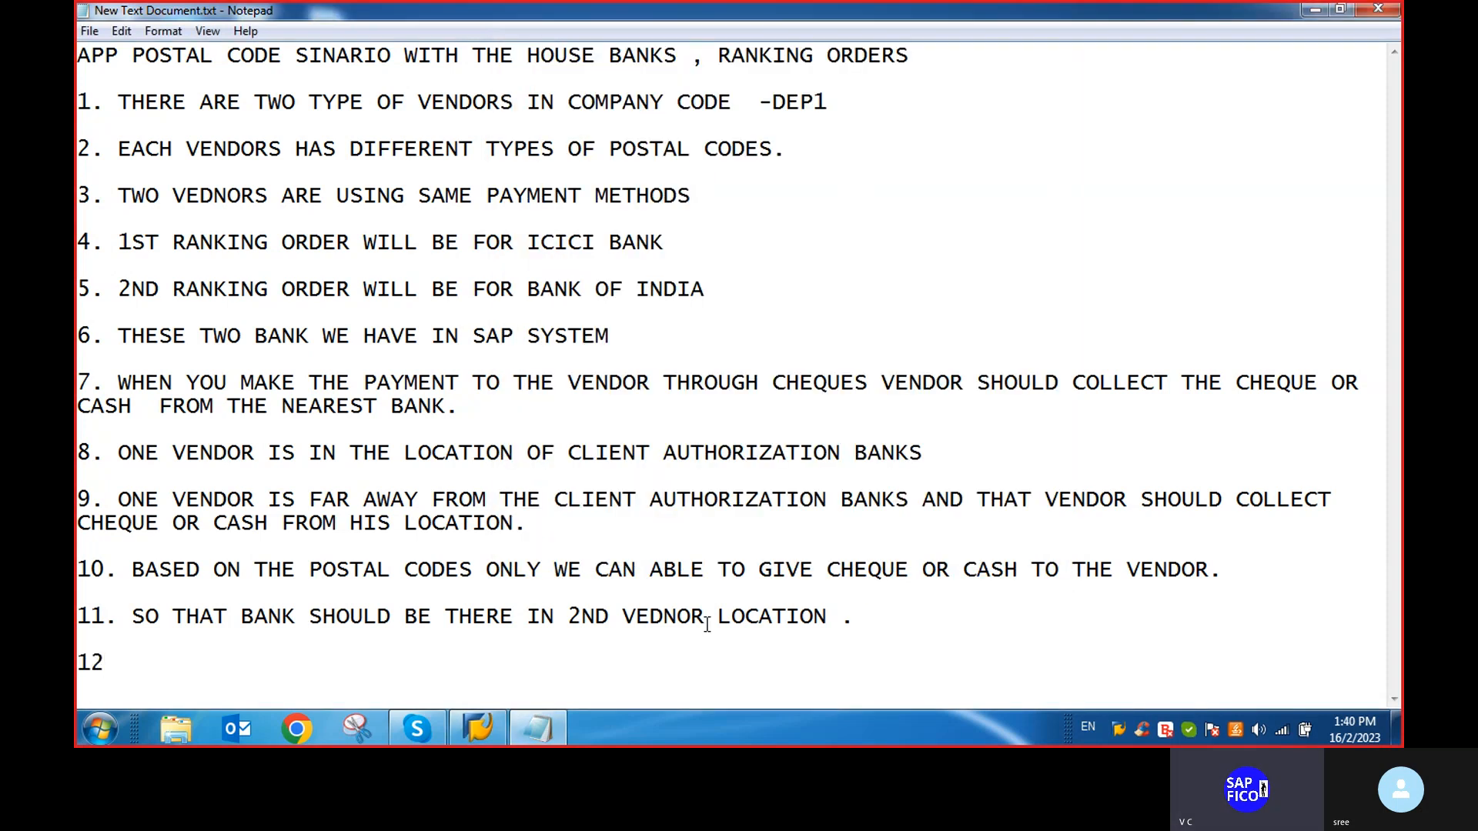
pyautogui.write('SENARIO SO')
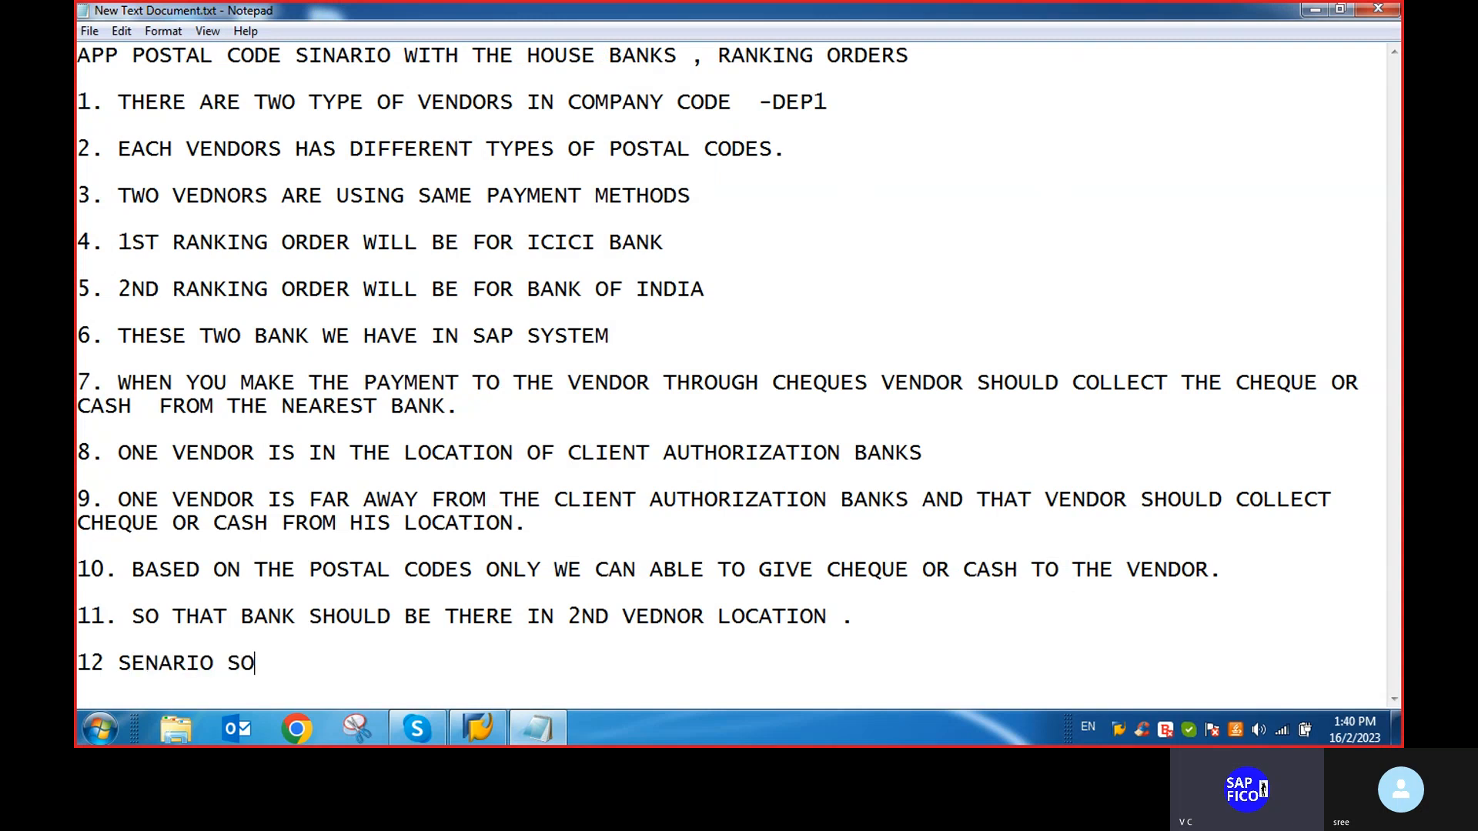
pyautogui.write('LUTION')
pyautogui.press('Return')
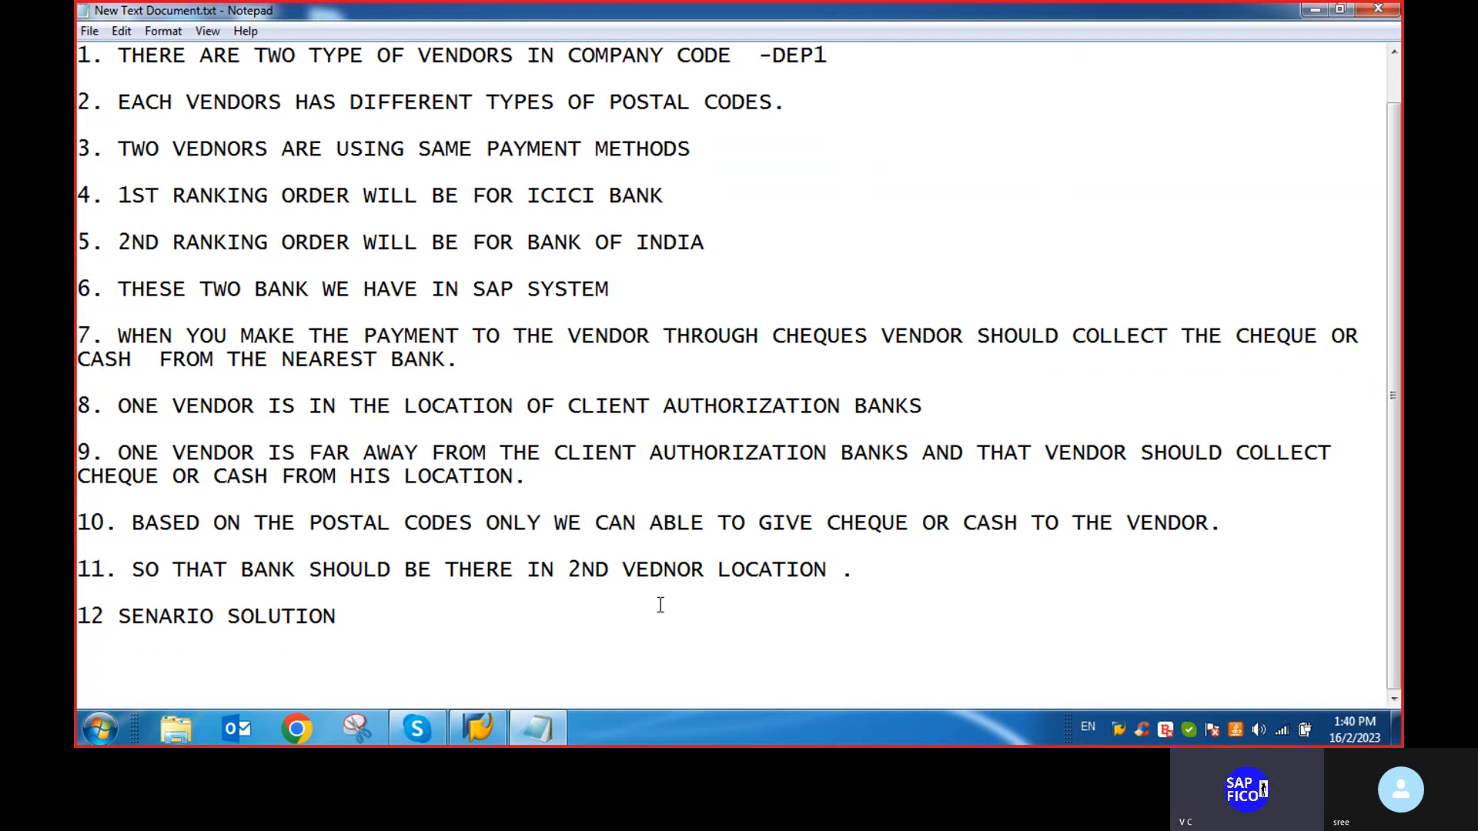
# Turn the last line into the heading "SENARIO SOLUTION:" by removing its number and adding a colon, followed by a blank line
pyautogui.click(122, 617)
pyautogui.press('BackSpace')
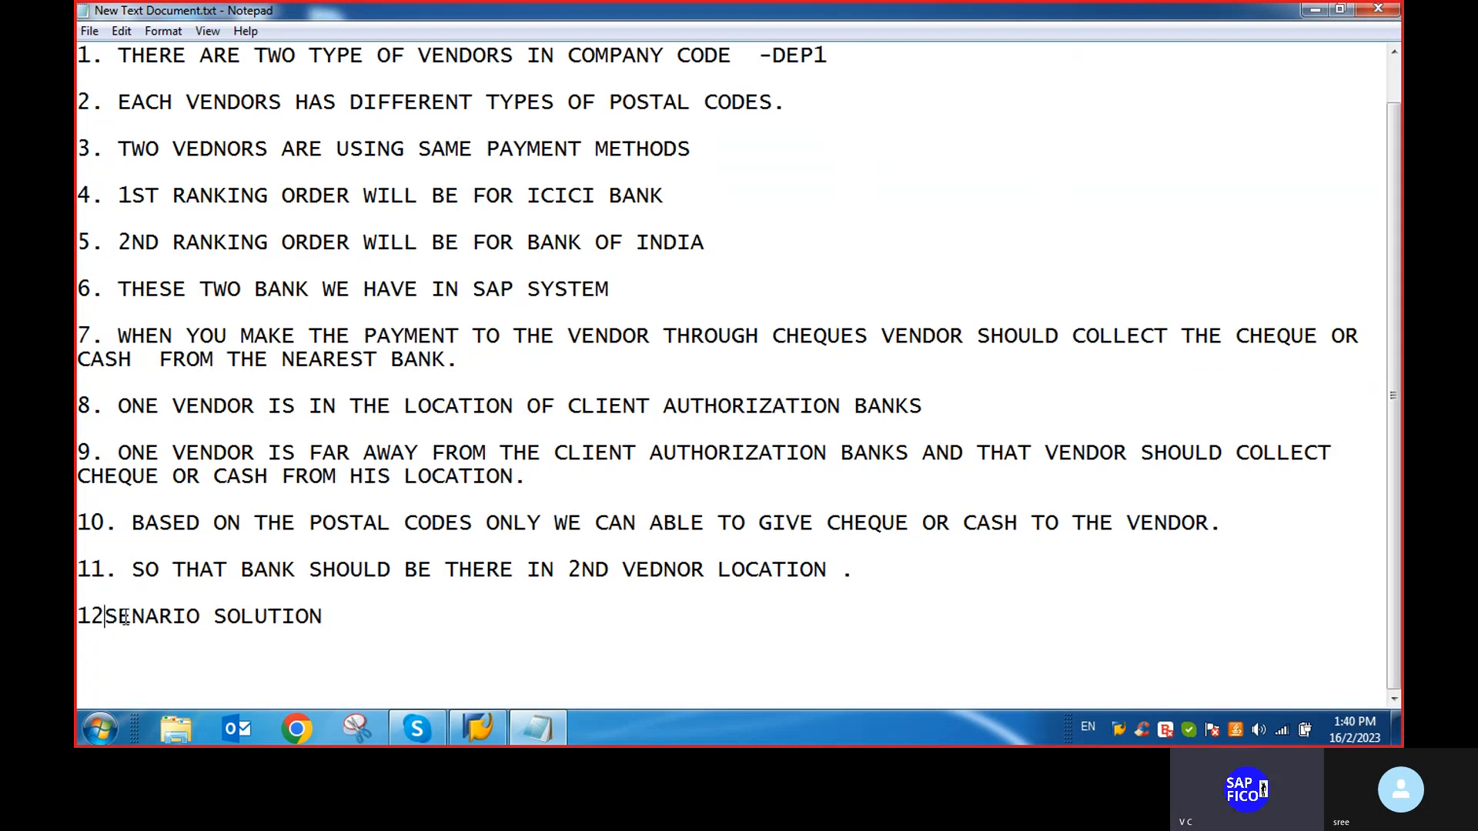
pyautogui.press('BackSpace')
pyautogui.press('BackSpace')
pyautogui.click(334, 618)
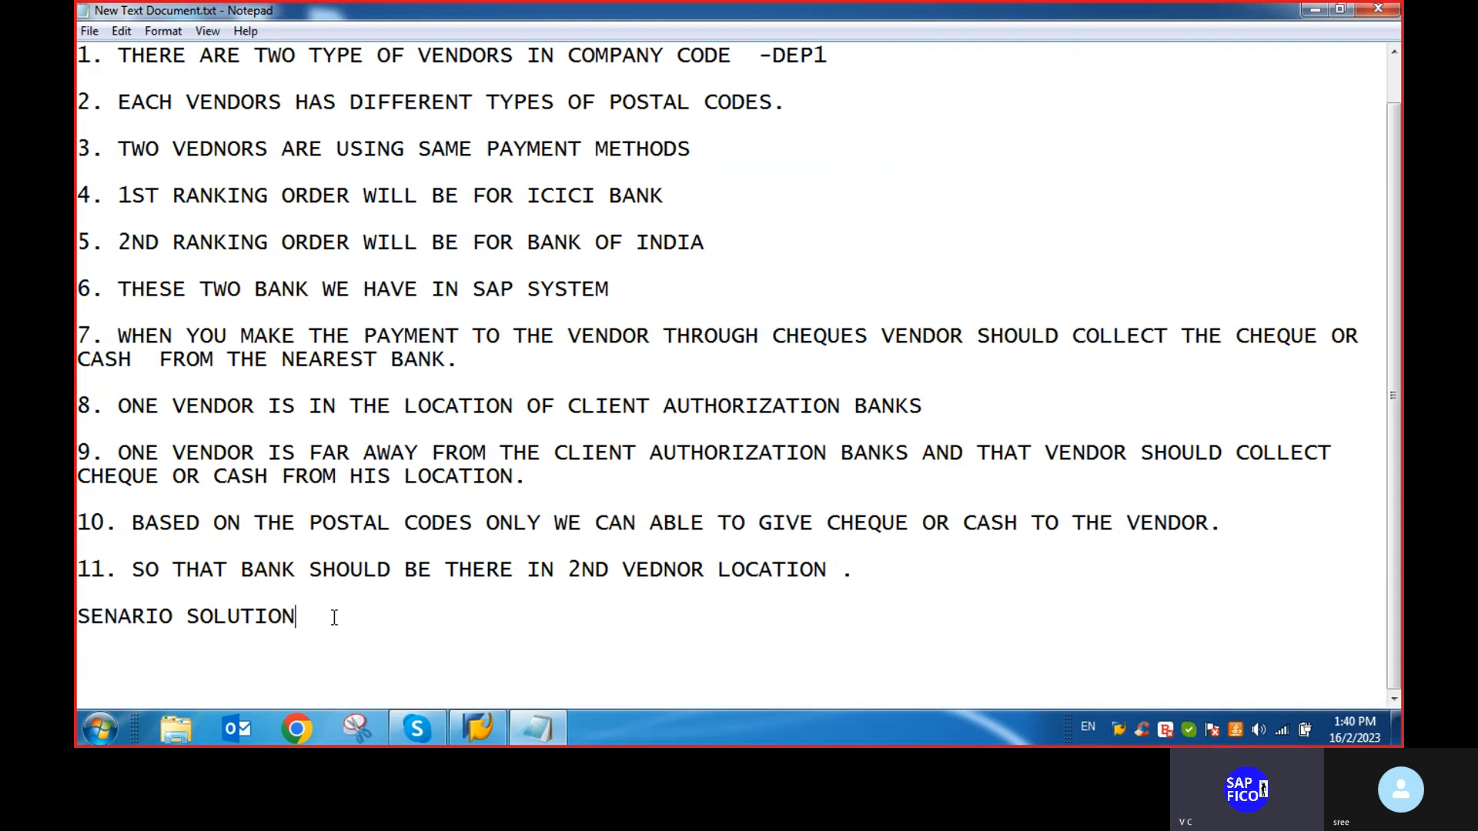
pyautogui.write(':')
pyautogui.press('Return')
pyautogui.press('Return')
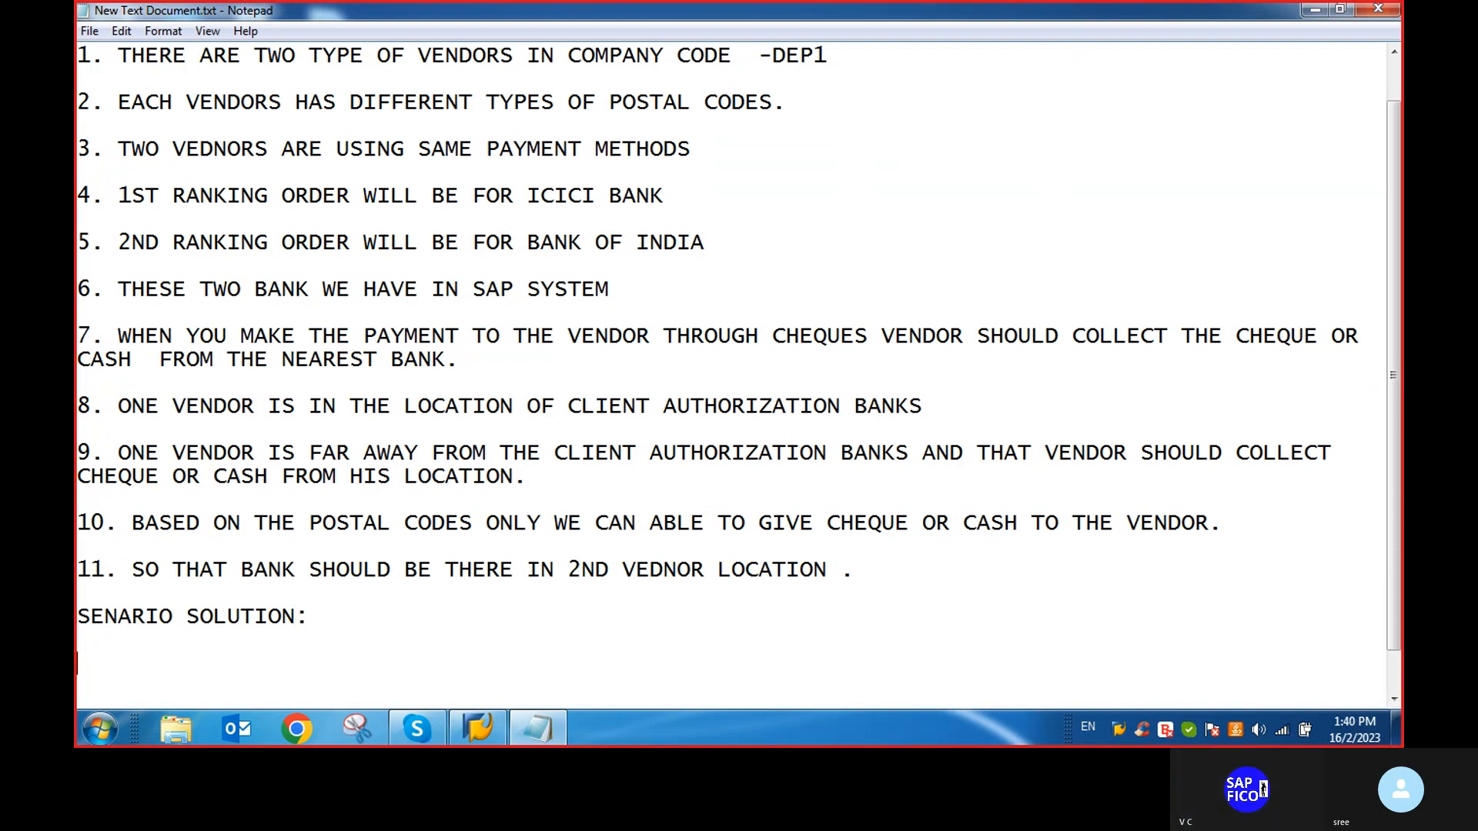
# Start the first solution item with "1 TCODE - FBZP WHEN YOU GOTO THE T CODE"
pyautogui.write('1')
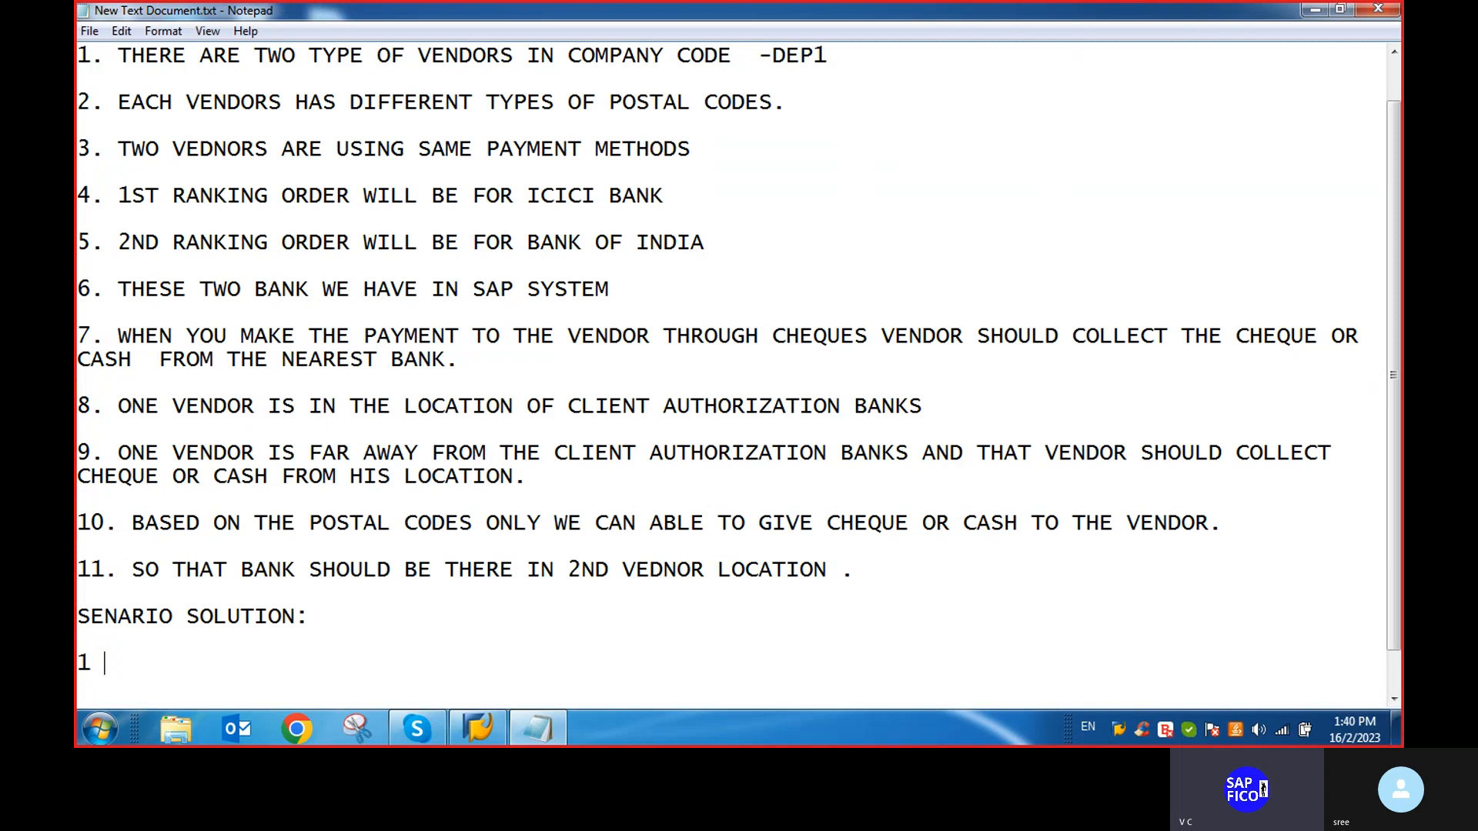
pyautogui.write(' TCODE - FBZP')
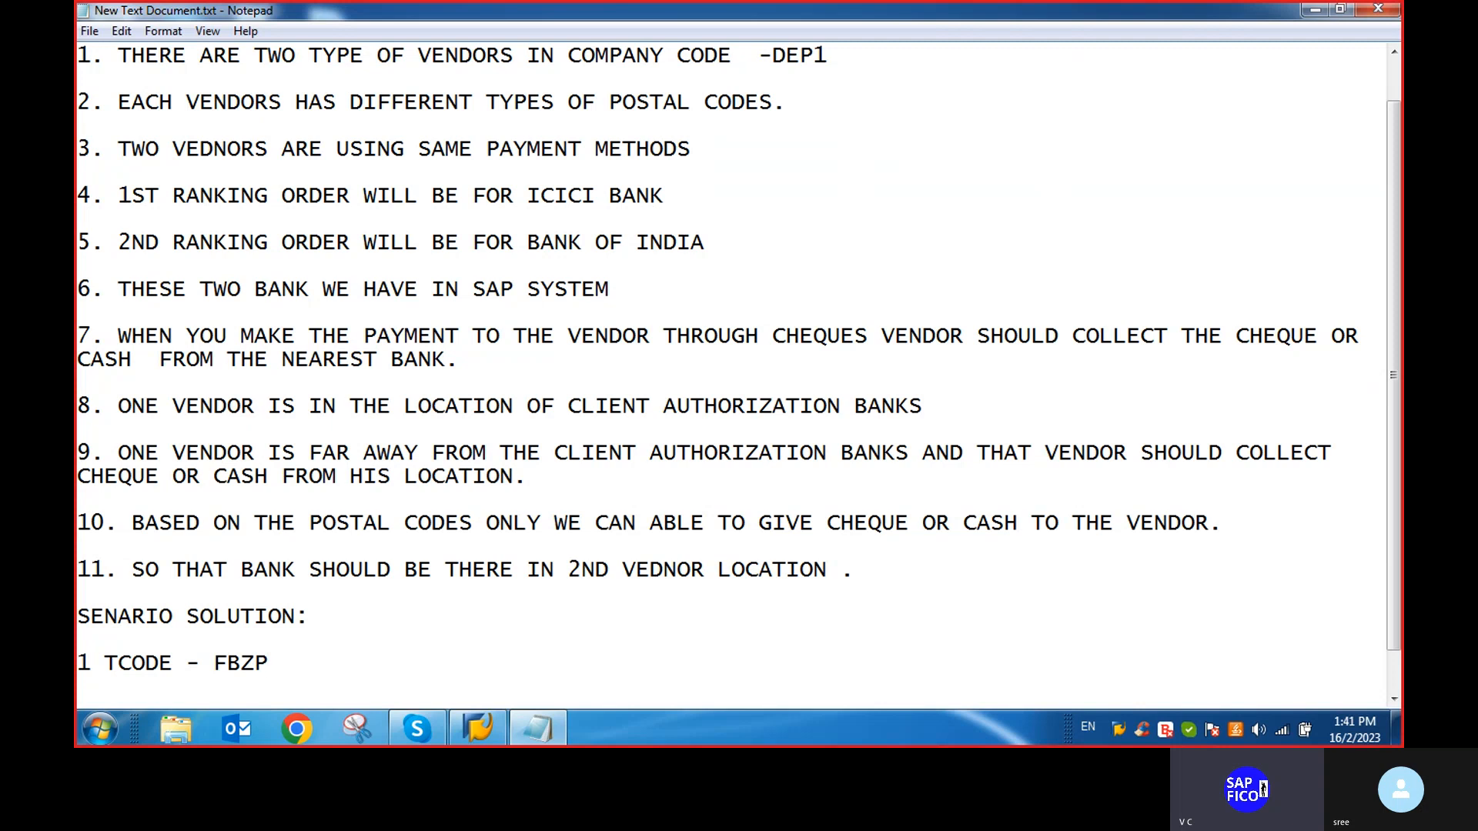
pyautogui.write(' WHEN YOU GOTO')
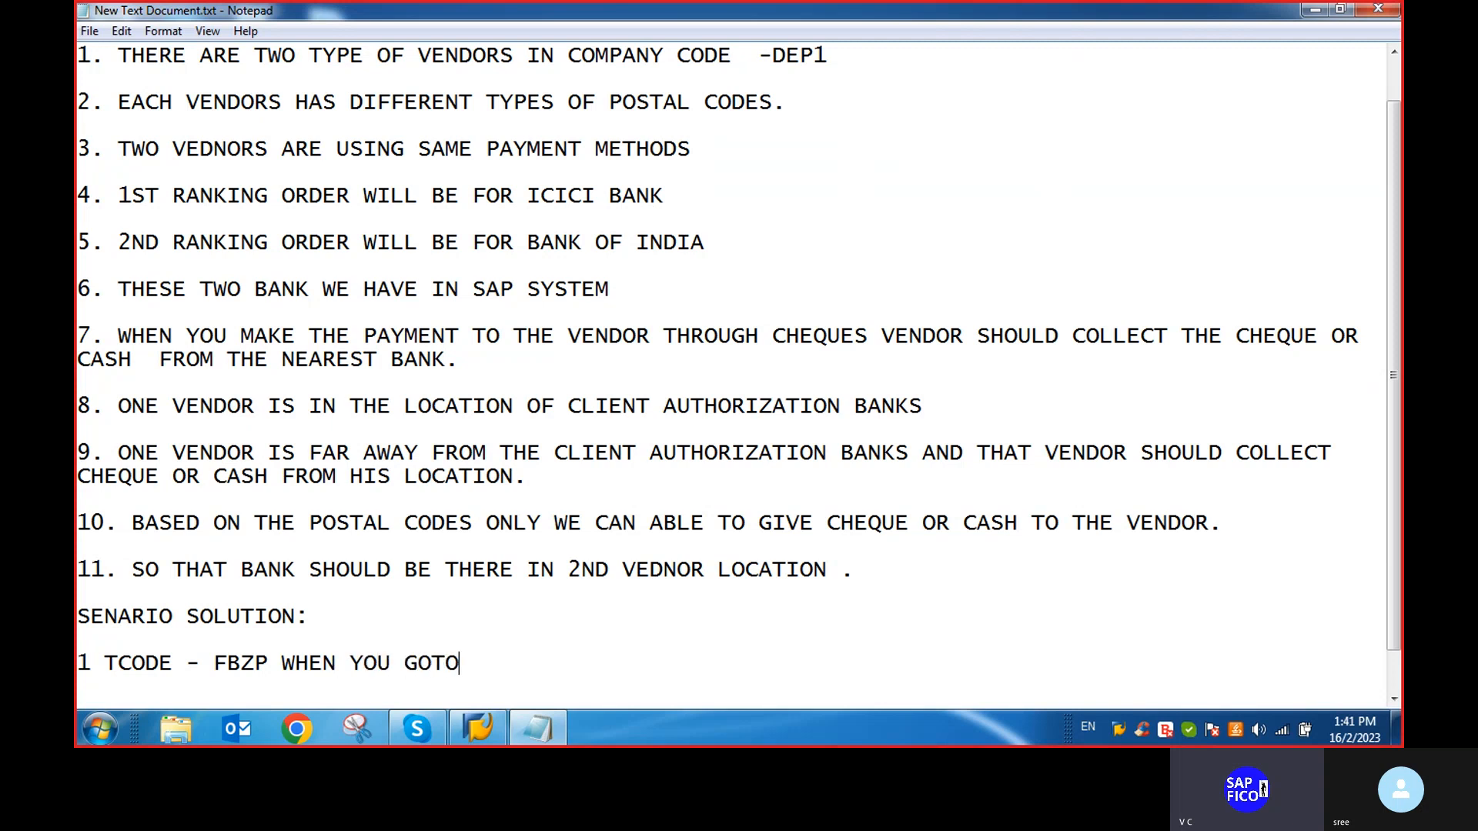
pyautogui.write(' THE T CP')
pyautogui.press('BackSpace')
pyautogui.write('ODE')
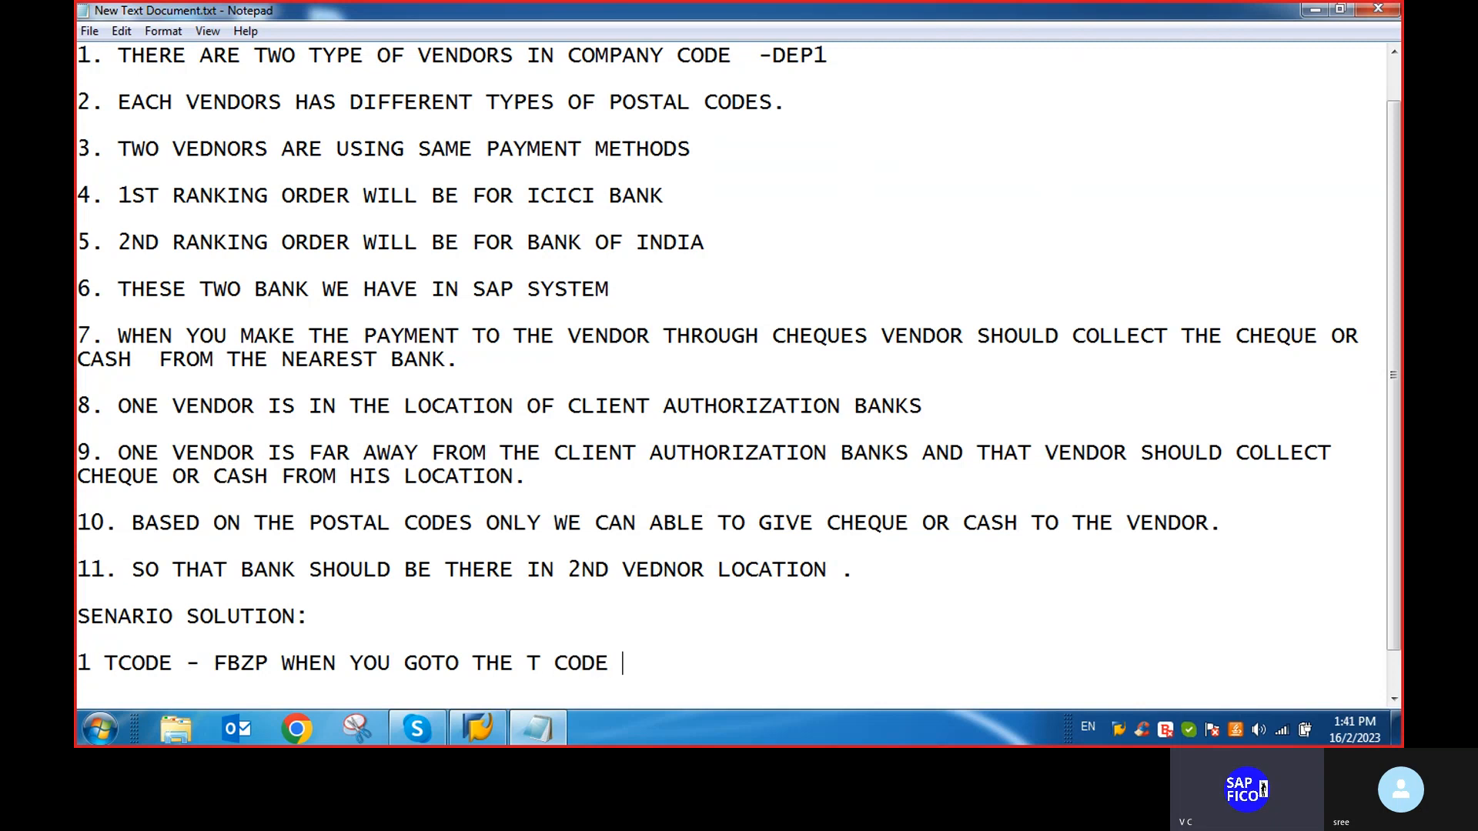
# Continue the first solution item with "WE CAN FIND OUT PAYMENT METHODS IN"
pyautogui.write(' WE CAN FOI')
pyautogui.press('BackSpace')
pyautogui.press('BackSpace')
pyautogui.press('BackSpace')
pyautogui.write('FIND OUT')
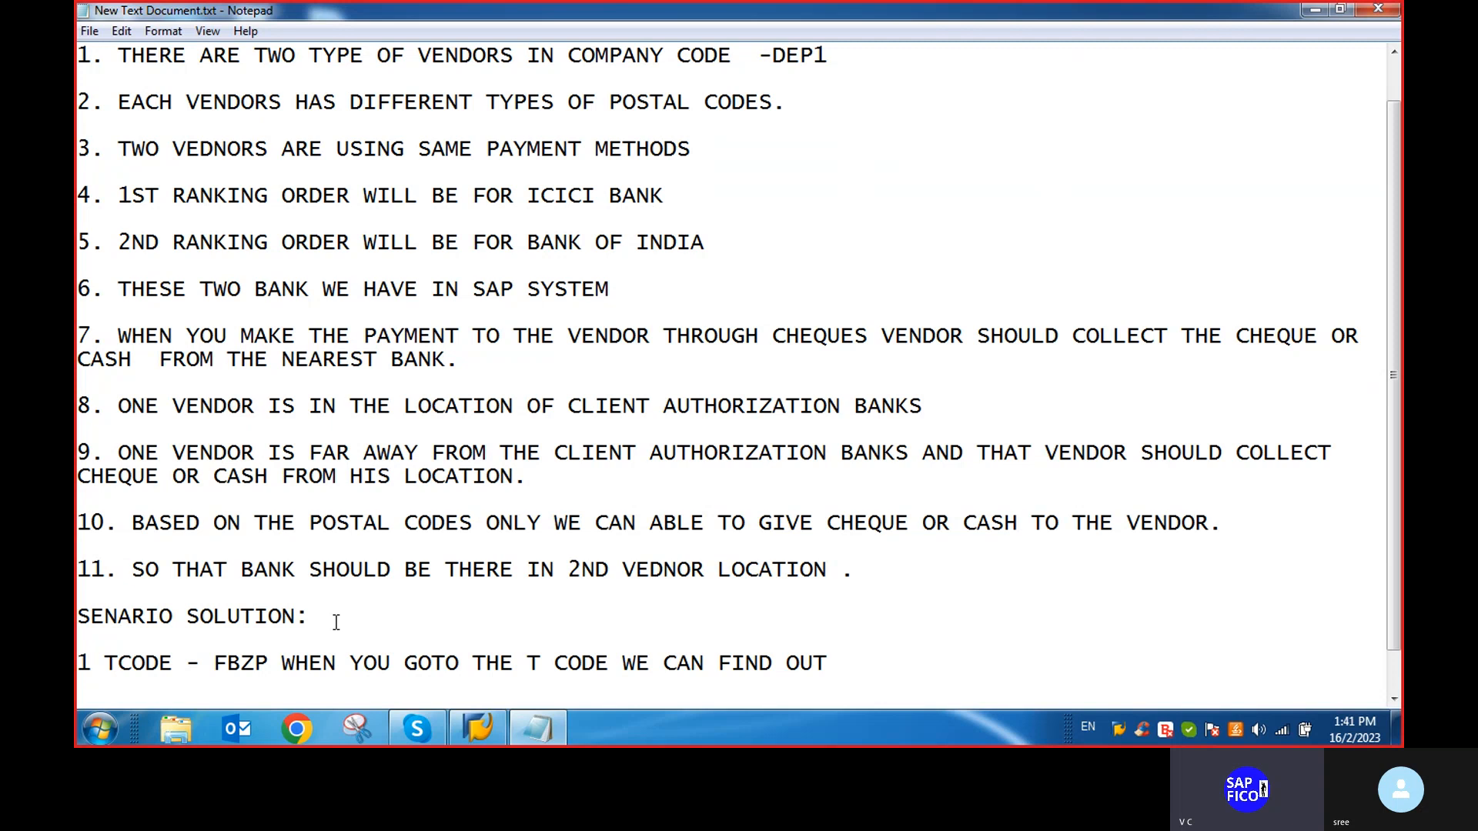
pyautogui.write('PAYMENT M')
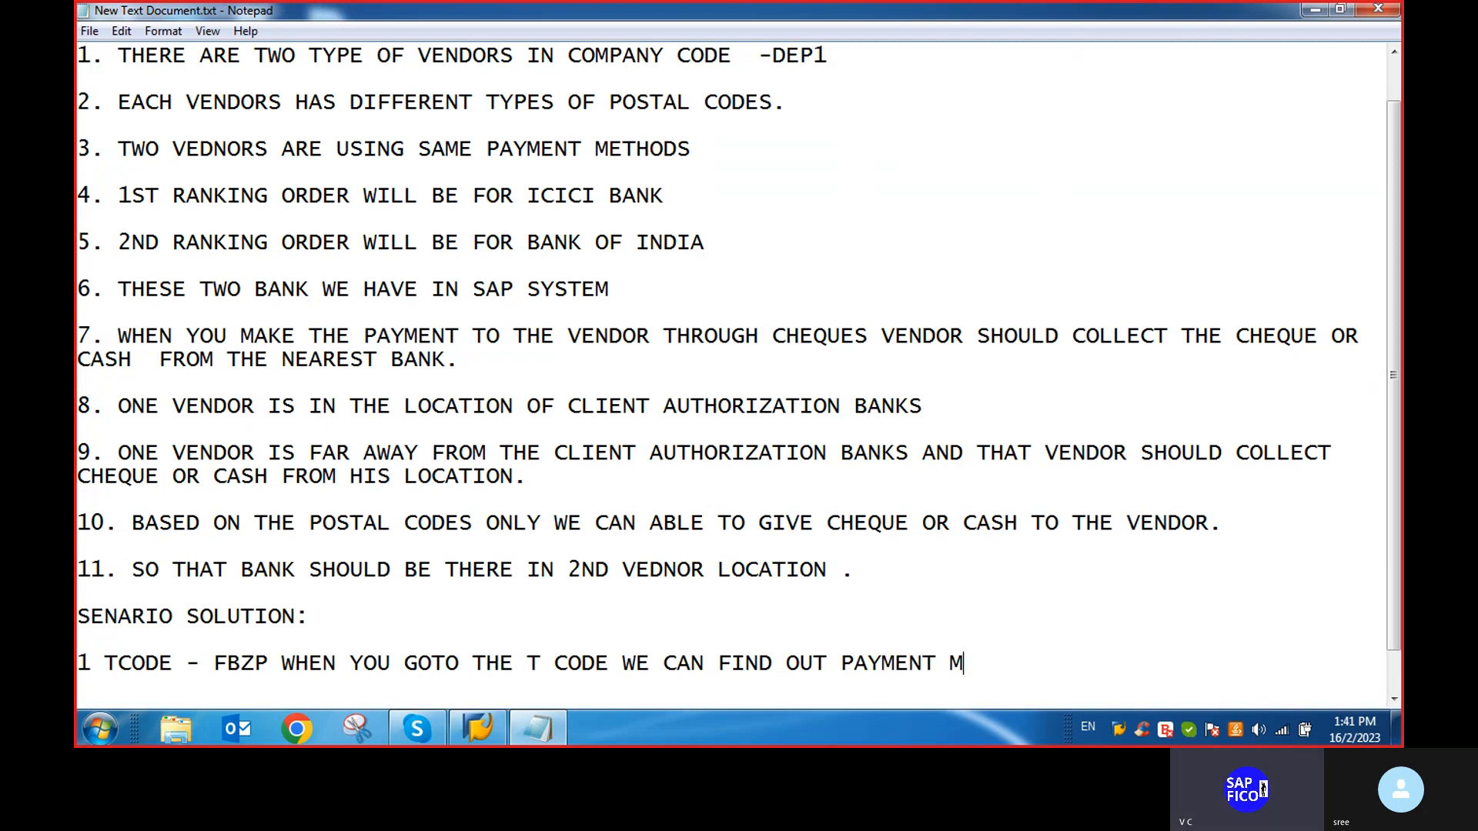
pyautogui.write('ETHOI')
pyautogui.write('DS IN C')
pyautogui.write('PMA')
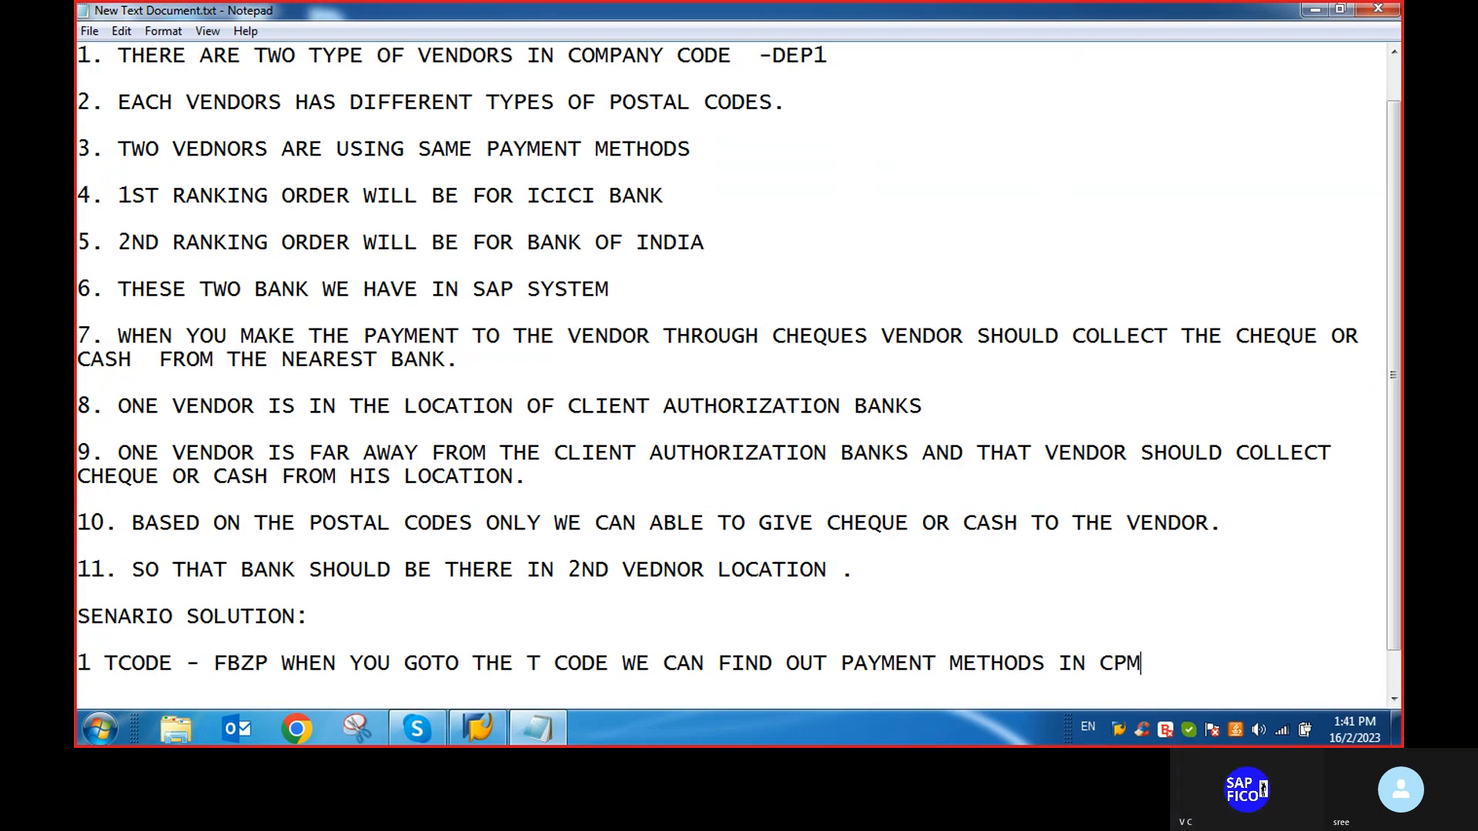
# Finish the first solution item with "COMPMAY AND PAYMENT METHODS IN COMAPNY CODE", replacing the mistyped "CPM"
pyautogui.press('BackSpace')
pyautogui.press('BackSpace')
pyautogui.press('BackSpace')
pyautogui.write('OMPMAY')
pyautogui.write('AND PAY')
pyautogui.write('MENT ')
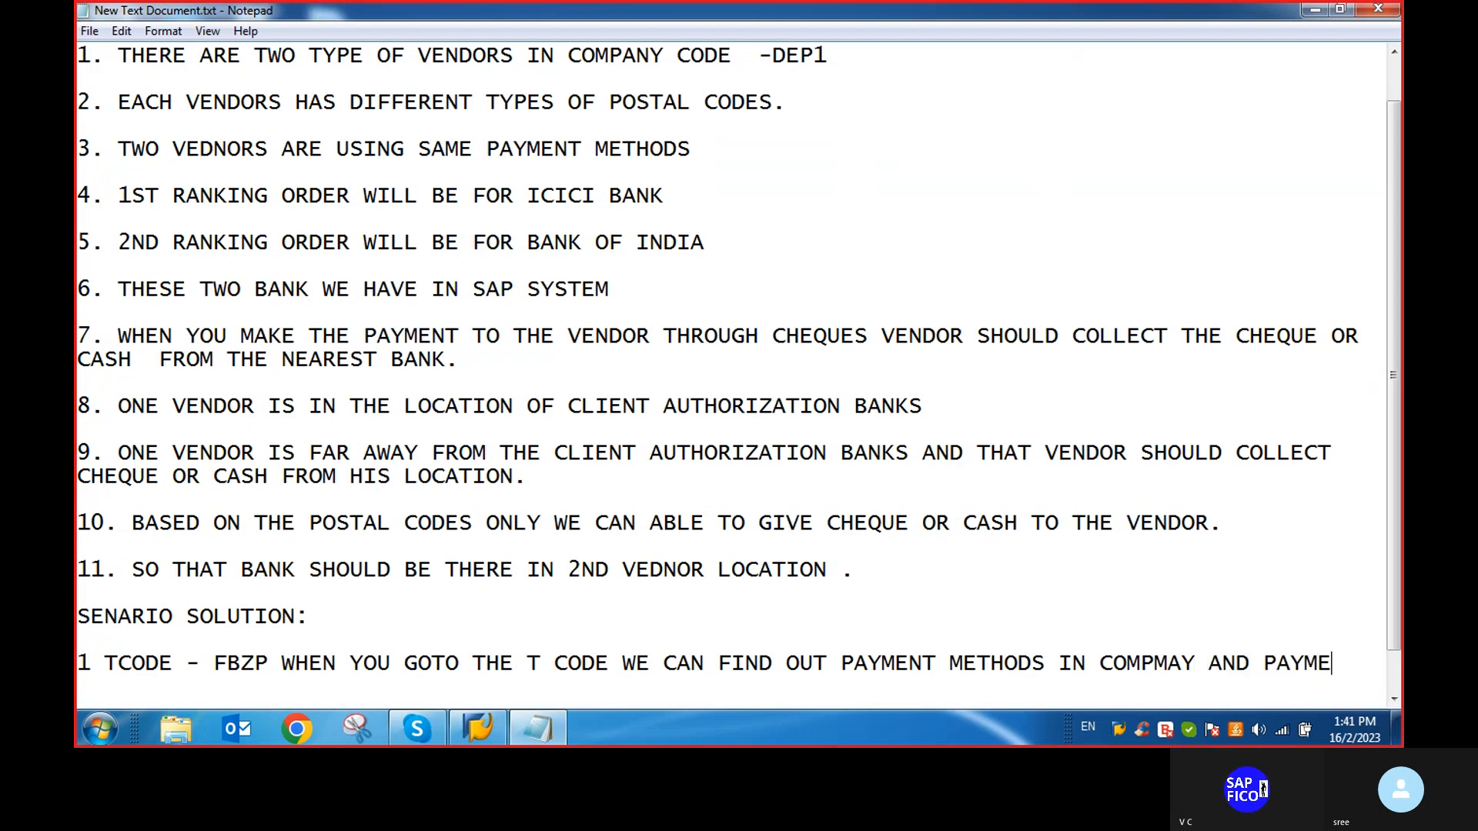
pyautogui.write('ME')
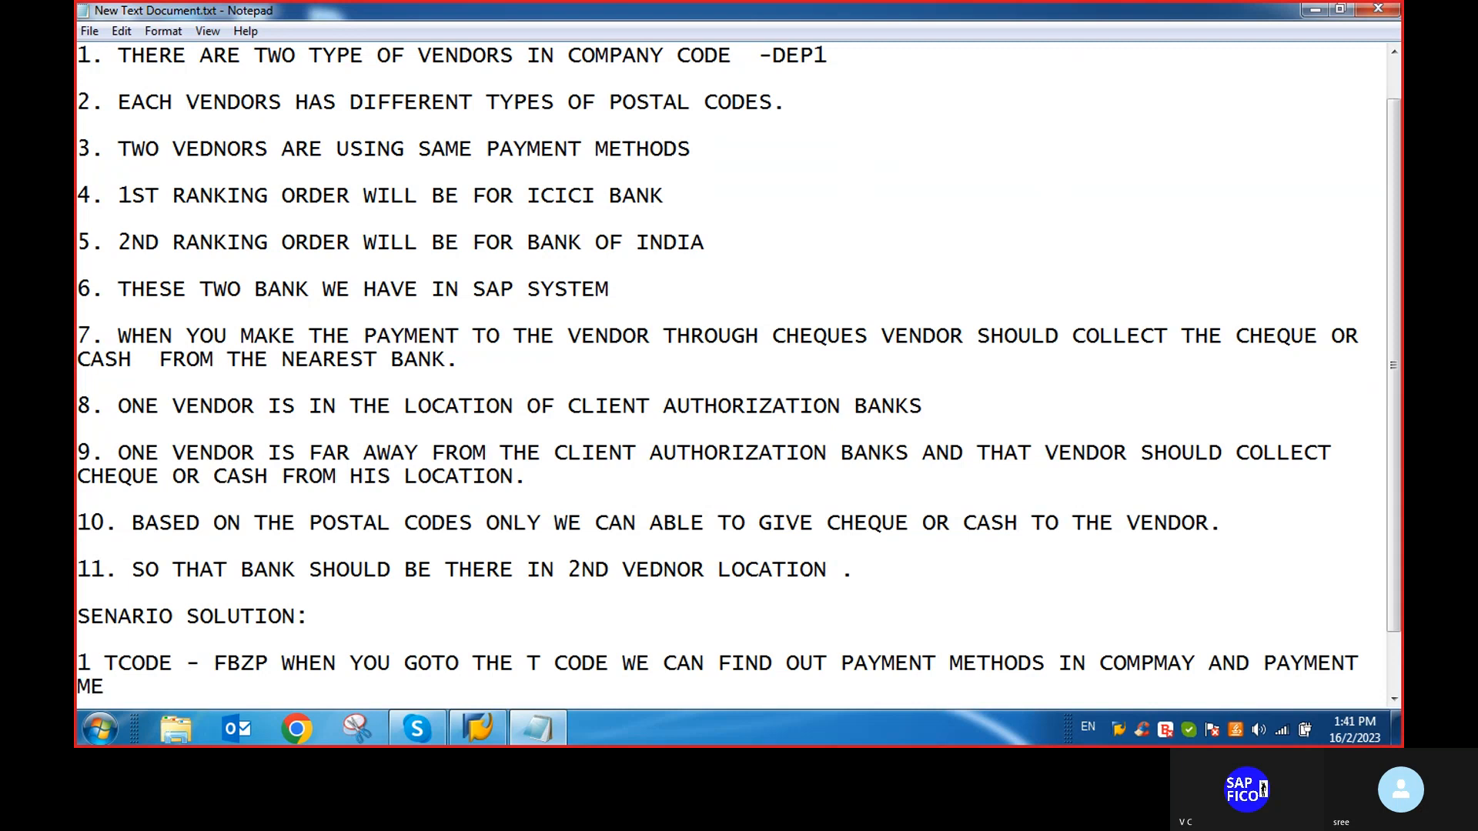
pyautogui.write('THODS IN COMA')
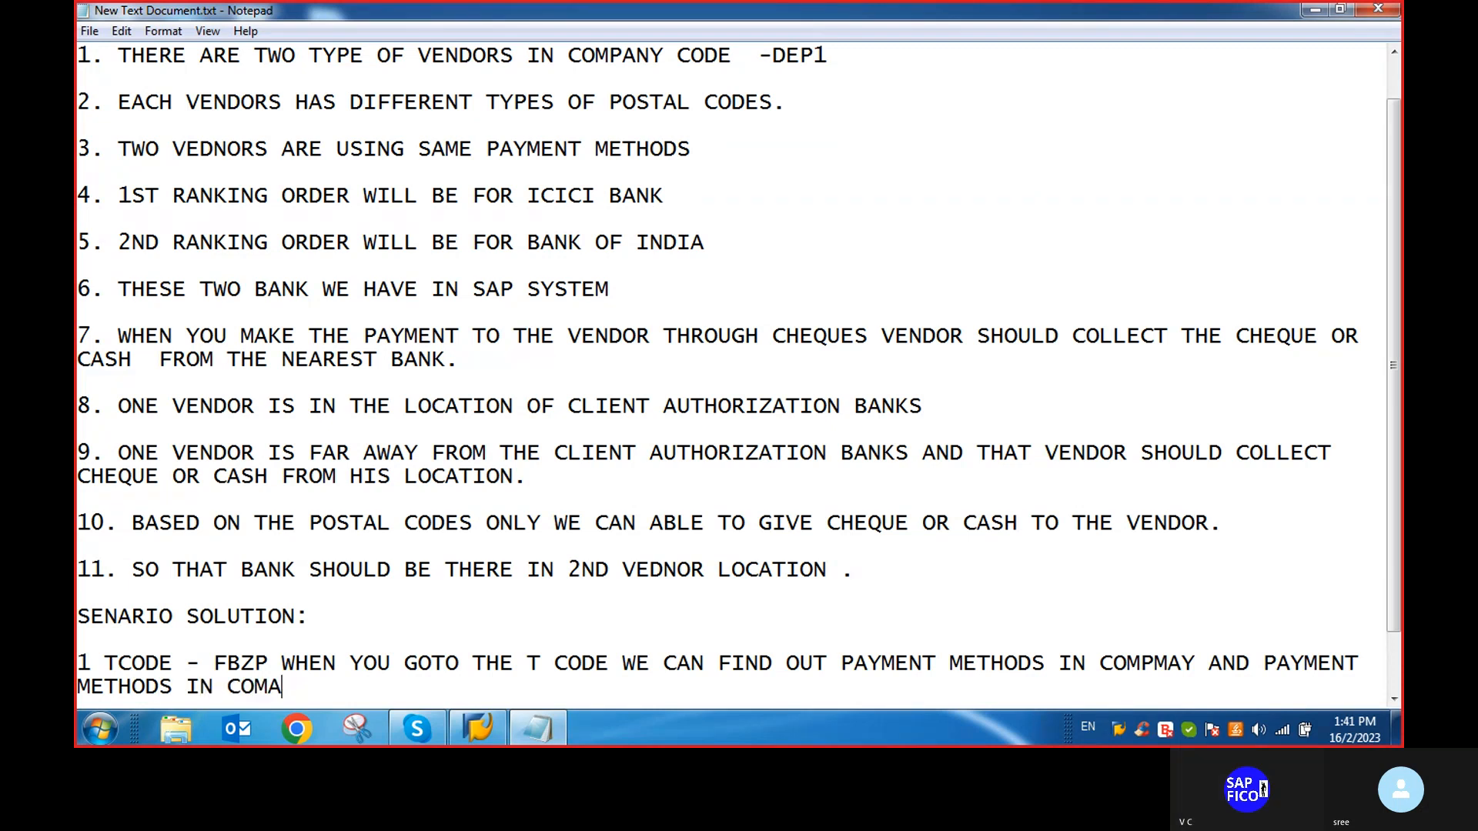
pyautogui.write('PNY CODE')
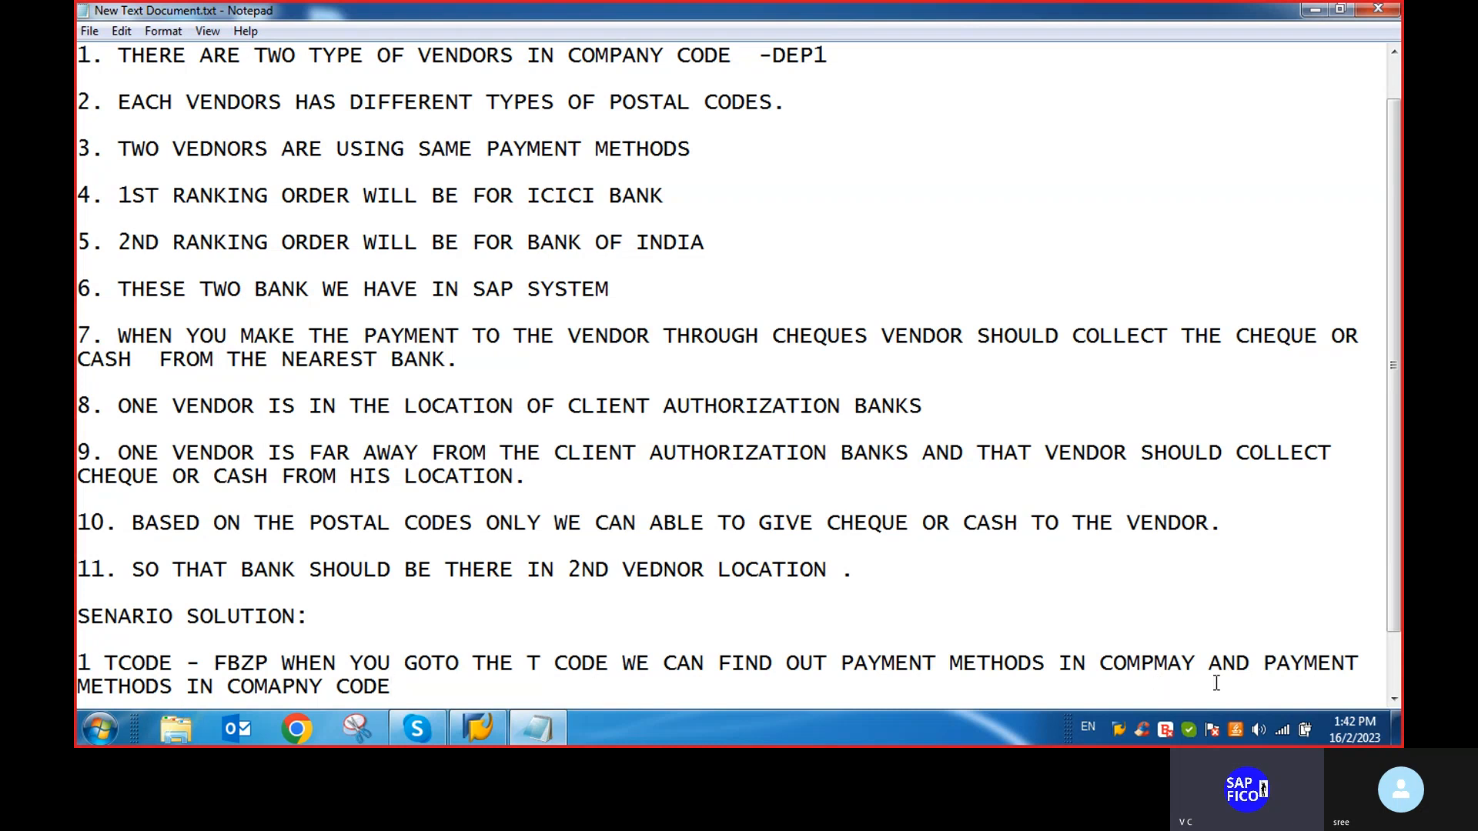
pyautogui.click(1194, 663)
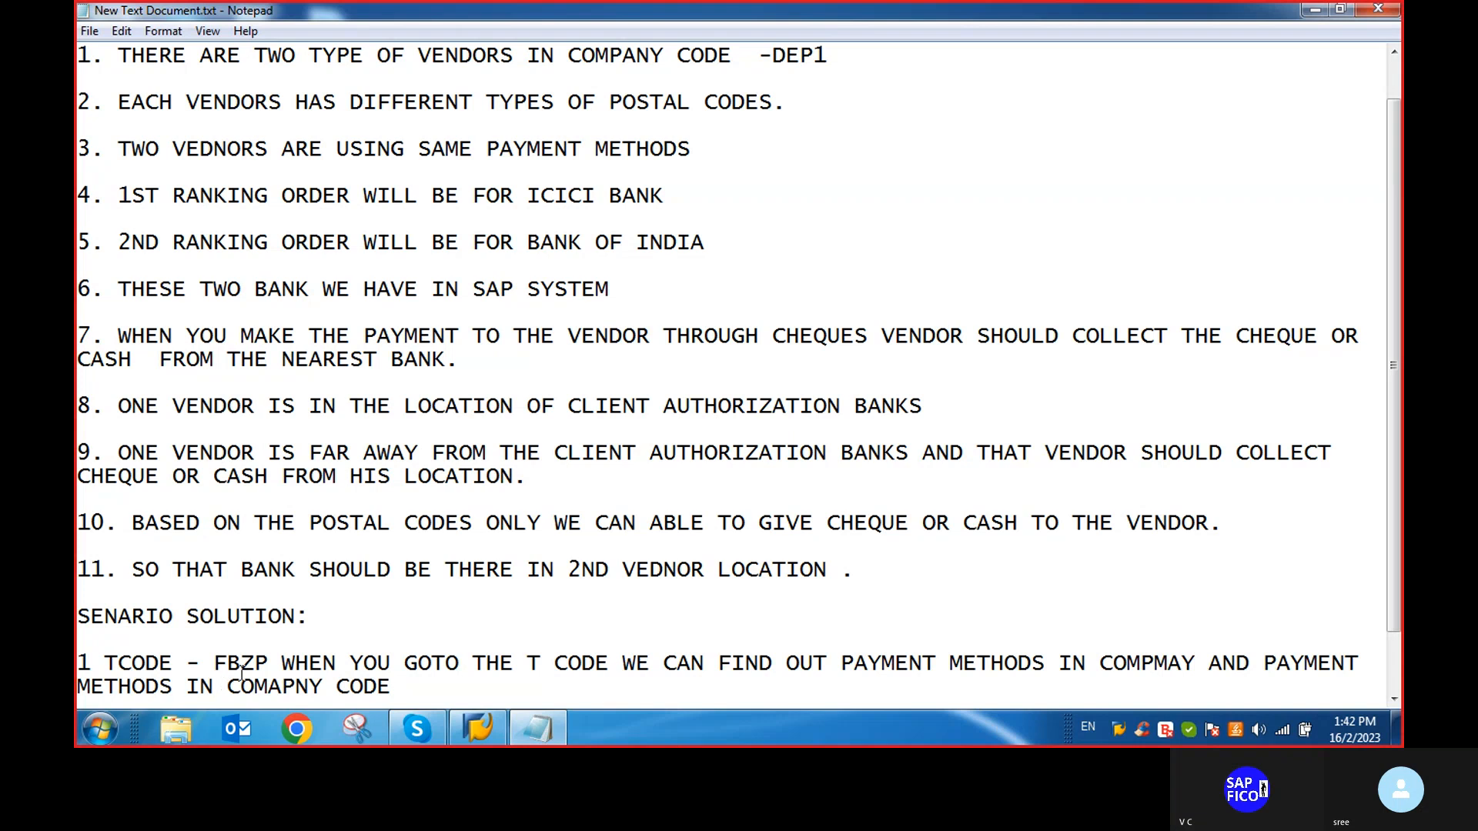
pyautogui.click(402, 685)
pyautogui.scroll(-1, 393, 589)
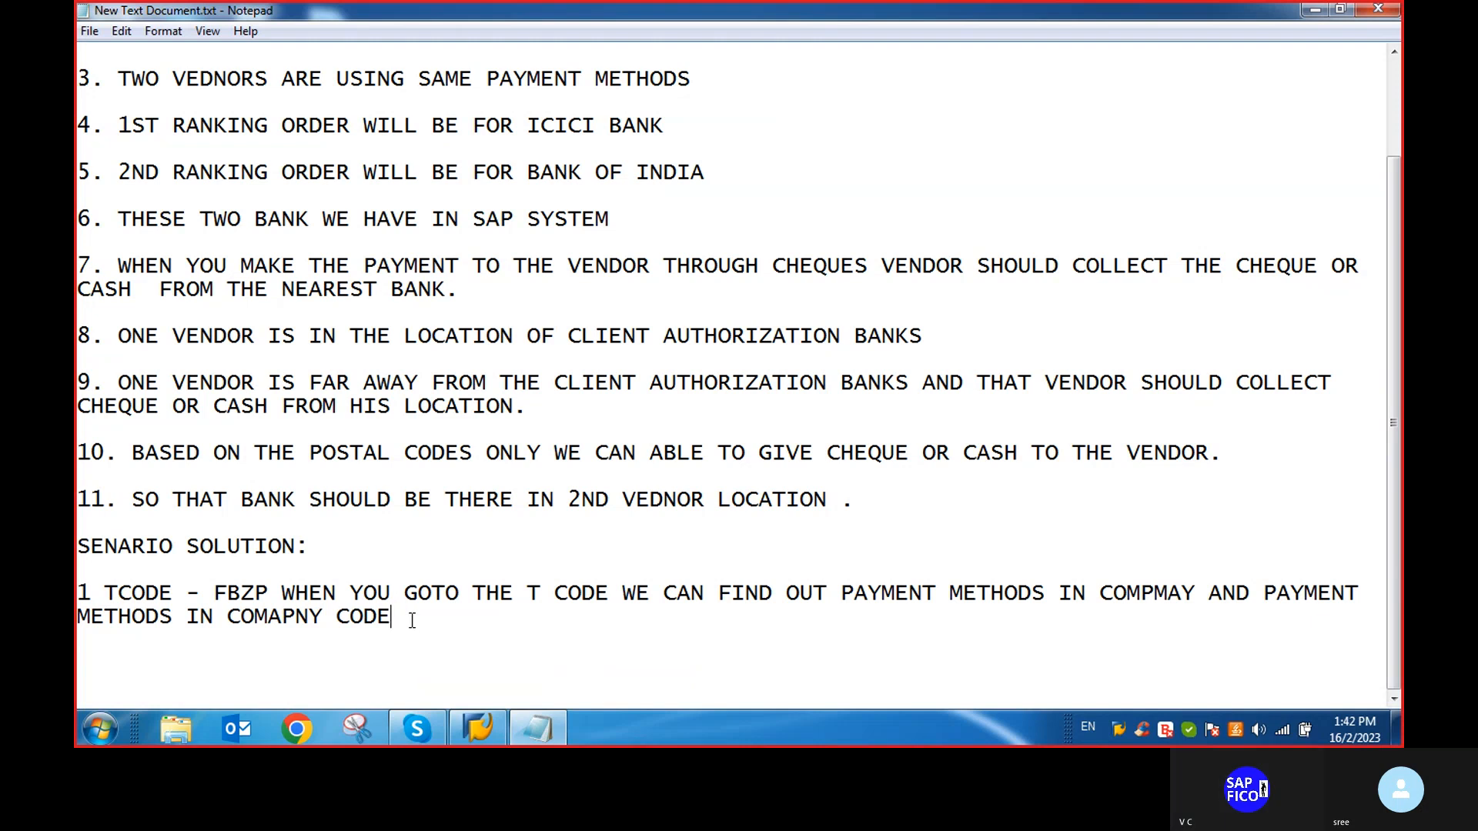
# Mute the microphone in the Skype call, then return to the Notepad notes and close the floating call window
pyautogui.click(424, 731)
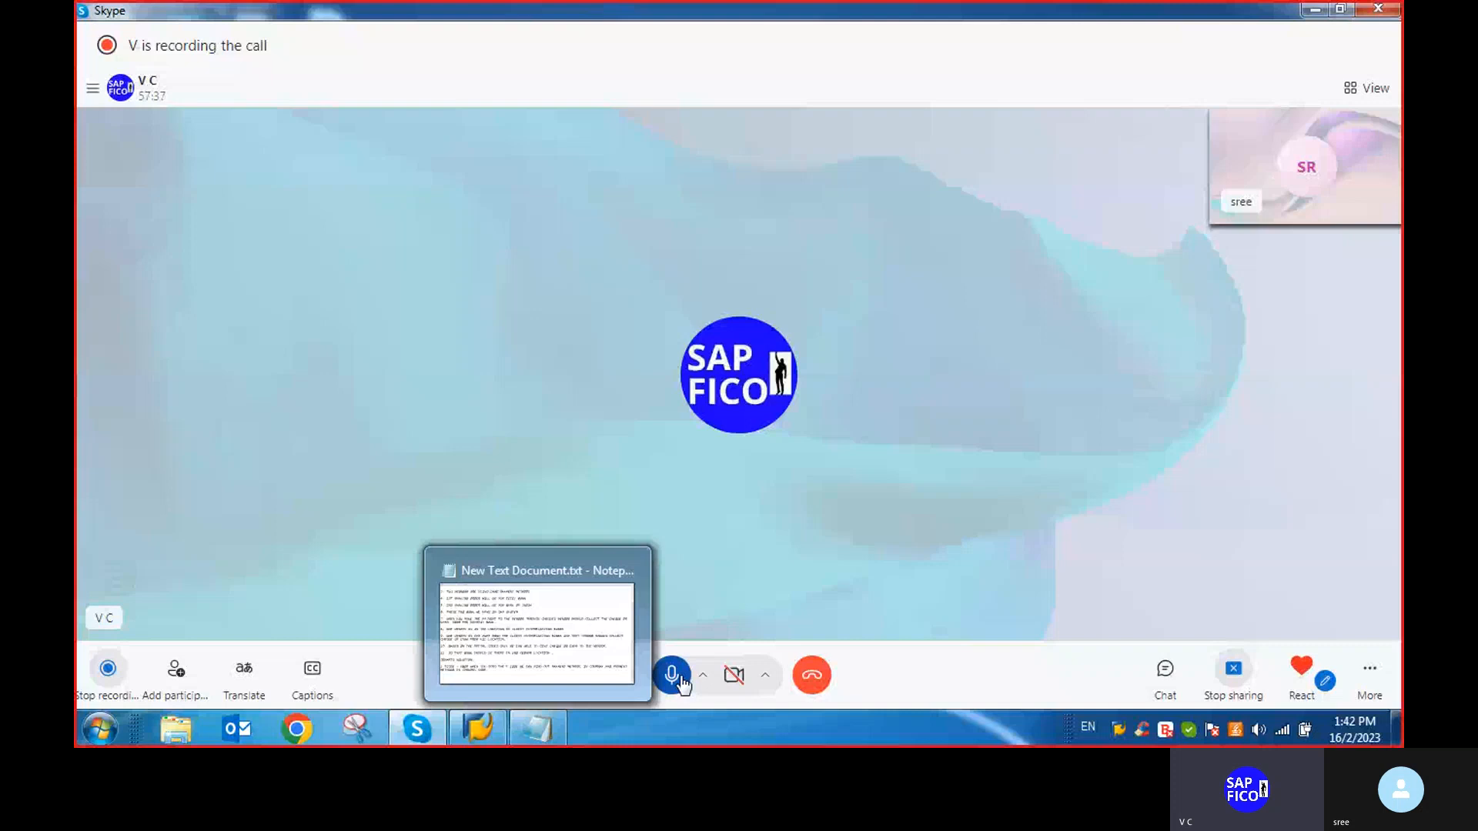
pyautogui.click(674, 677)
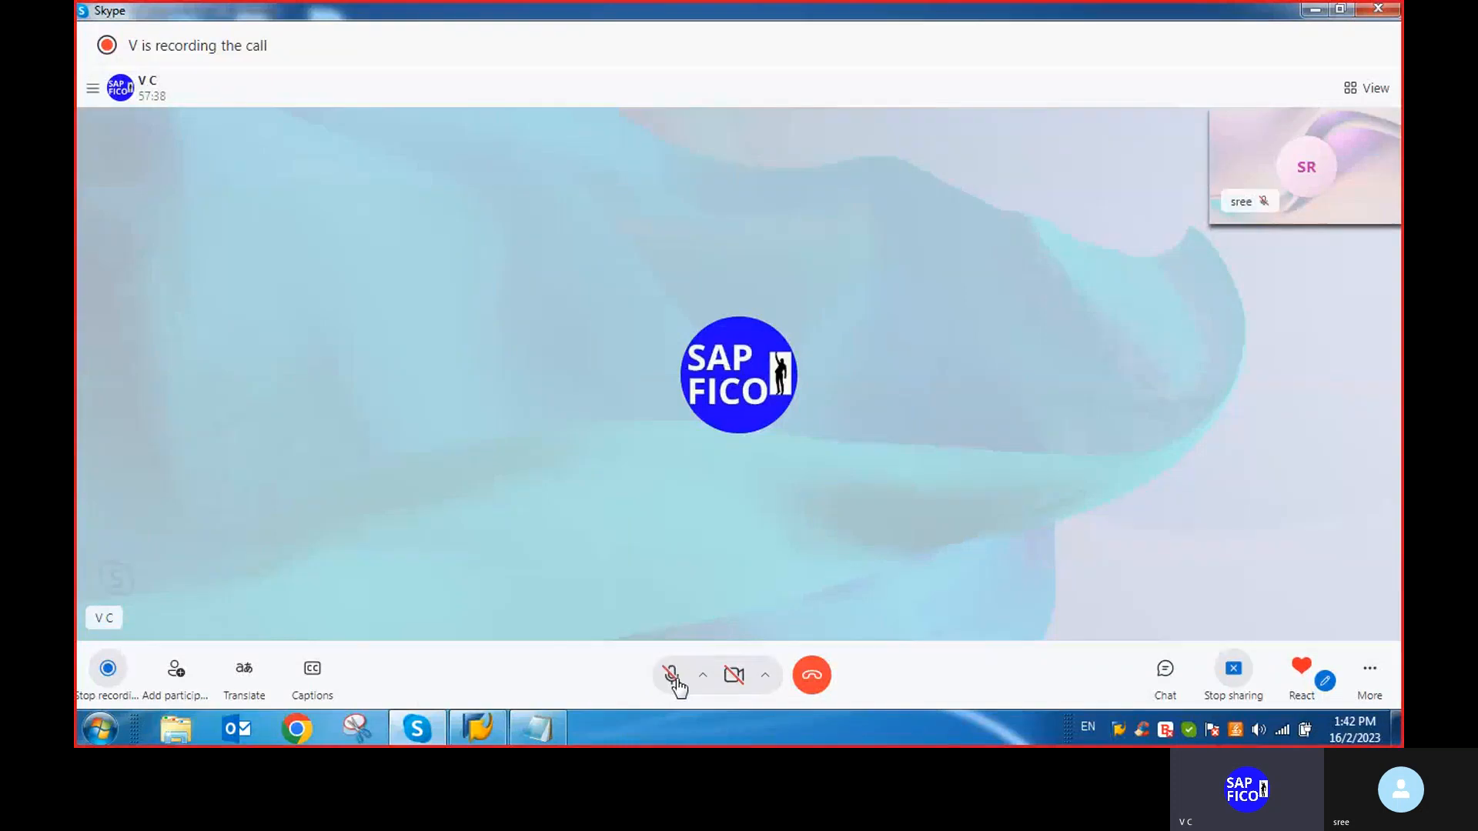
pyautogui.click(547, 732)
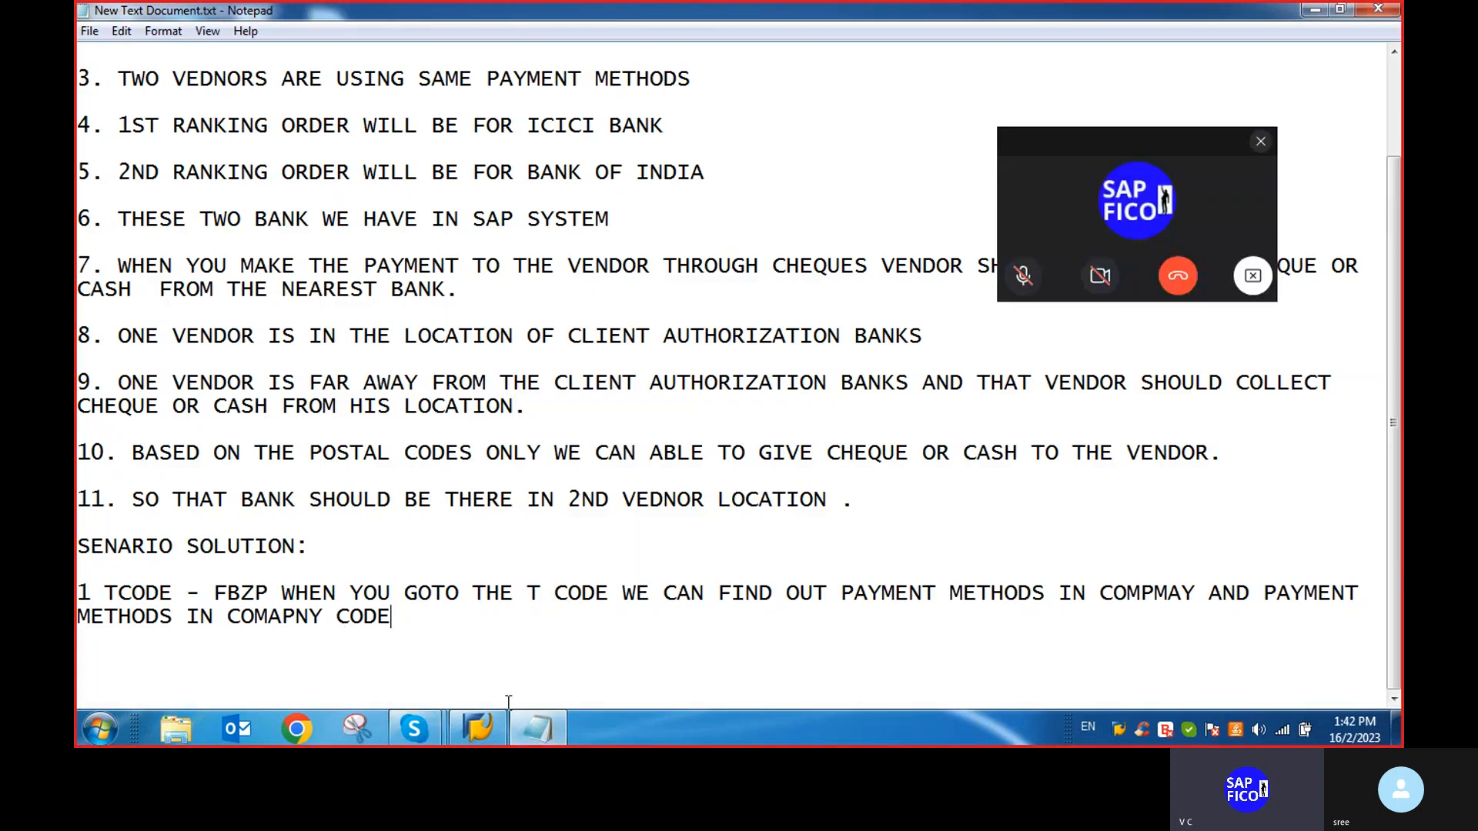
pyautogui.moveTo(423, 728)
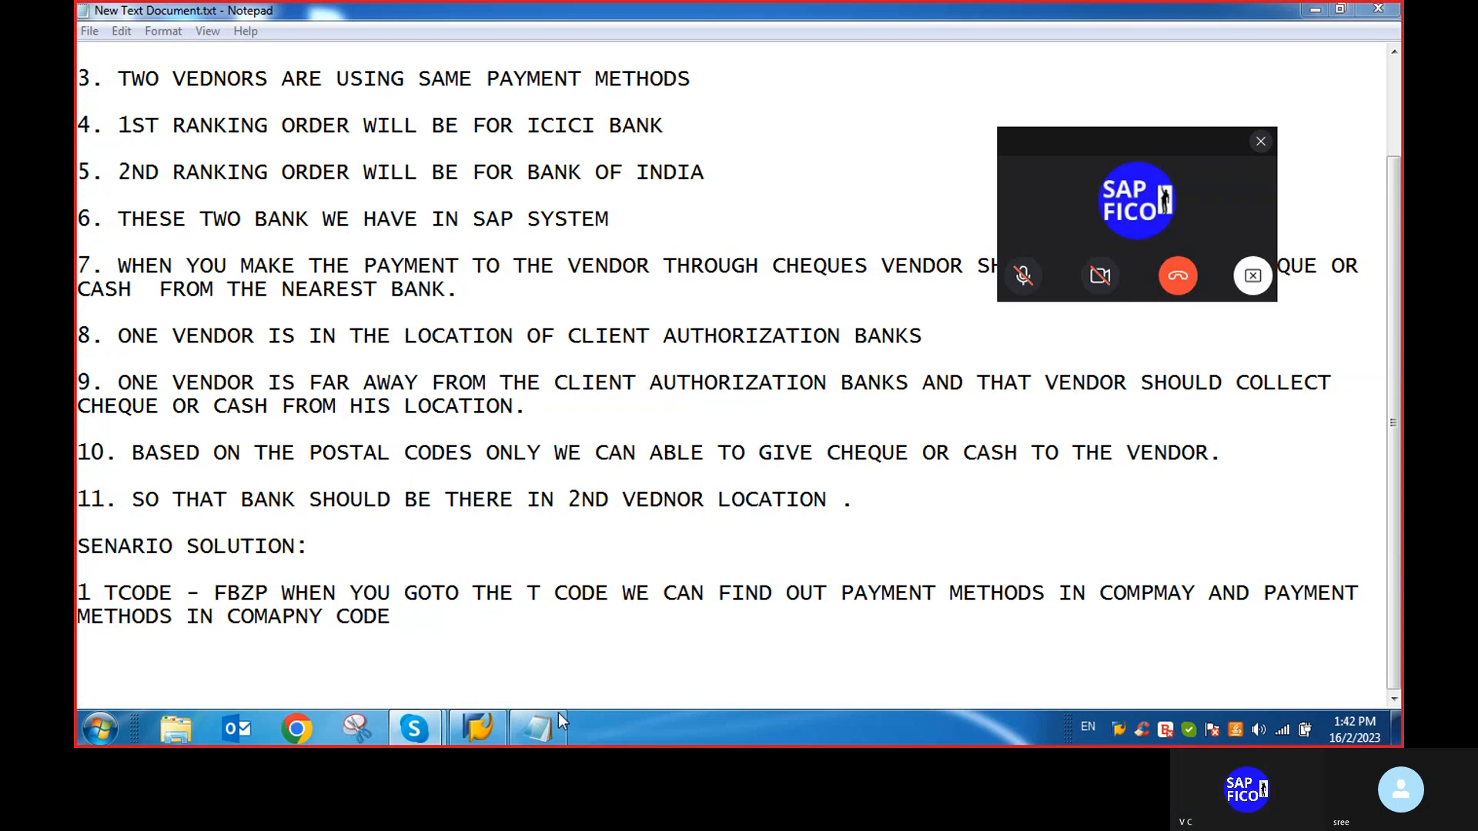
pyautogui.click(1262, 145)
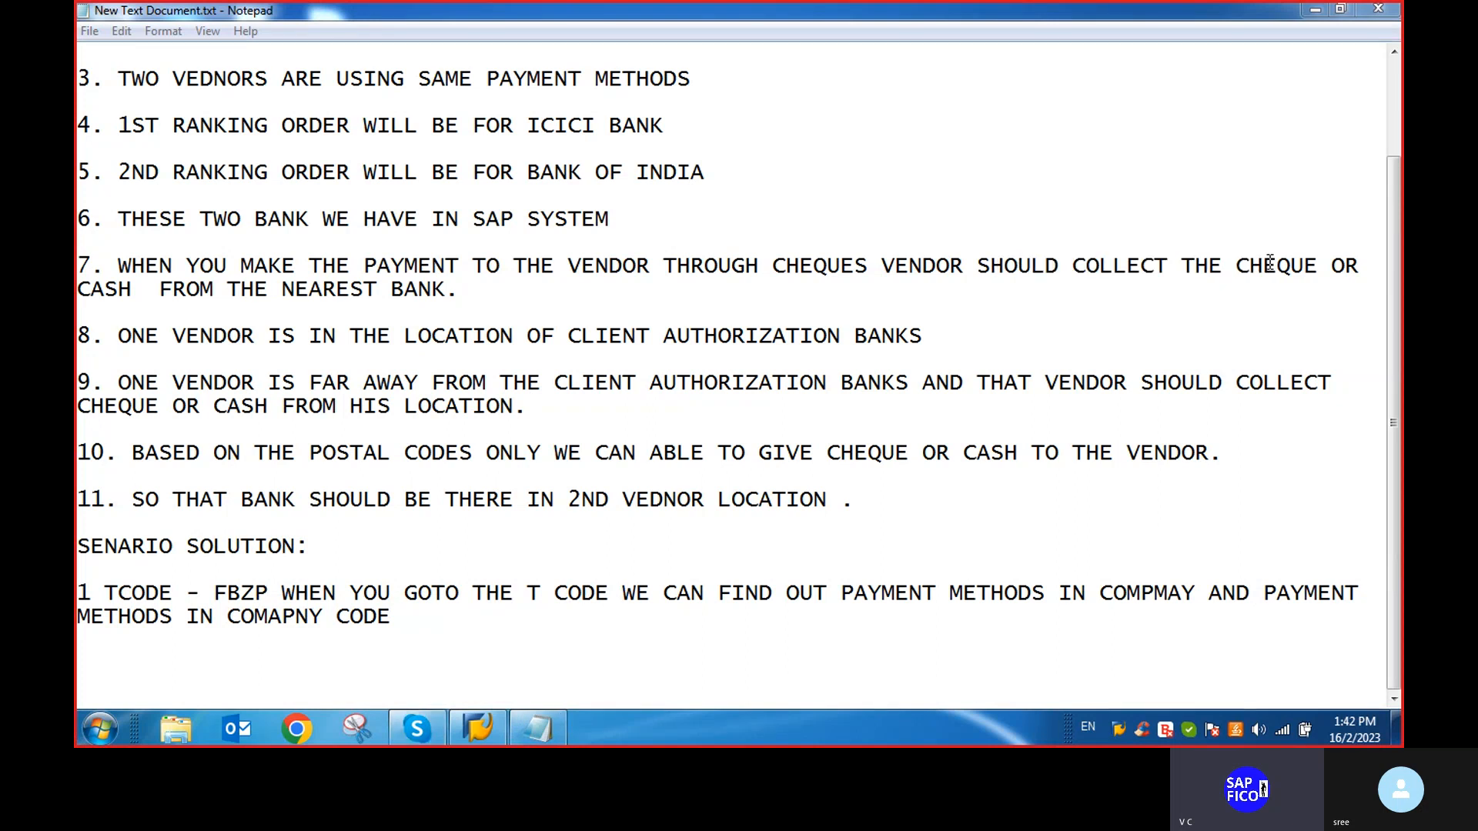
# Start the second solution item with "2. IN PAYMENT METHOD IN COMPANY CODE" after a blank line
pyautogui.click(422, 624)
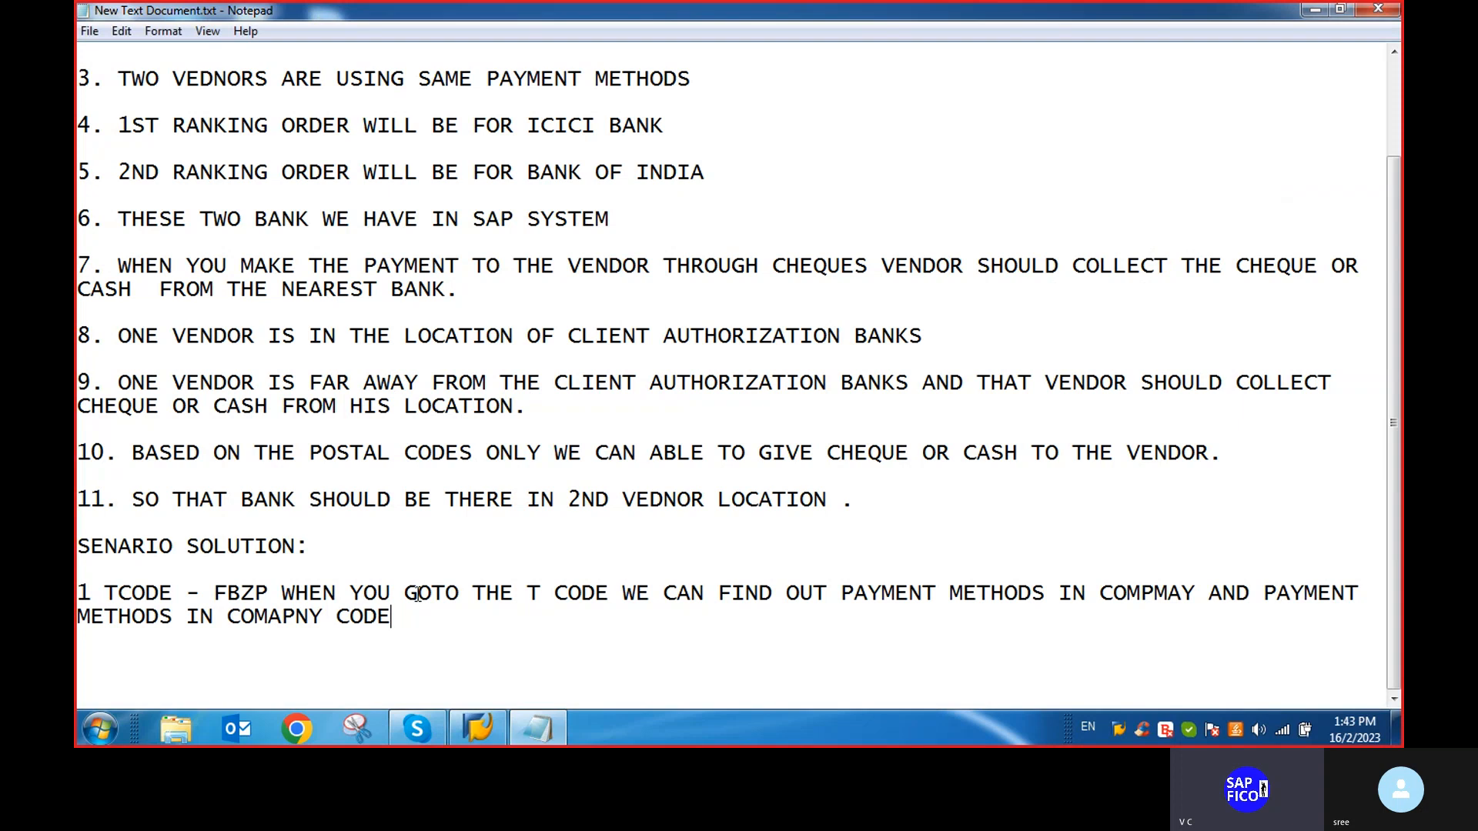
pyautogui.press('Return')
pyautogui.press('Return')
pyautogui.write('2. IN')
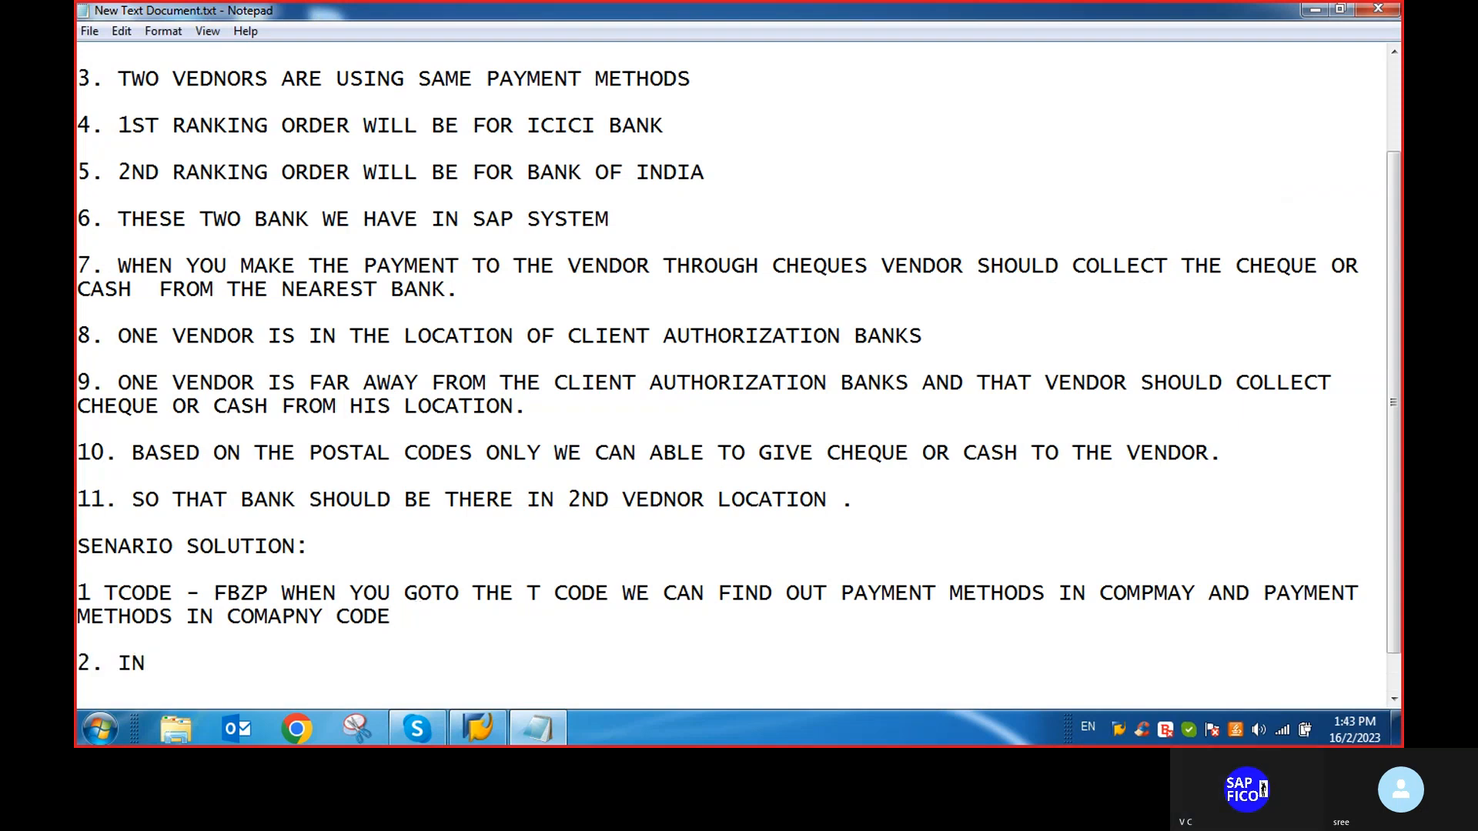
pyautogui.write(' PAYMENT')
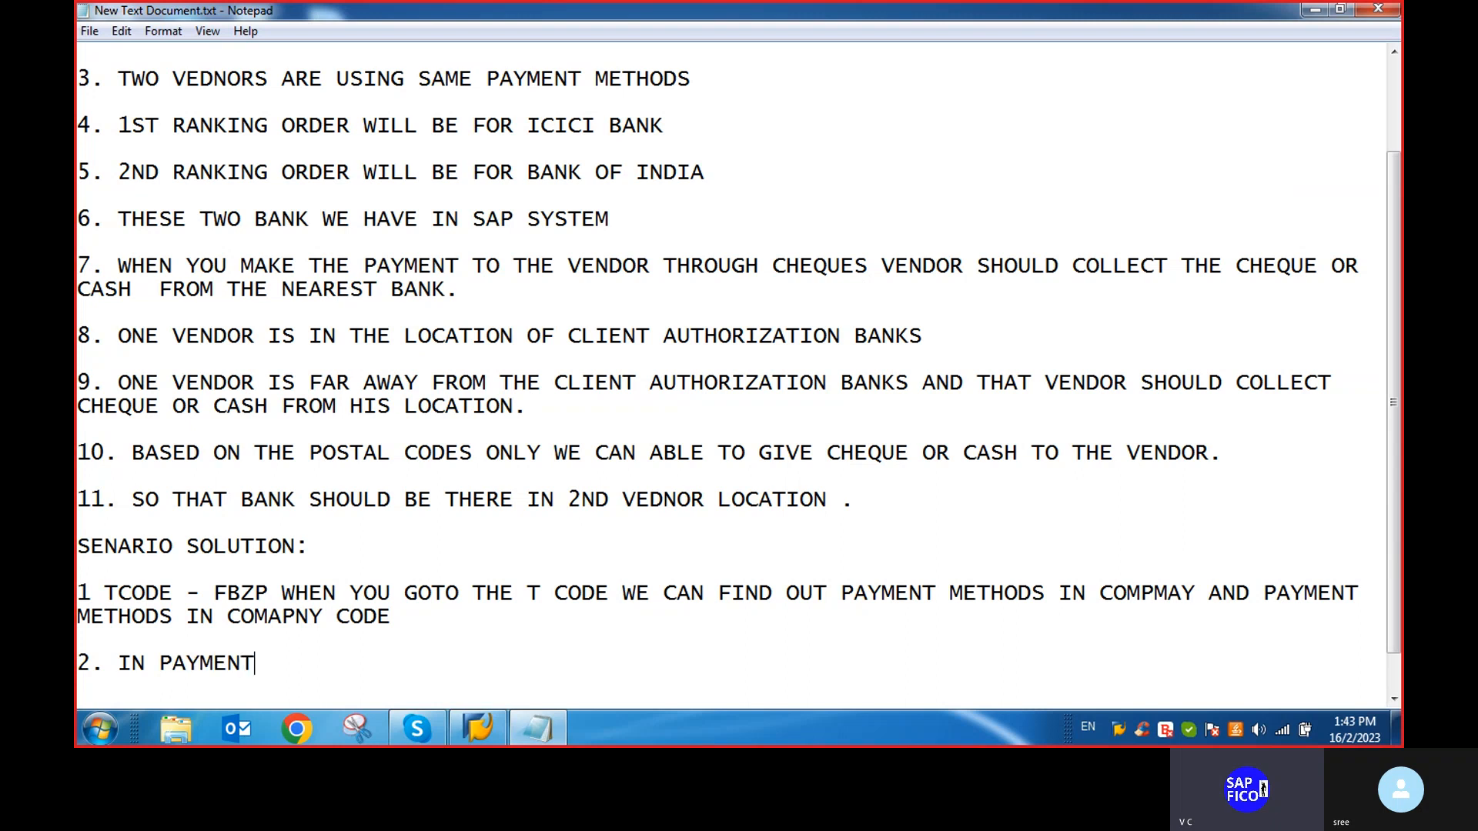
pyautogui.write(' METH')
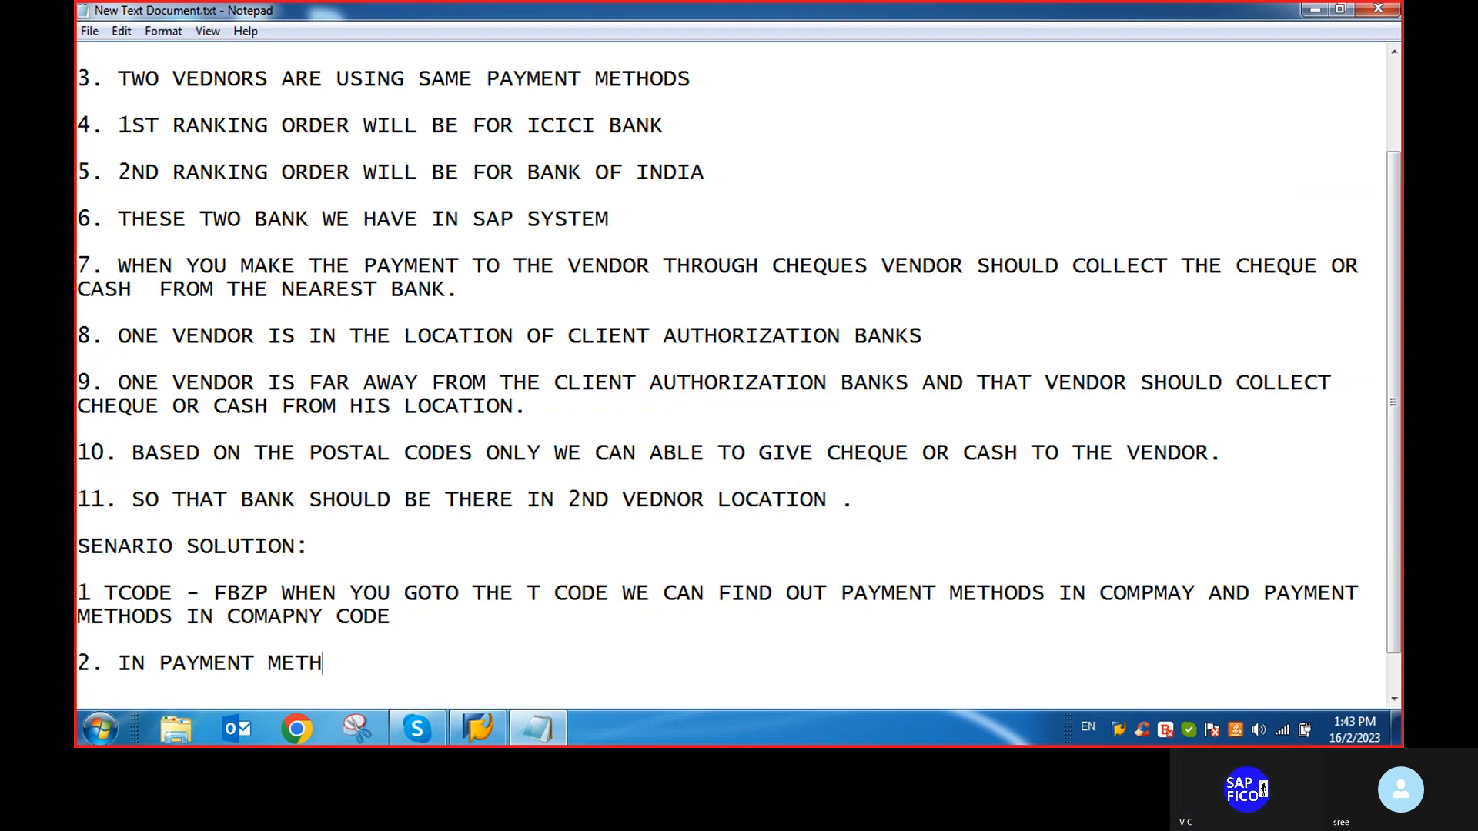
pyautogui.write('OD IN CO')
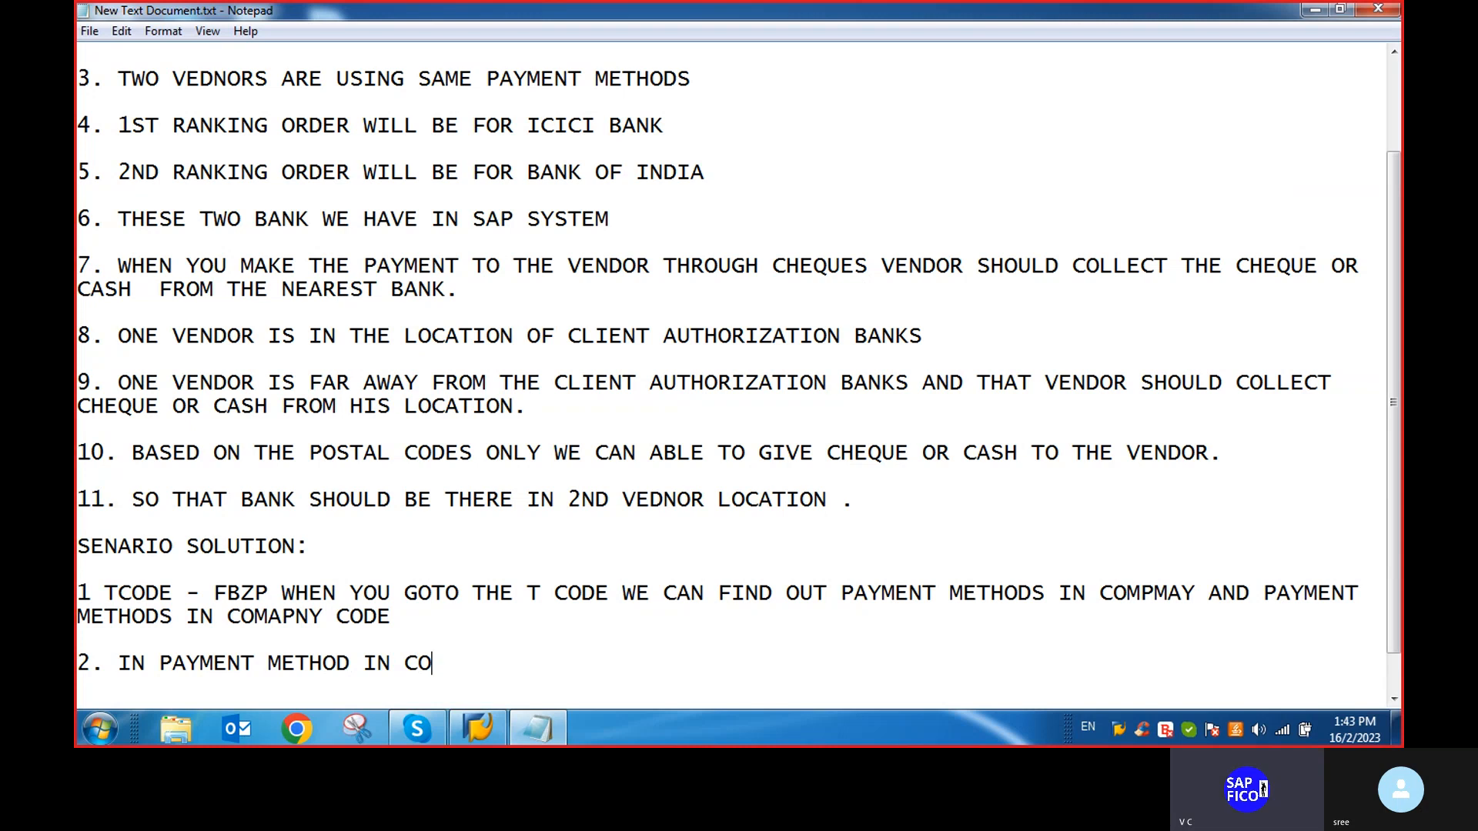
pyautogui.write('MPANY CODE')
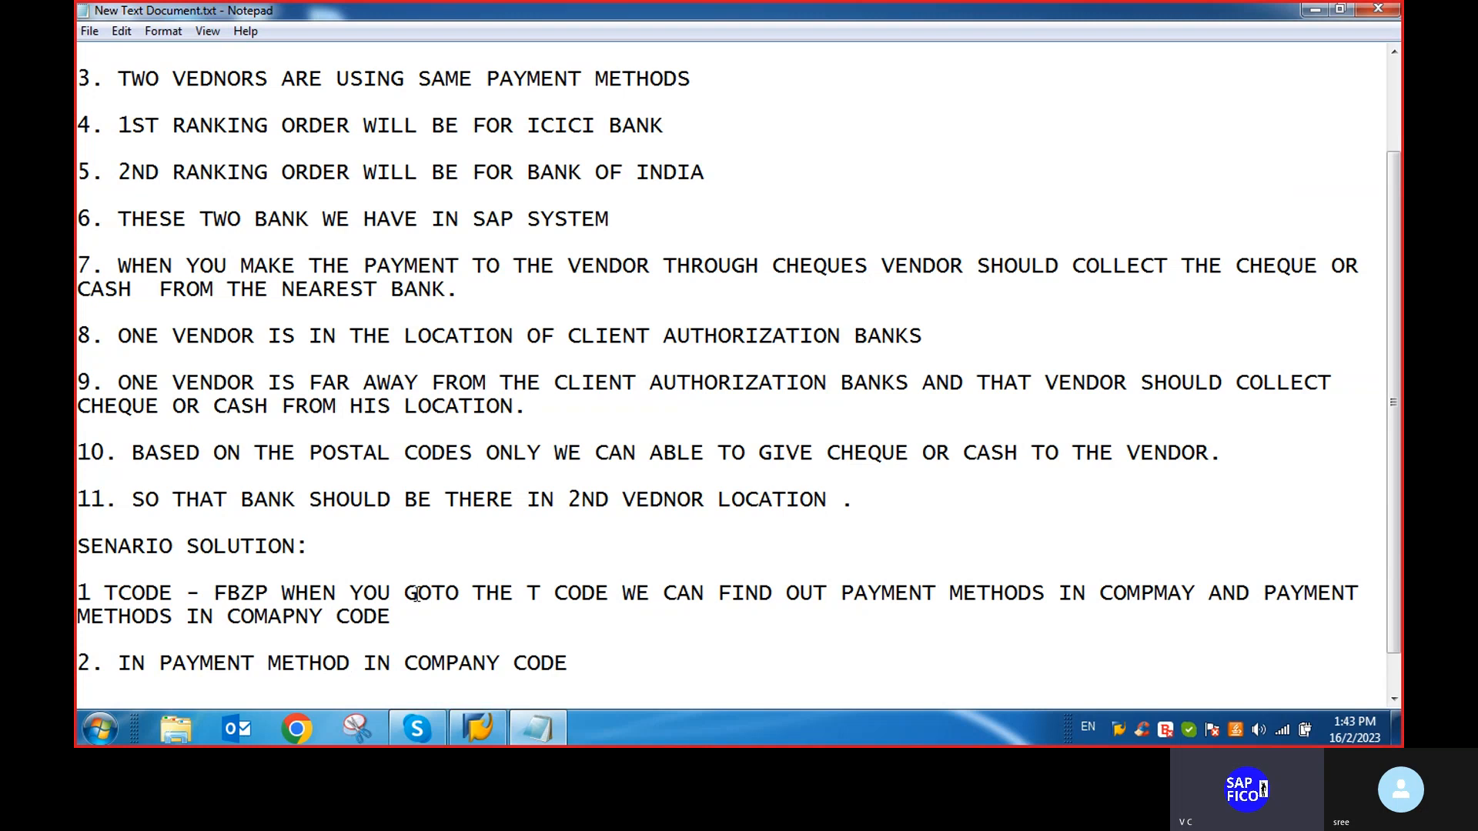
# Continue the second solution item with "UNDER THE BANK SELECTION CONTROL DATA WE WILL FIND THE"
pyautogui.write('UNDER THE ')
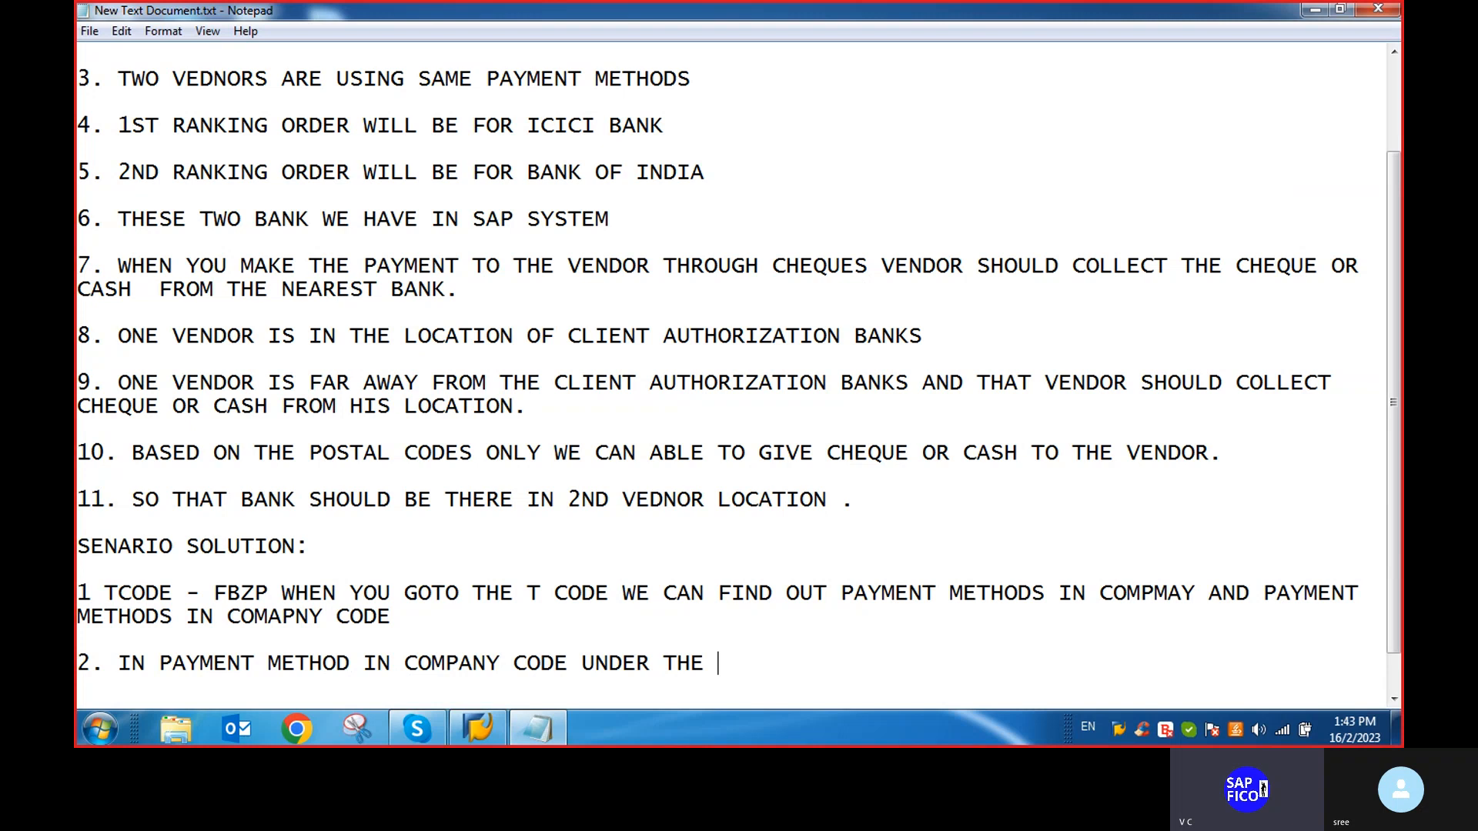
pyautogui.write('BANK SELECTION ')
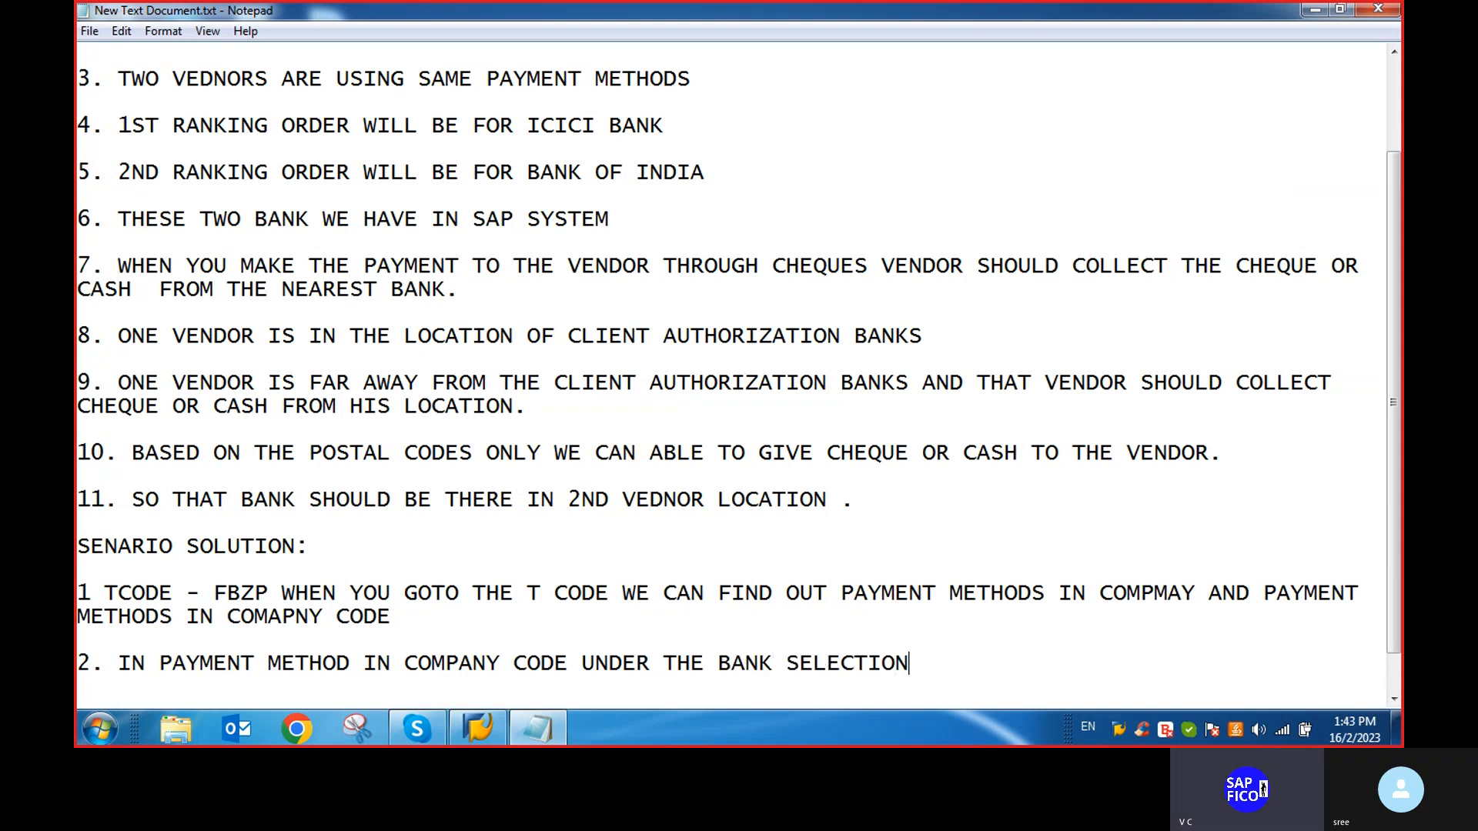
pyautogui.write('CONTROL')
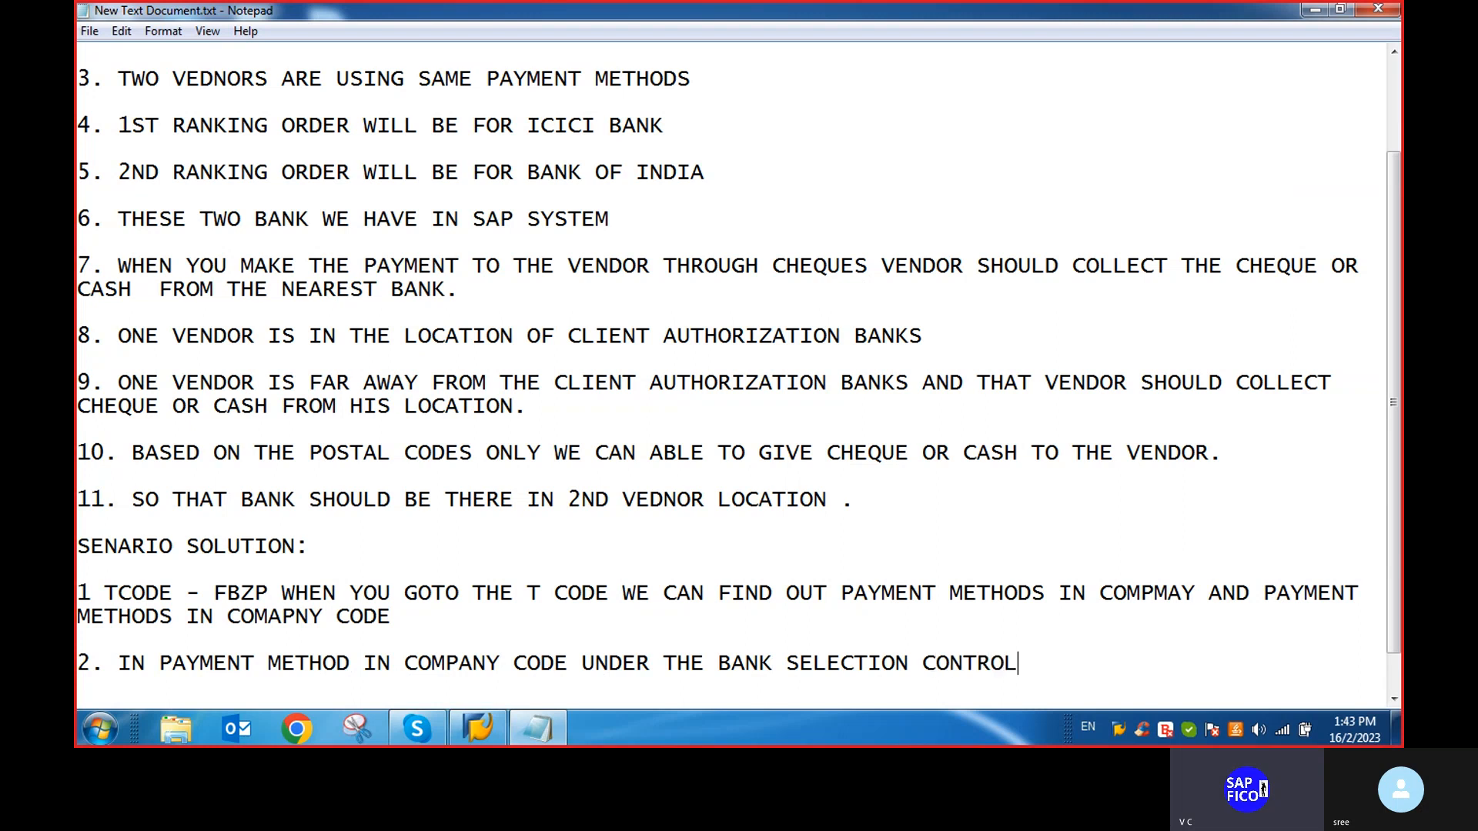
pyautogui.write(' DATA WE WILL ')
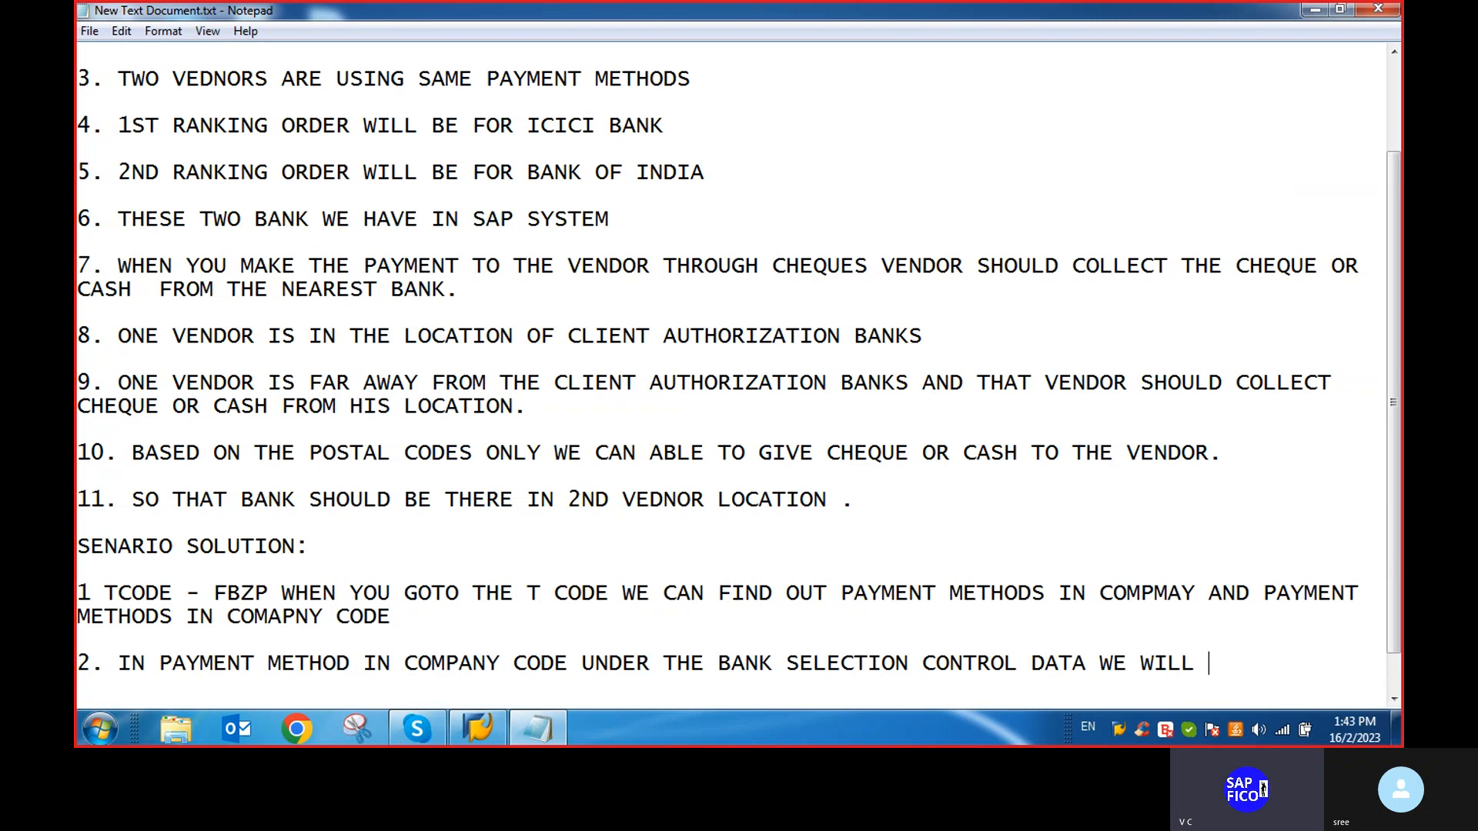
pyautogui.write('FIND THE')
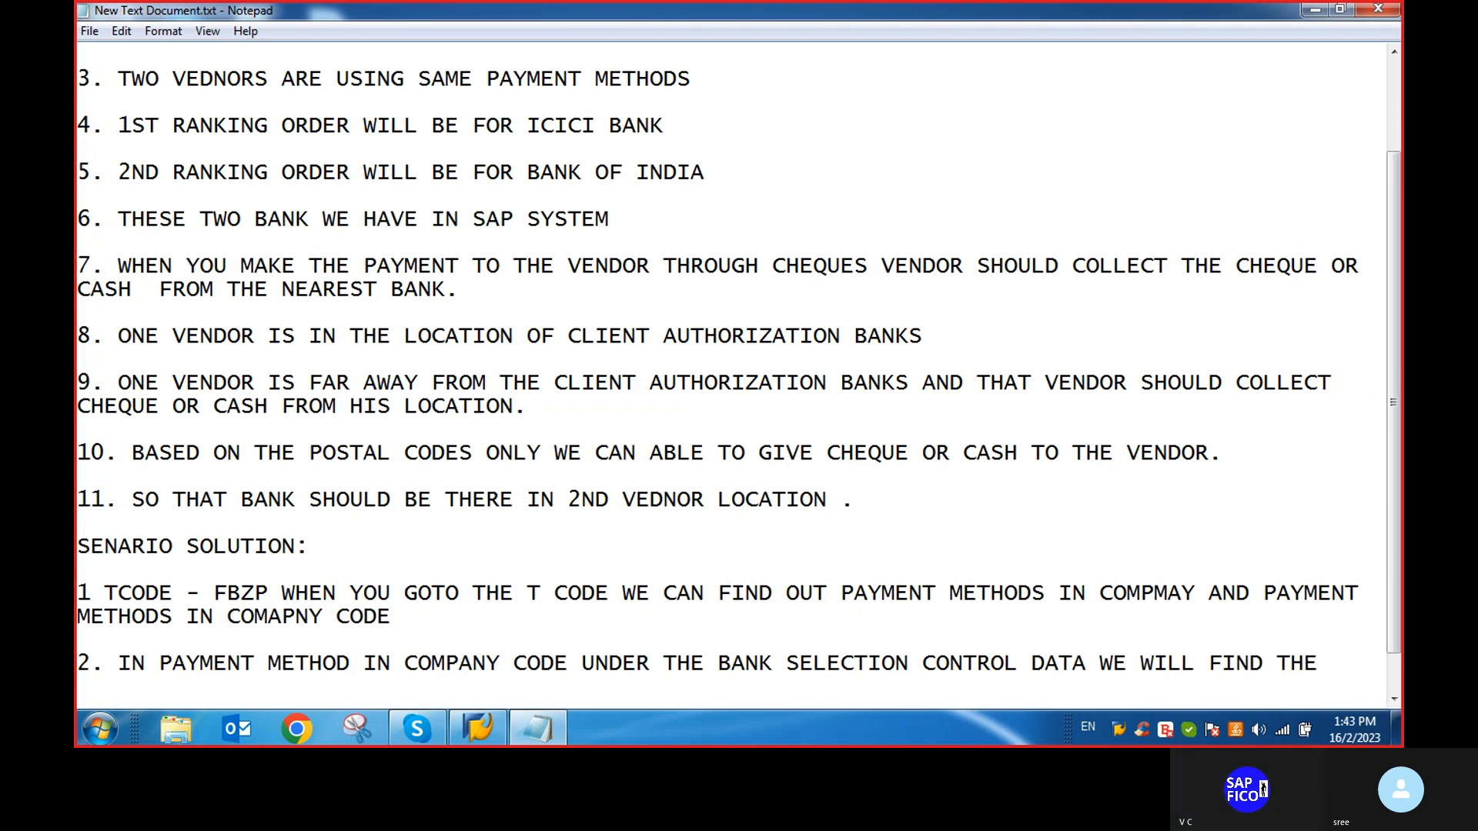
# Finish the second solution item with "OPTIMIZE THE POSTAL CODE .", replacing the ending of "OPTIMIZATION", and add a blank line
pyautogui.write(' OPTIMI')
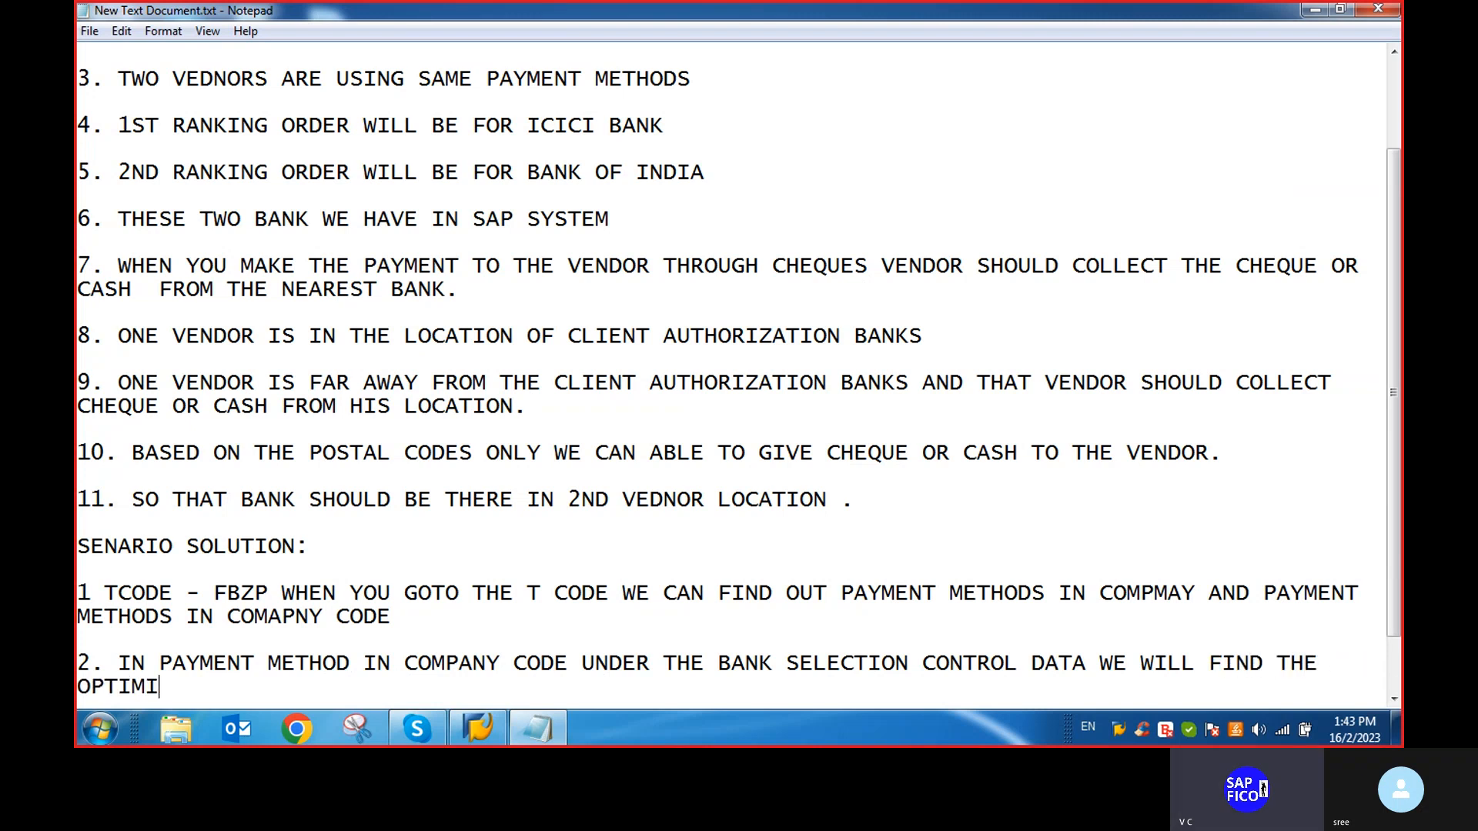
pyautogui.write('ZATIO')
pyautogui.write('N')
pyautogui.press('BackSpace')
pyautogui.press('BackSpace')
pyautogui.press('BackSpace')
pyautogui.press('BackSpace')
pyautogui.press('BackSpace')
pyautogui.write('E THE POSTA')
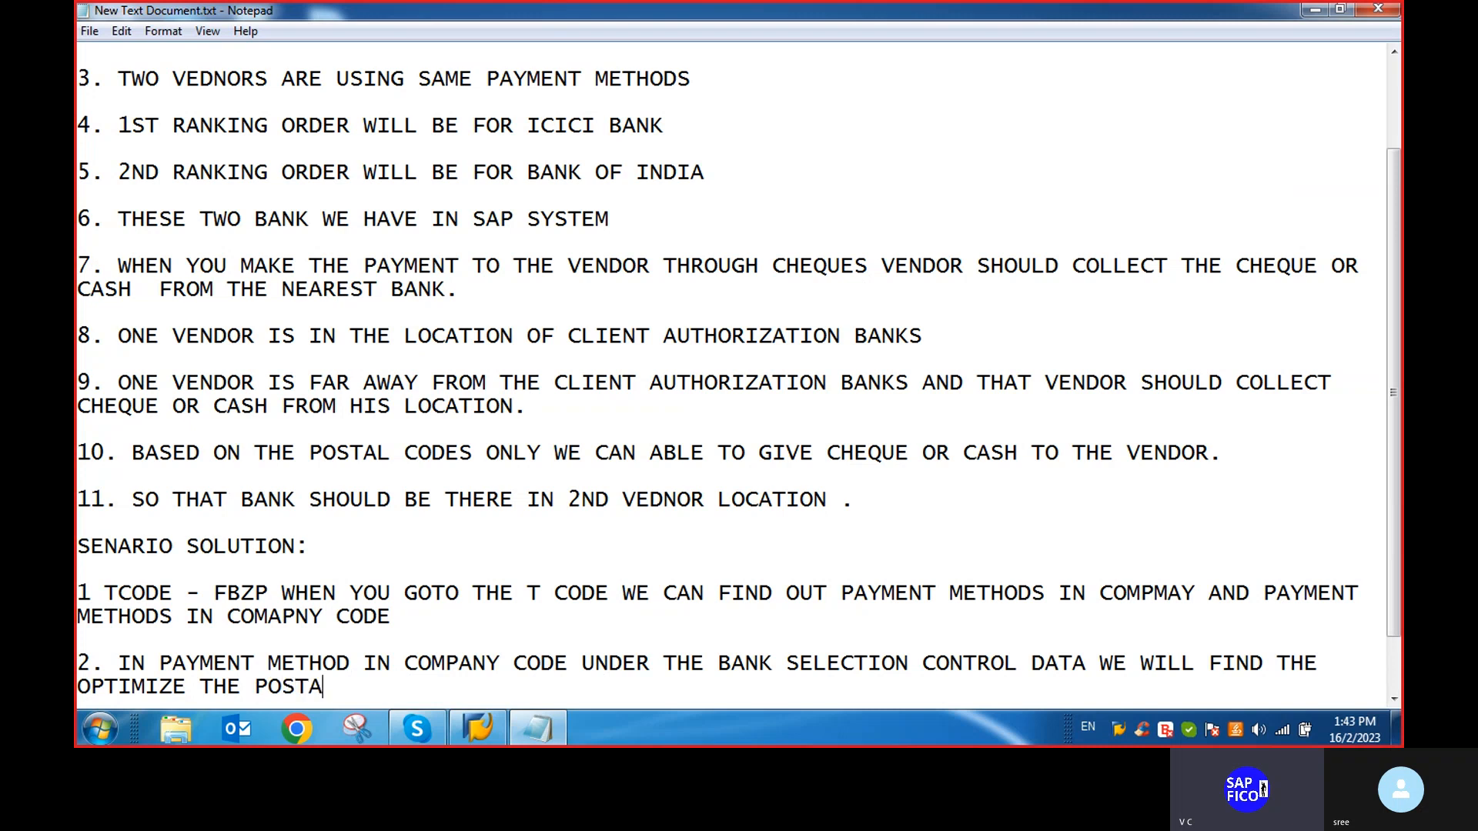
pyautogui.write('L CODE')
pyautogui.press('Return')
pyautogui.press('Return')
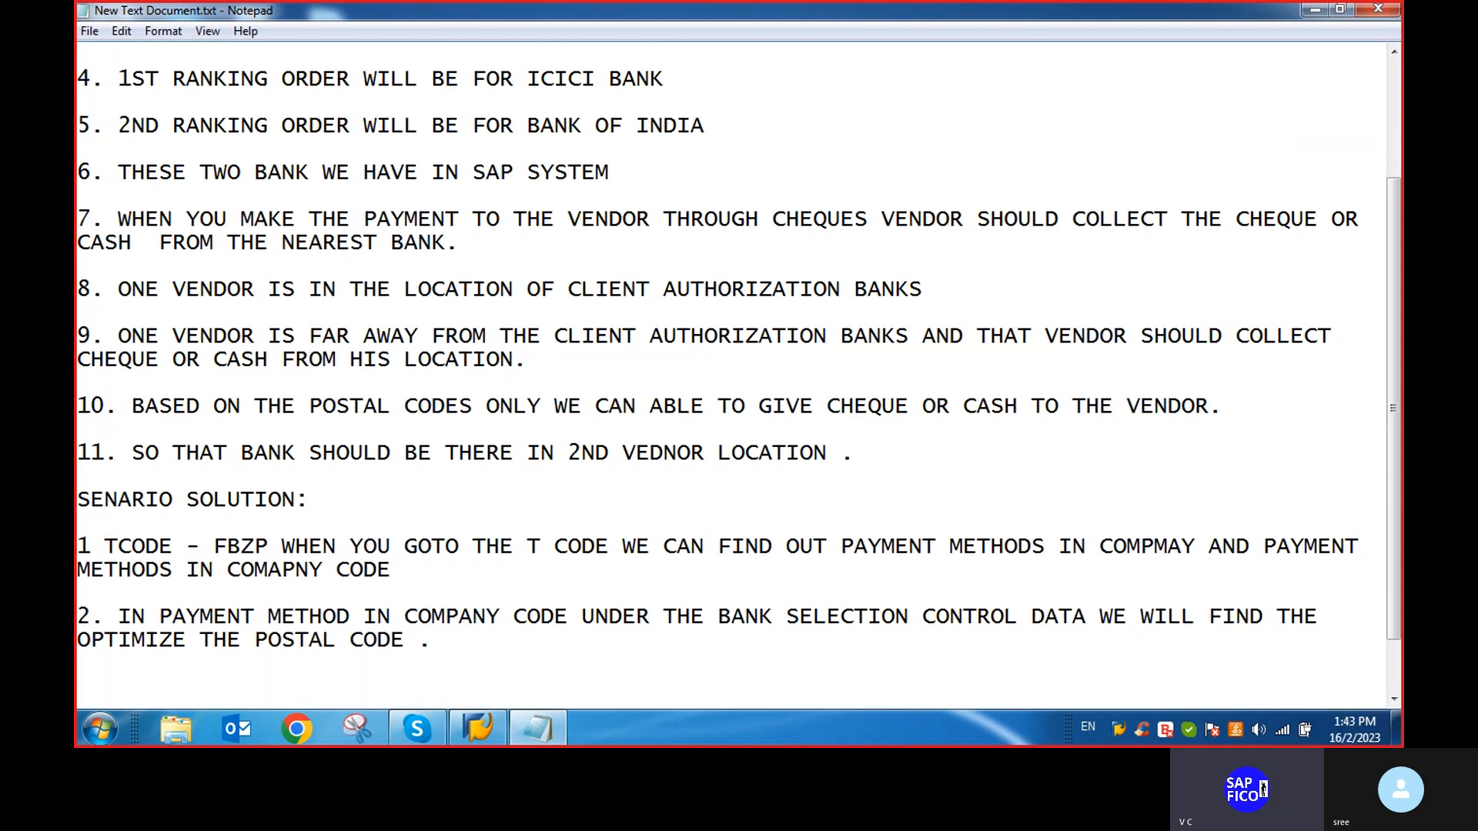
pyautogui.write('3. IN THIS')
pyautogui.press('BackSpace')
pyautogui.press('BackSpace')
pyautogui.press('BackSpace')
pyautogui.press('BackSpace')
pyautogui.press('BackSpace')
pyautogui.press('BackSpace')
pyautogui.press('BackSpace')
pyautogui.press('BackSpace')
pyautogui.press('BackSpace')
pyautogui.press('BackSpace')
# Save the scenario notes and switch to SAP Logon
pyautogui.click(85, 31)
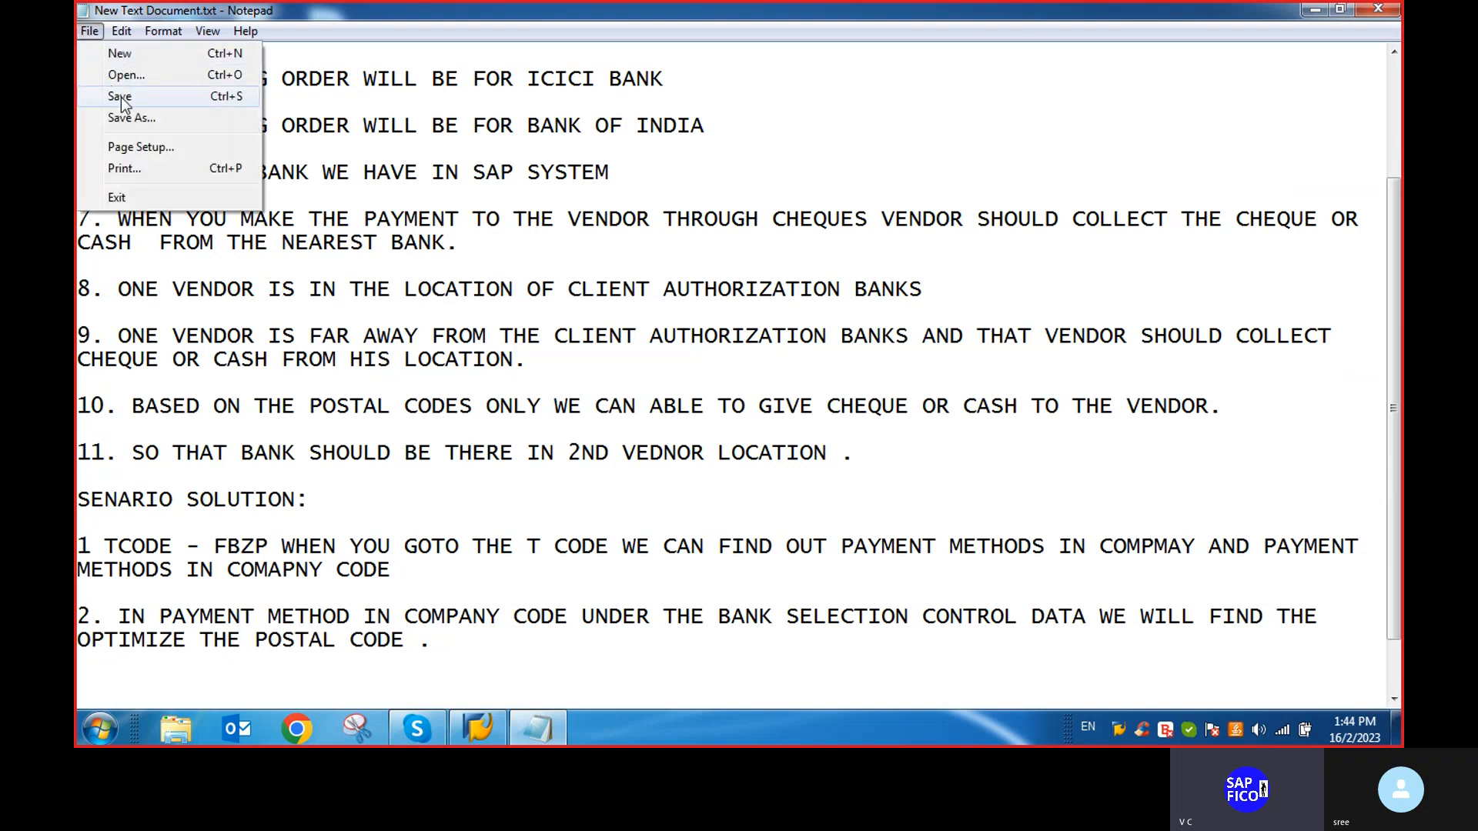
pyautogui.click(119, 97)
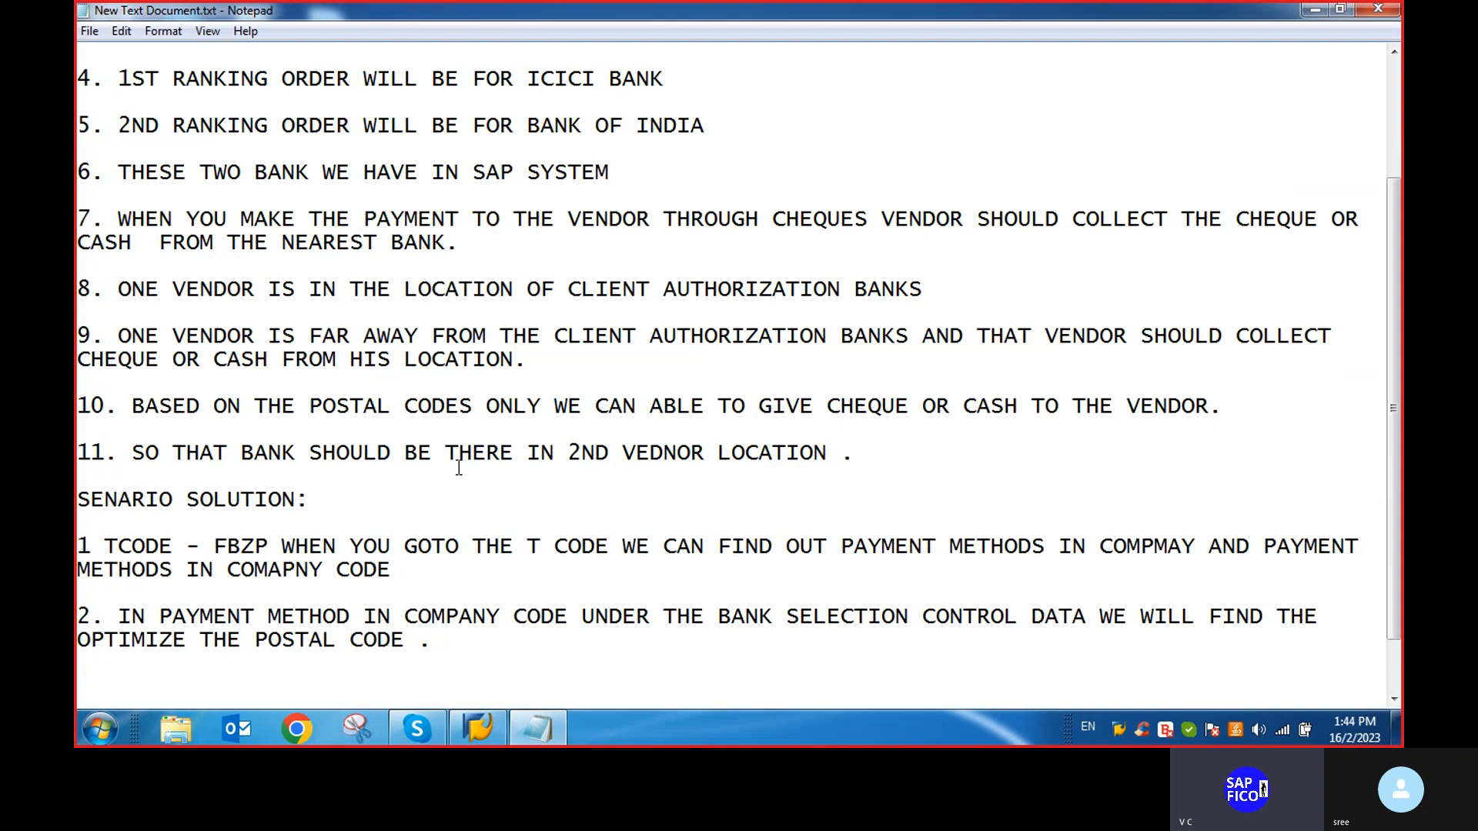
pyautogui.click(467, 725)
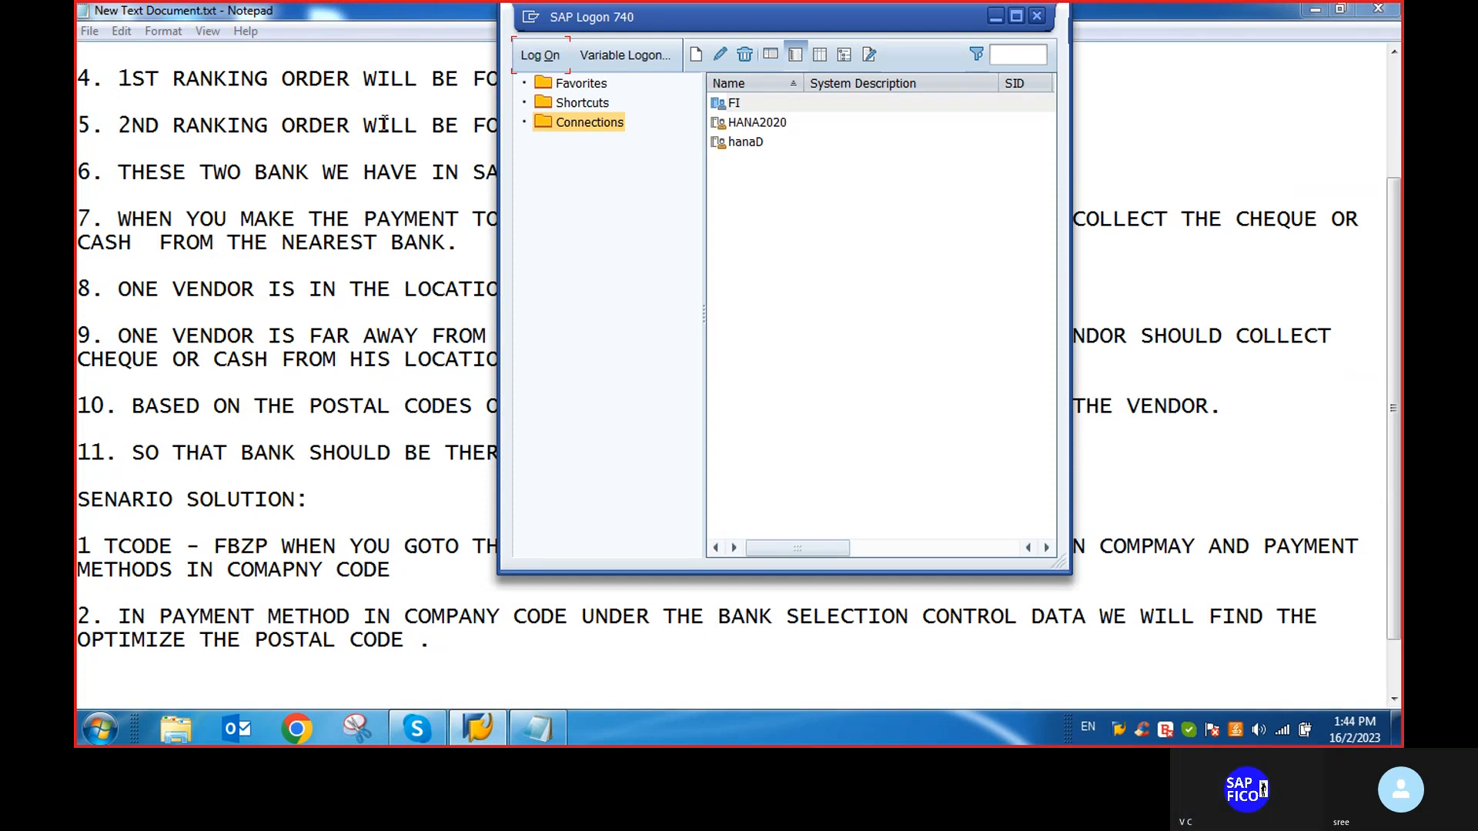
# Log on to SAP client 800 with the saved user ID and the account password
pyautogui.write('2')
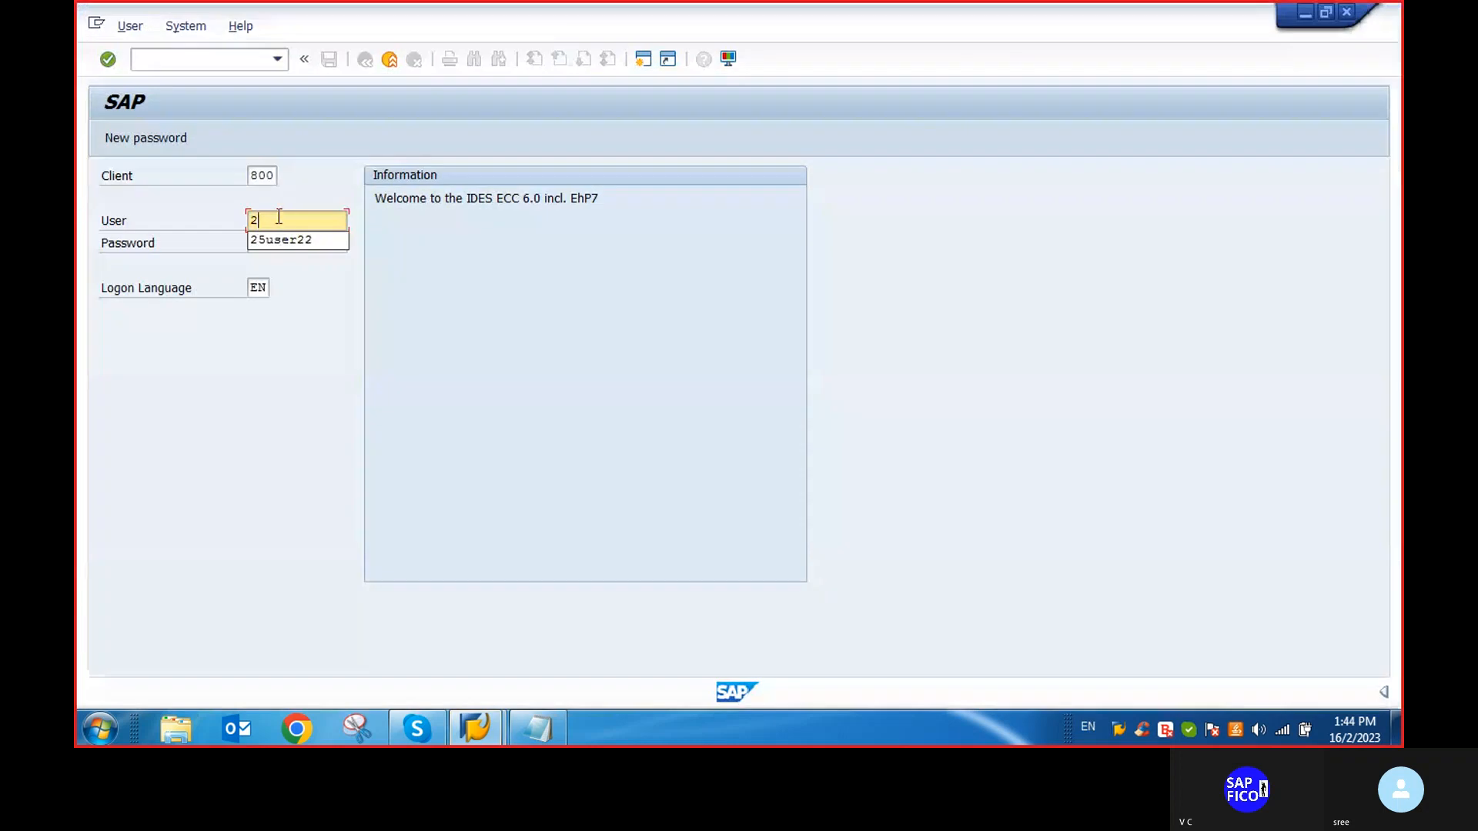
pyautogui.click(279, 239)
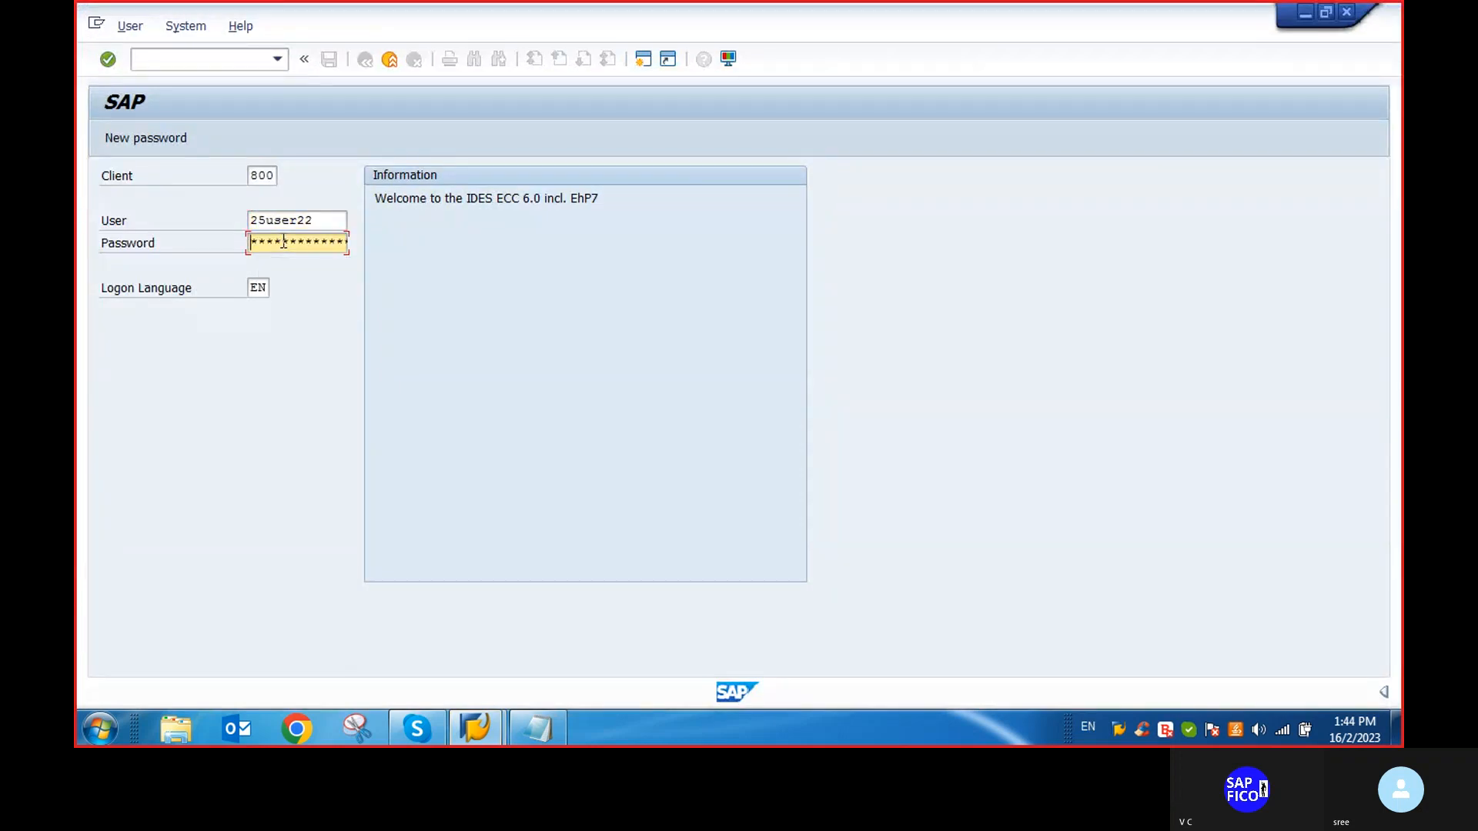
pyautogui.write('*******')
pyautogui.press('Return')
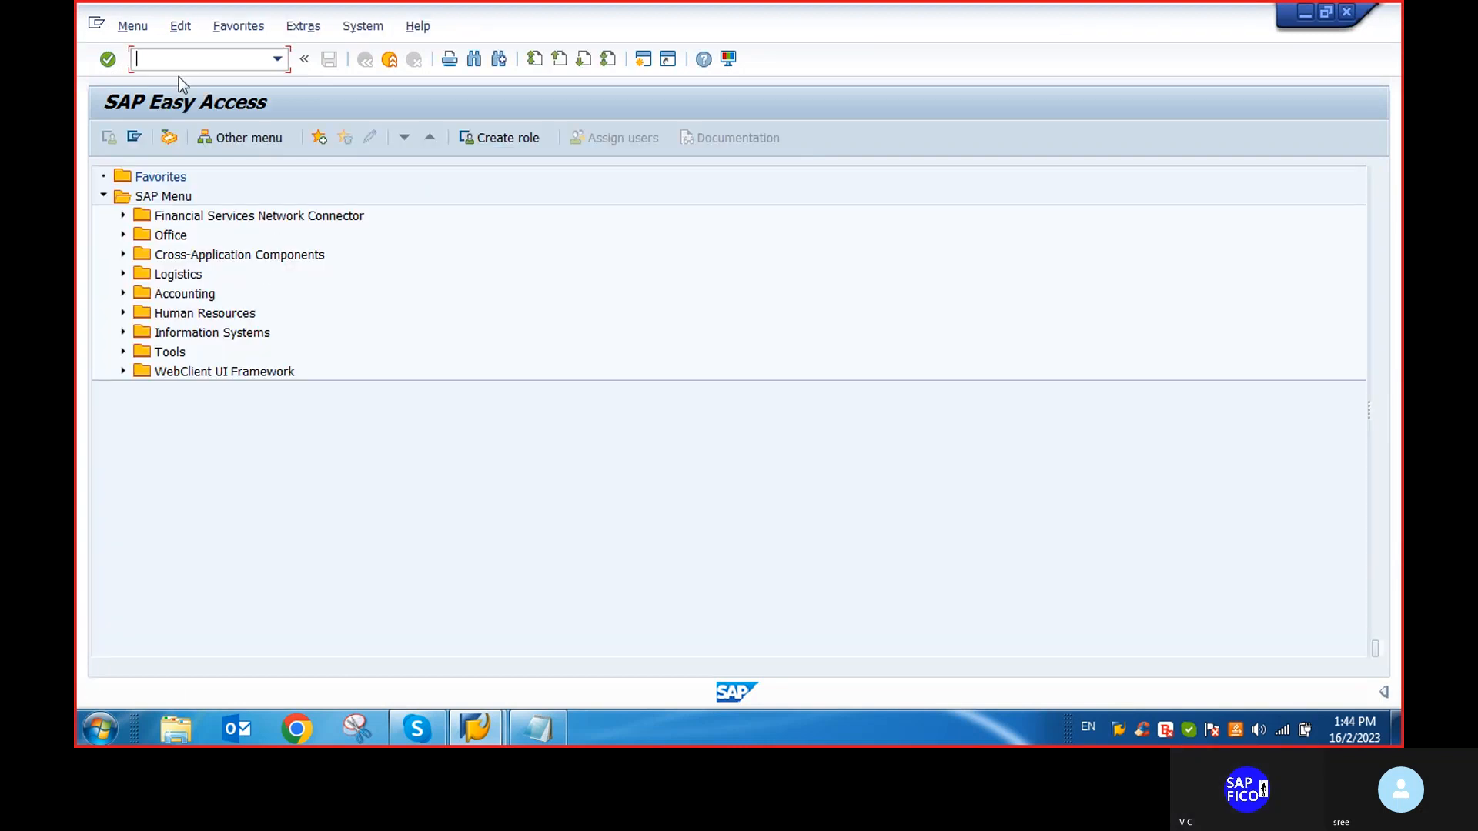
# Start transaction FS00, expand the Current assets,loans&adv group and select the AXIS BANK A/C entry
pyautogui.write('fs00')
pyautogui.press('Return')
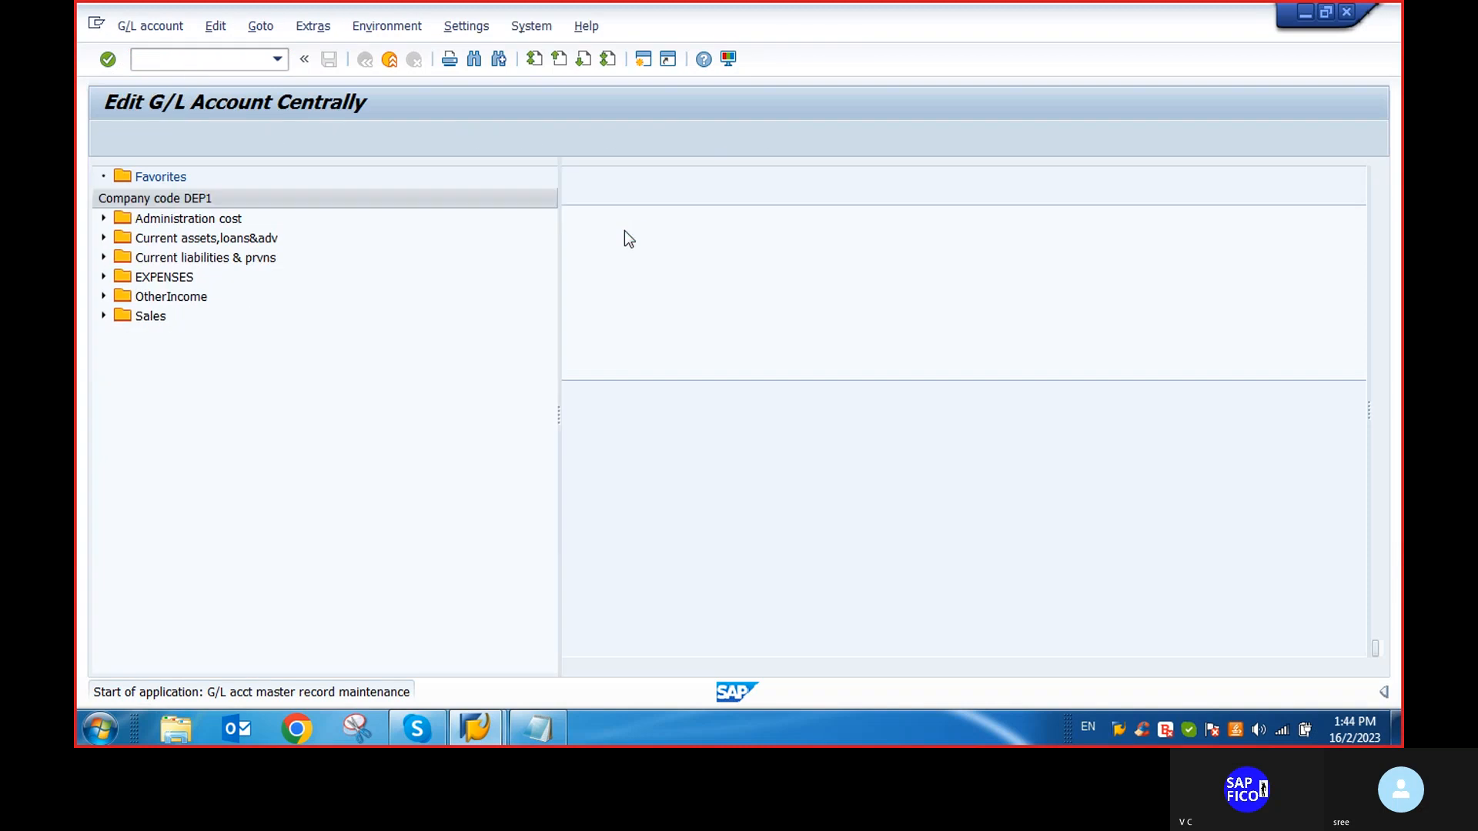
pyautogui.click(103, 238)
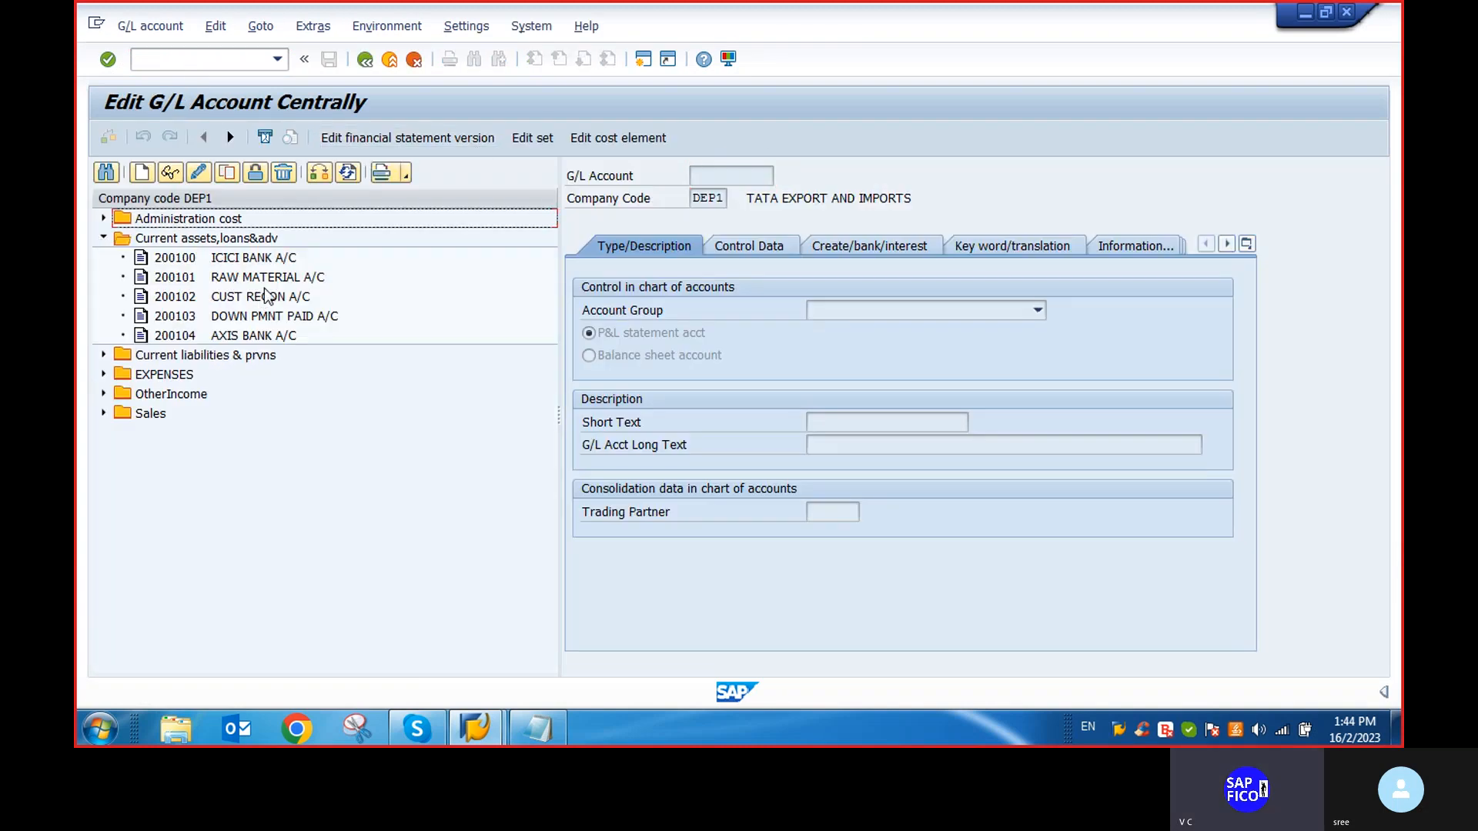
pyautogui.click(266, 337)
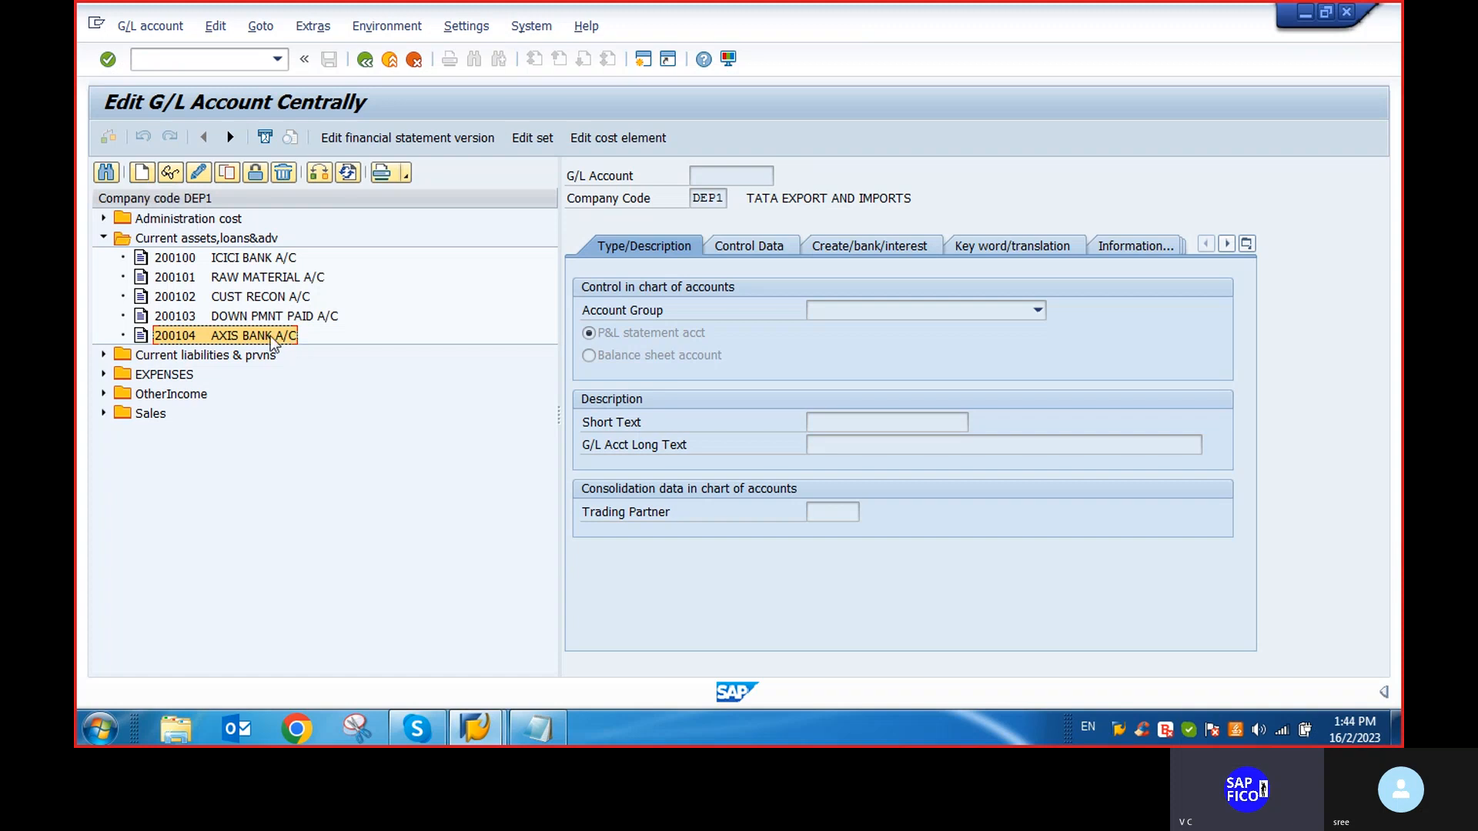
# Start creating G/L account 200105 in company code DEP1, moving the creation dialog clear of the account list
pyautogui.click(149, 173)
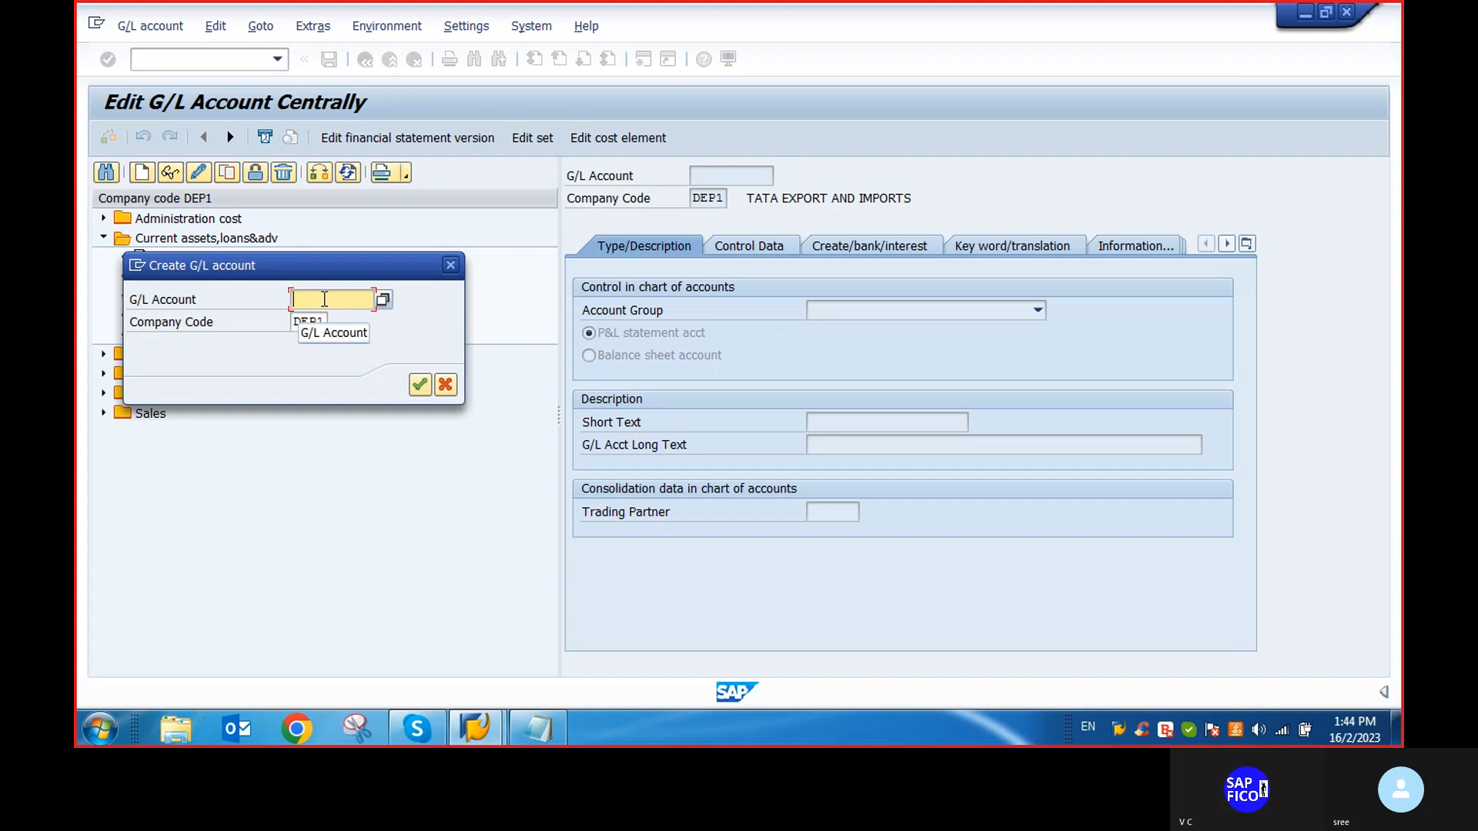
pyautogui.moveTo(319, 263); pyautogui.dragTo(324, 386)
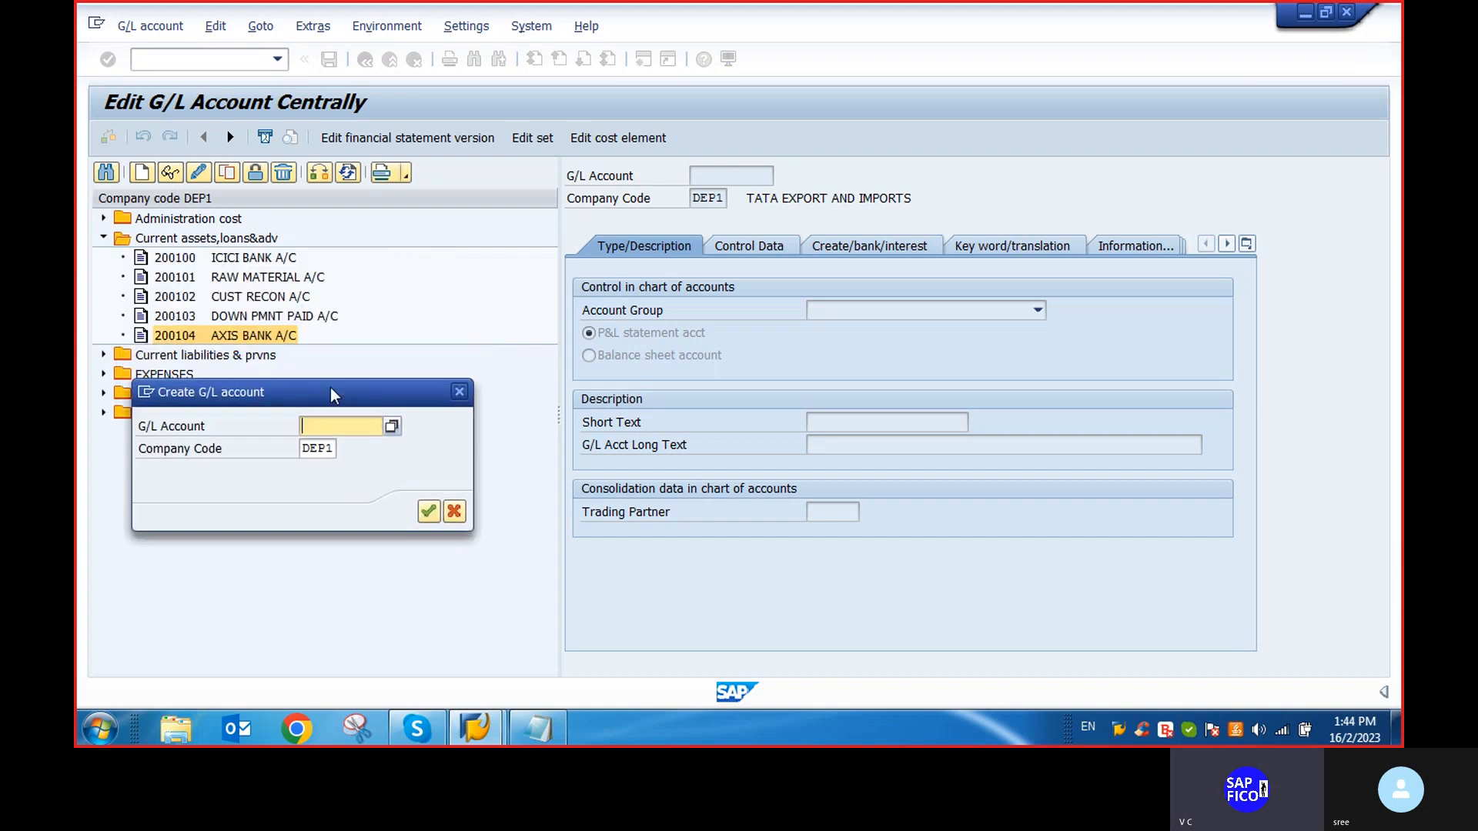
pyautogui.write('200105')
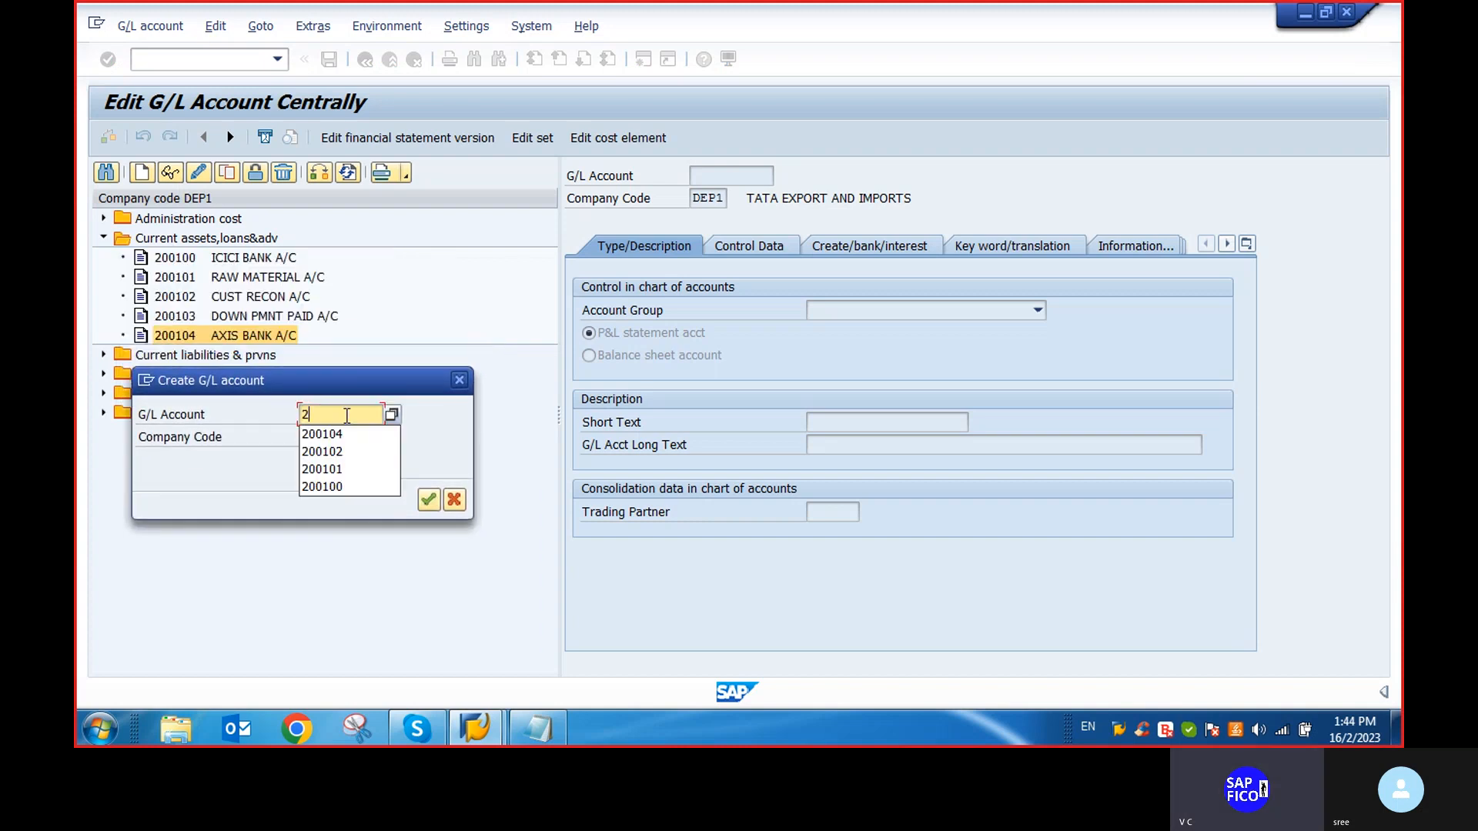
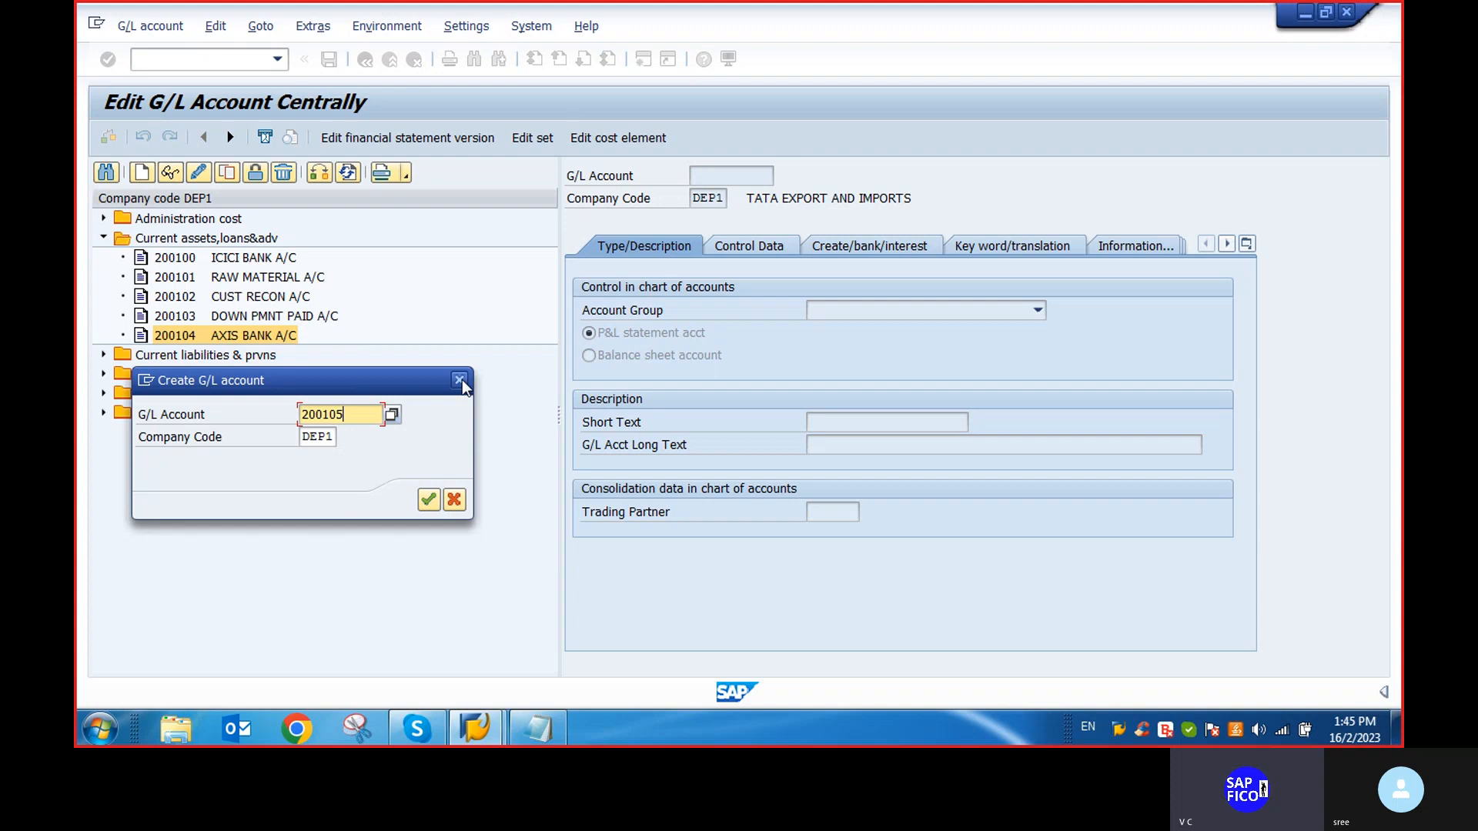
pyautogui.click(426, 499)
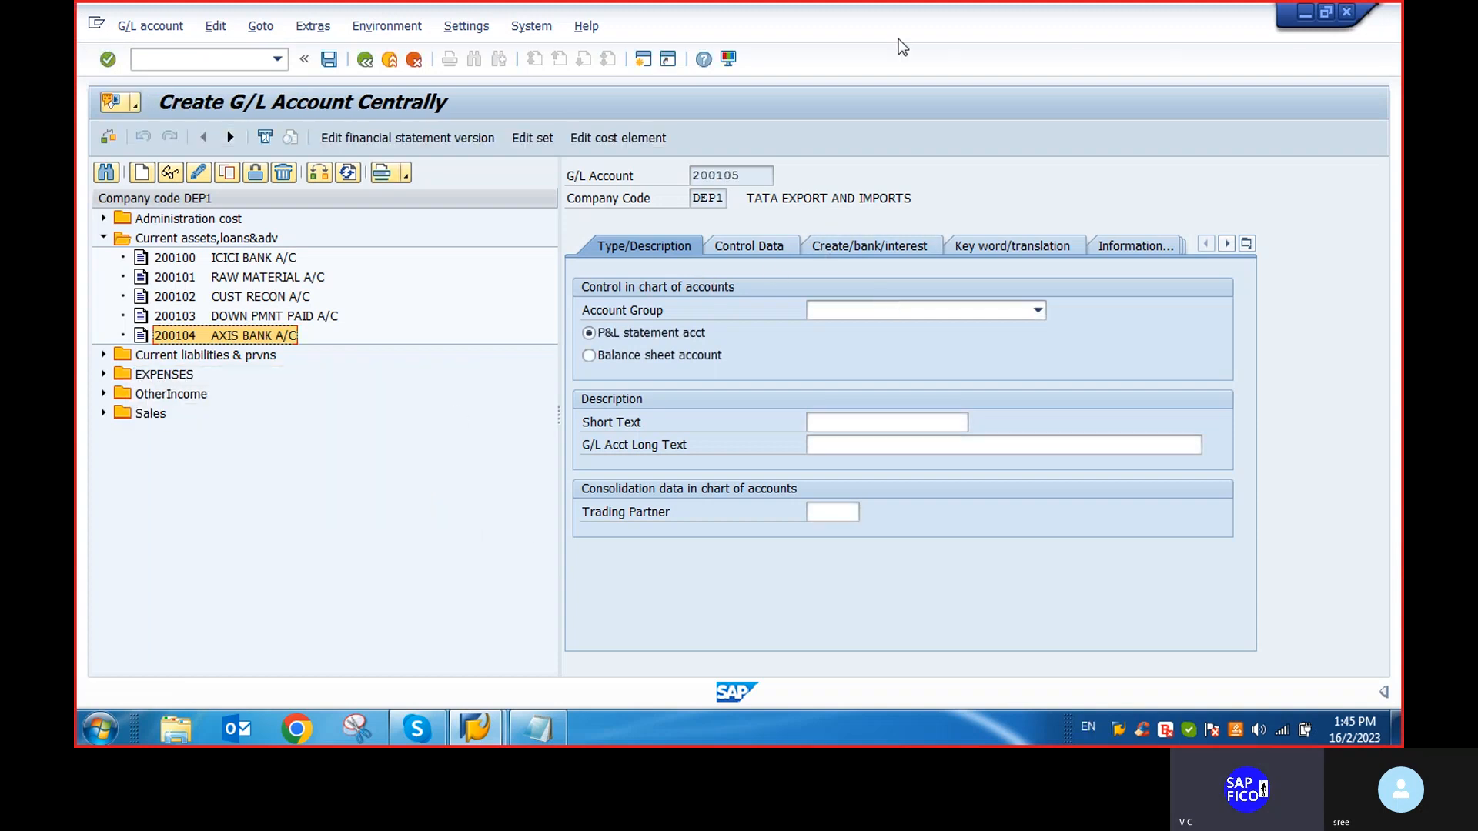
# Assign the new G/L account to the Current assets,loans&adv account group as a balance sheet account
pyautogui.click(1038, 311)
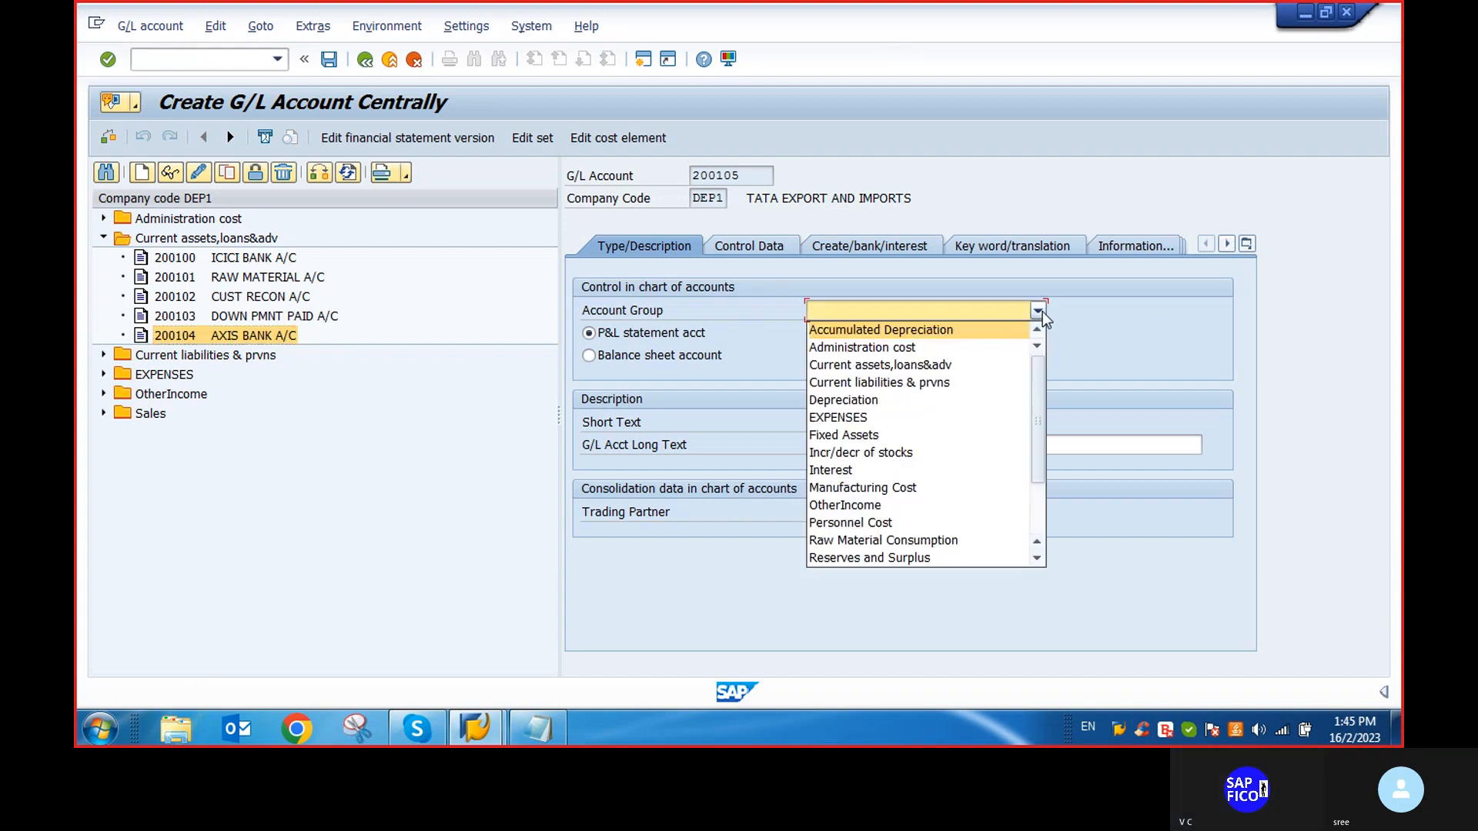
pyautogui.click(847, 372)
pyautogui.click(589, 356)
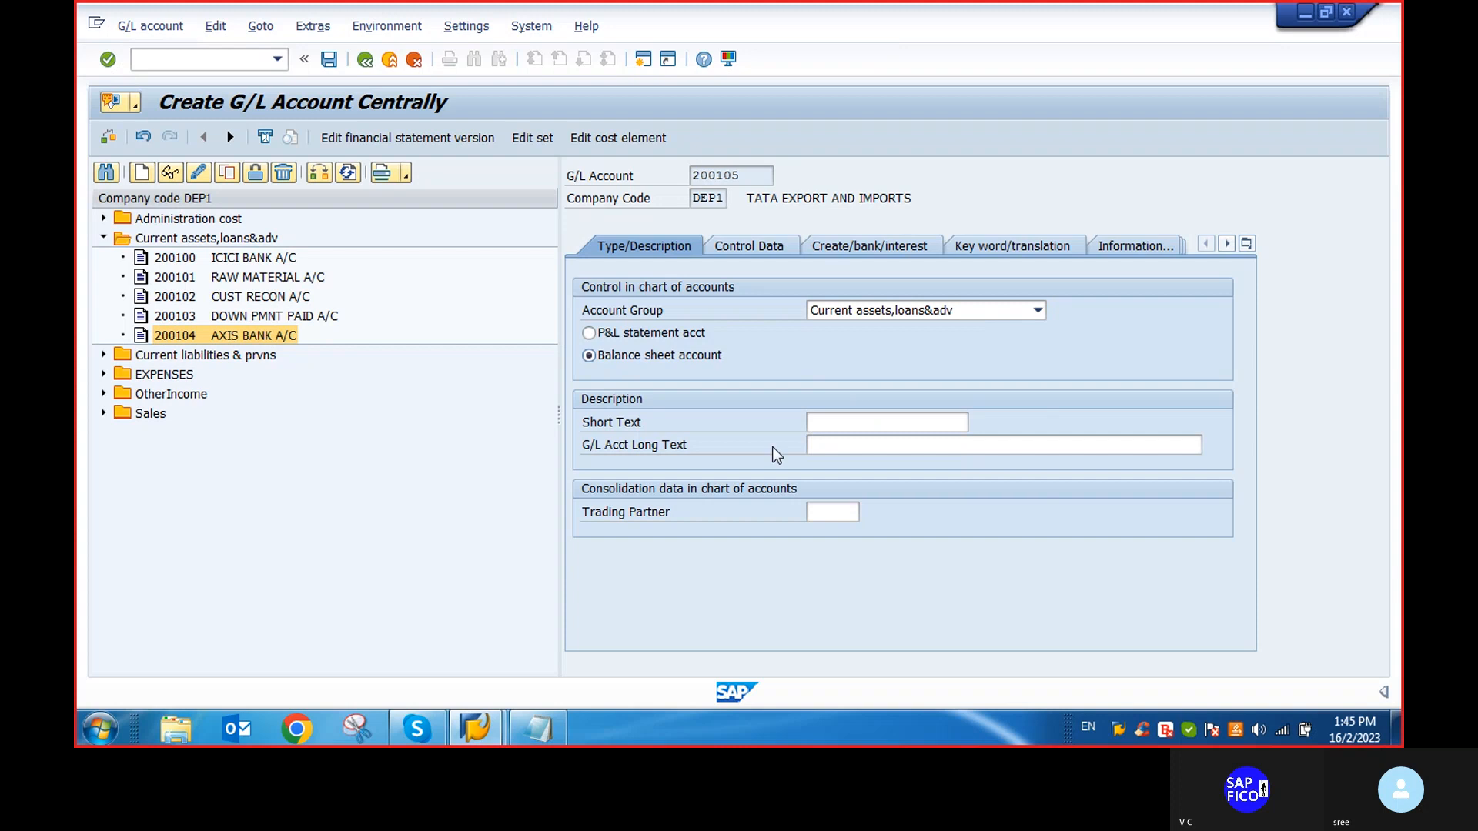
# Enter "BANK OF INDIA A/C" in capitals as the G/L account's short text
pyautogui.click(842, 427)
pyautogui.write('b')
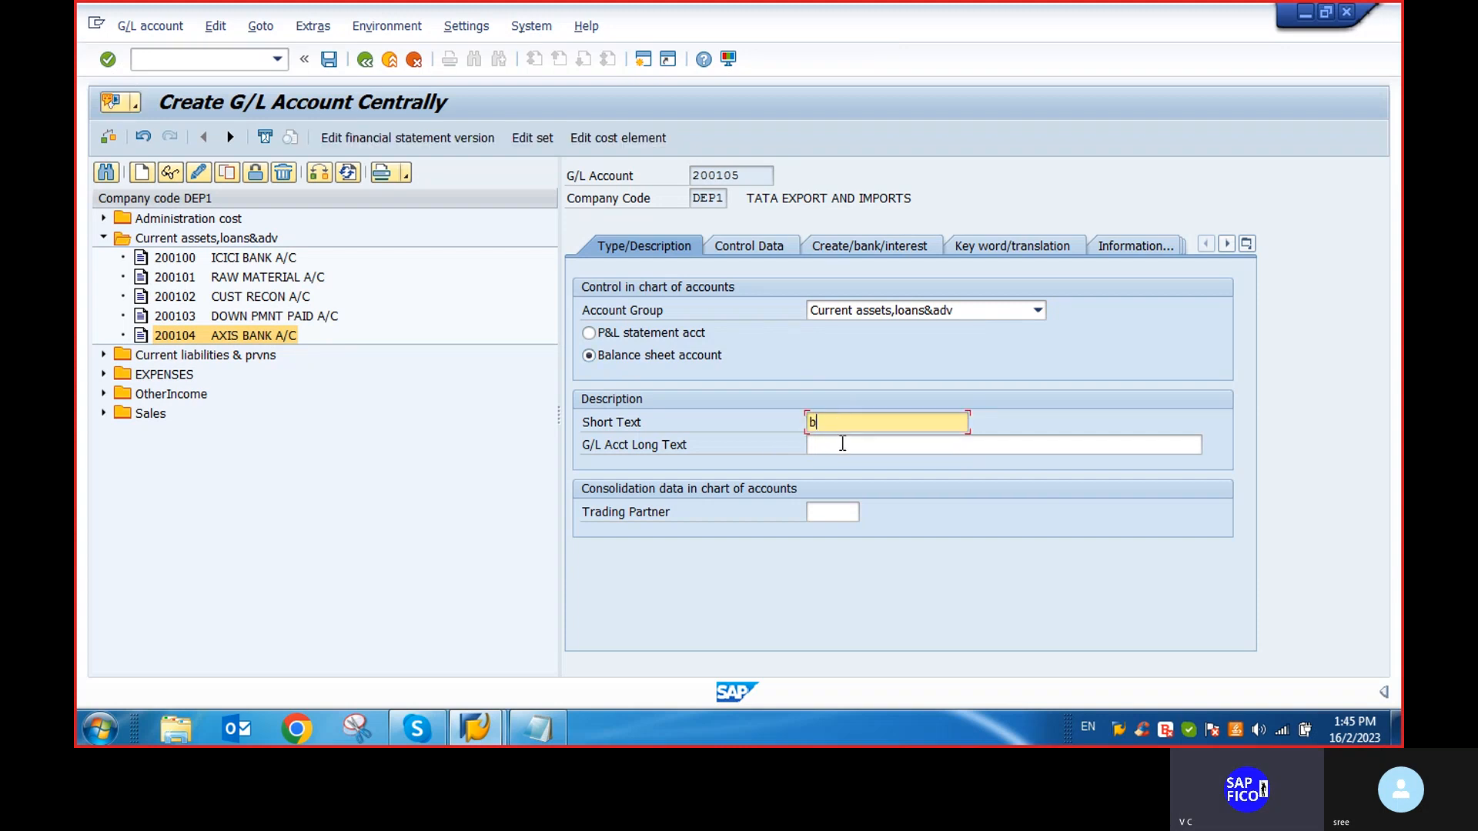
pyautogui.write('ank')
pyautogui.press('BackSpace')
pyautogui.press('BackSpace')
pyautogui.press('BackSpace')
pyautogui.press('BackSpace')
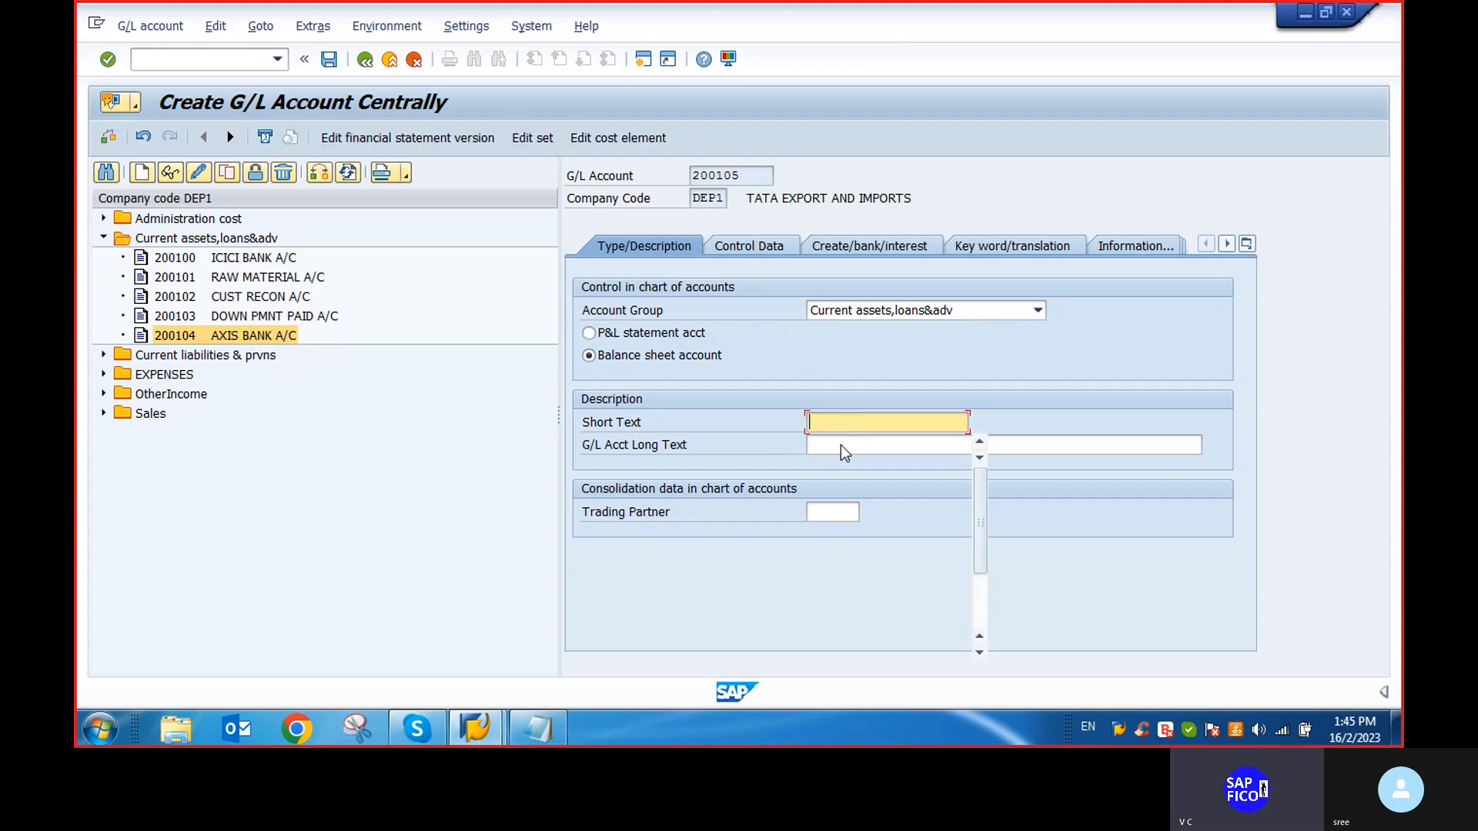
pyautogui.write('BANK')
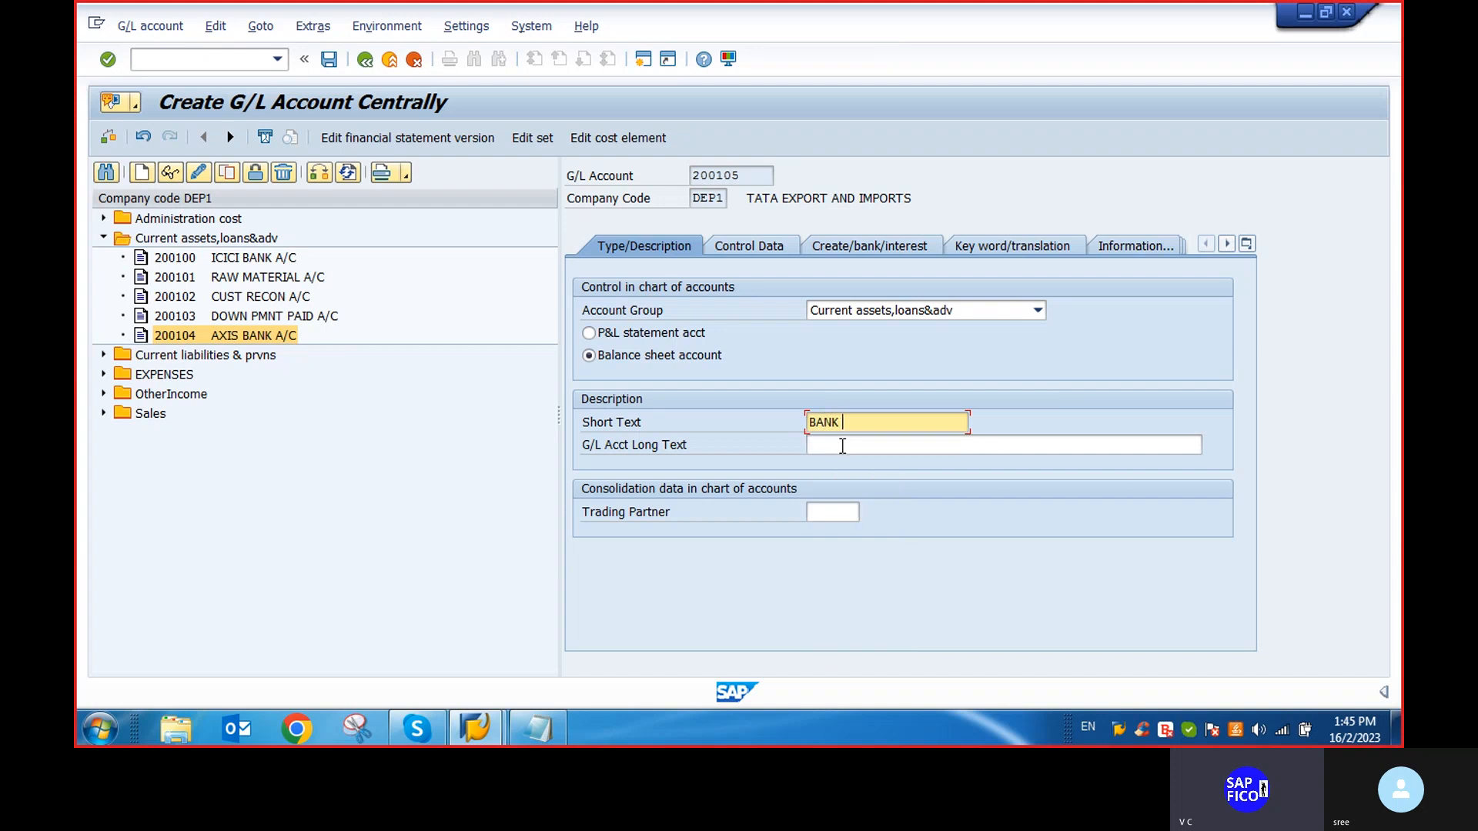
pyautogui.write(' OF INDIA A/C')
# Copy the short text "BANK OF INDIA A/C" into the G/L account long text
pyautogui.click(843, 446)
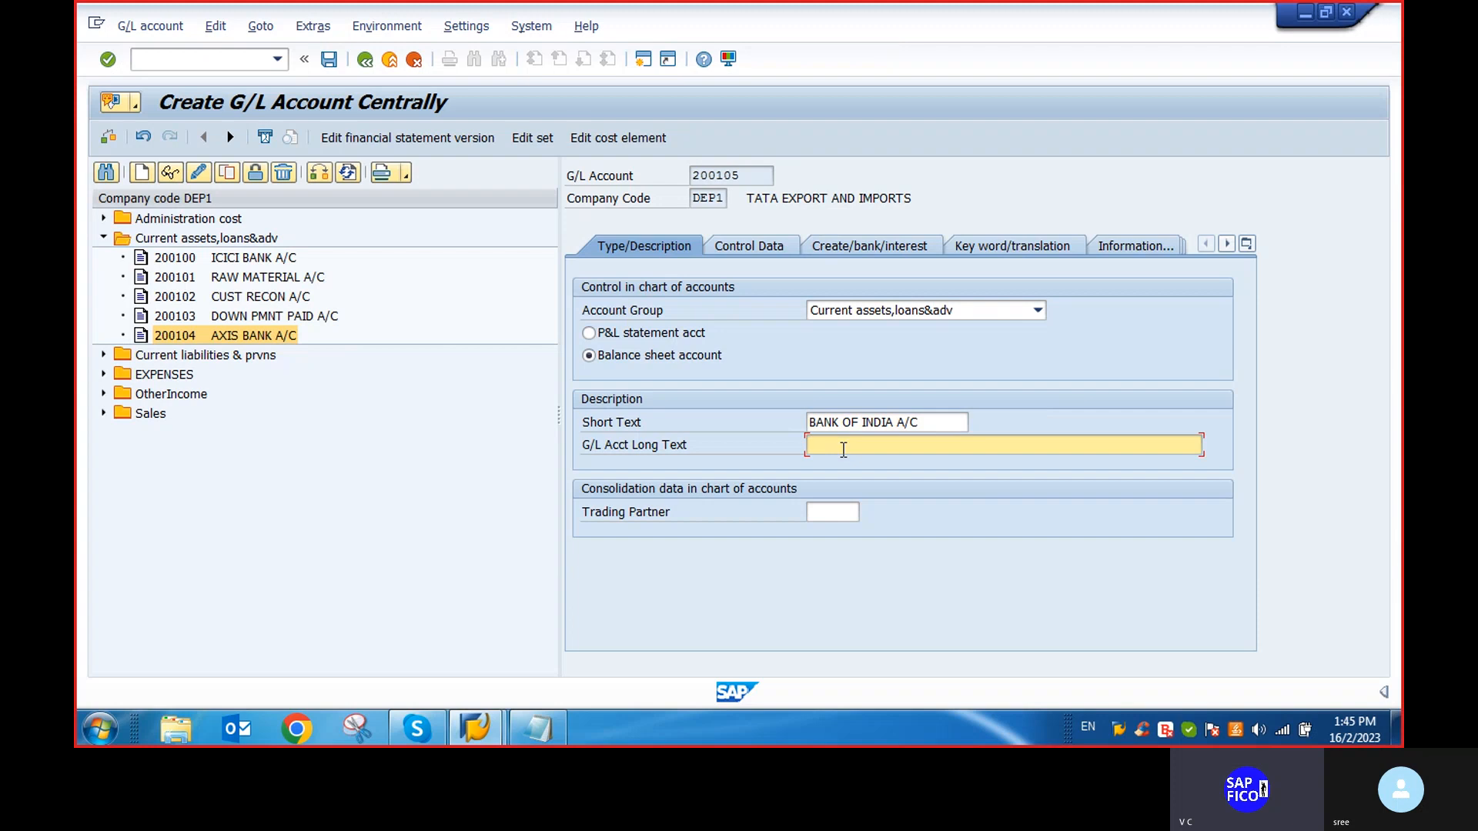
pyautogui.moveTo(920, 422); pyautogui.dragTo(808, 422)
pyautogui.hotkey('ctrl', 'c')
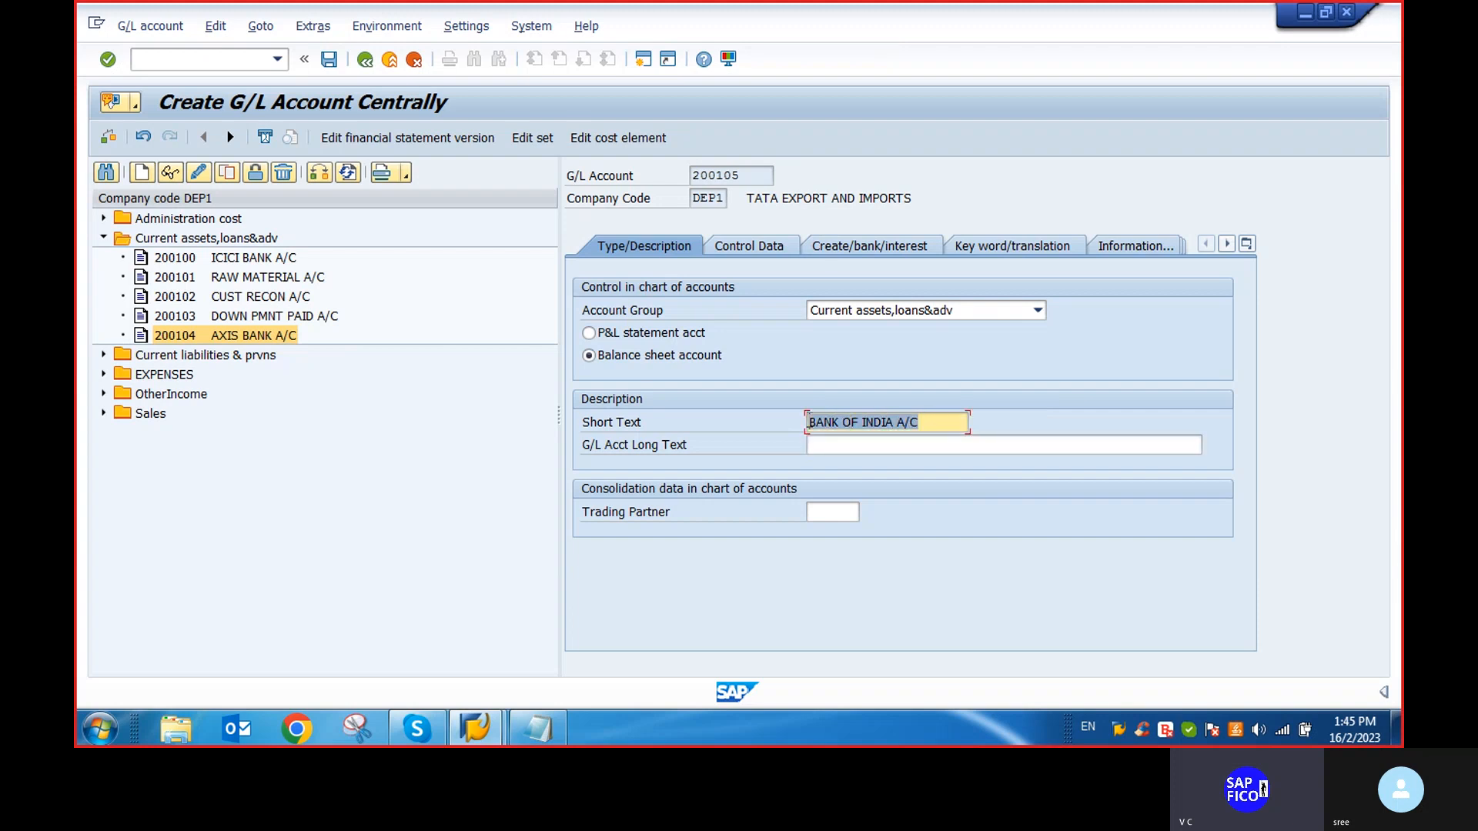
pyautogui.click(830, 441)
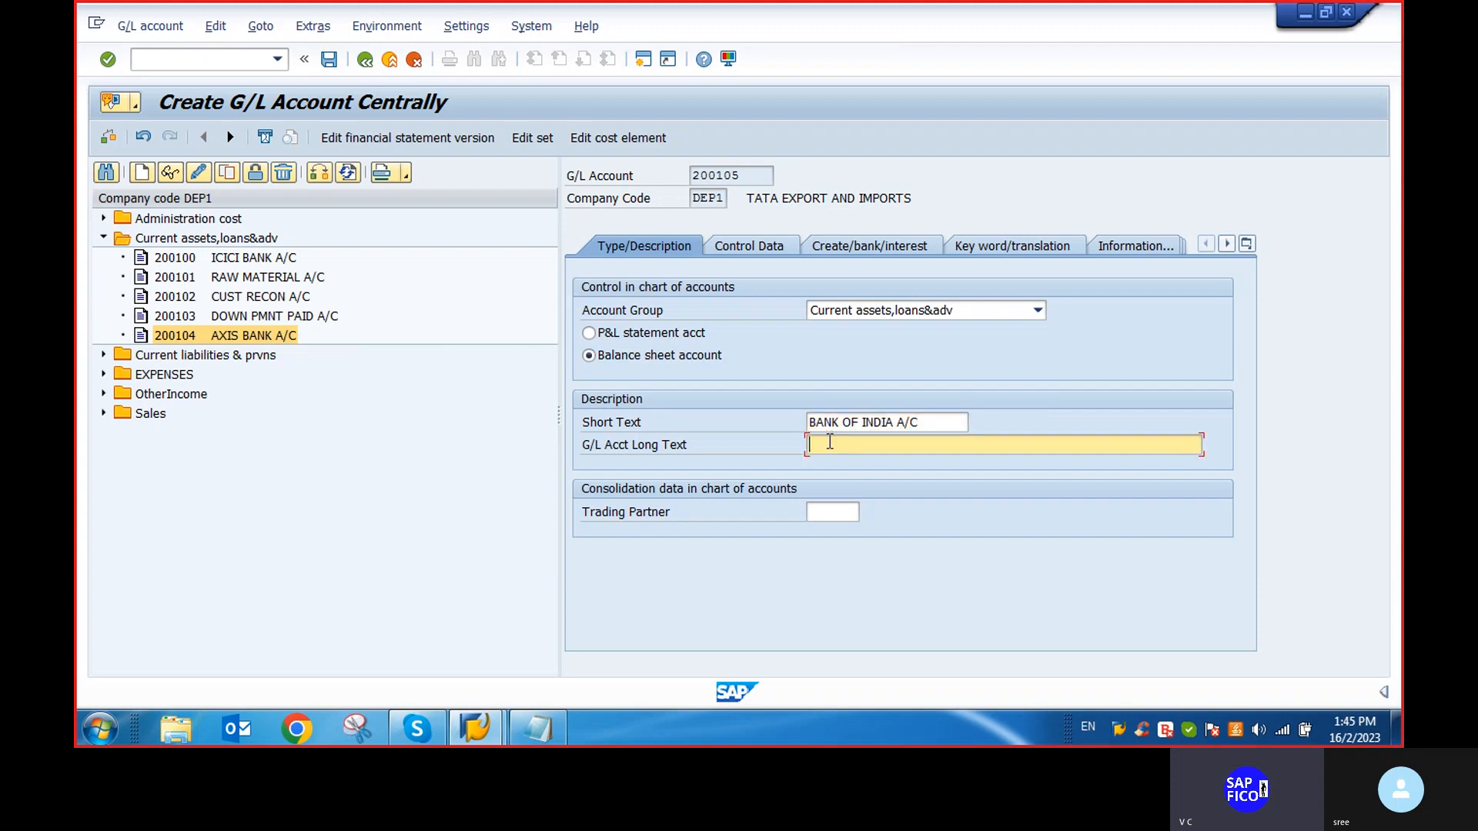
pyautogui.hotkey('ctrl', 'v')
# Enable line item display in the account's control data and set the sort key to 001
pyautogui.click(748, 245)
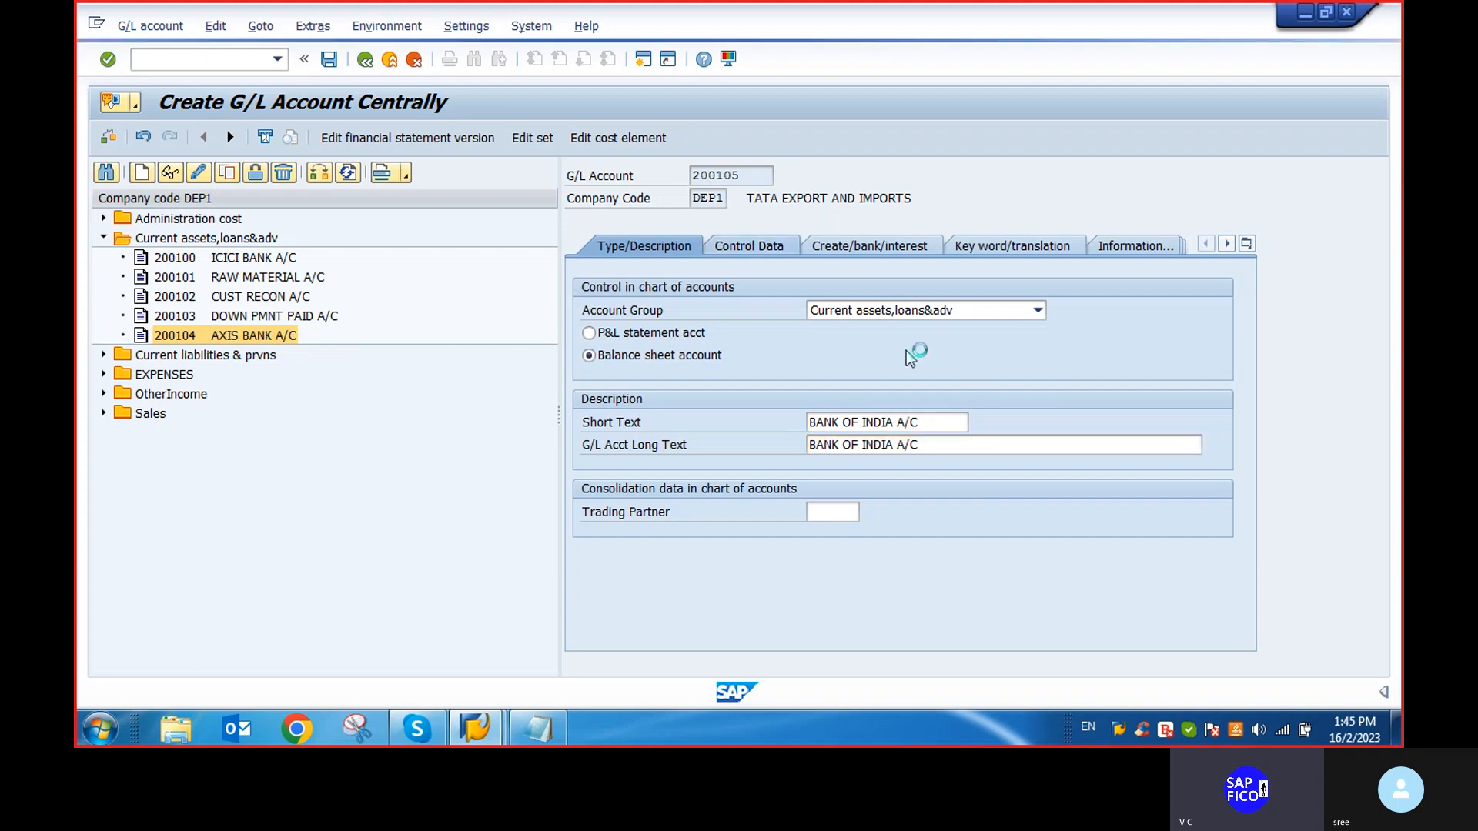
pyautogui.scroll(-2, 787, 556)
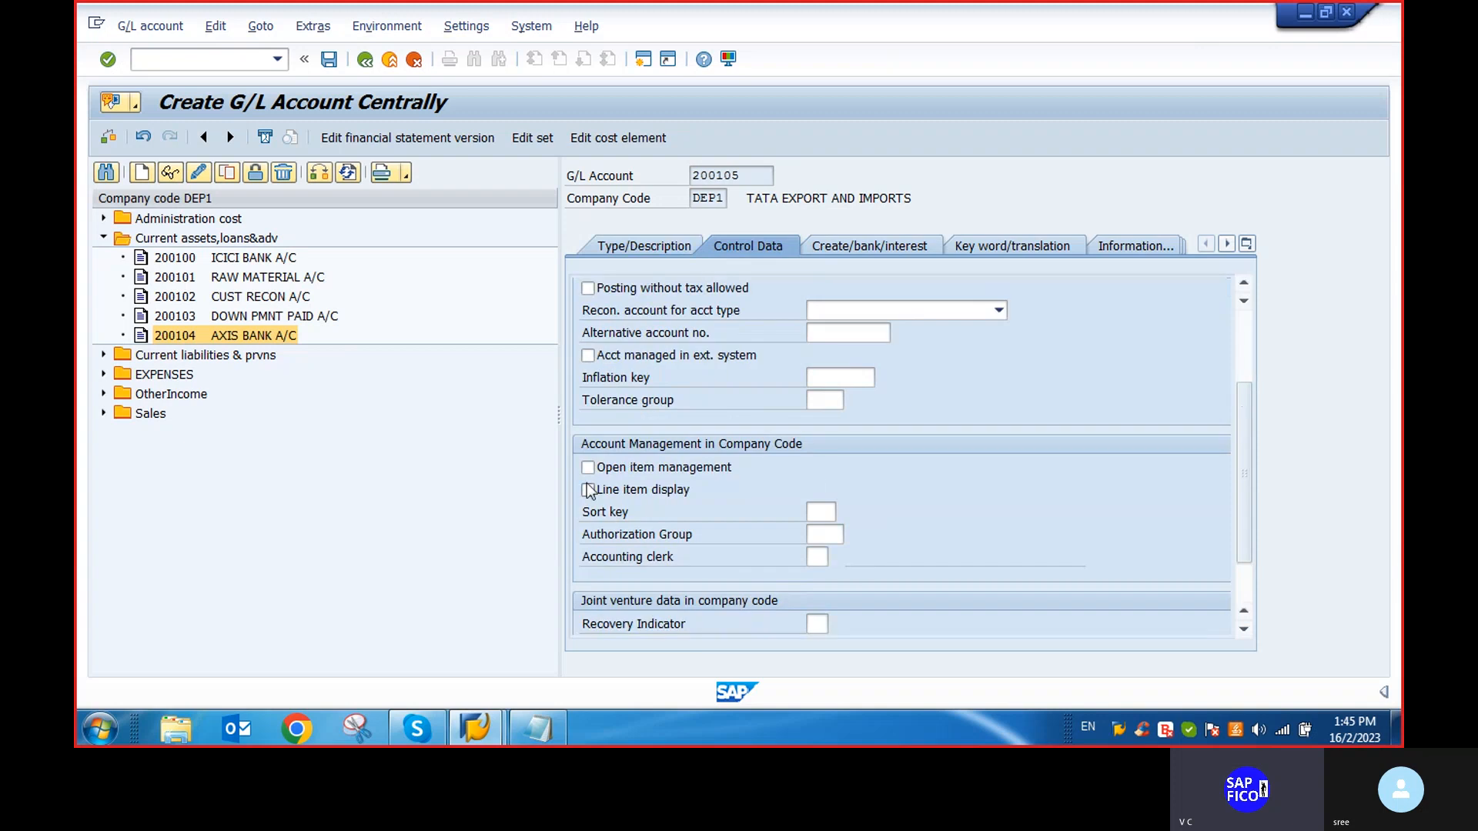
pyautogui.click(588, 490)
pyautogui.click(827, 511)
pyautogui.write('001')
# Set the account's field status group to G001 and save the new G/L account
pyautogui.click(907, 250)
pyautogui.write('G')
pyautogui.click(826, 352)
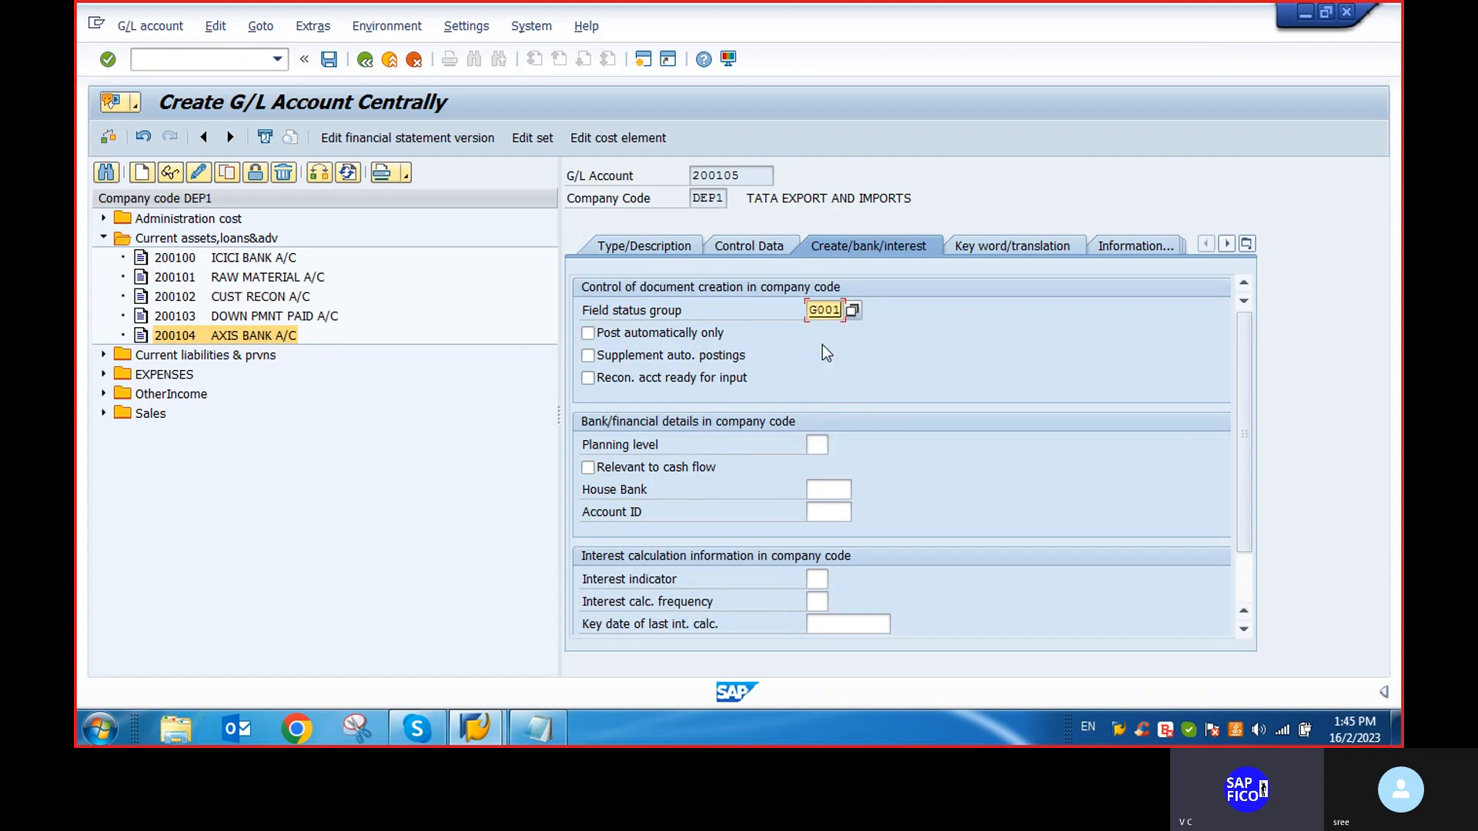
pyautogui.press('Return')
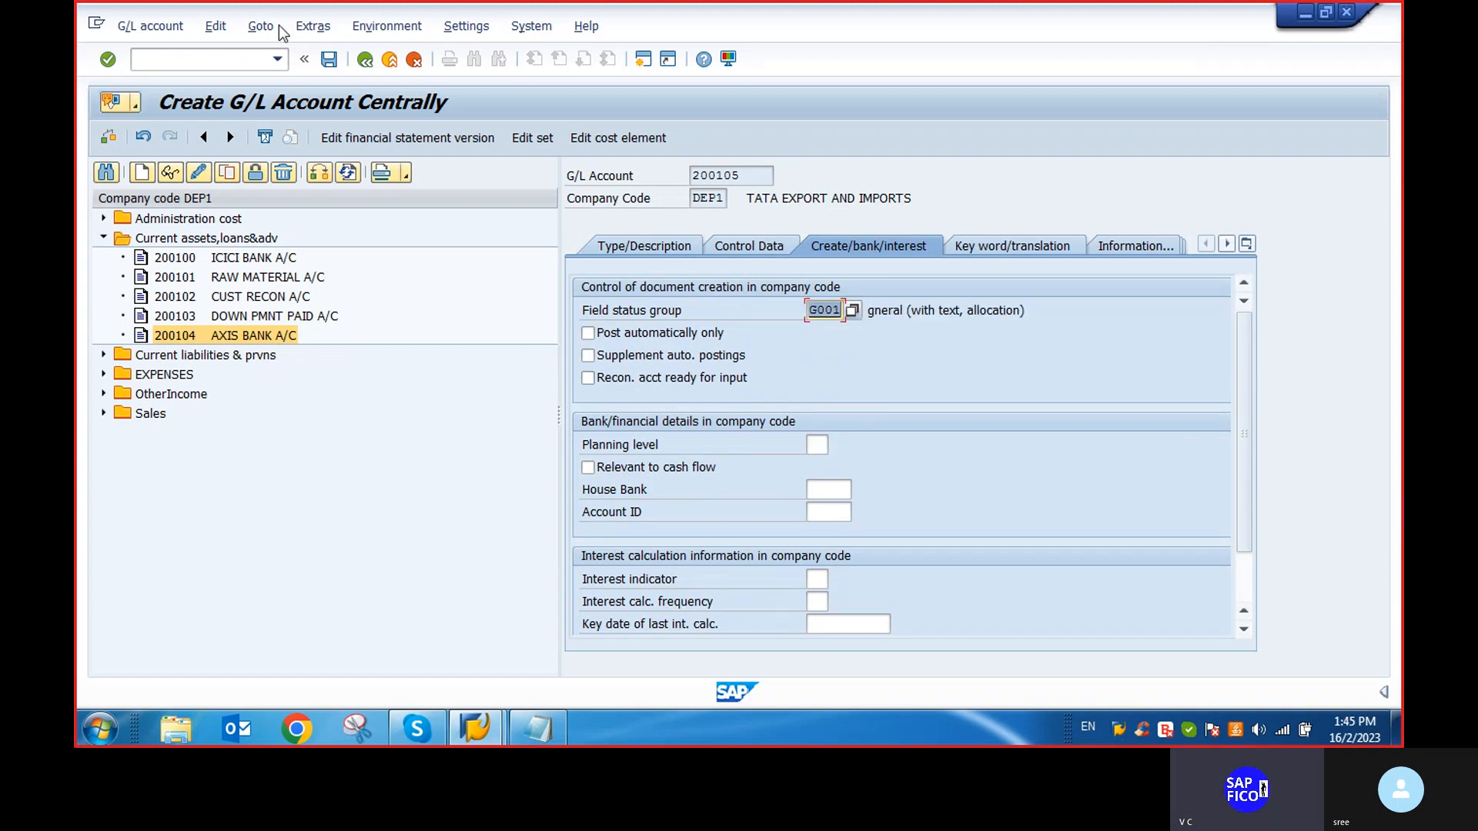
pyautogui.click(328, 60)
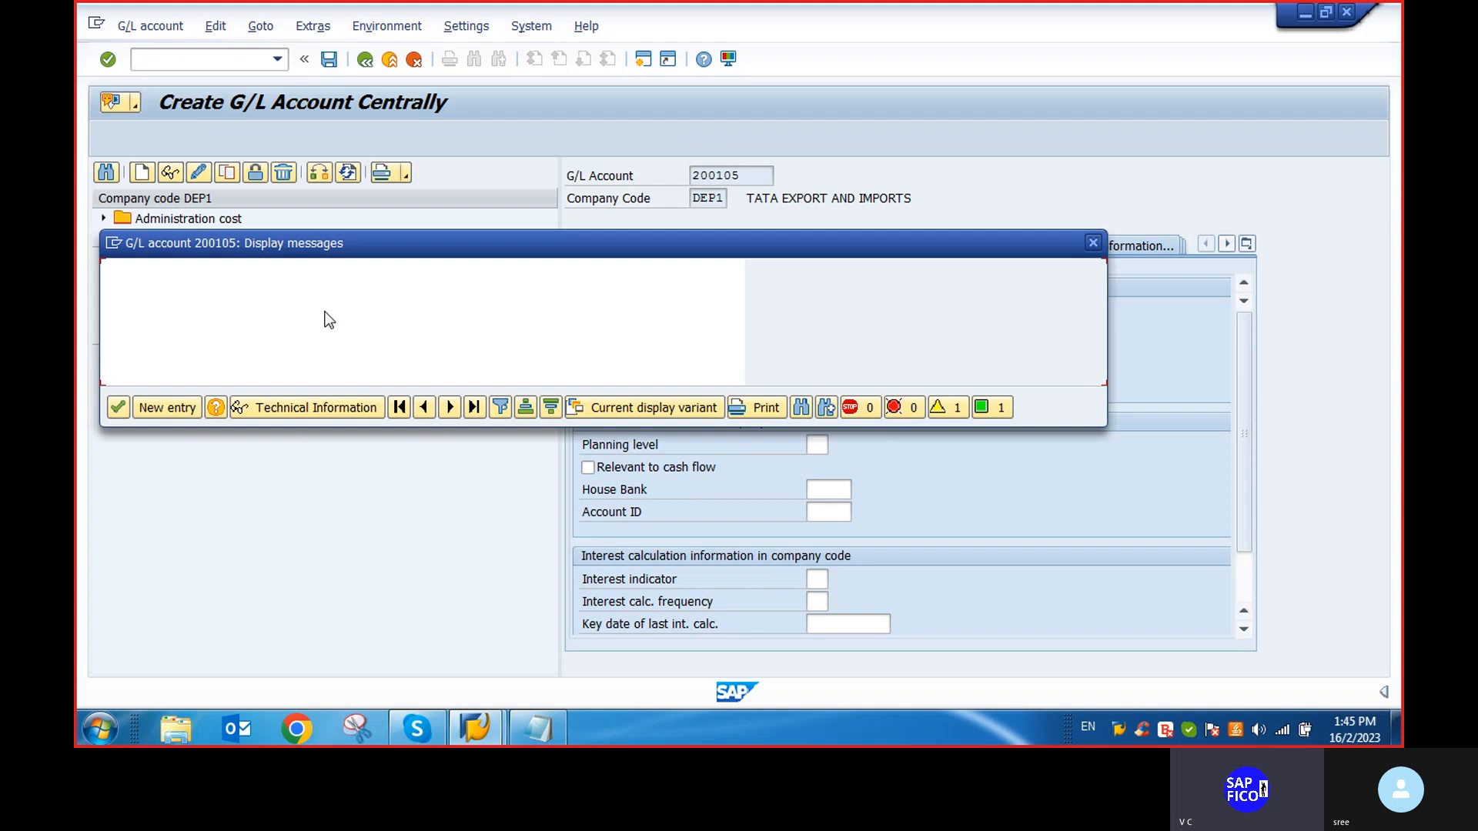
# Acknowledge the G/L account's save messages, leave the account display and open the payment program customizing with transaction FBZP
pyautogui.click(120, 409)
pyautogui.write('/')
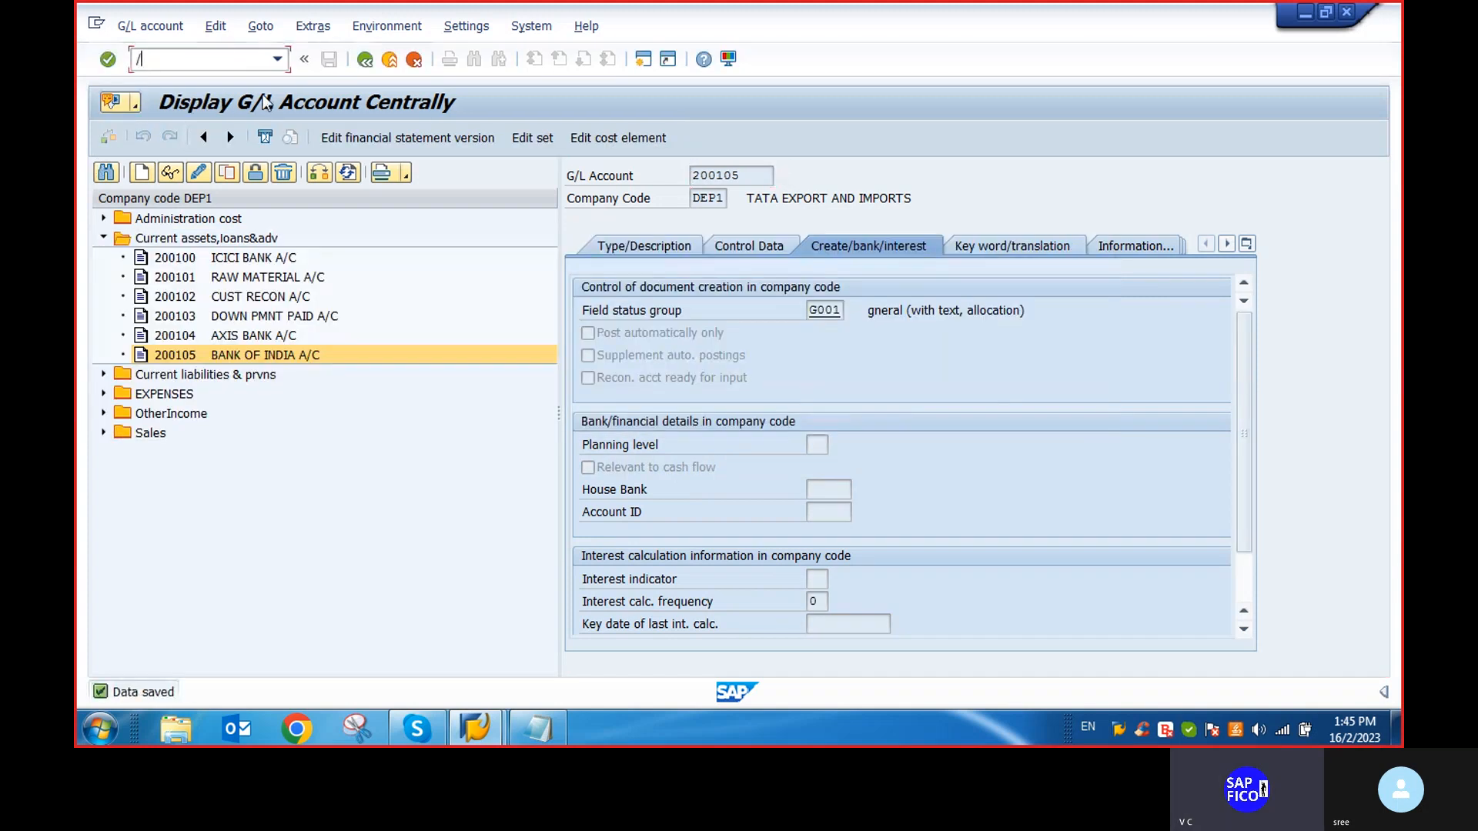
pyautogui.write('N')
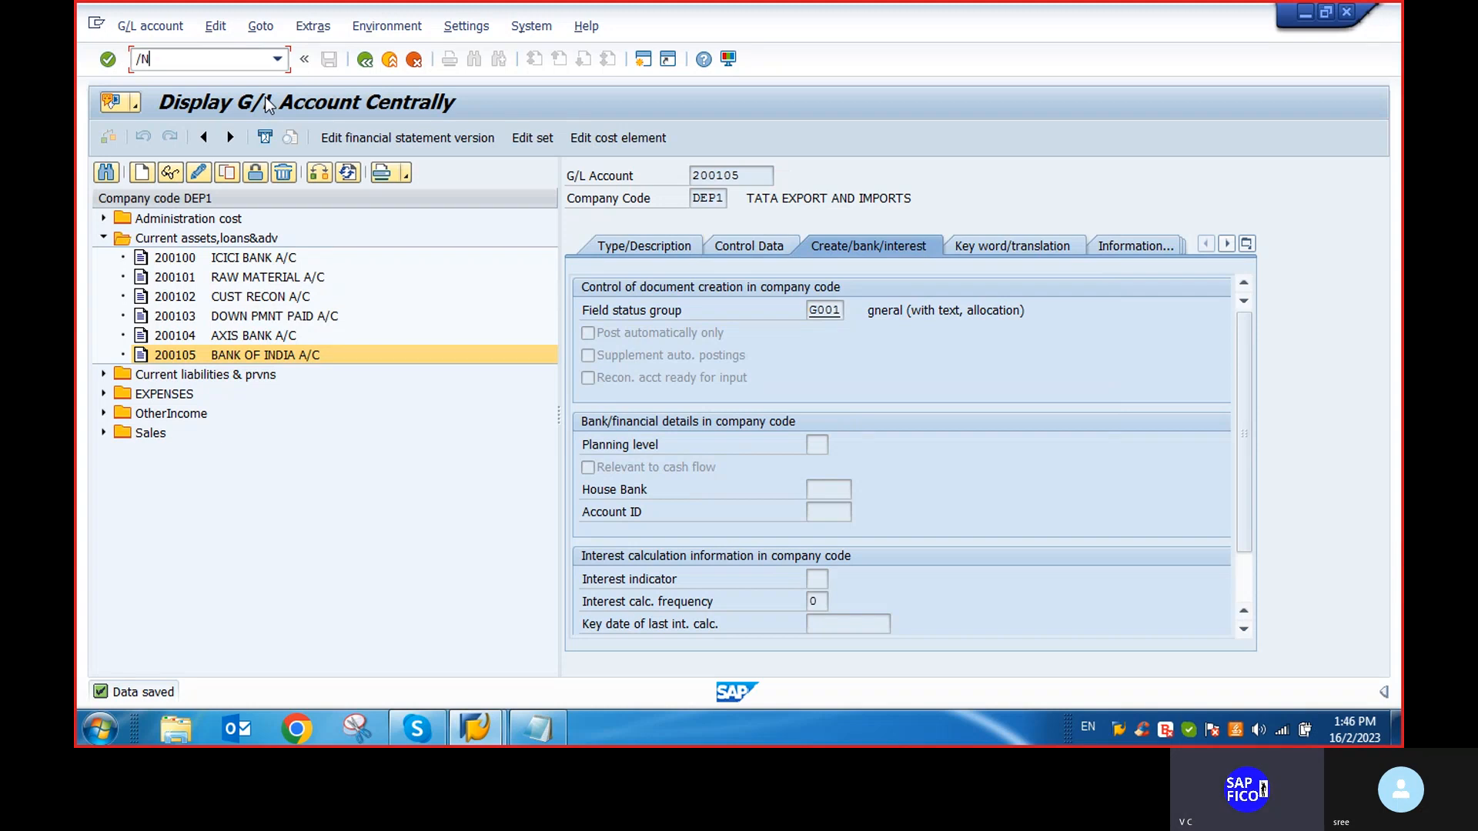
pyautogui.press('Return')
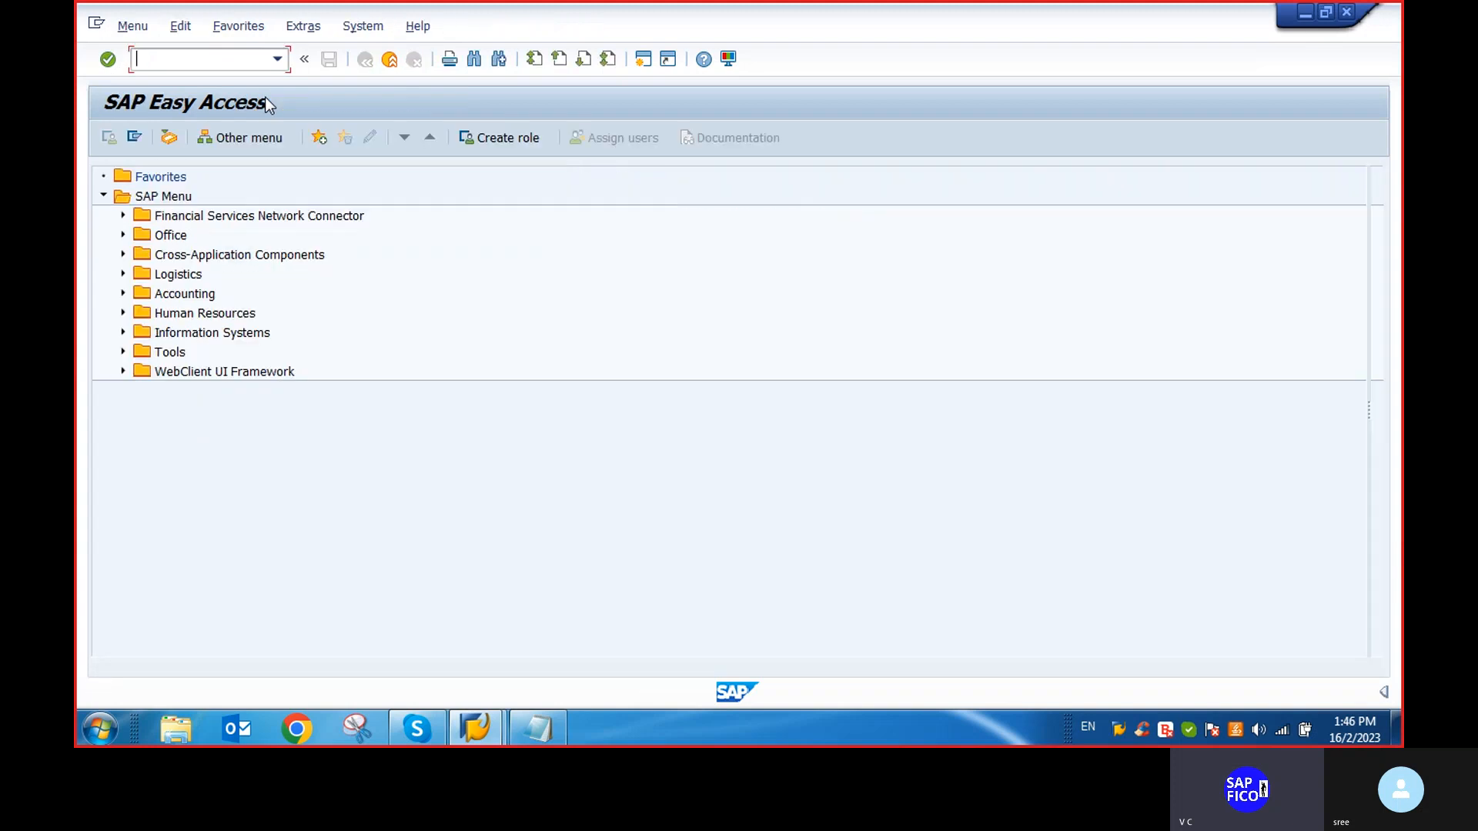
pyautogui.write('FBZP')
pyautogui.press('Return')
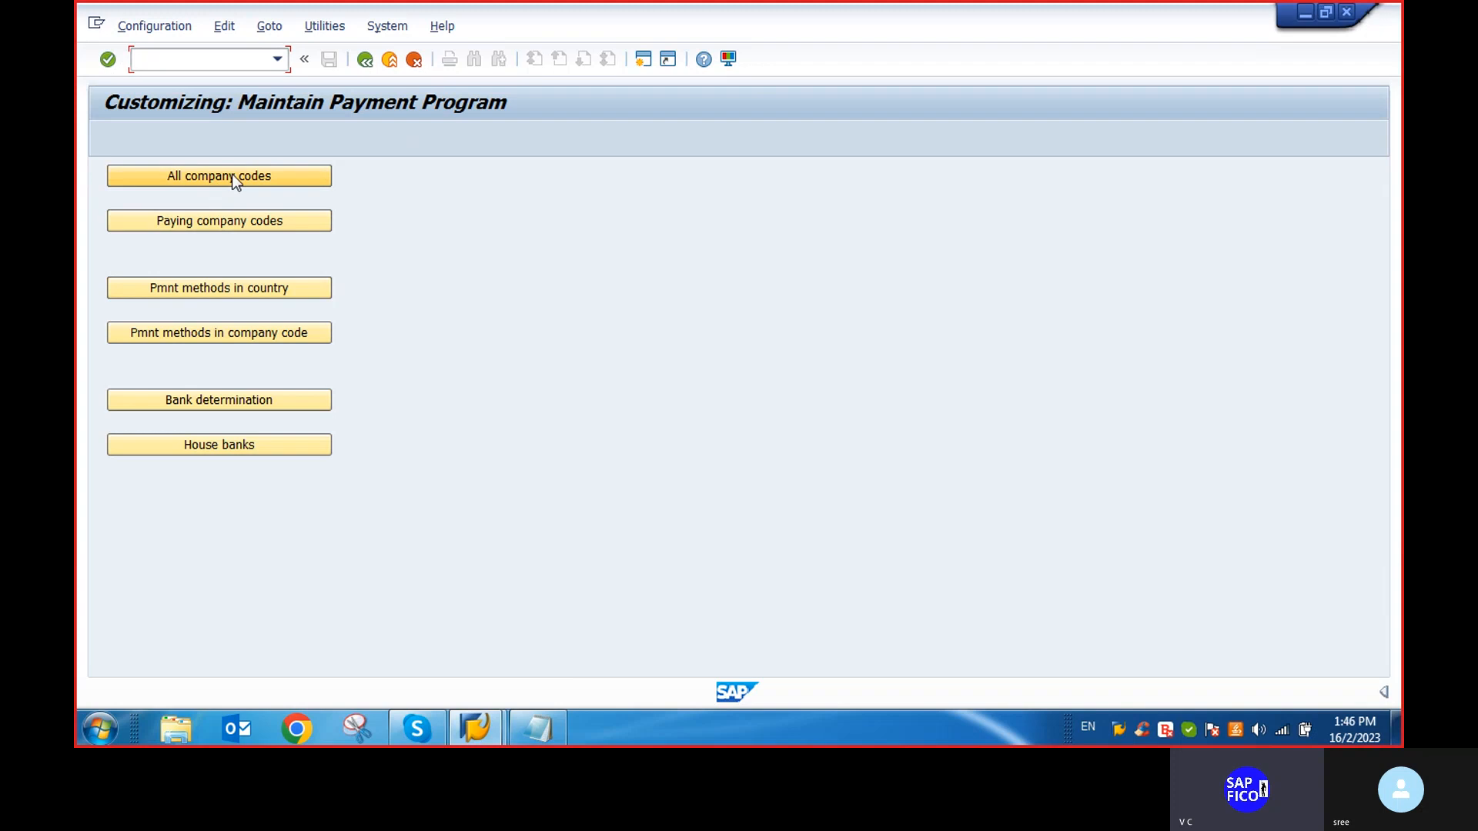
# Open the house banks overview of the payment program for company code DEP1
pyautogui.click(220, 177)
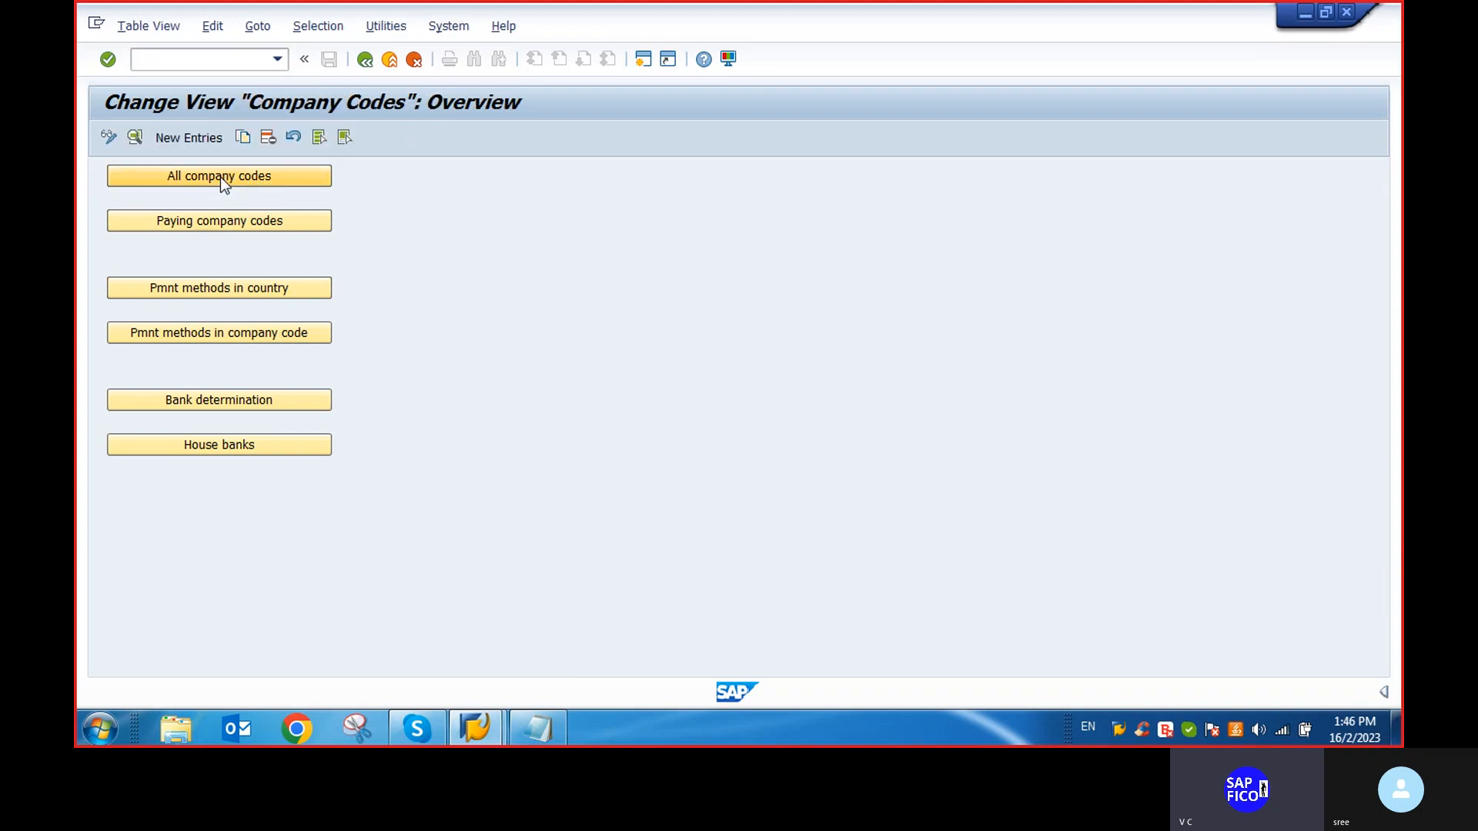
pyautogui.click(366, 61)
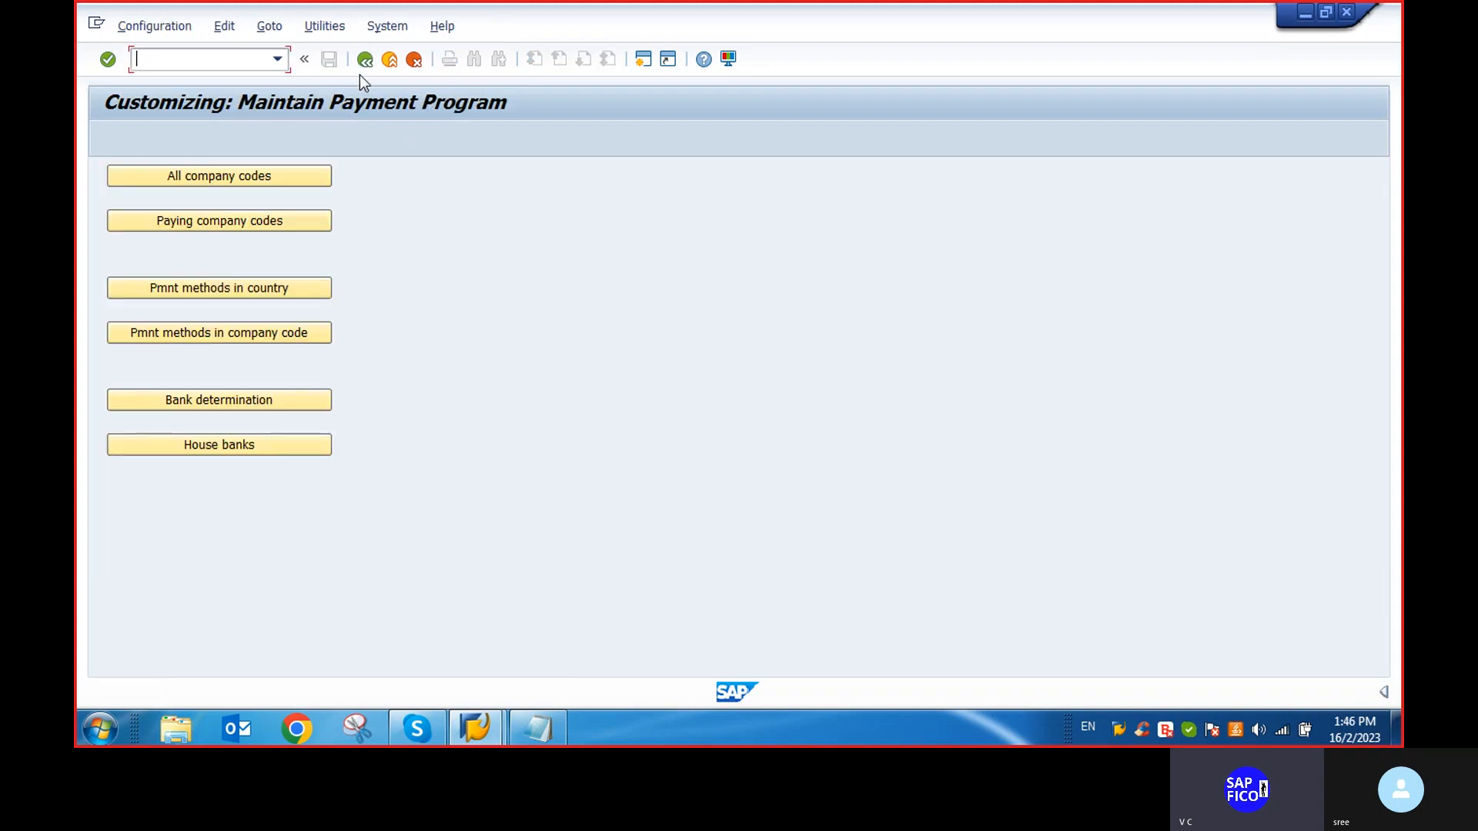
pyautogui.click(195, 444)
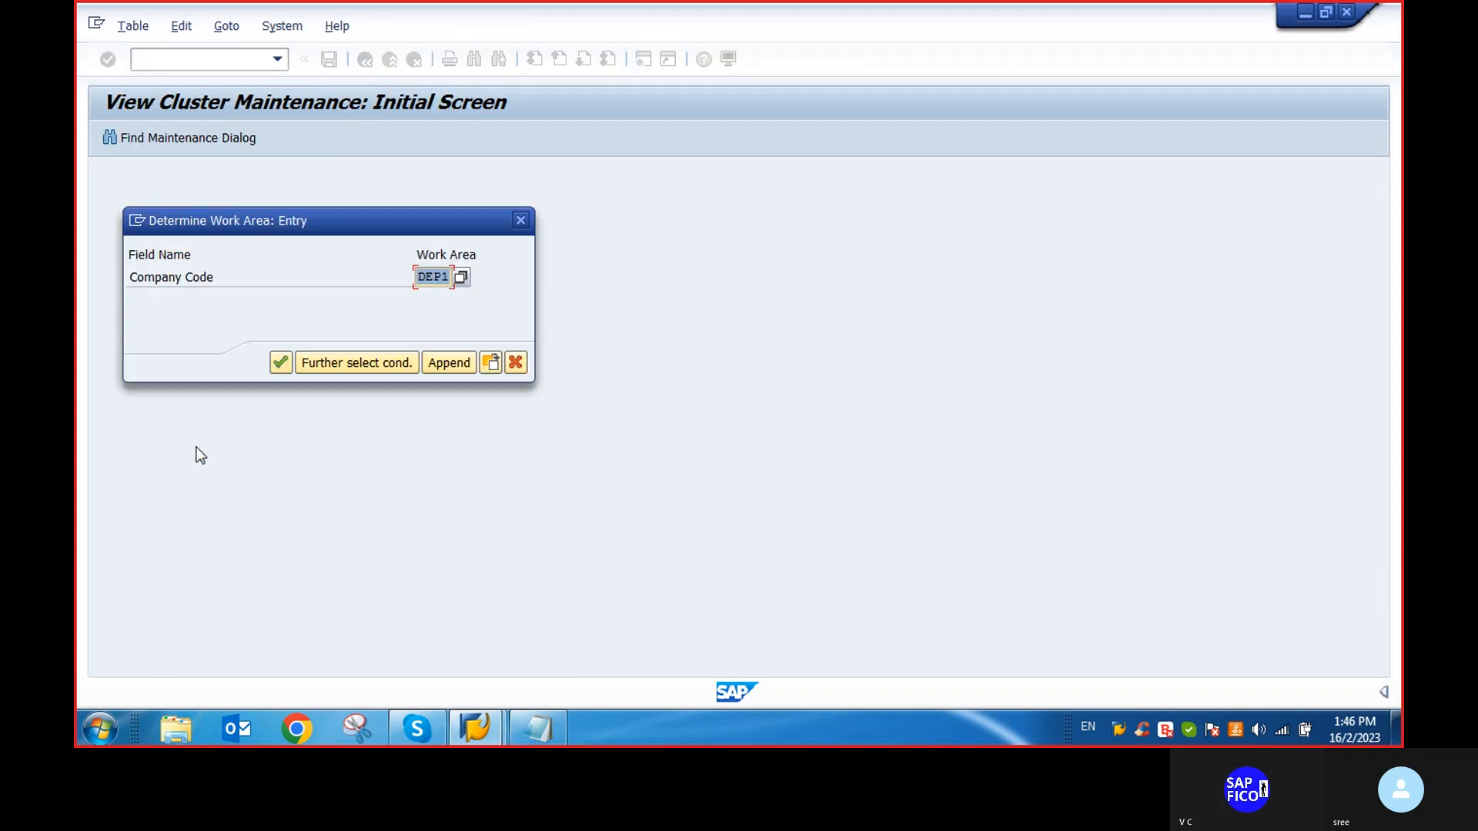
pyautogui.click(279, 363)
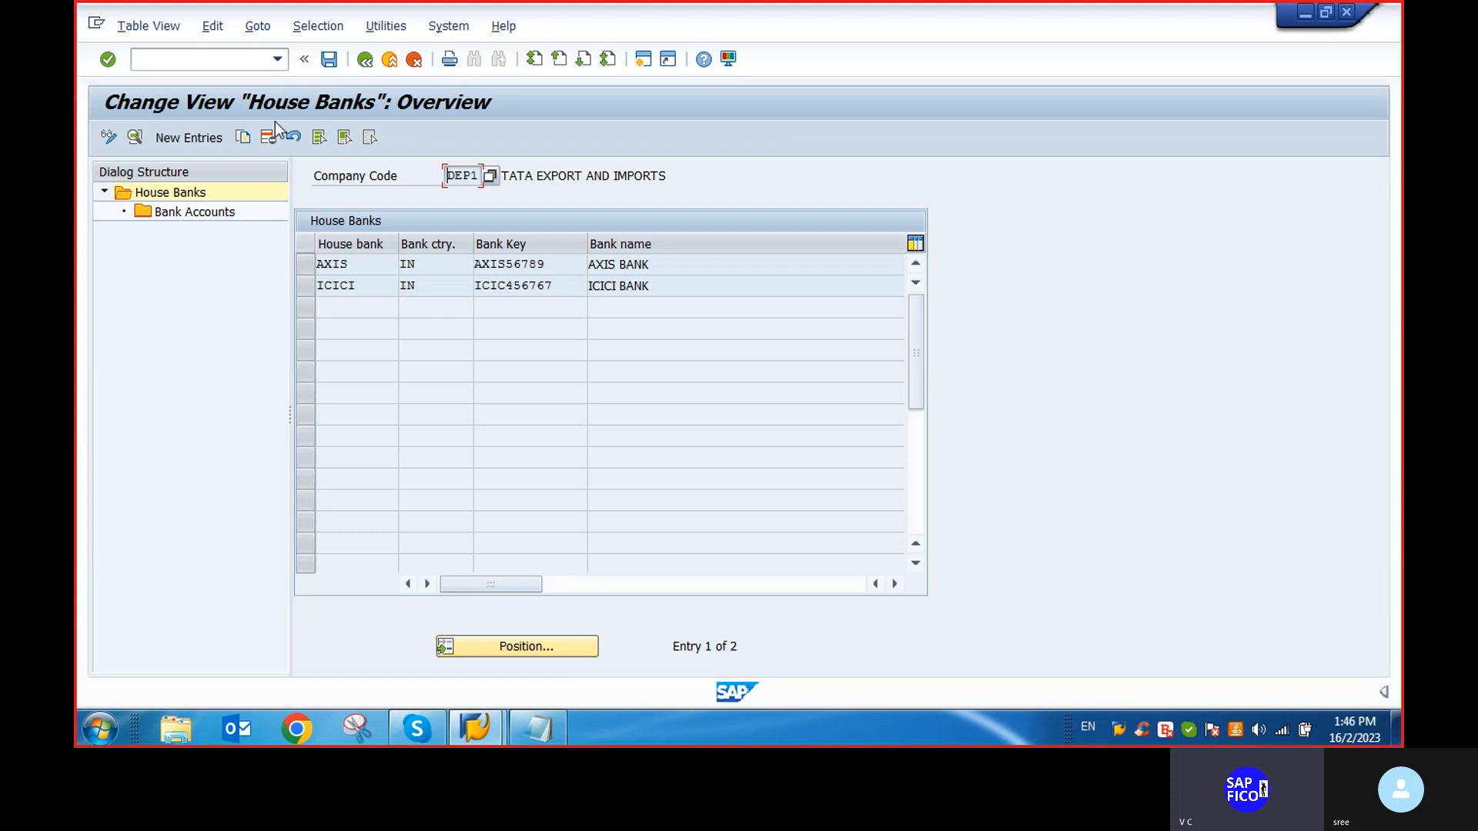
pyautogui.click(189, 138)
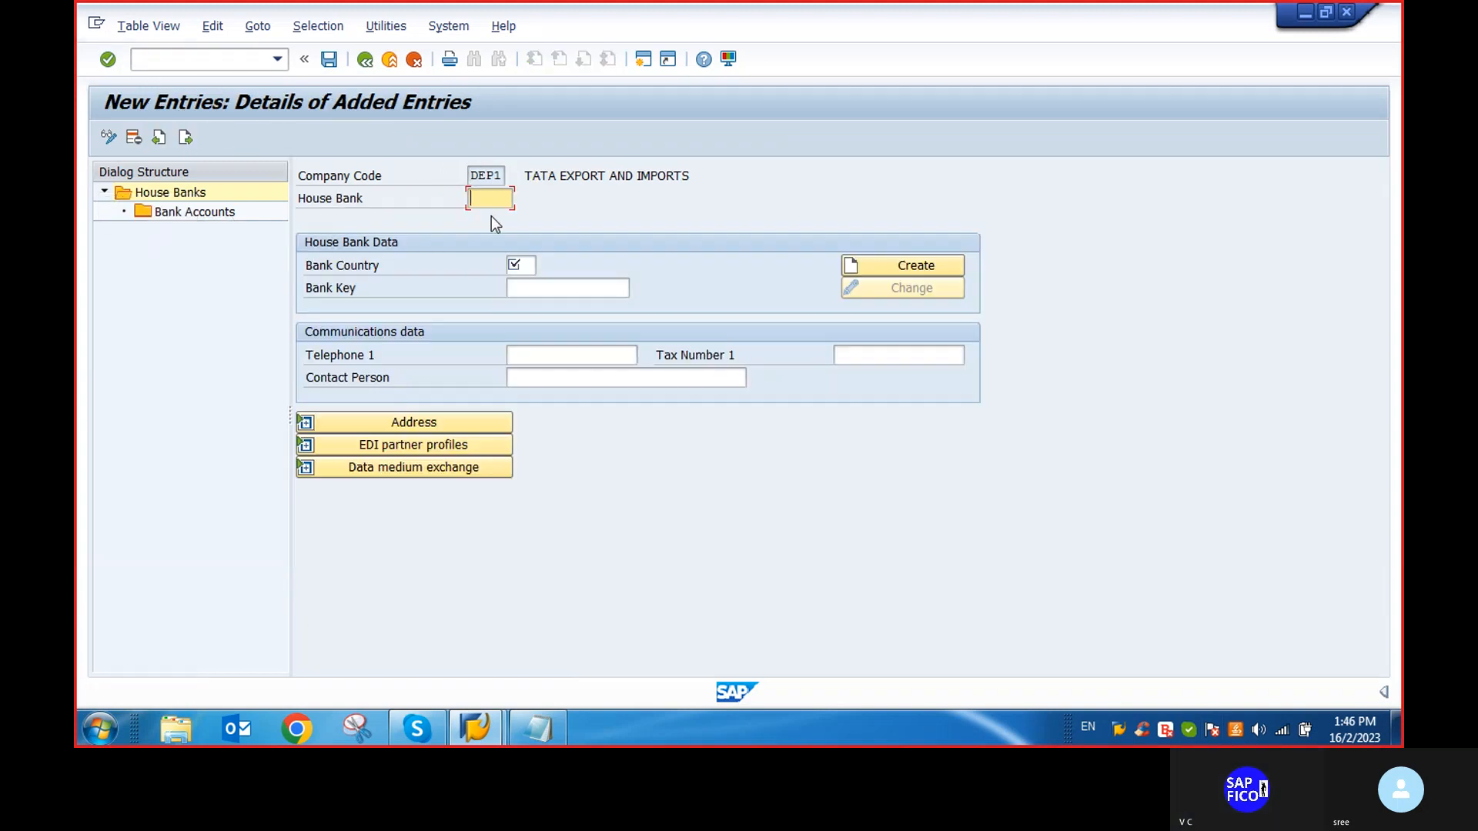
pyautogui.write('BOI')
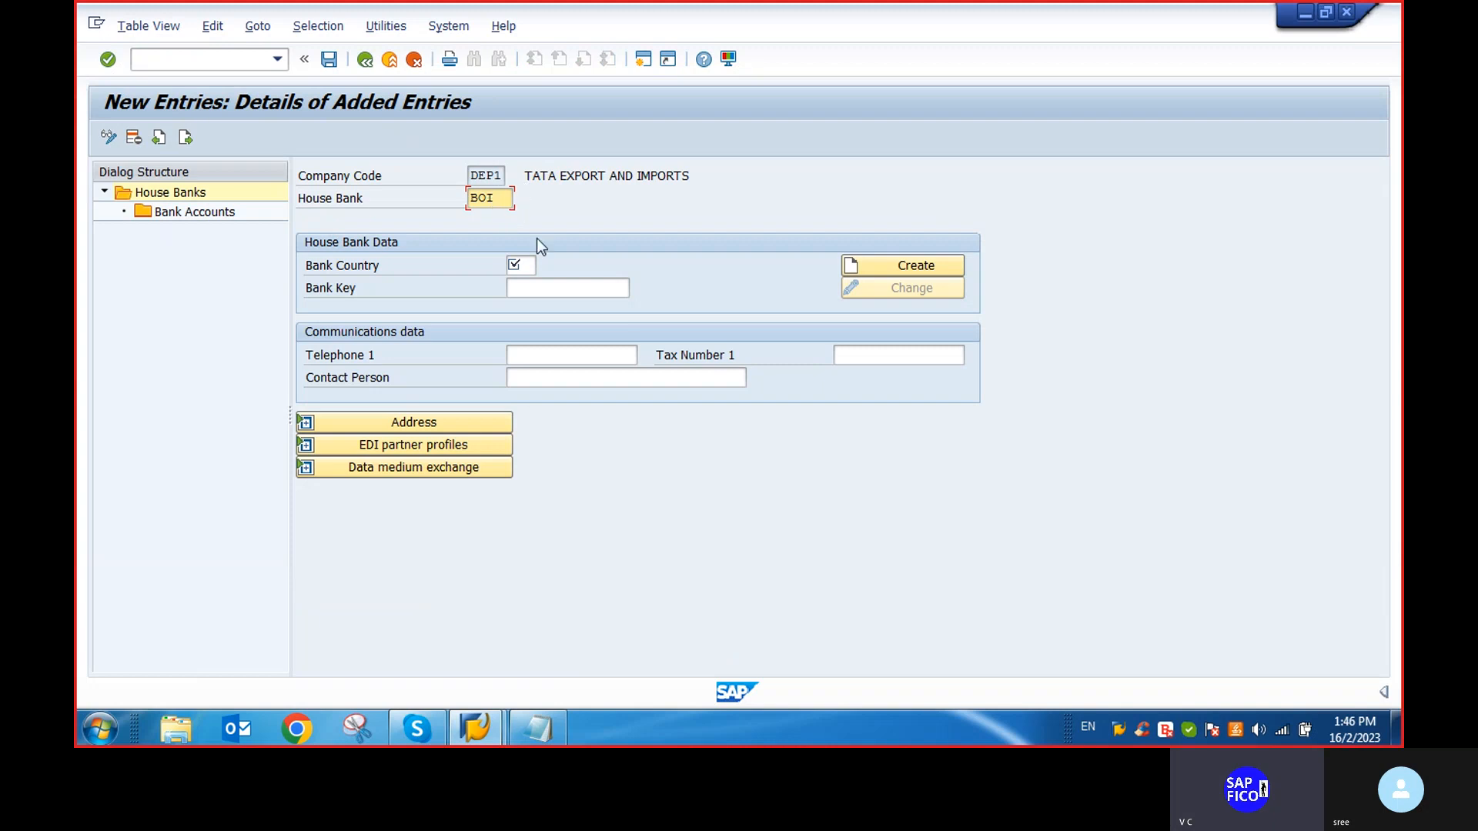
pyautogui.click(527, 266)
pyautogui.write('I')
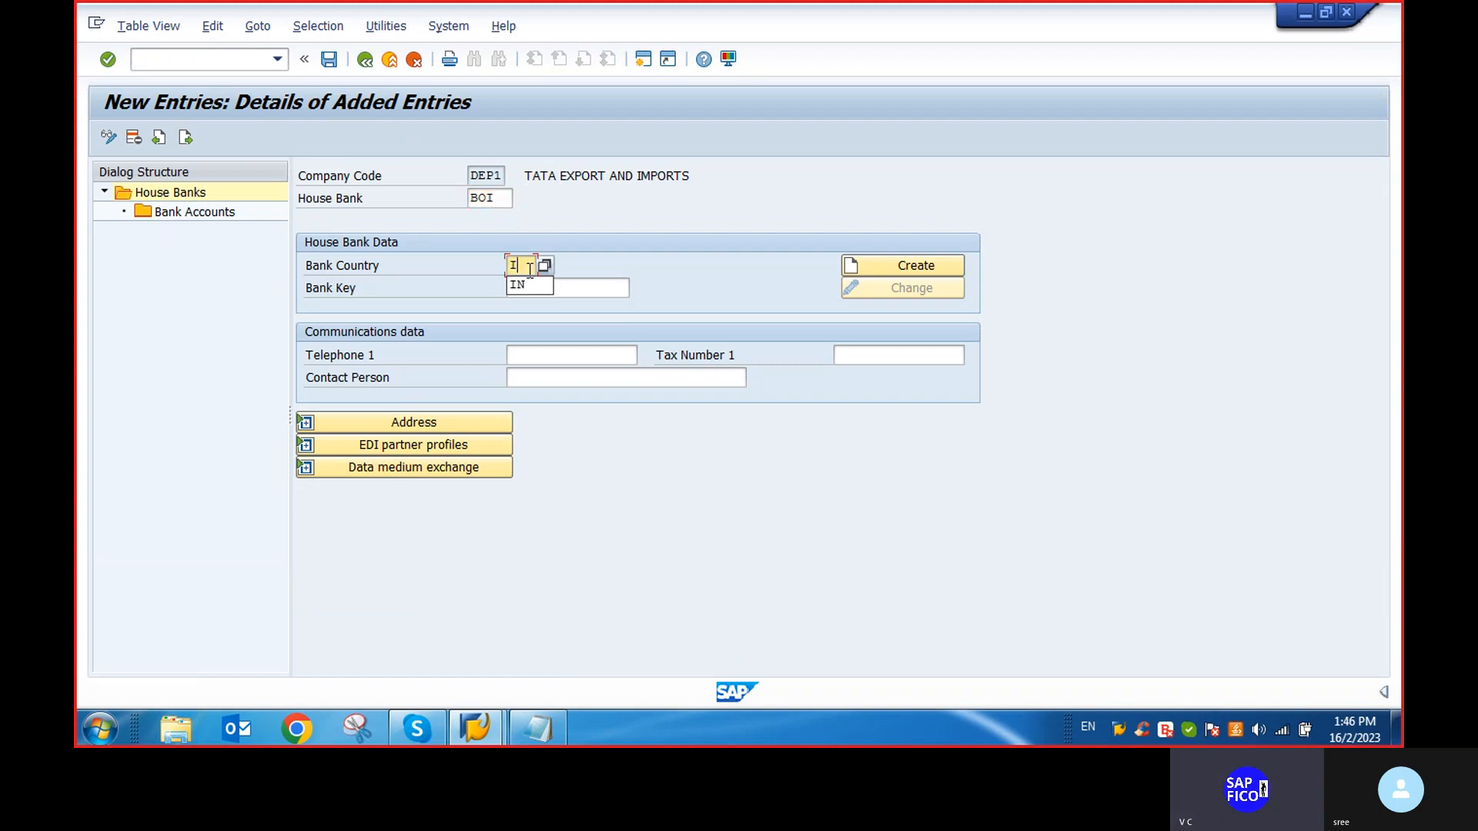
pyautogui.press('BackSpace')
pyautogui.click(371, 61)
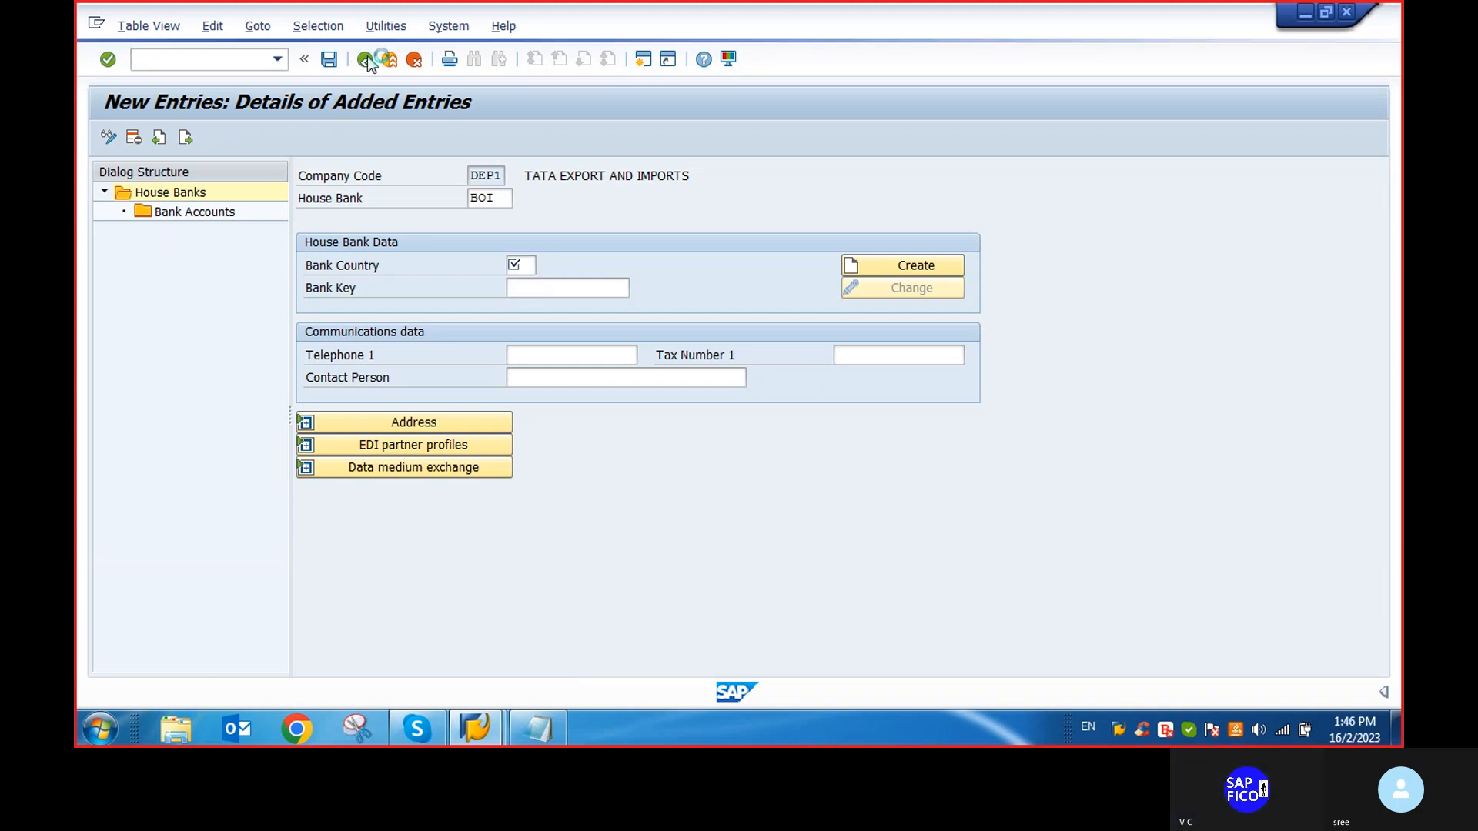
pyautogui.click(415, 60)
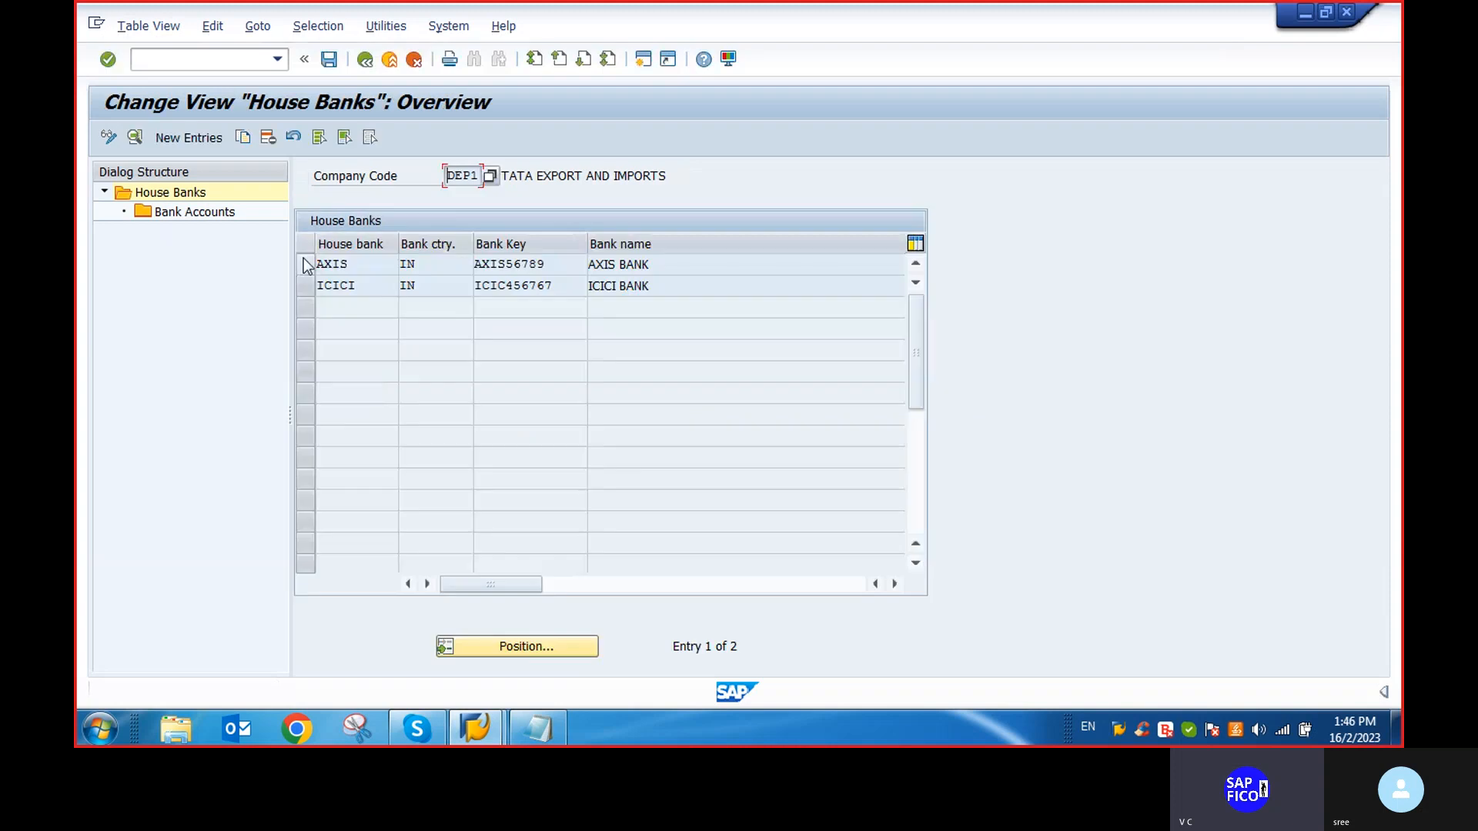
# Delete the AXIS house bank with all its dependent entries, save without transporting the IBAN and return to the overview
pyautogui.click(273, 136)
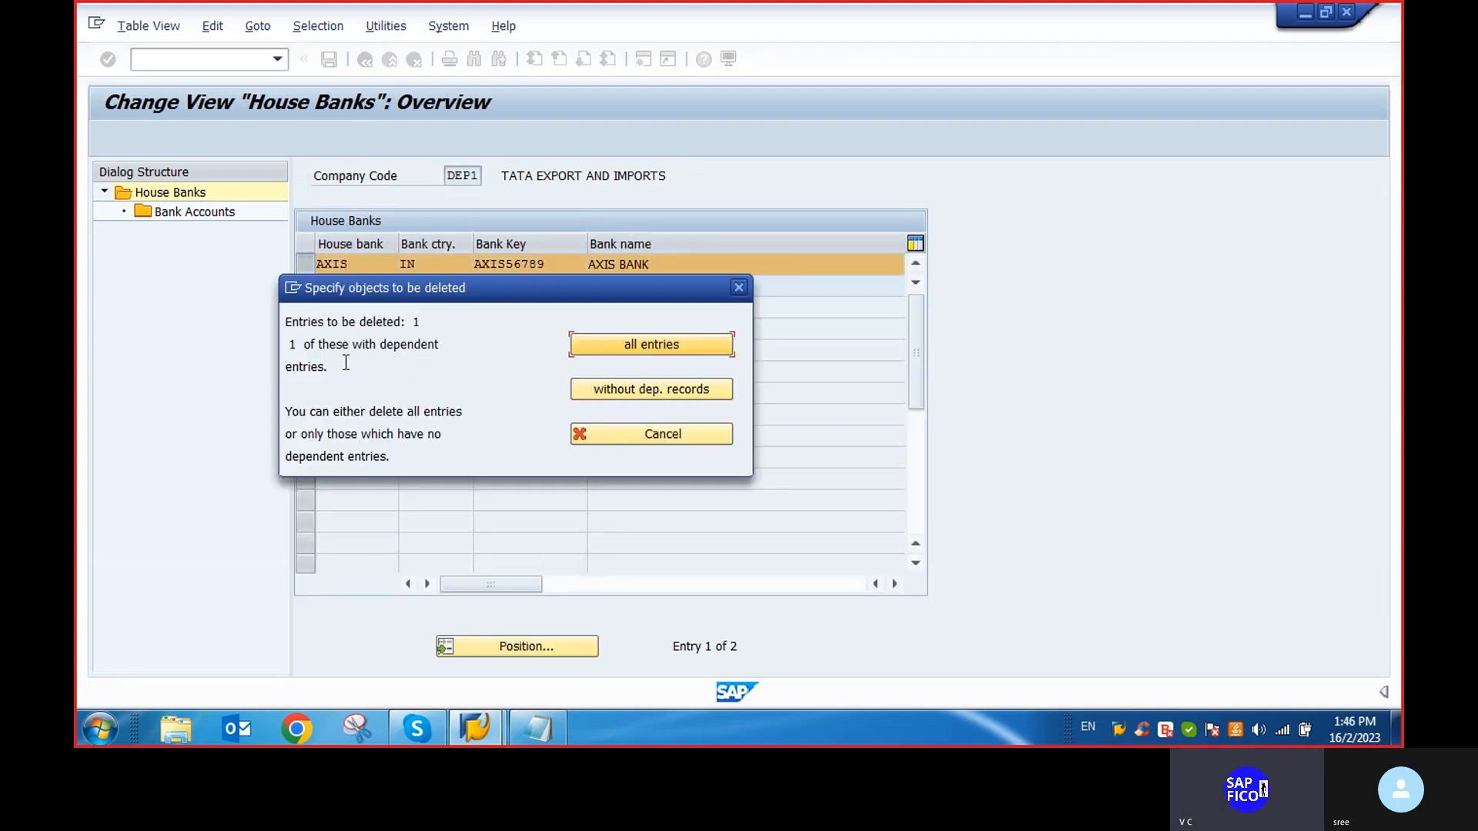
pyautogui.click(640, 342)
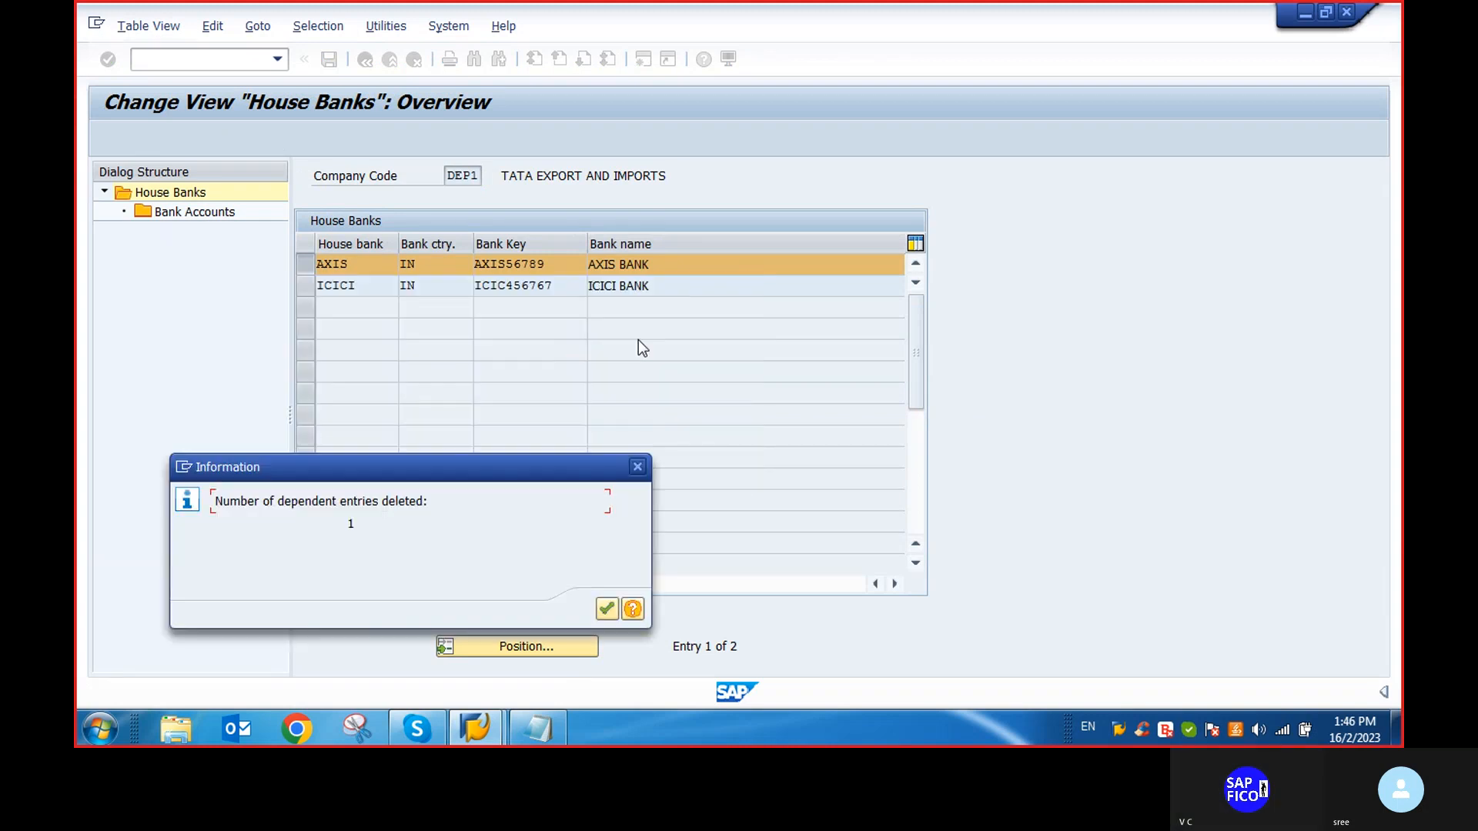
pyautogui.click(606, 610)
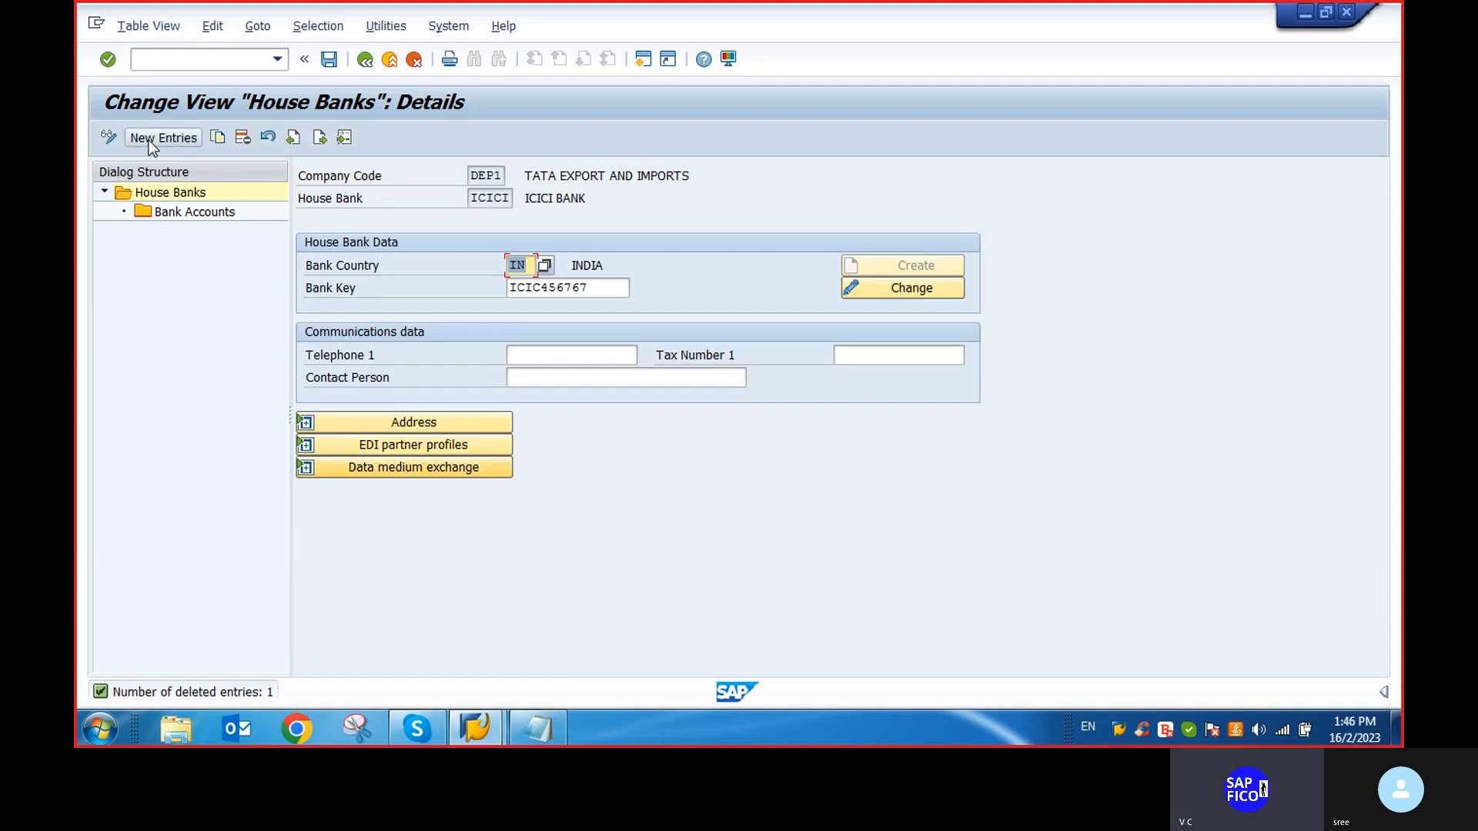
pyautogui.click(187, 211)
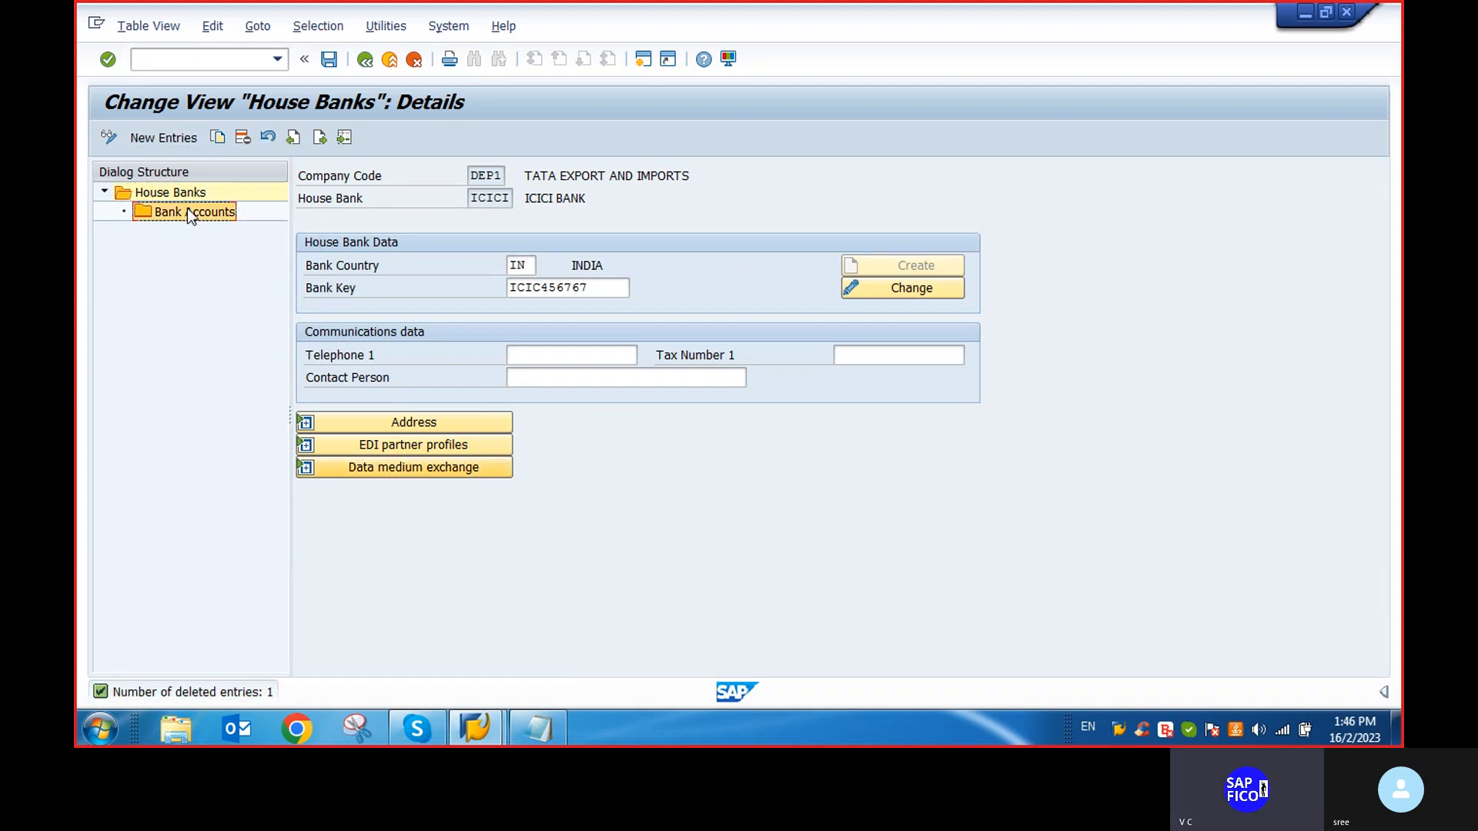
pyautogui.click(329, 59)
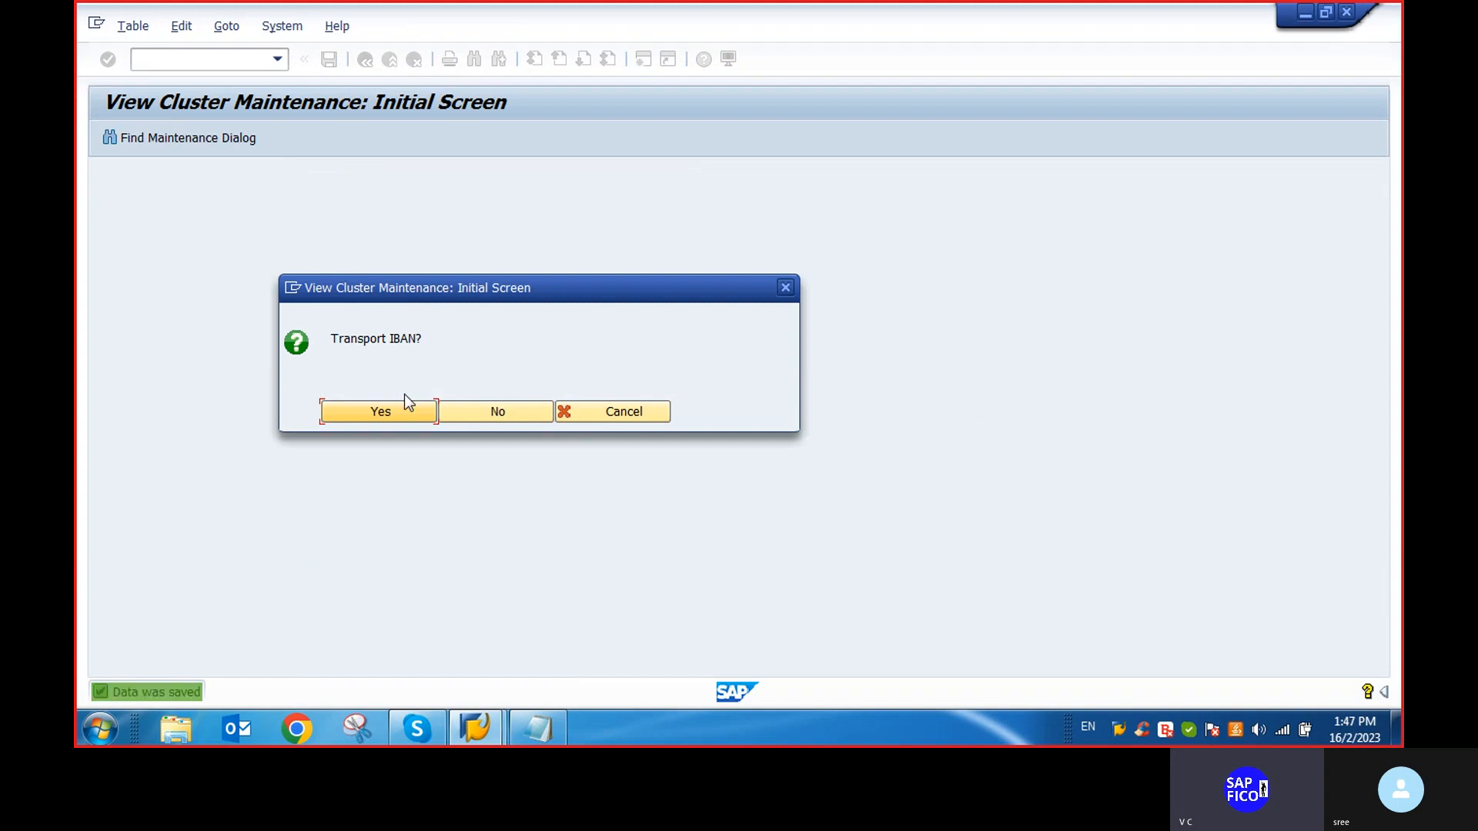
pyautogui.click(505, 412)
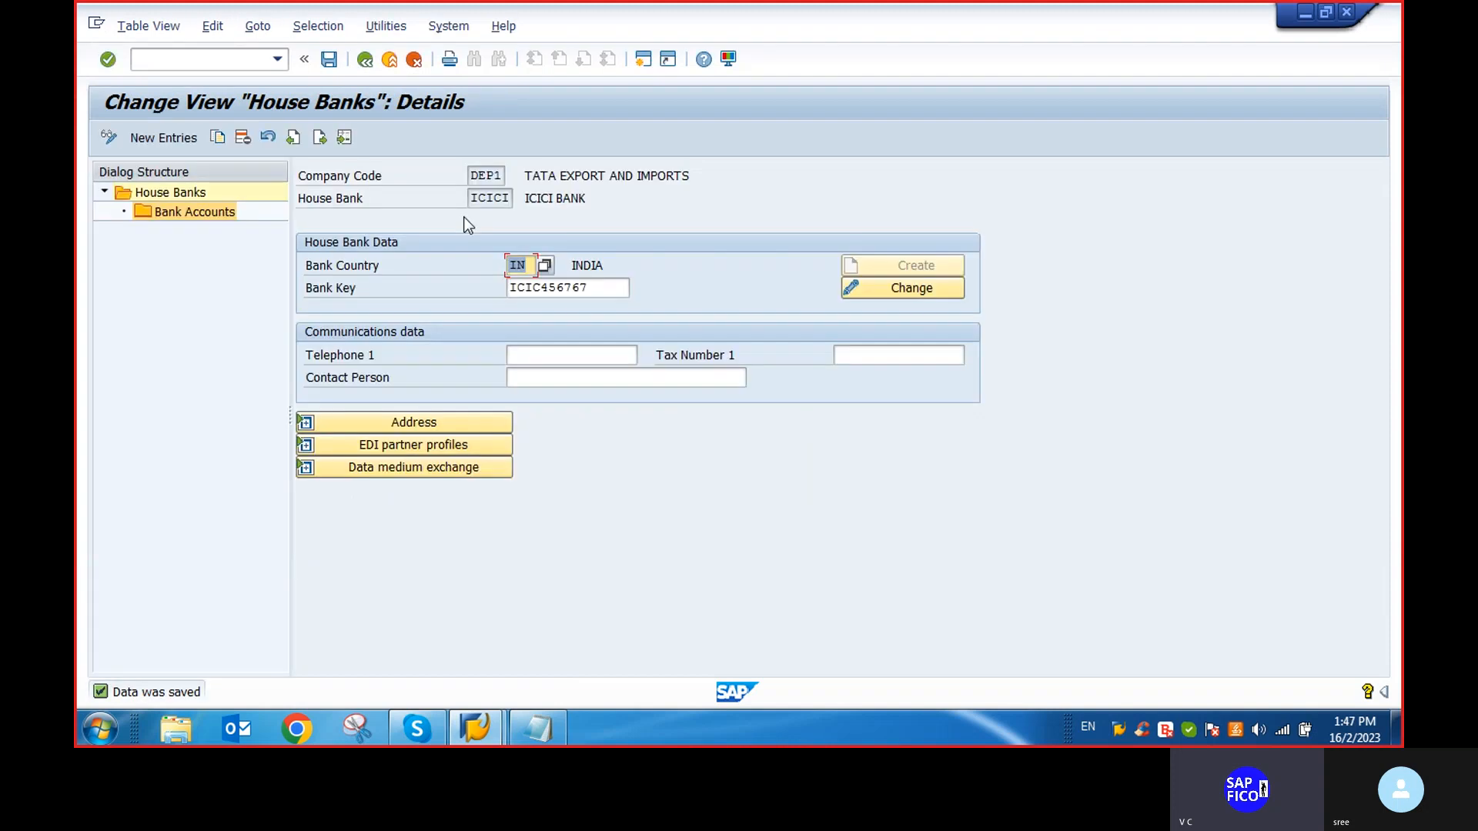
pyautogui.click(365, 59)
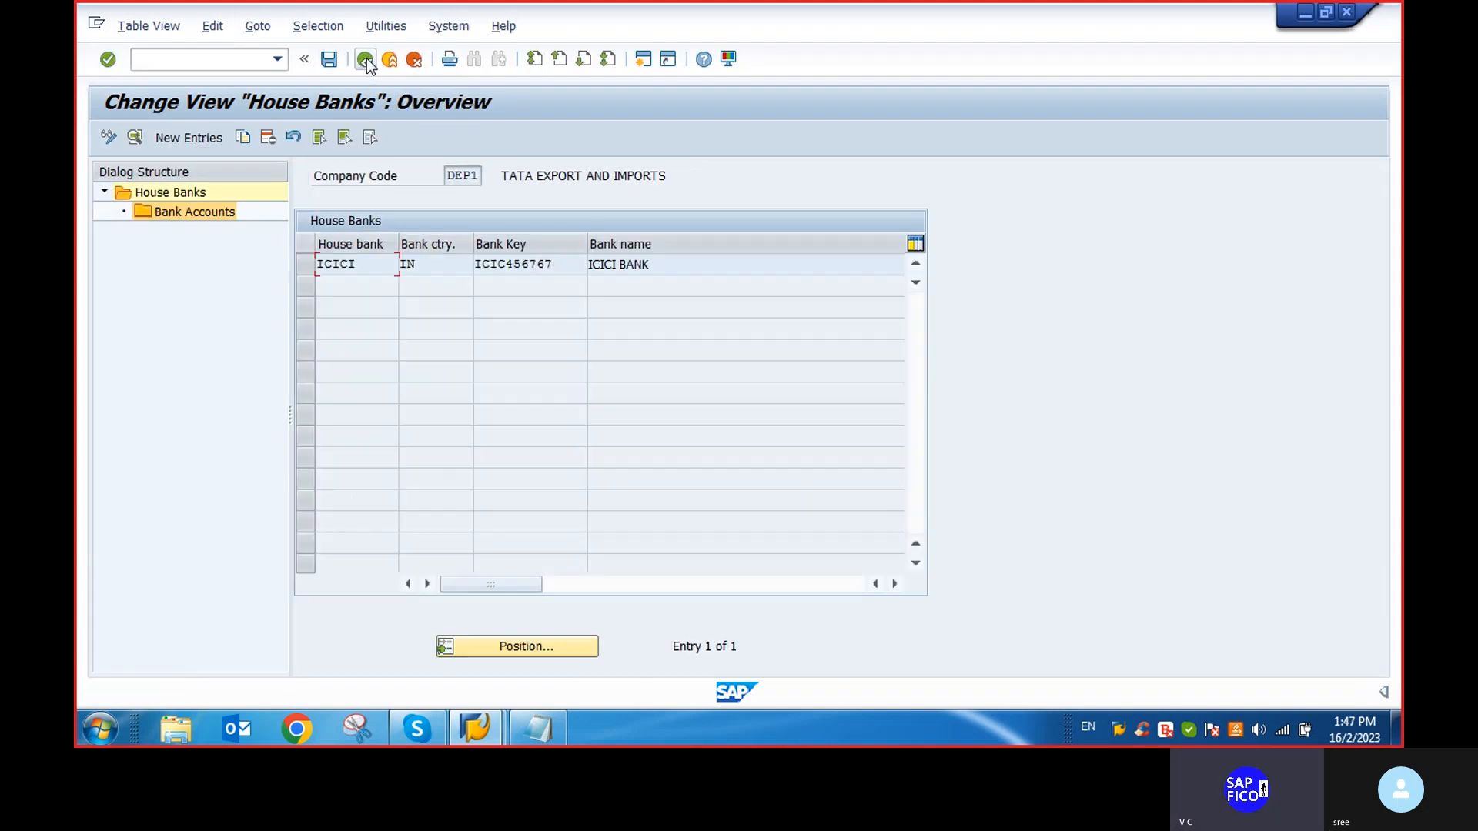
# Add a new house bank BOI for company code DEP1 with bank country IN and bank key BOI23456
pyautogui.click(191, 136)
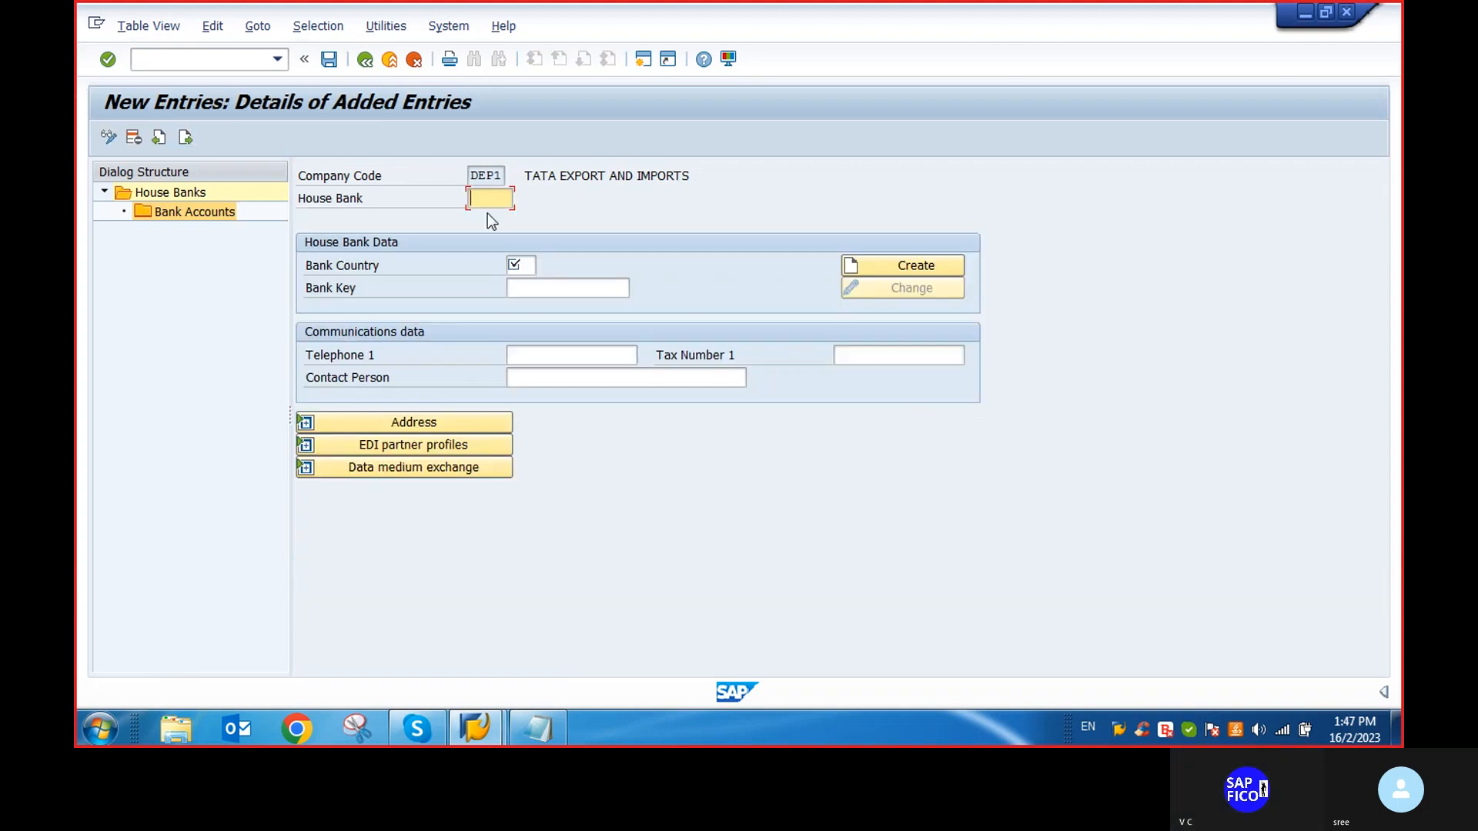
pyautogui.write('BOI')
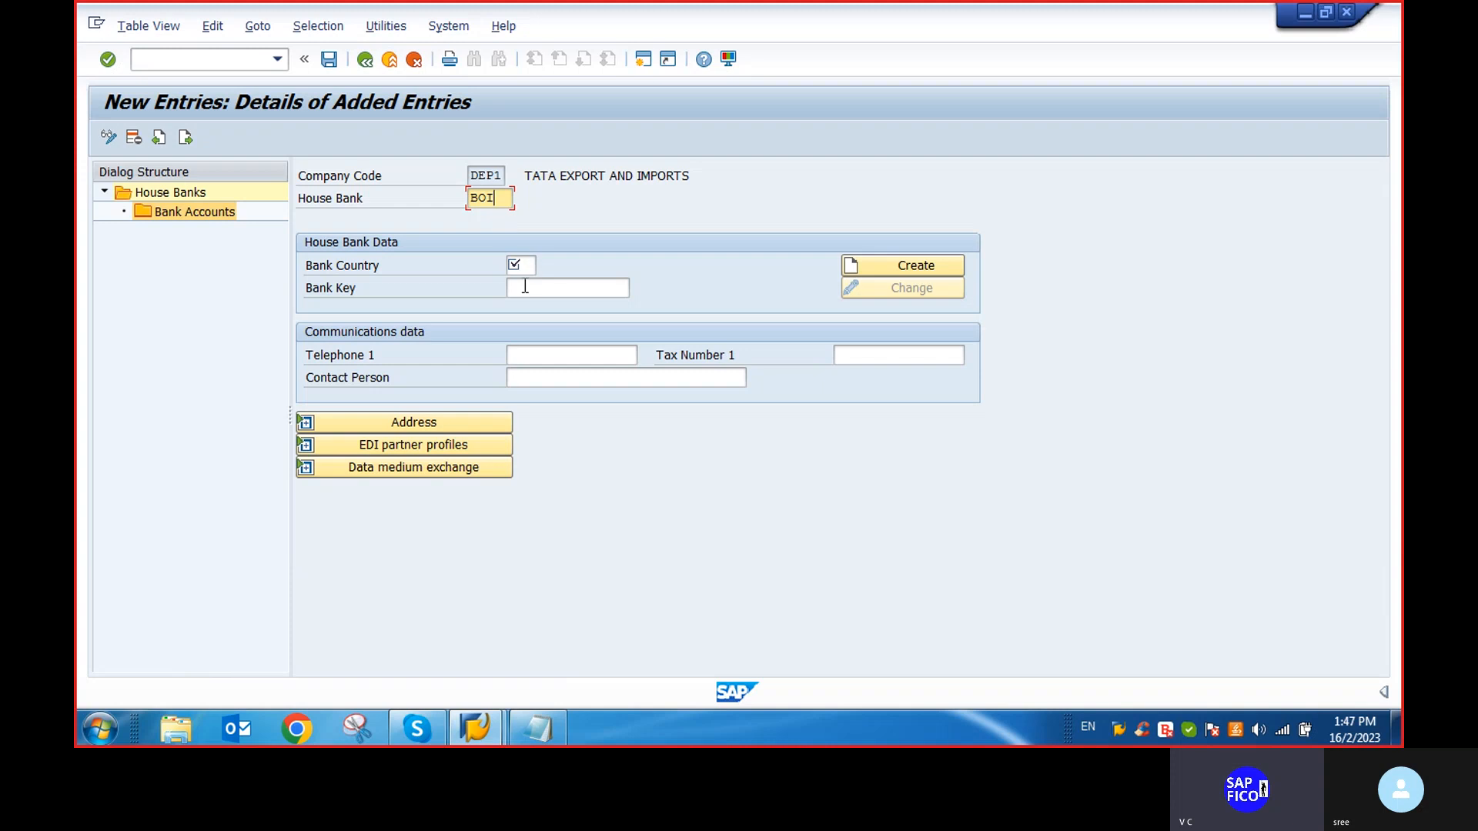
pyautogui.click(530, 266)
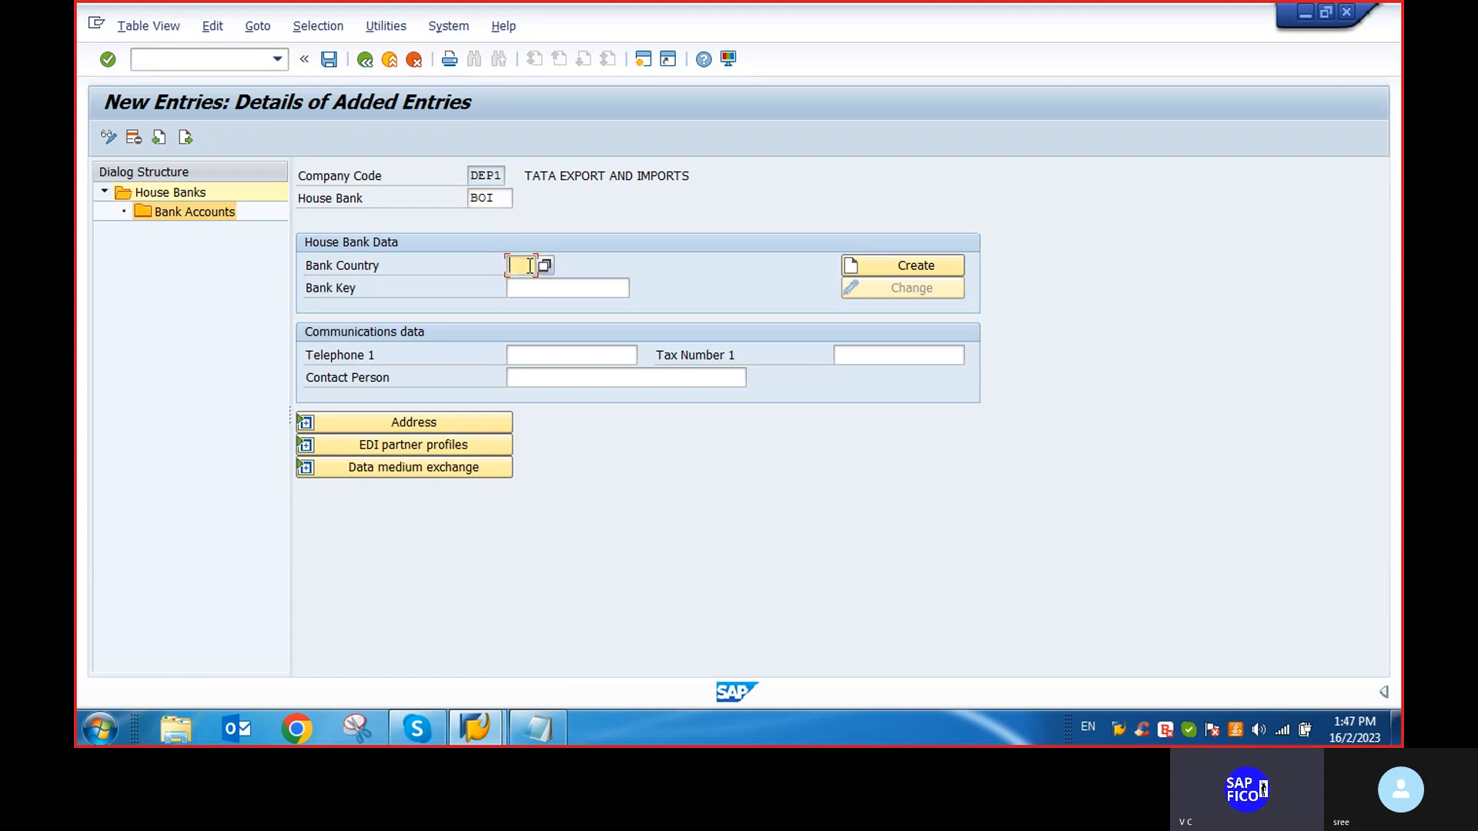
pyautogui.write('IN')
pyautogui.click(538, 287)
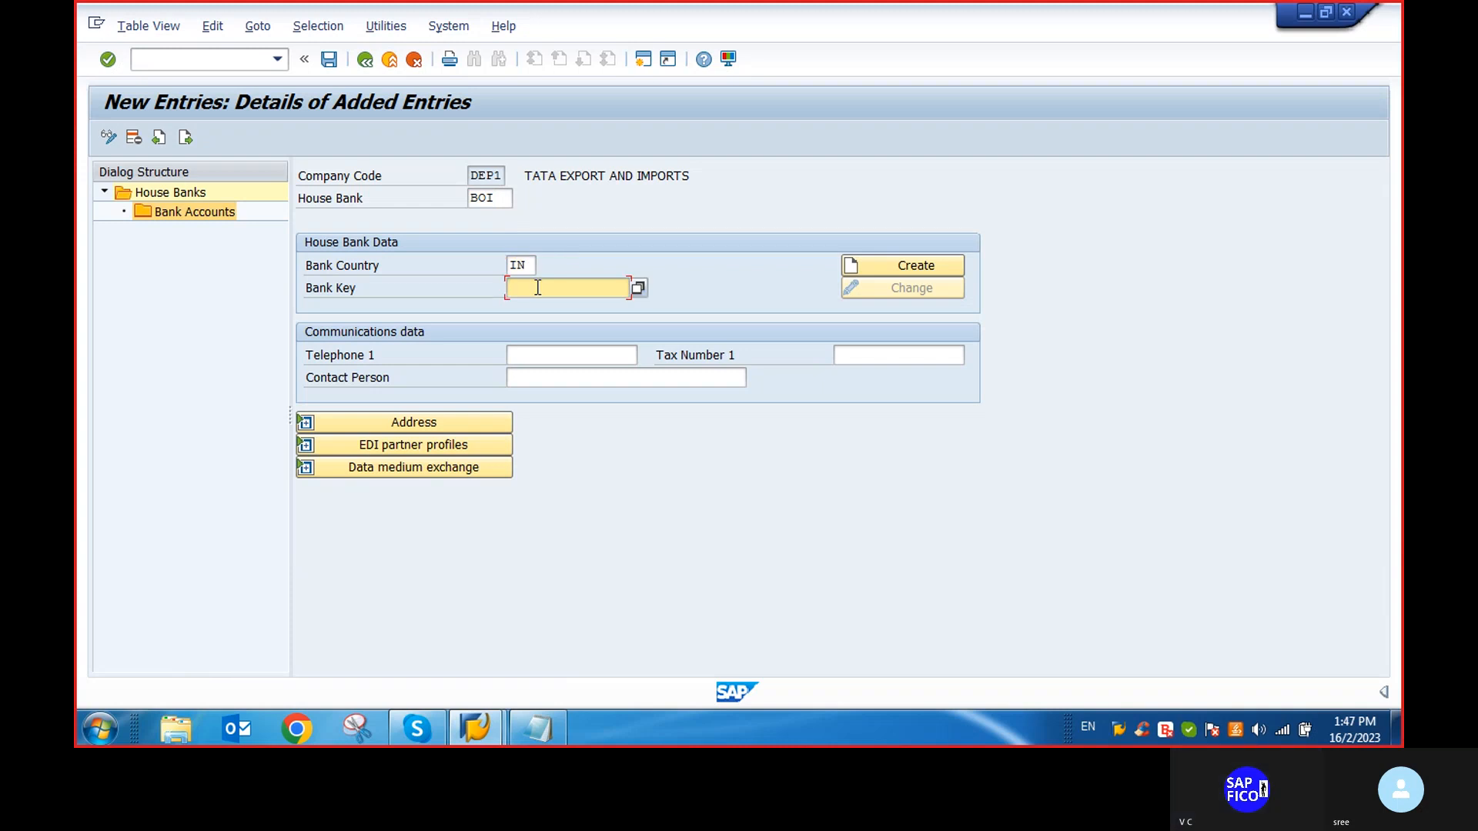
pyautogui.write('BOI23456')
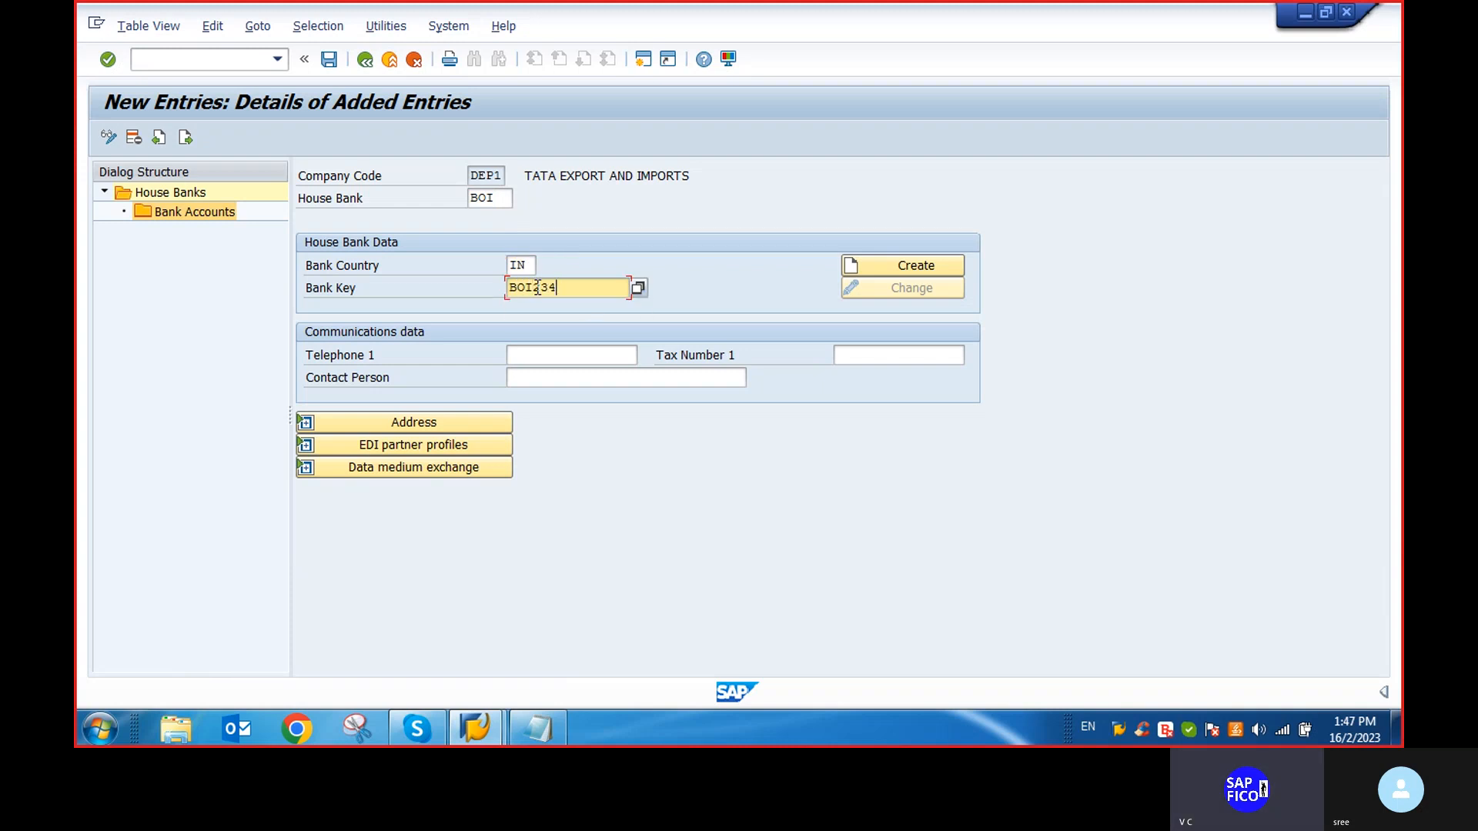
# Create the bank data for the BOI house bank with bank name BANK OF INDIA and region 10
pyautogui.click(899, 269)
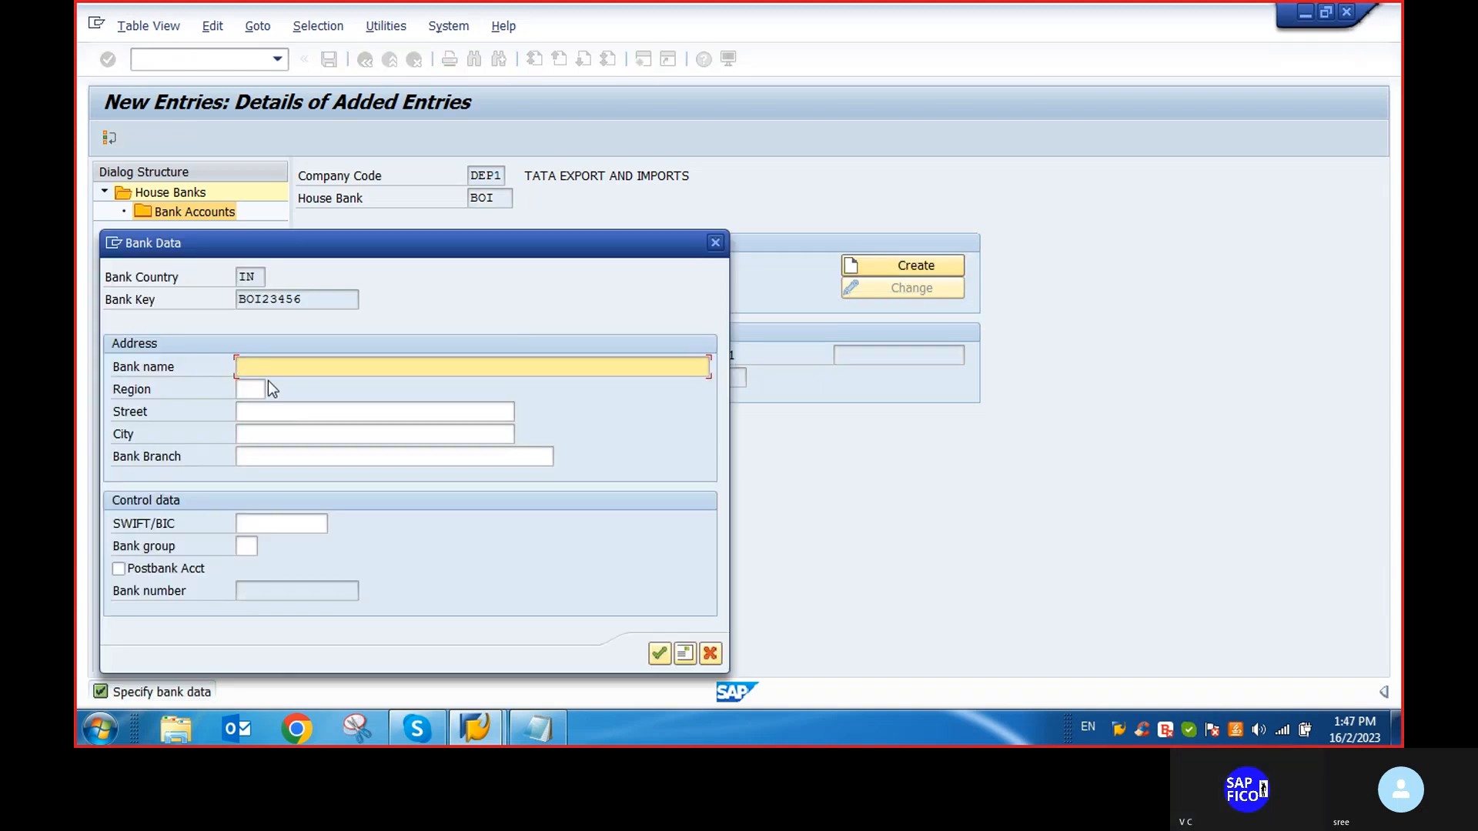
pyautogui.write('BANK OF')
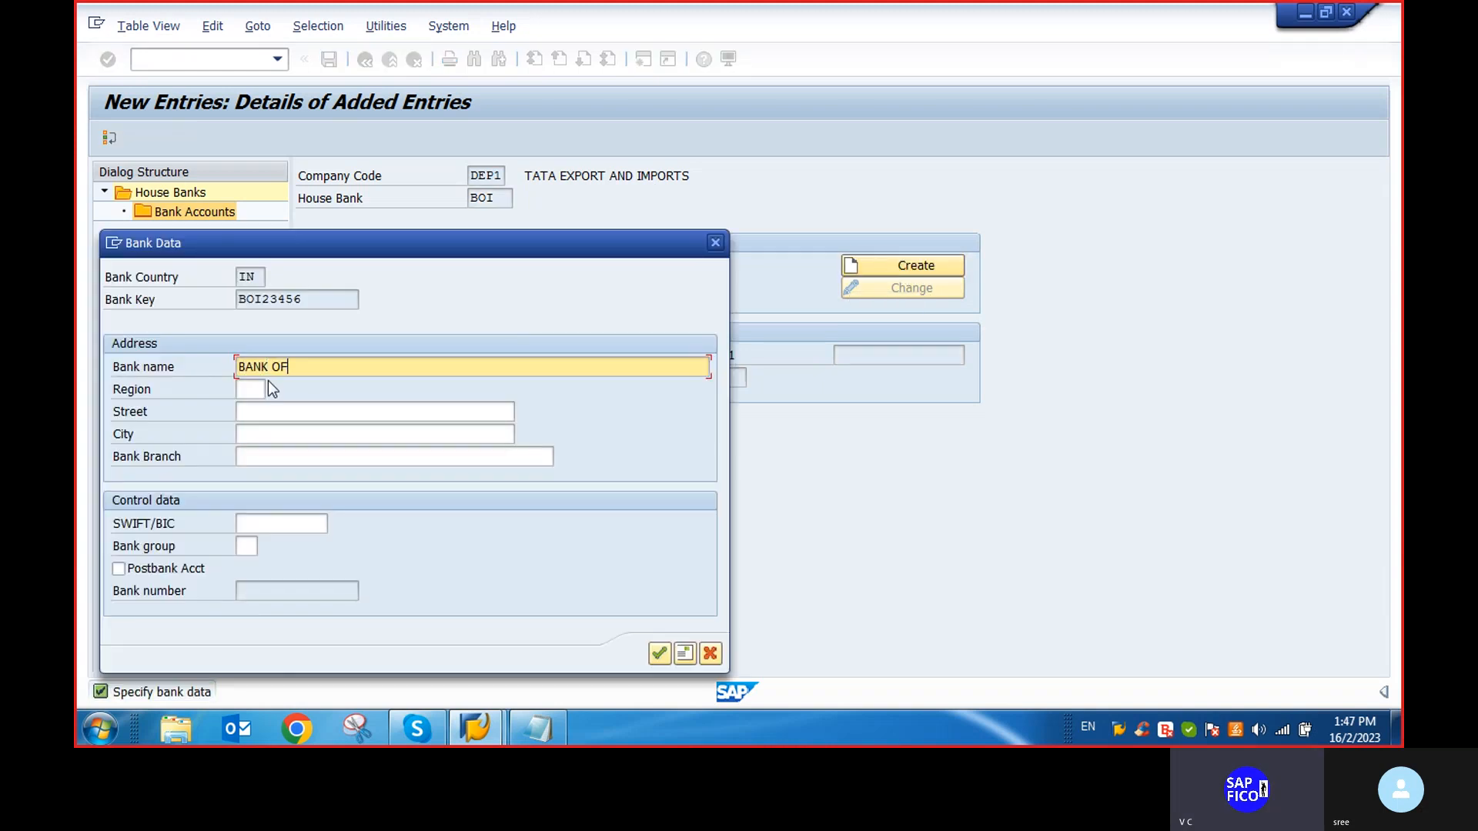
pyautogui.write(' INDIA')
pyautogui.click(259, 387)
pyautogui.write('10')
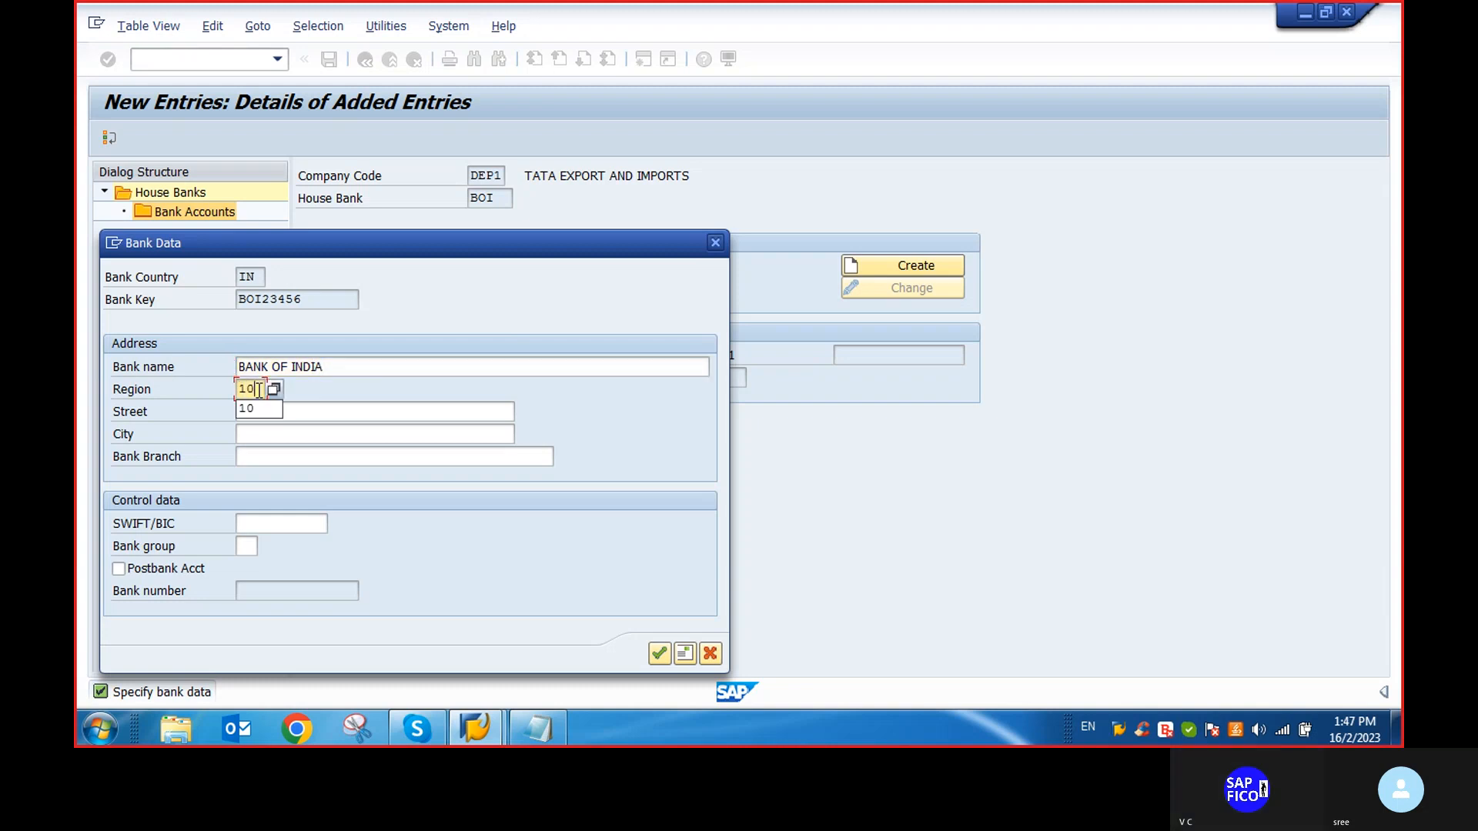
# Fill in the bank's street, city and branch name in its address data
pyautogui.click(286, 406)
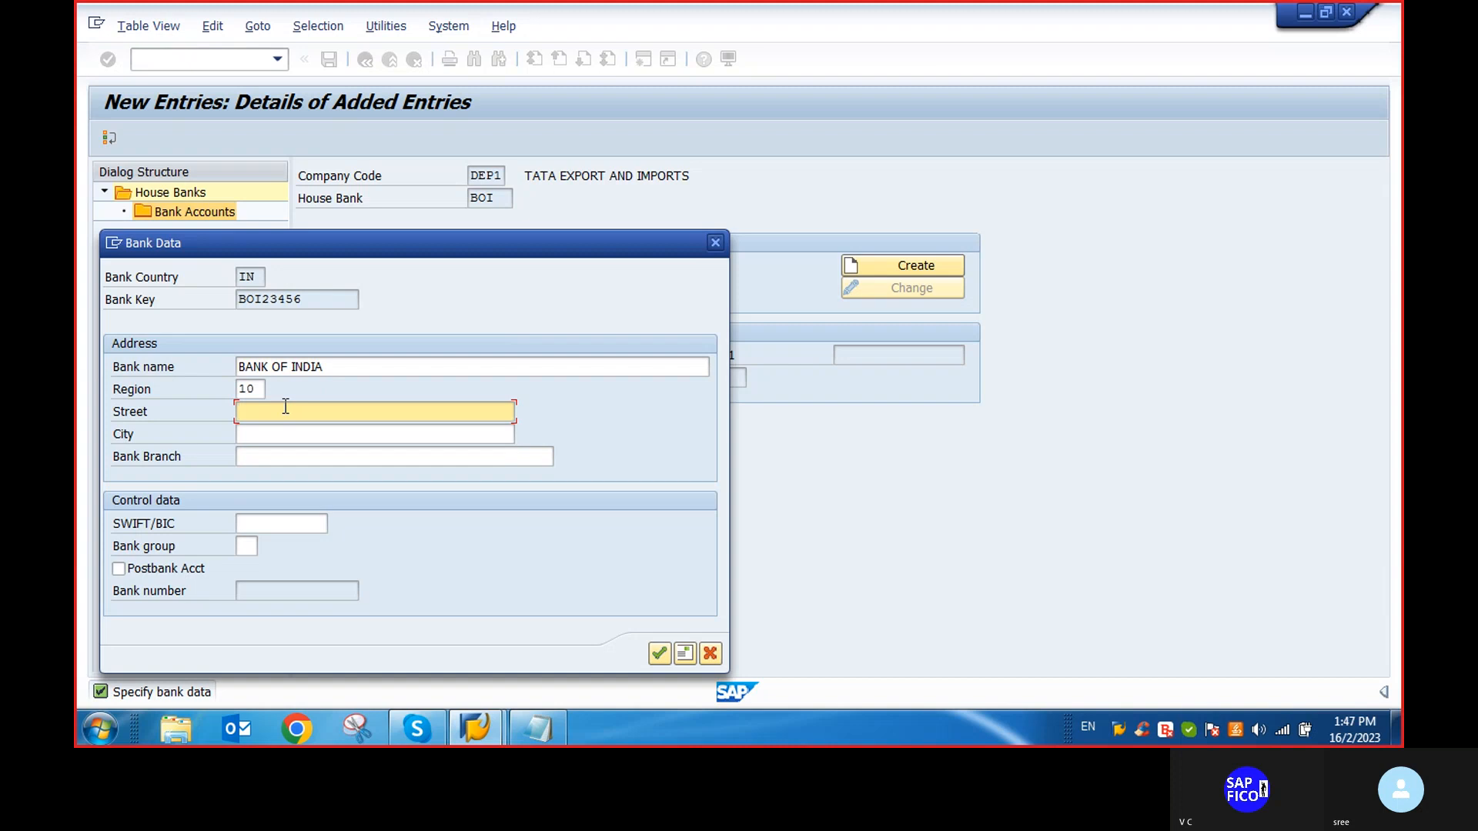
pyautogui.write('AVENURE')
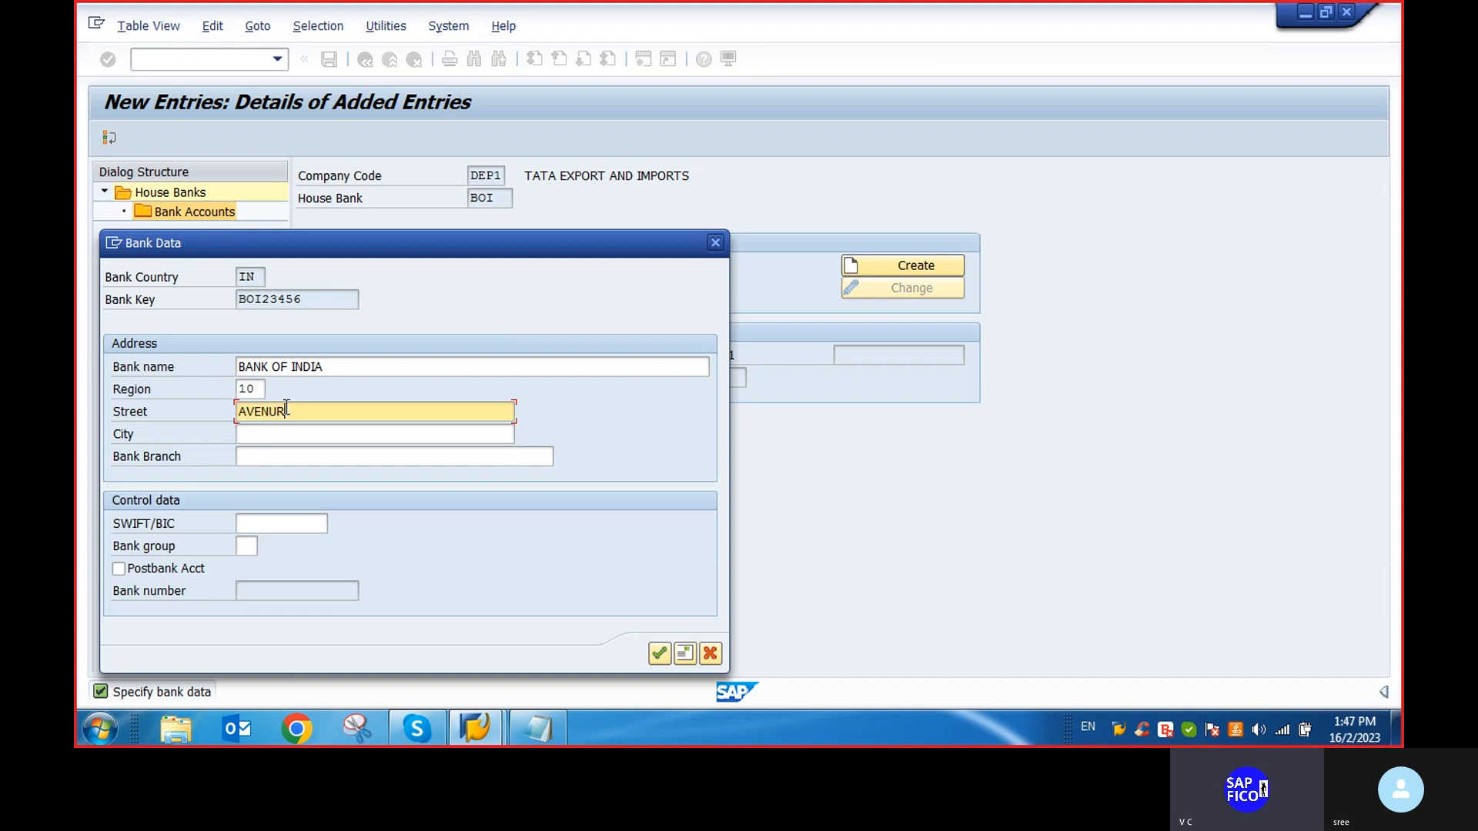
pyautogui.press('BackSpace')
pyautogui.click(279, 432)
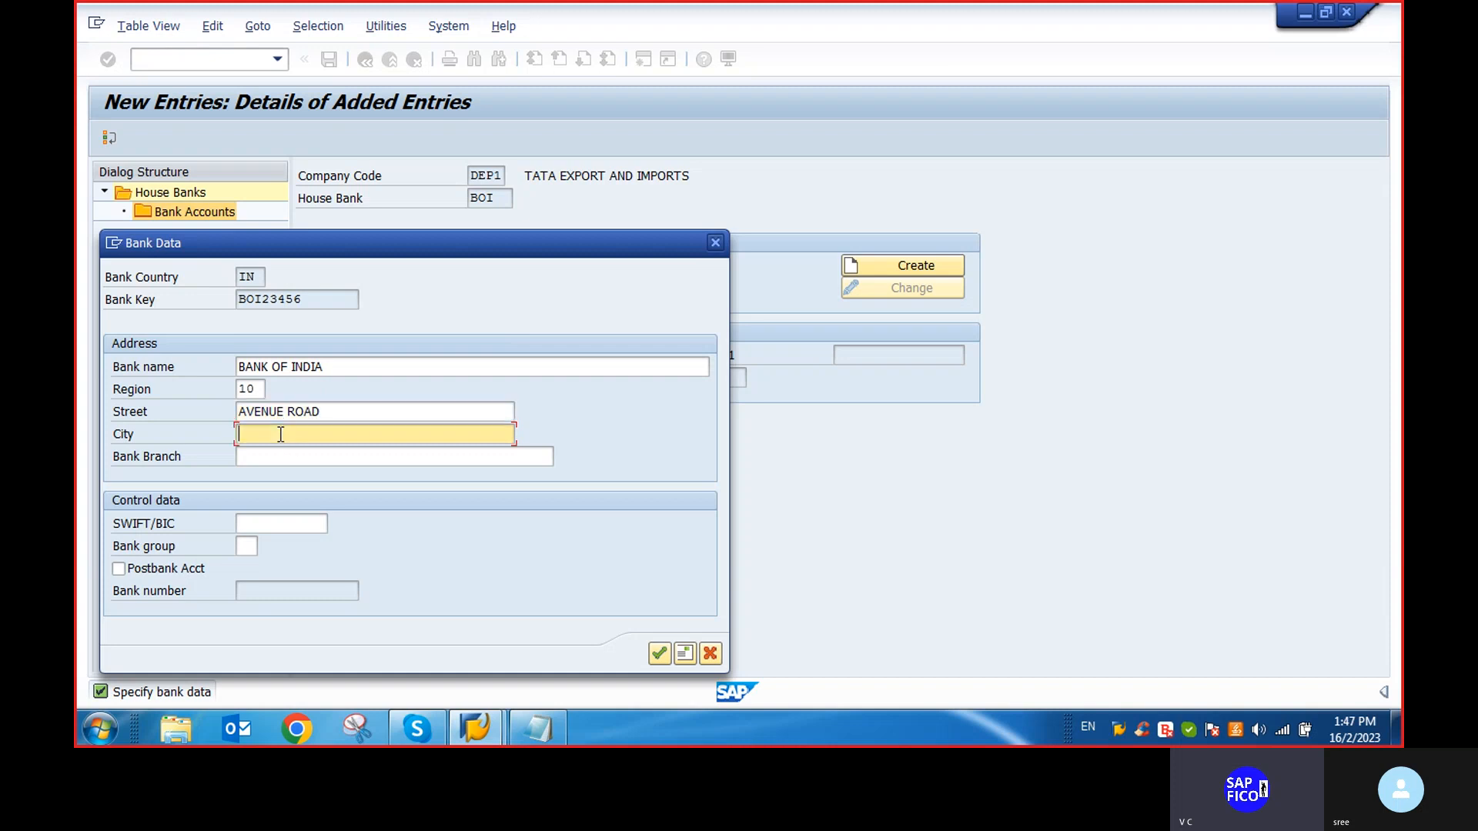
pyautogui.write('B')
pyautogui.click(284, 452)
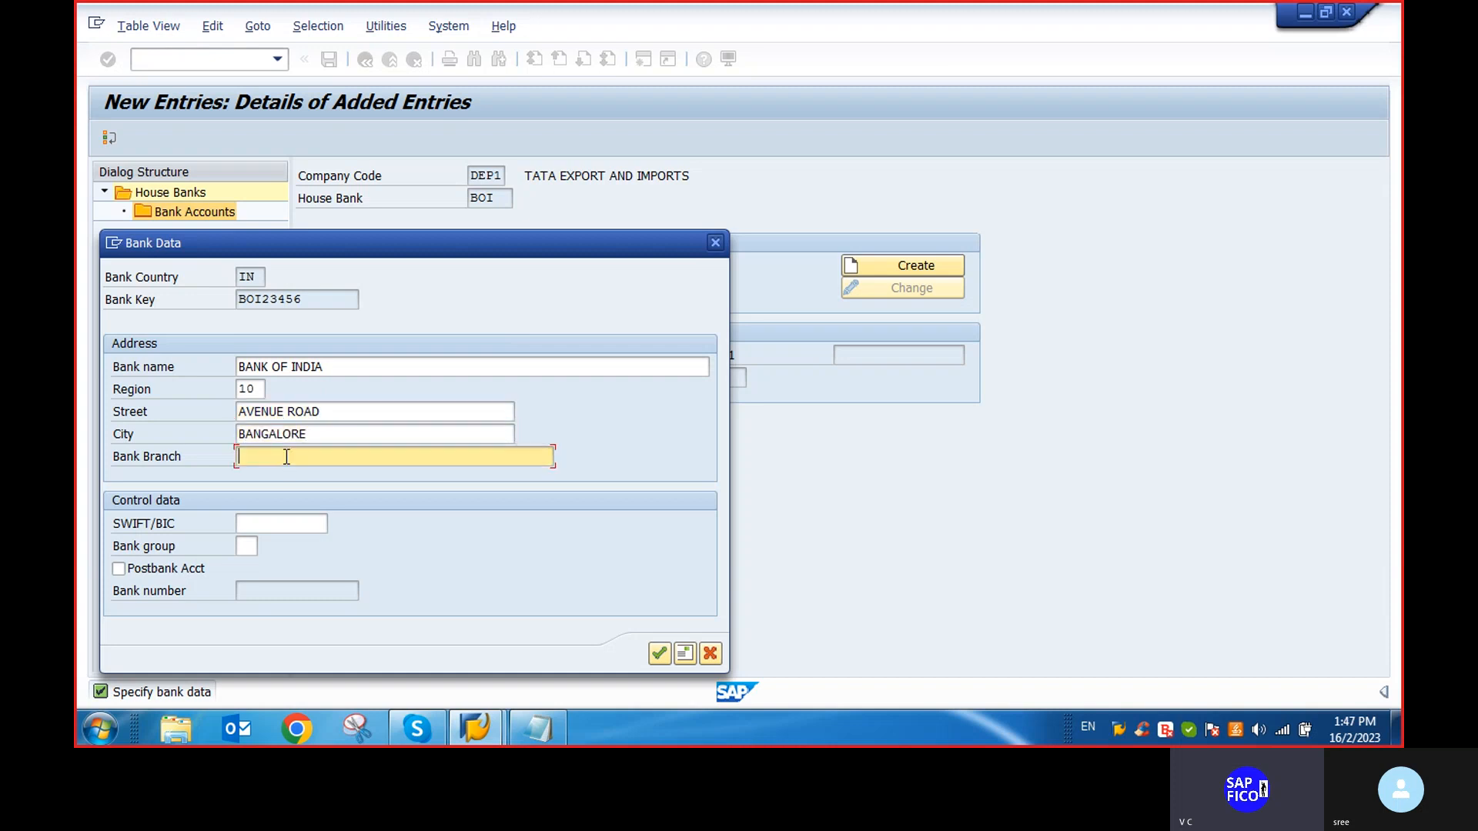
pyautogui.write('A')
pyautogui.click(300, 474)
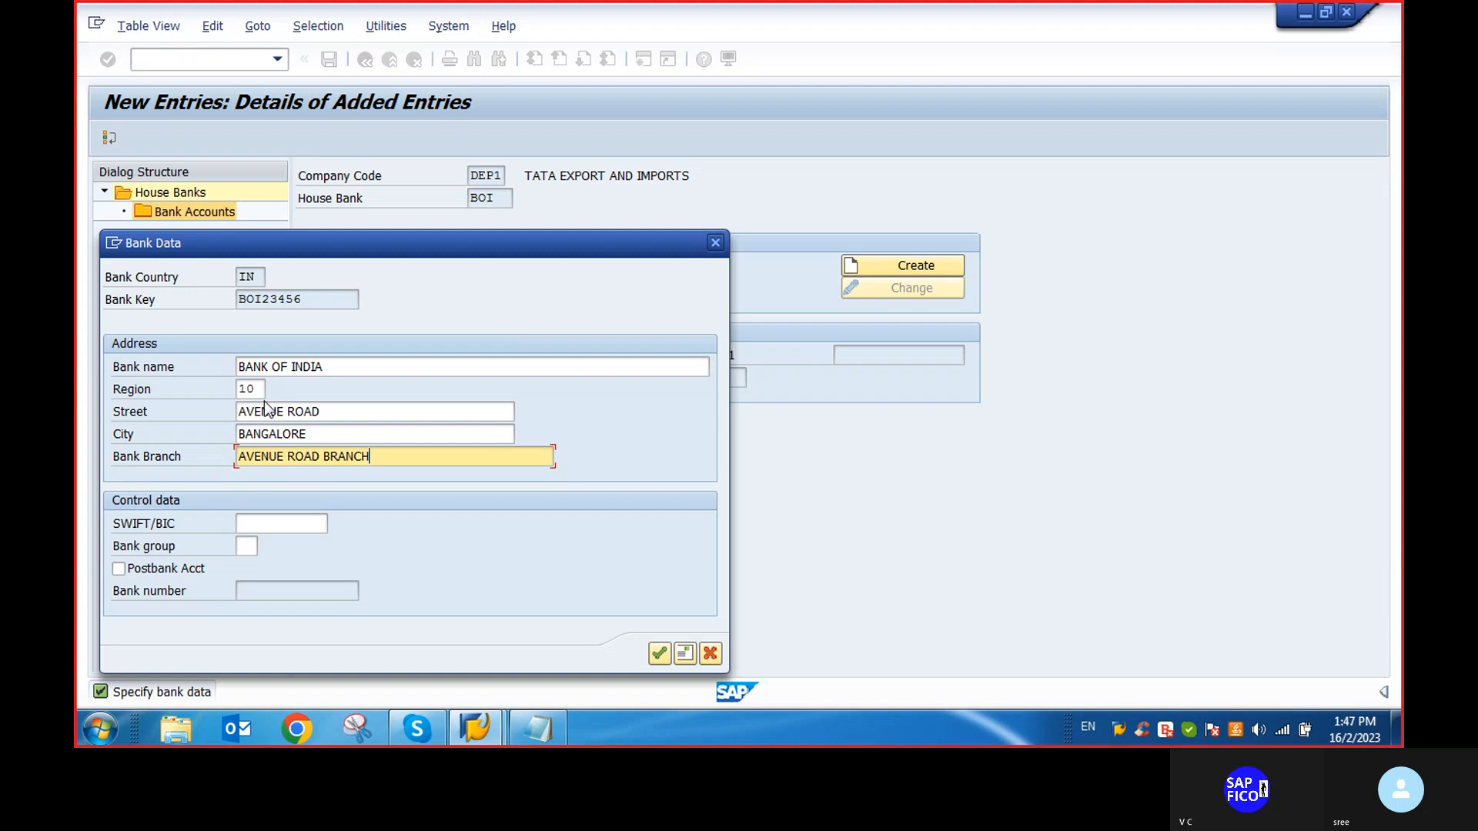
# Confirm the bank data and expand the address details of the BOI house bank entry
pyautogui.click(659, 656)
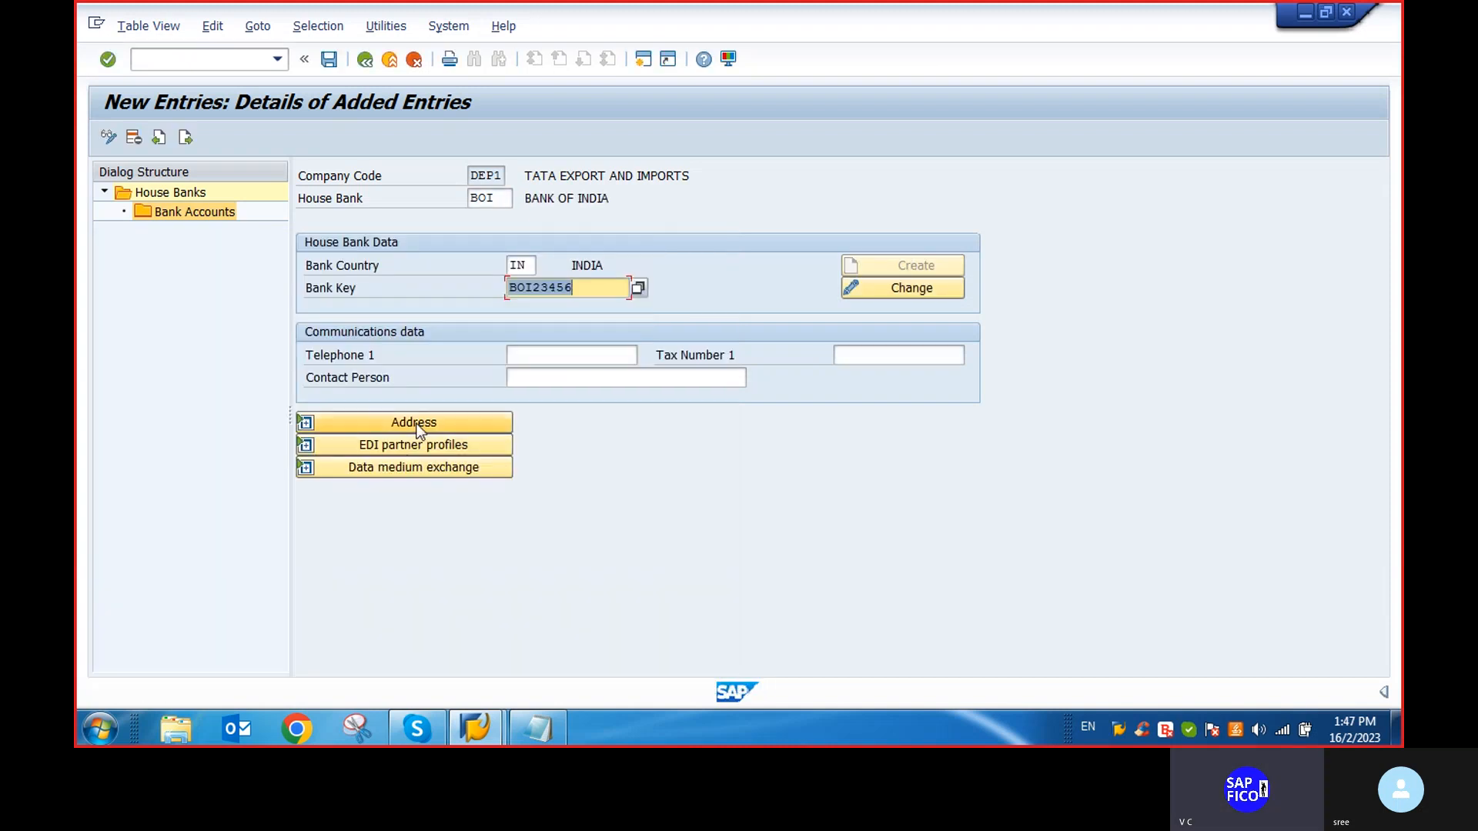
pyautogui.click(422, 423)
pyautogui.scroll(-2, 427, 450)
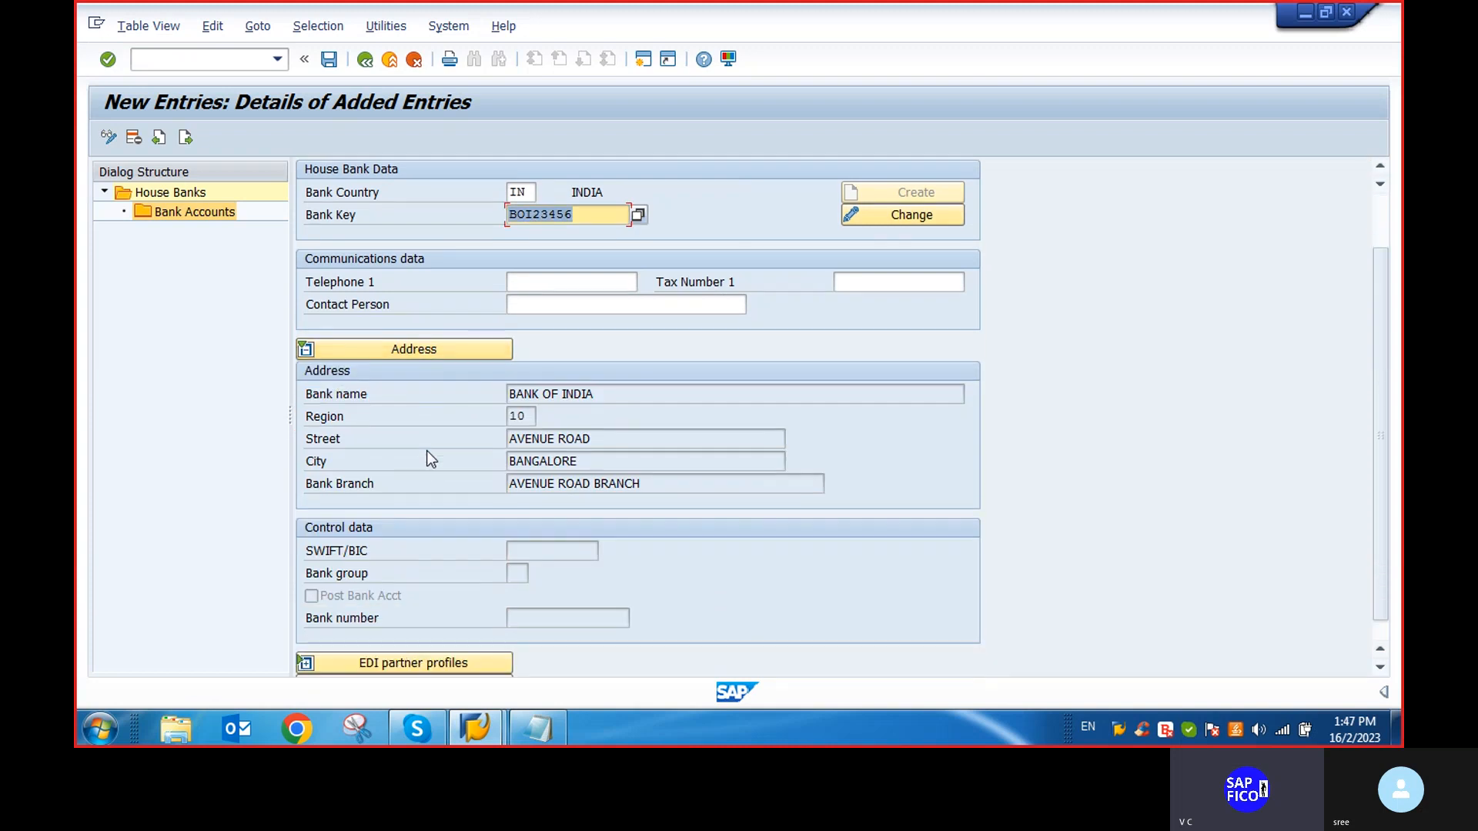
# Save the new BOI house bank entry and return to the house banks overview
pyautogui.scroll(2, 410, 437)
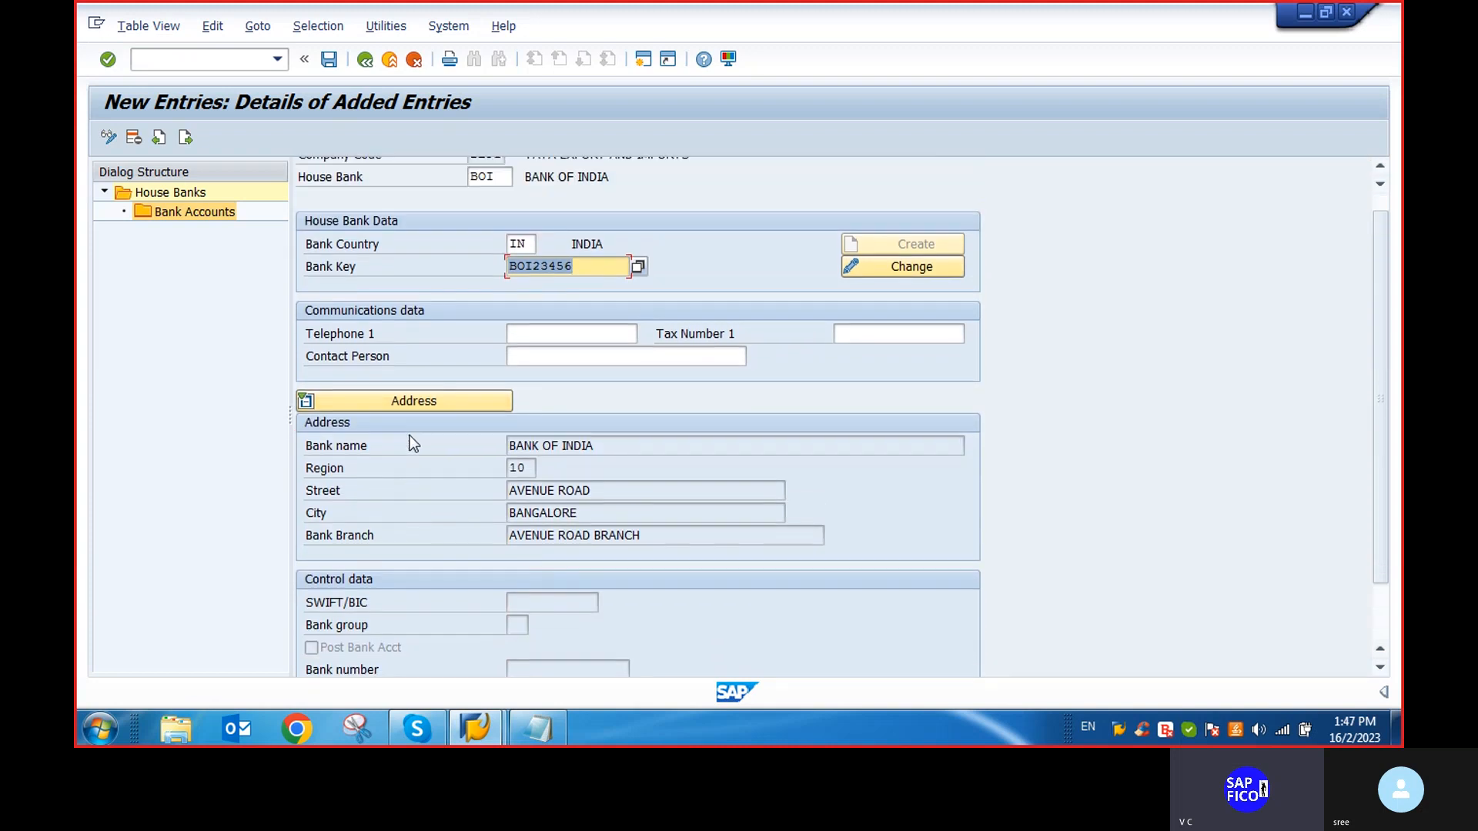
pyautogui.click(330, 60)
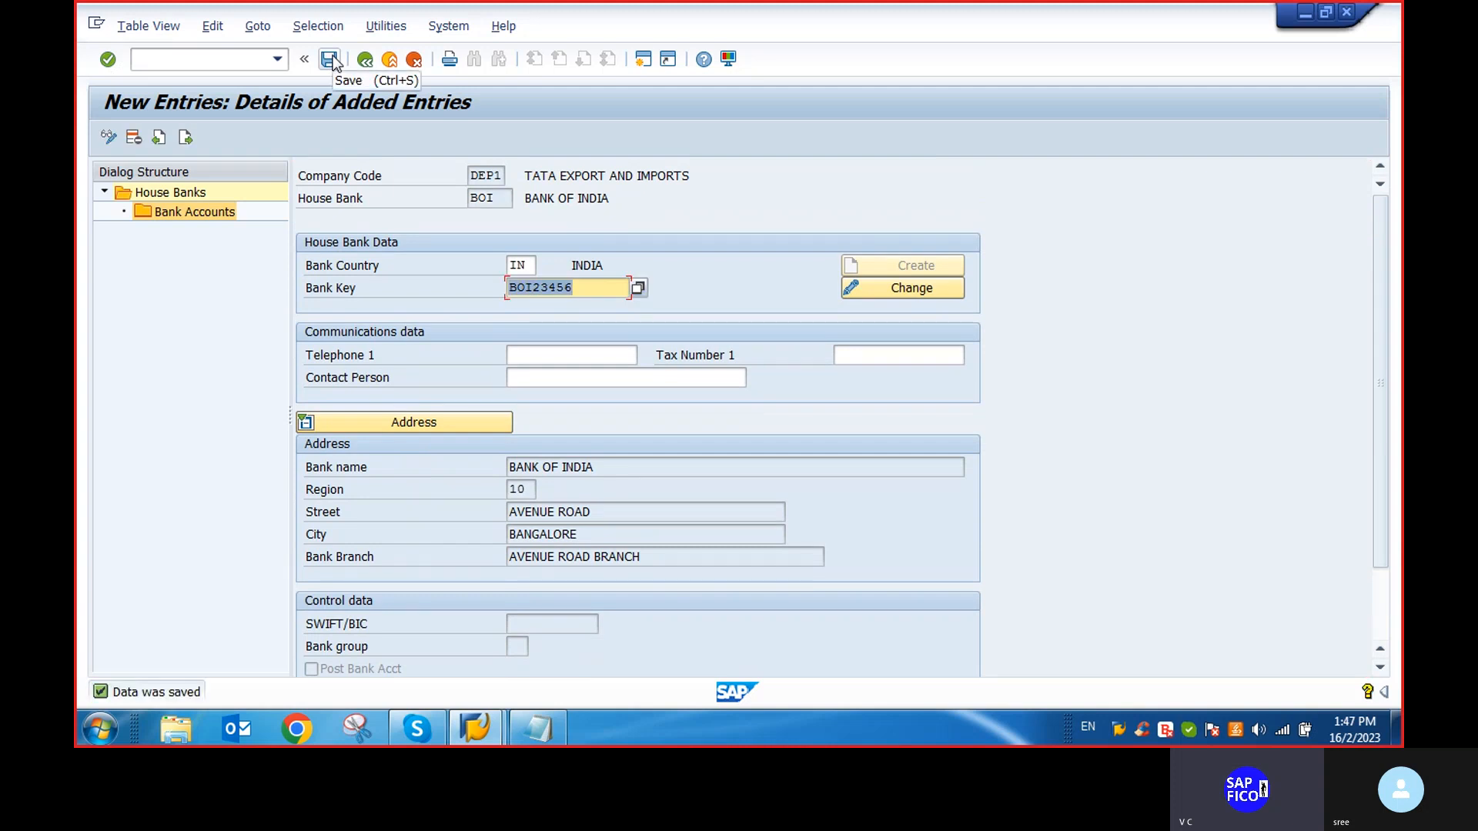
pyautogui.click(367, 61)
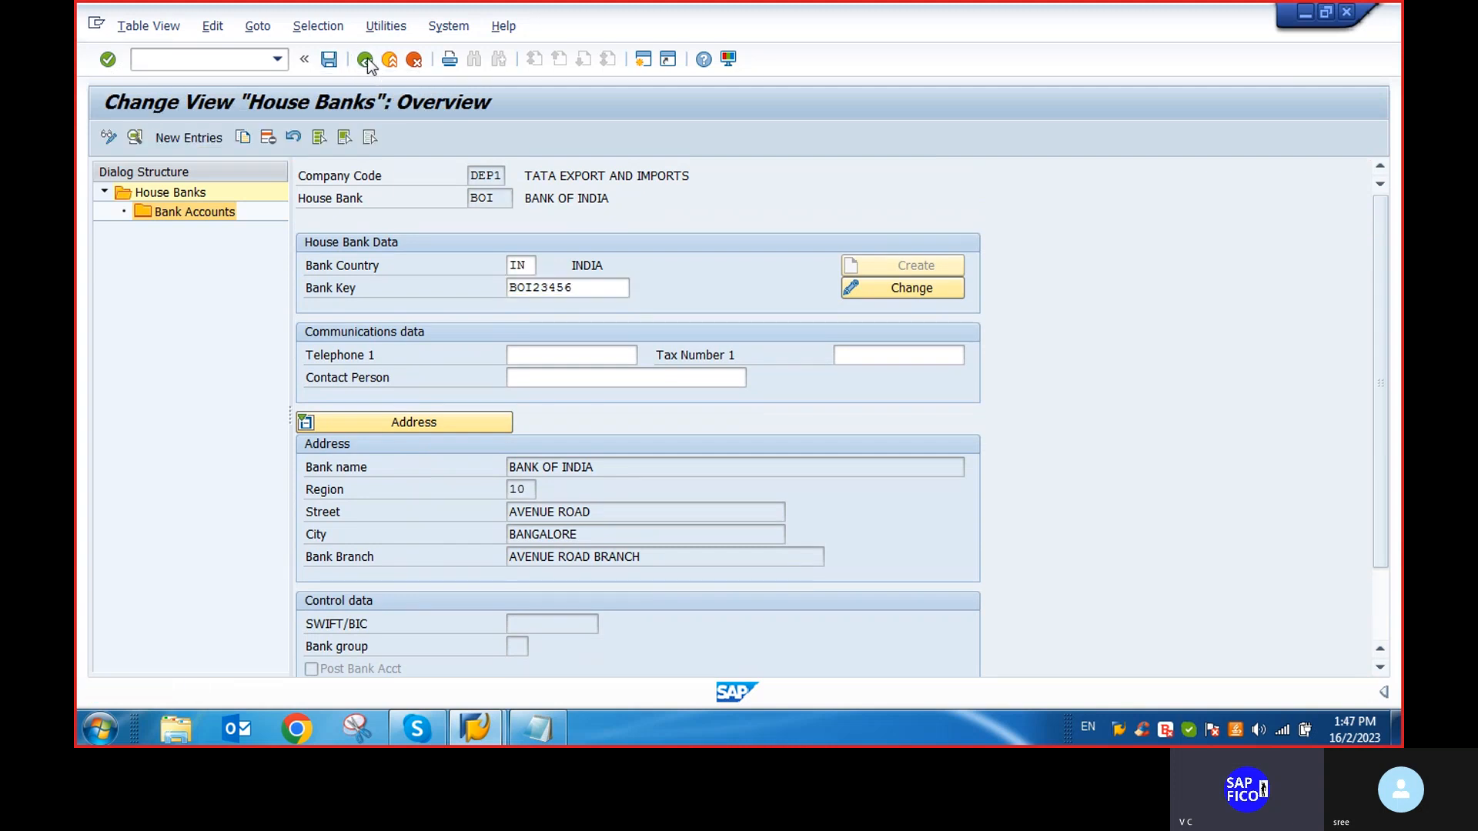
# Create a new bank account entry for house bank BOI with account ID BOI1 and description BANK OF INDIA
pyautogui.click(304, 265)
pyautogui.doubleClick(197, 217)
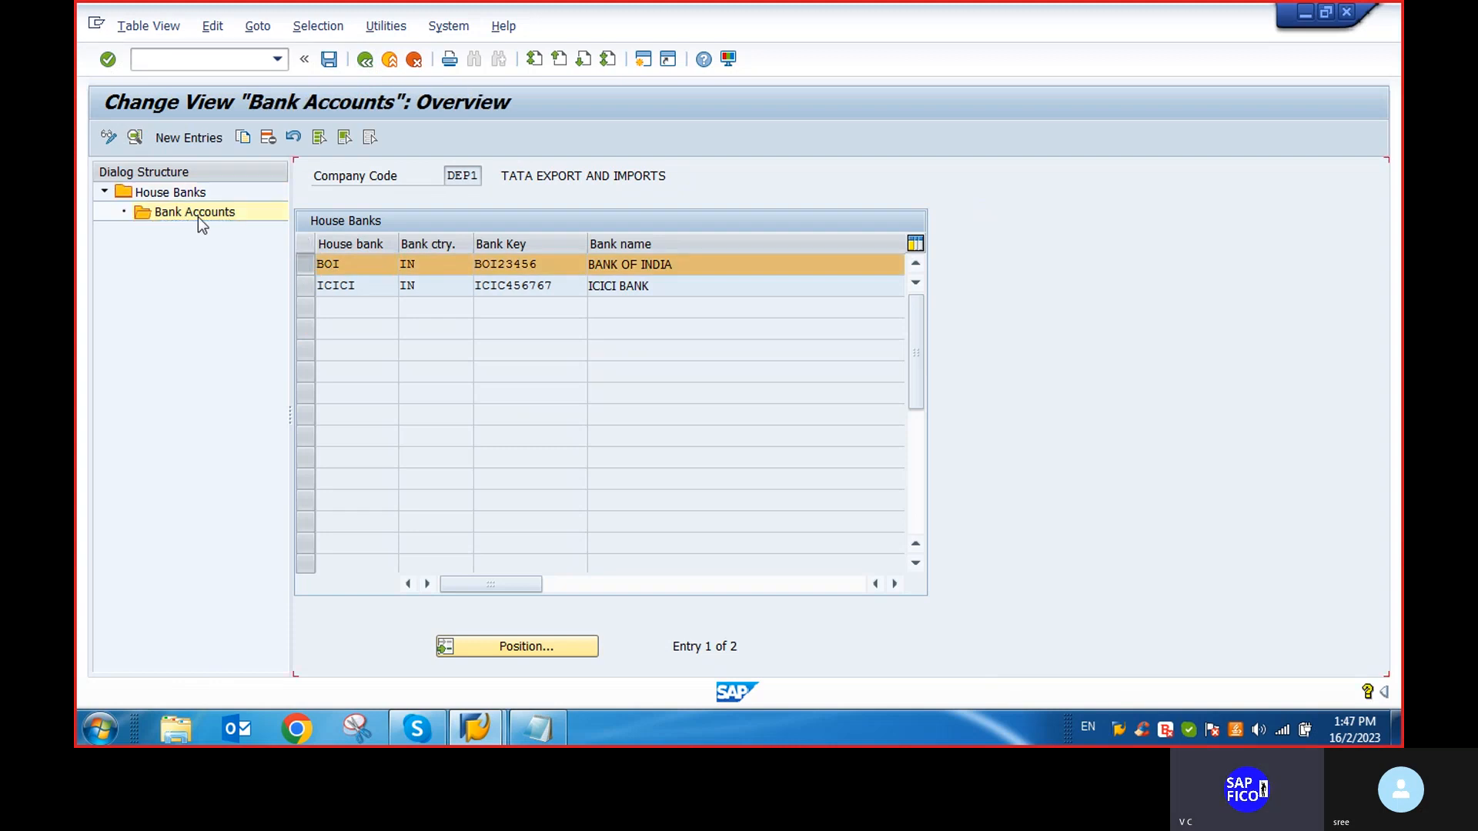
pyautogui.click(174, 138)
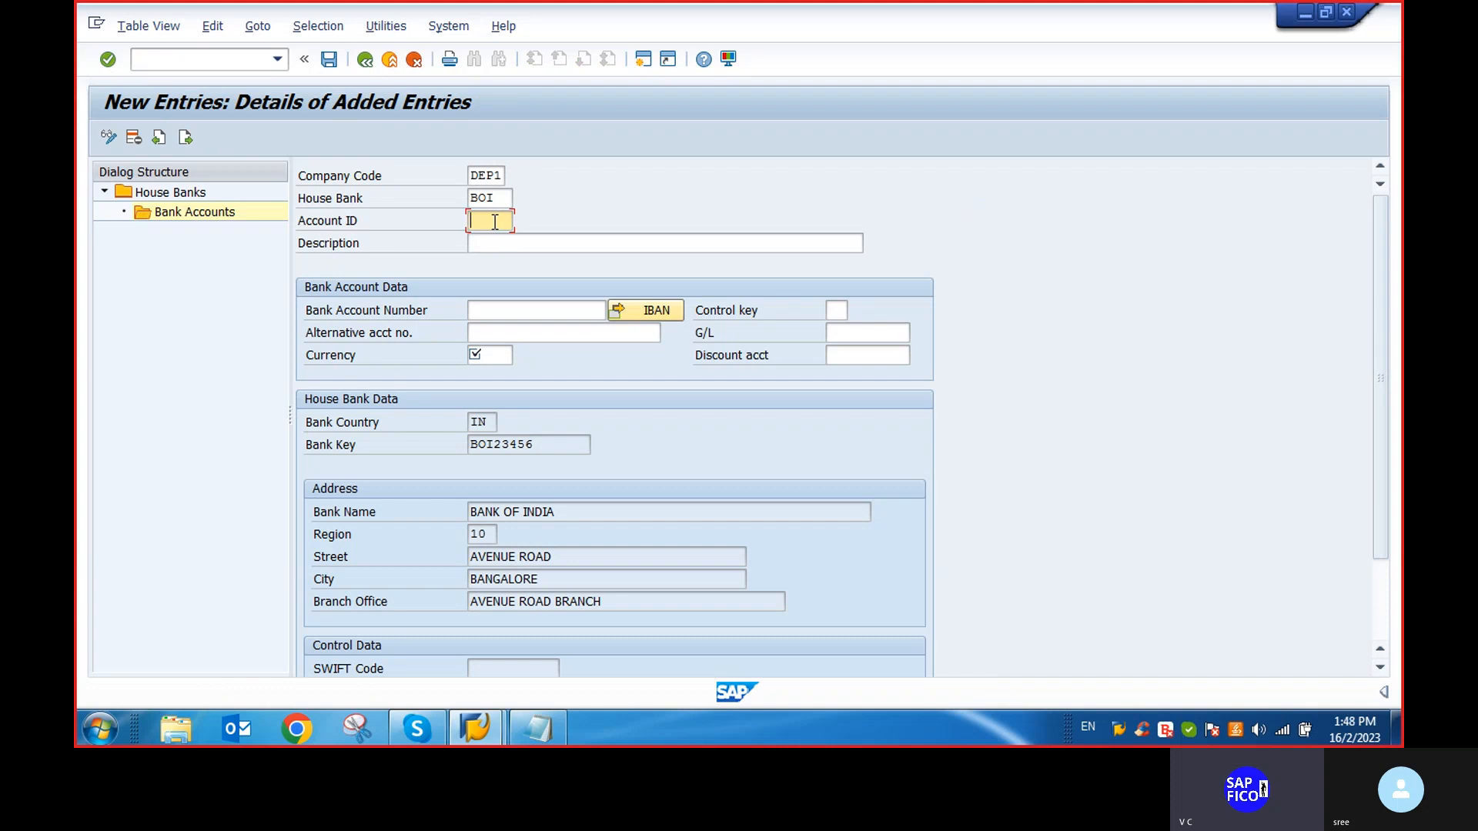
pyautogui.write('BOI1')
pyautogui.click(488, 244)
pyautogui.write('B')
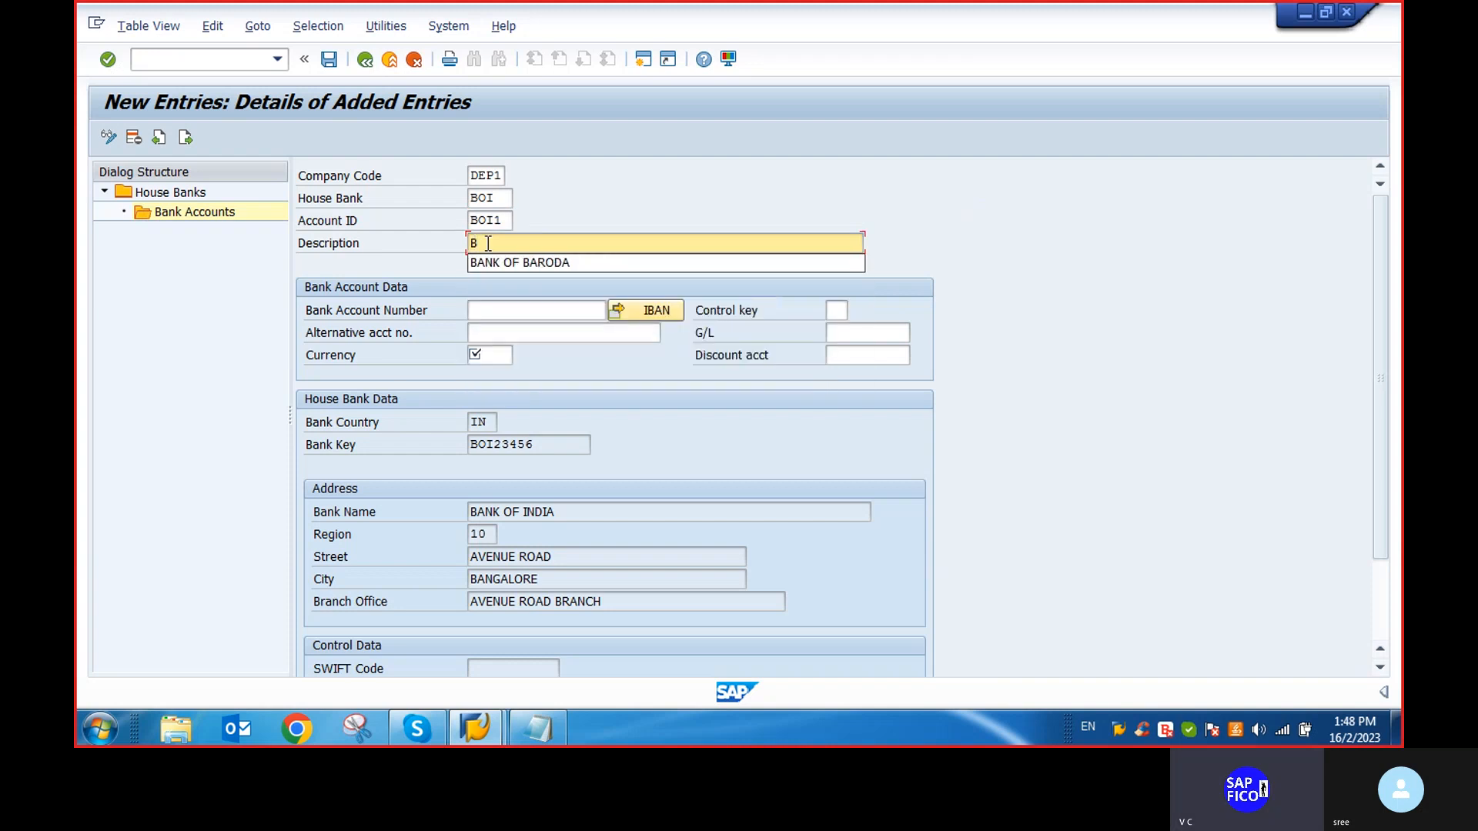
pyautogui.click(491, 266)
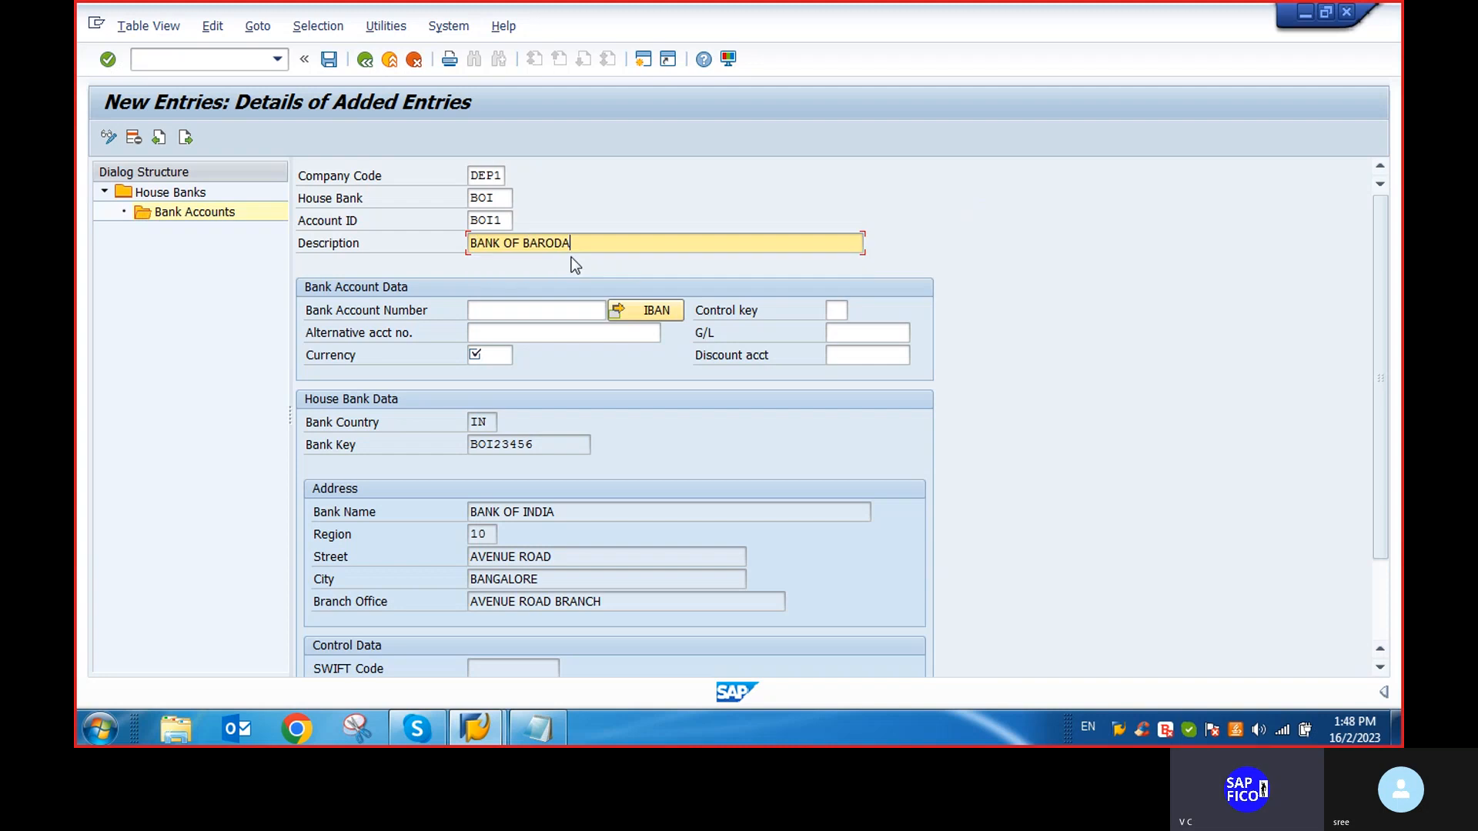
pyautogui.press('BackSpace')
pyautogui.press('BackSpace')
pyautogui.press('BackSpace')
pyautogui.press('BackSpace')
pyautogui.press('BackSpace')
pyautogui.press('BackSpace')
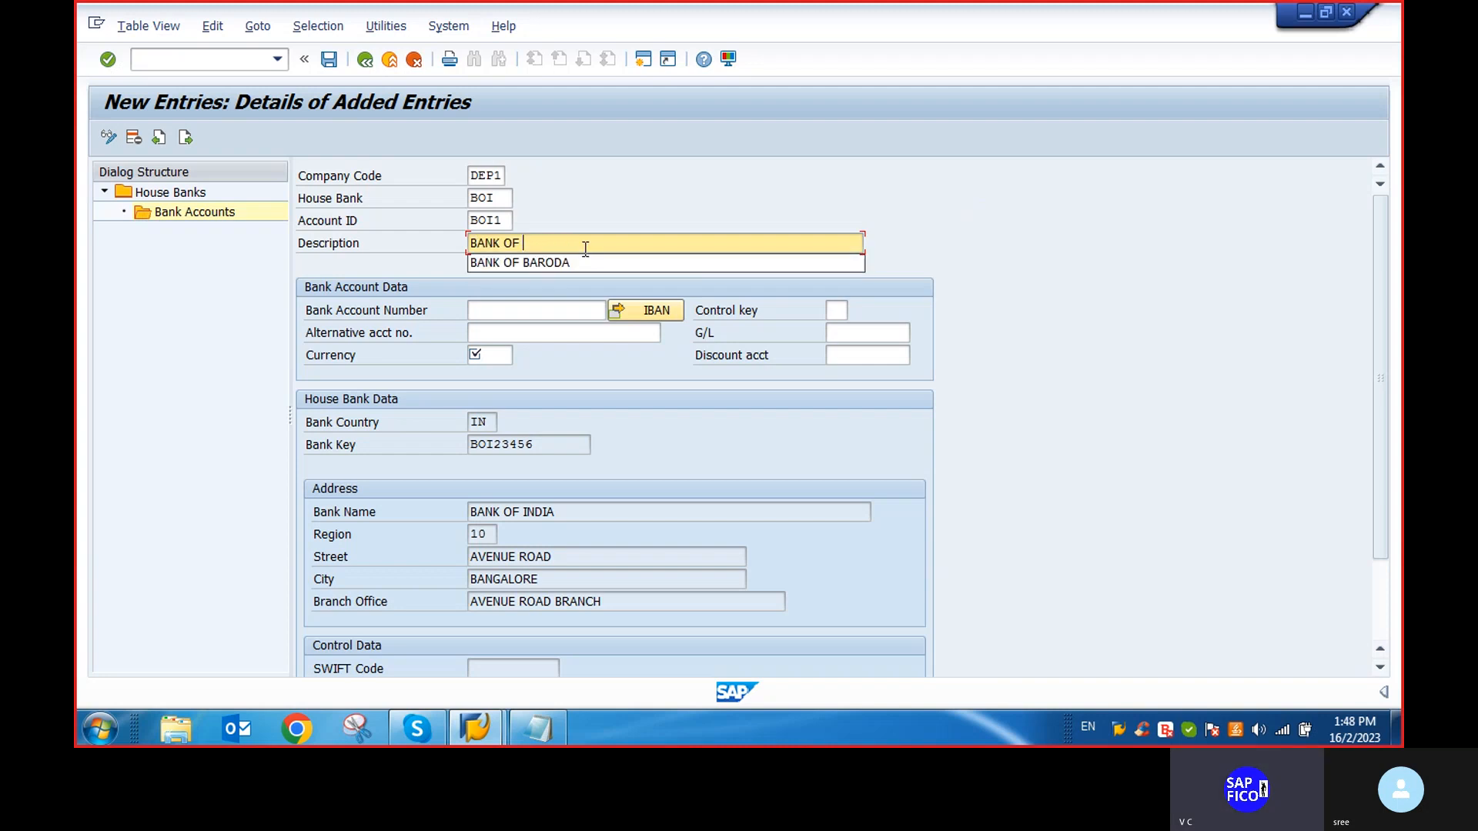
pyautogui.write('INDIA')
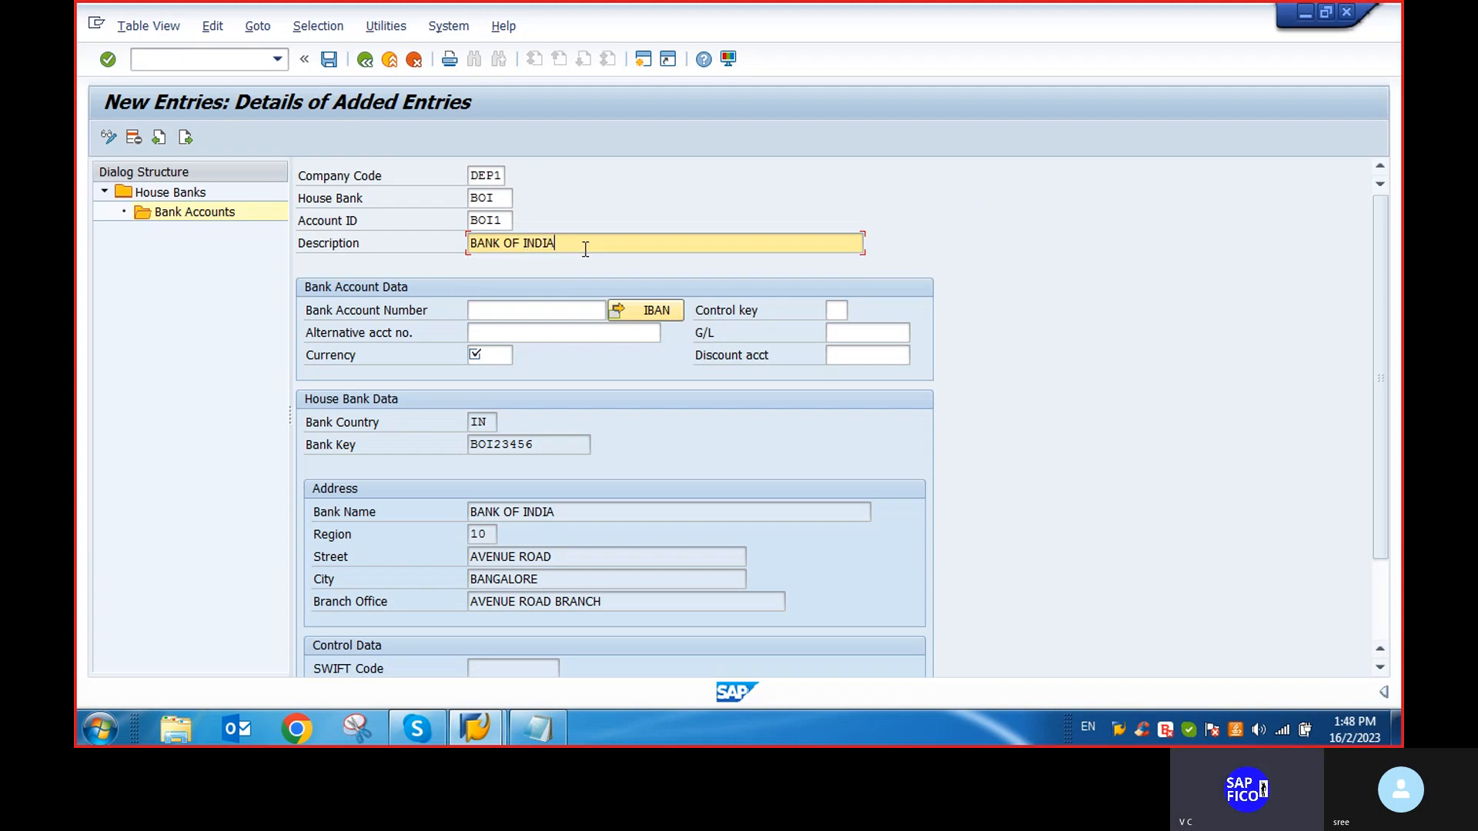
# Enter the bank account number, control key IN, G/L account 200105 (BANK OF INDIA A/C) and currency INR for BOI1
pyautogui.click(505, 309)
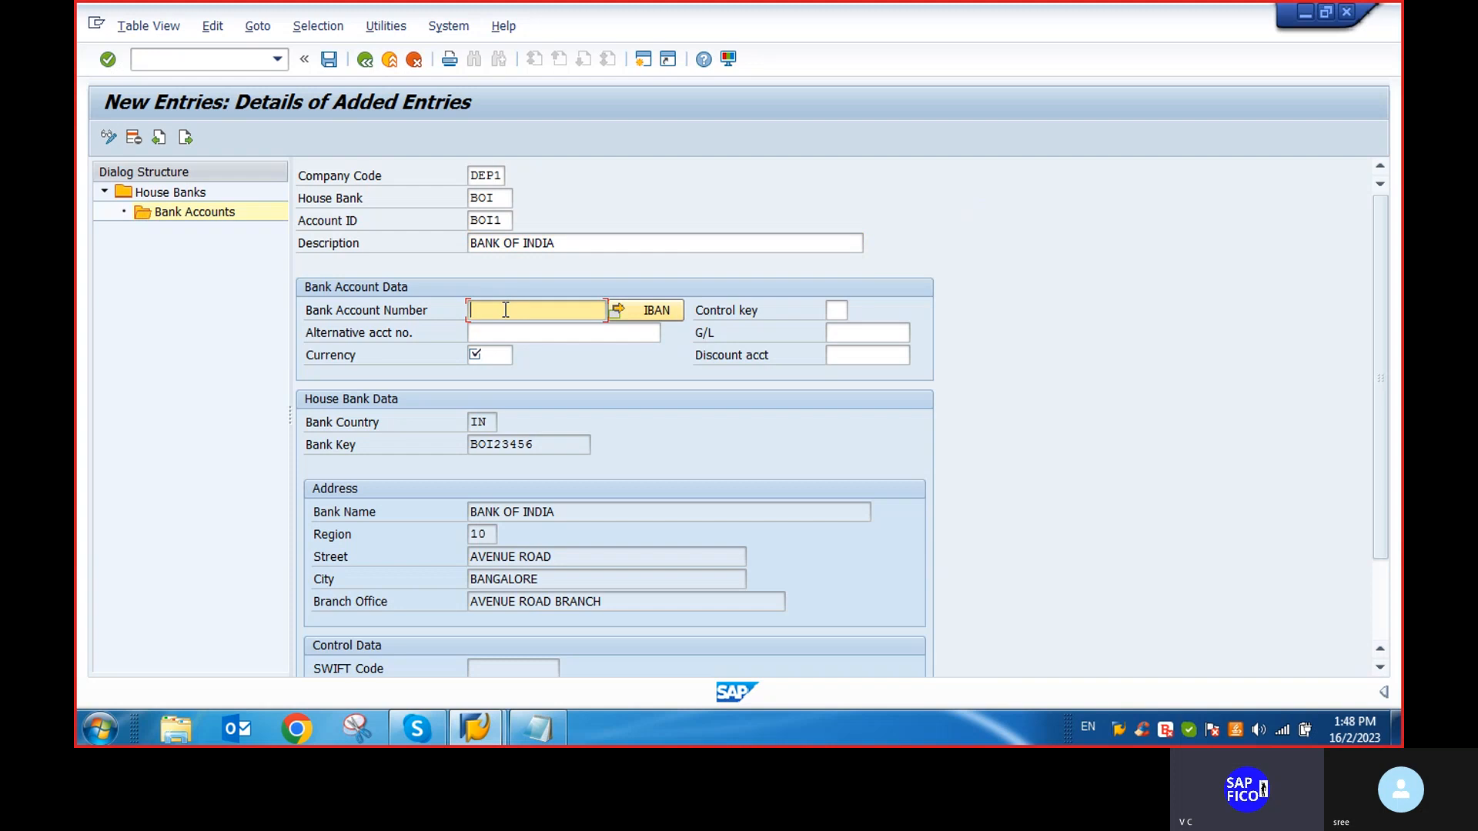
pyautogui.write('3456789')
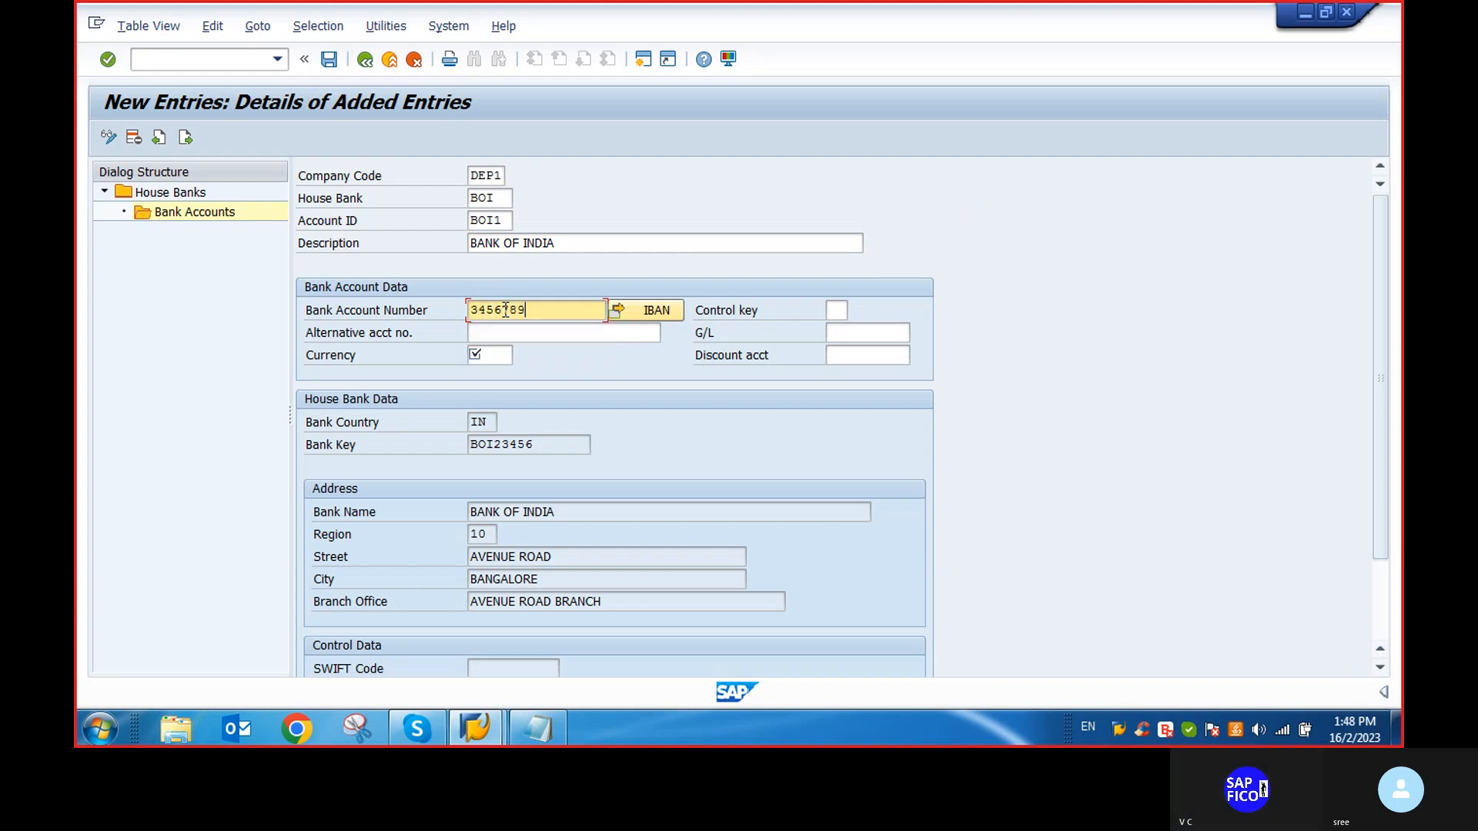
pyautogui.click(838, 310)
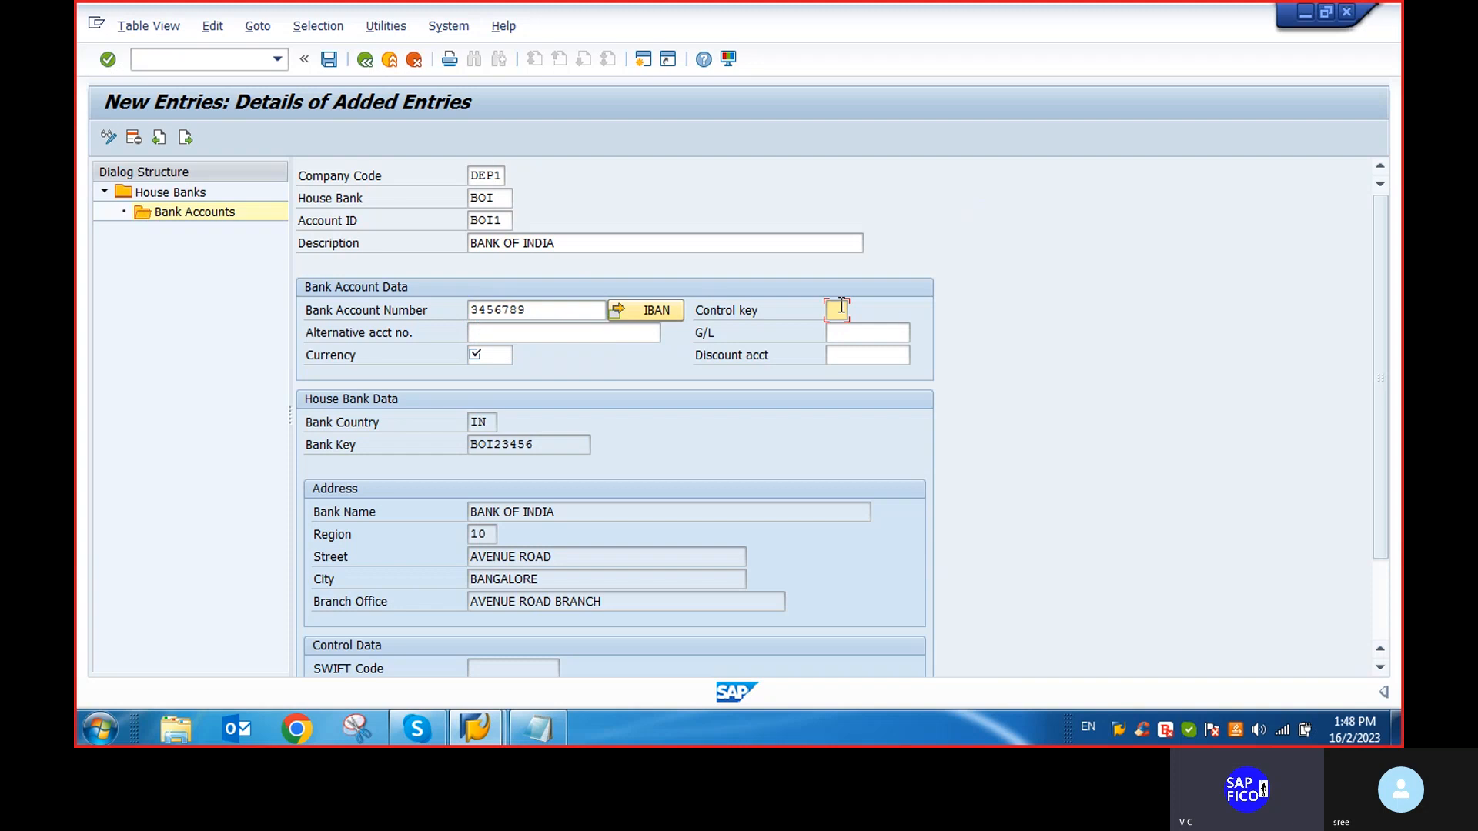
pyautogui.write('IN')
pyautogui.click(850, 333)
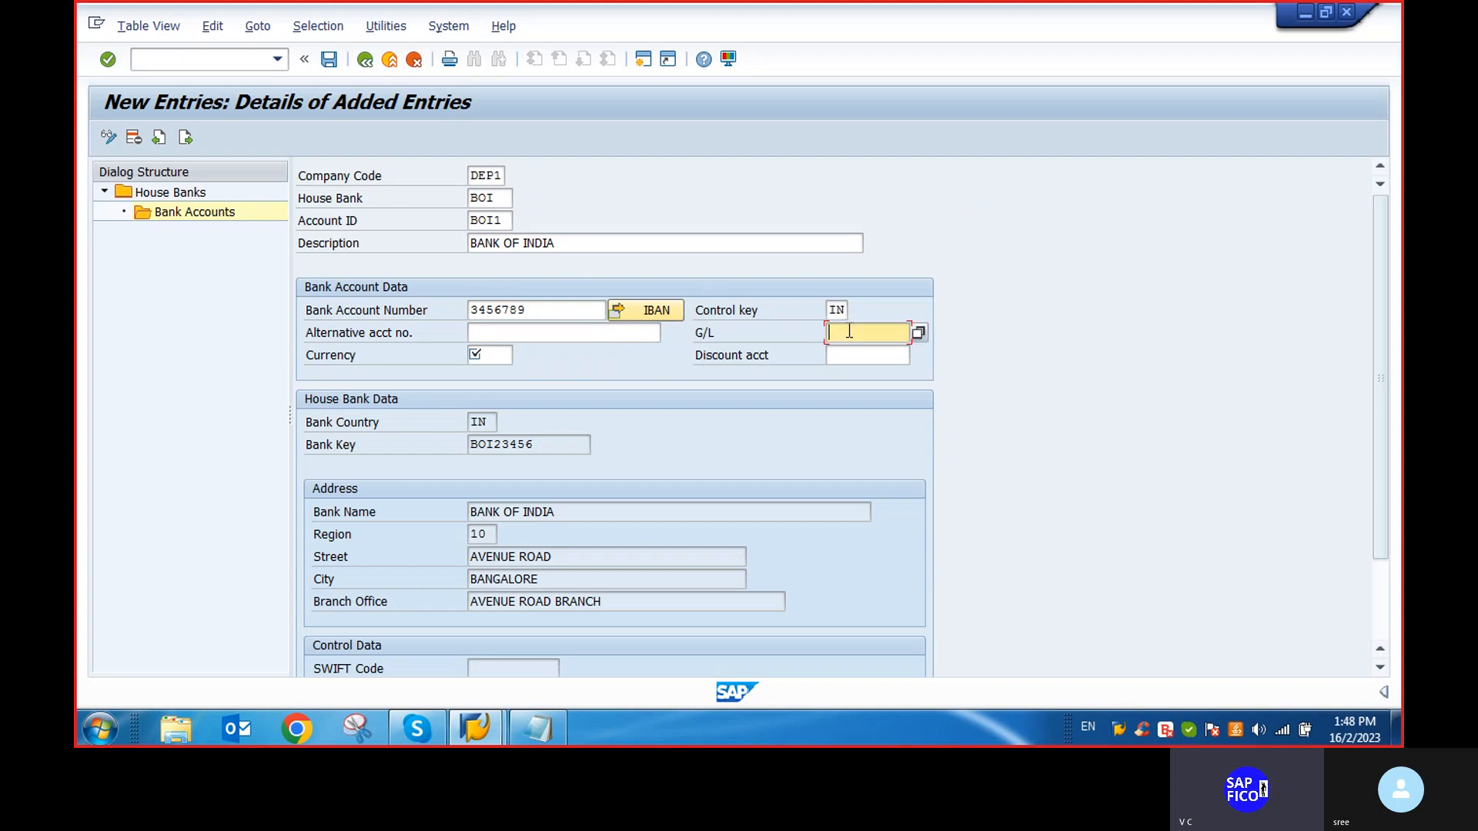
pyautogui.click(918, 333)
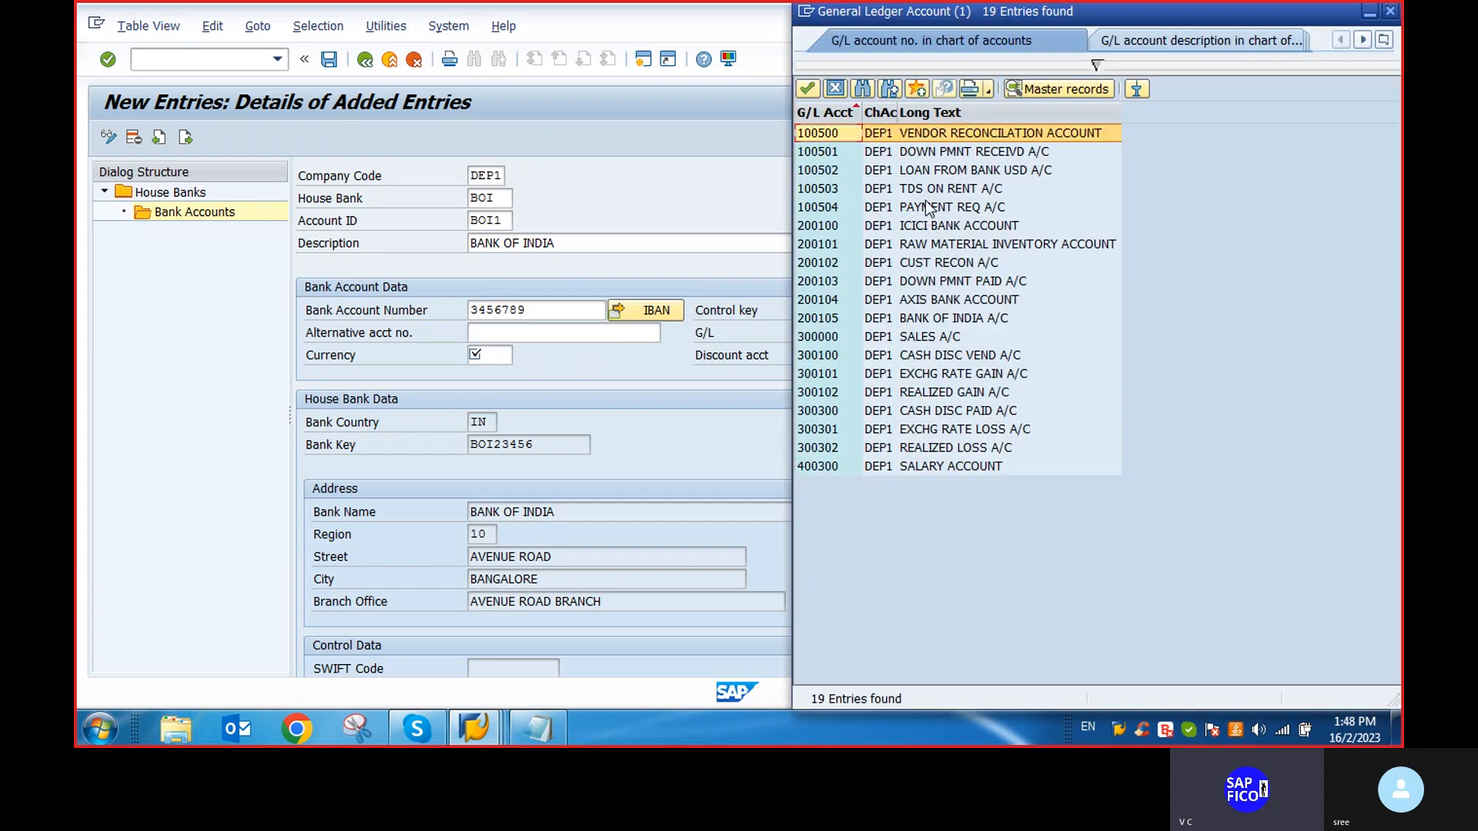
pyautogui.doubleClick(963, 315)
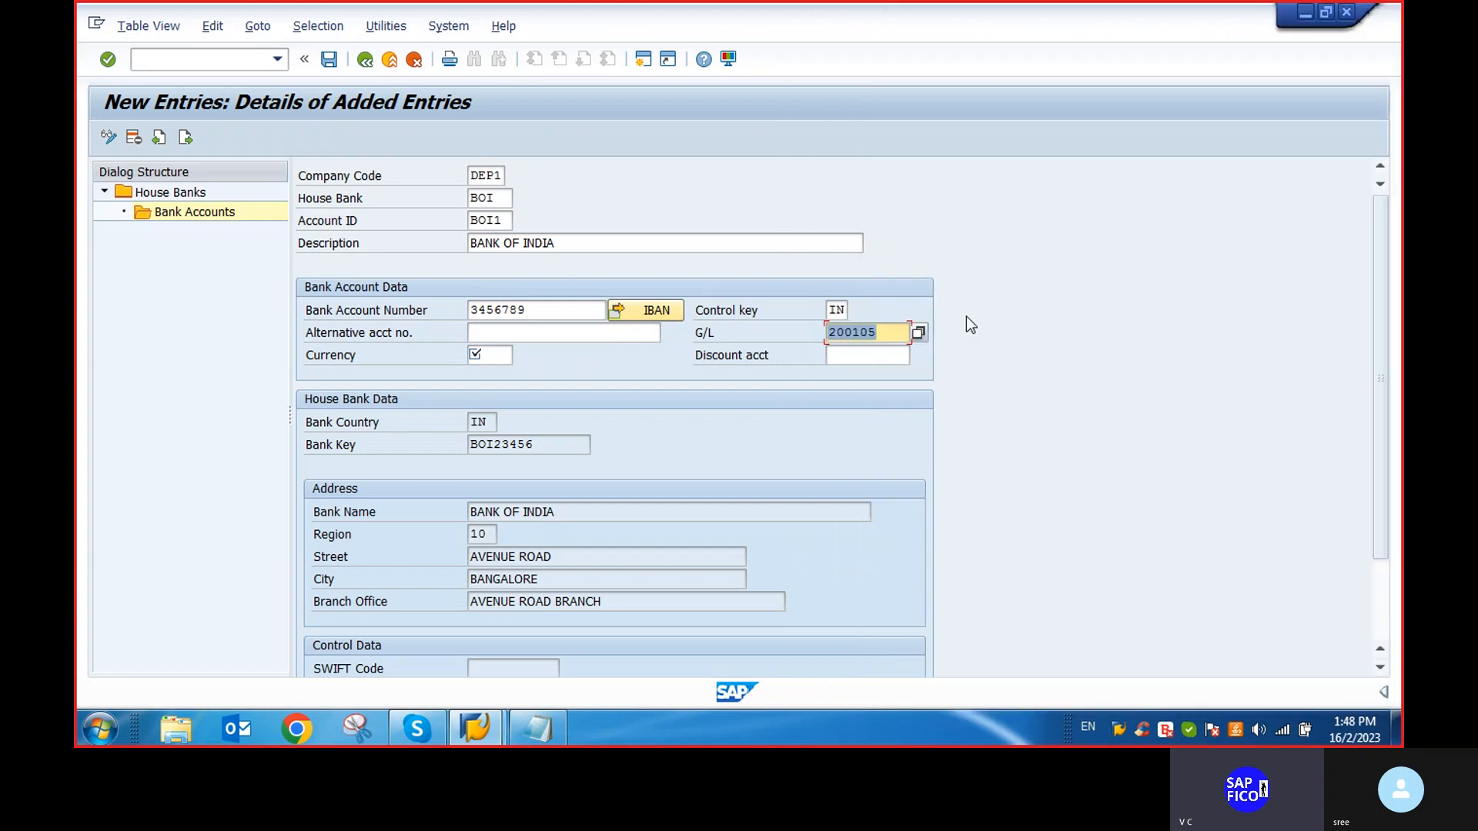
pyautogui.click(497, 354)
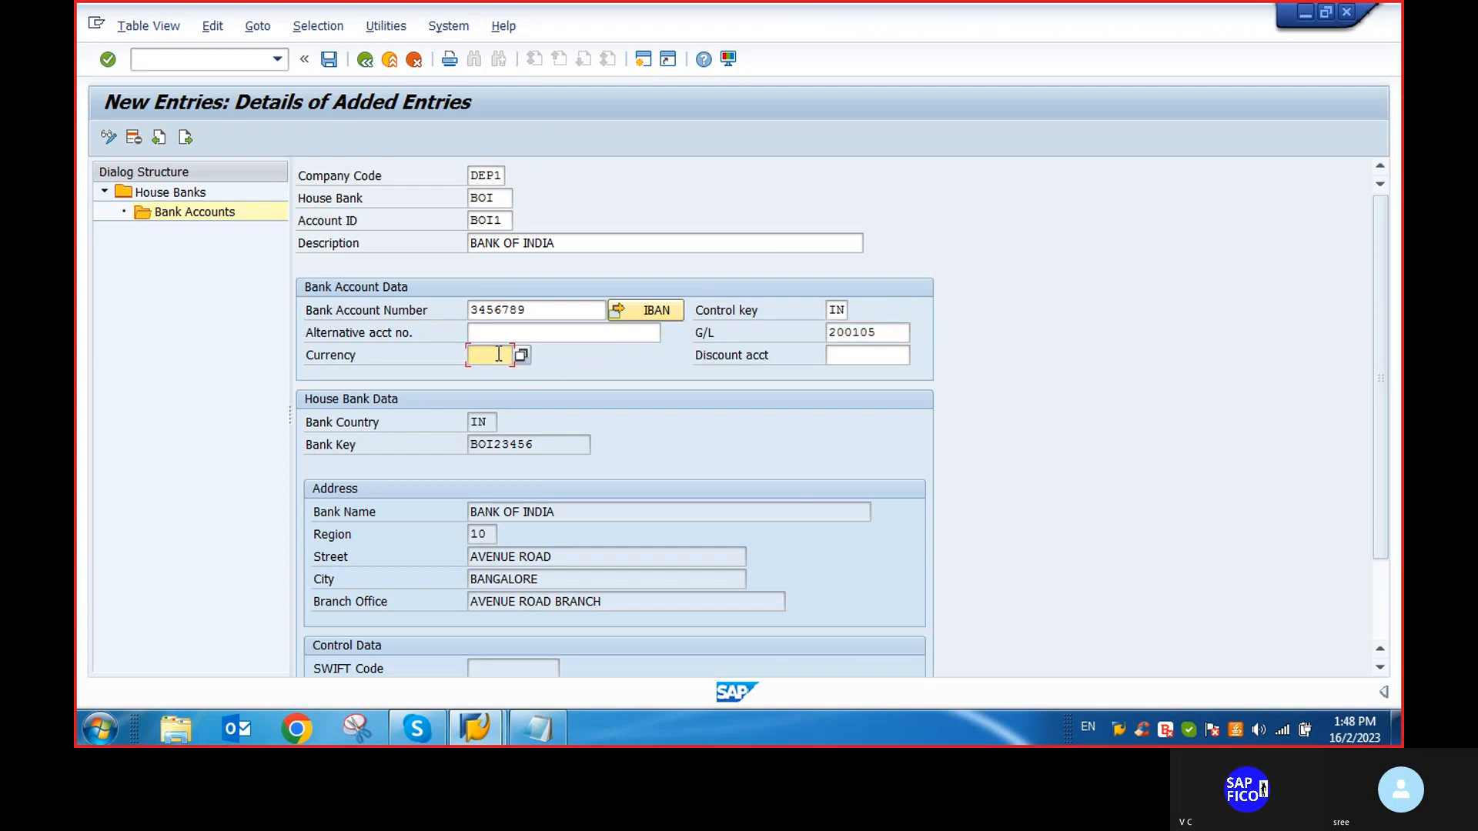
pyautogui.write('INR')
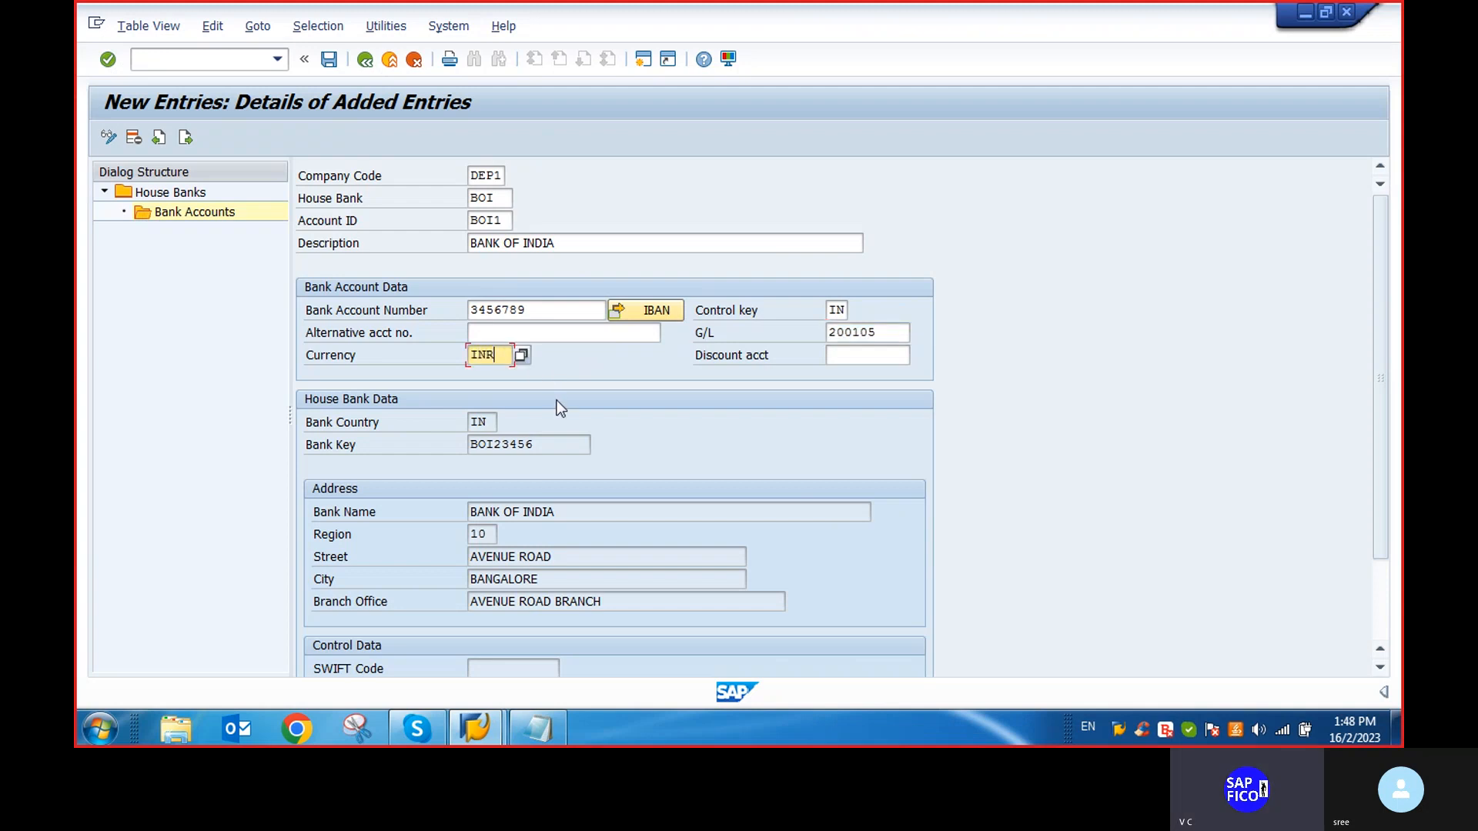
# Save the BOI1 account, agree to transport the IBAN, cancel the workbench request and return to the payment program customizing screen
pyautogui.press('Return')
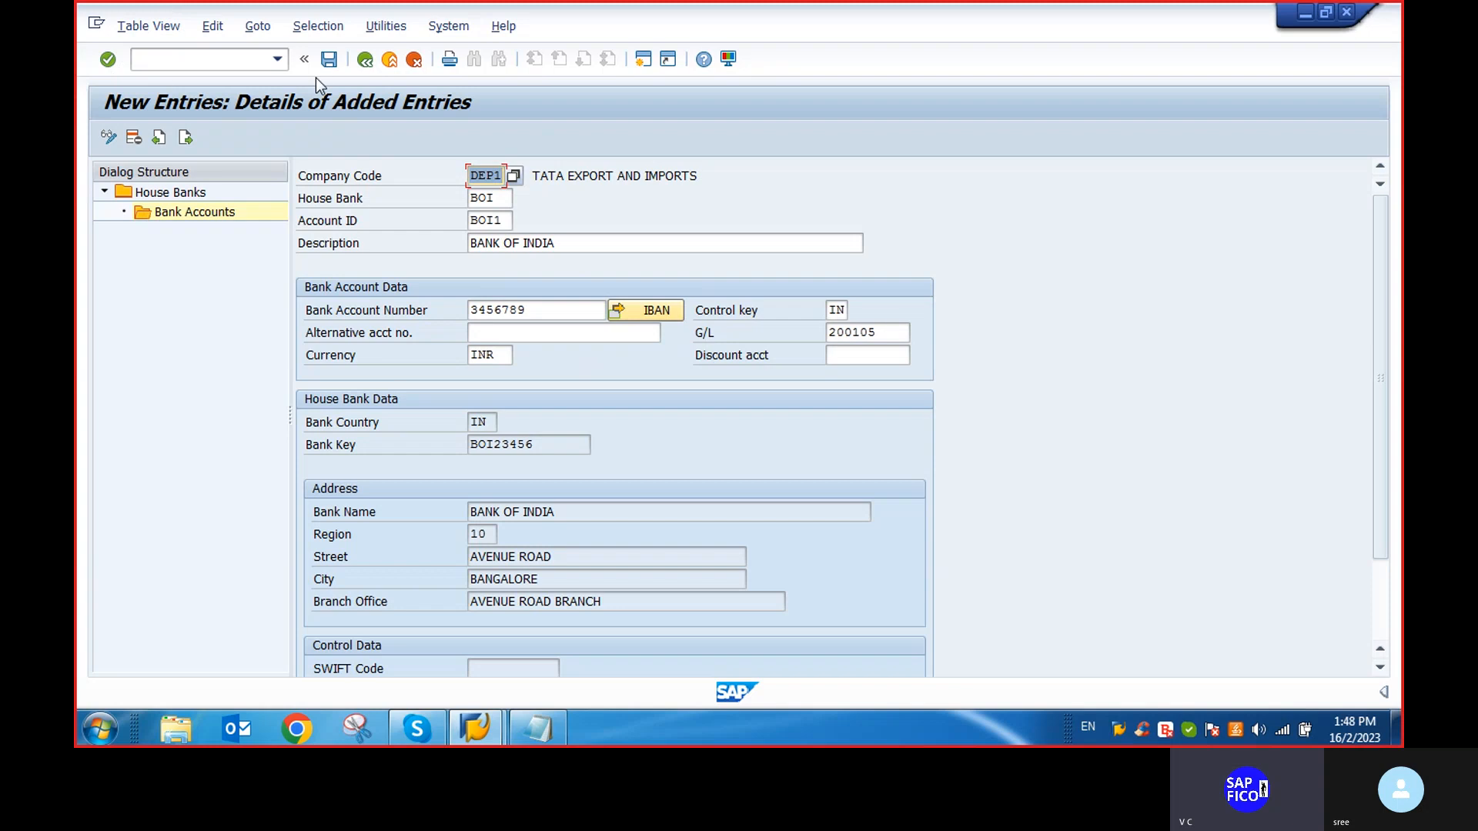
pyautogui.click(329, 59)
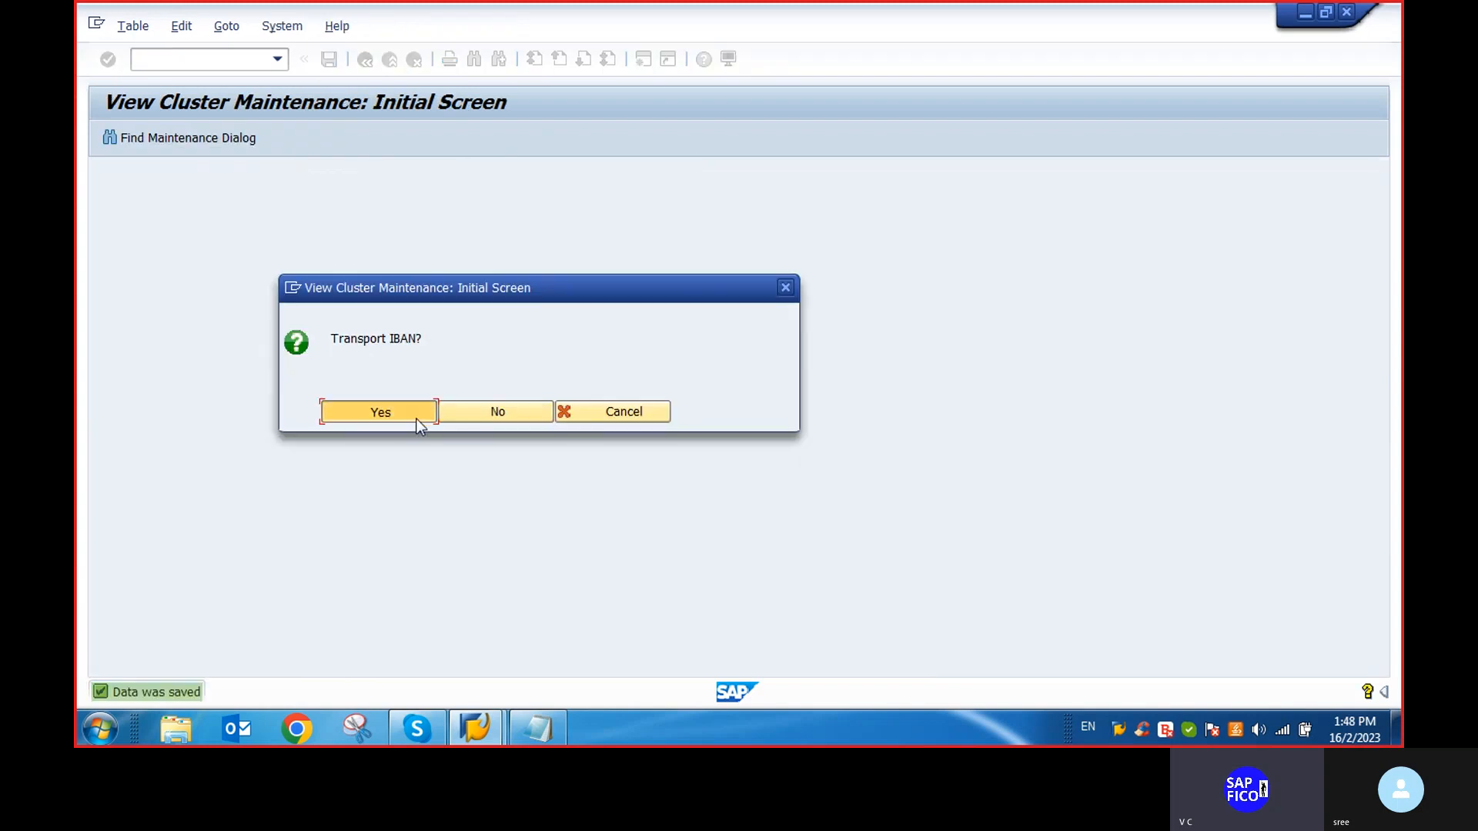
pyautogui.click(416, 420)
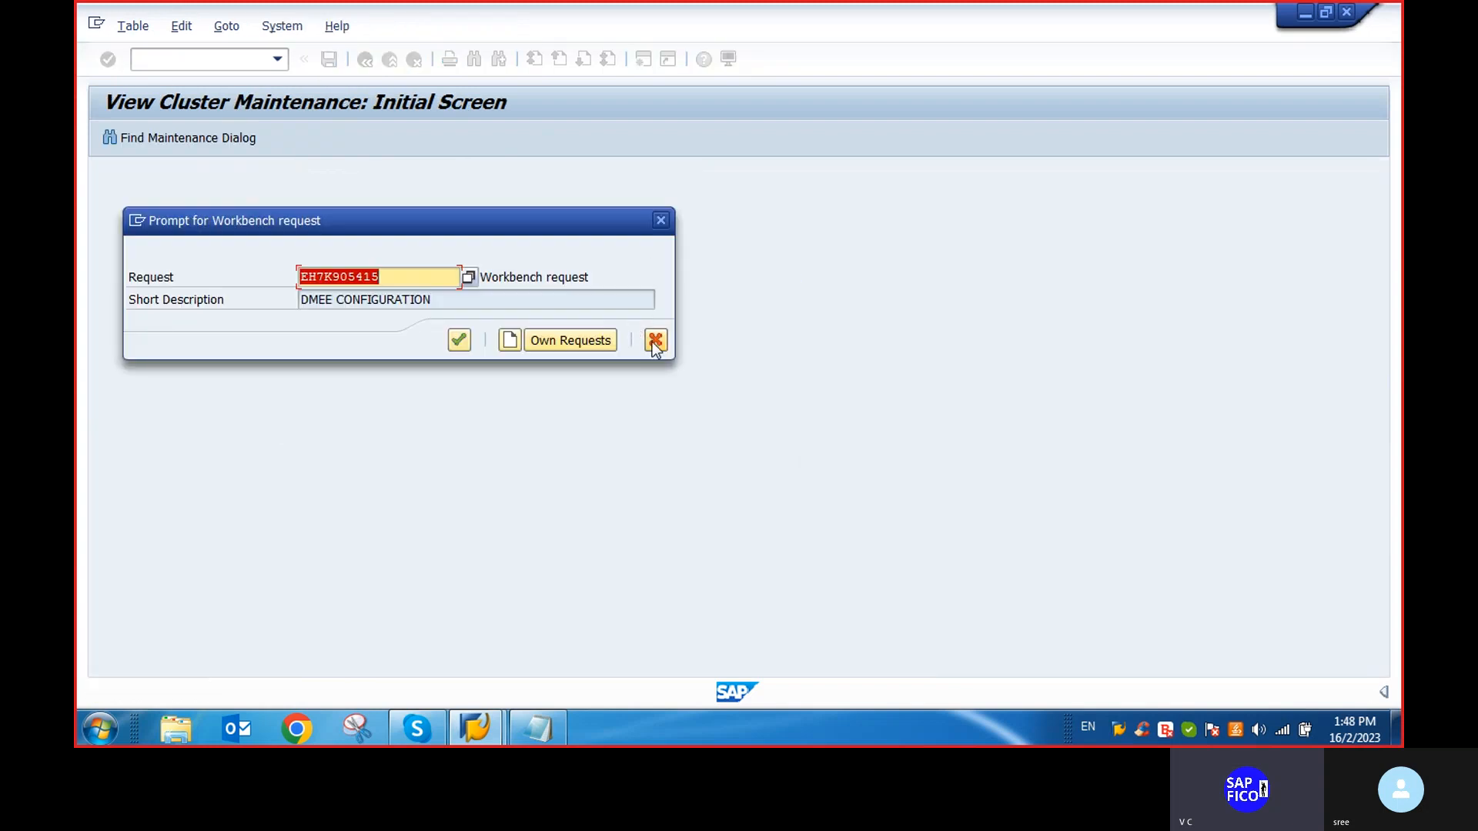
pyautogui.click(654, 342)
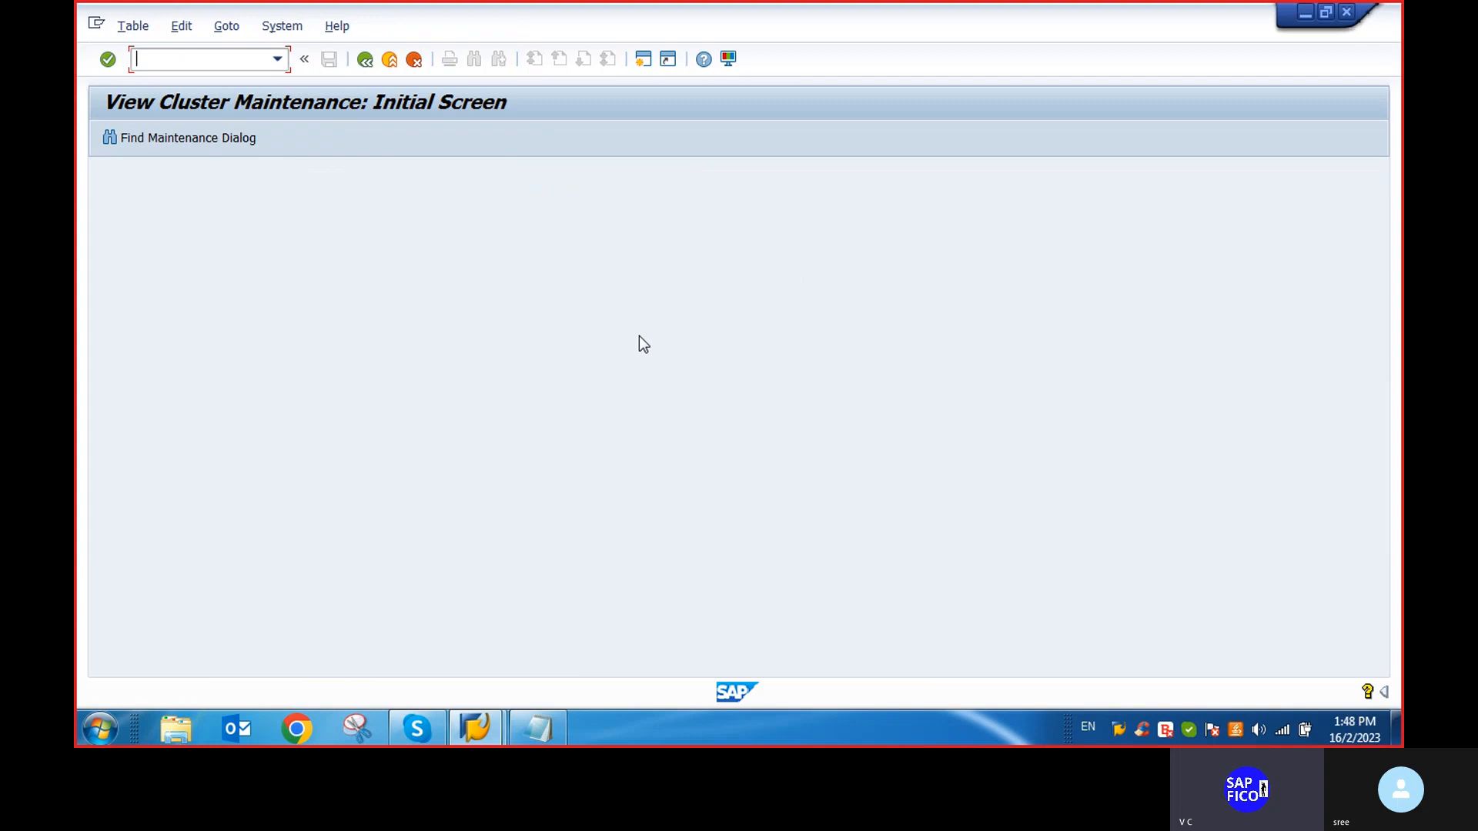
pyautogui.click(367, 61)
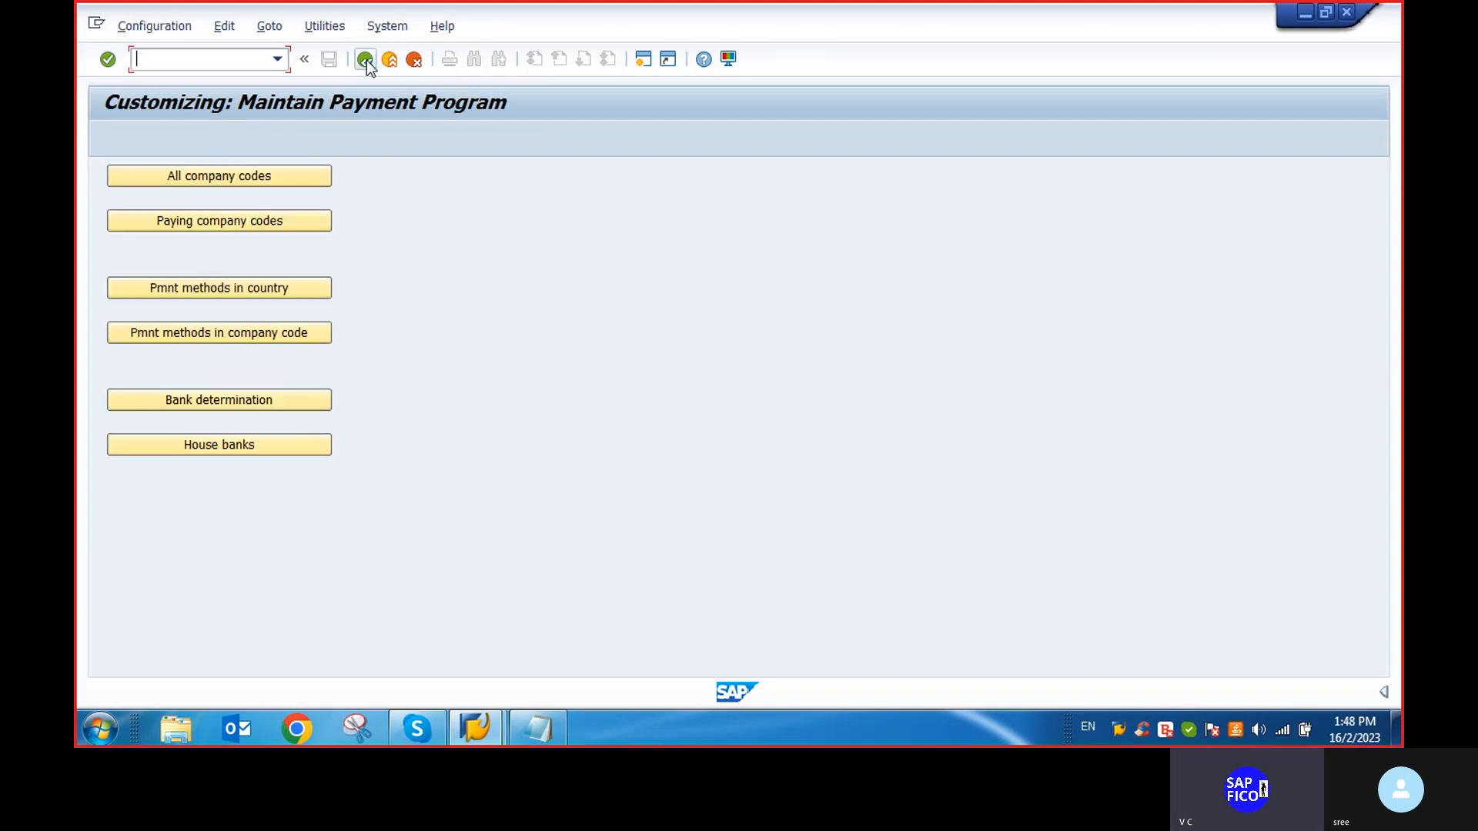
# Reopen the house banks of company code DEP1 and check the saved bank account details of house bank BOI
pyautogui.click(282, 447)
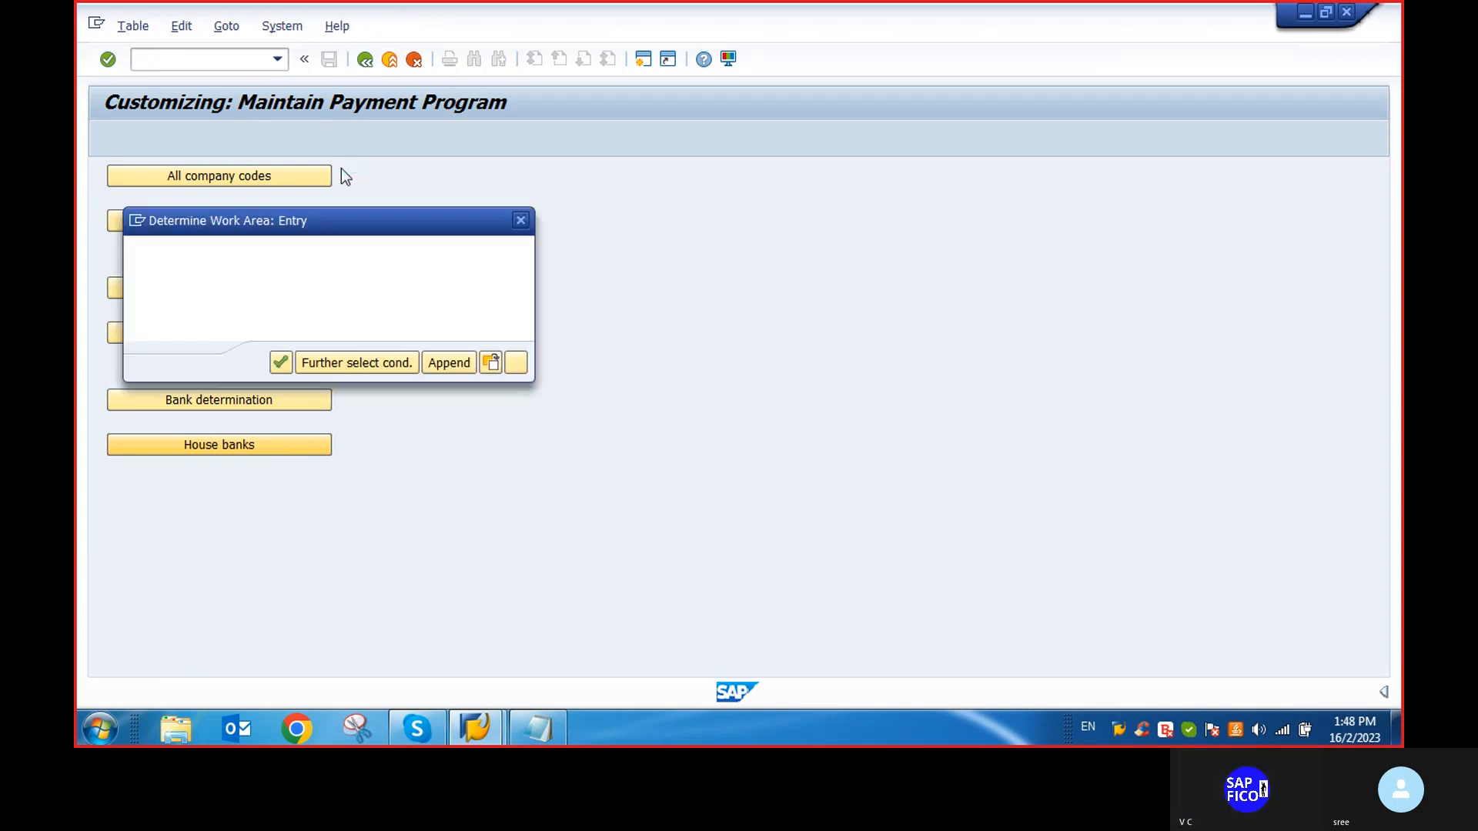
pyautogui.click(281, 363)
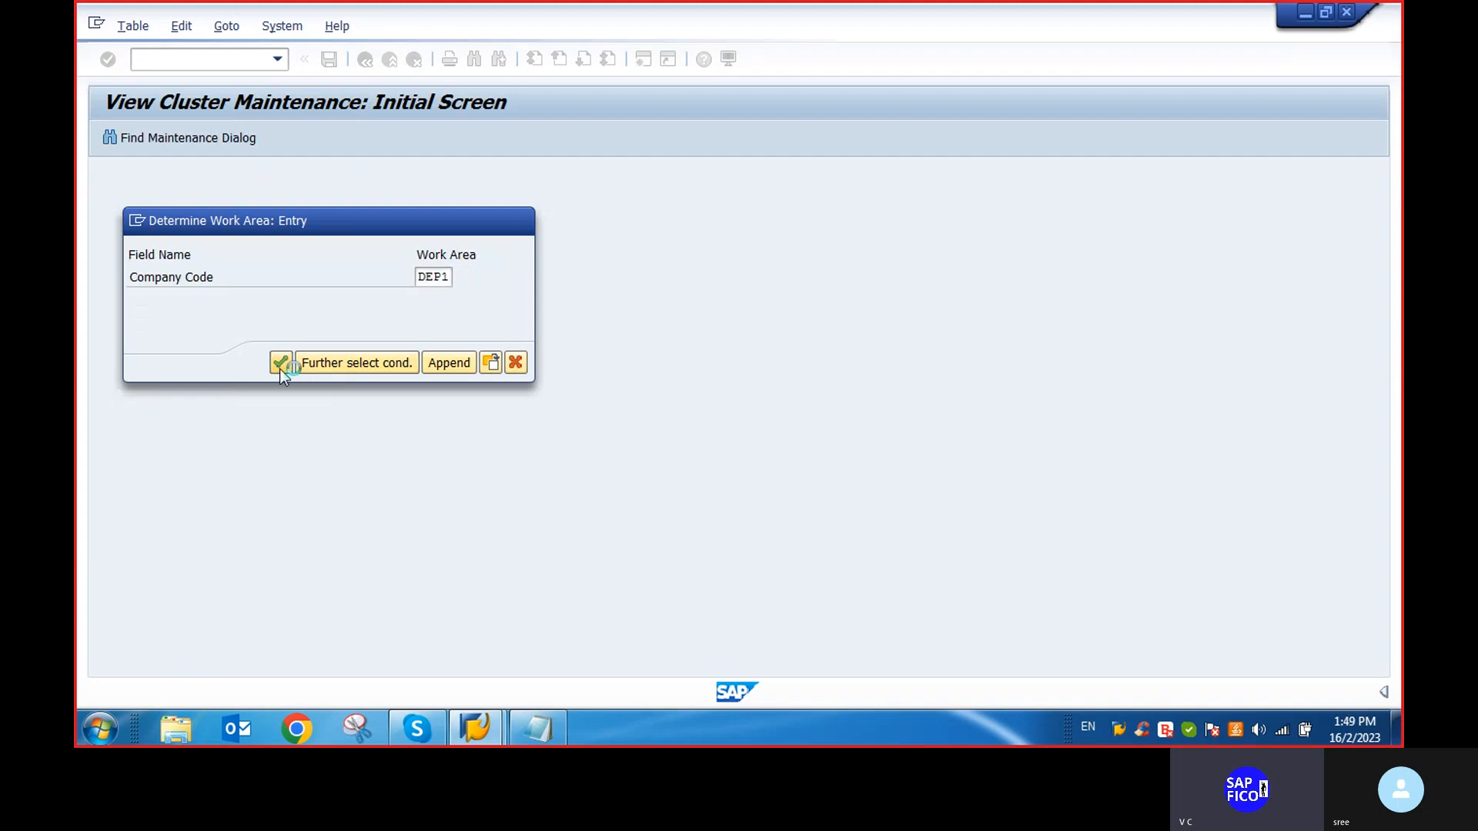
pyautogui.click(305, 264)
pyautogui.click(306, 264)
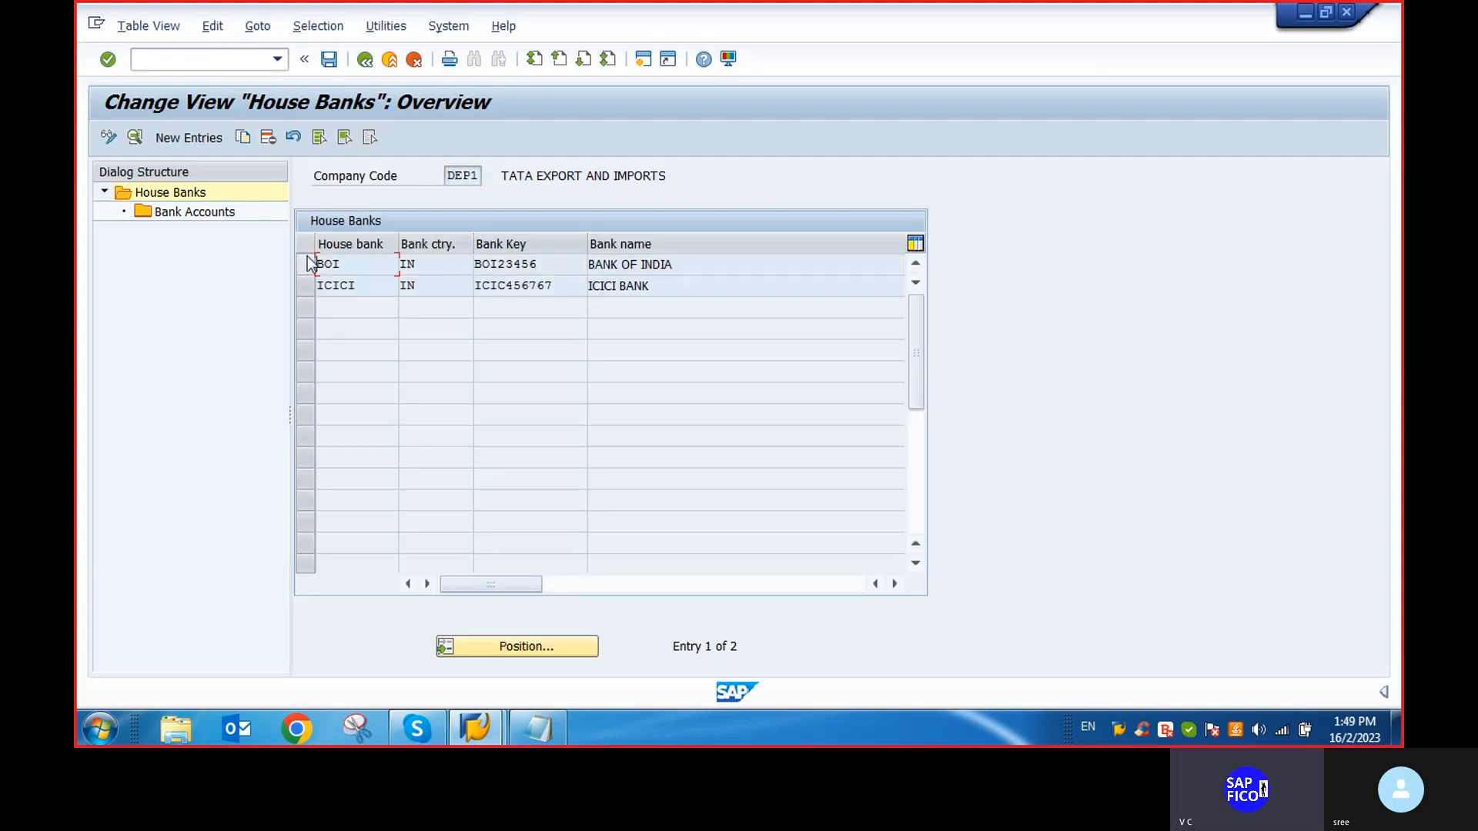
pyautogui.click(305, 264)
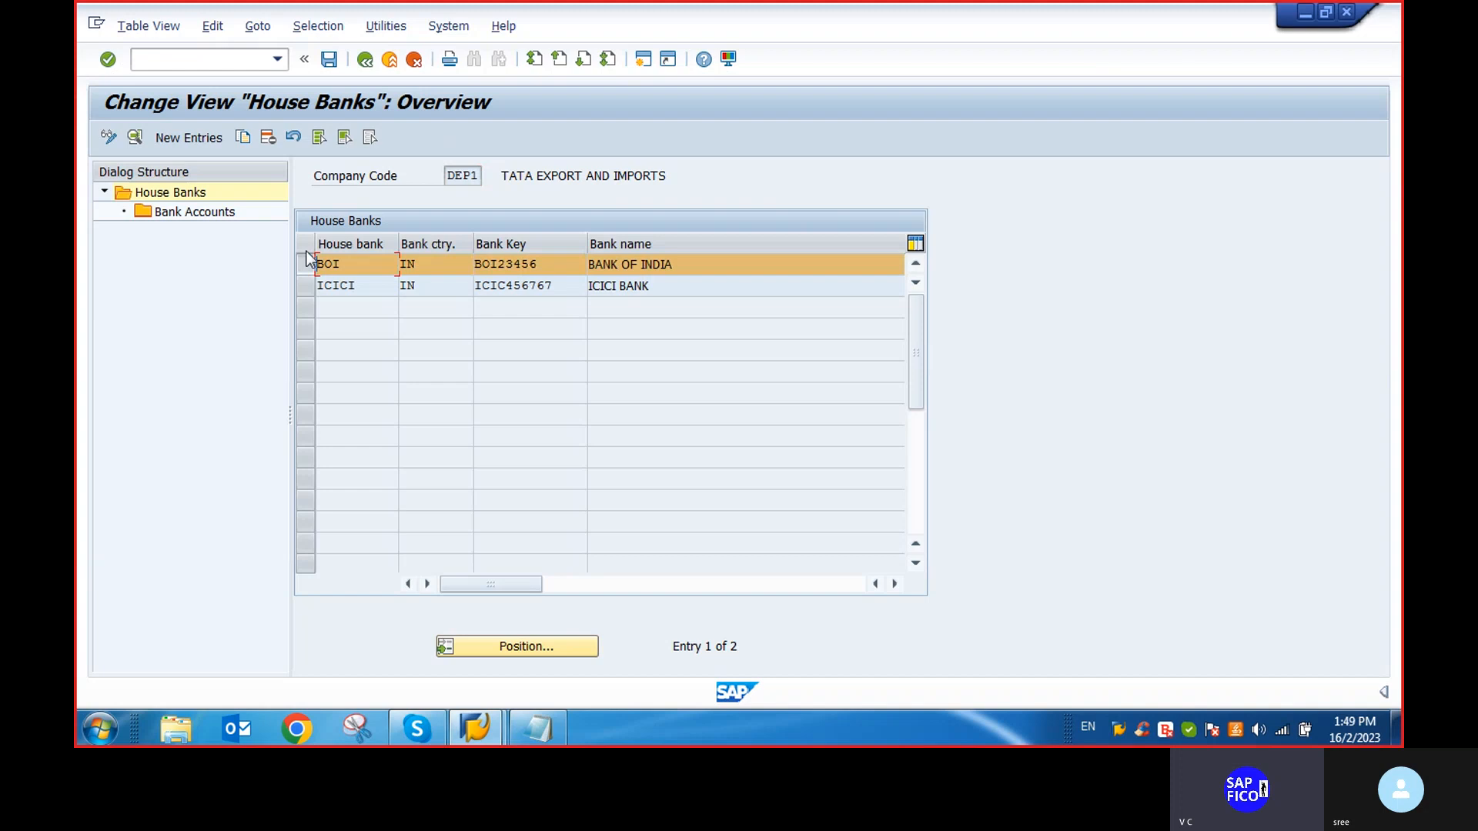
pyautogui.click(228, 218)
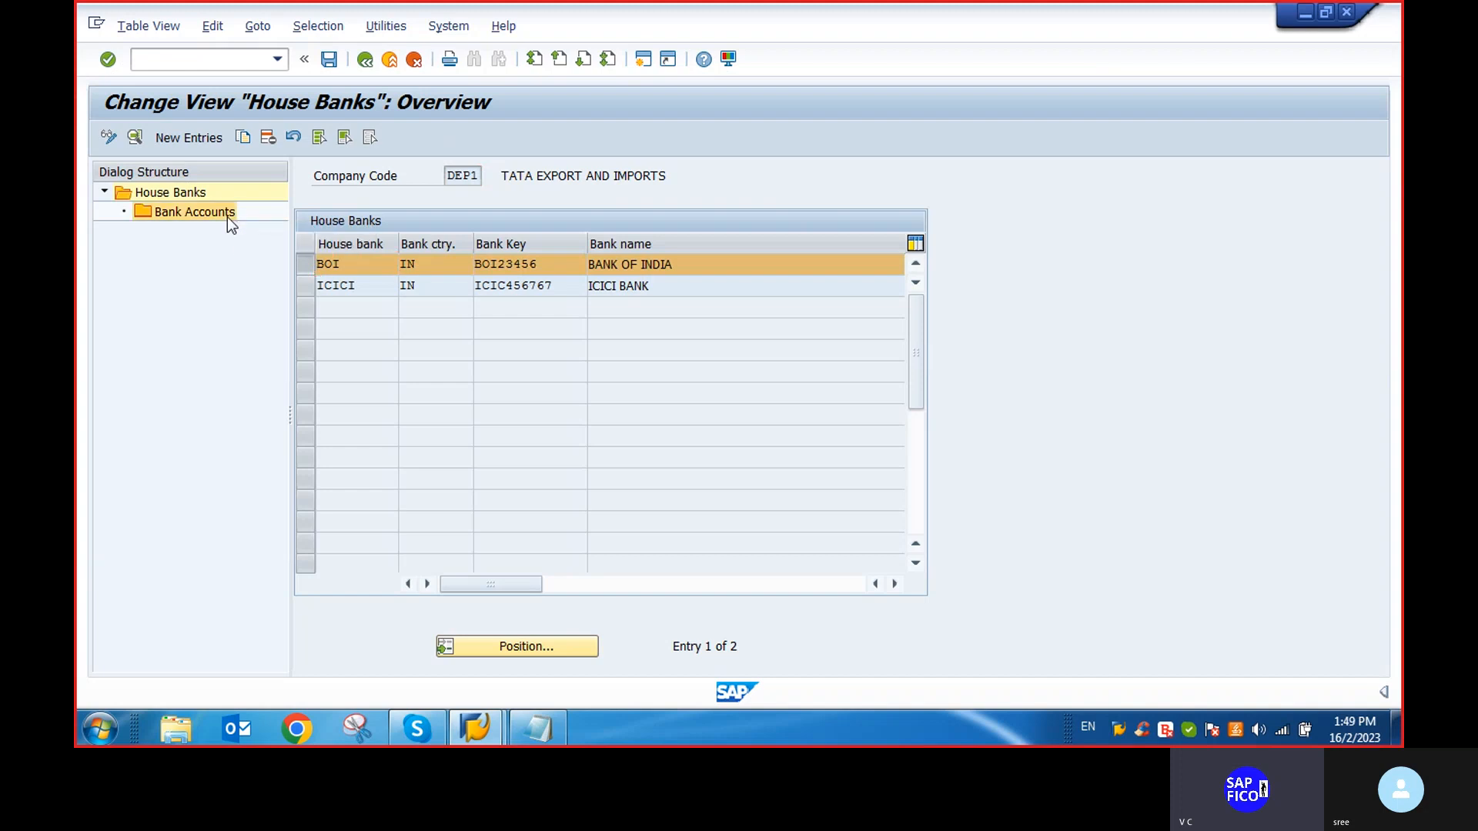
pyautogui.doubleClick(227, 217)
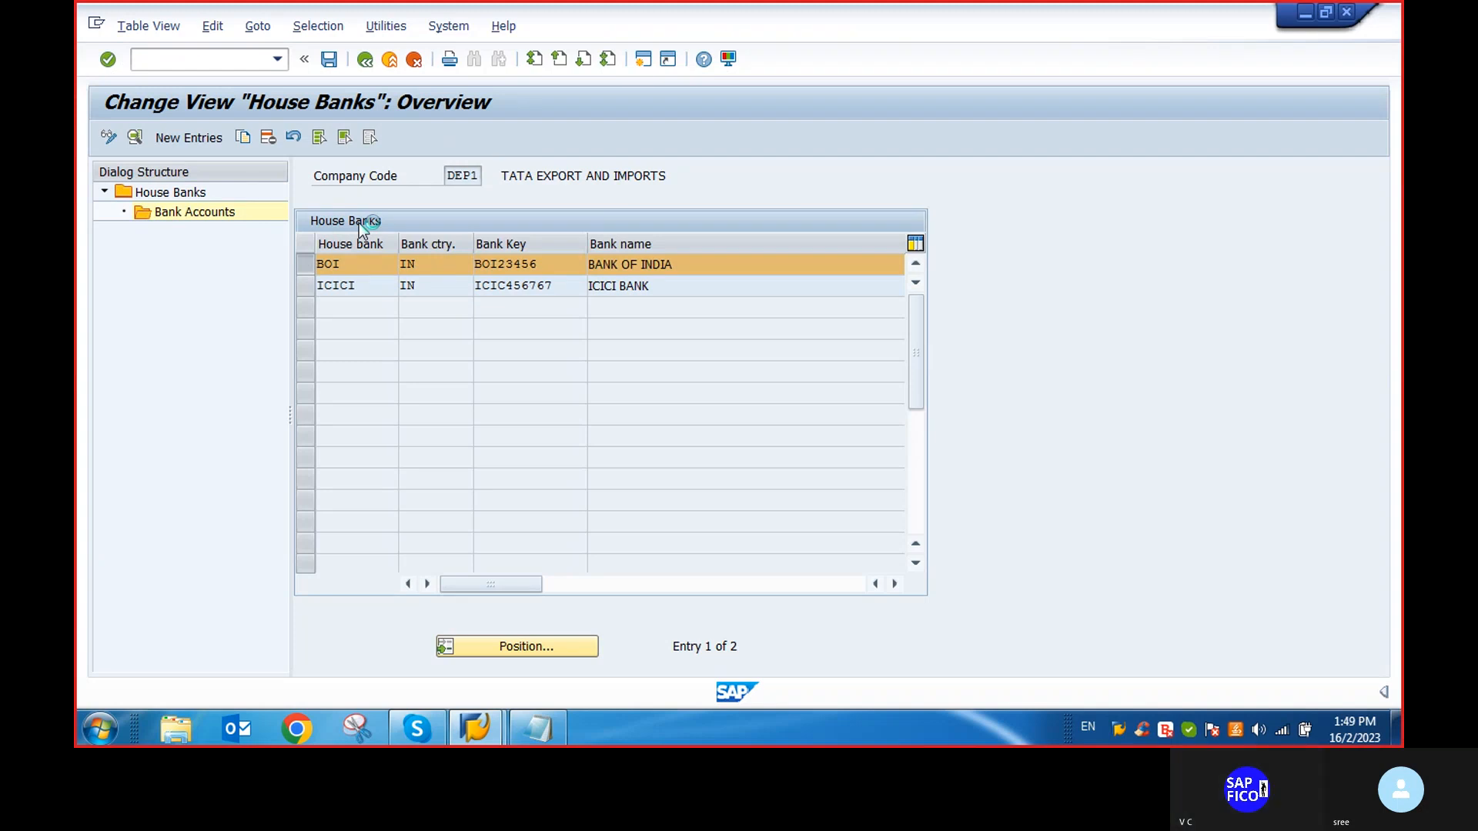
pyautogui.click(328, 58)
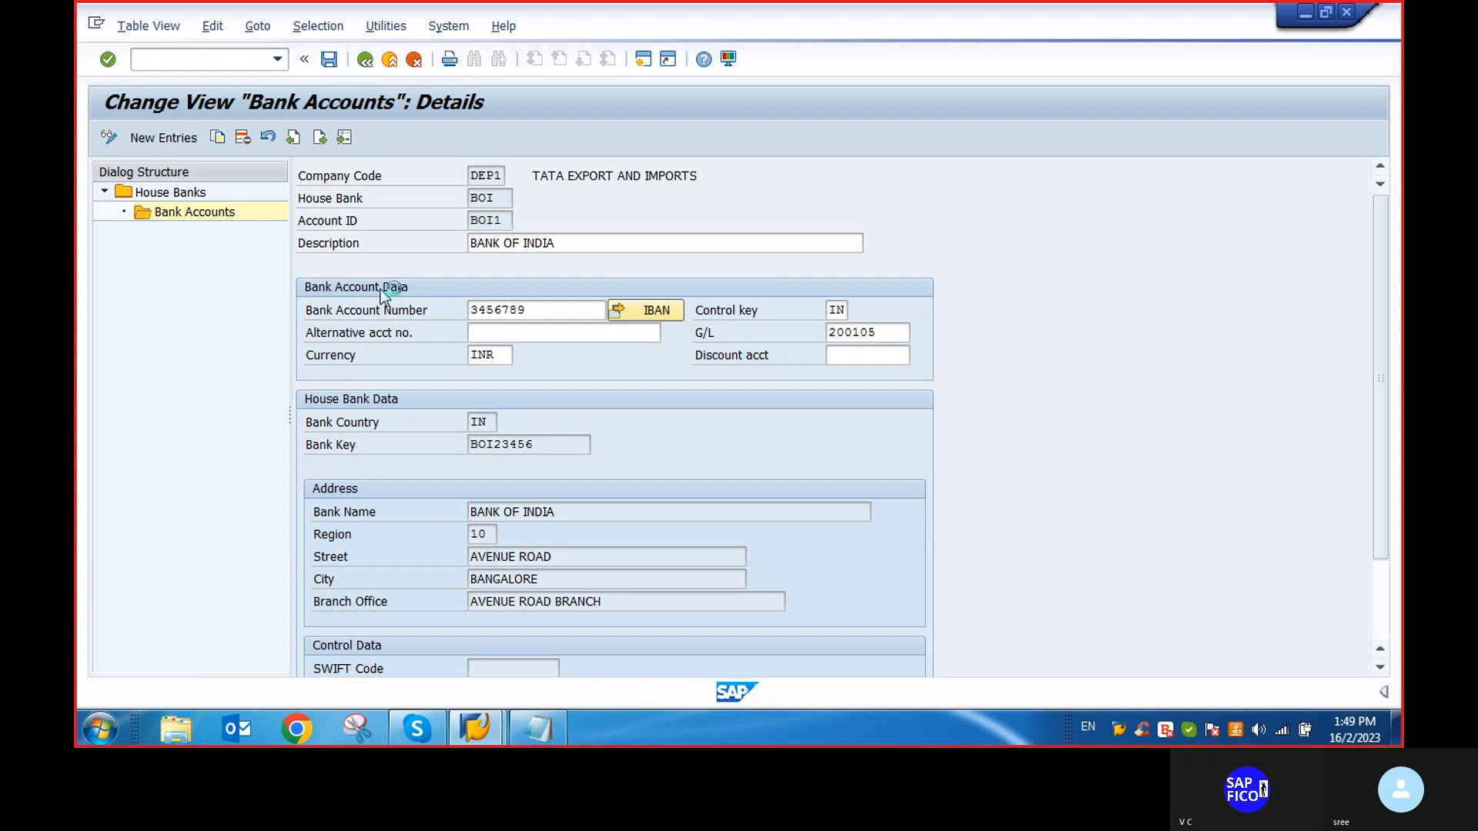
pyautogui.click(216, 60)
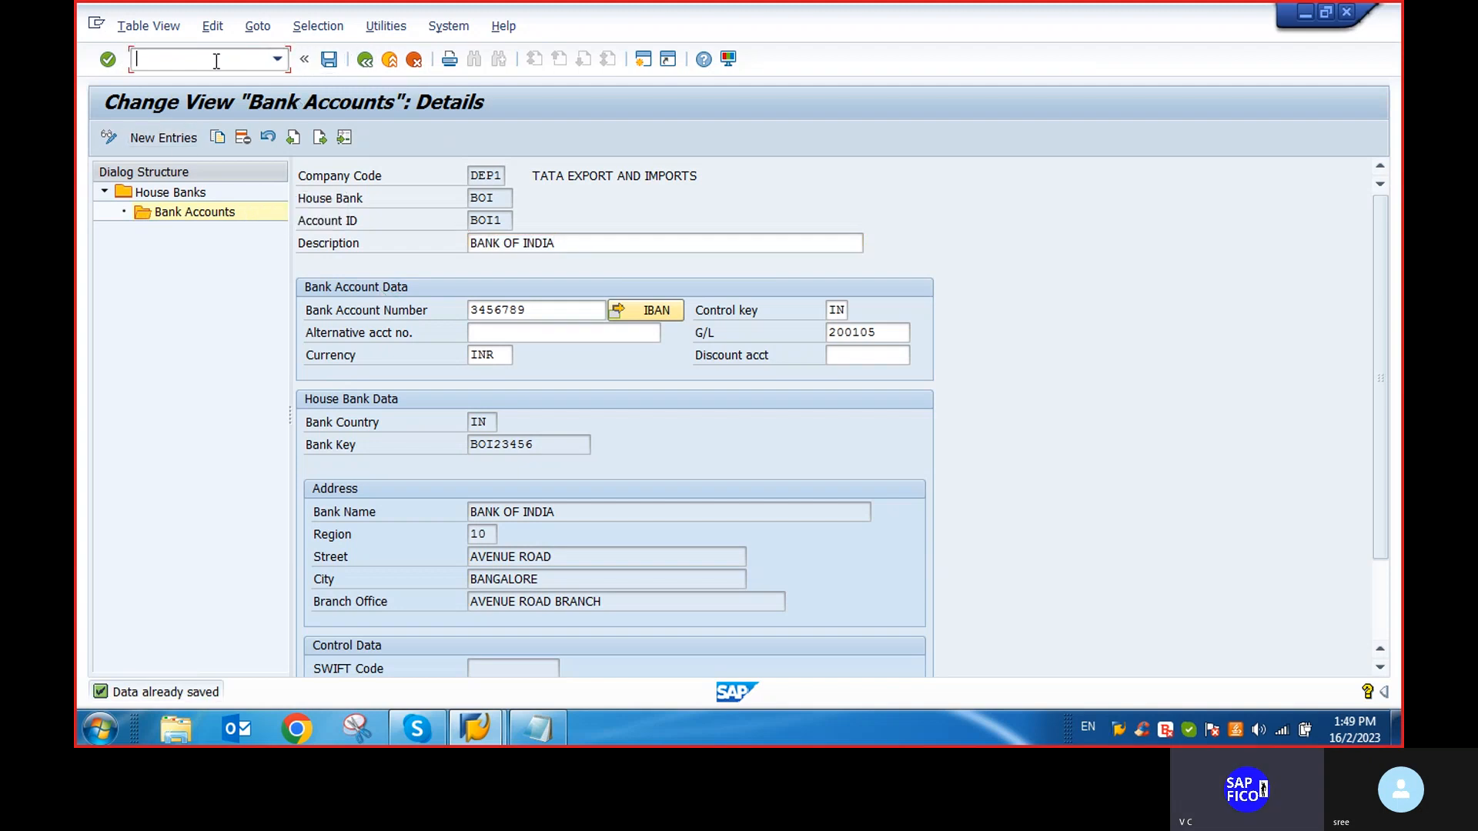
pyautogui.write('/N')
pyautogui.click(366, 60)
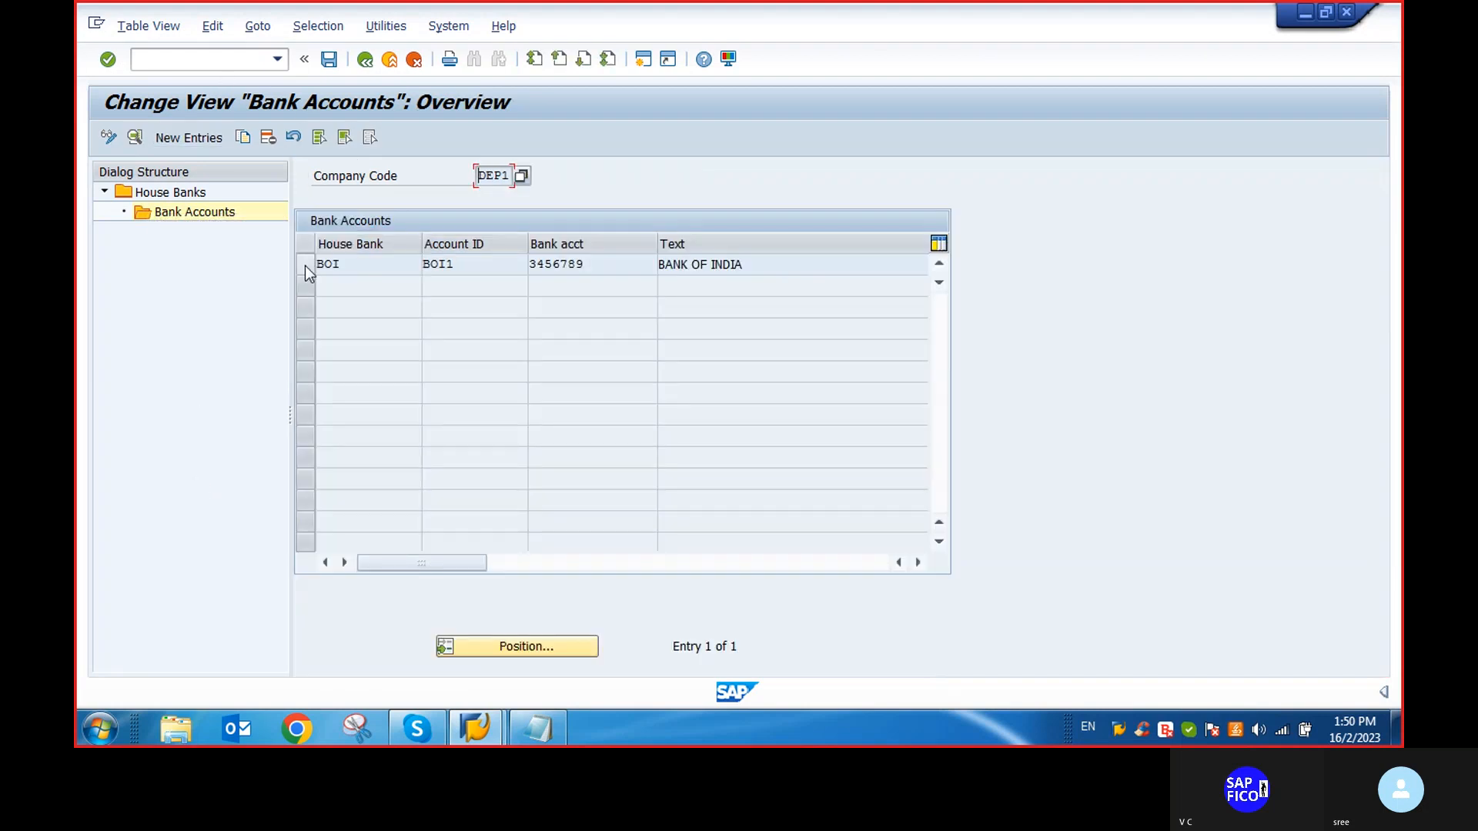
pyautogui.click(187, 137)
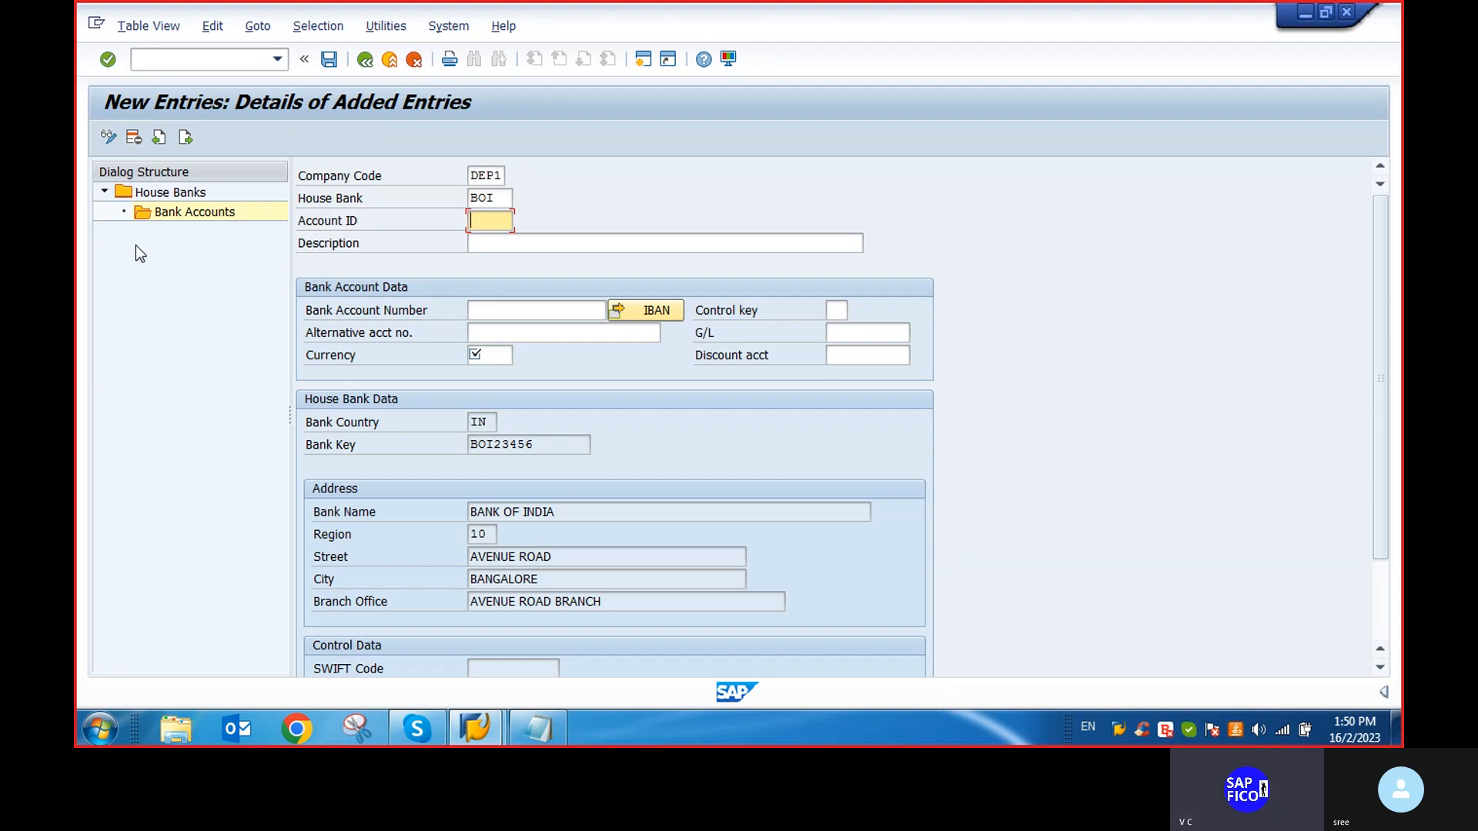
pyautogui.click(362, 60)
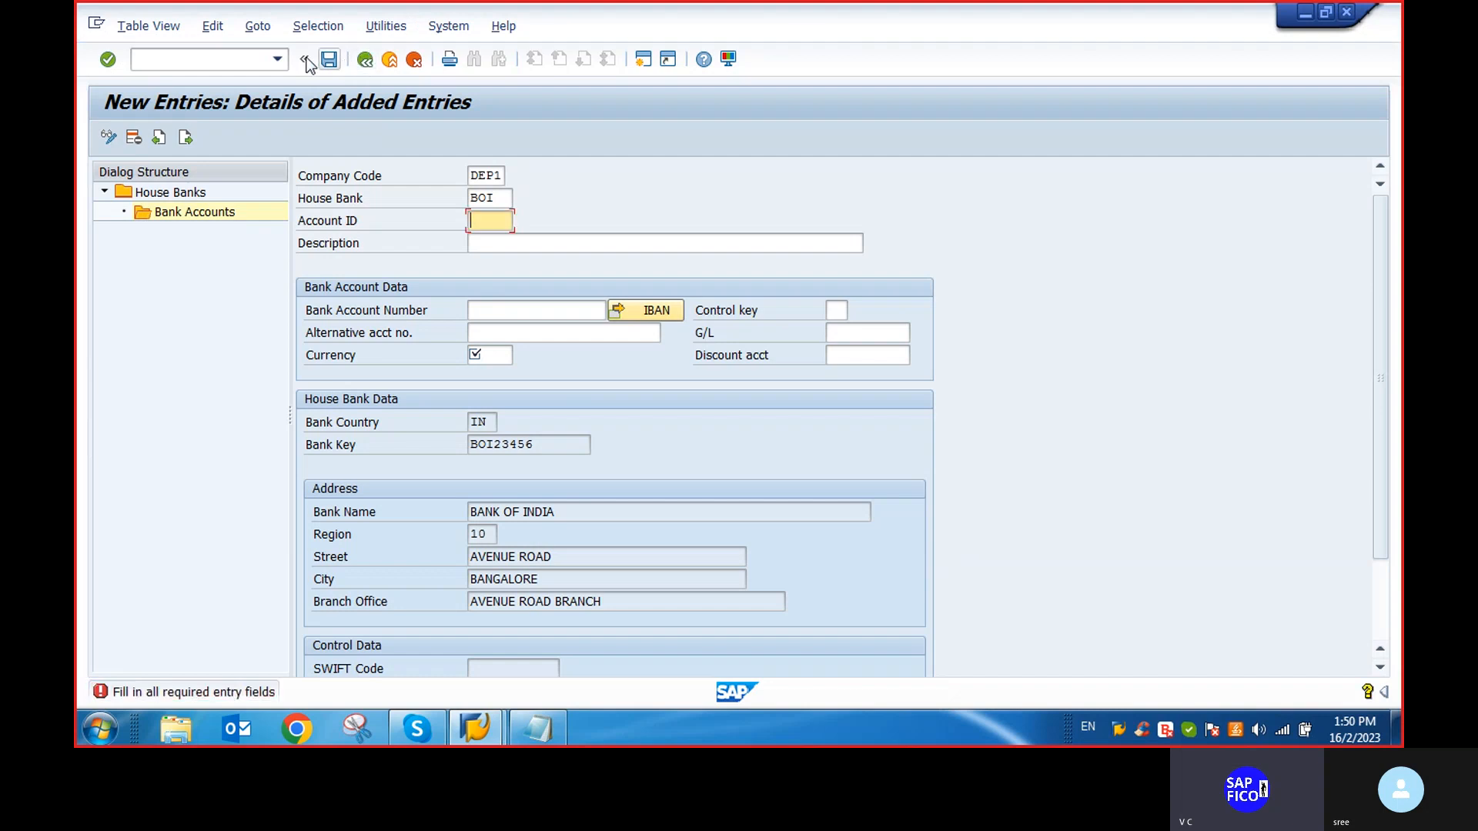
# Leave the blank new bank account entry and restart transaction FBZP
pyautogui.write('/')
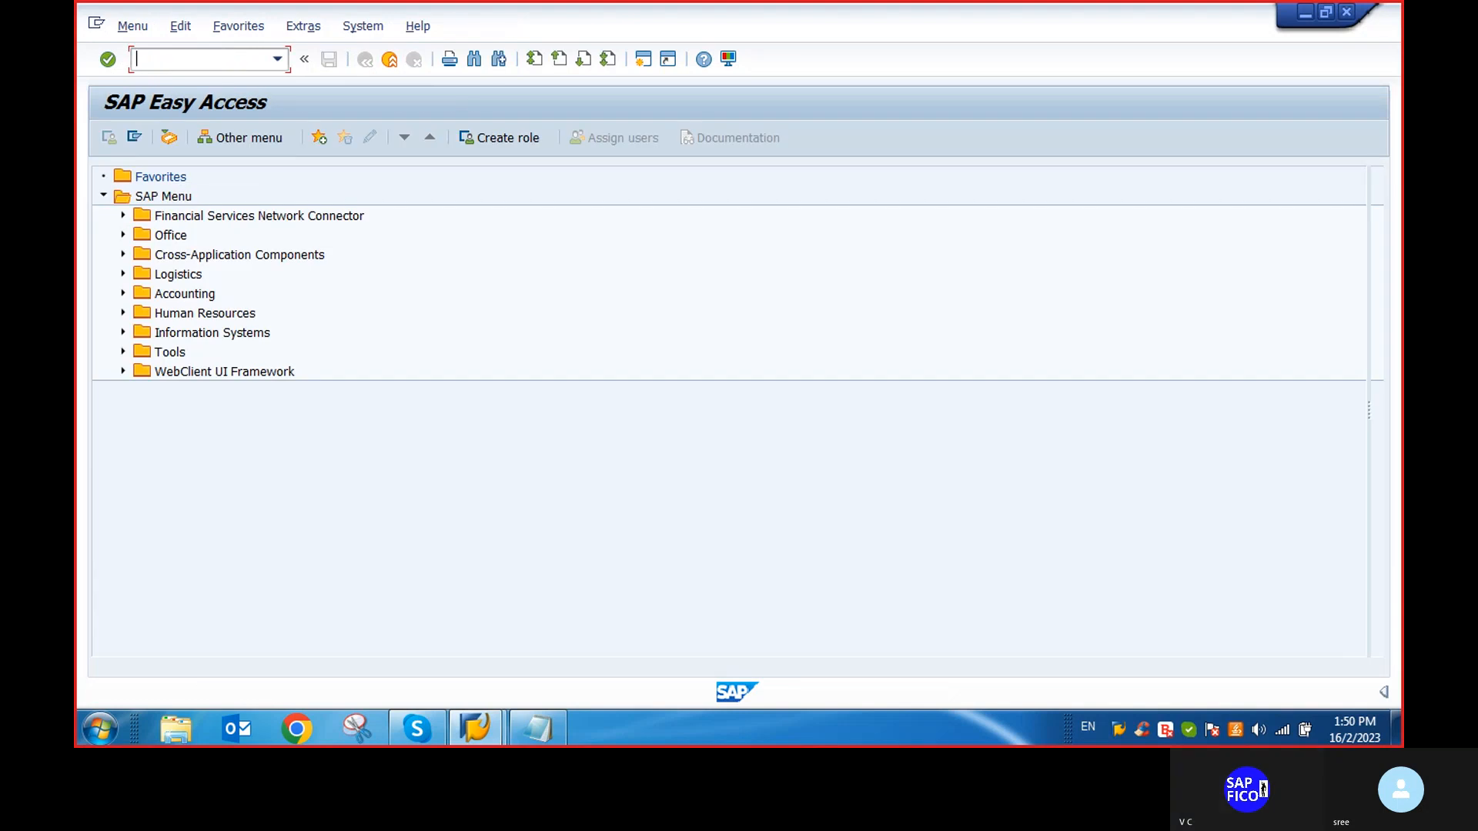
pyautogui.write('FB')
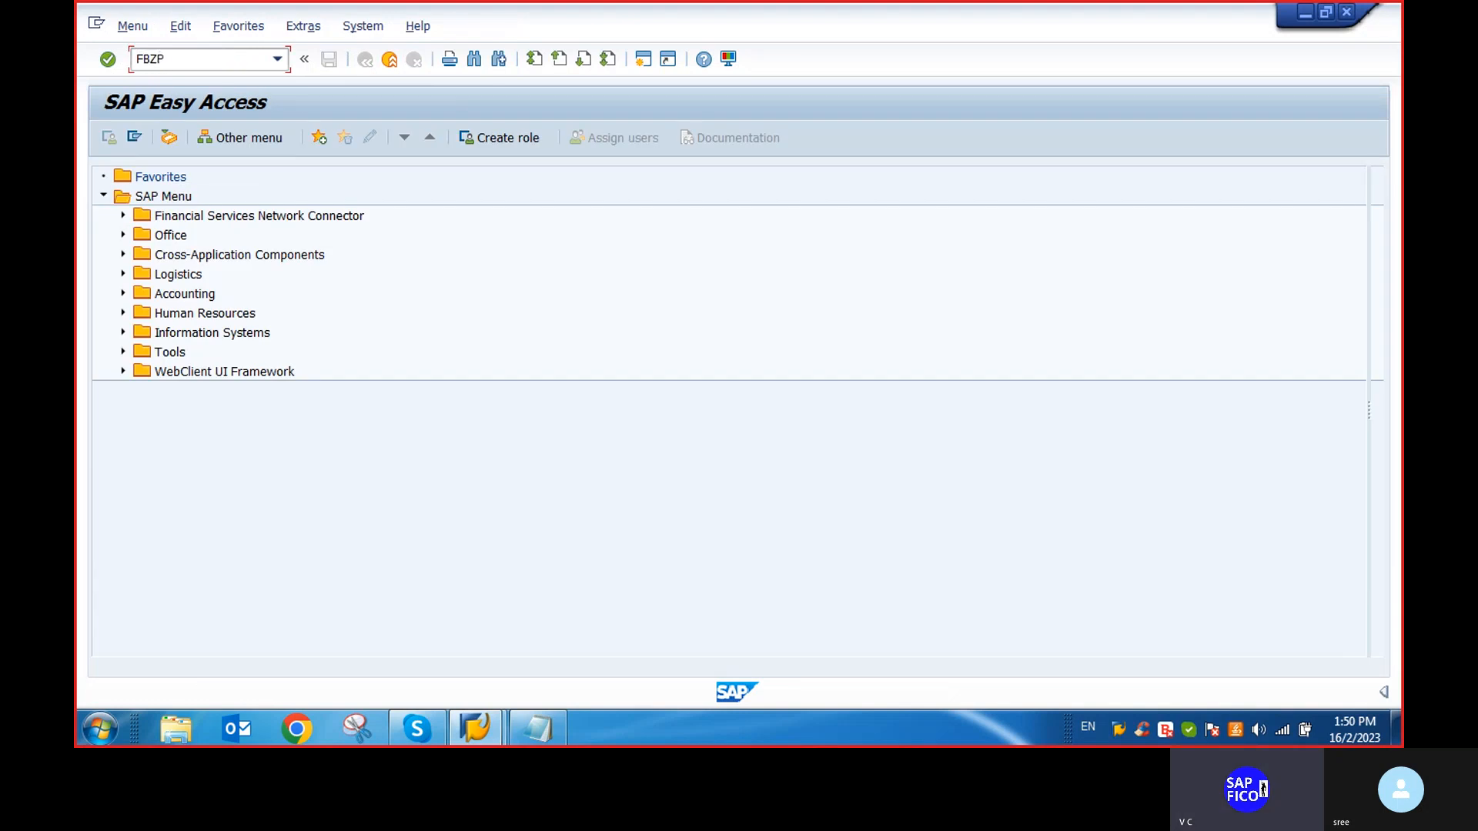
pyautogui.write('ZP')
pyautogui.press('Return')
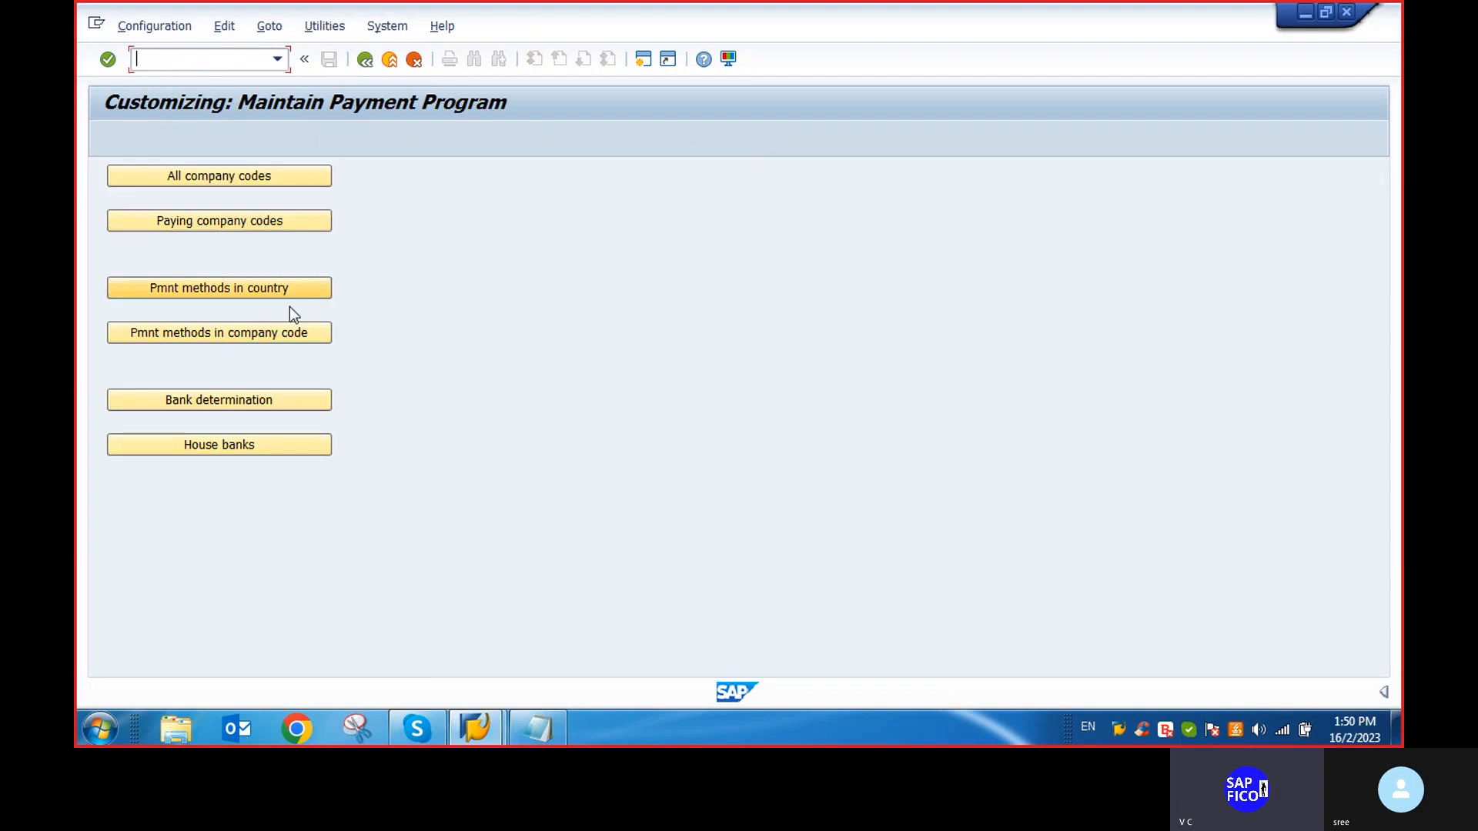
# Review the BOI1 bank account of house bank BOI in company code DEP1 and return to the payment program customizing screen
pyautogui.click(220, 446)
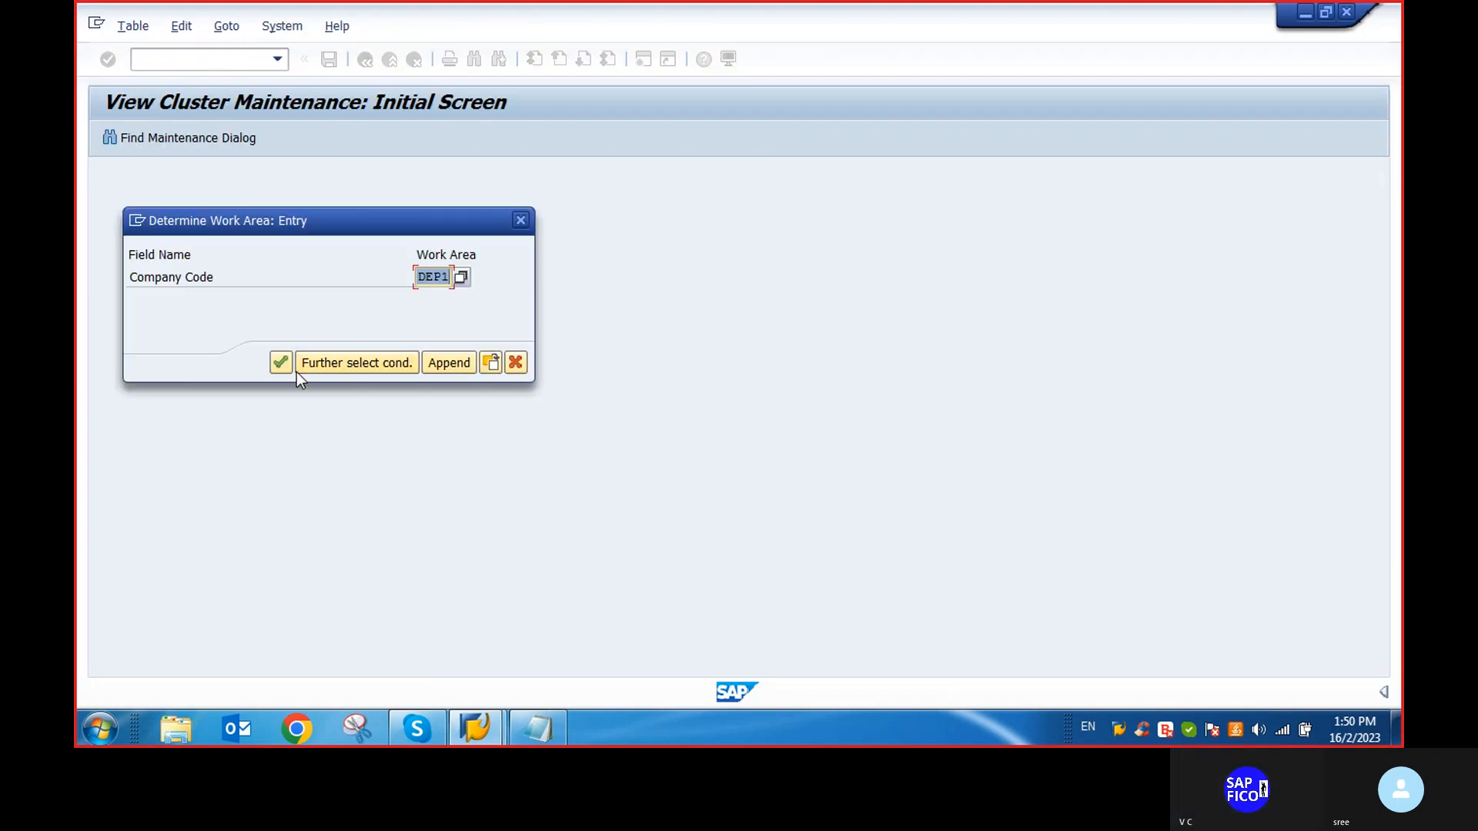
pyautogui.click(281, 363)
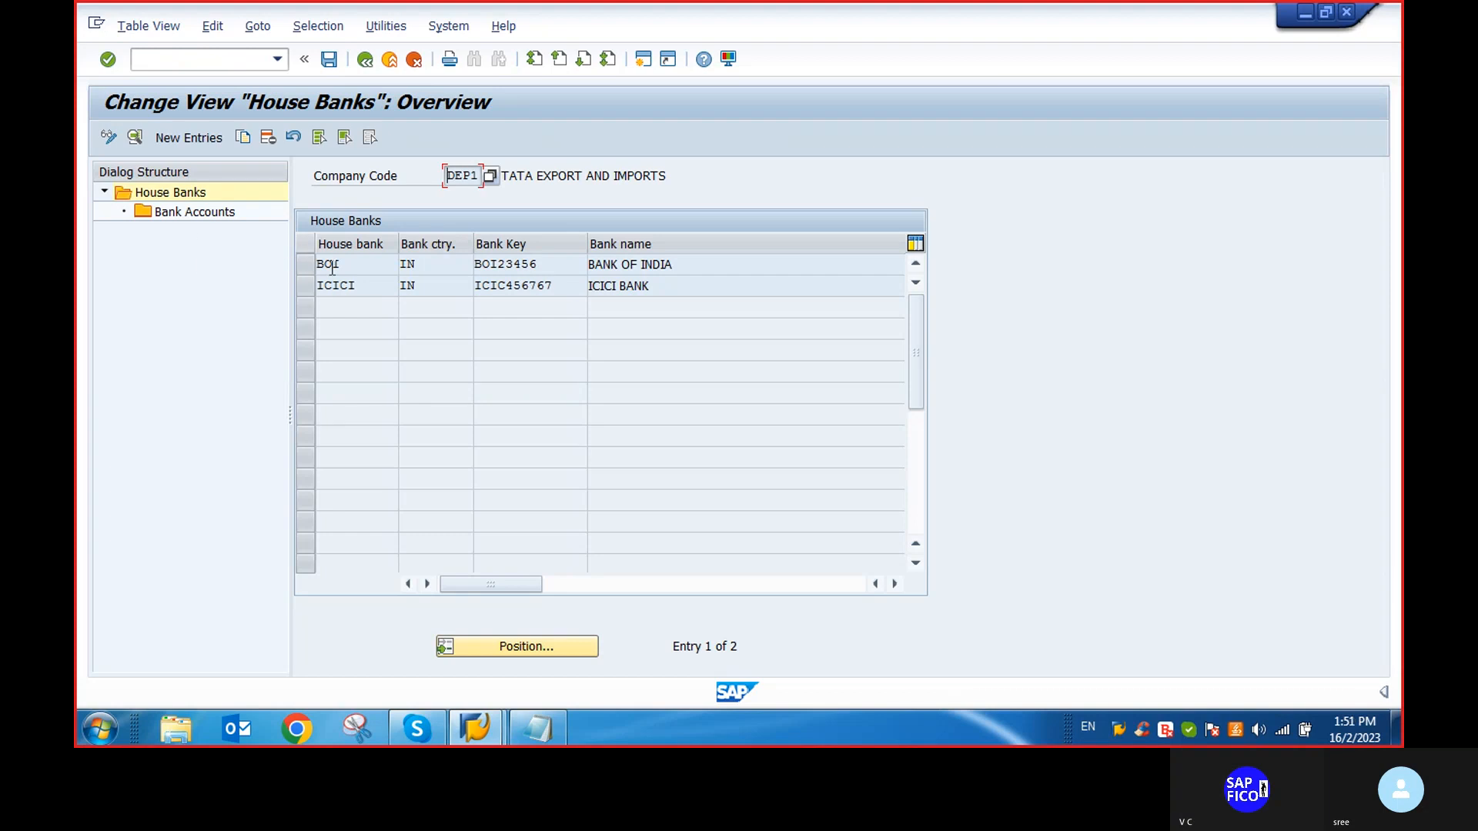
pyautogui.click(303, 266)
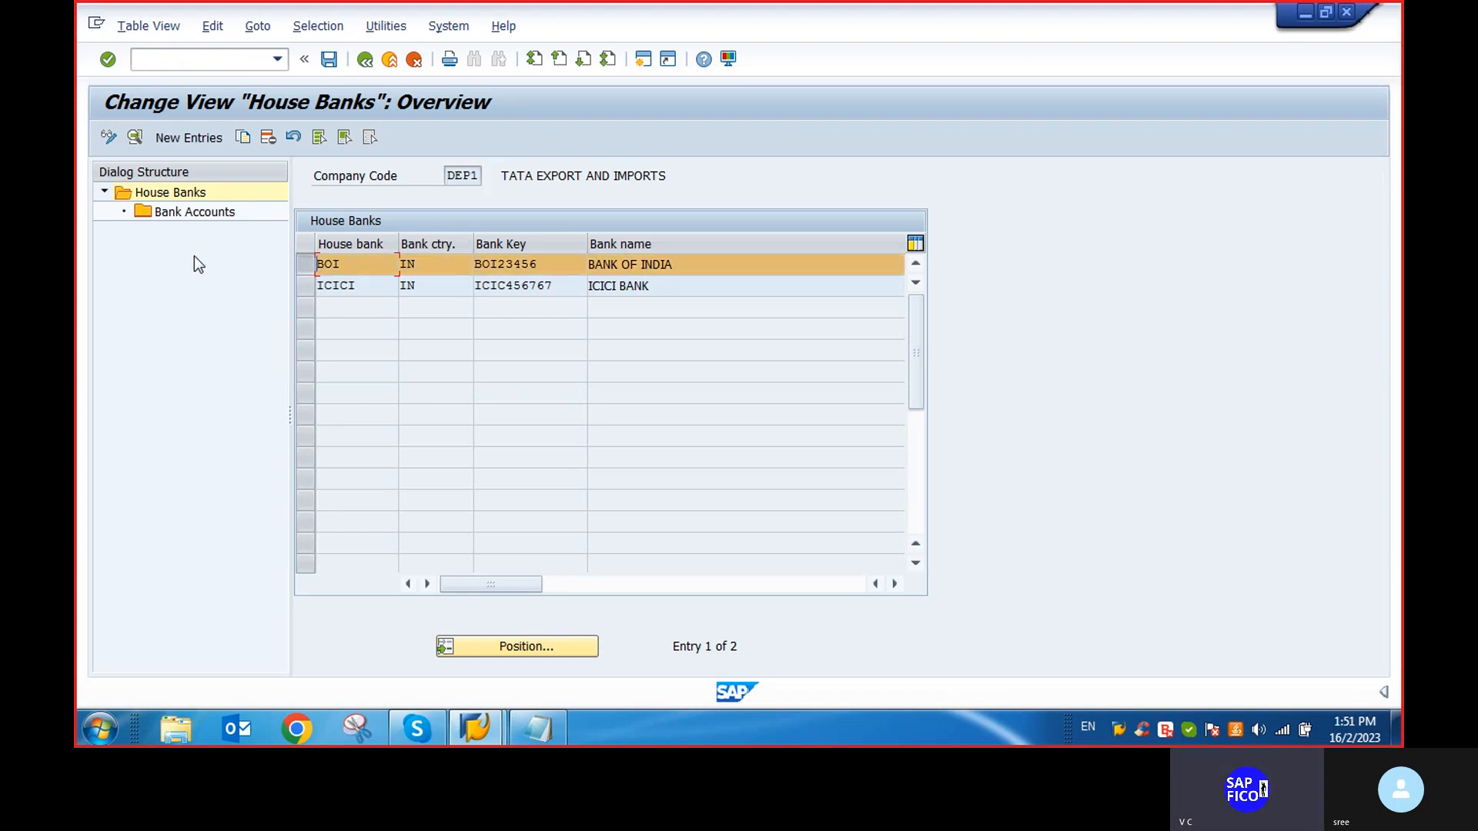
pyautogui.doubleClick(185, 212)
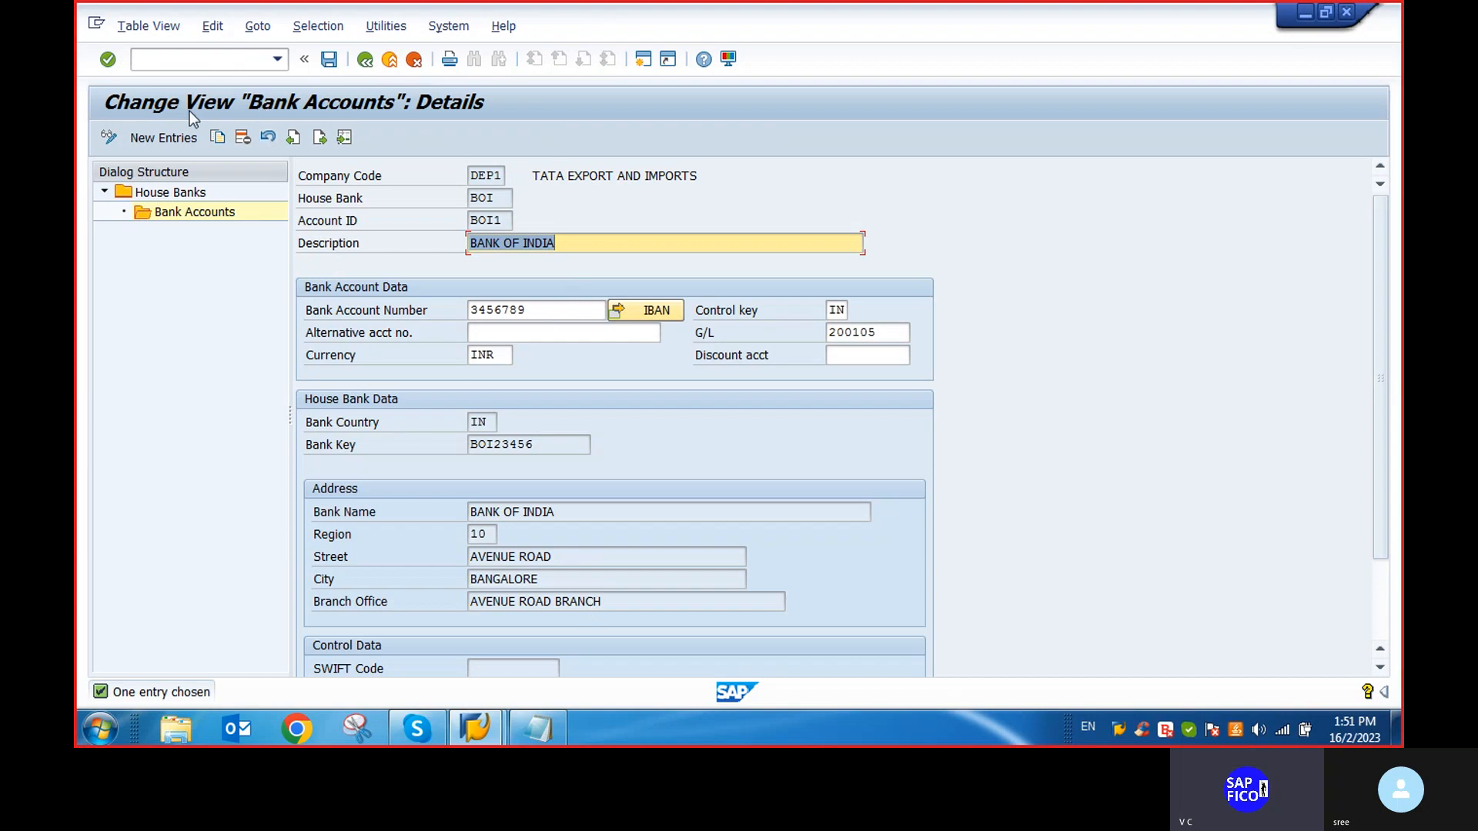
pyautogui.click(366, 63)
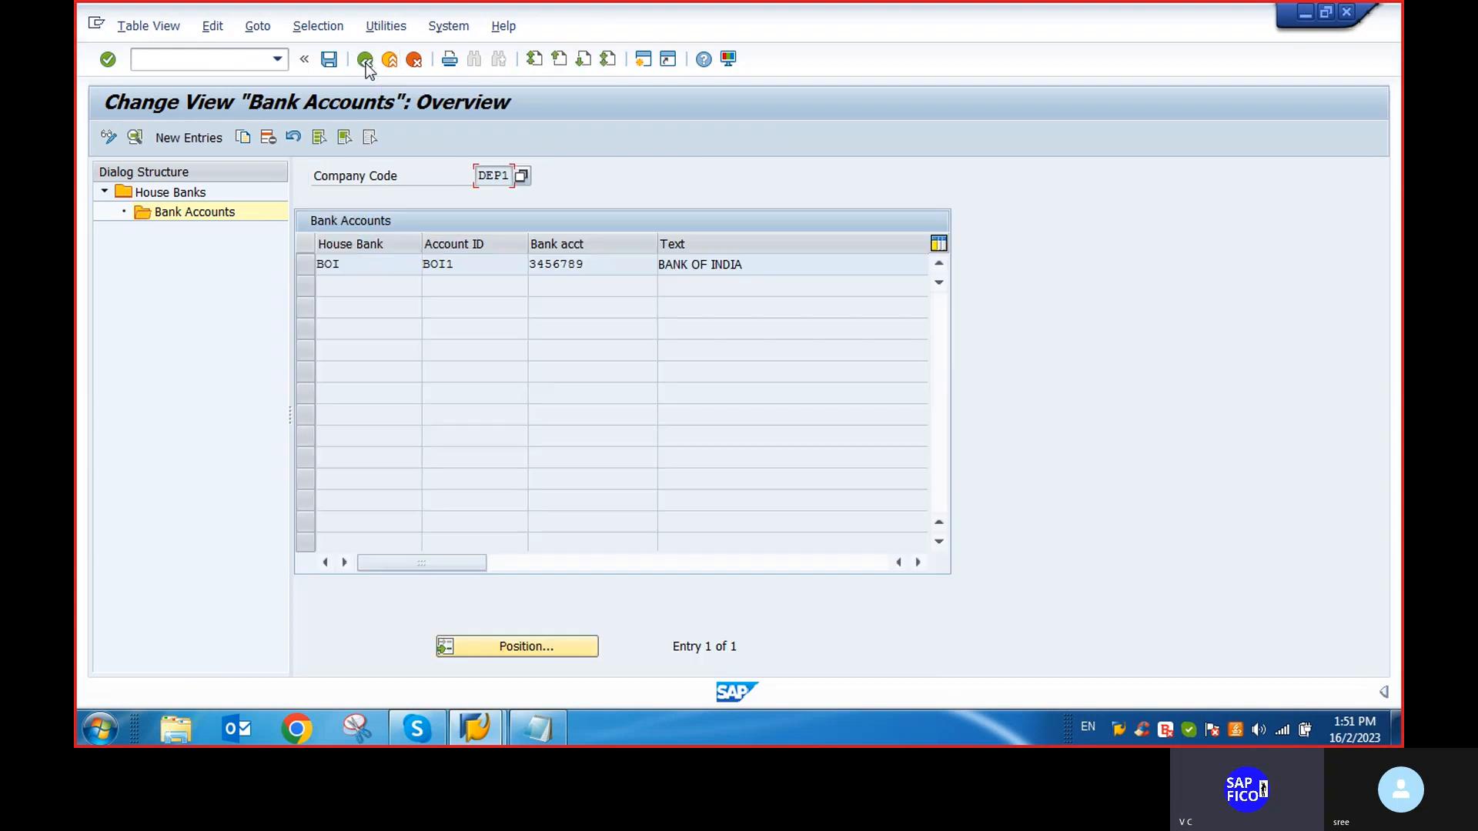
pyautogui.click(366, 62)
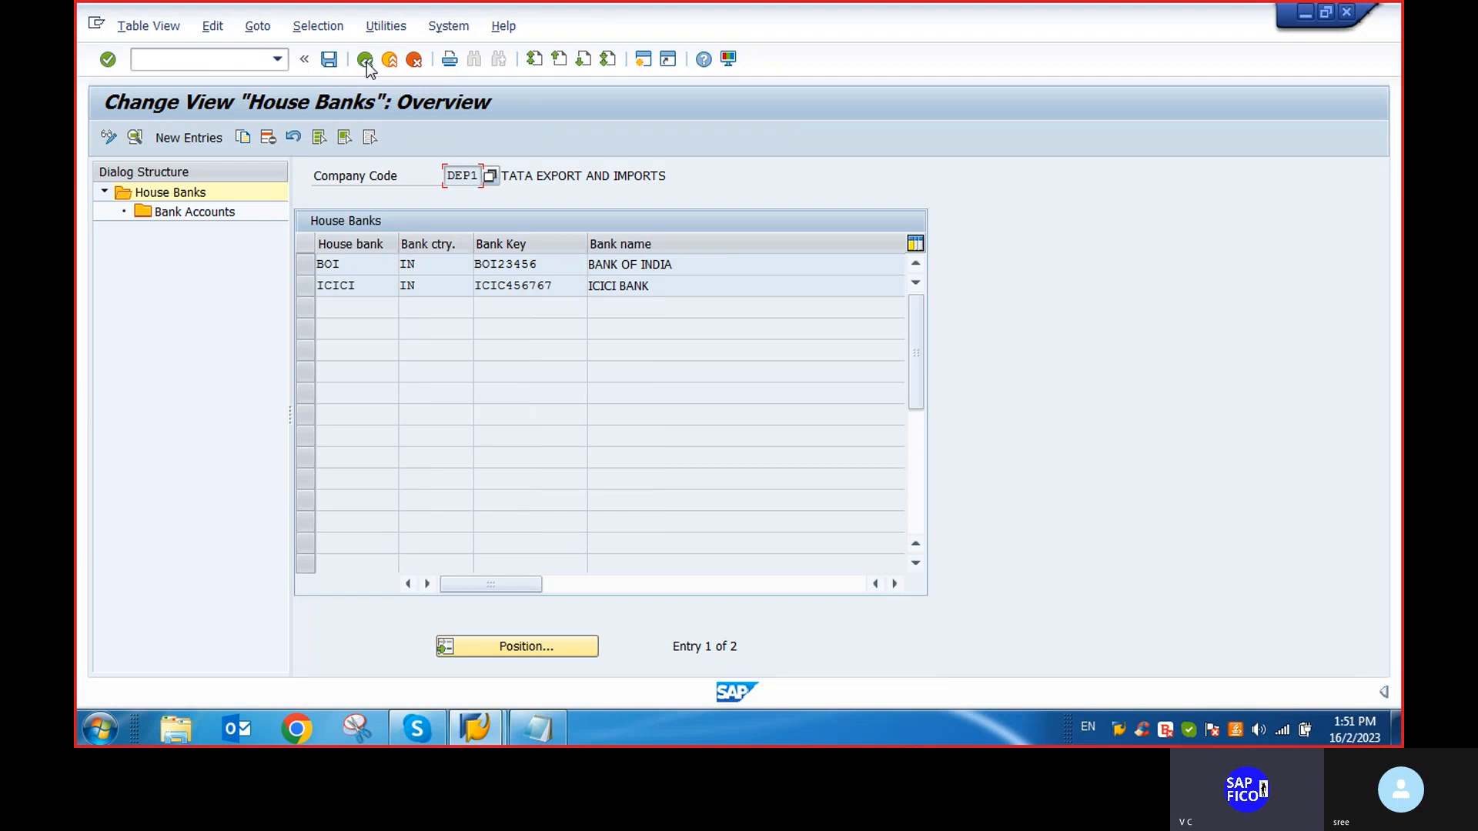
pyautogui.click(366, 62)
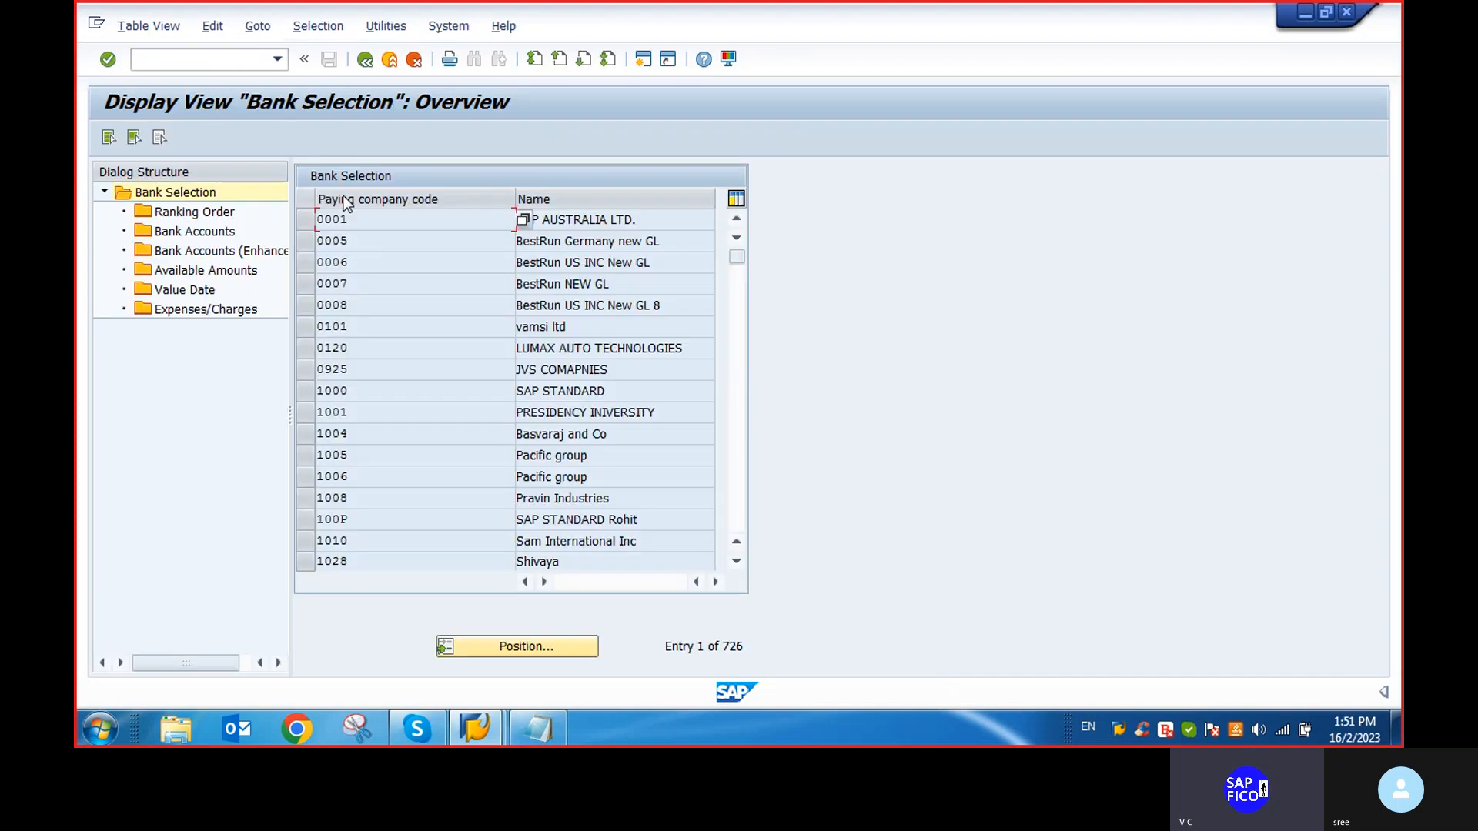
# Locate paying company code DEP1 in the bank determination list and open its ranking order
pyautogui.click(522, 645)
pyautogui.write('DEP1')
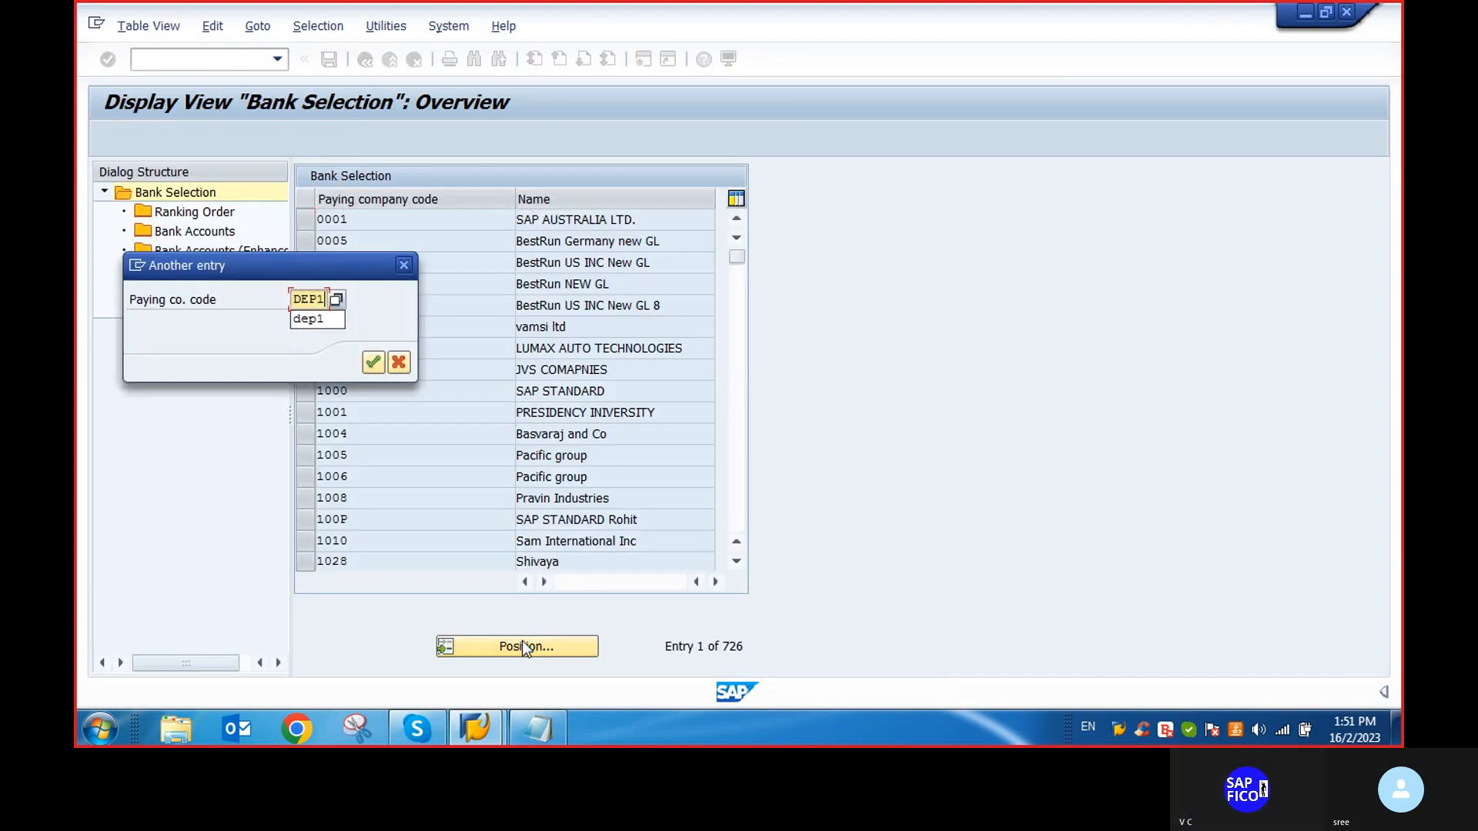
pyautogui.click(382, 359)
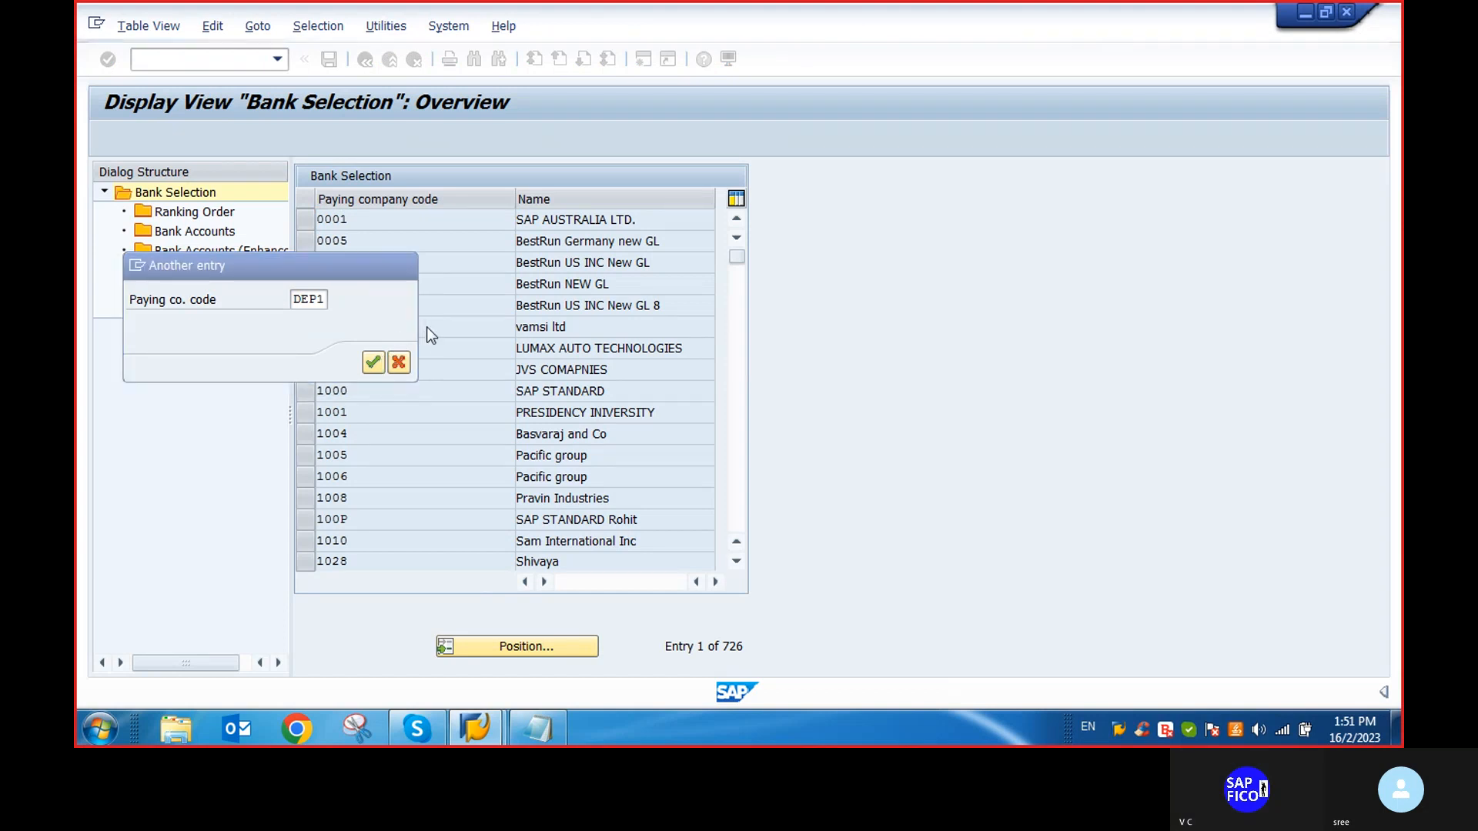
pyautogui.doubleClick(192, 214)
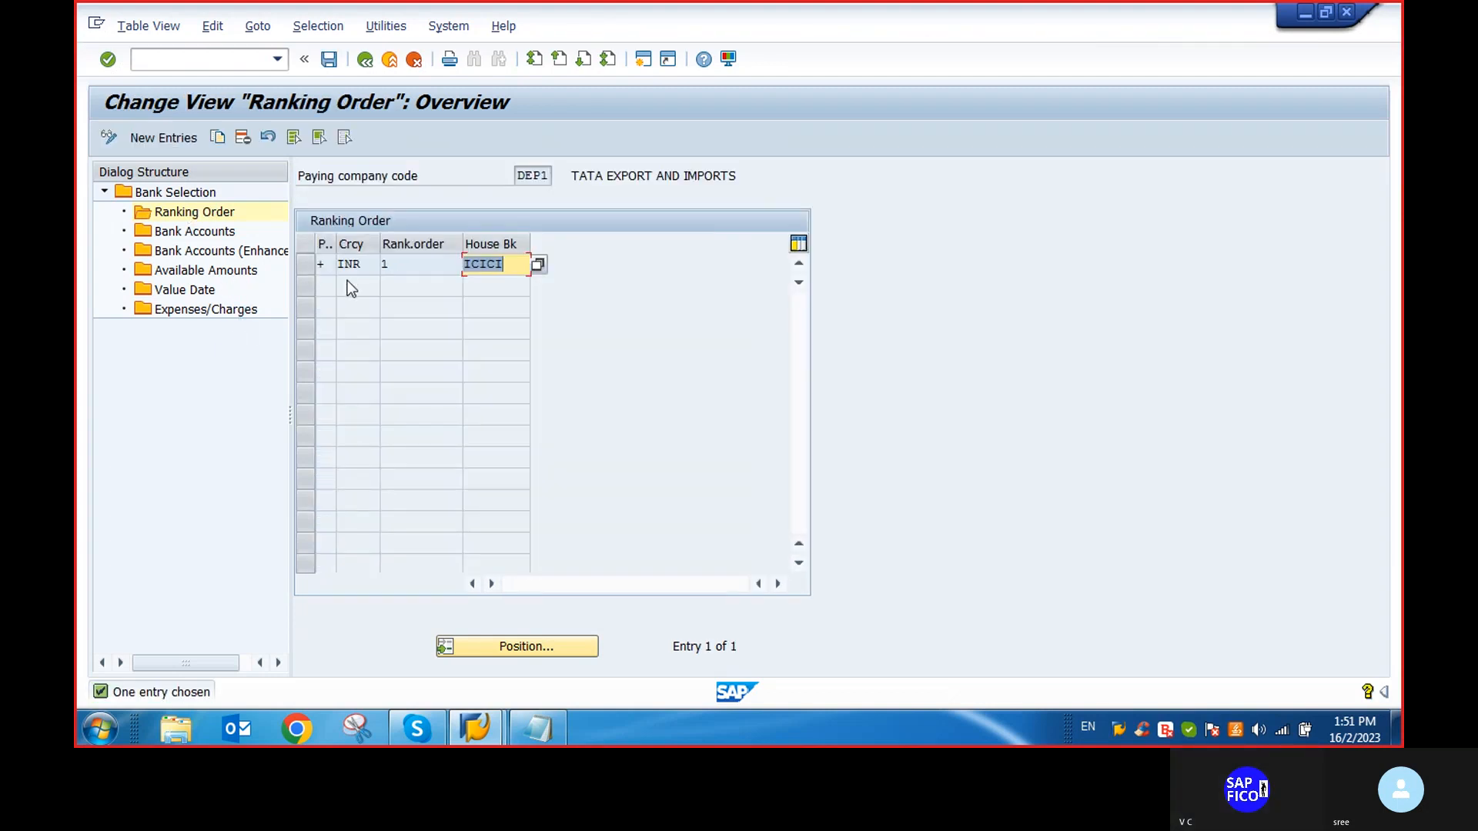
# Create a new ranking order entry for DEP1 with payment method + (CHEQUE PAYMENT) and currency INR
pyautogui.click(172, 137)
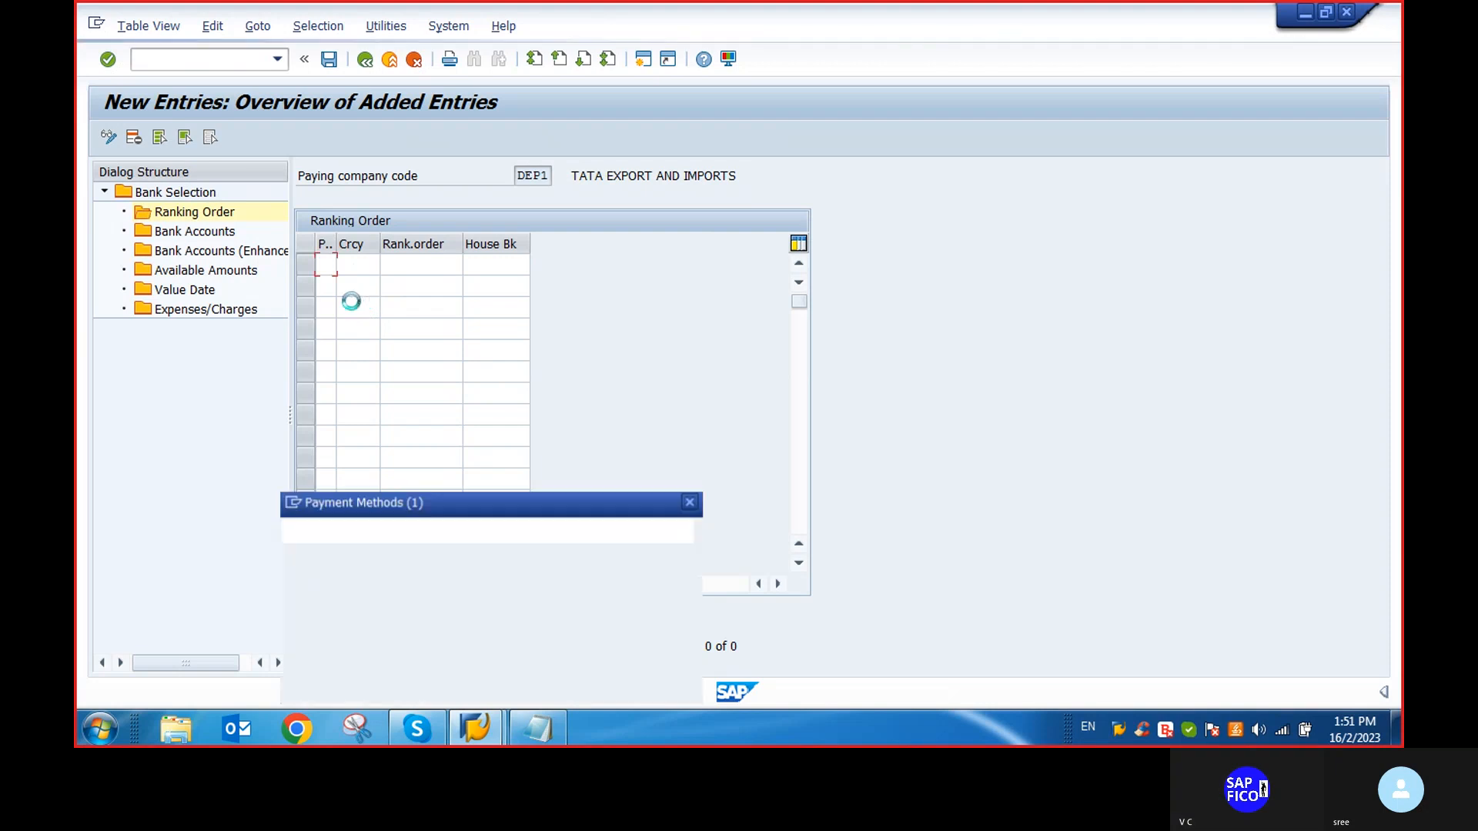
pyautogui.doubleClick(311, 364)
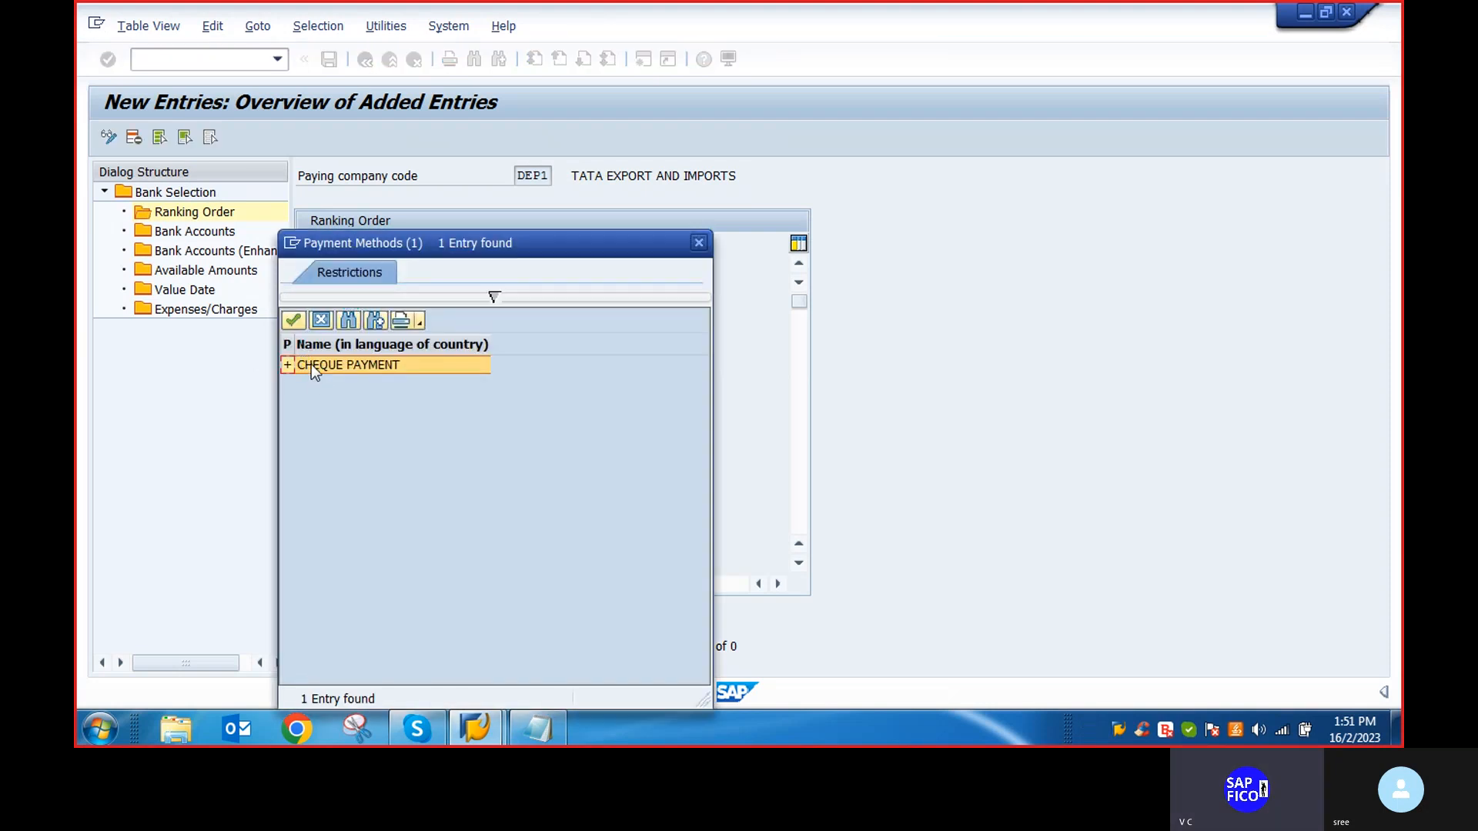
pyautogui.click(367, 262)
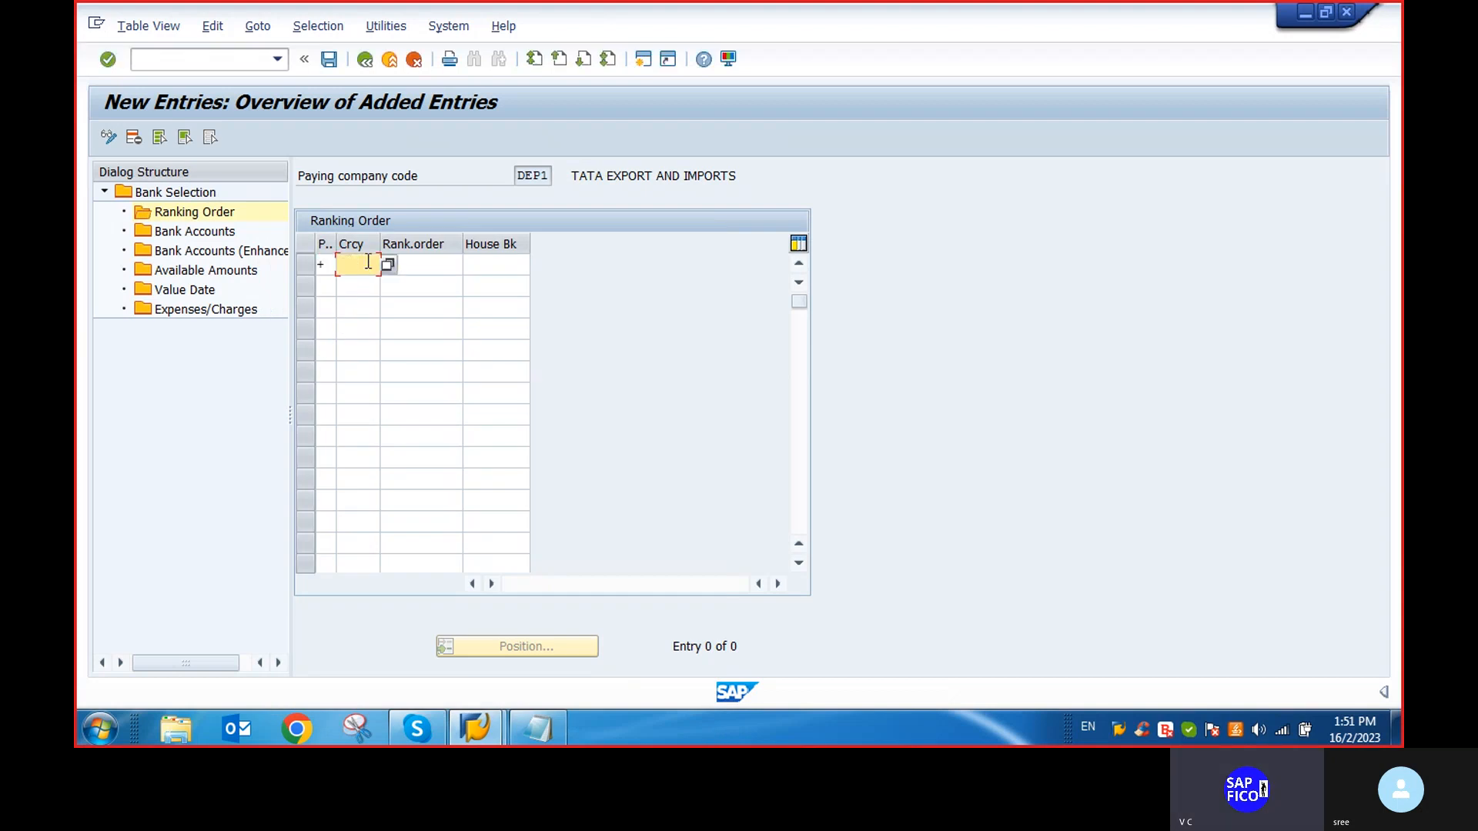
pyautogui.click(449, 266)
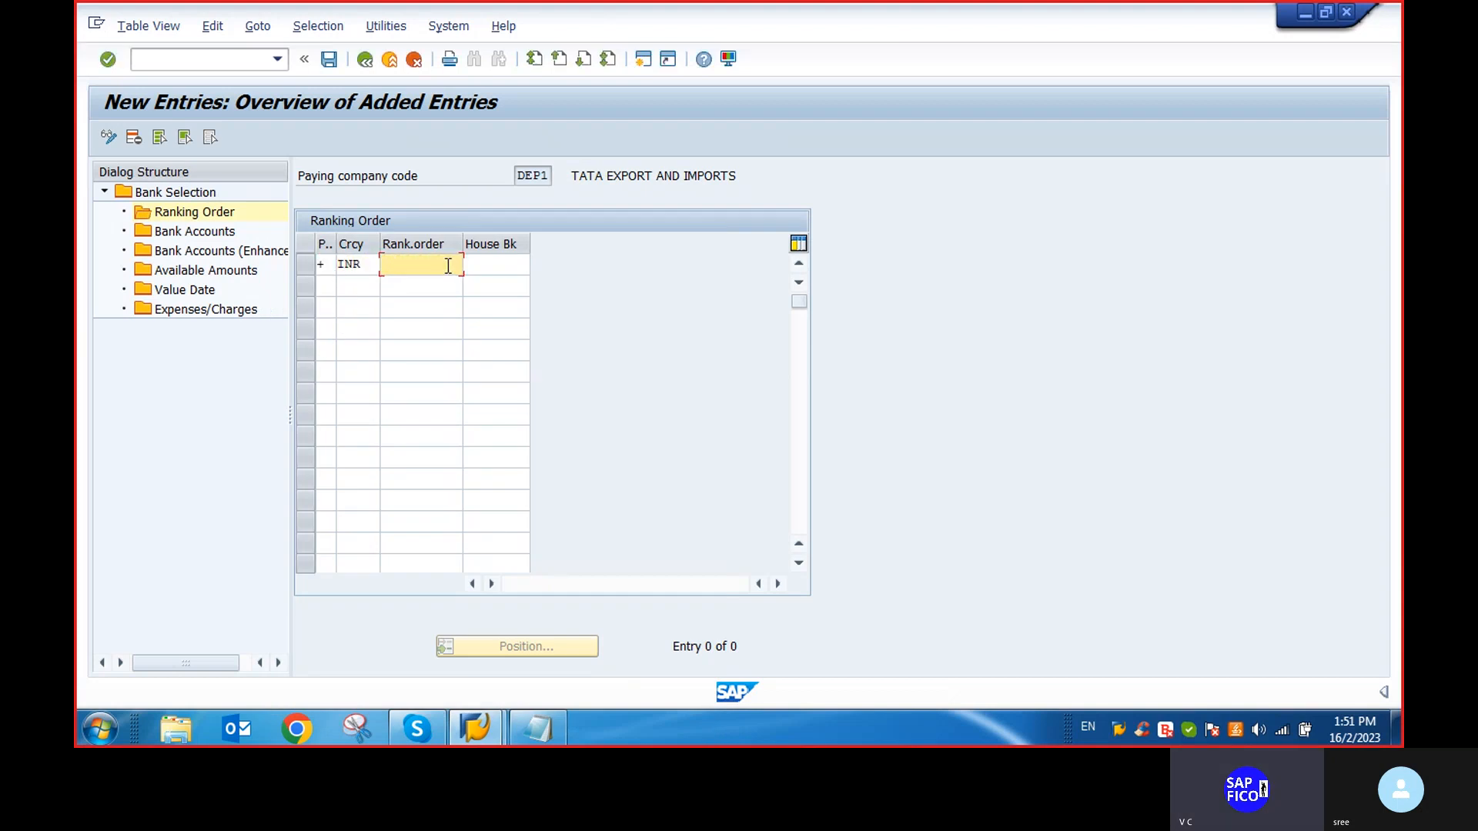
# Complete the INR ranking order entry with rank 2 and house bank BOI, and save it
pyautogui.write('2')
pyautogui.click(489, 262)
pyautogui.click(536, 263)
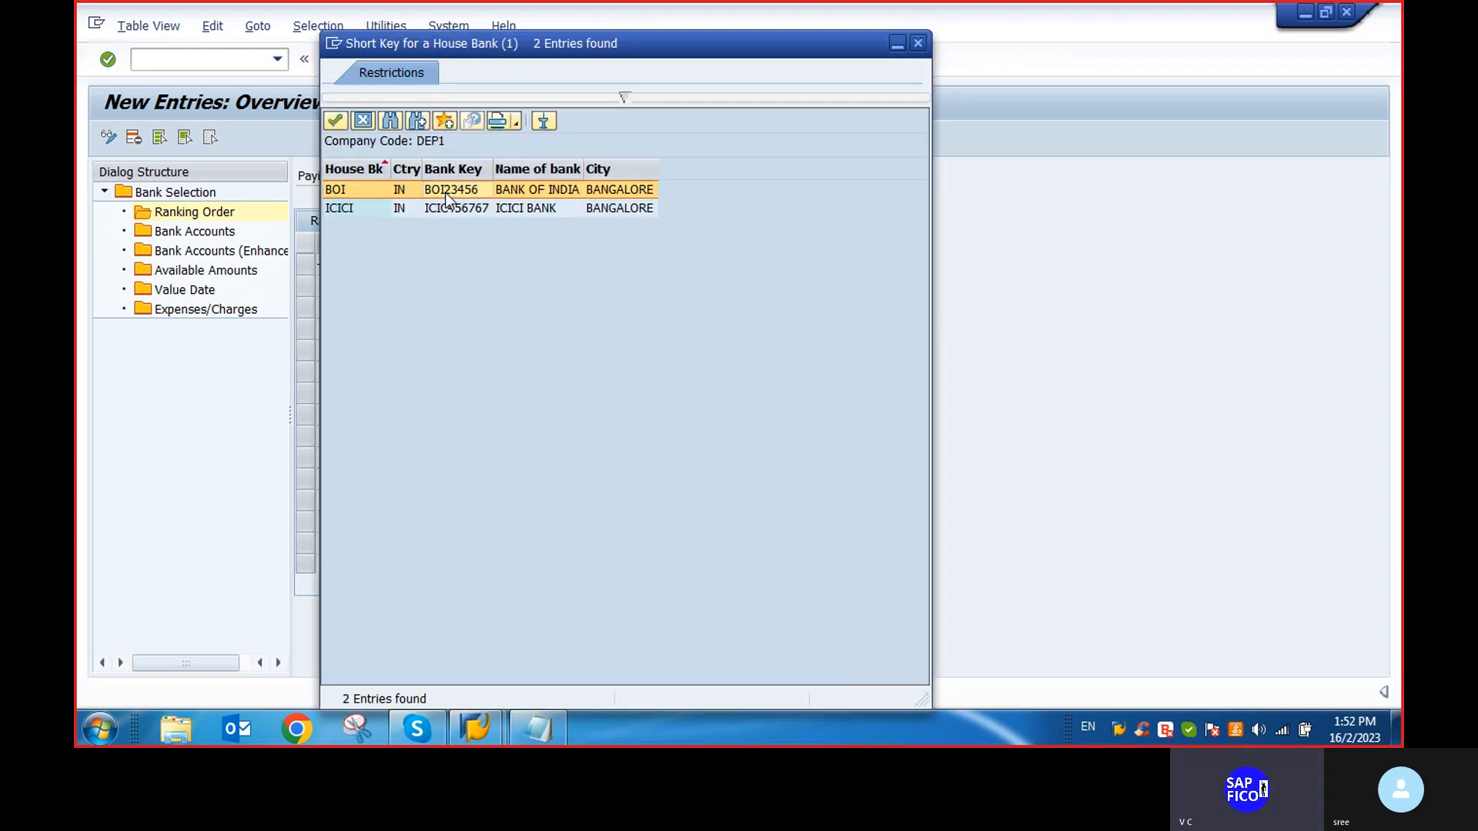
pyautogui.doubleClick(445, 193)
pyautogui.press('Return')
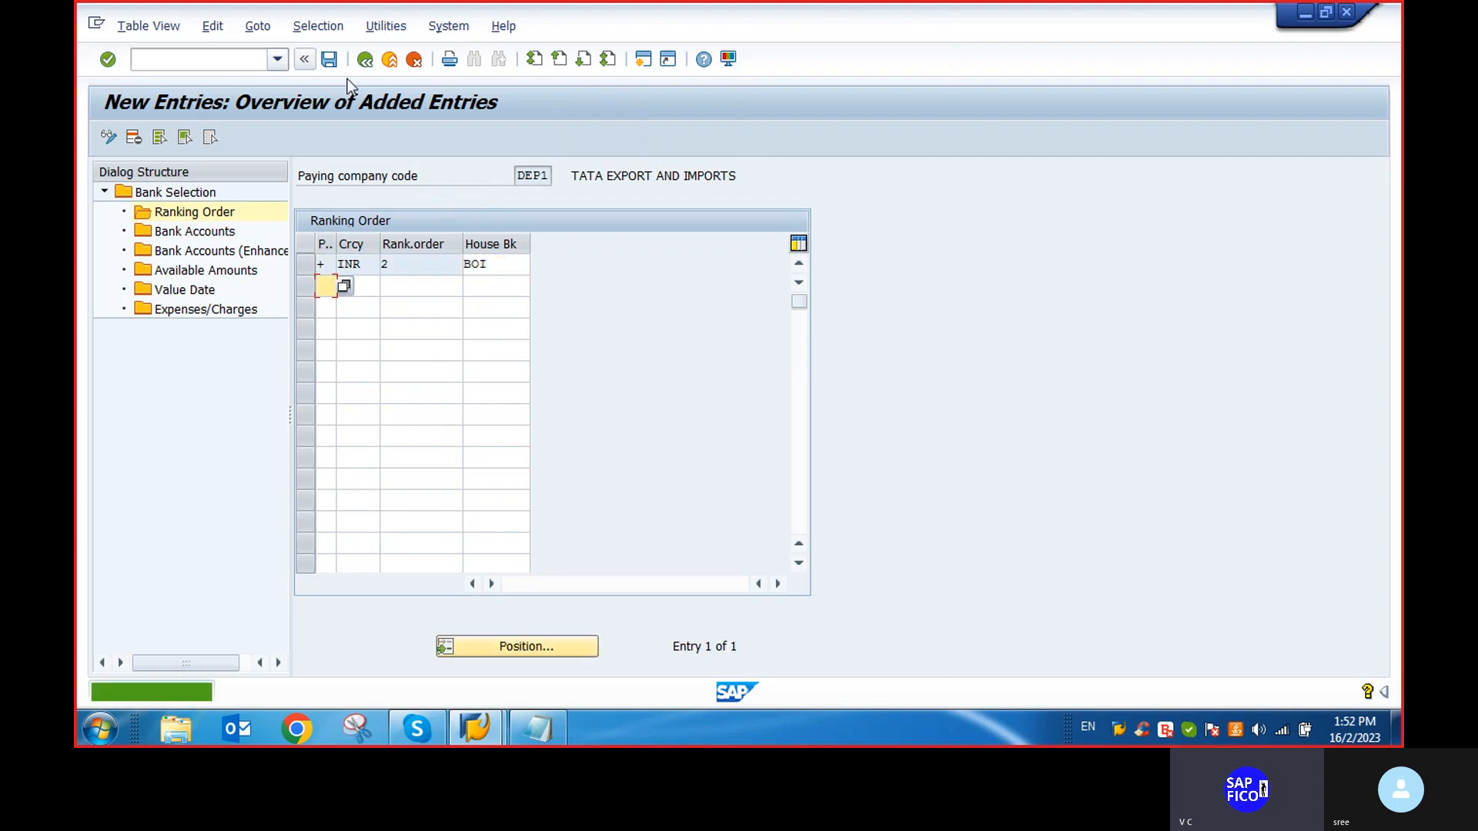
pyautogui.click(328, 60)
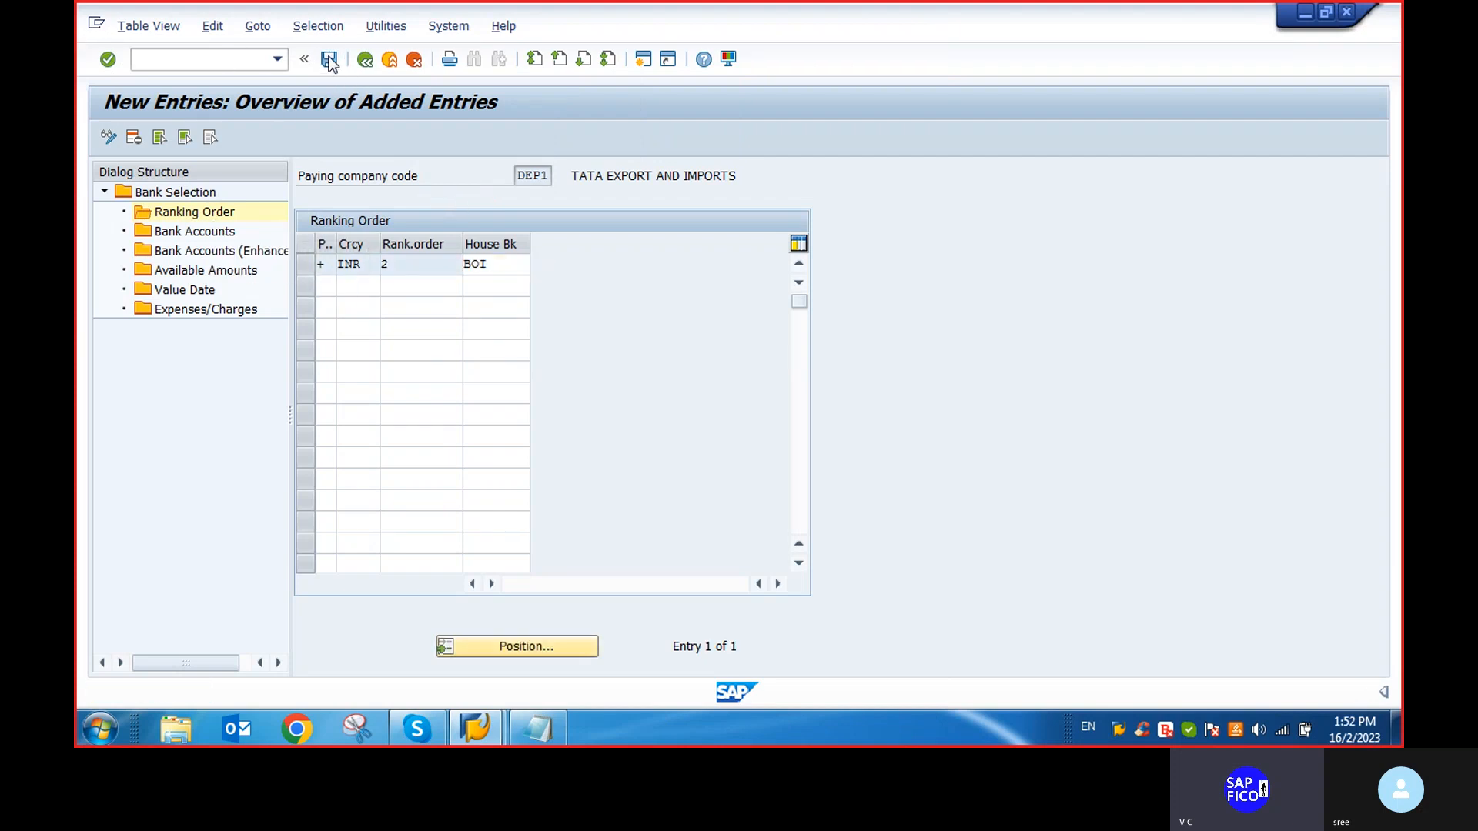
pyautogui.click(396, 348)
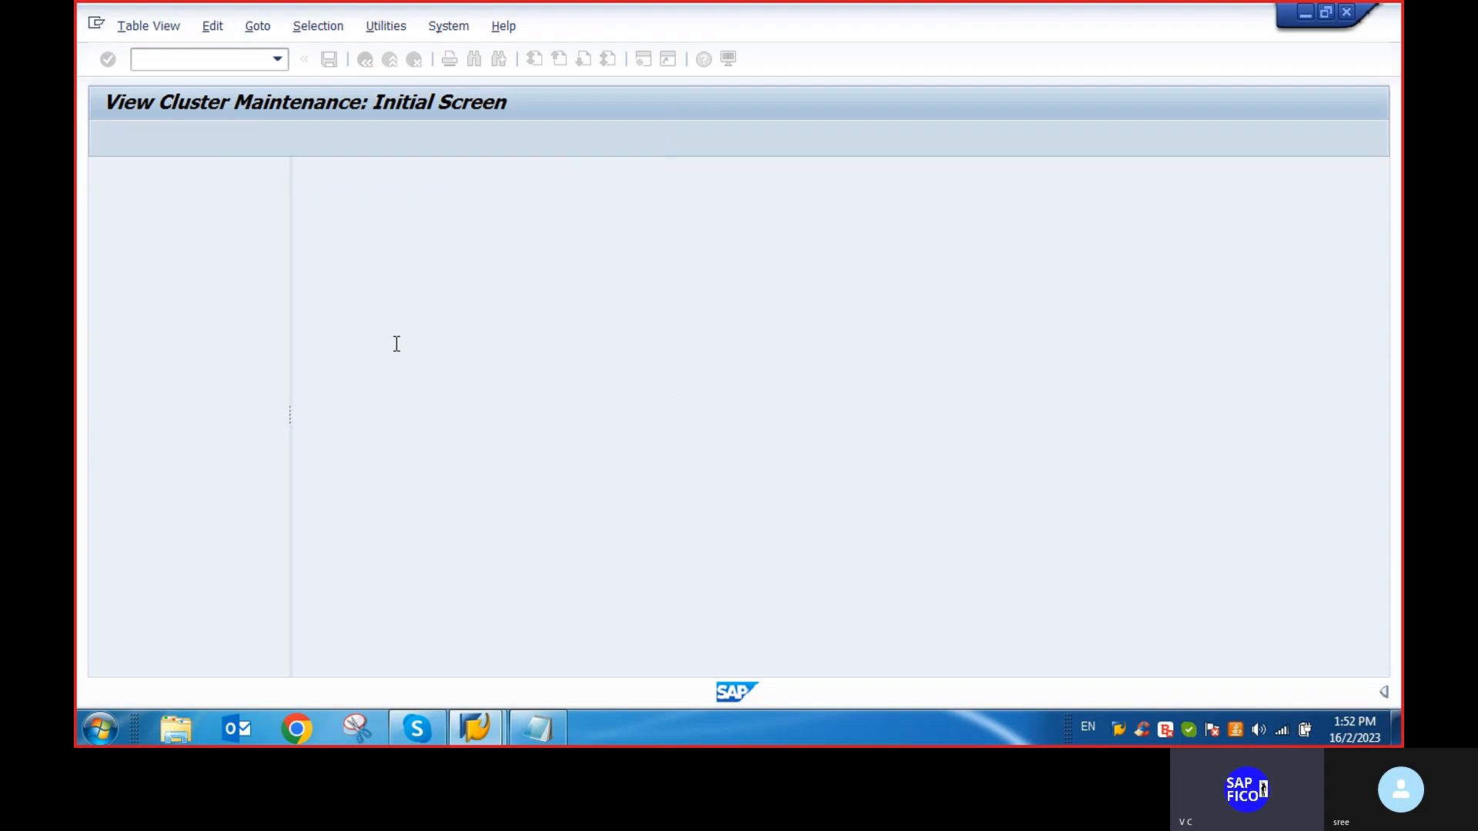
# Create a new Bank Accounts entry for house bank BOI with payment method + and currency INR
pyautogui.doubleClick(201, 233)
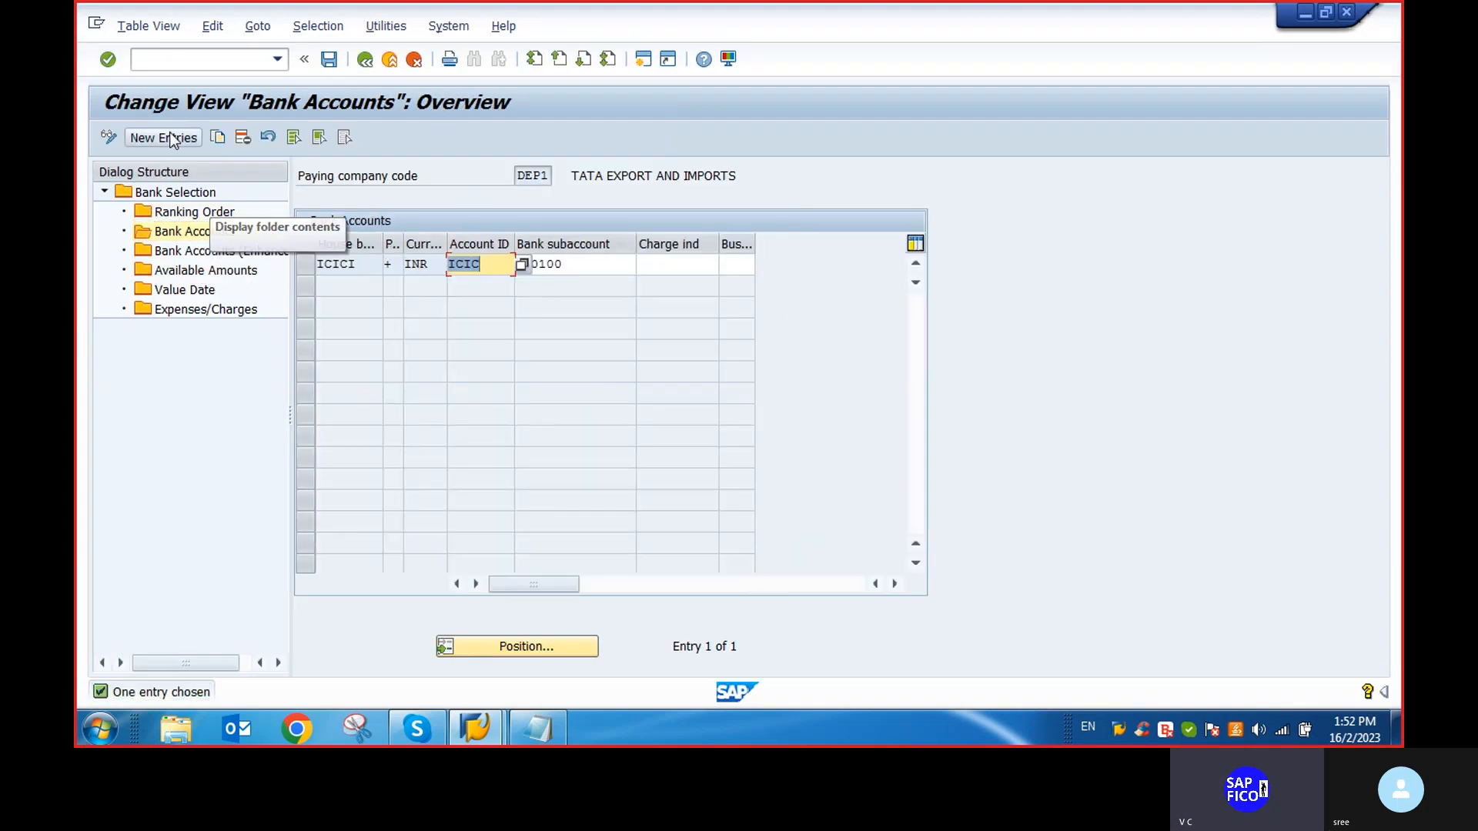
pyautogui.click(173, 139)
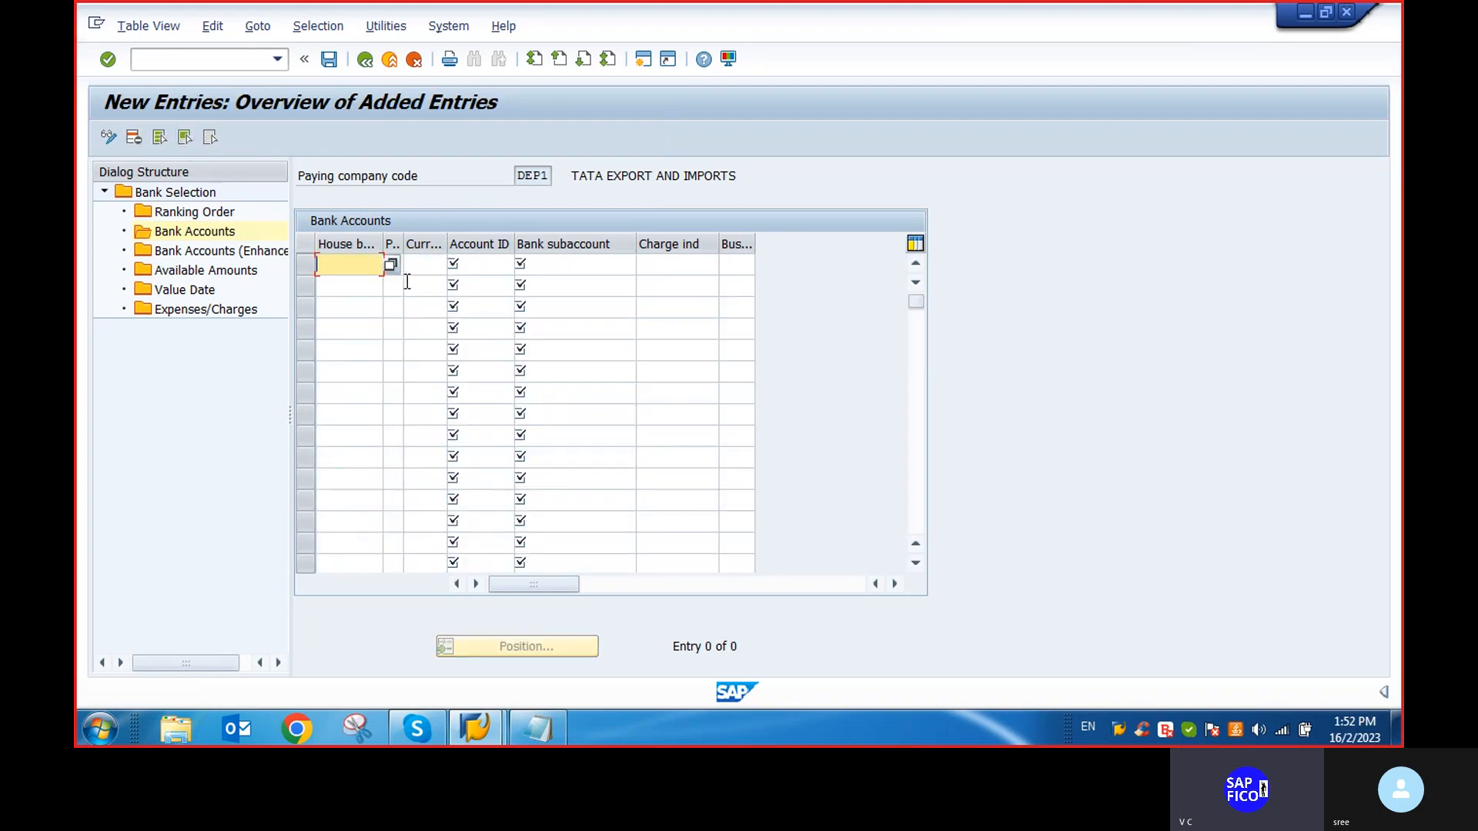
pyautogui.click(384, 265)
pyautogui.click(391, 264)
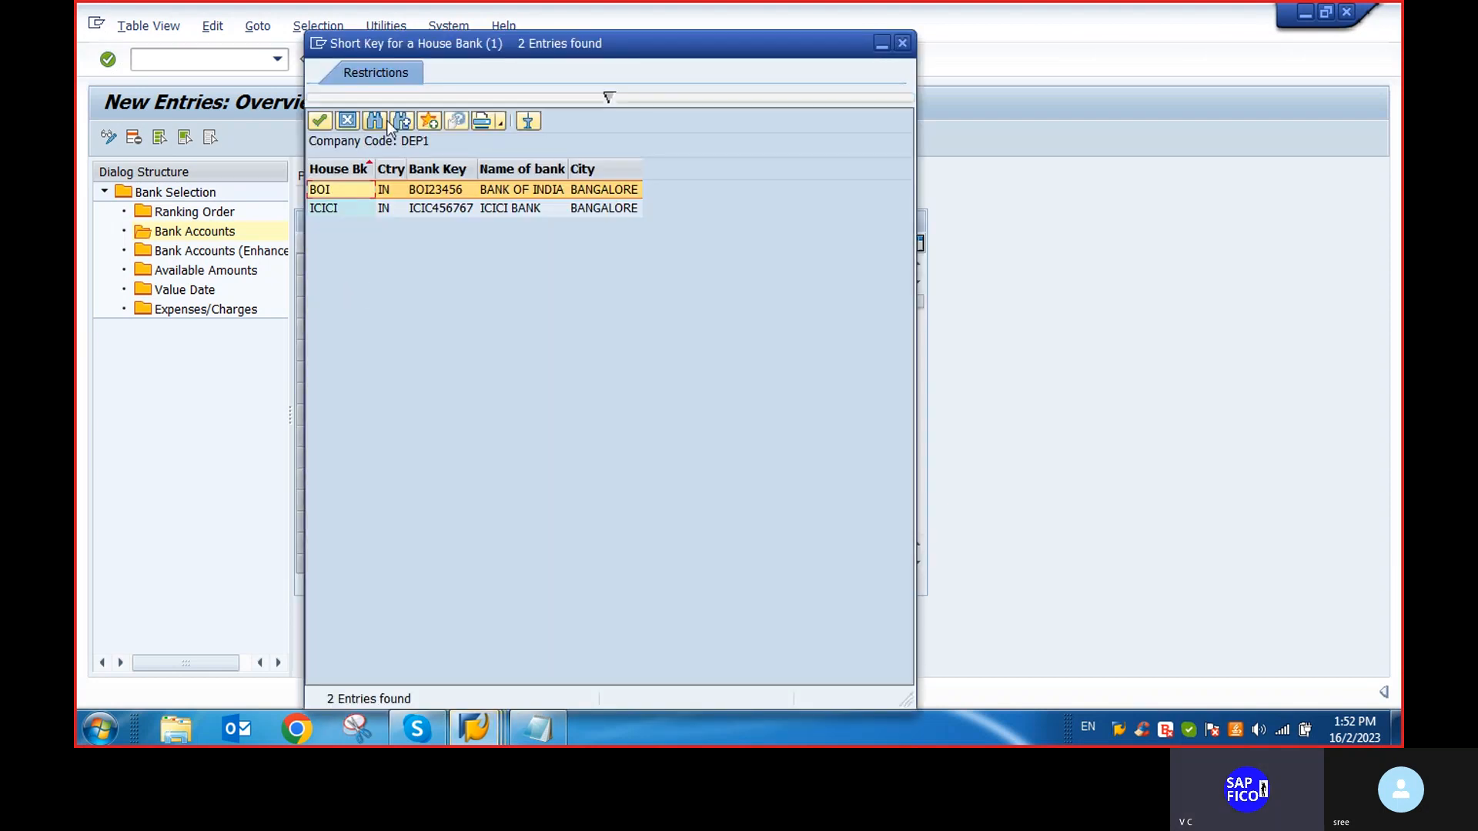
pyautogui.doubleClick(510, 190)
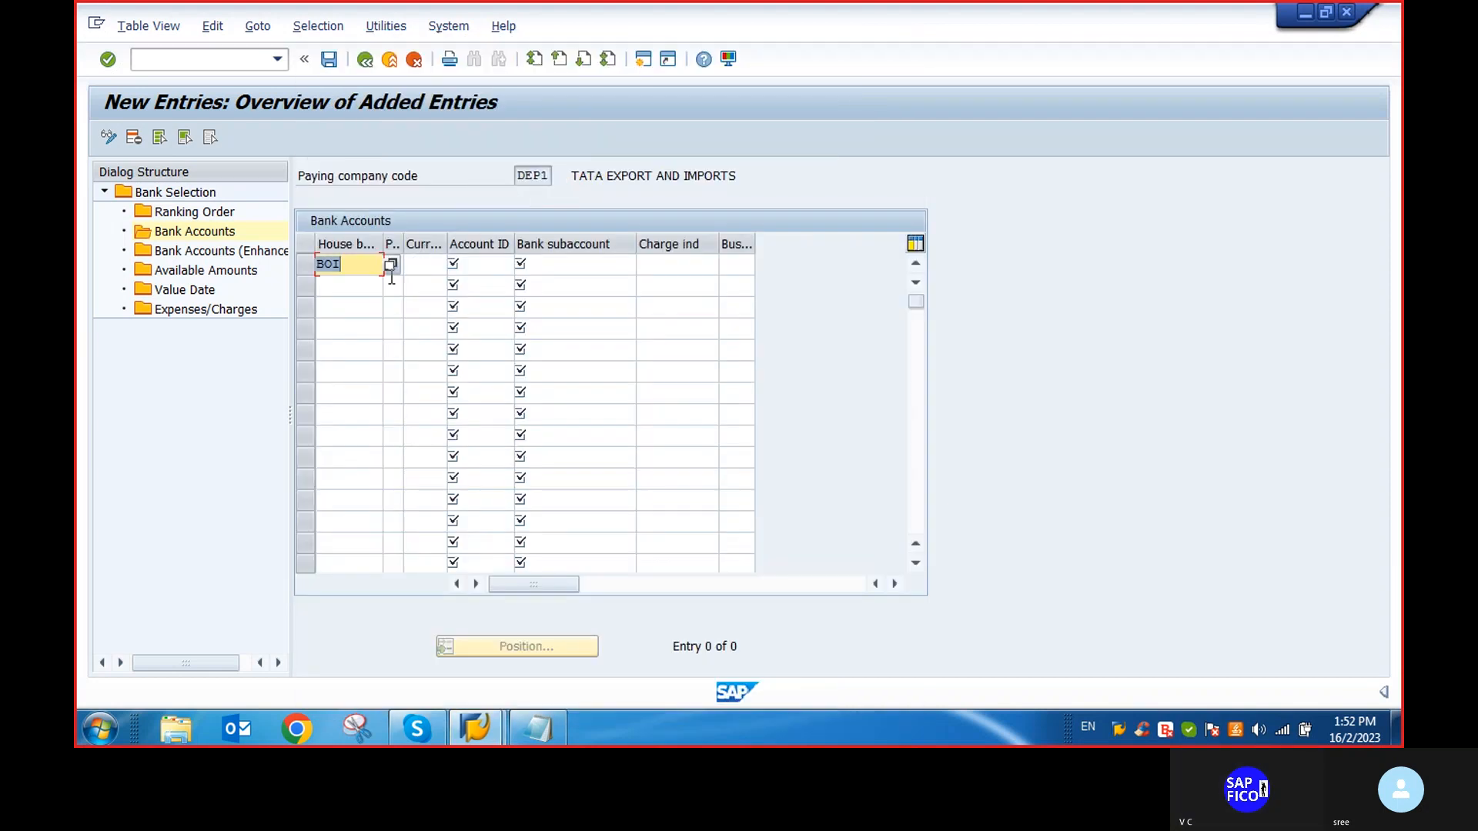
pyautogui.click(396, 265)
pyautogui.press('F4')
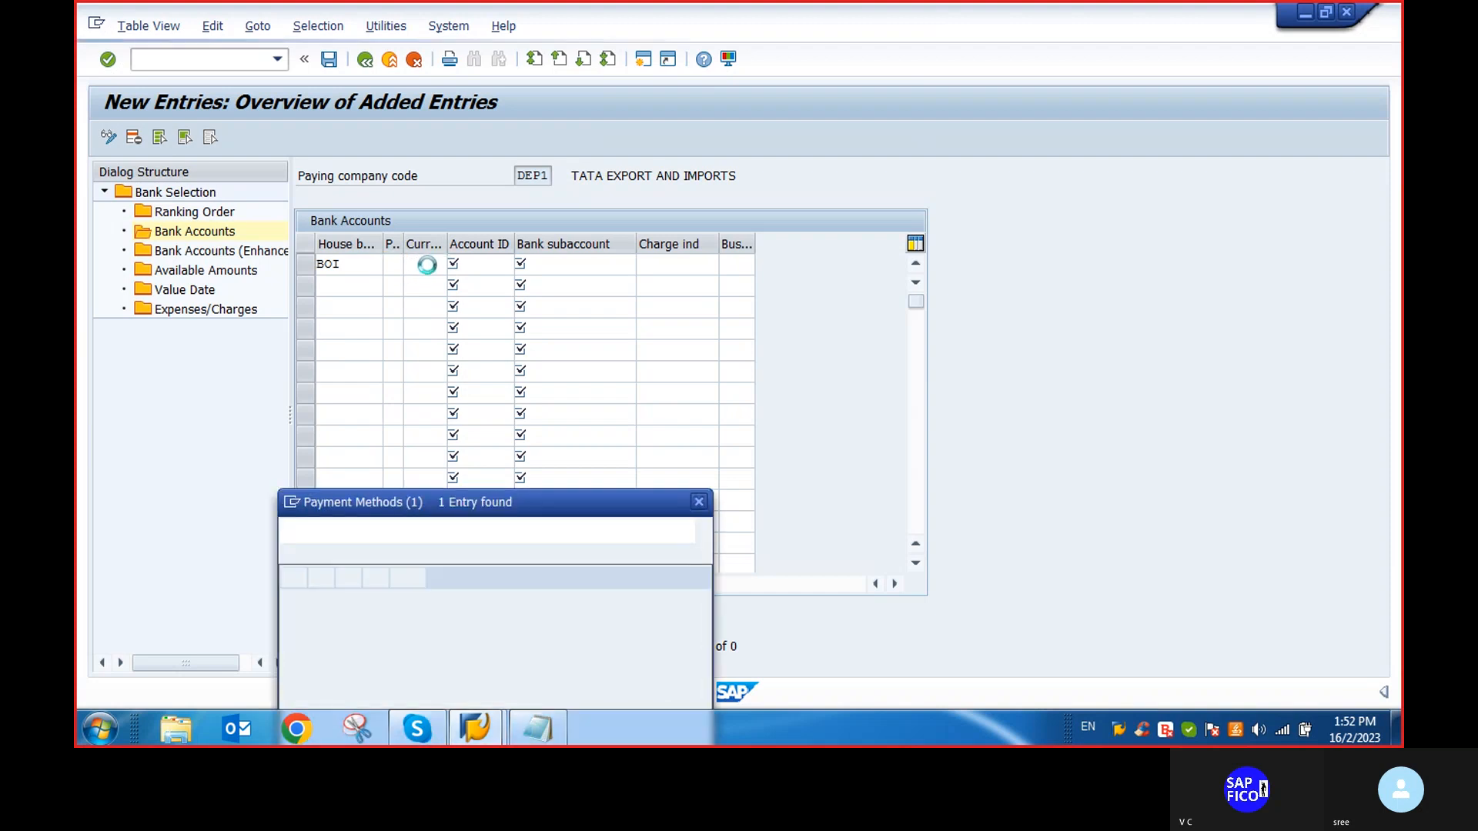
pyautogui.doubleClick(335, 365)
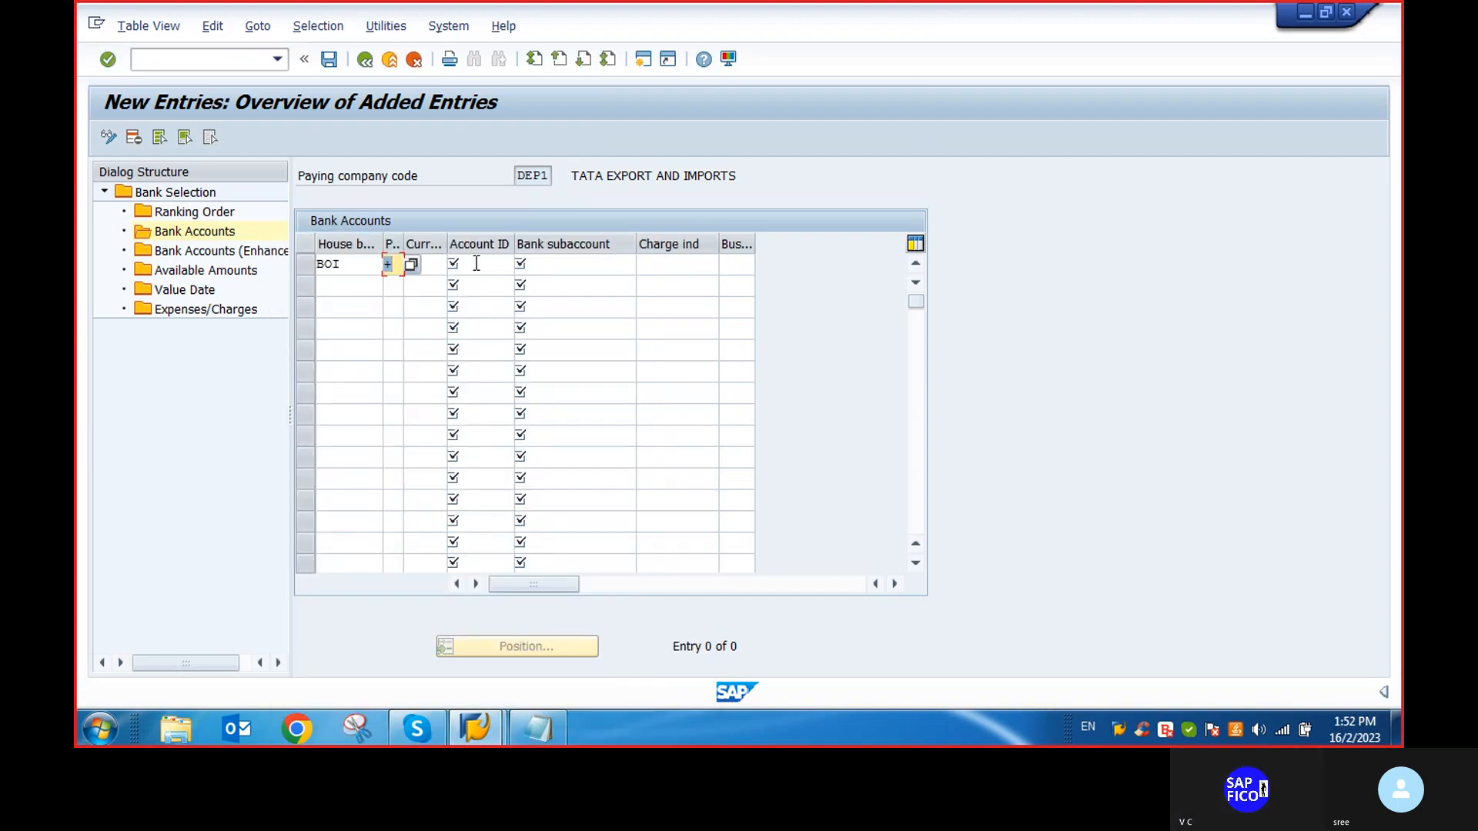
pyautogui.click(432, 262)
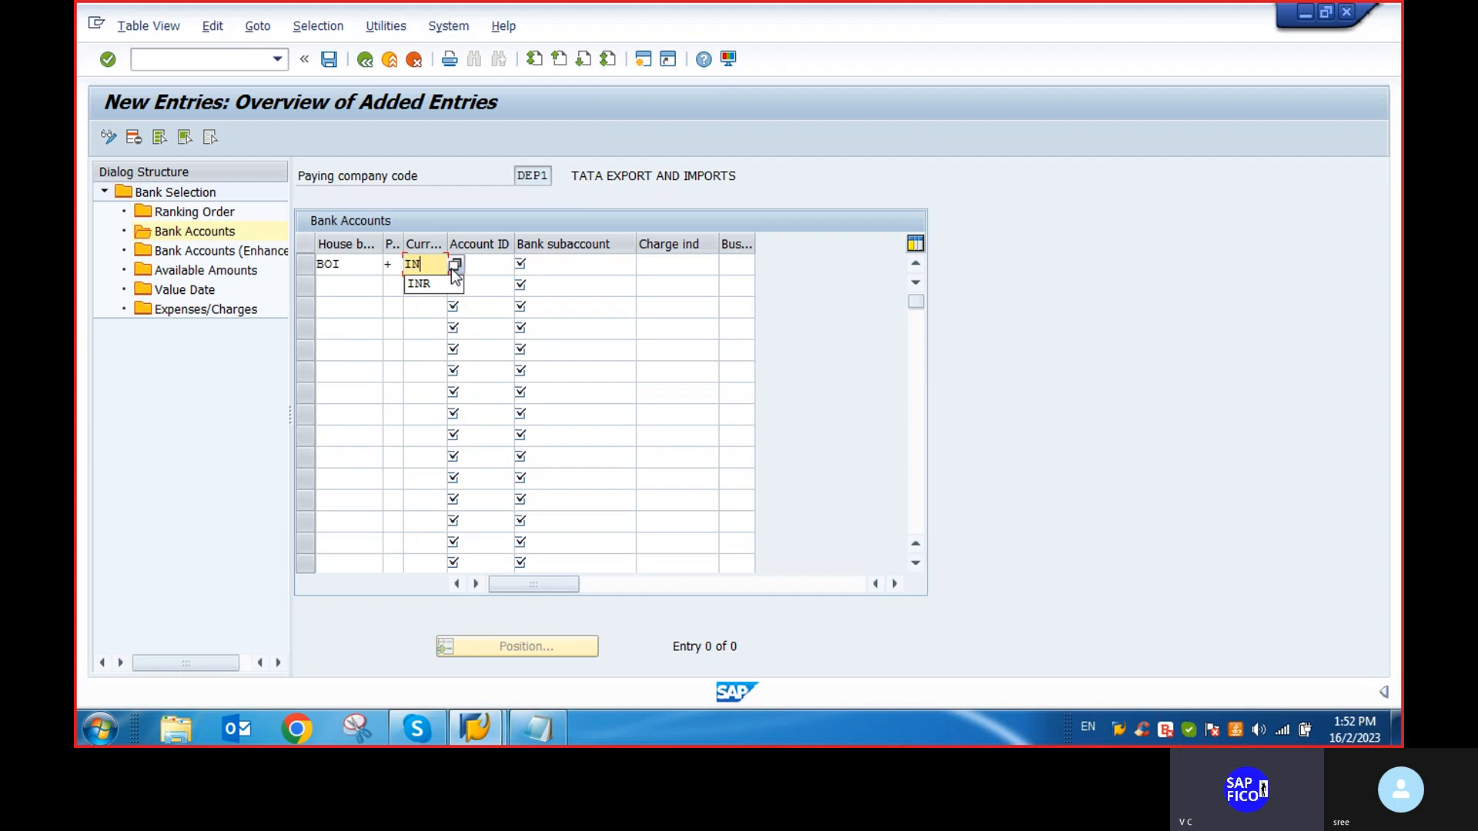
# Assign account ID BOI1 and the BANK OF INDIA A/C subaccount to the BOI entry, save it and return to the Bank Accounts overview
pyautogui.click(485, 265)
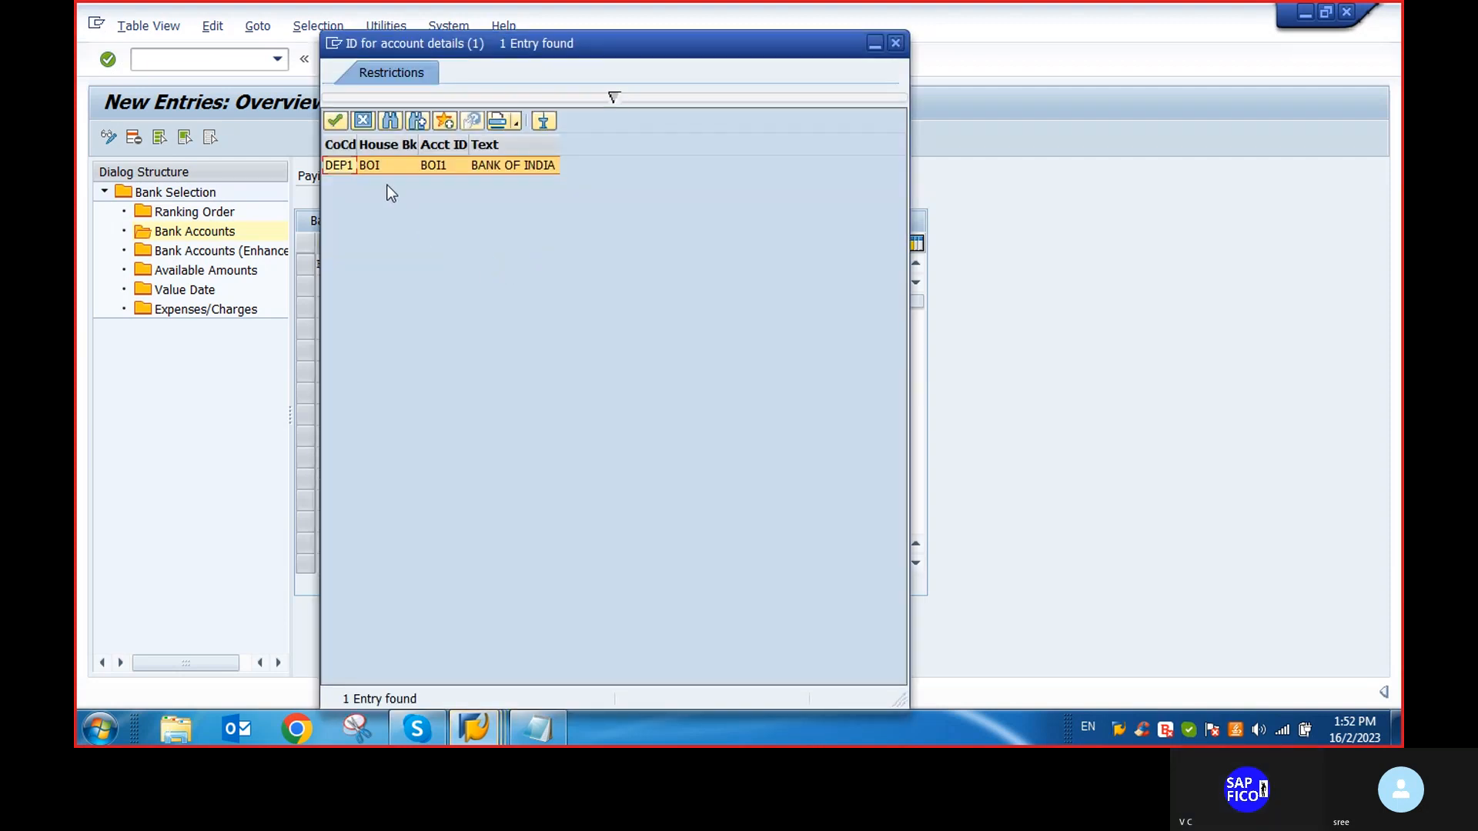
pyautogui.doubleClick(386, 185)
pyautogui.click(575, 262)
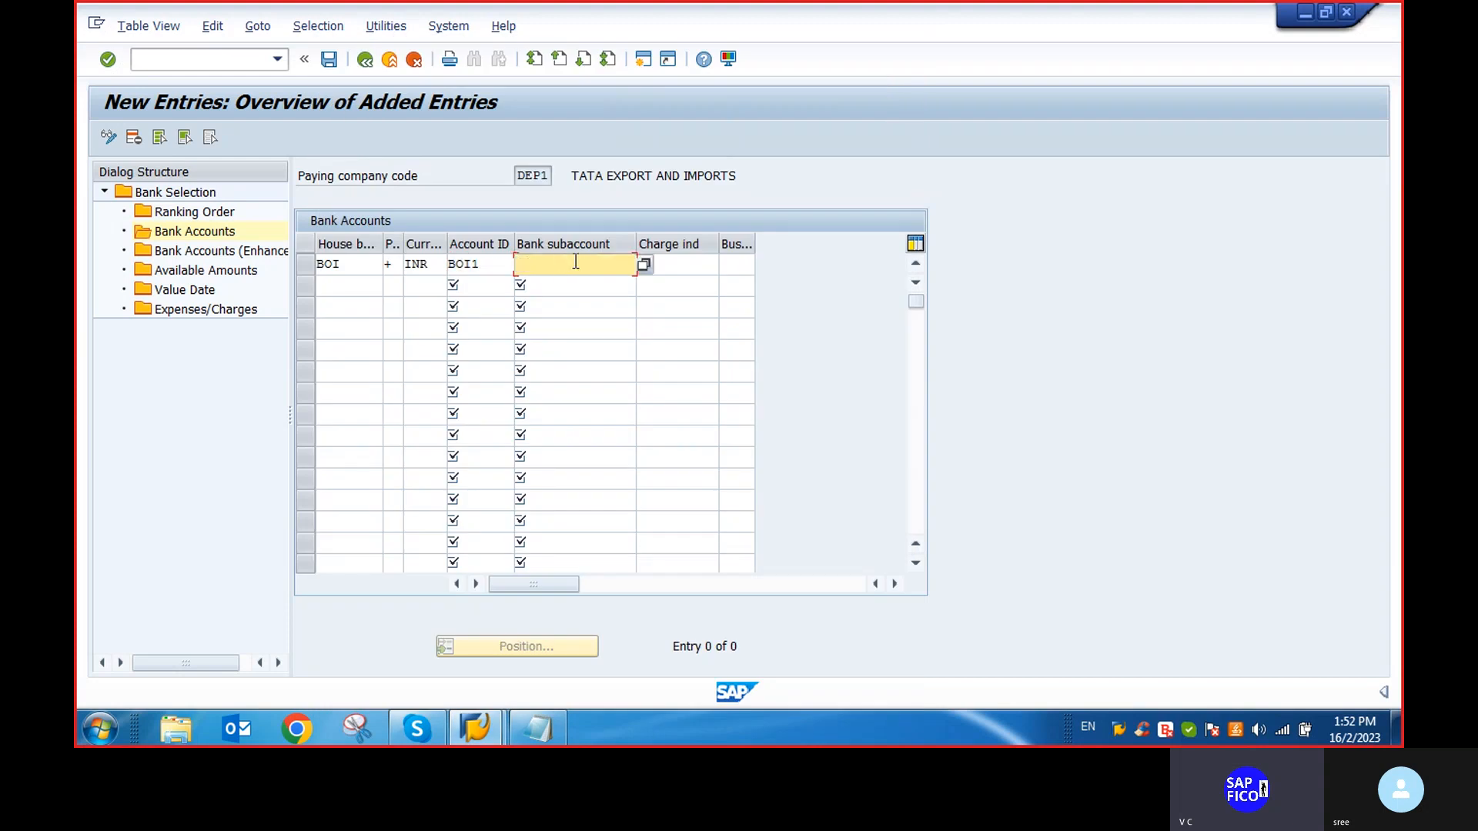
pyautogui.click(644, 264)
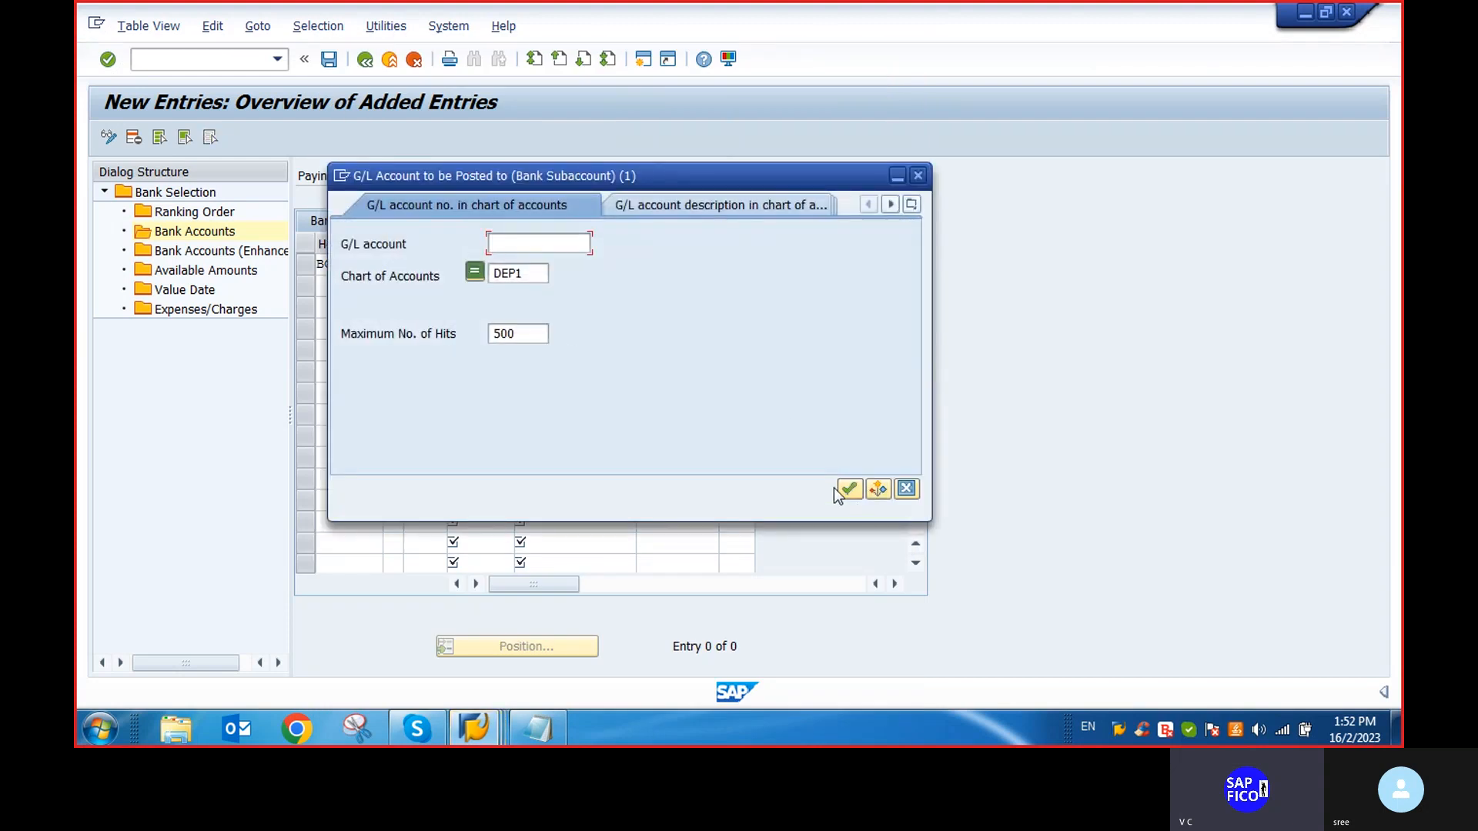
pyautogui.click(849, 490)
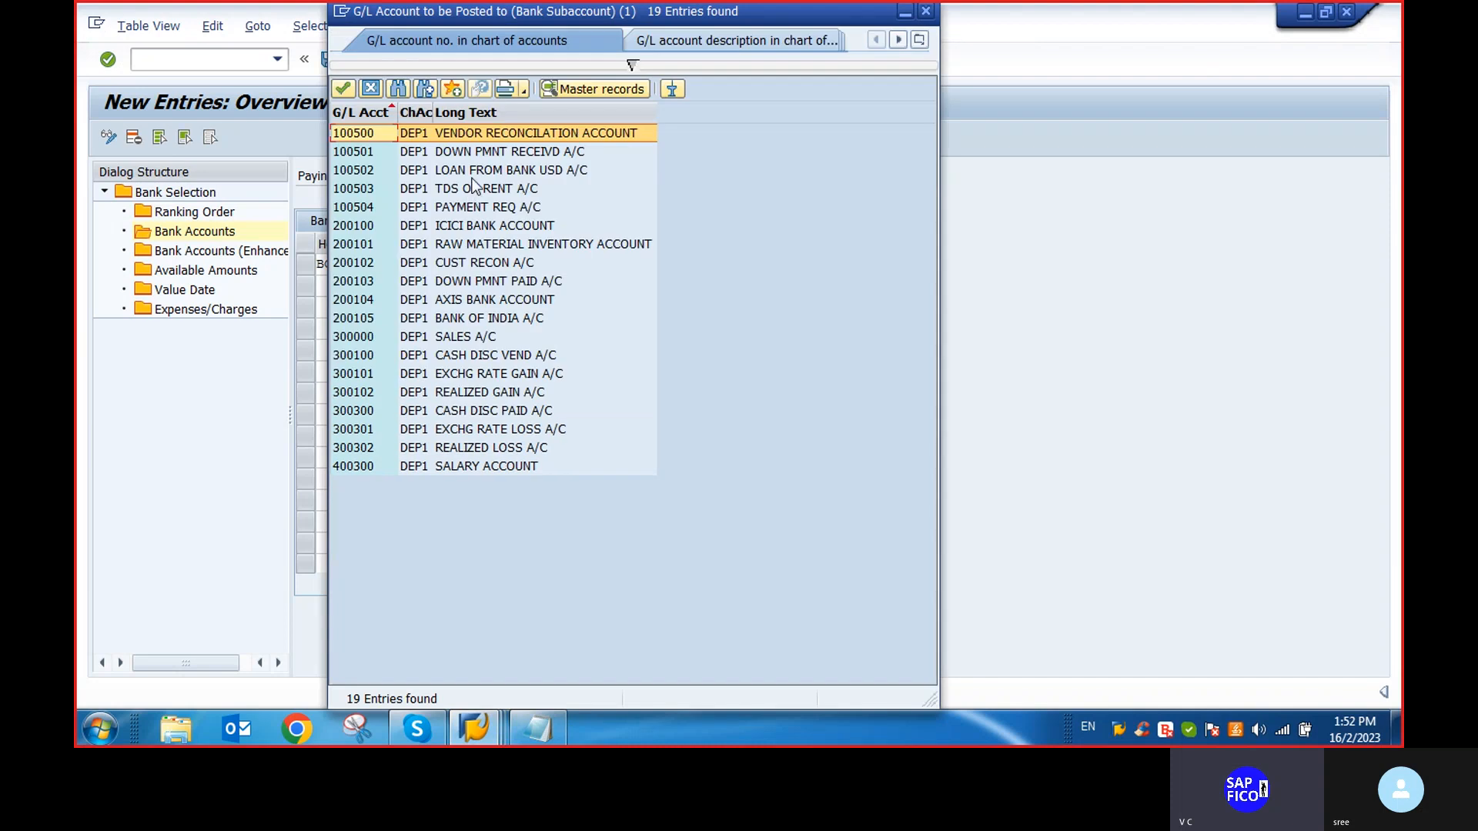
pyautogui.doubleClick(478, 318)
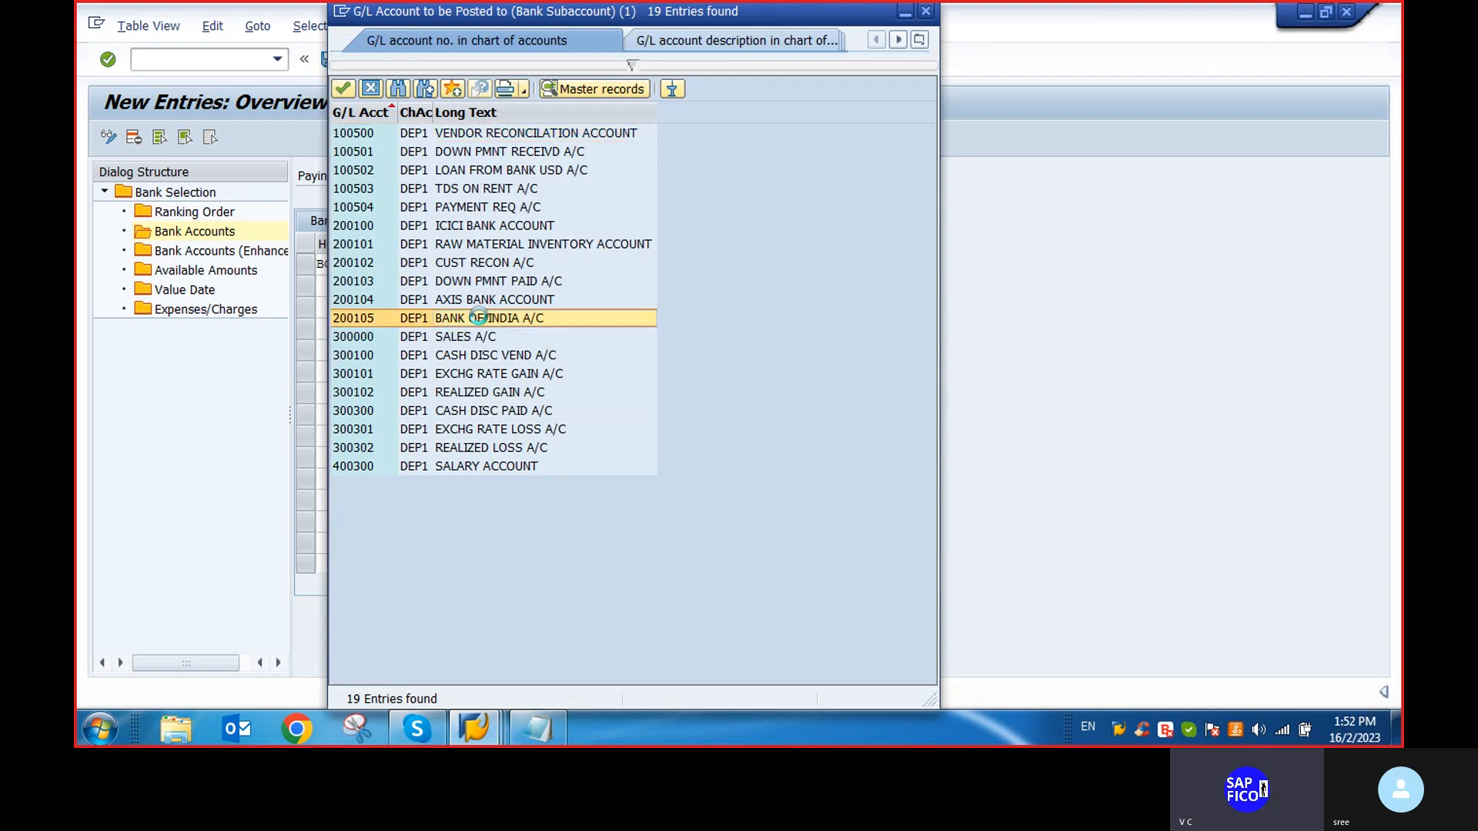
pyautogui.press('Return')
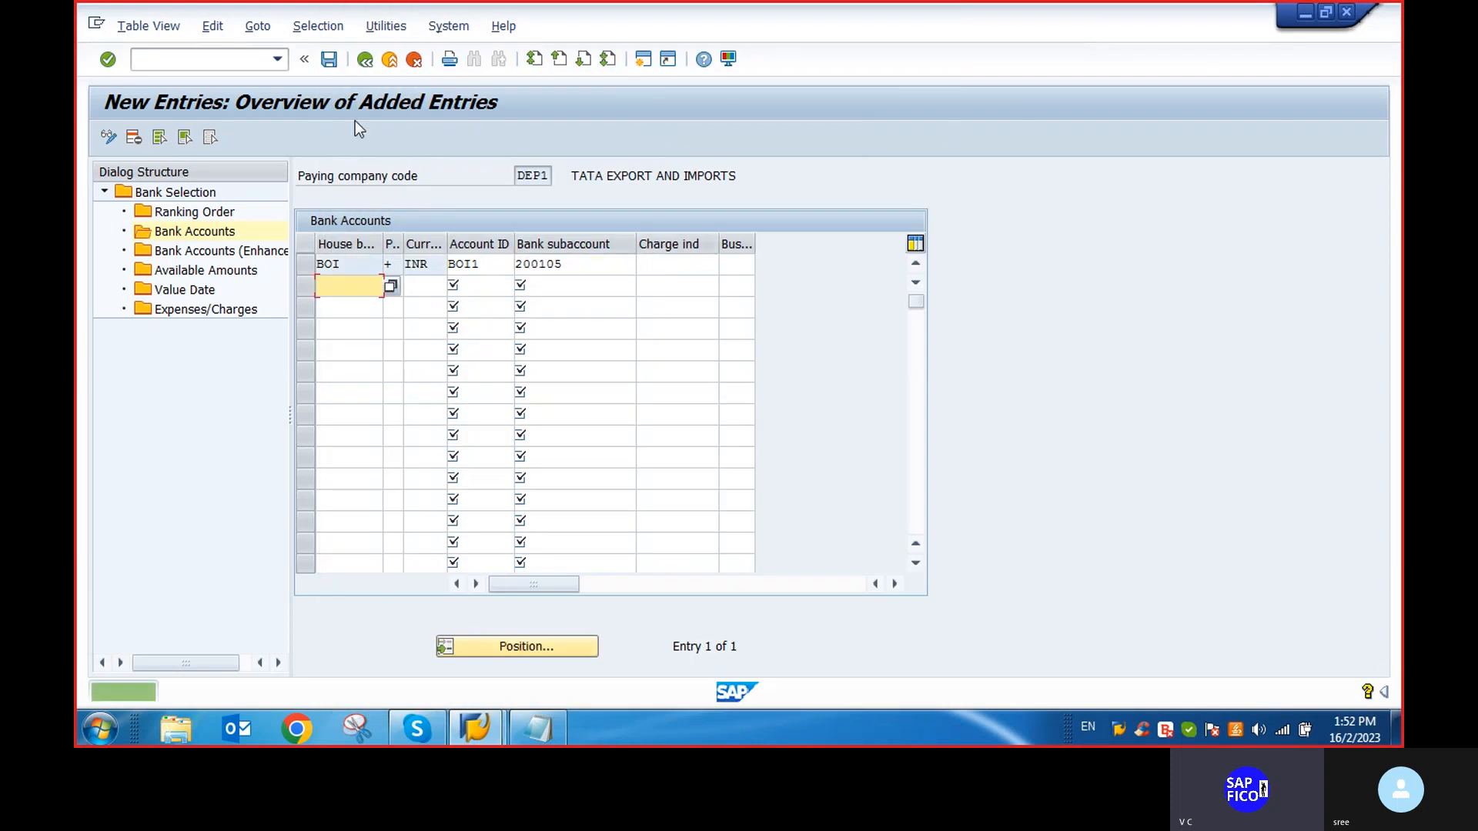
pyautogui.click(334, 66)
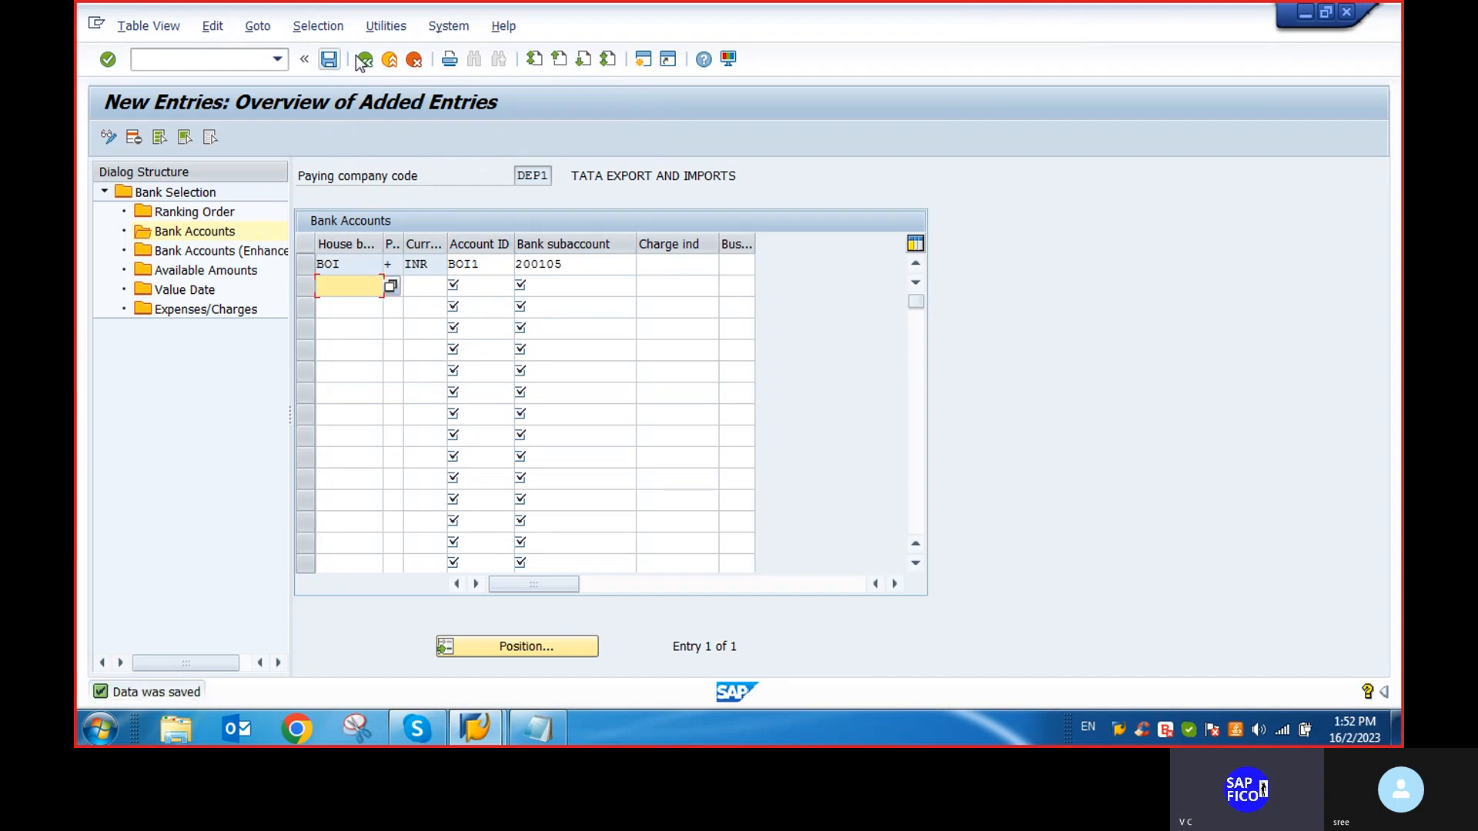
pyautogui.click(363, 62)
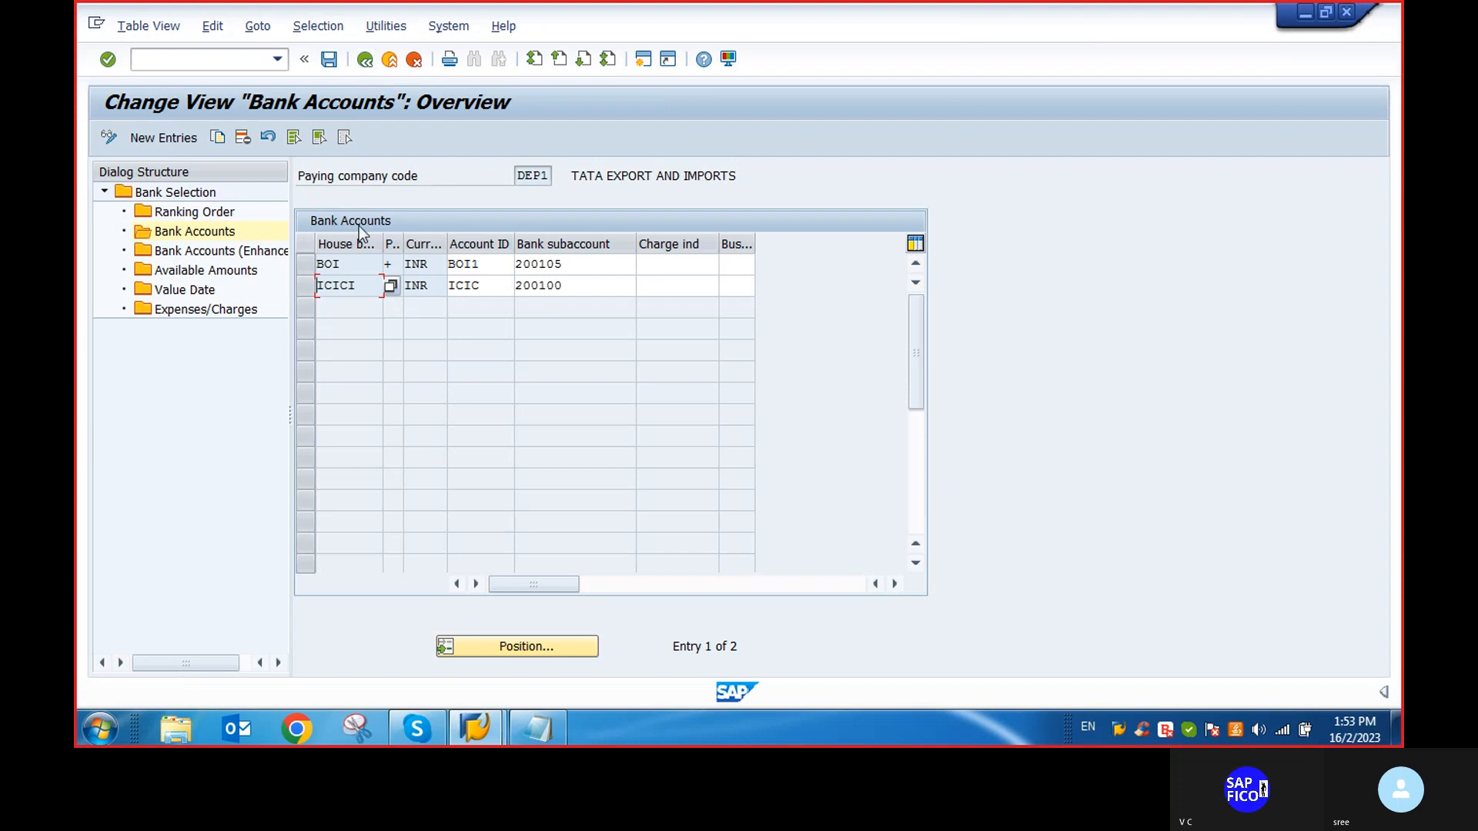
# Start a new entry in Bank Accounts (Enhanced) with BOI as the house bank
pyautogui.click(305, 264)
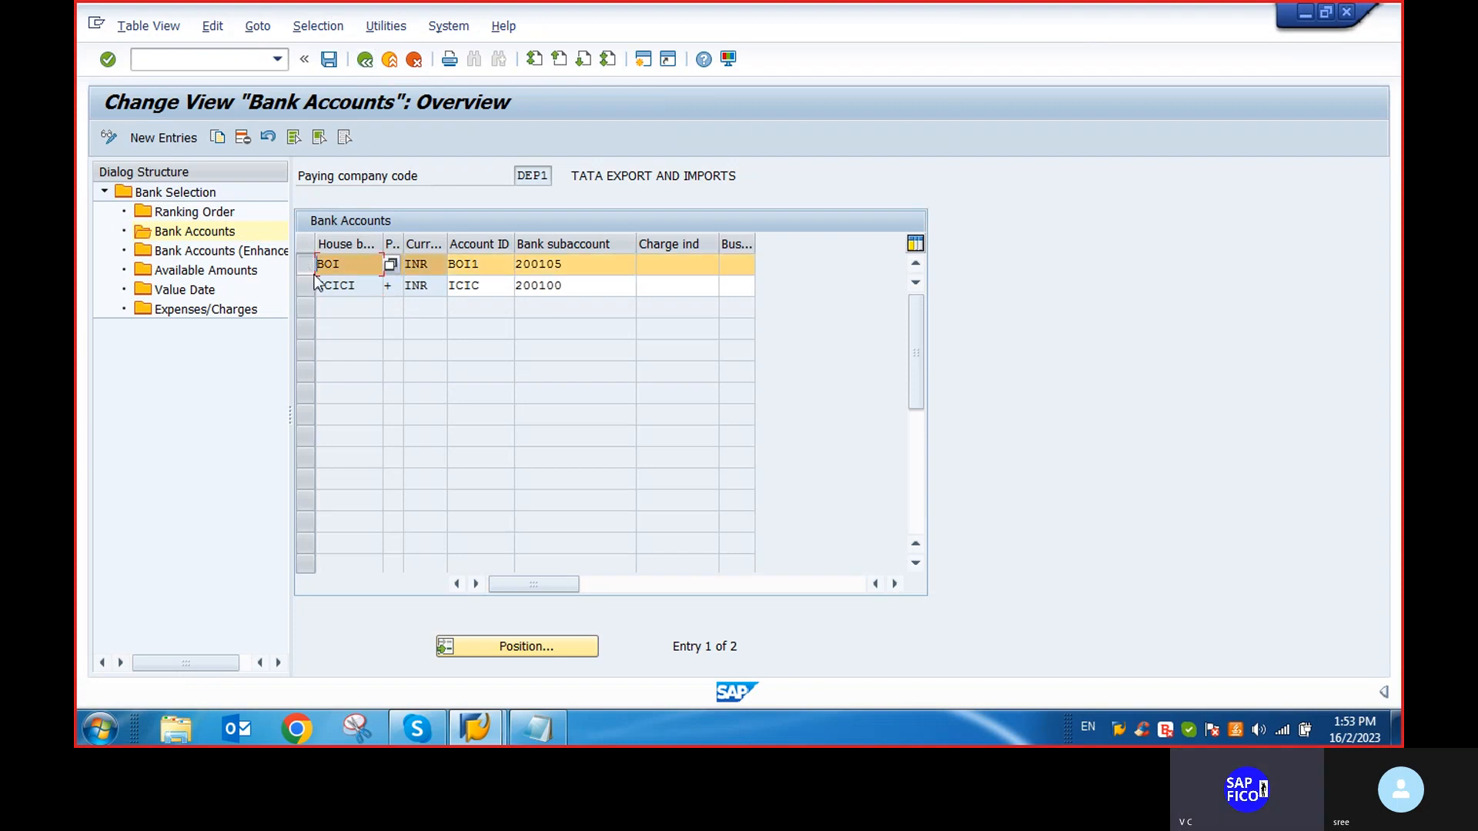
pyautogui.doubleClick(207, 257)
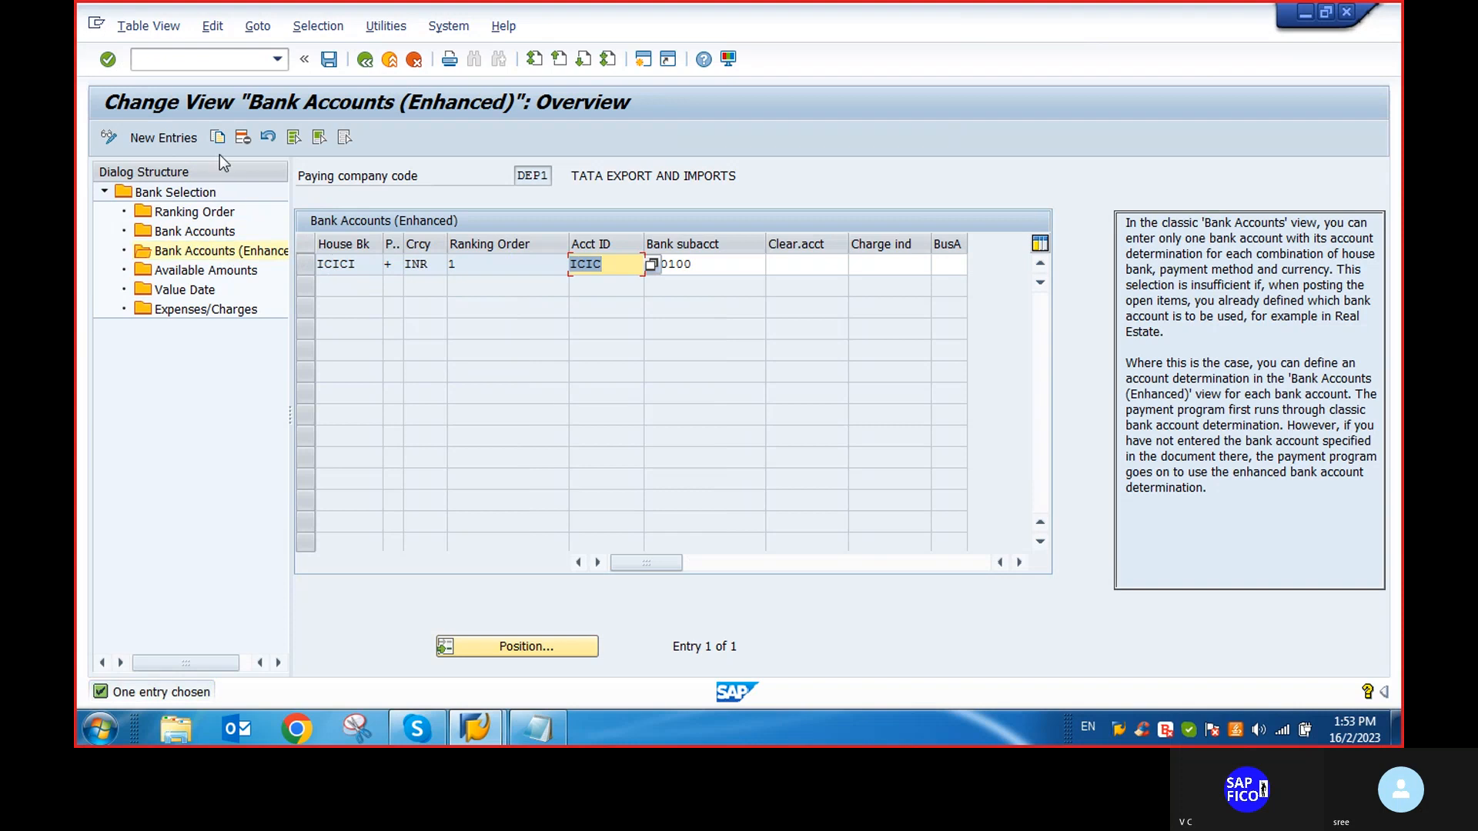
pyautogui.click(179, 137)
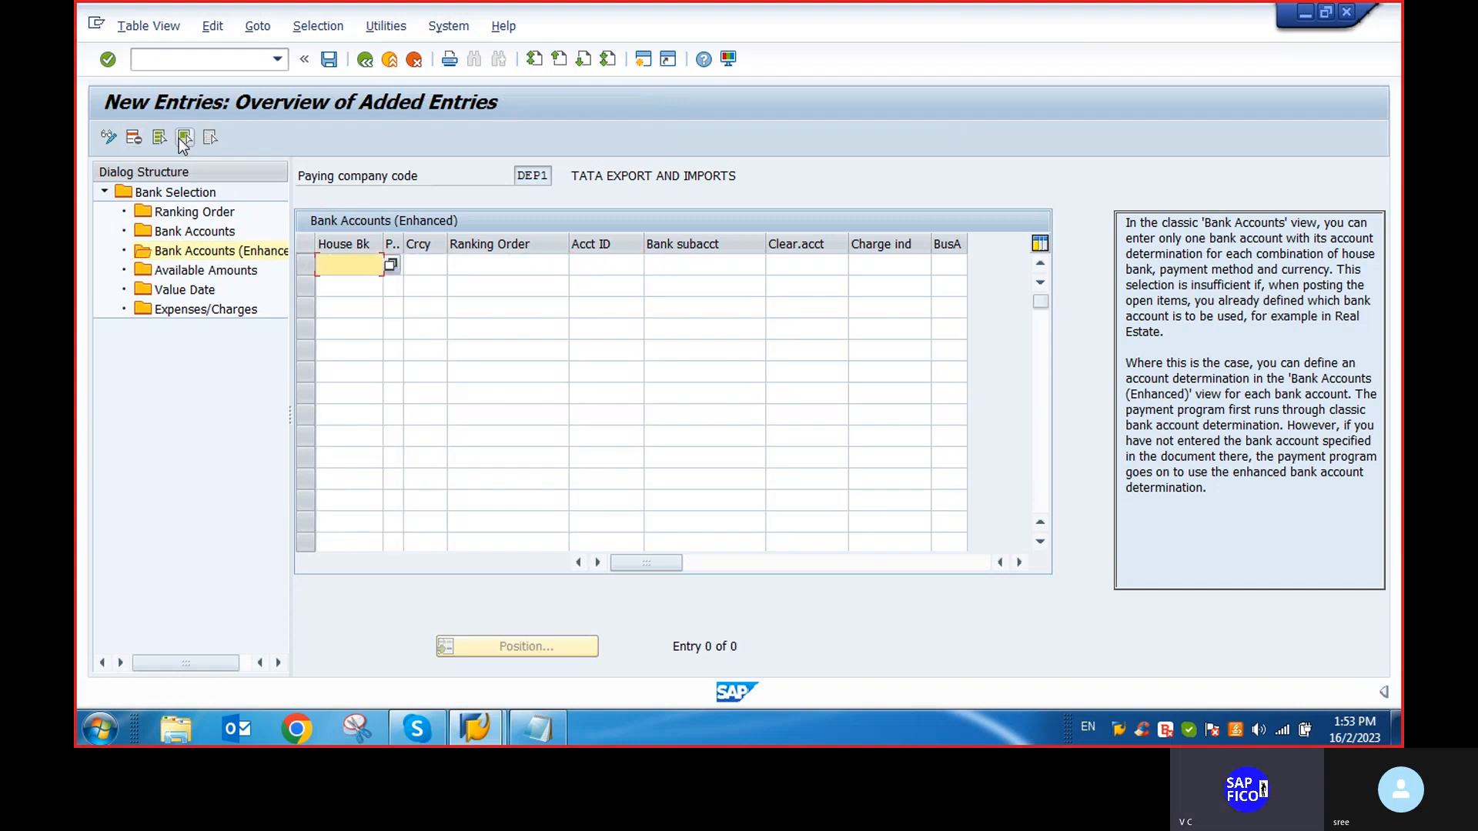
pyautogui.click(389, 264)
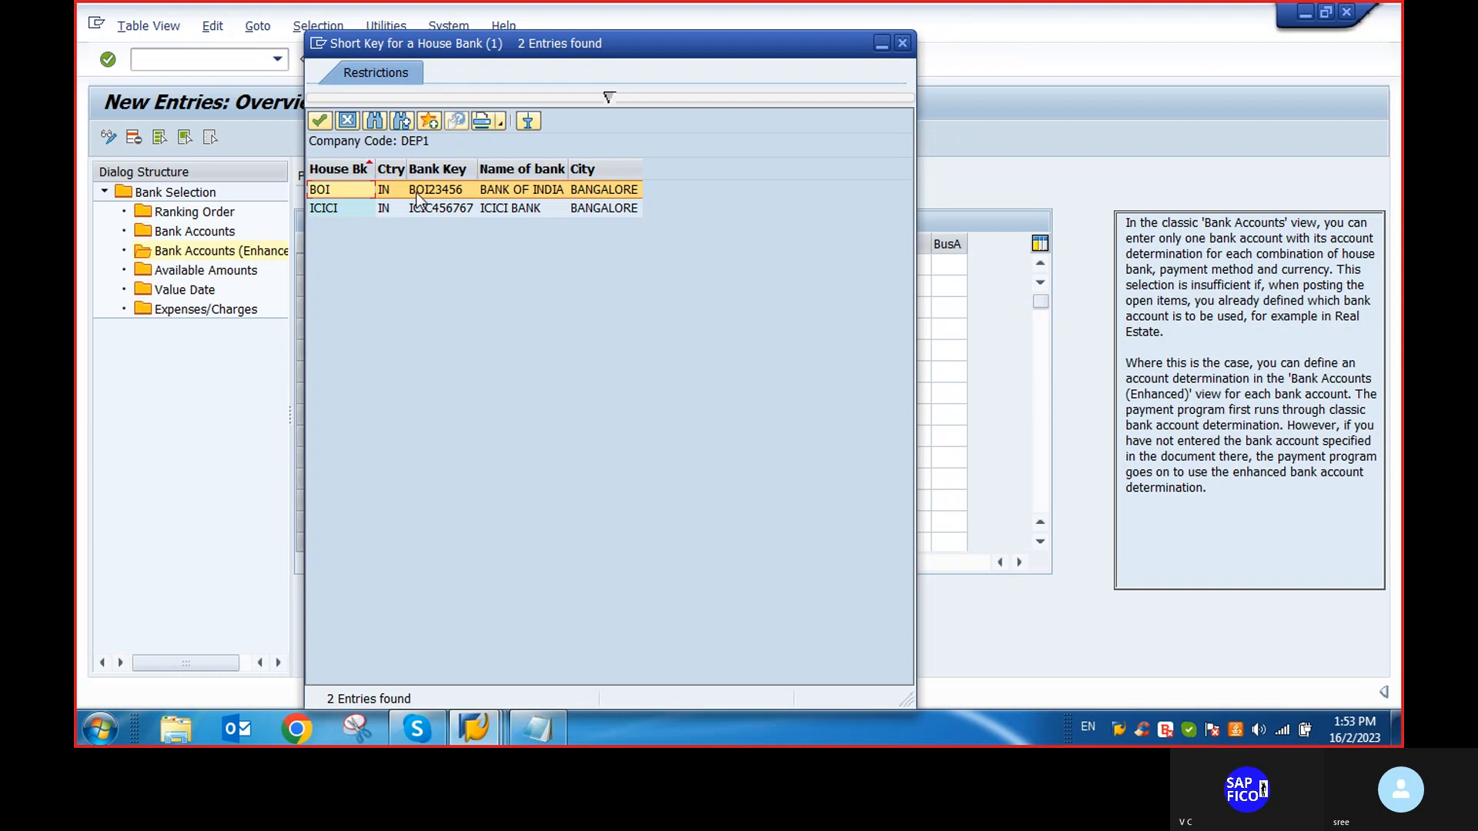
pyautogui.doubleClick(412, 193)
pyautogui.click(391, 264)
pyautogui.click(386, 191)
pyautogui.doubleClick(386, 191)
# Set payment method +, currency INR and ranking order 2 for the enhanced BOI entry
pyautogui.click(394, 264)
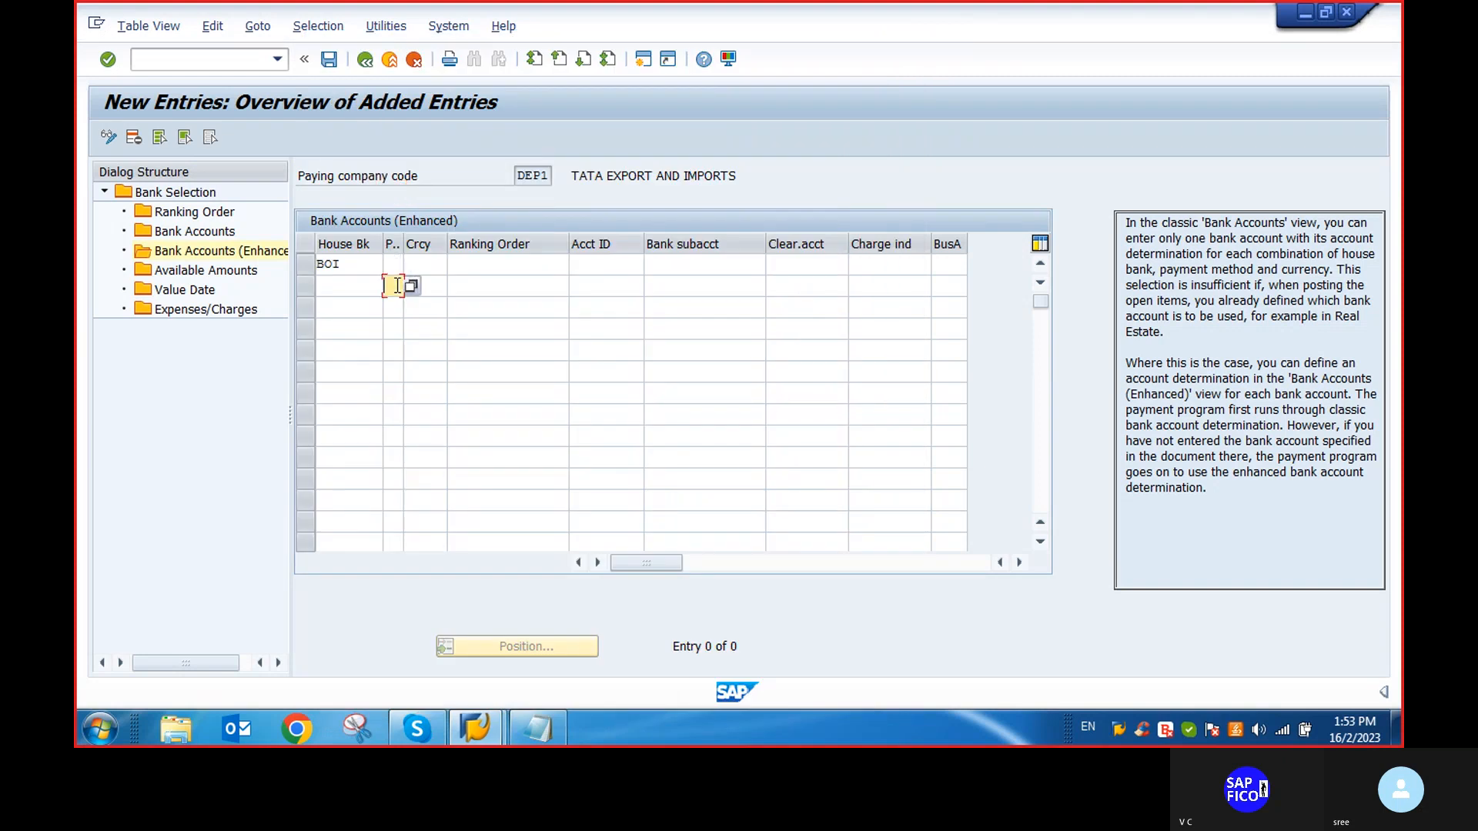
pyautogui.click(412, 266)
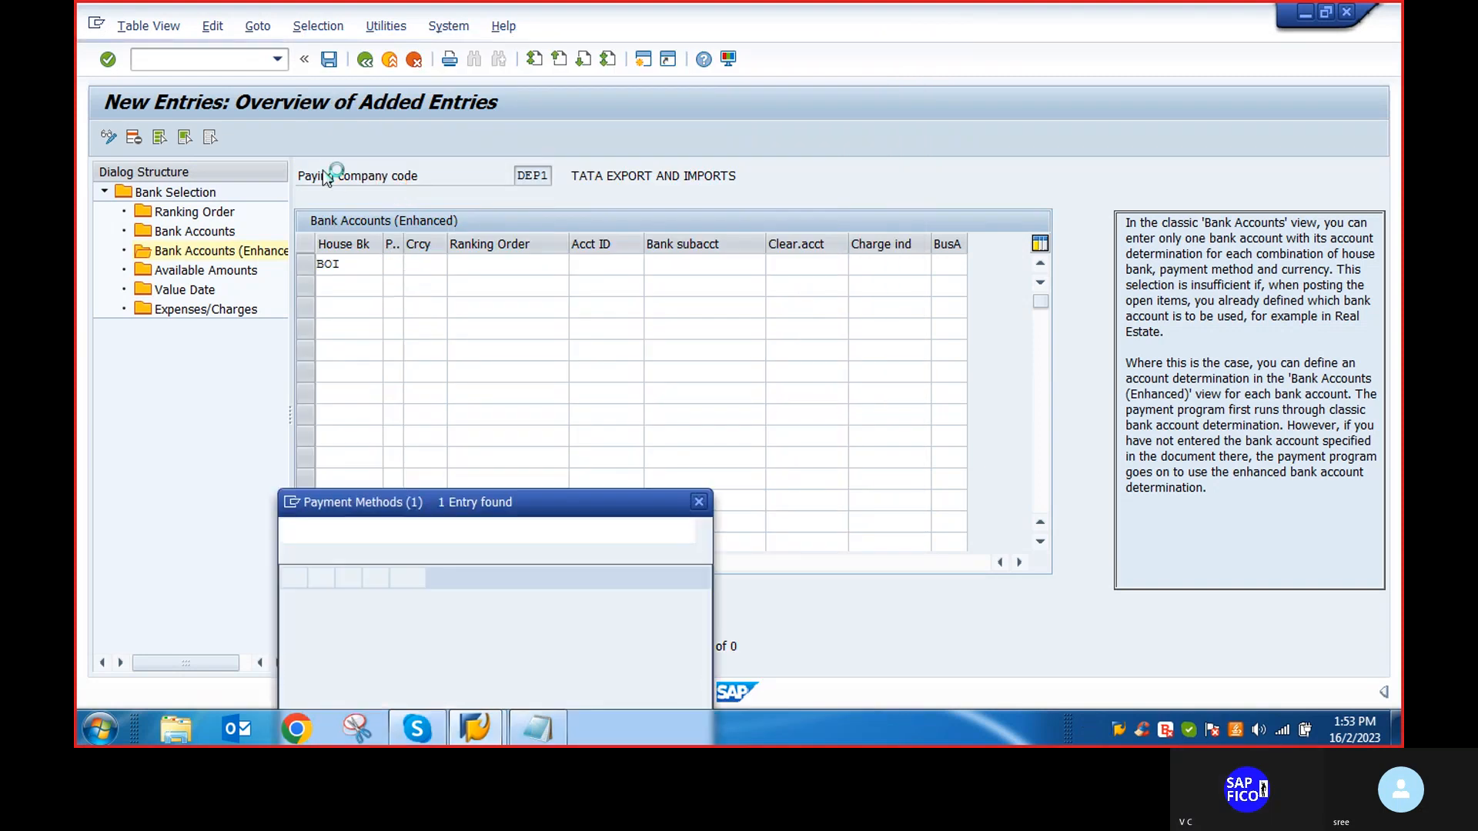
pyautogui.doubleClick(365, 373)
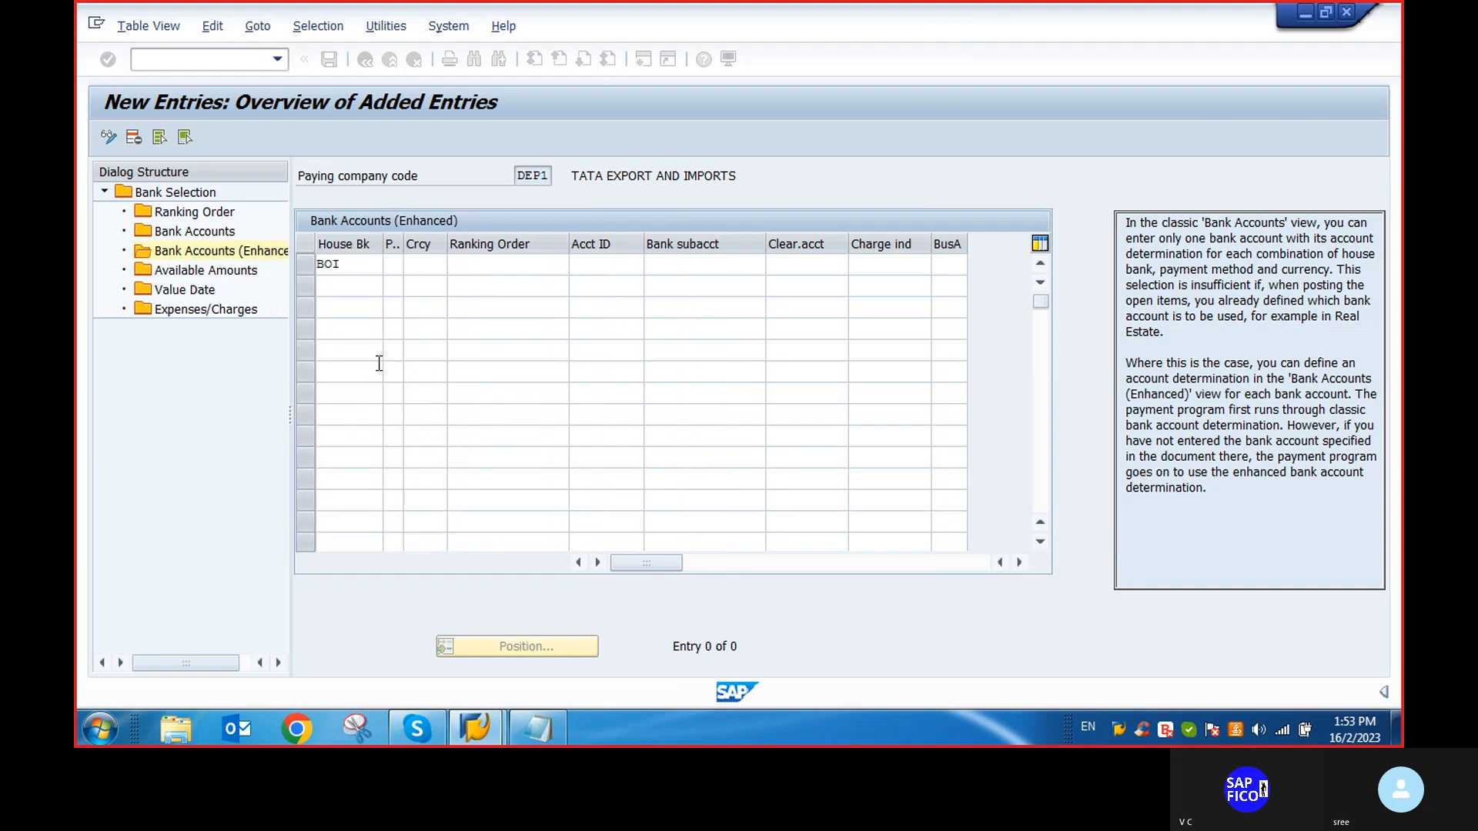
pyautogui.click(433, 269)
pyautogui.write('INR')
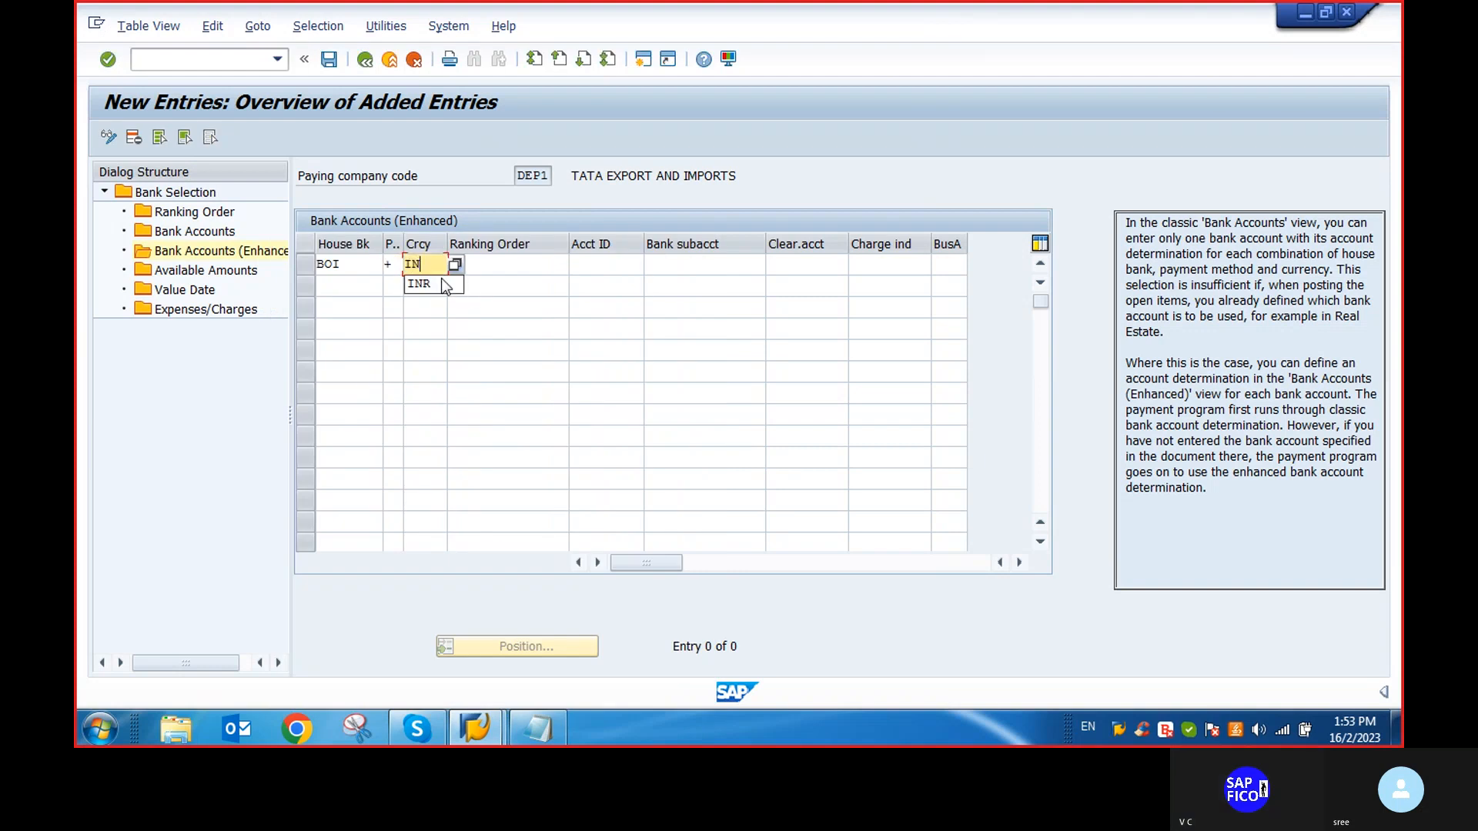
pyautogui.click(552, 265)
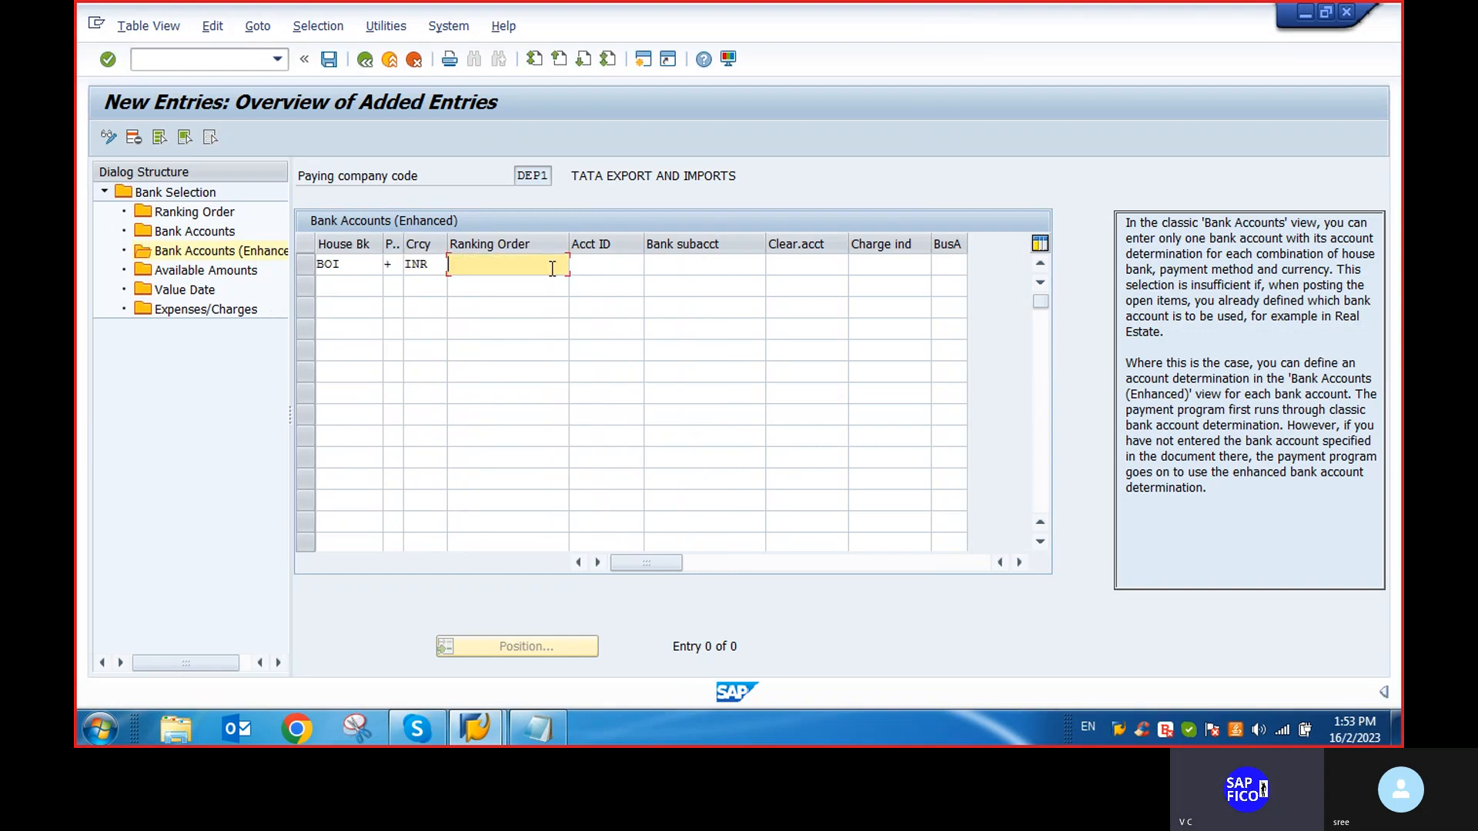
pyautogui.write('2')
# Assign account ID BOI1 and the BANK OF INDIA A/C subaccount to the enhanced BOI entry, and save it
pyautogui.click(601, 265)
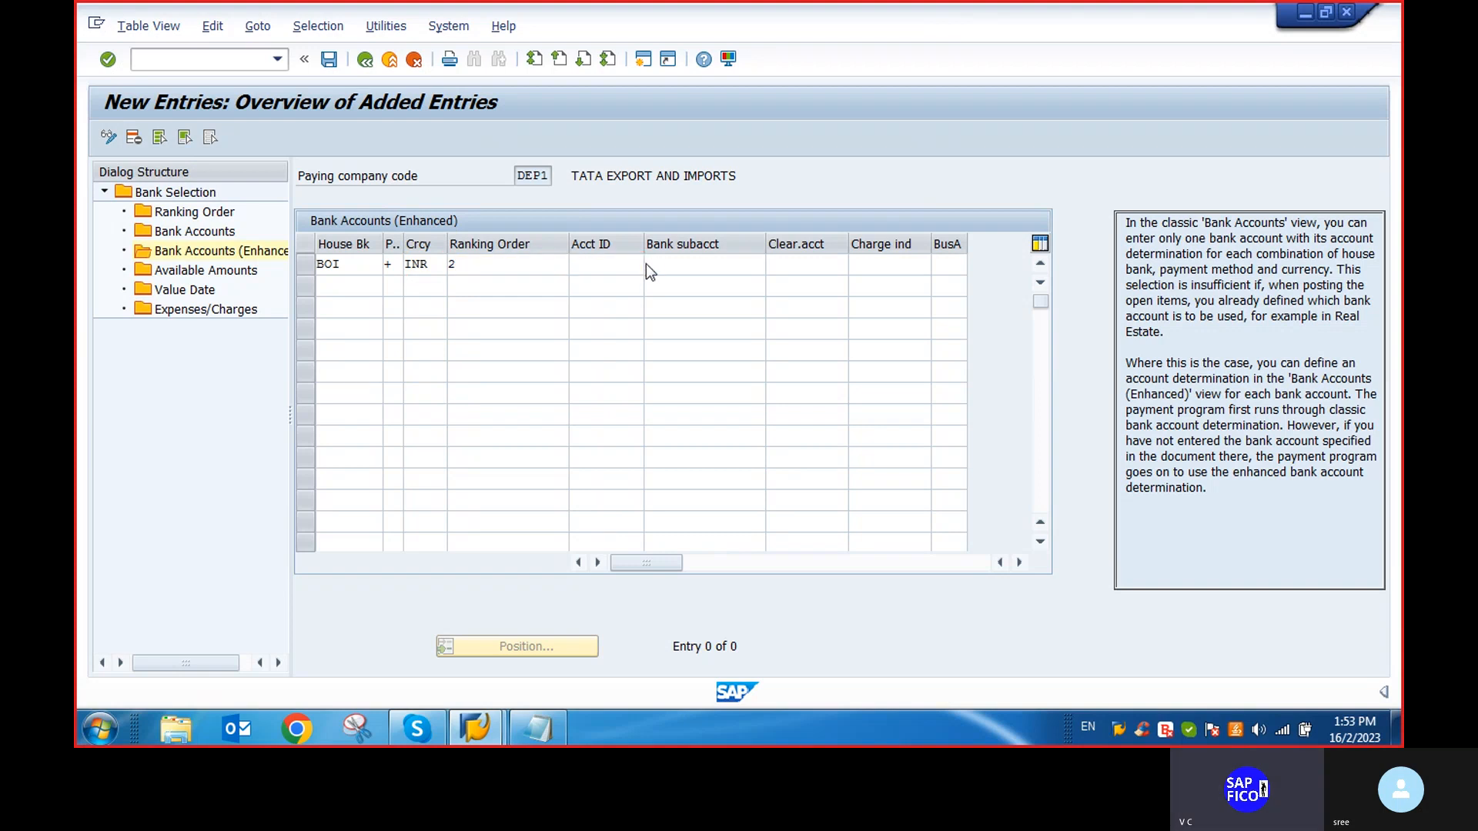
pyautogui.click(644, 263)
pyautogui.doubleClick(403, 164)
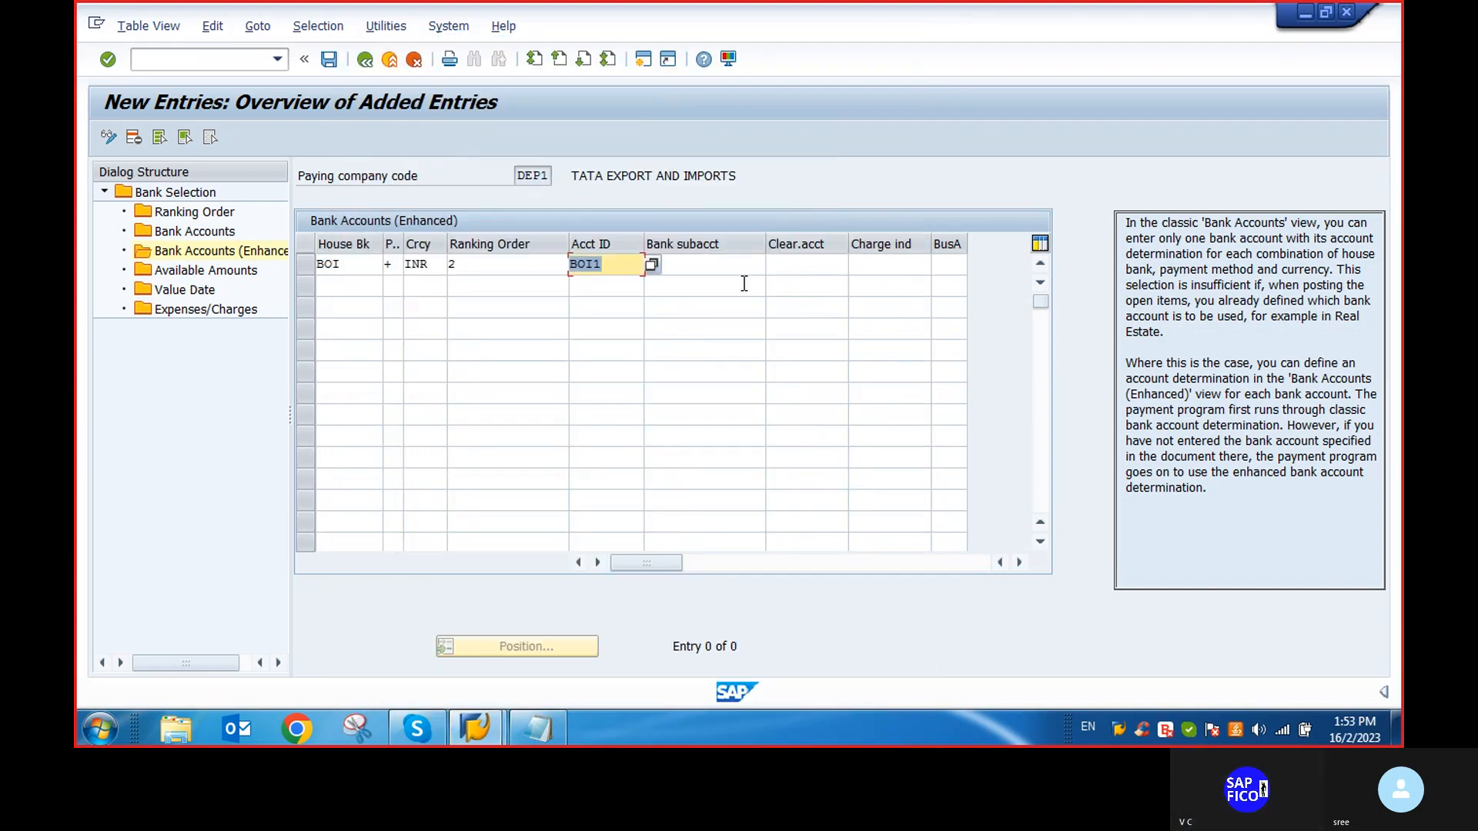
pyautogui.click(698, 262)
pyautogui.click(774, 266)
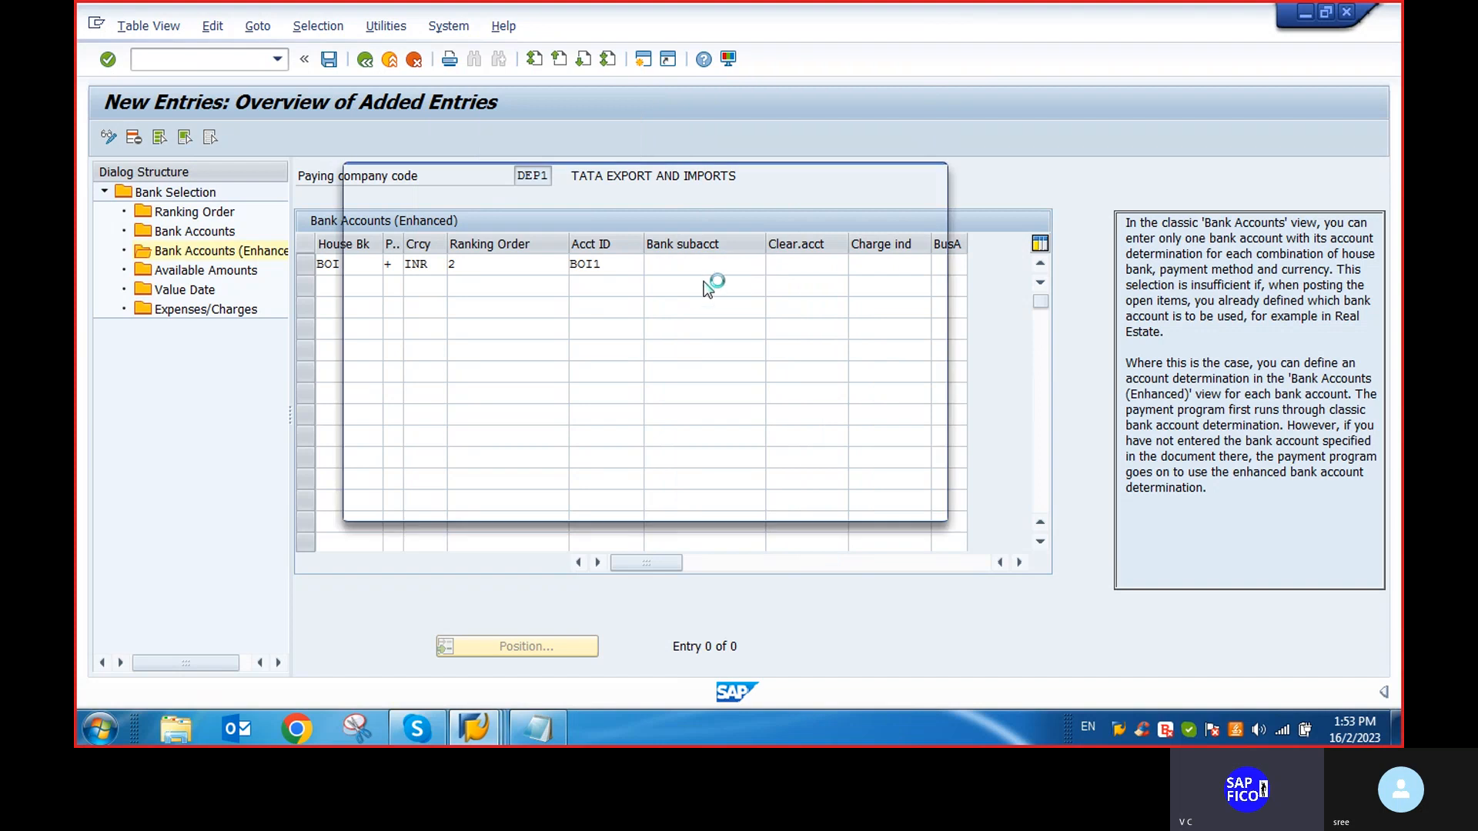
pyautogui.click(865, 489)
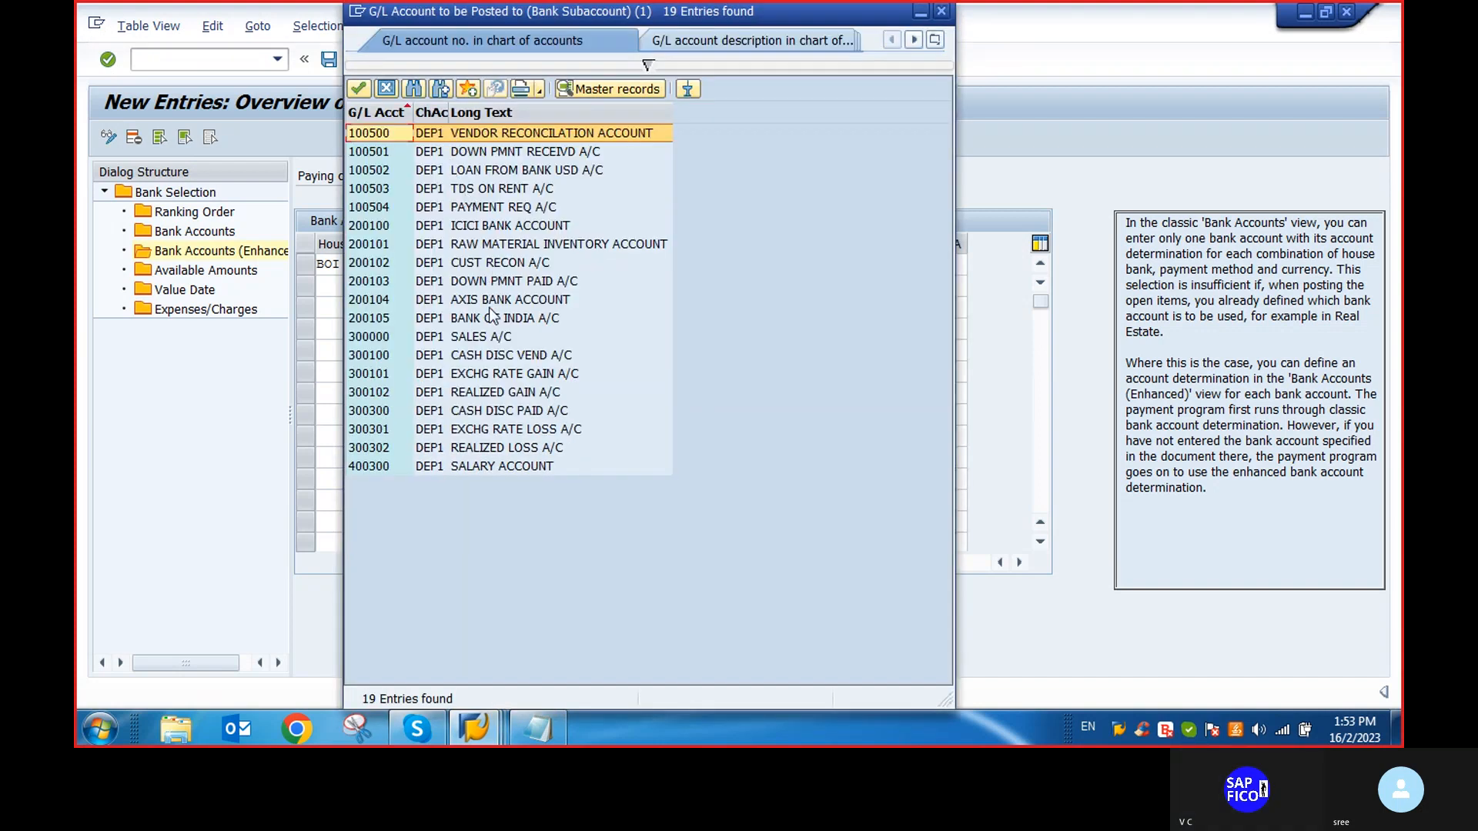
pyautogui.doubleClick(491, 318)
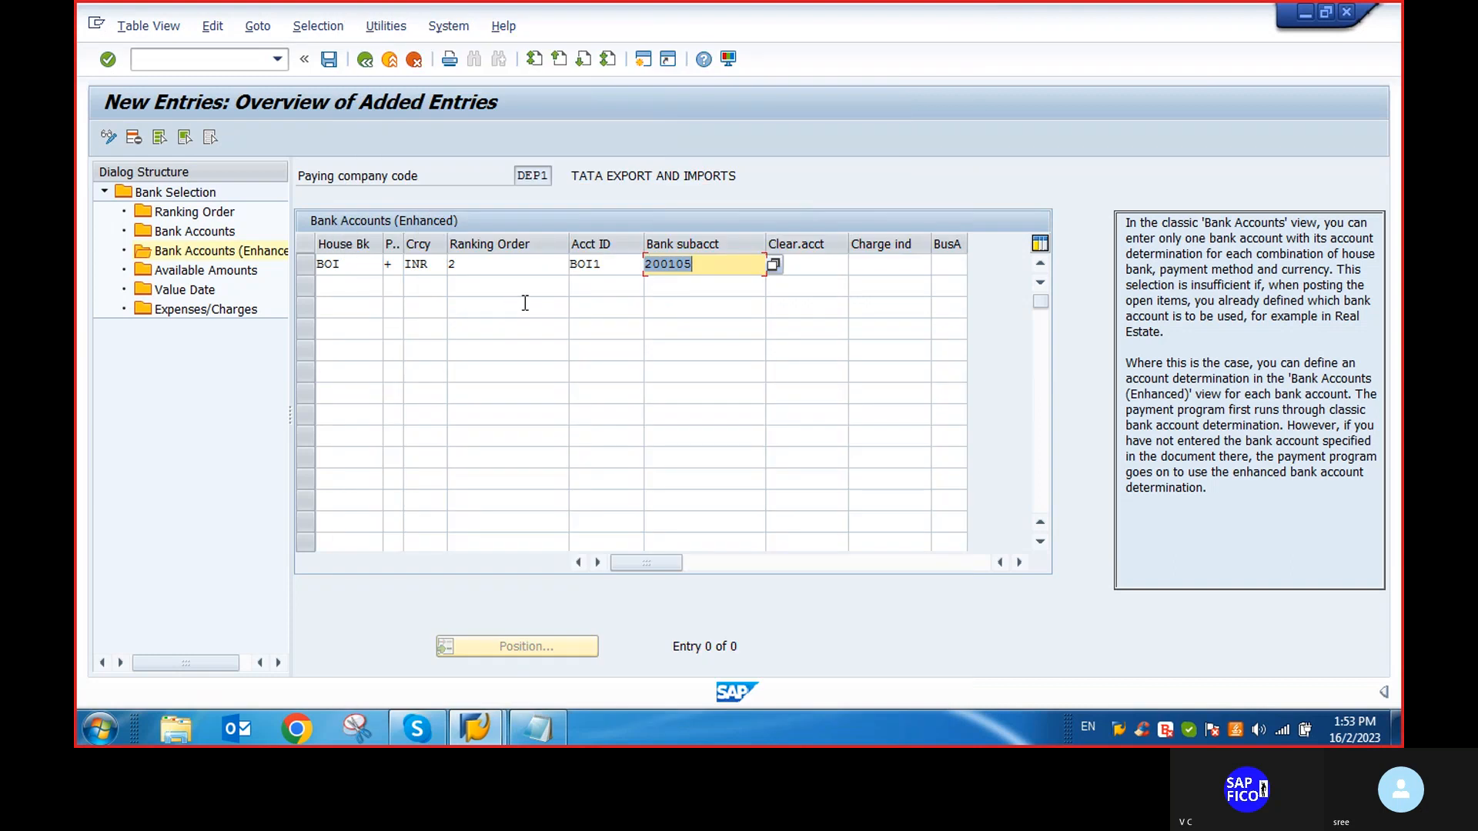
pyautogui.press('Return')
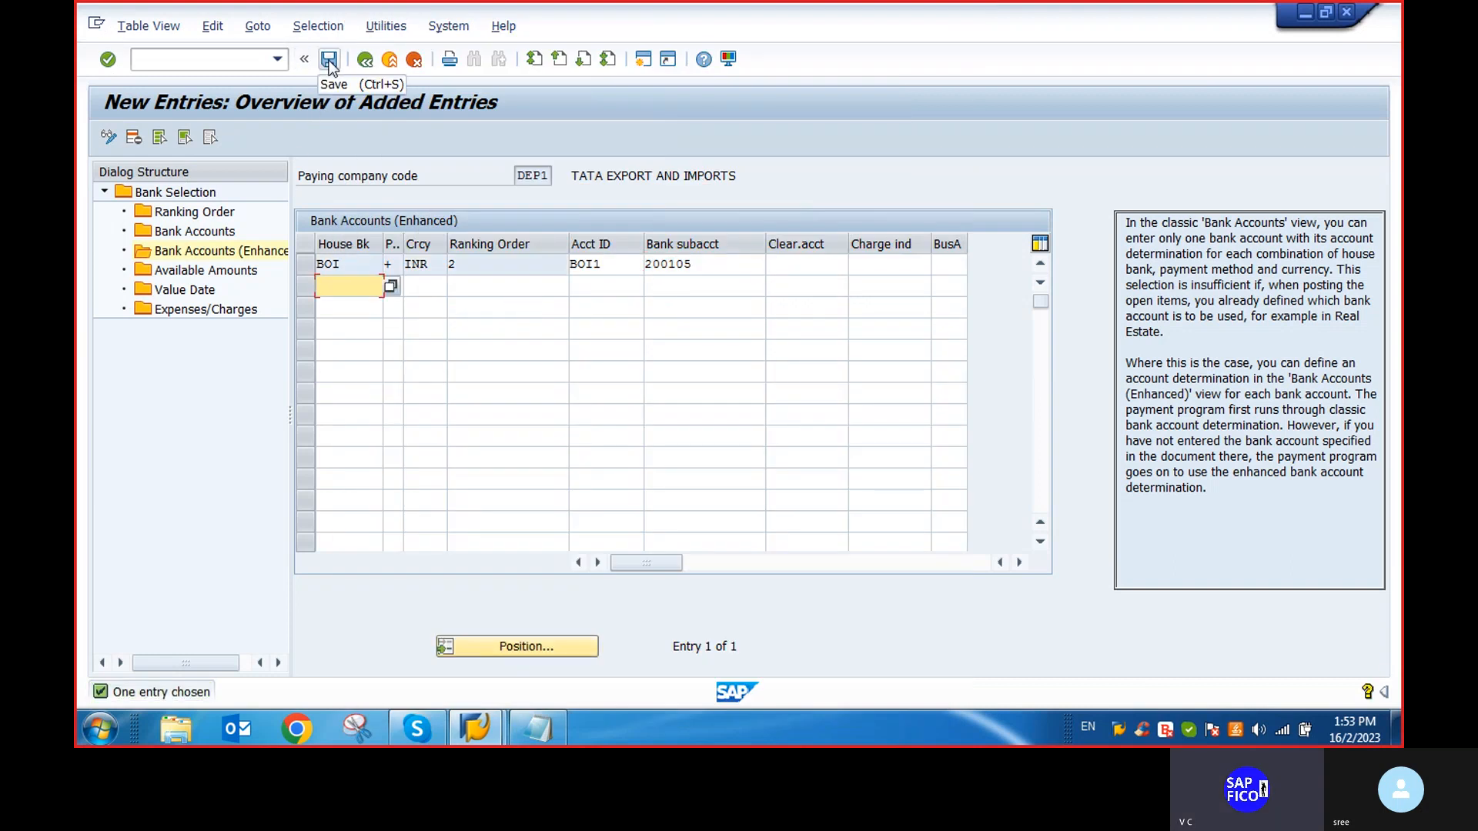
pyautogui.click(330, 61)
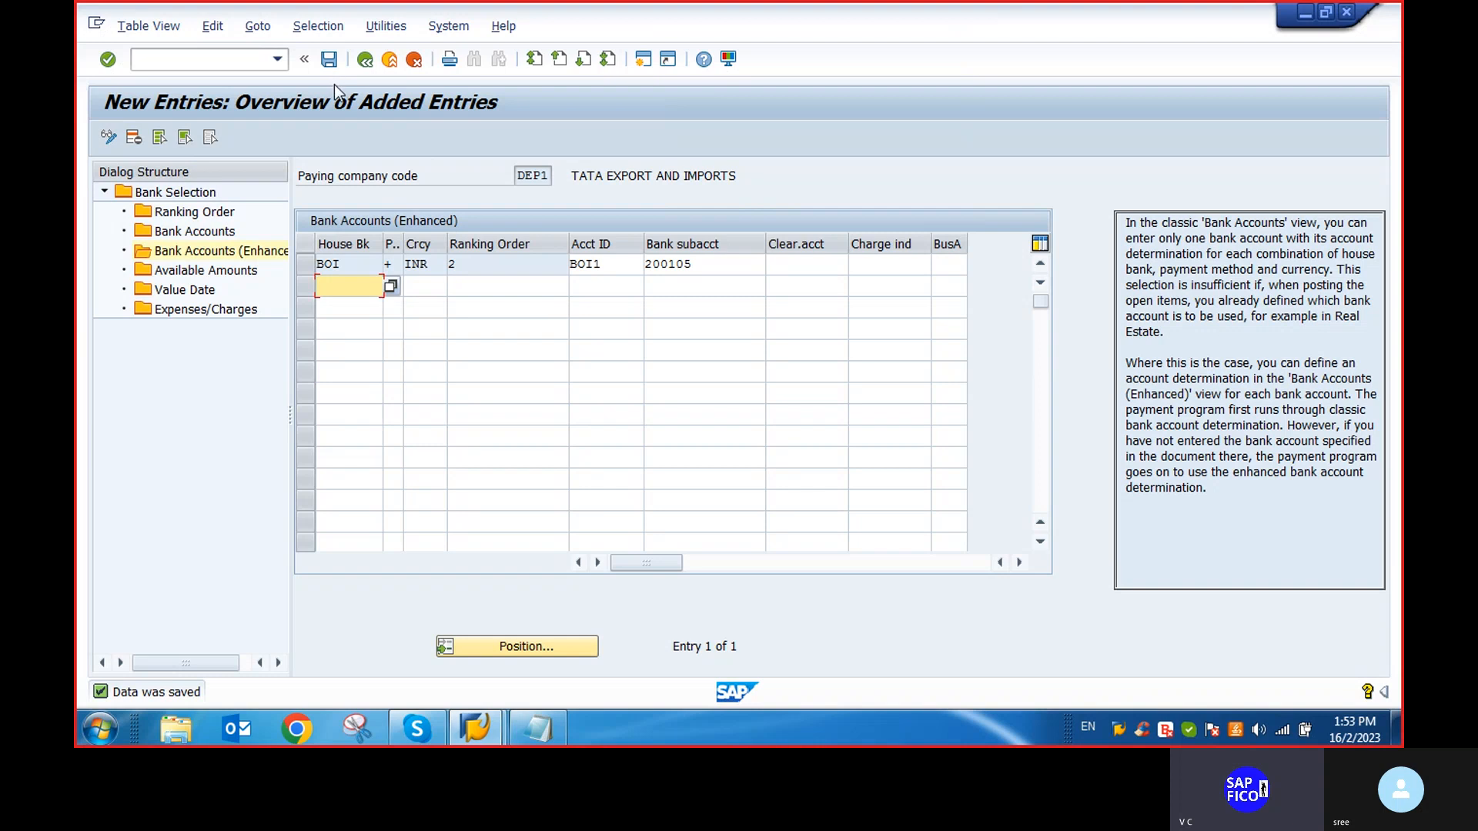
# Return to the enhanced bank accounts overview, then start a new entry in Available Amounts with BOI as the house bank
pyautogui.click(385, 64)
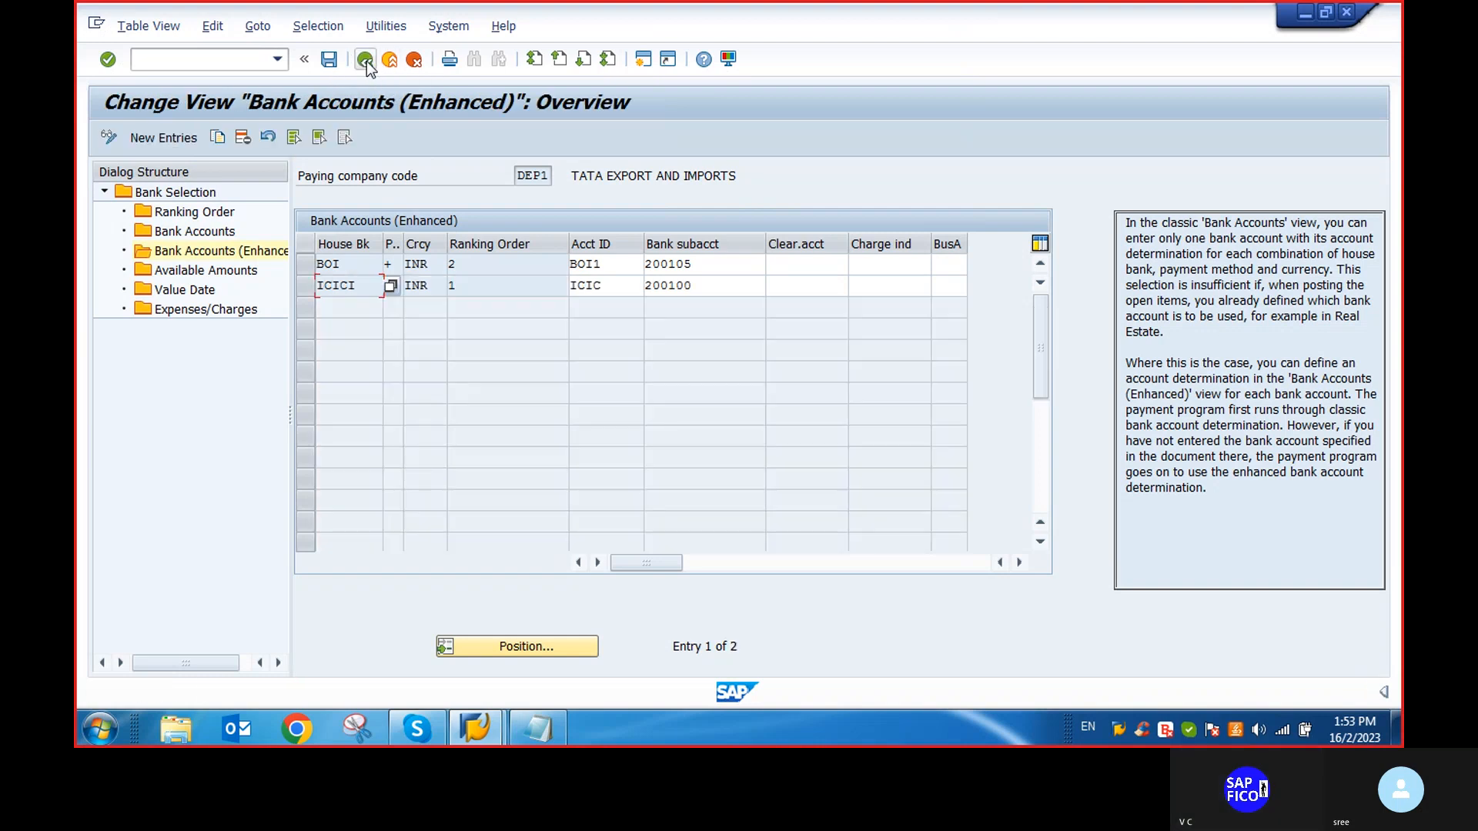
pyautogui.click(306, 264)
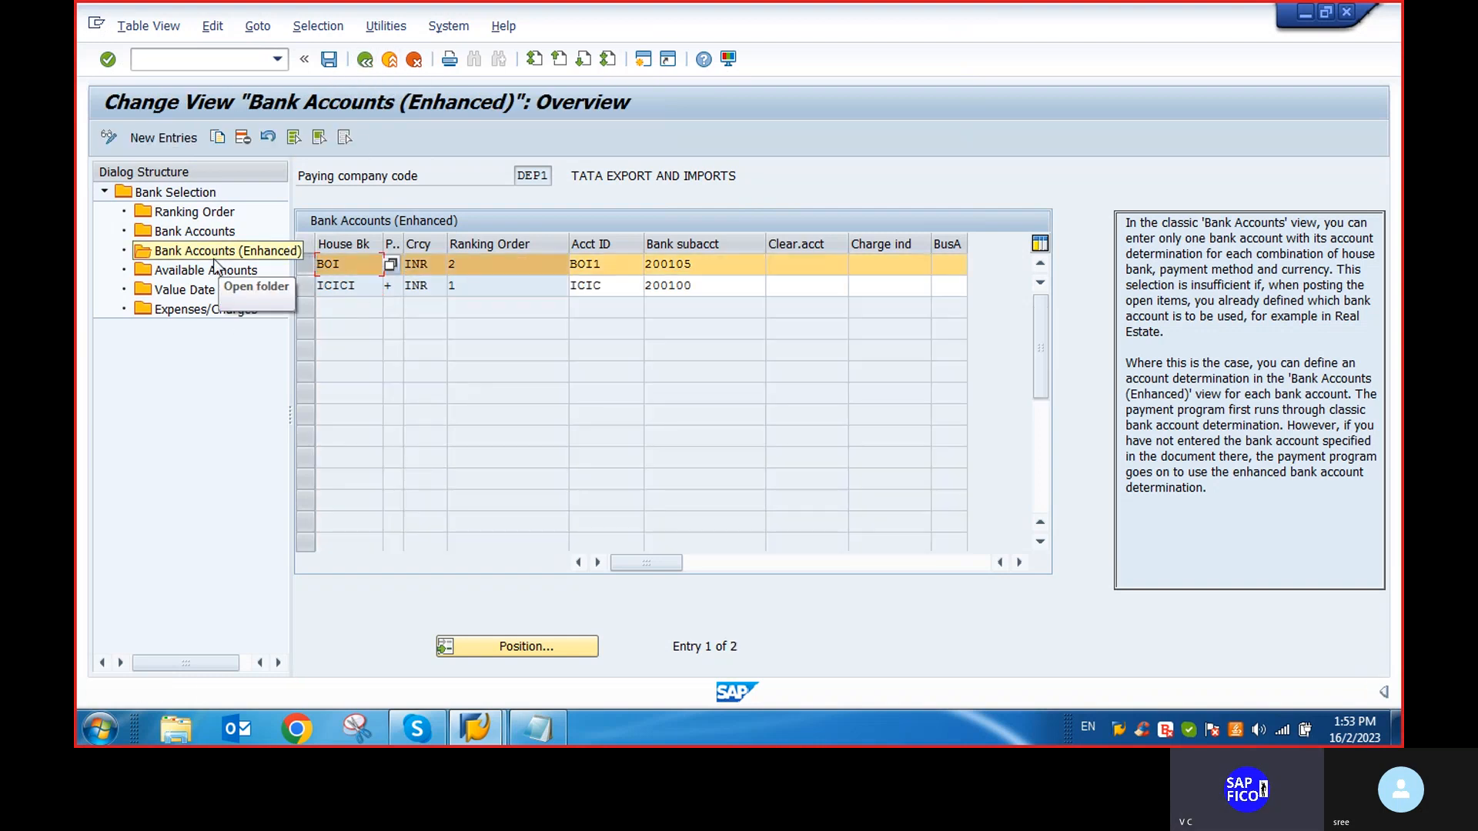
pyautogui.doubleClick(213, 273)
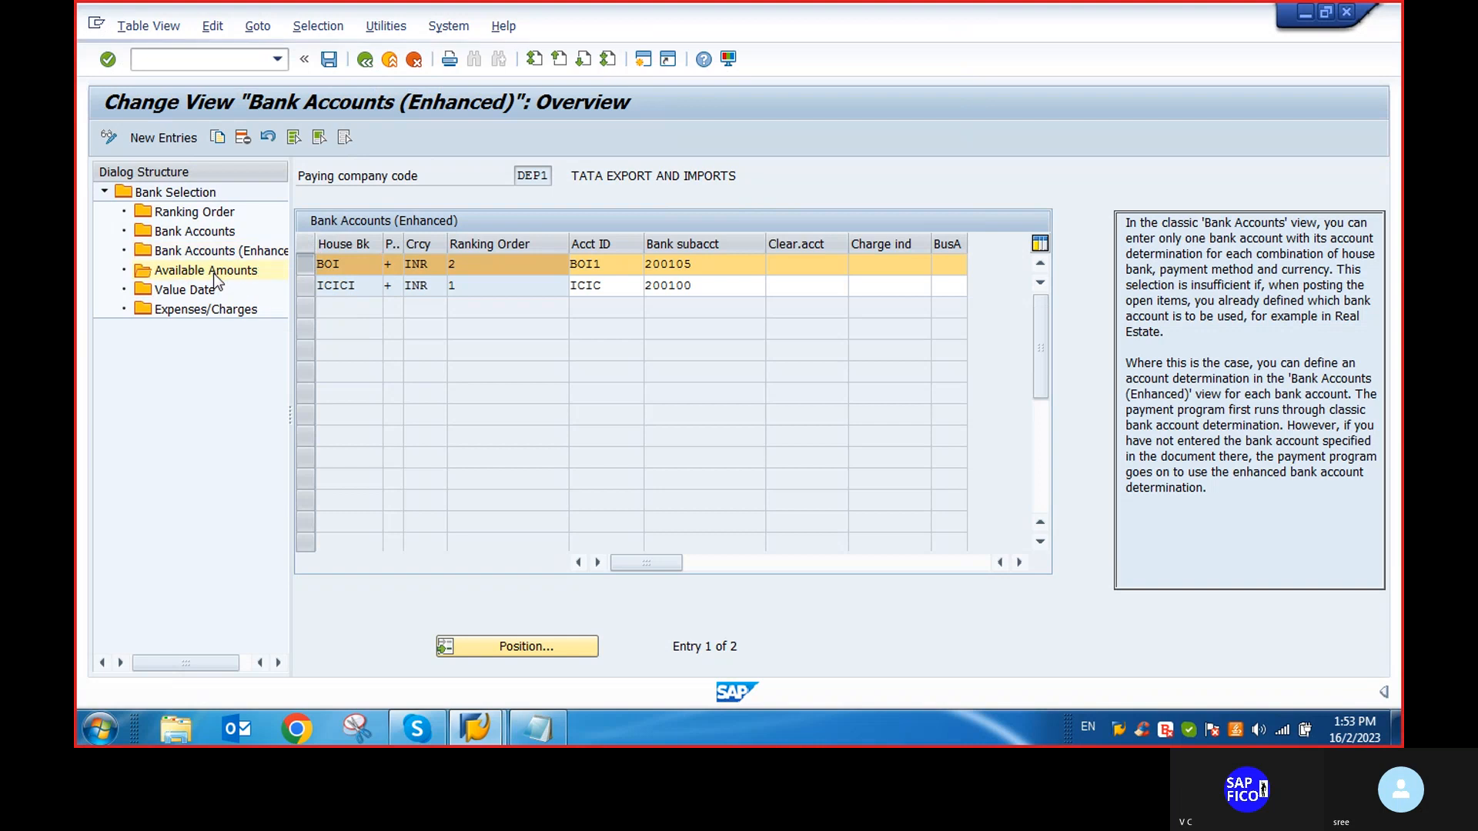
pyautogui.click(165, 137)
pyautogui.click(396, 265)
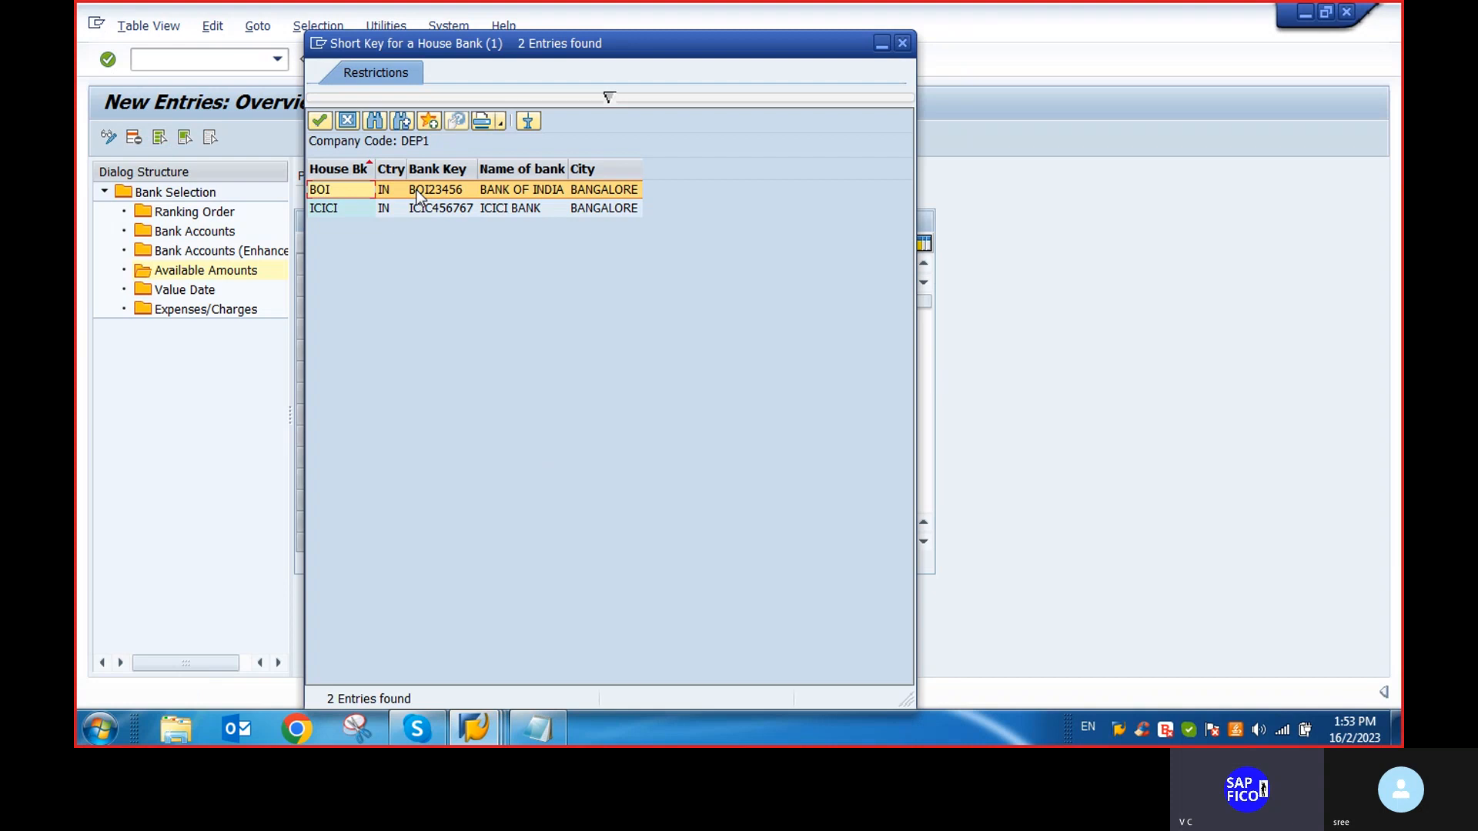
pyautogui.doubleClick(419, 190)
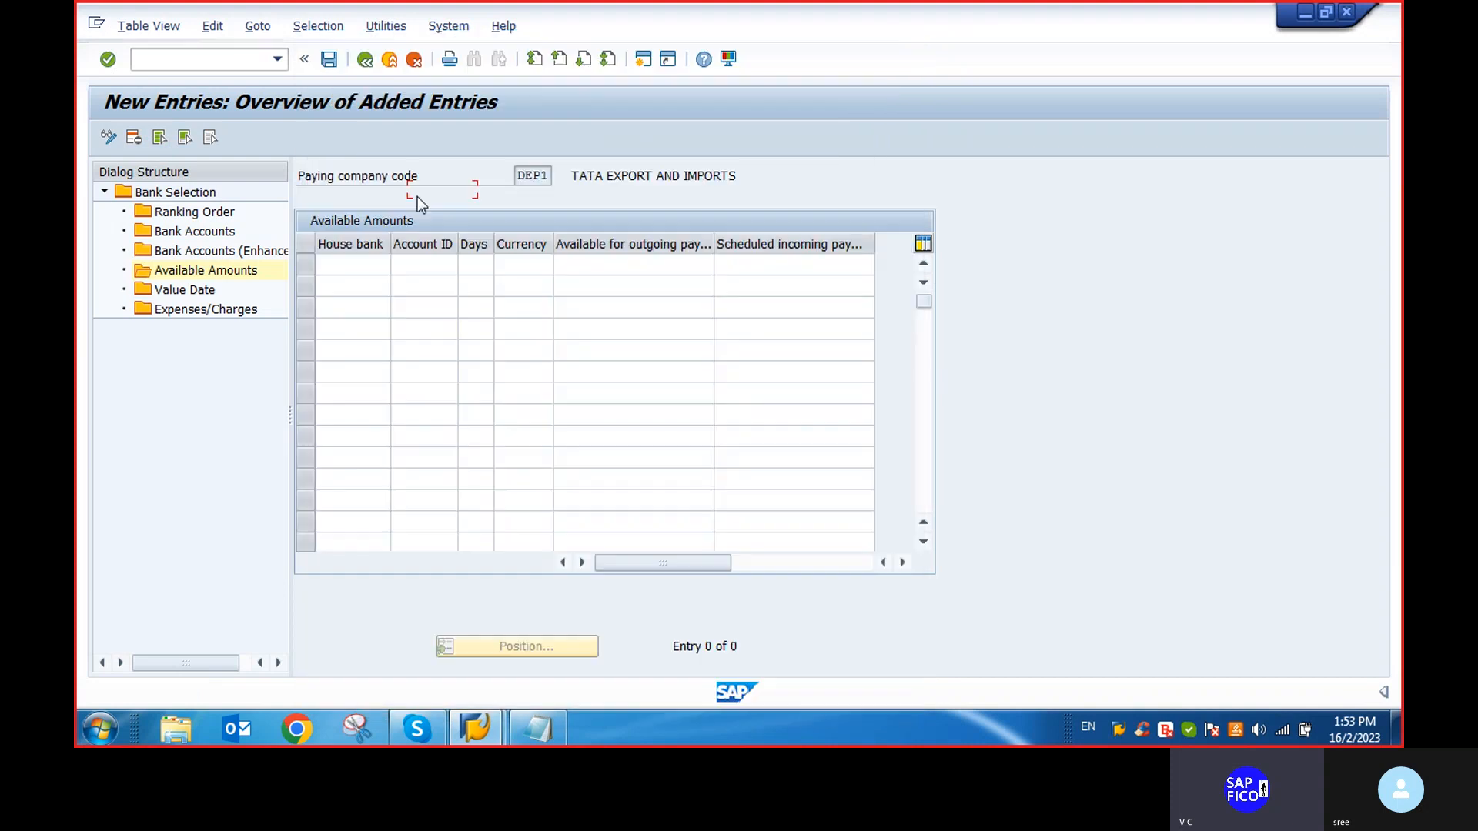
# Set account ID BOI1, 999 days and currency INR for the BOI available amounts entry
pyautogui.click(429, 265)
pyautogui.click(465, 263)
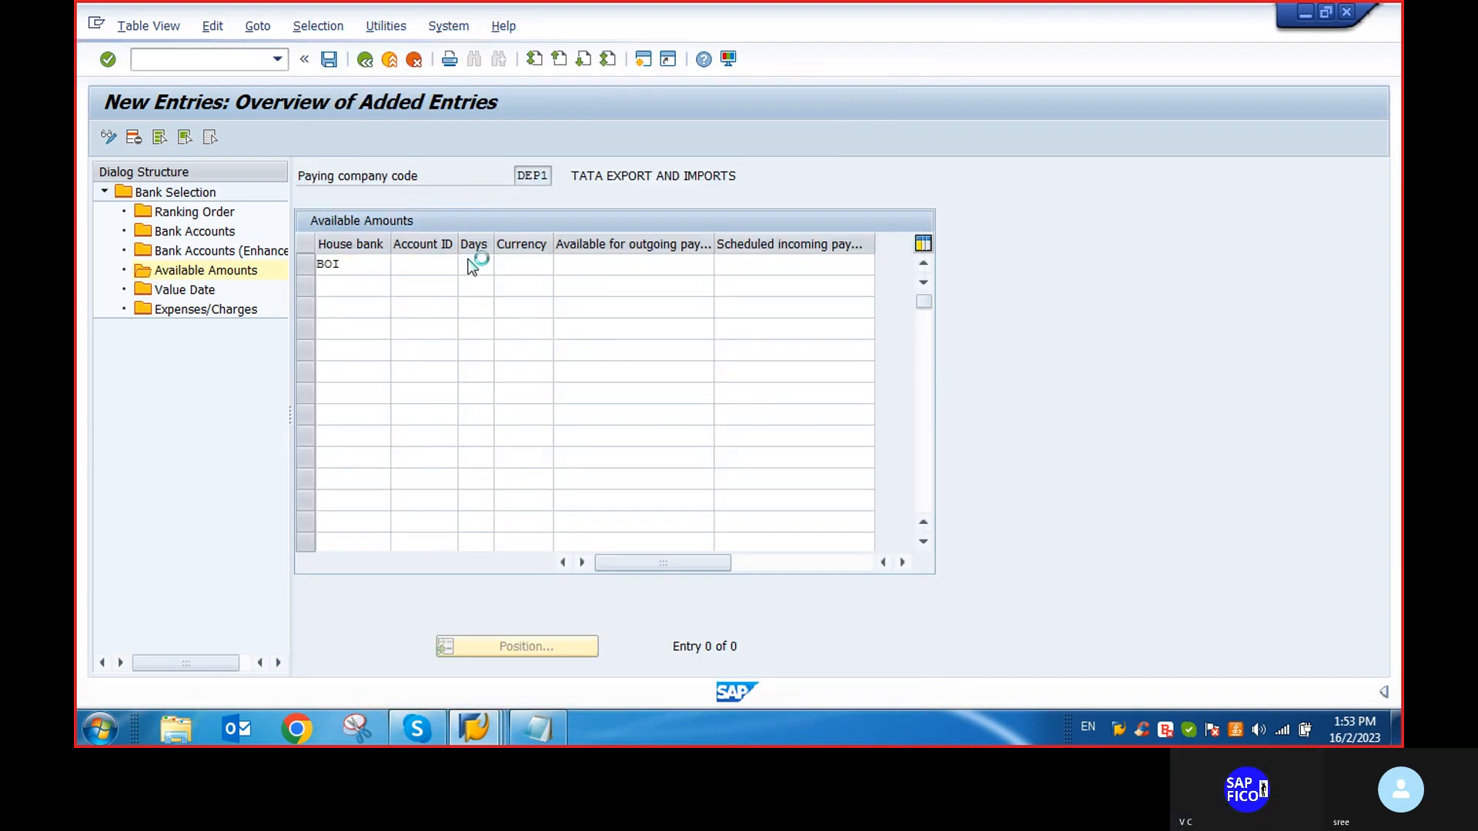
pyautogui.doubleClick(399, 169)
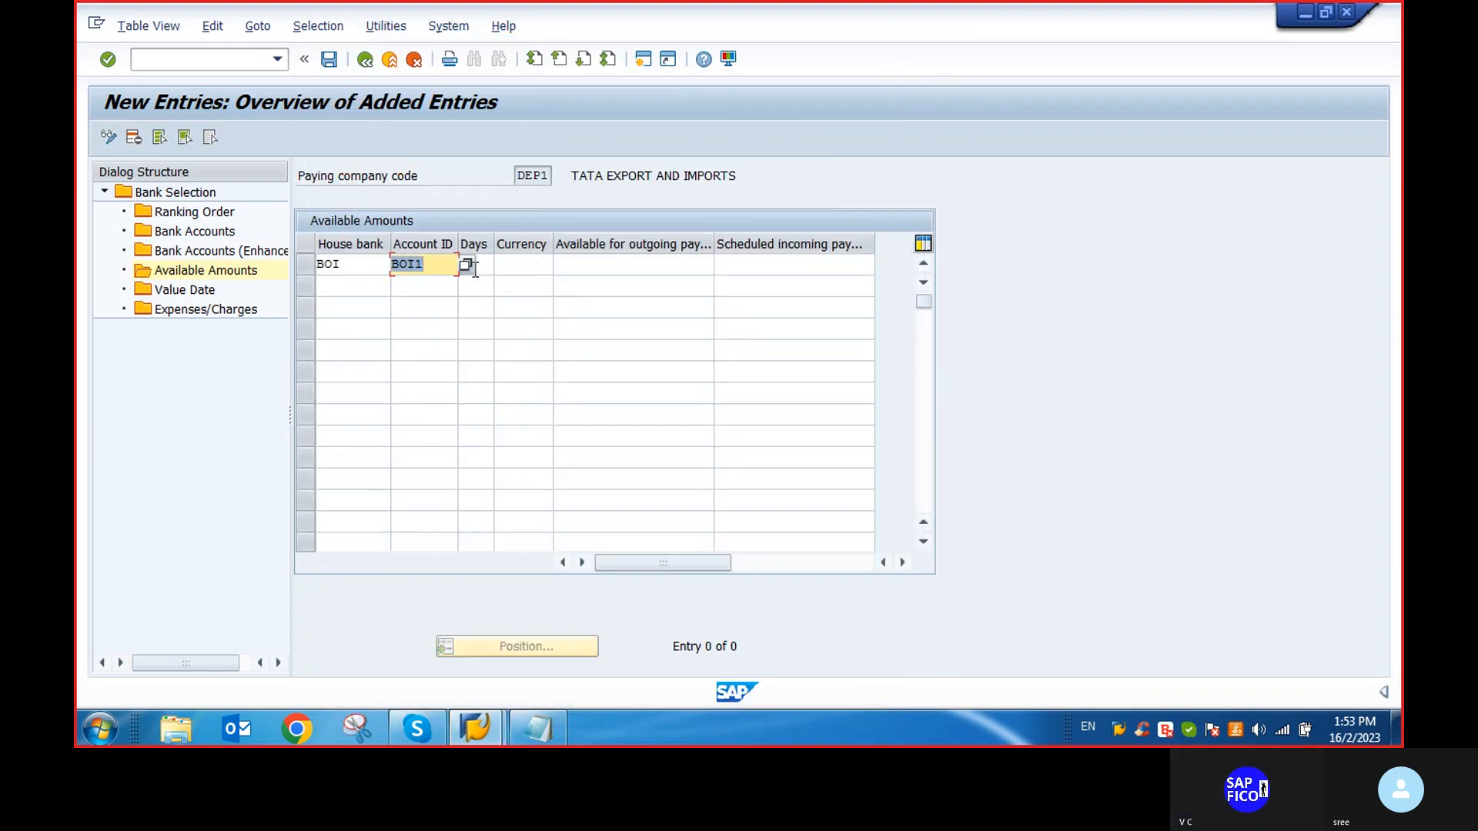
pyautogui.click(485, 261)
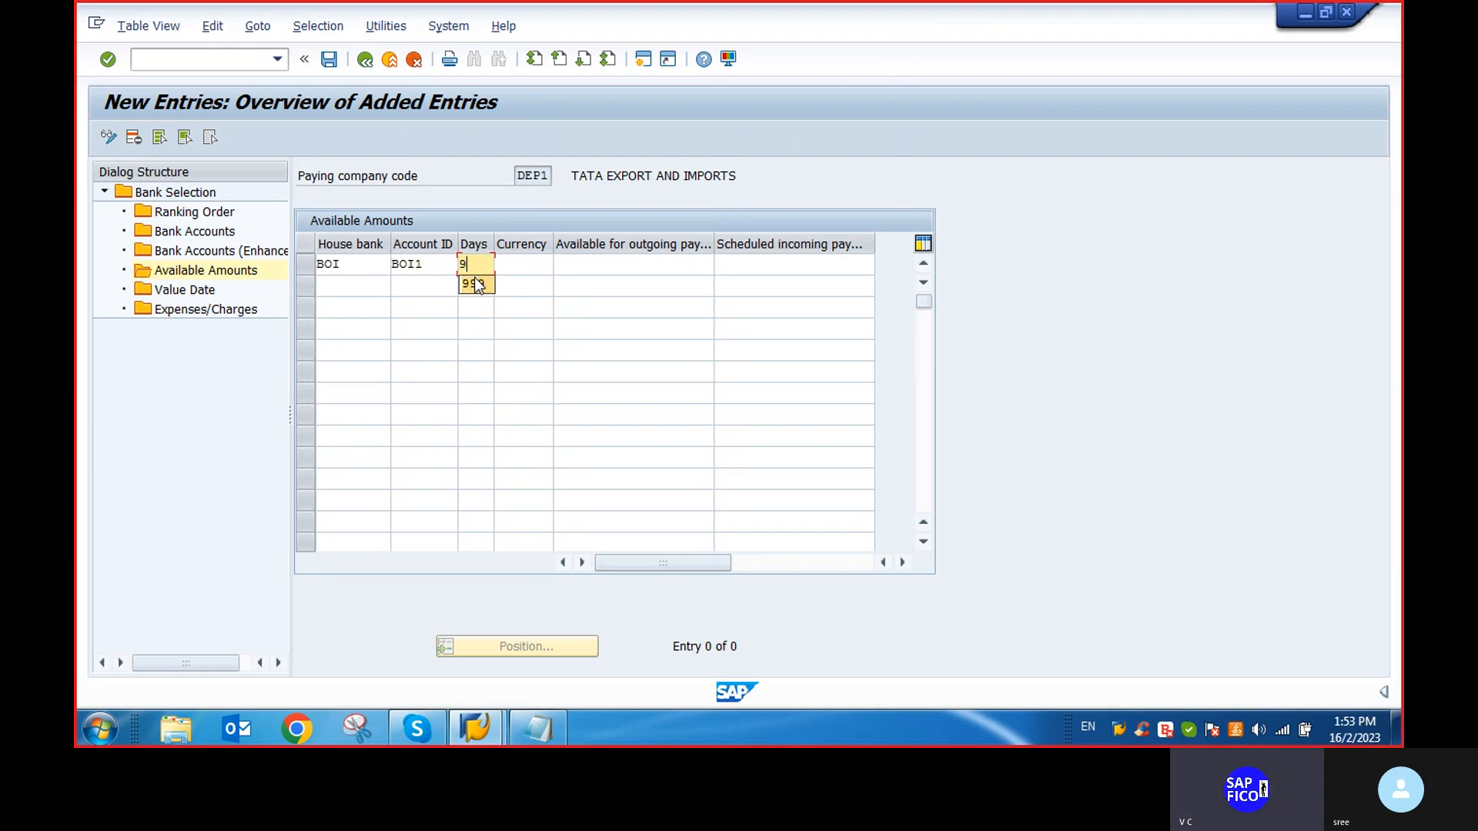
pyautogui.write('9')
pyautogui.click(472, 283)
pyautogui.click(536, 263)
pyautogui.write('IN')
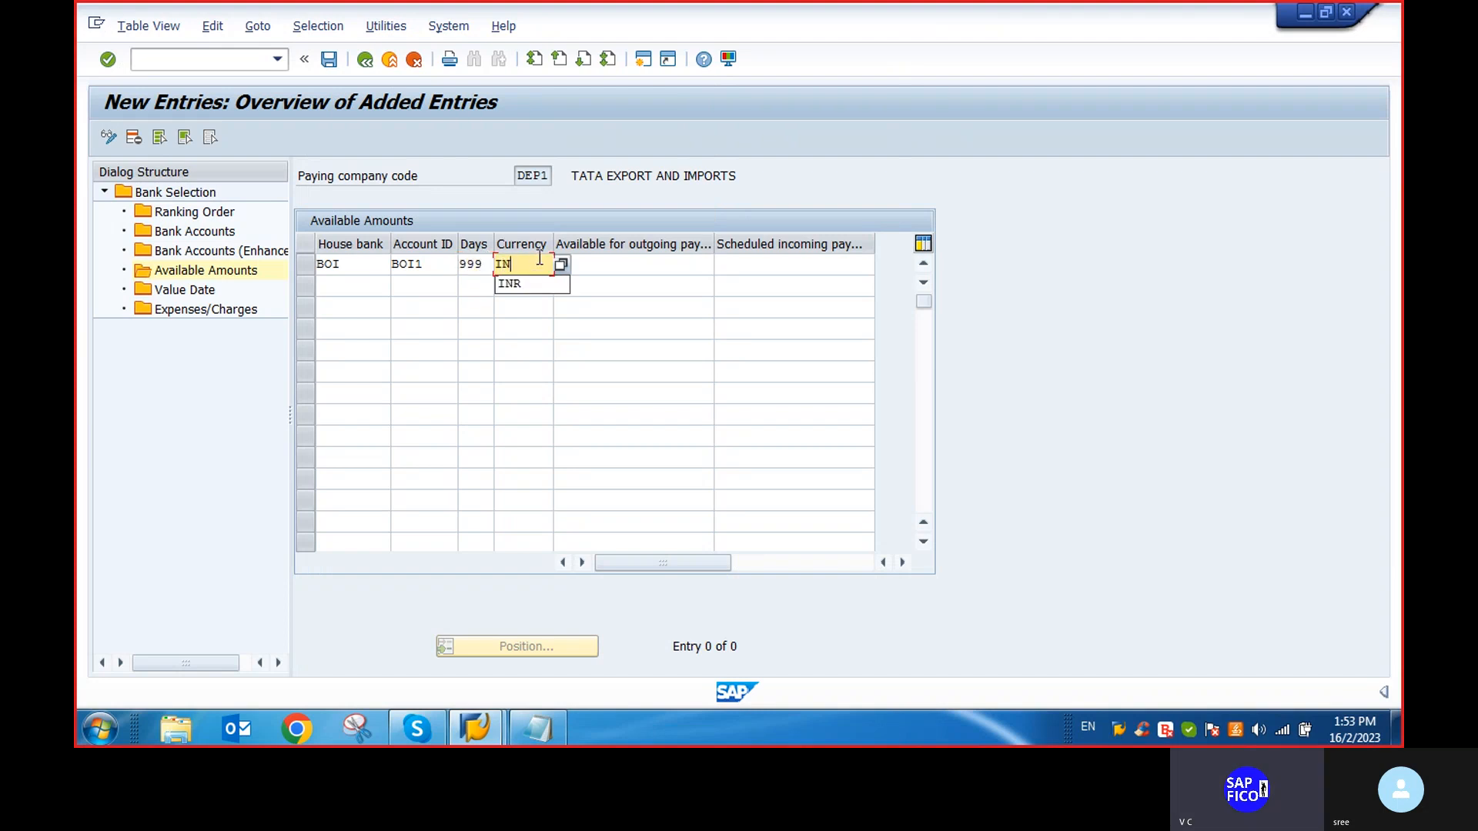
pyautogui.click(524, 285)
# Enter 999999 as both the outgoing and incoming payment amounts for BOI, save the entry and return to the Available Amounts overview
pyautogui.click(610, 262)
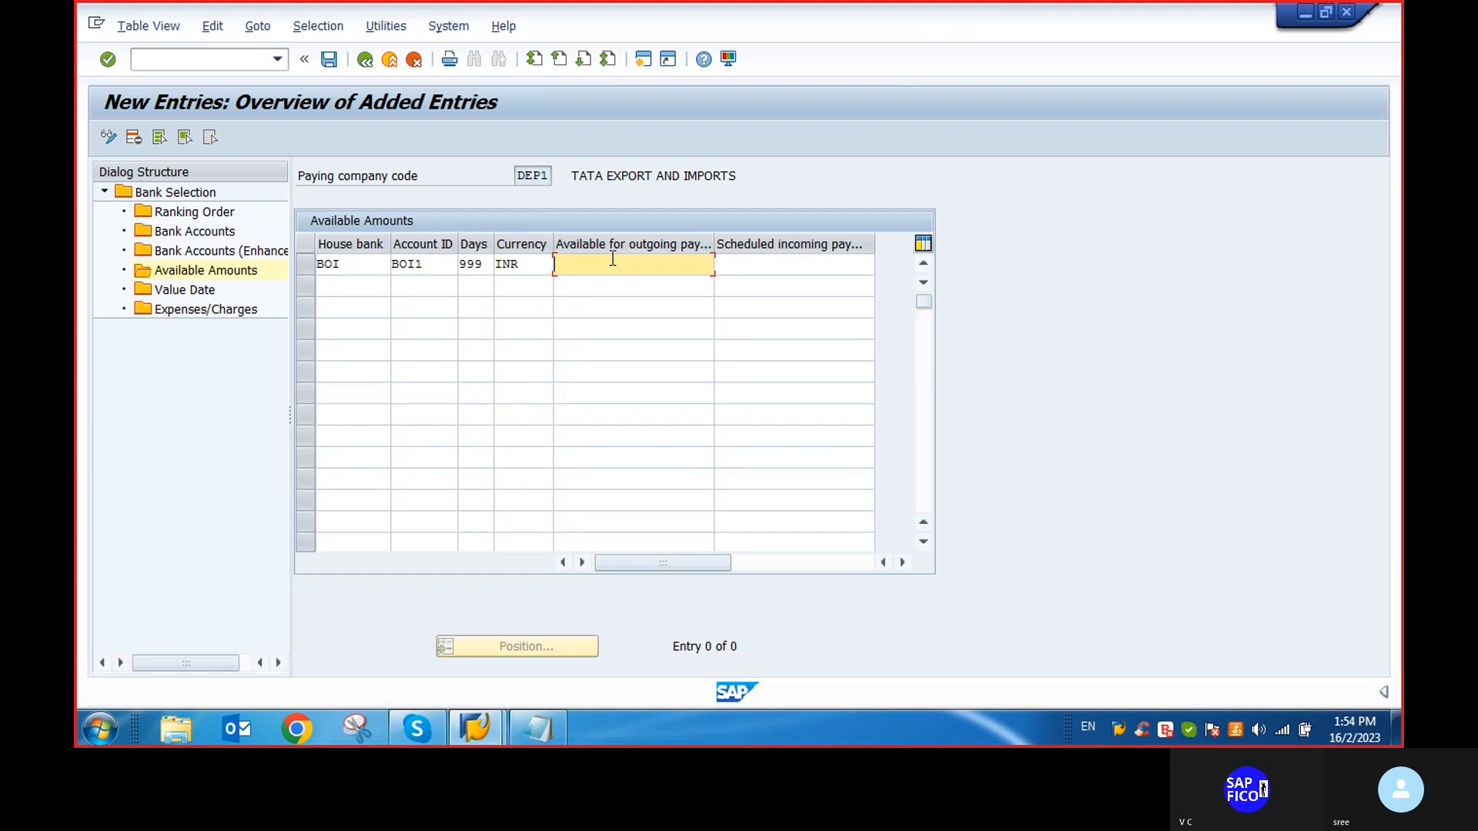
pyautogui.write('9')
pyautogui.click(649, 284)
pyautogui.click(722, 265)
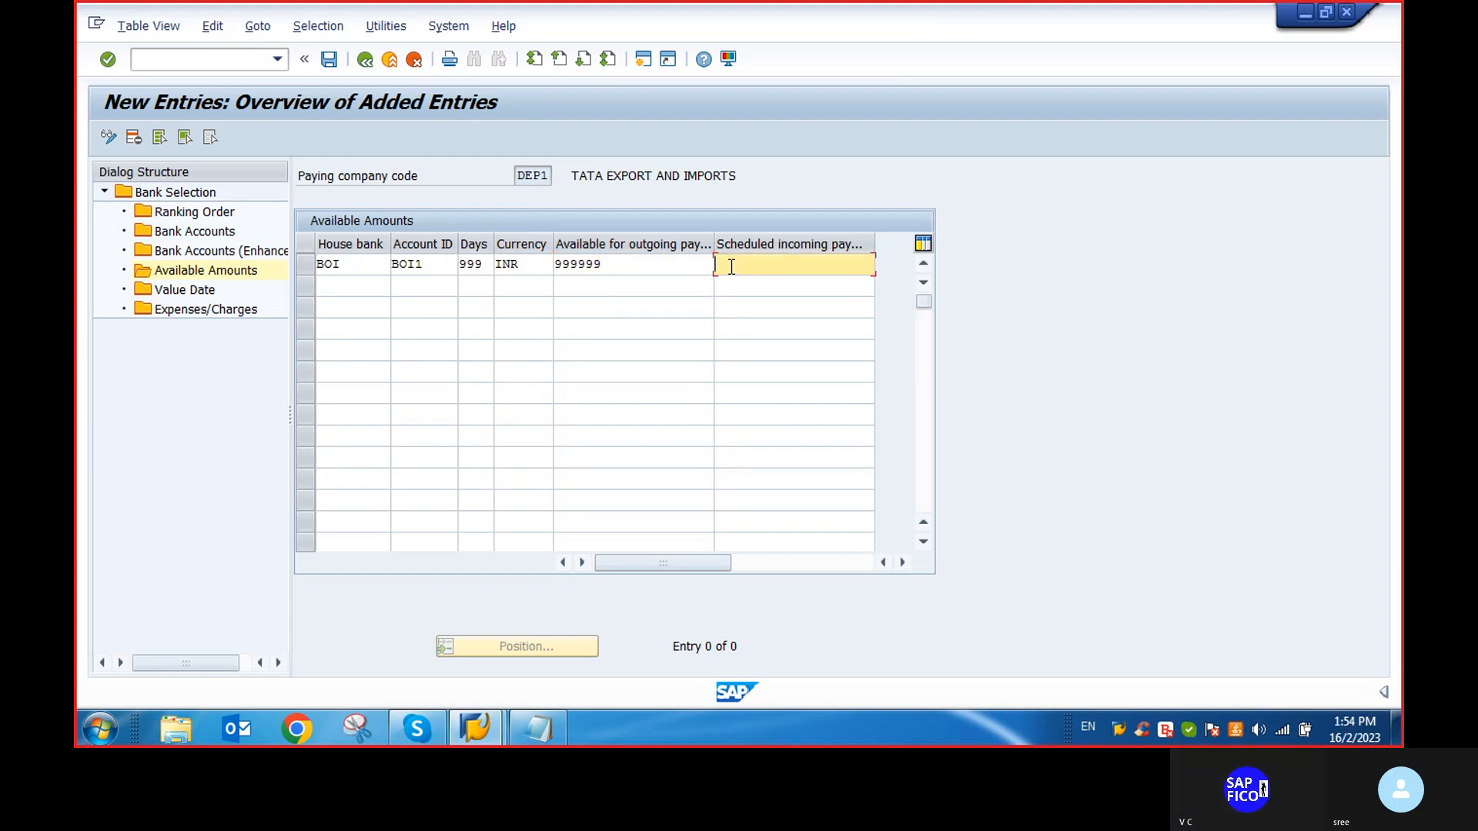
pyautogui.write('9')
pyautogui.click(741, 297)
pyautogui.press('Return')
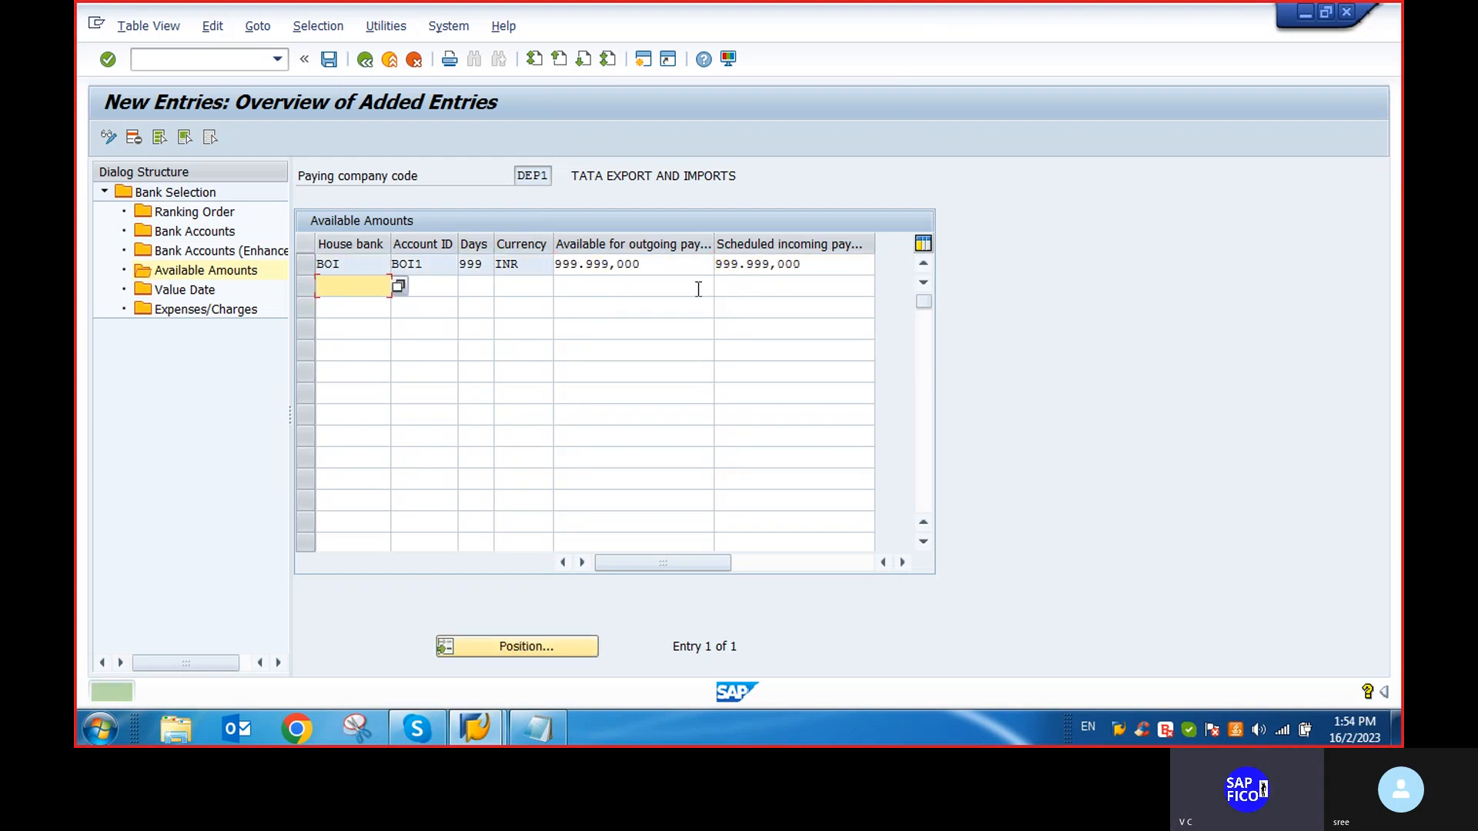
pyautogui.click(336, 63)
pyautogui.click(366, 62)
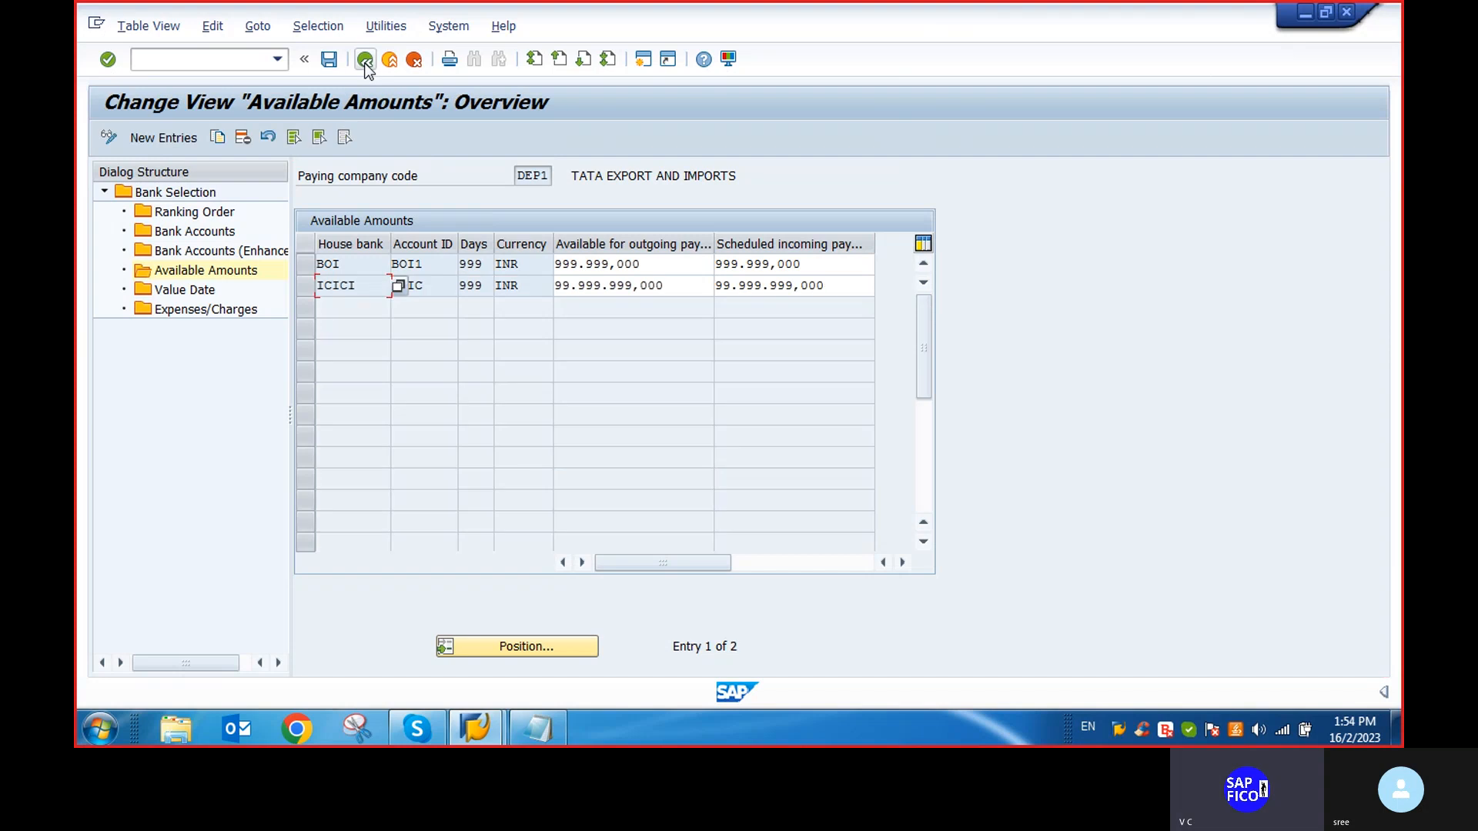
# Leave the payment program customizing and open the Change Vendor transaction XK02
pyautogui.click(365, 61)
pyautogui.click(366, 61)
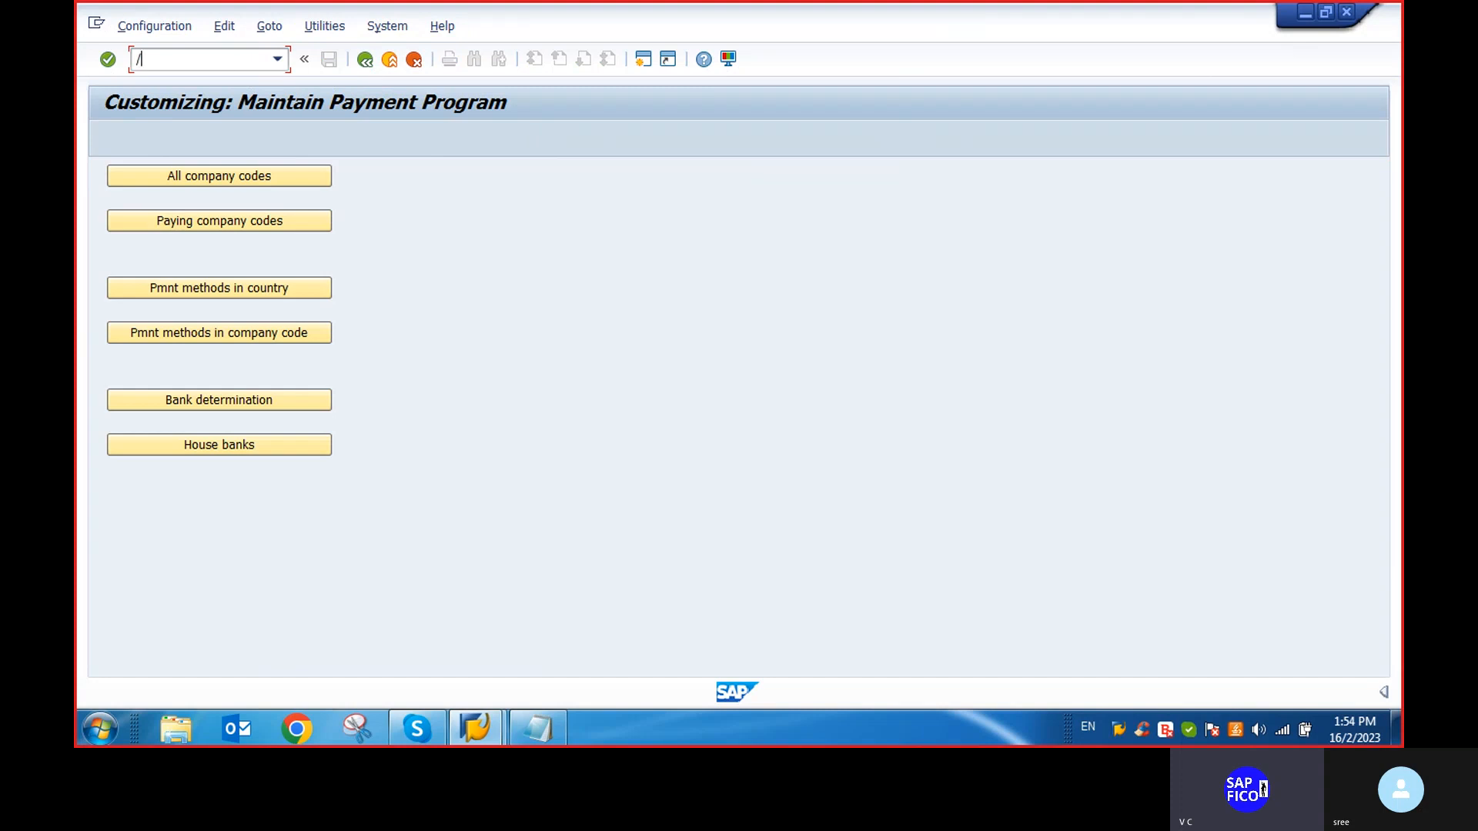
pyautogui.press('Return')
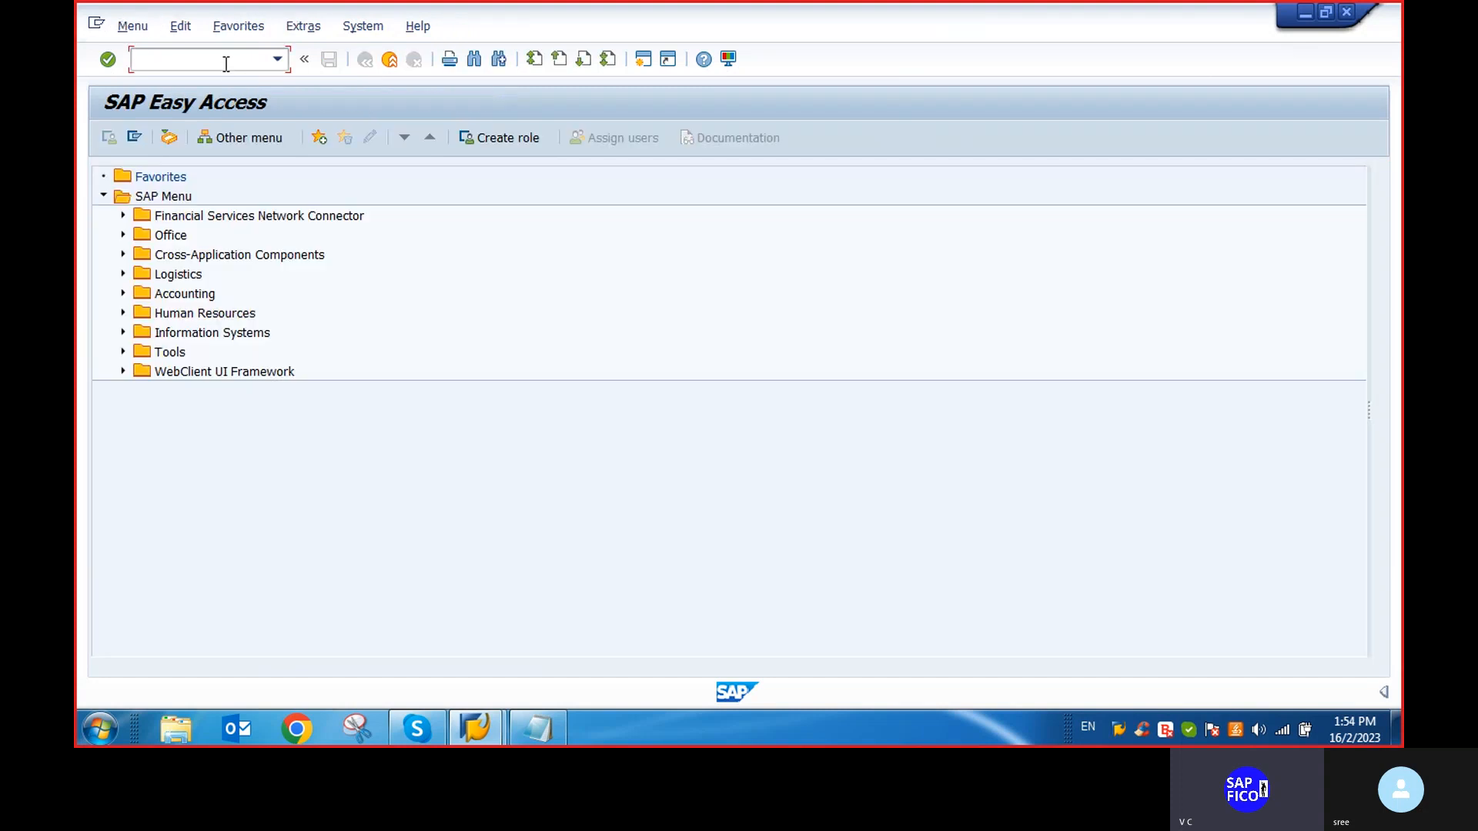
pyautogui.write('XK02')
pyautogui.press('Return')
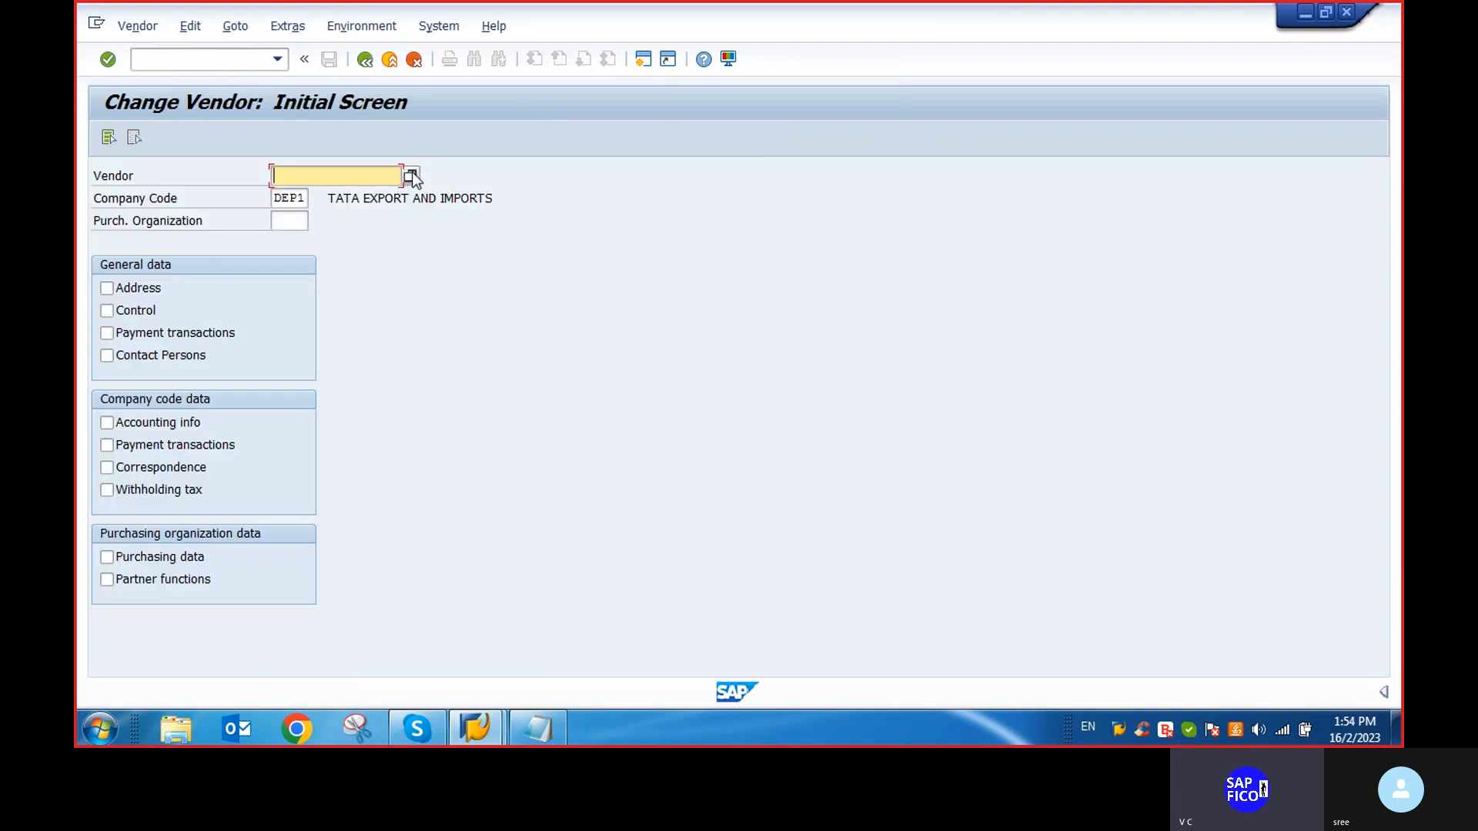
# Search for the vendors of company code DEP1, then minimize the results and the Change Vendor window
pyautogui.click(412, 176)
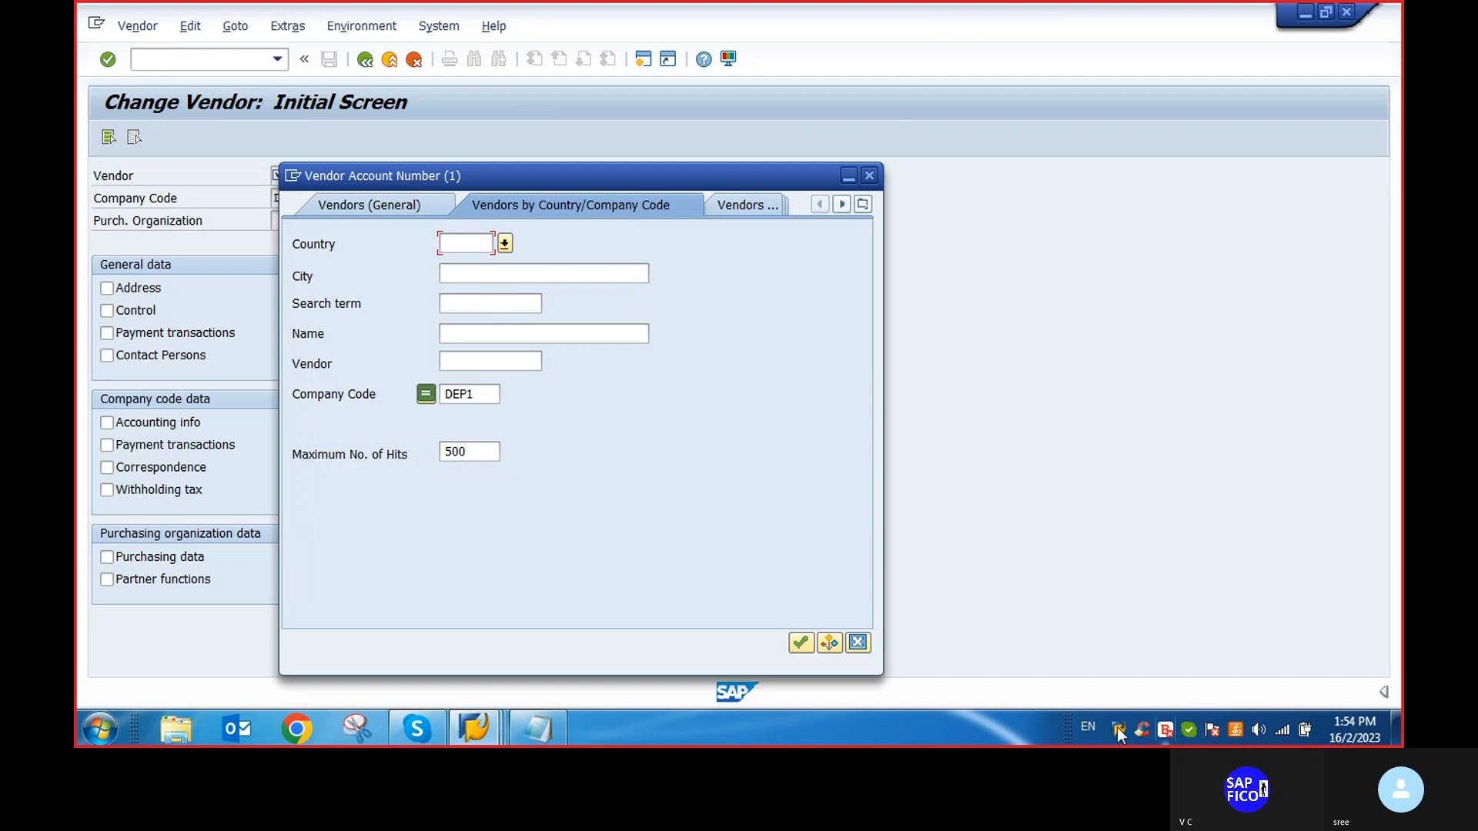
pyautogui.click(798, 642)
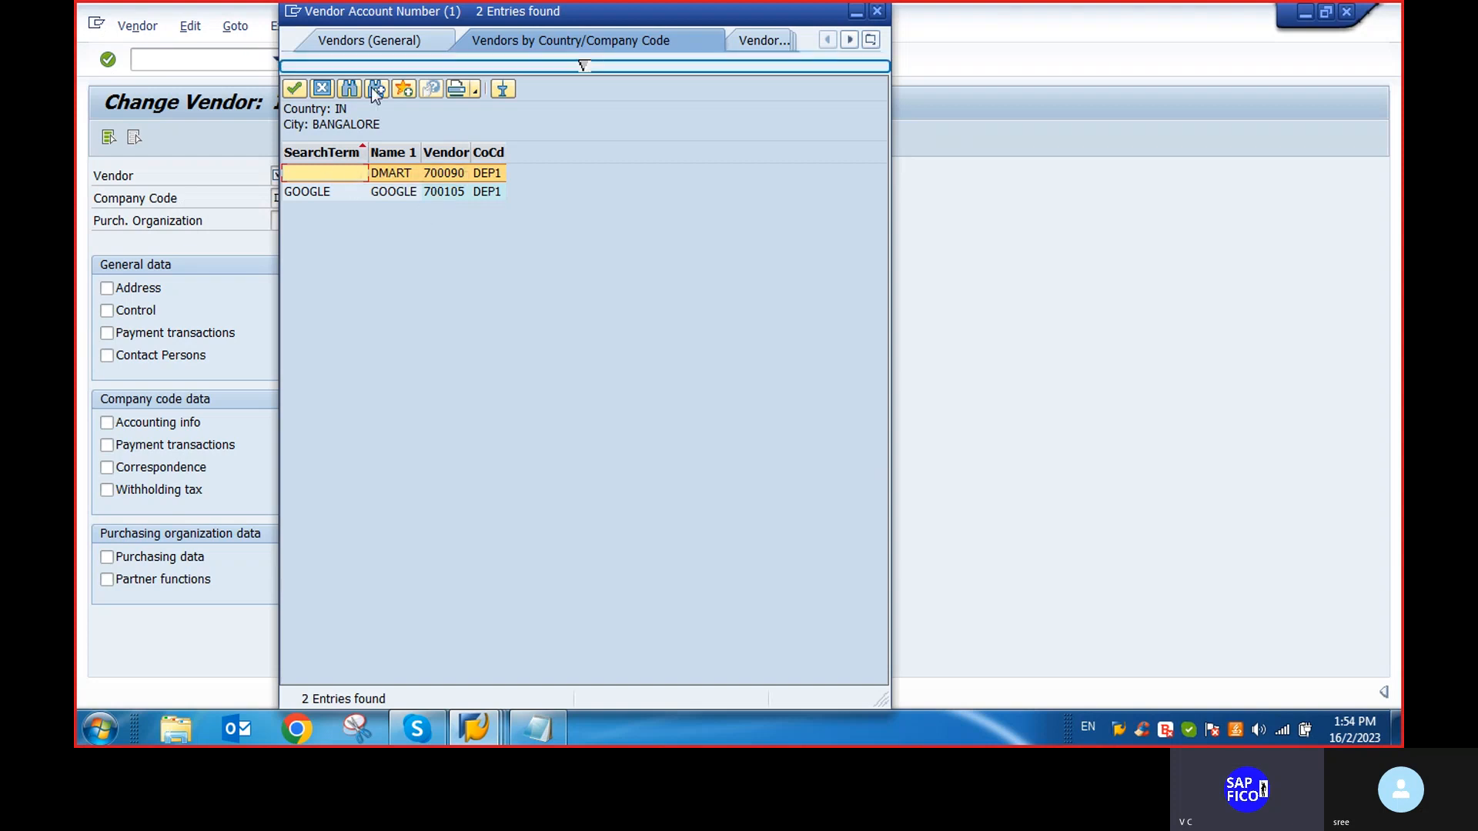
pyautogui.click(859, 10)
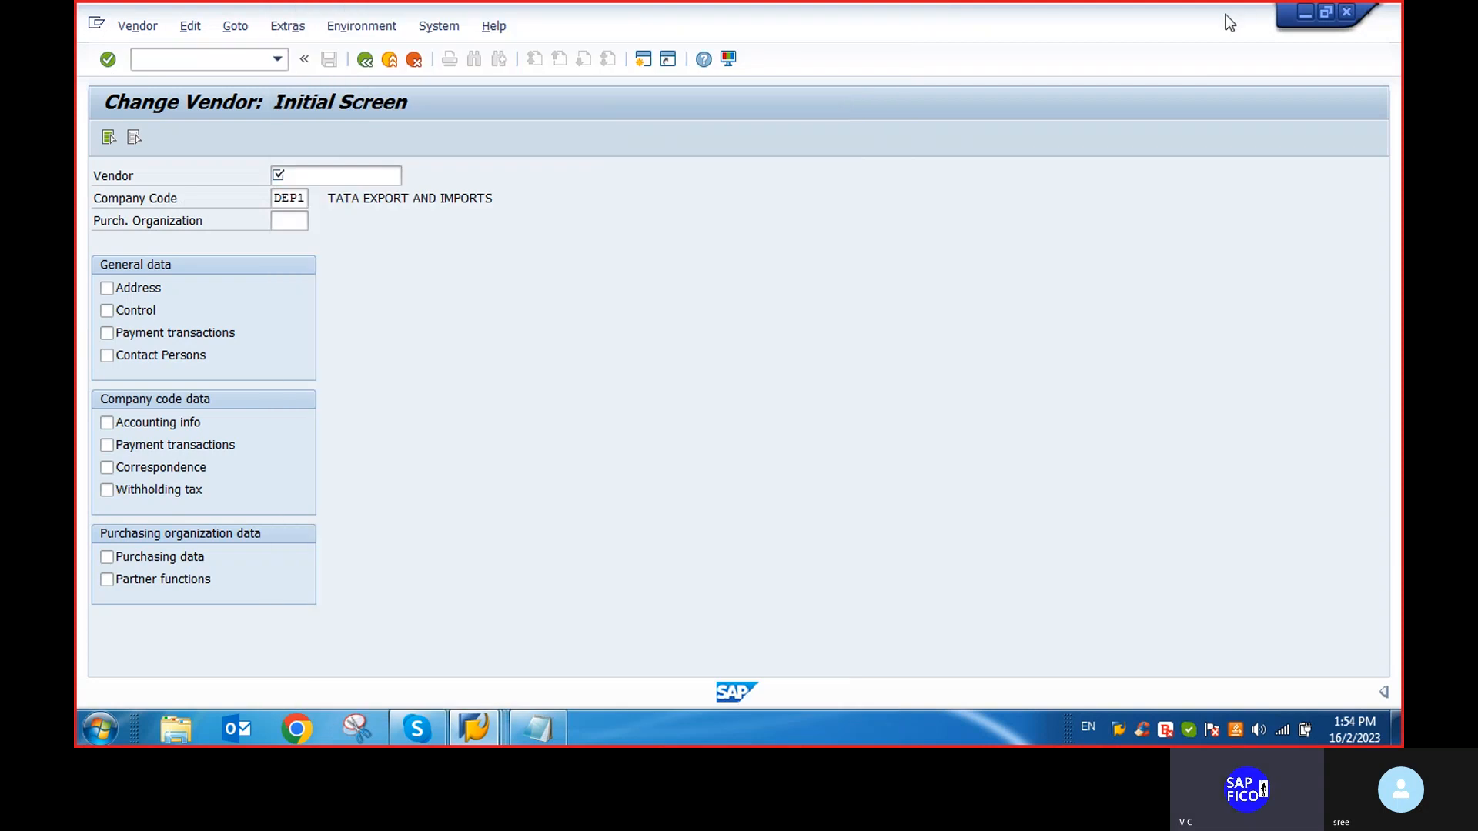
pyautogui.click(1305, 12)
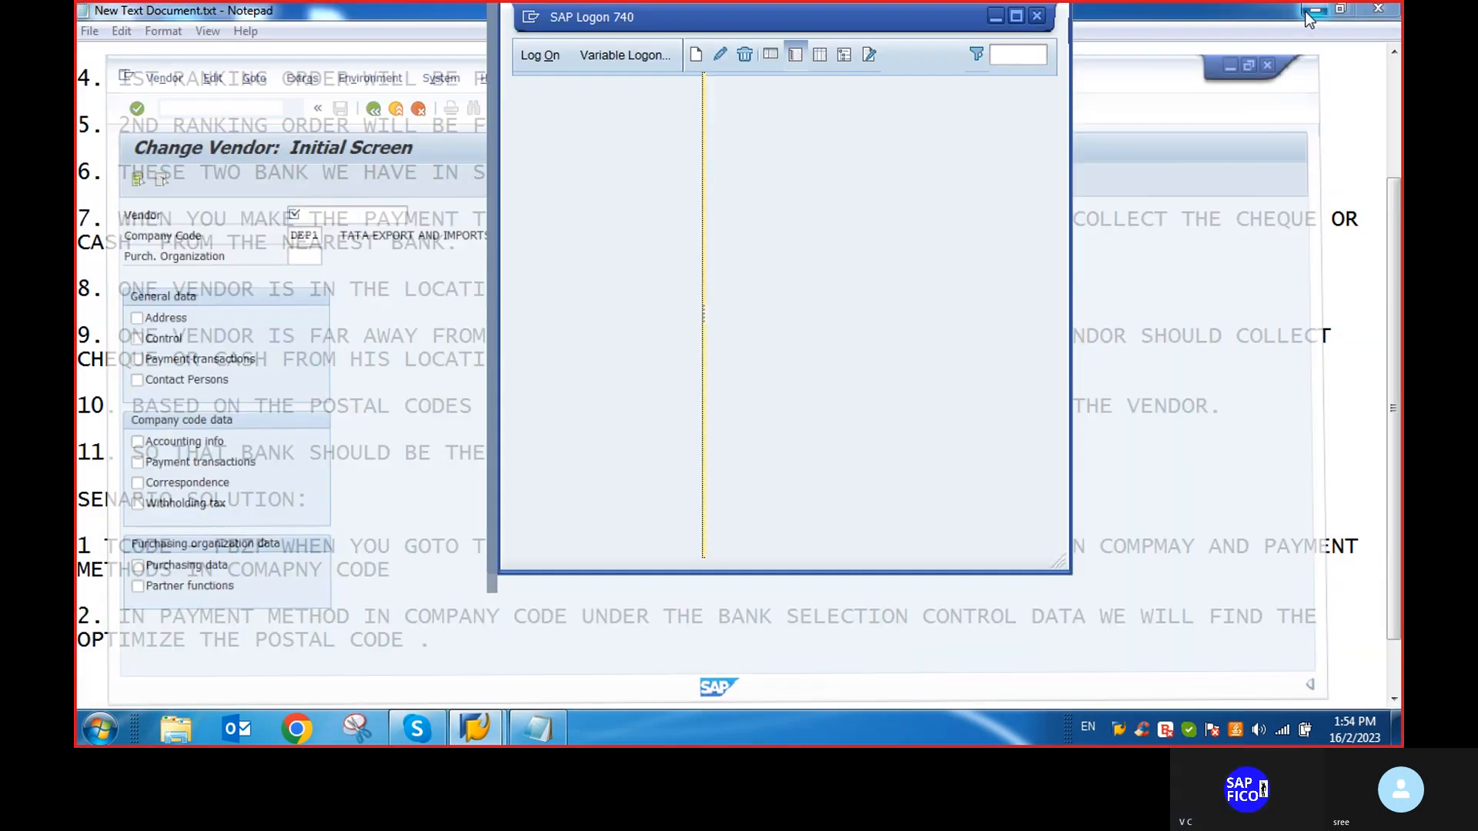
# Switch to the Notepad notes and add a point 3 reading "VENDOR" at the end of the scenario solution
pyautogui.click(536, 723)
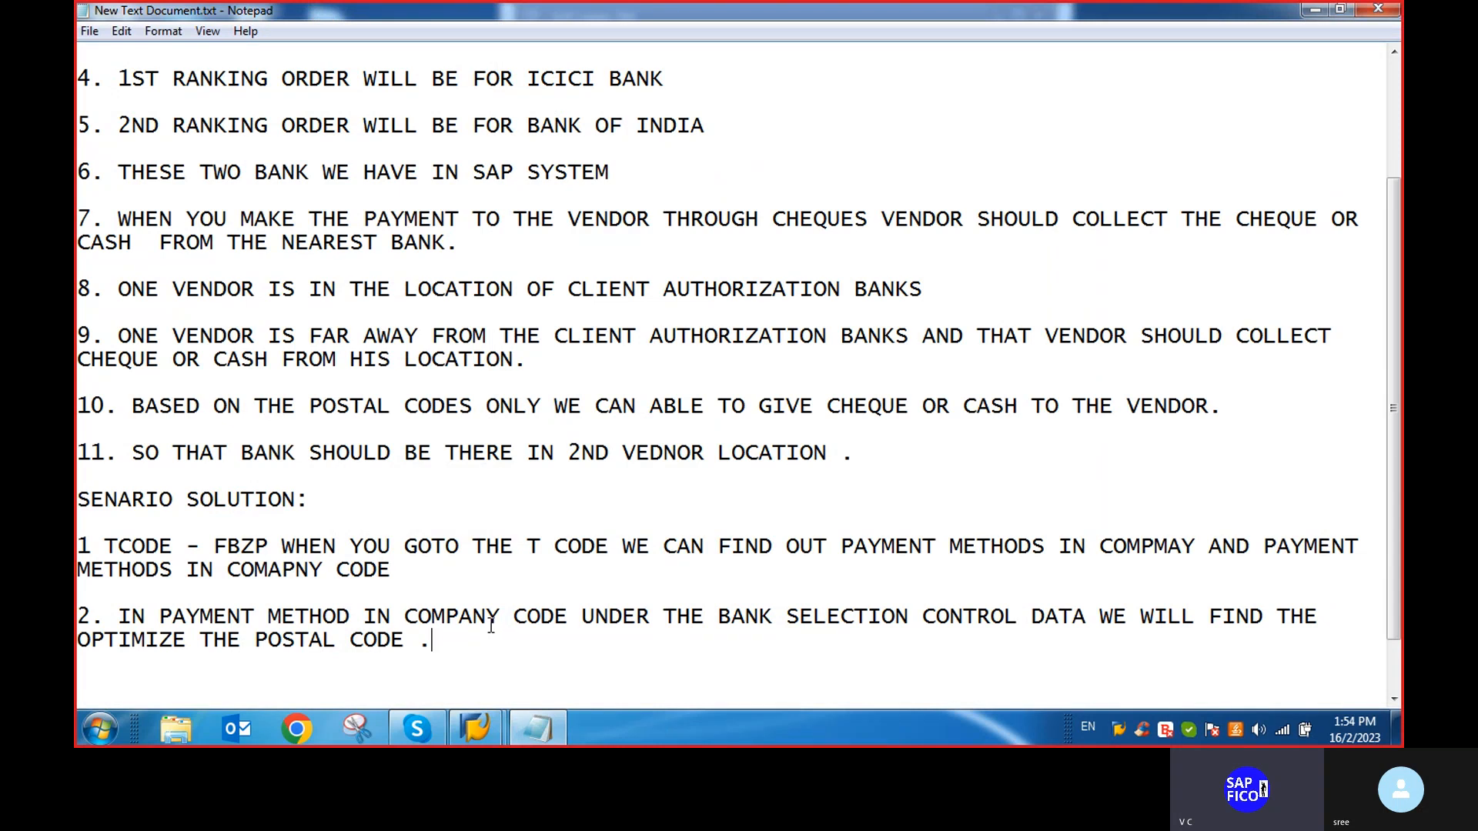
pyautogui.press('Return')
pyautogui.press('Return')
pyautogui.write('3.')
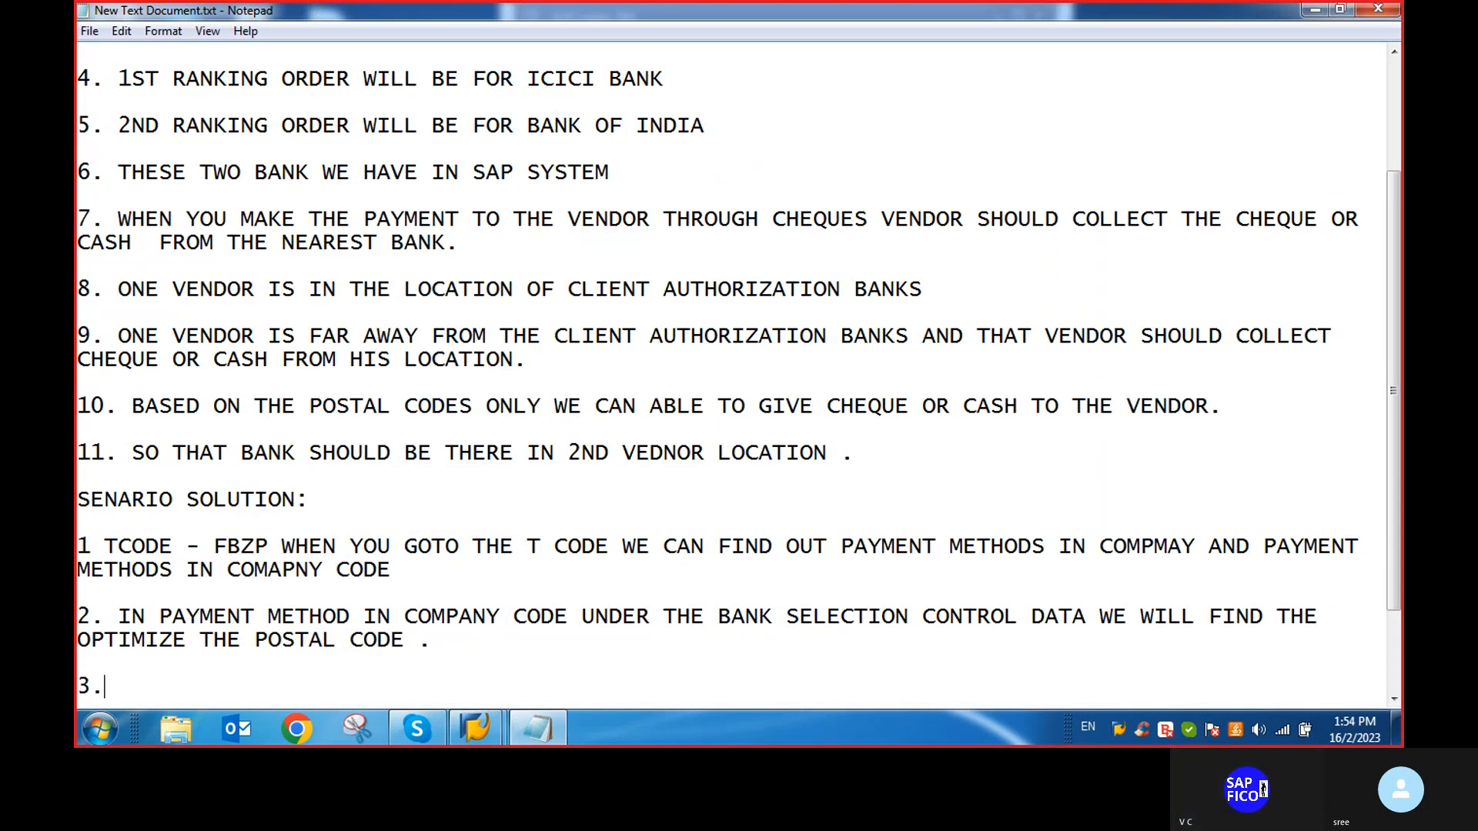
pyautogui.write(' VENDOR')
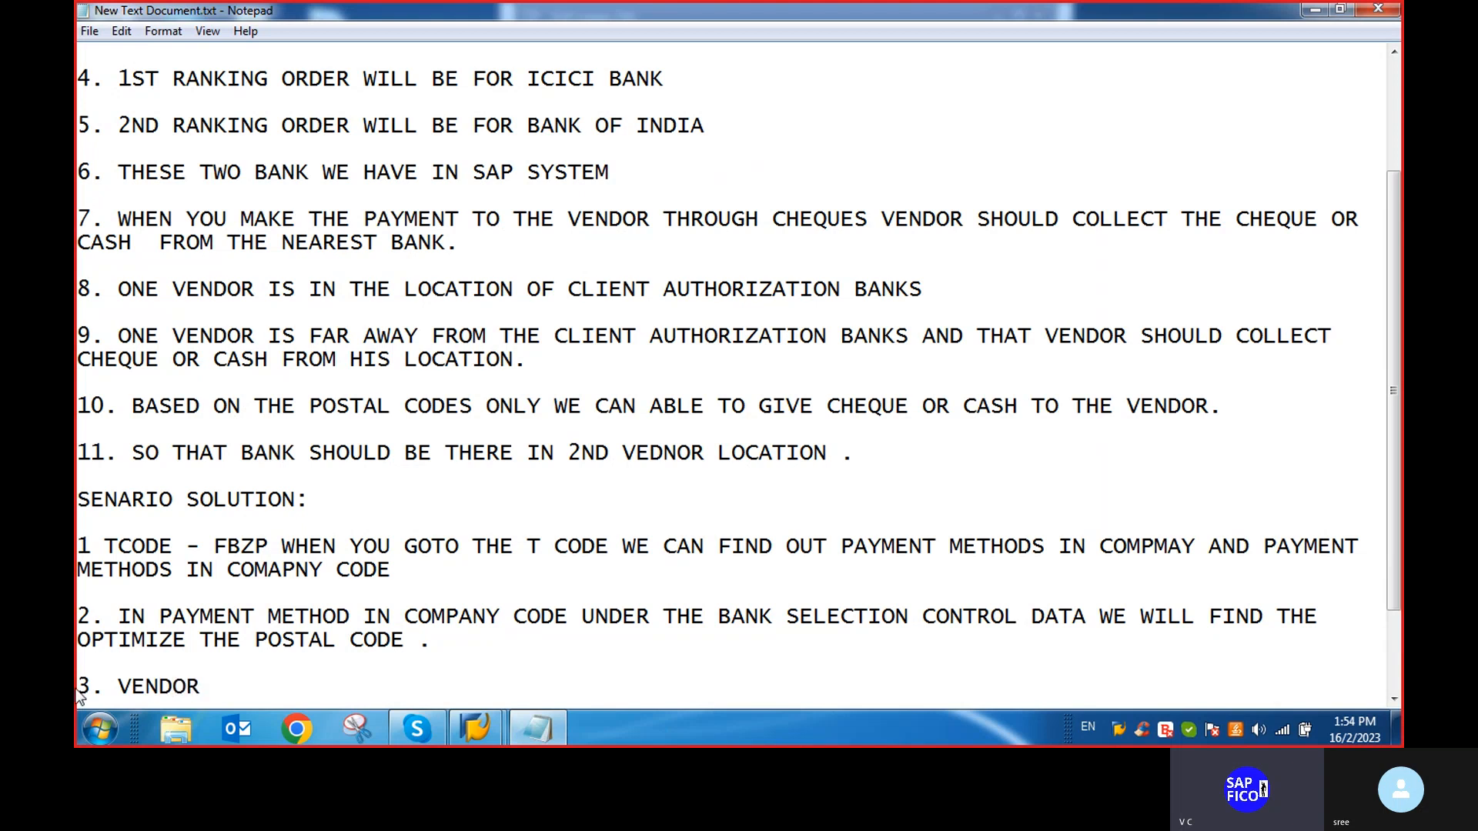
# Complete the wording of point 3 so that it reads "1ST VENDOR IS"
pyautogui.click(115, 686)
pyautogui.write('1 S')
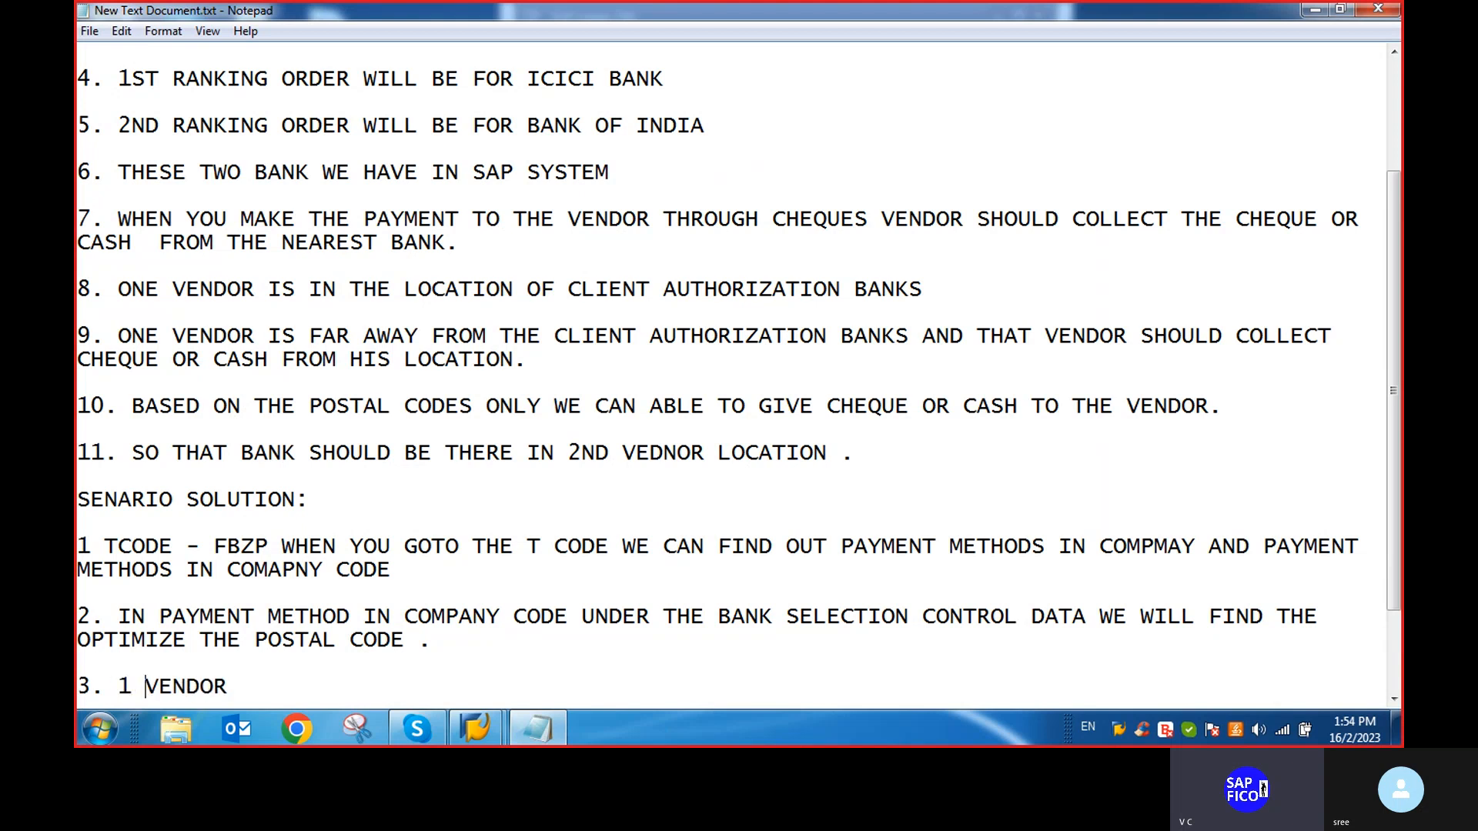
pyautogui.write('T')
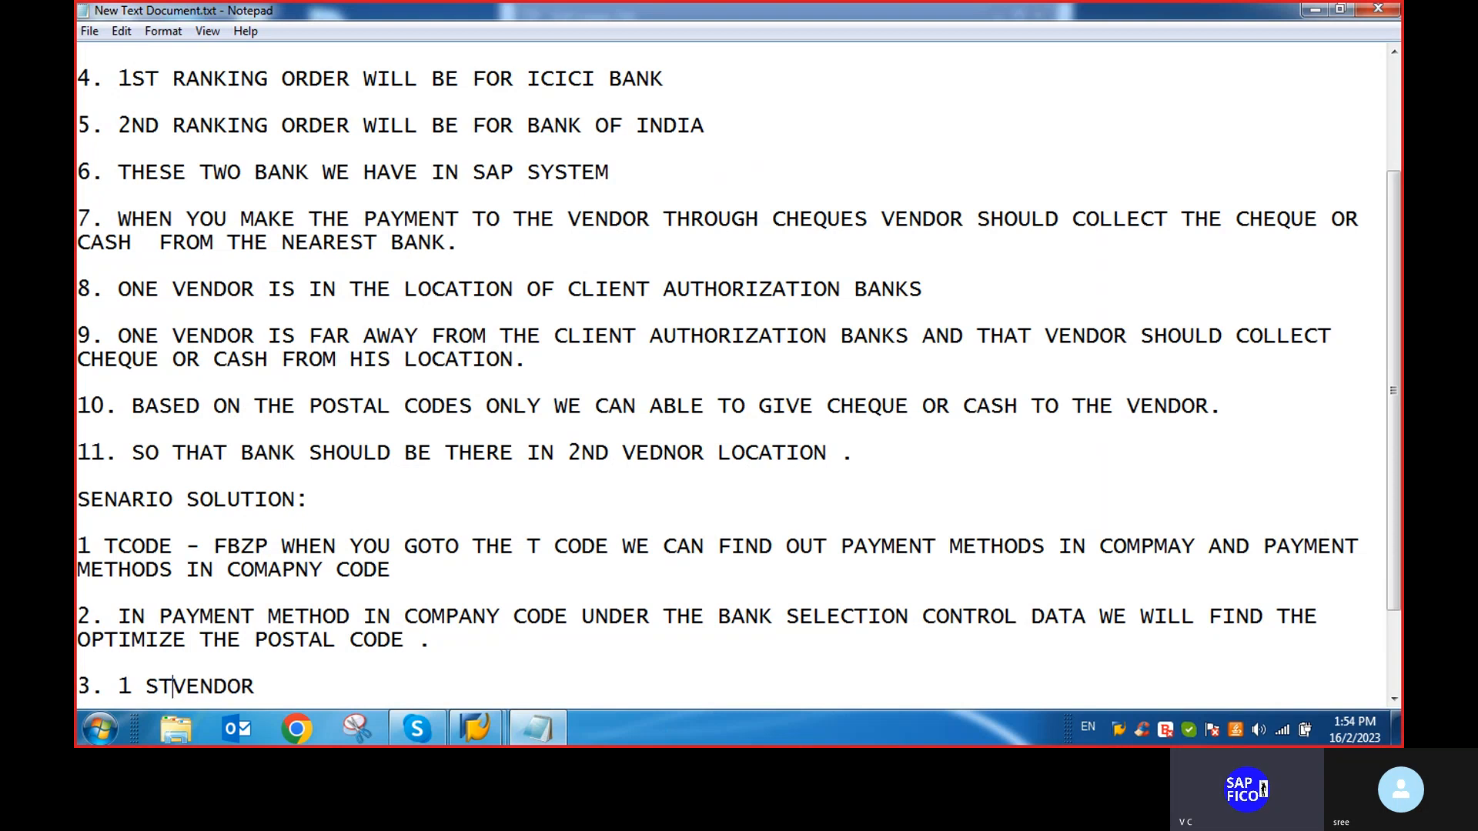
pyautogui.press('BackSpace')
pyautogui.press('BackSpace')
pyautogui.press('BackSpace')
pyautogui.write('ST')
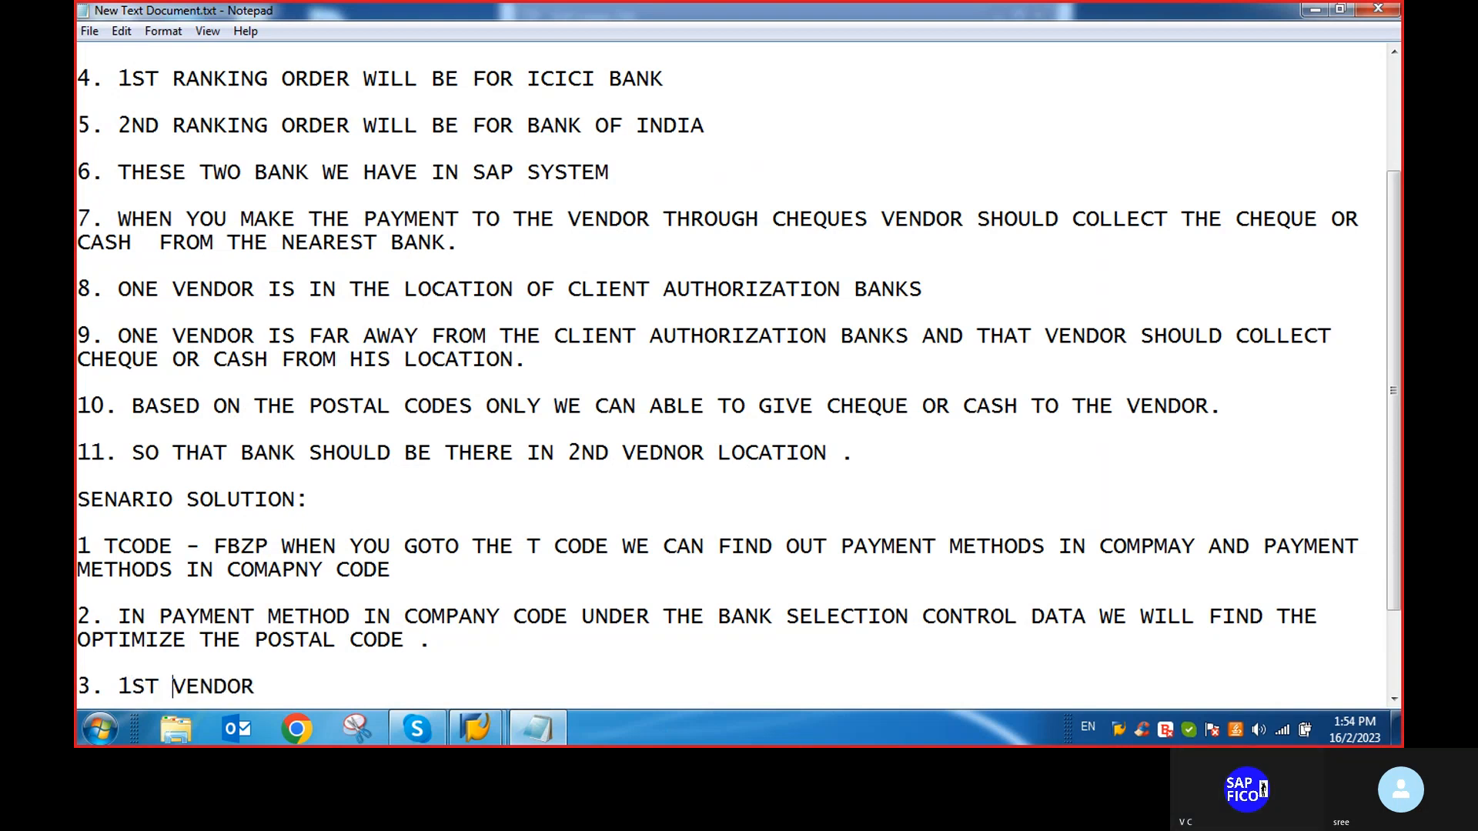
pyautogui.click(281, 687)
pyautogui.write('IS')
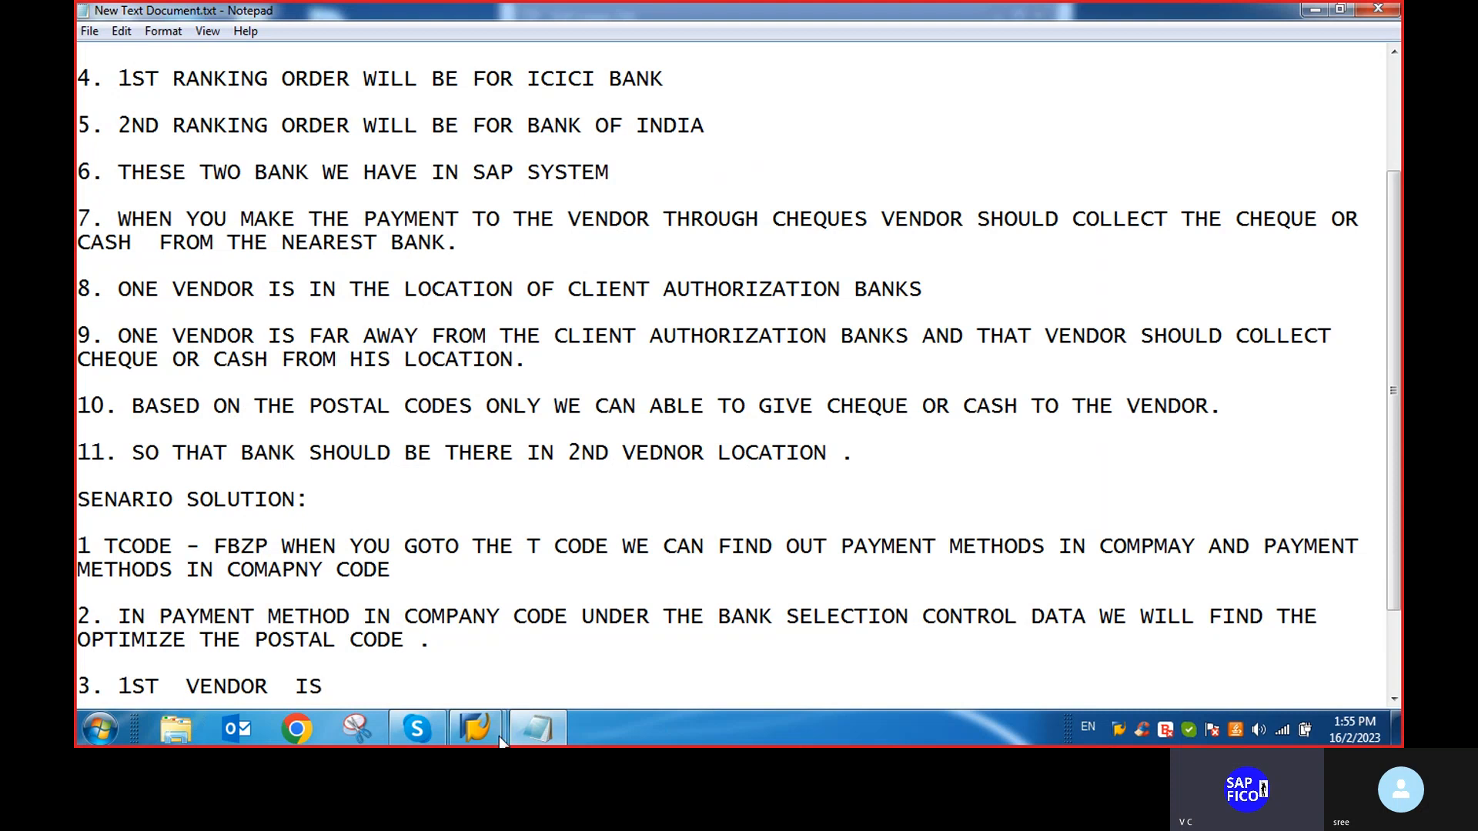
# Look up the DMART vendor in the SAP search results and enter its vendor number at the end of point 3
pyautogui.moveTo(492, 735)
pyautogui.click(620, 636)
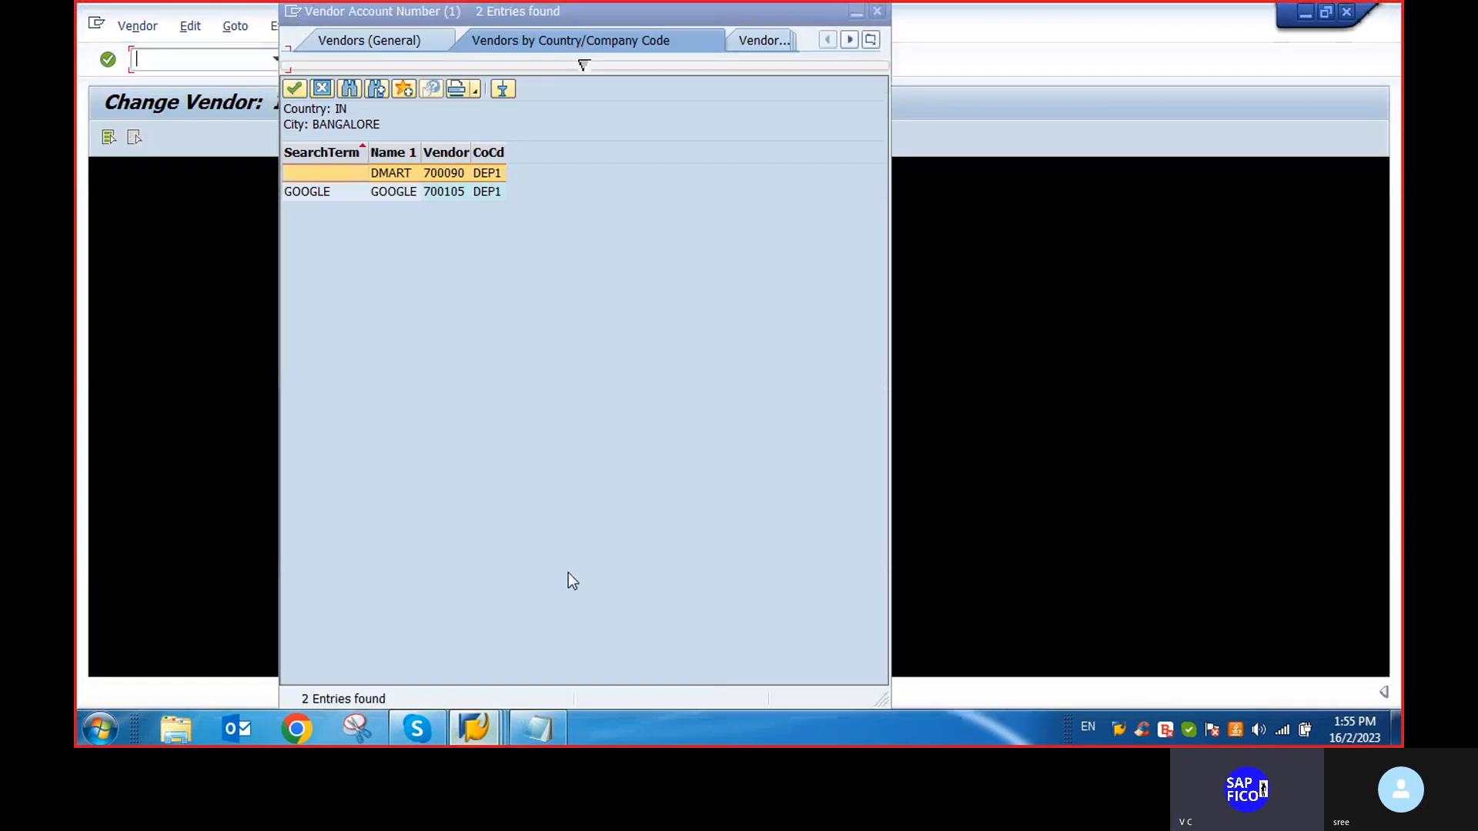
pyautogui.click(543, 730)
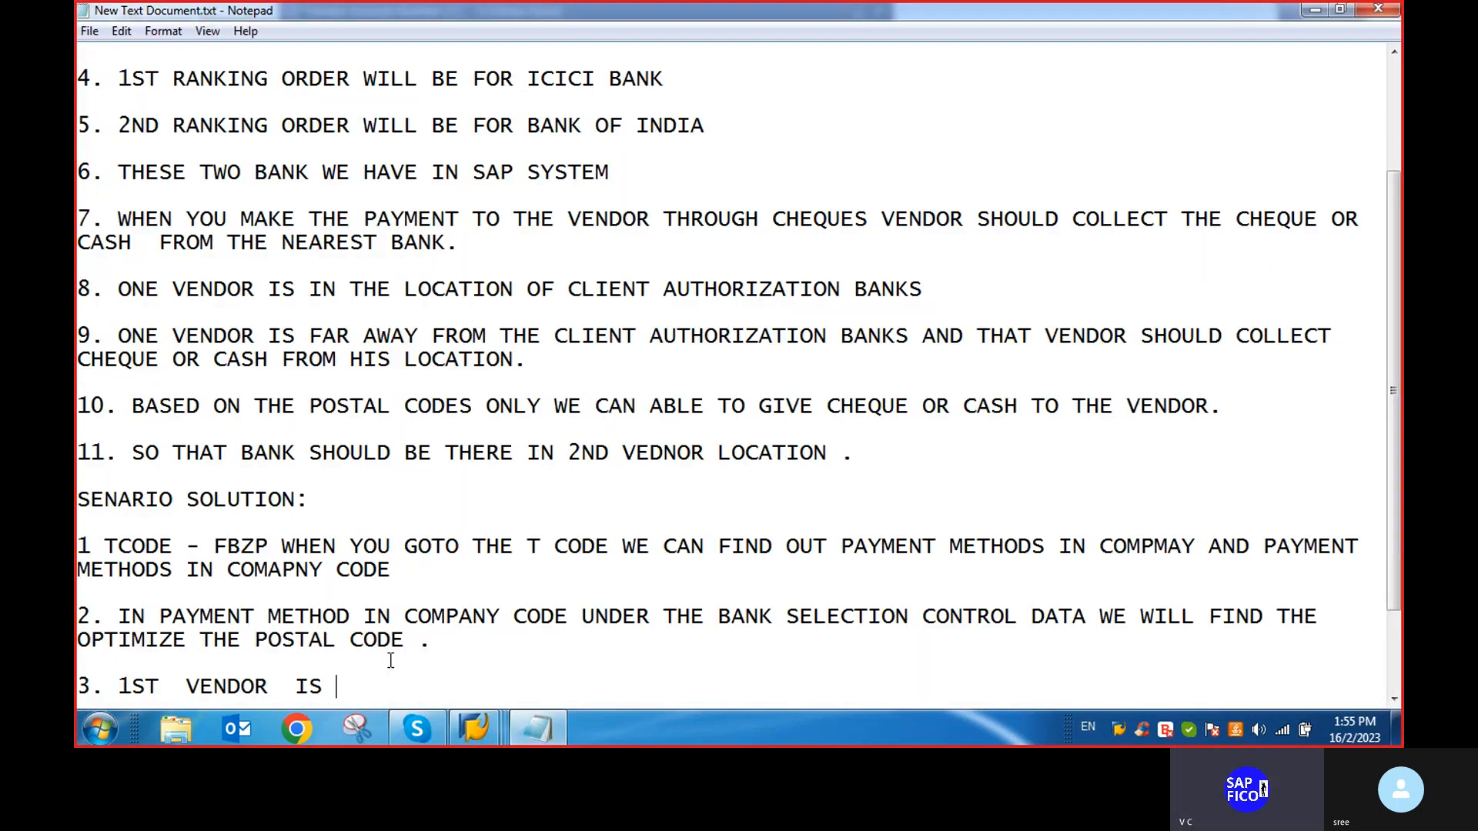
pyautogui.write('700090')
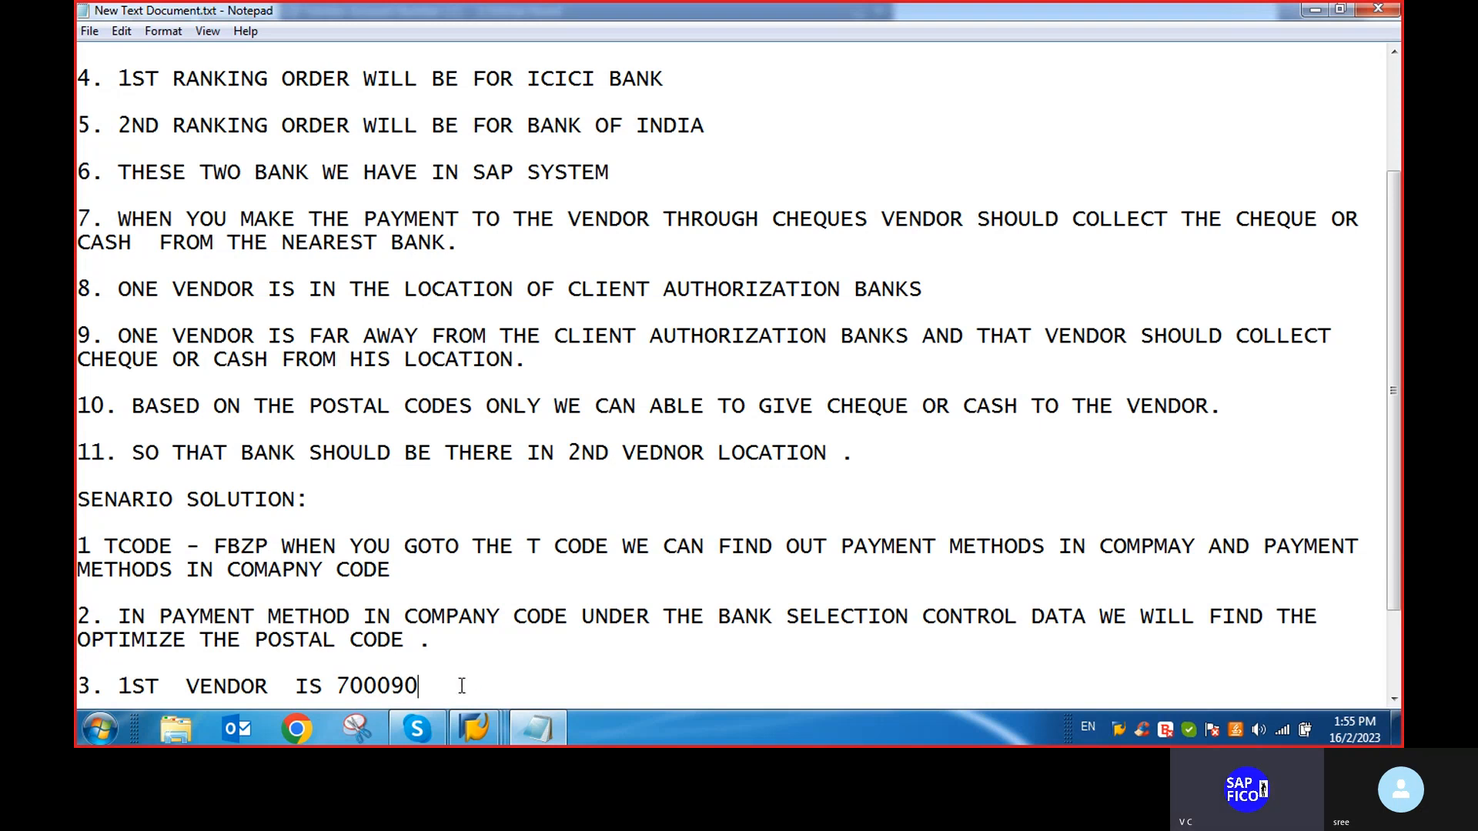
# Add a line "2ND VENDOR IS" below point 3 in the notes, ending with the GOOGLE vendor's number looked up in the SAP search results
pyautogui.press('Return')
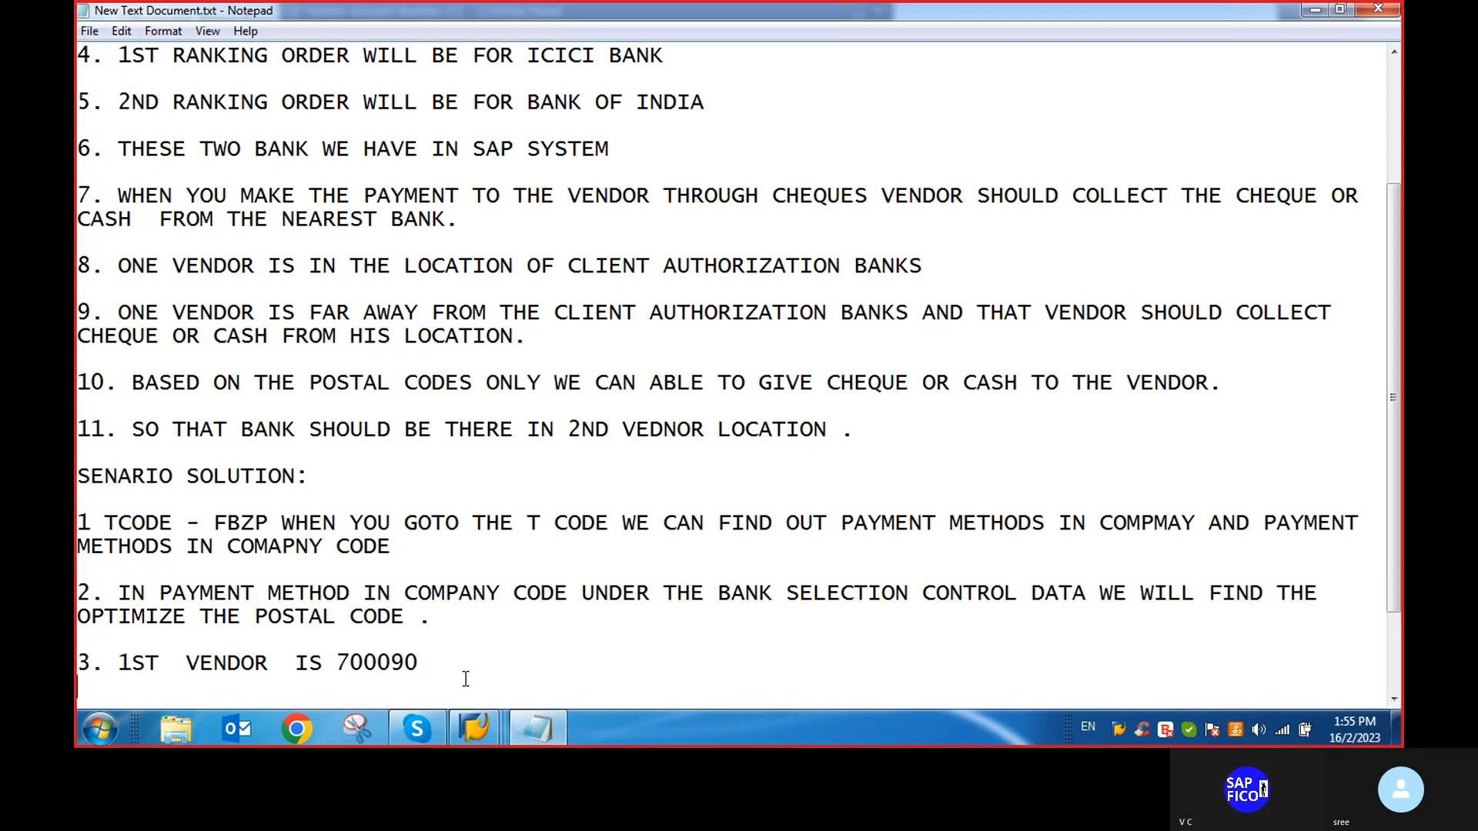
pyautogui.write('2')
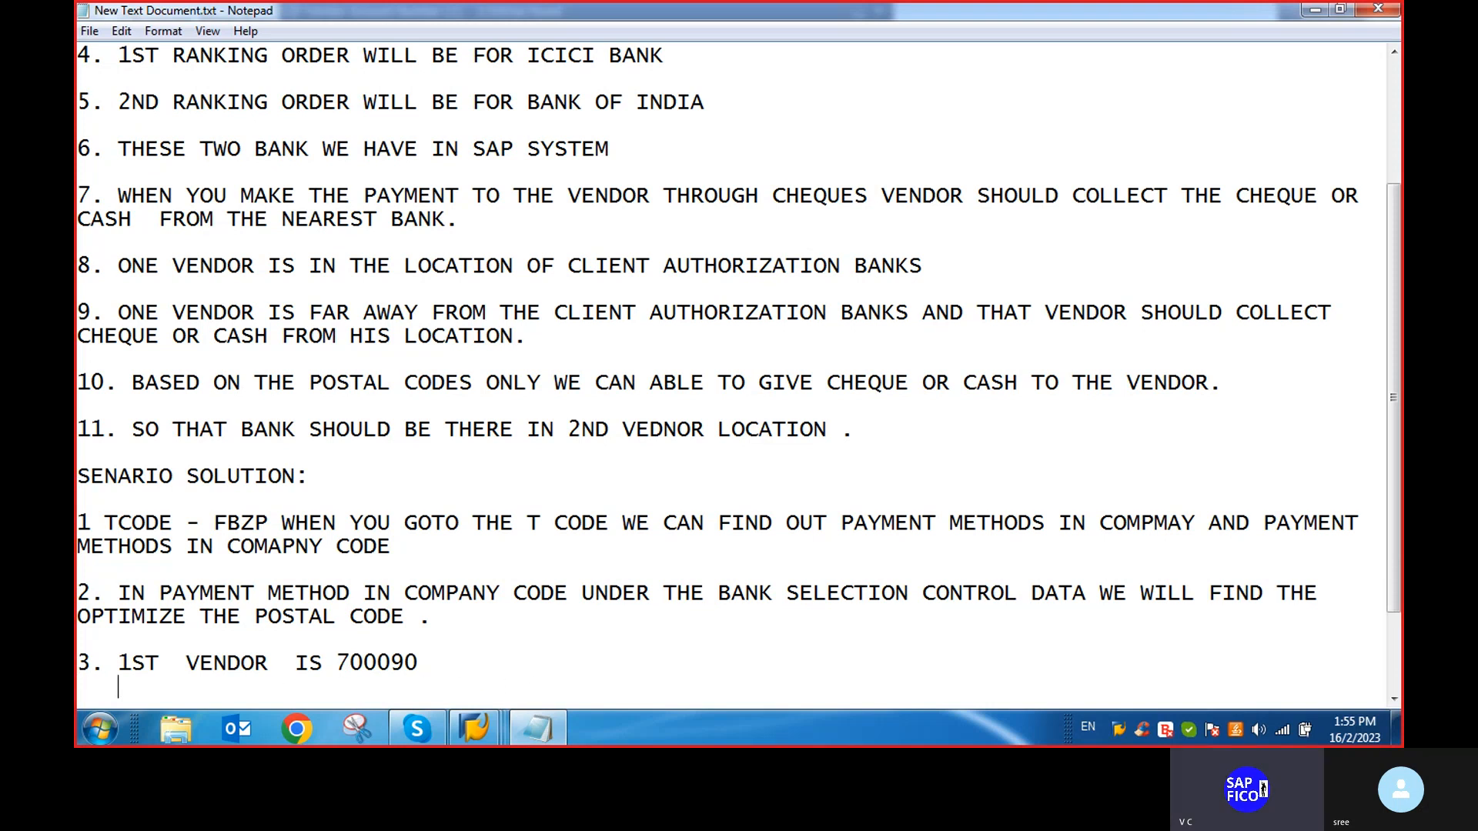
pyautogui.write('ND VENDOR IS')
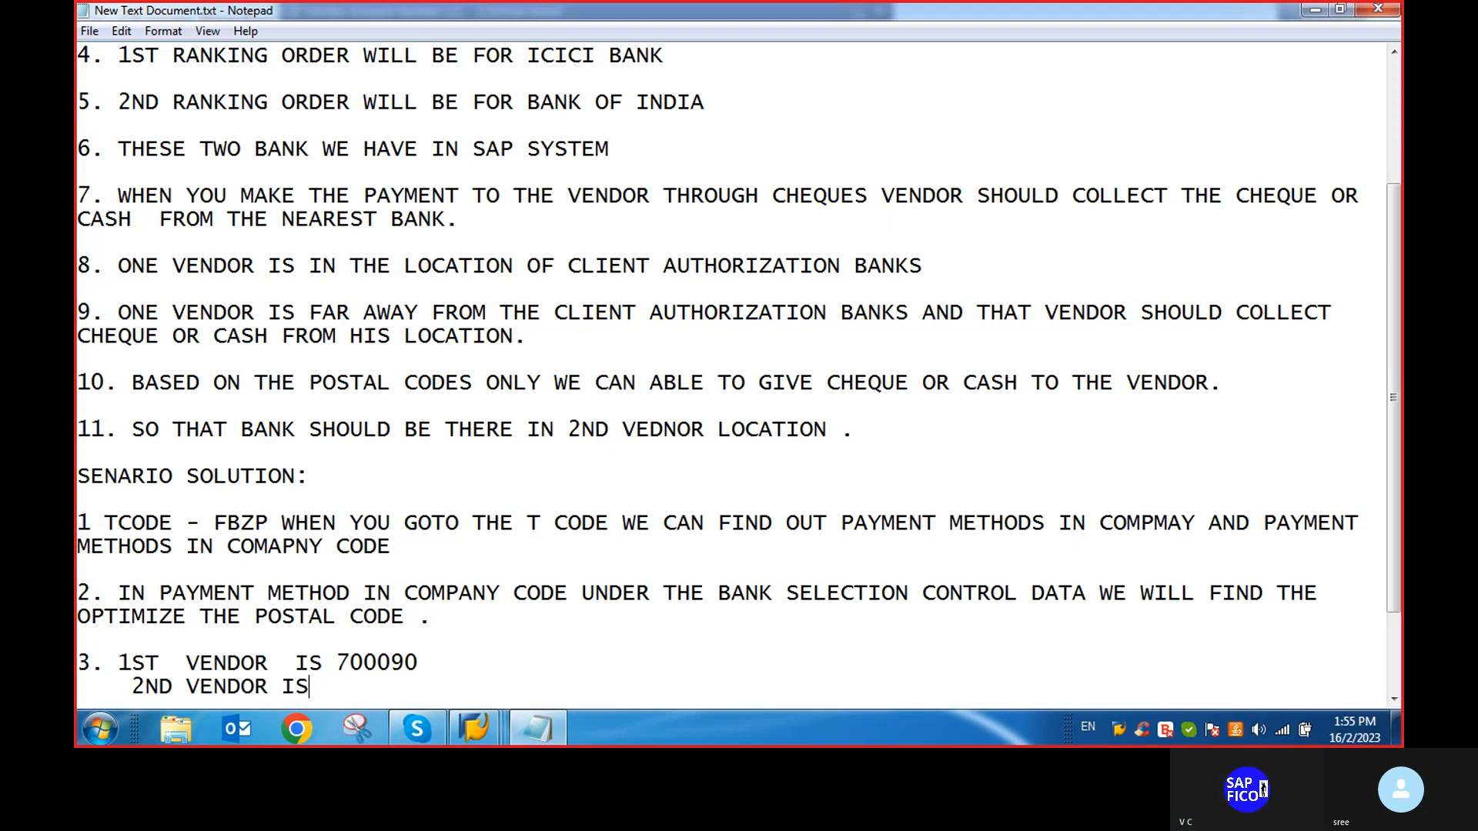
pyautogui.click(475, 728)
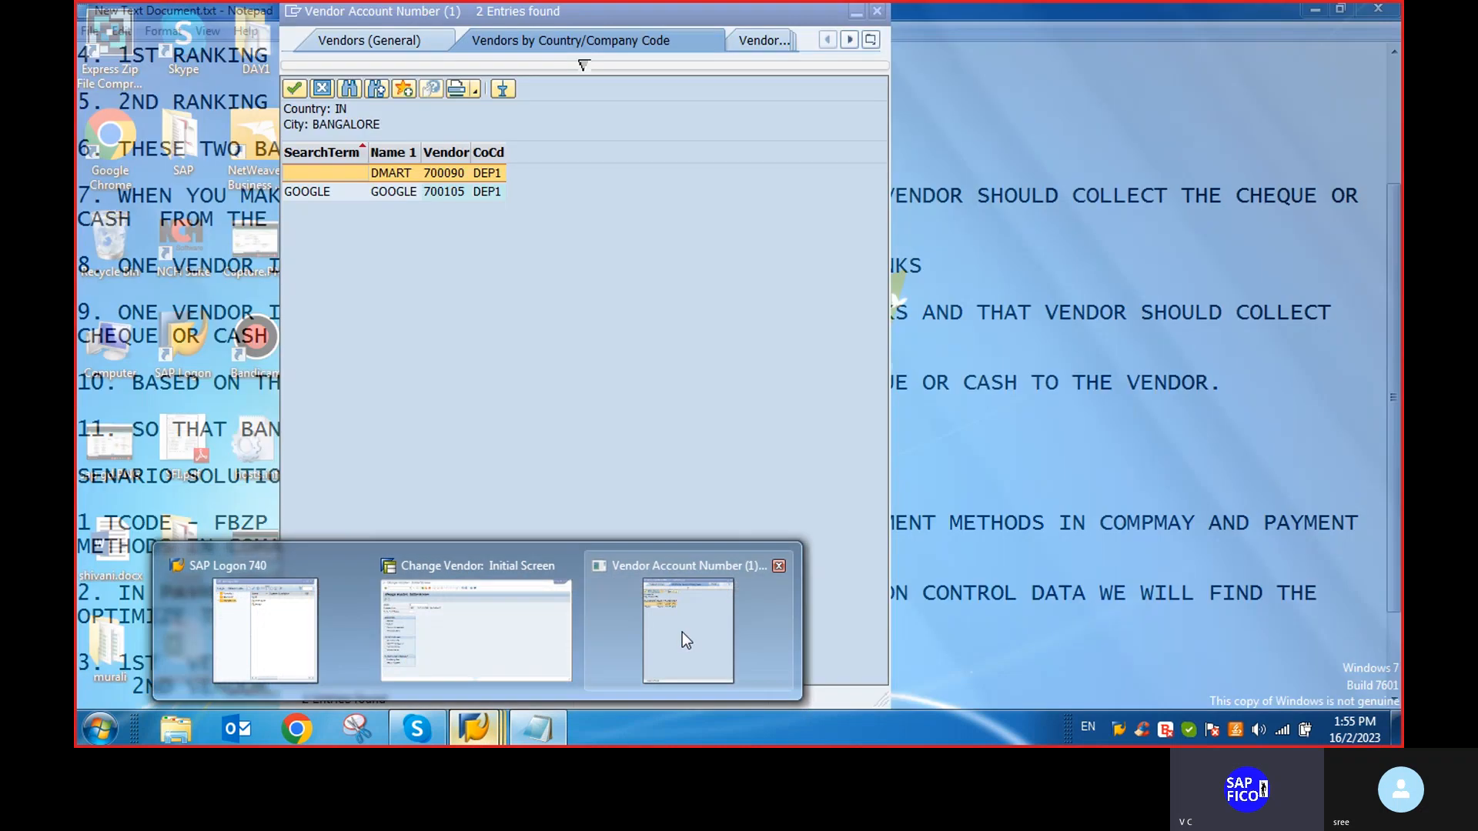
pyautogui.click(682, 631)
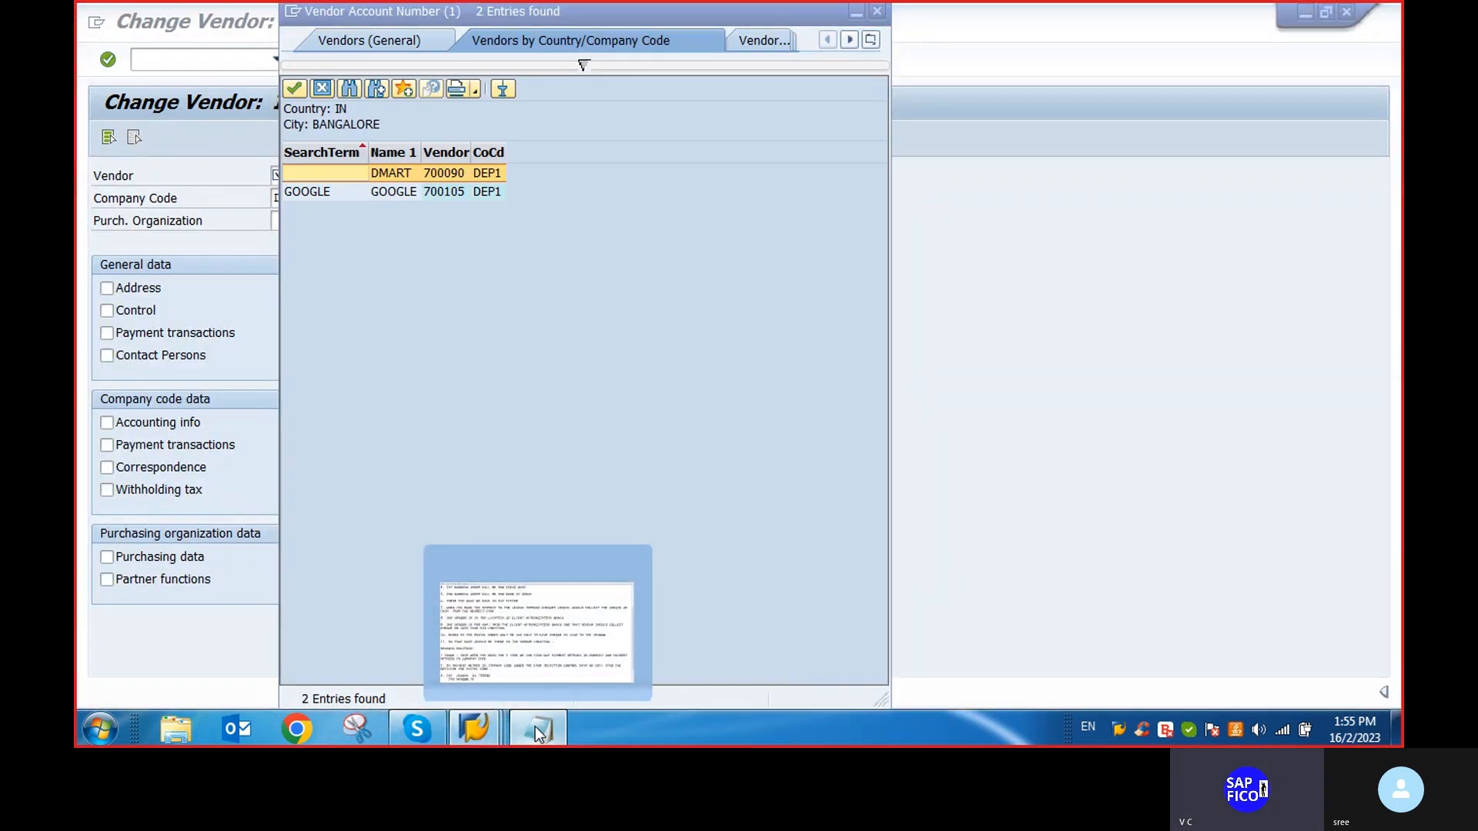
pyautogui.click(538, 731)
pyautogui.write('700105')
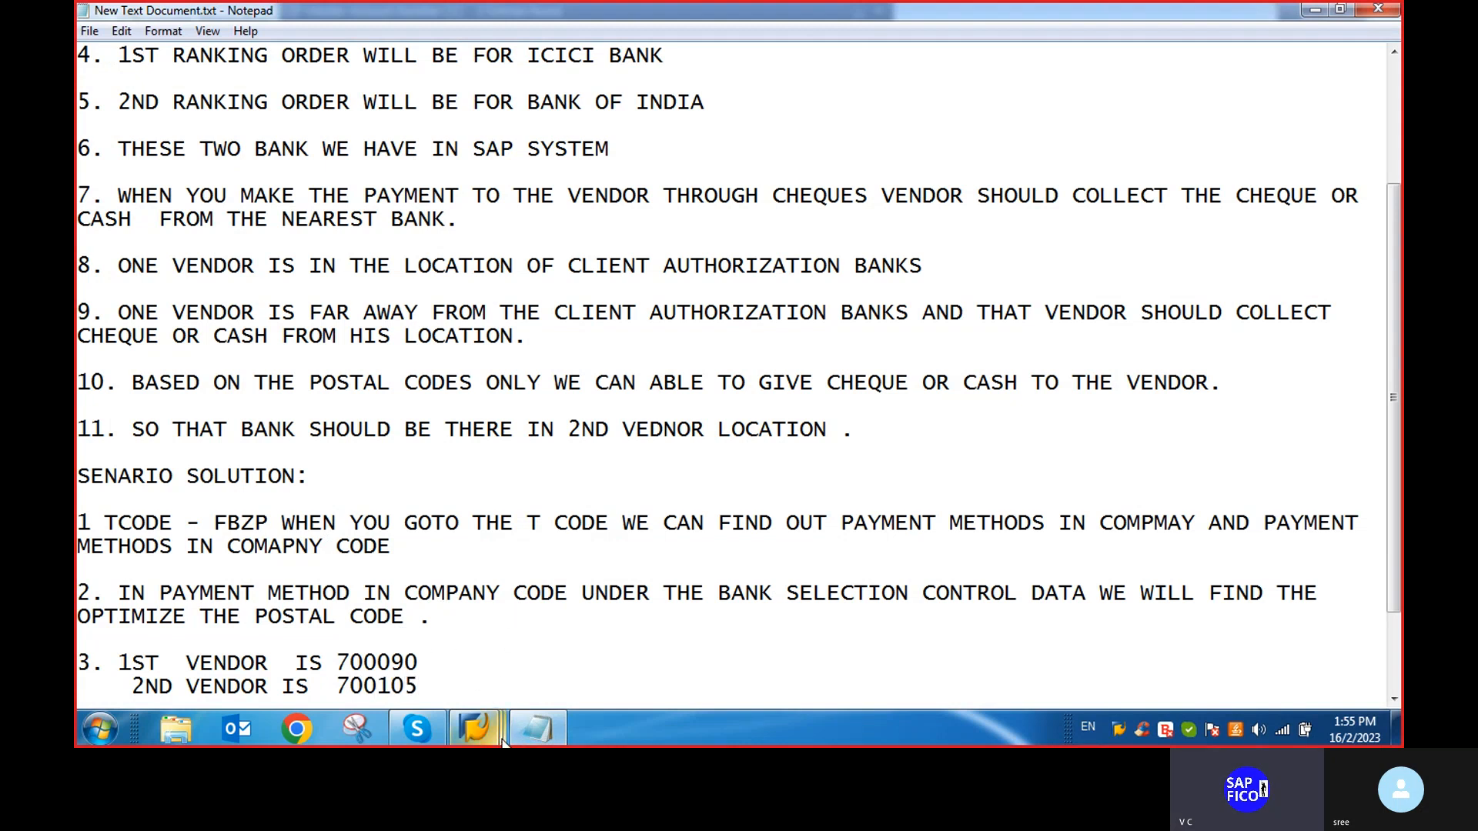
# Append ", POSTAL CODE IS 560045" to the first vendor's line and ", POSTAL CODE IS 560032" to the second vendor's line
pyautogui.moveTo(493, 733)
pyautogui.click(442, 663)
pyautogui.write(', POSTAL CODE IS')
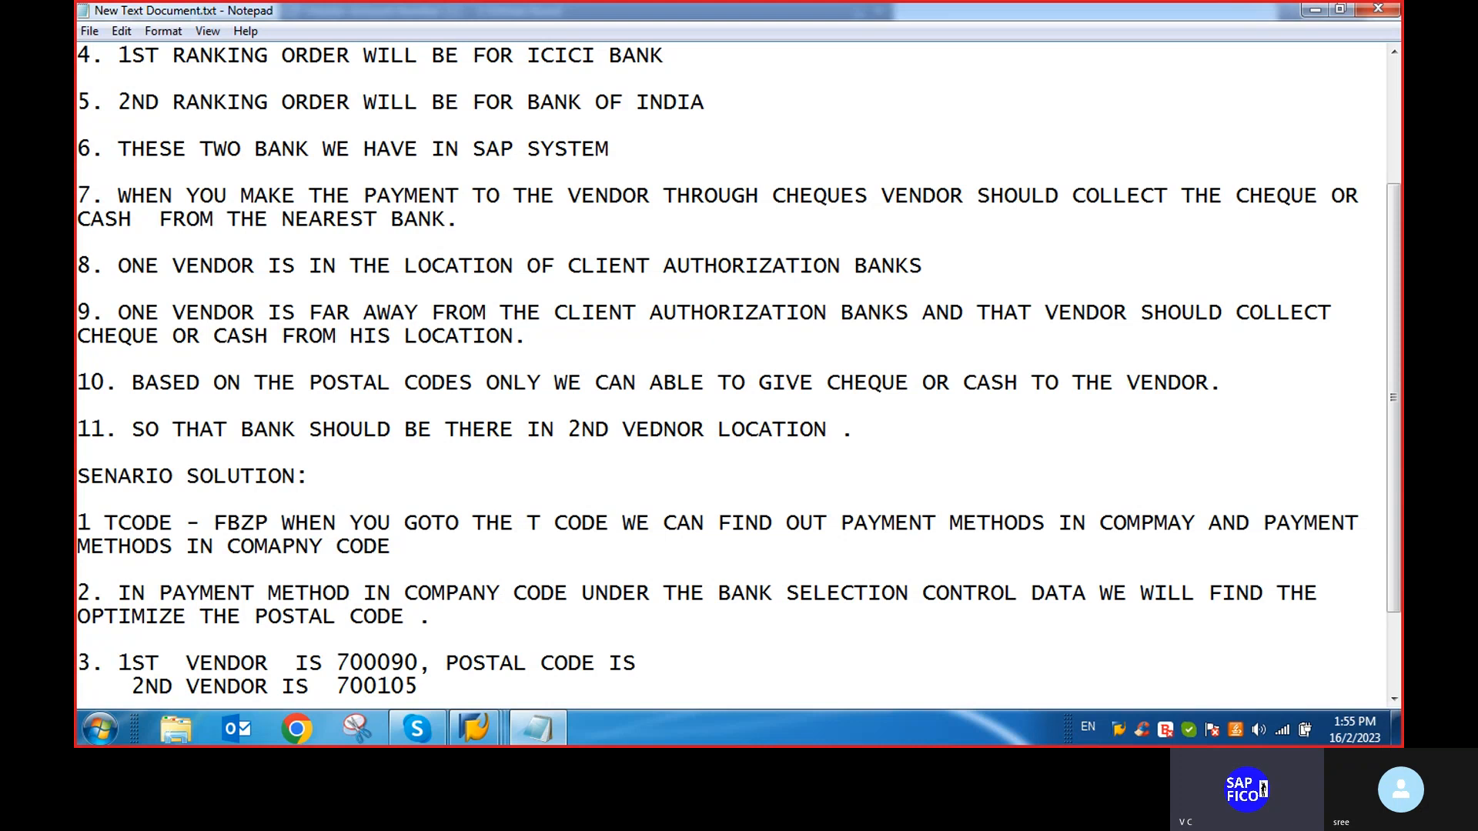
pyautogui.write(' 560045')
pyautogui.click(464, 688)
pyautogui.write(', POSTA')
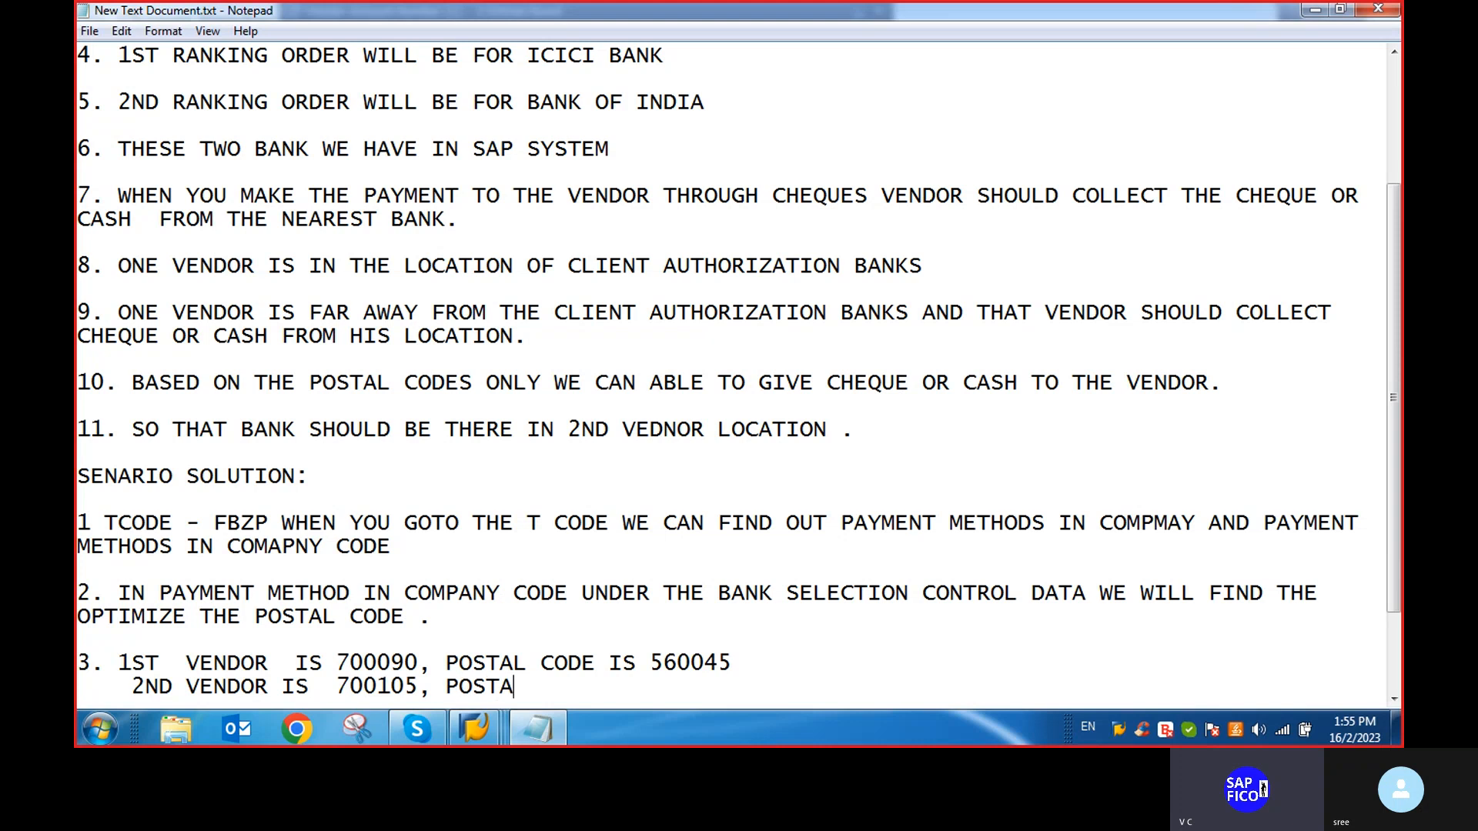
pyautogui.write('L CODE IS 5600')
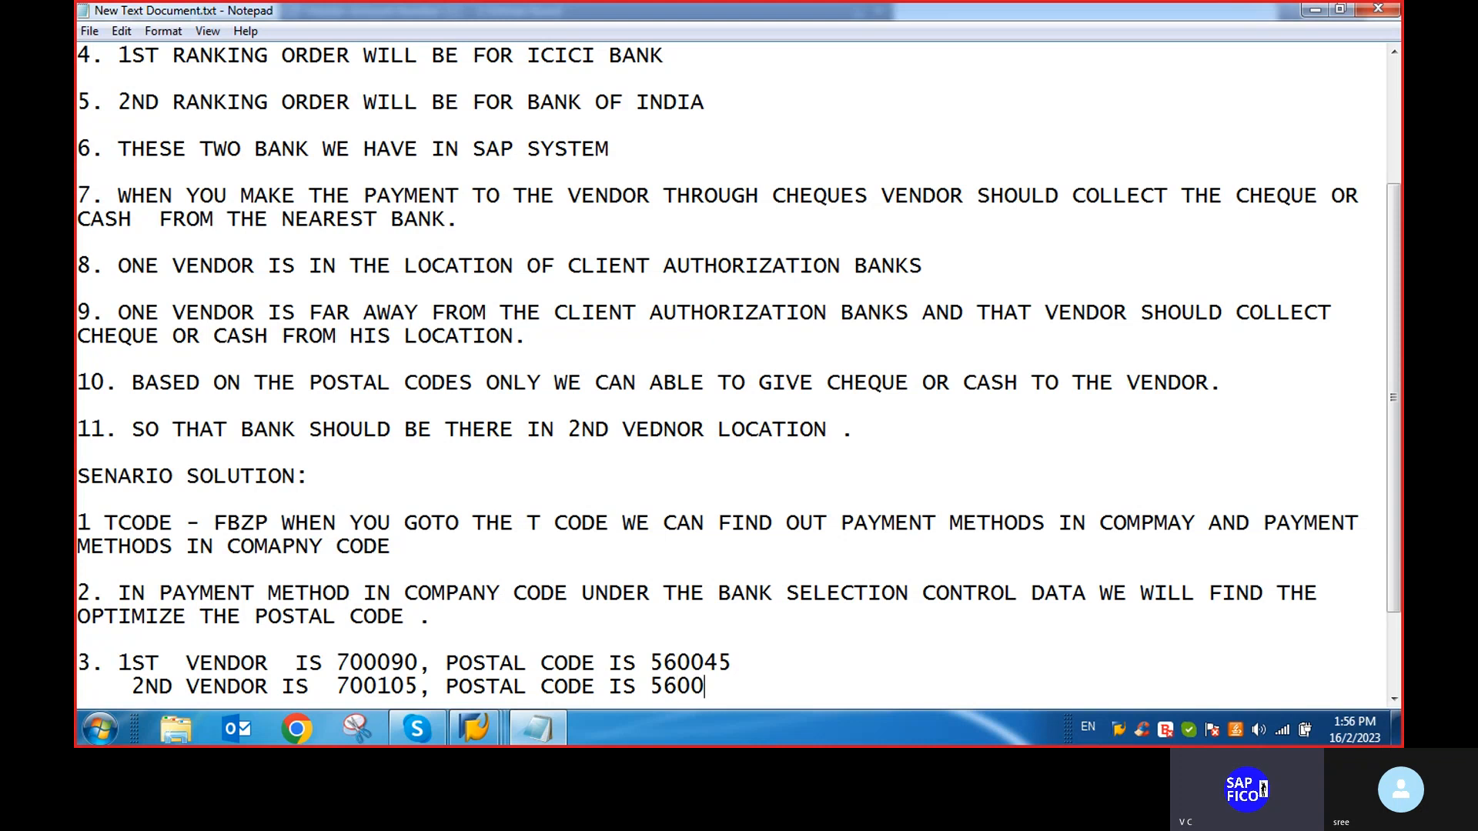
pyautogui.write('32')
# Switch to SAP and open the DMART vendor for change with the Address and company code Payment transactions views selected
pyautogui.moveTo(477, 727)
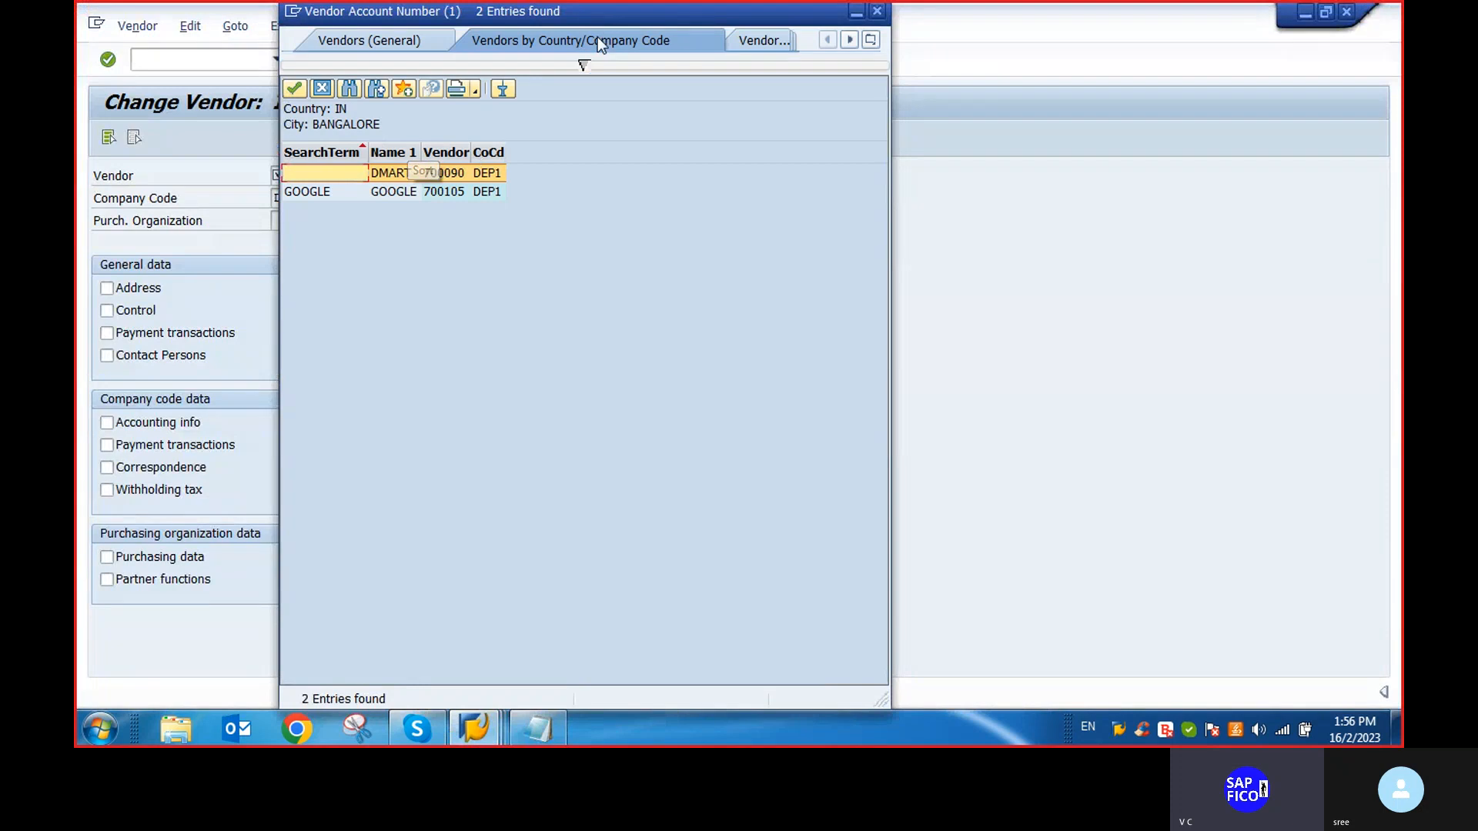
pyautogui.click(454, 191)
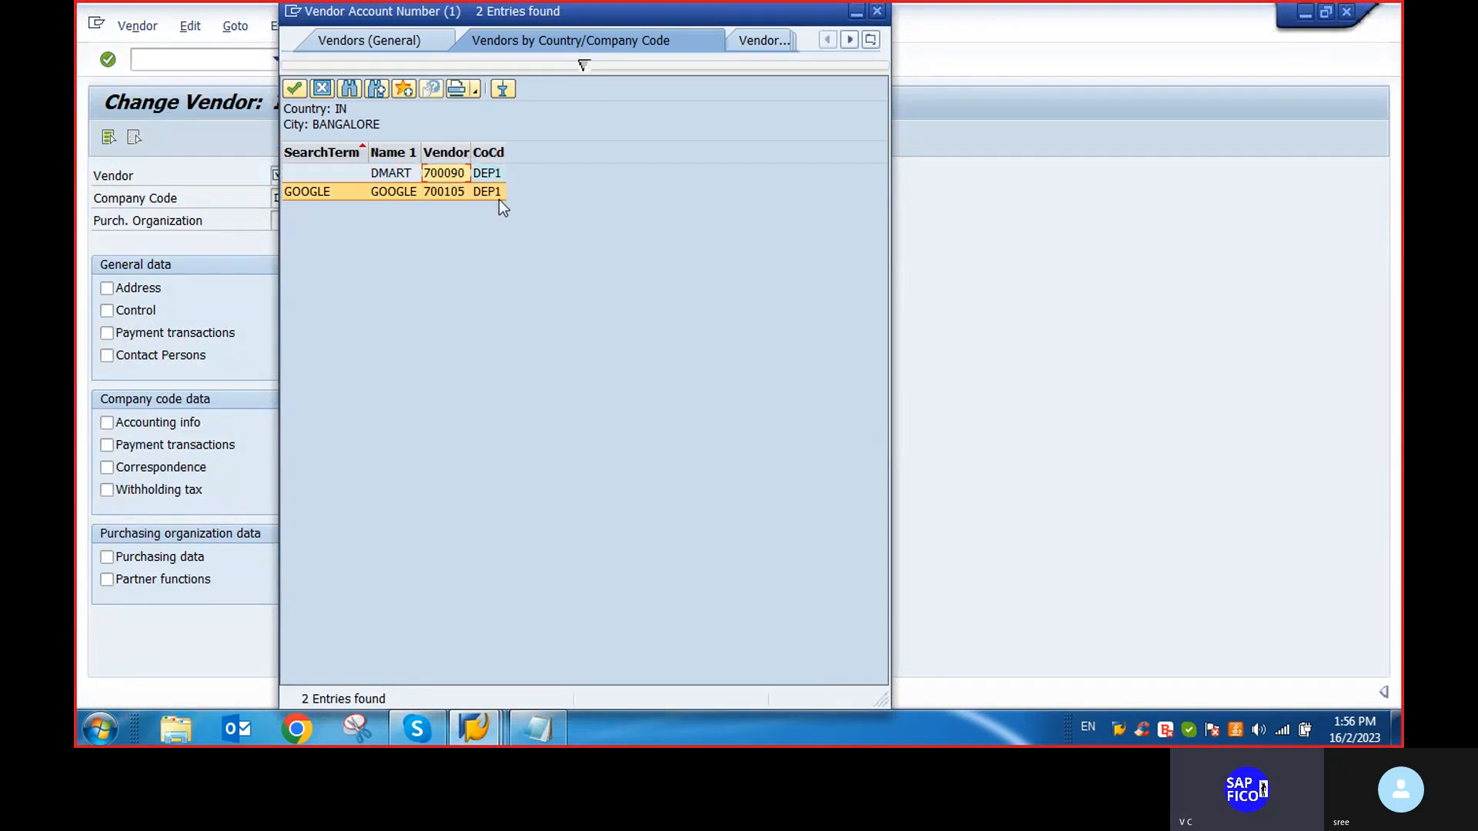
pyautogui.doubleClick(447, 173)
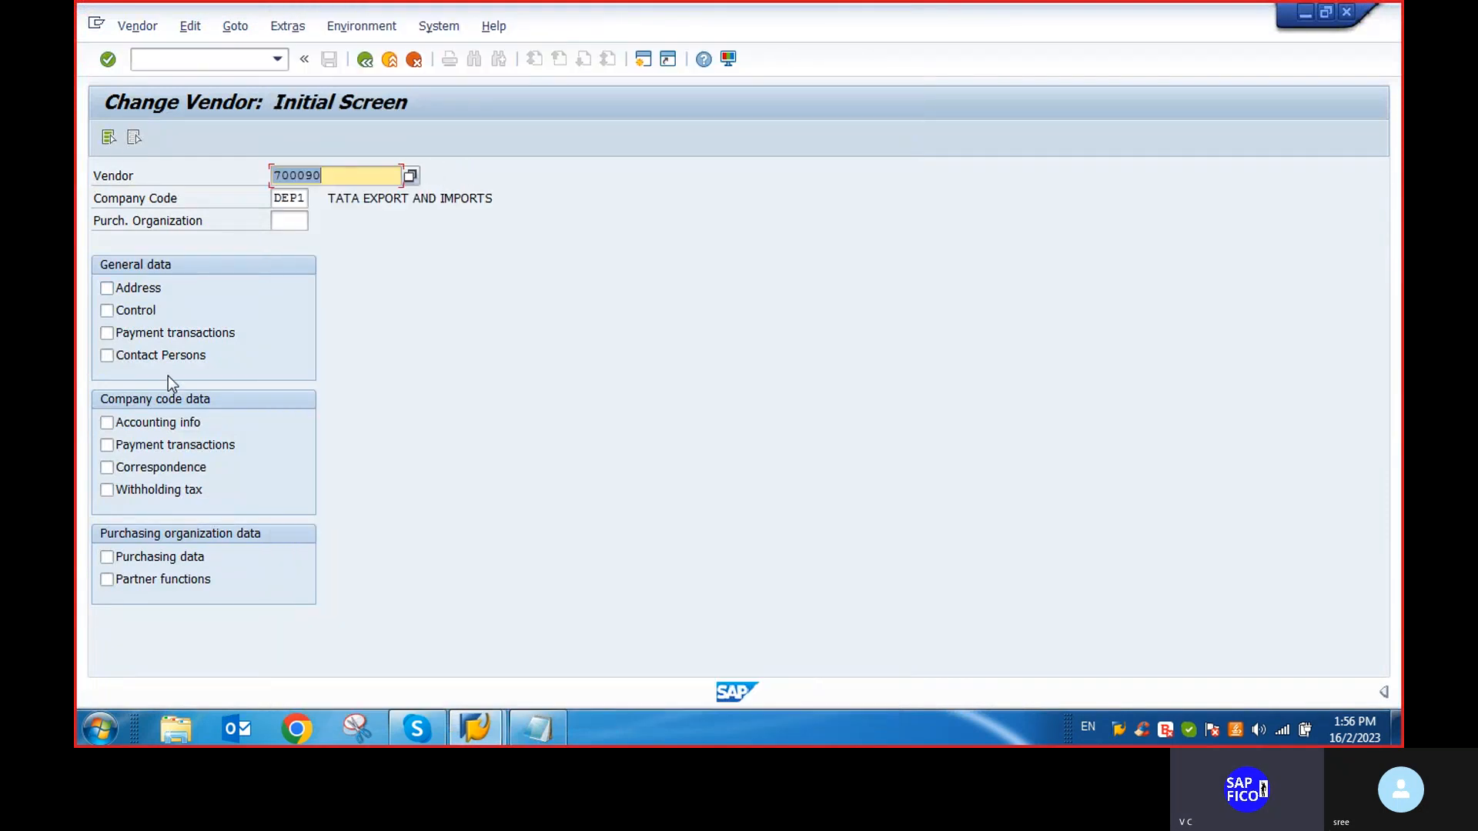
pyautogui.click(107, 445)
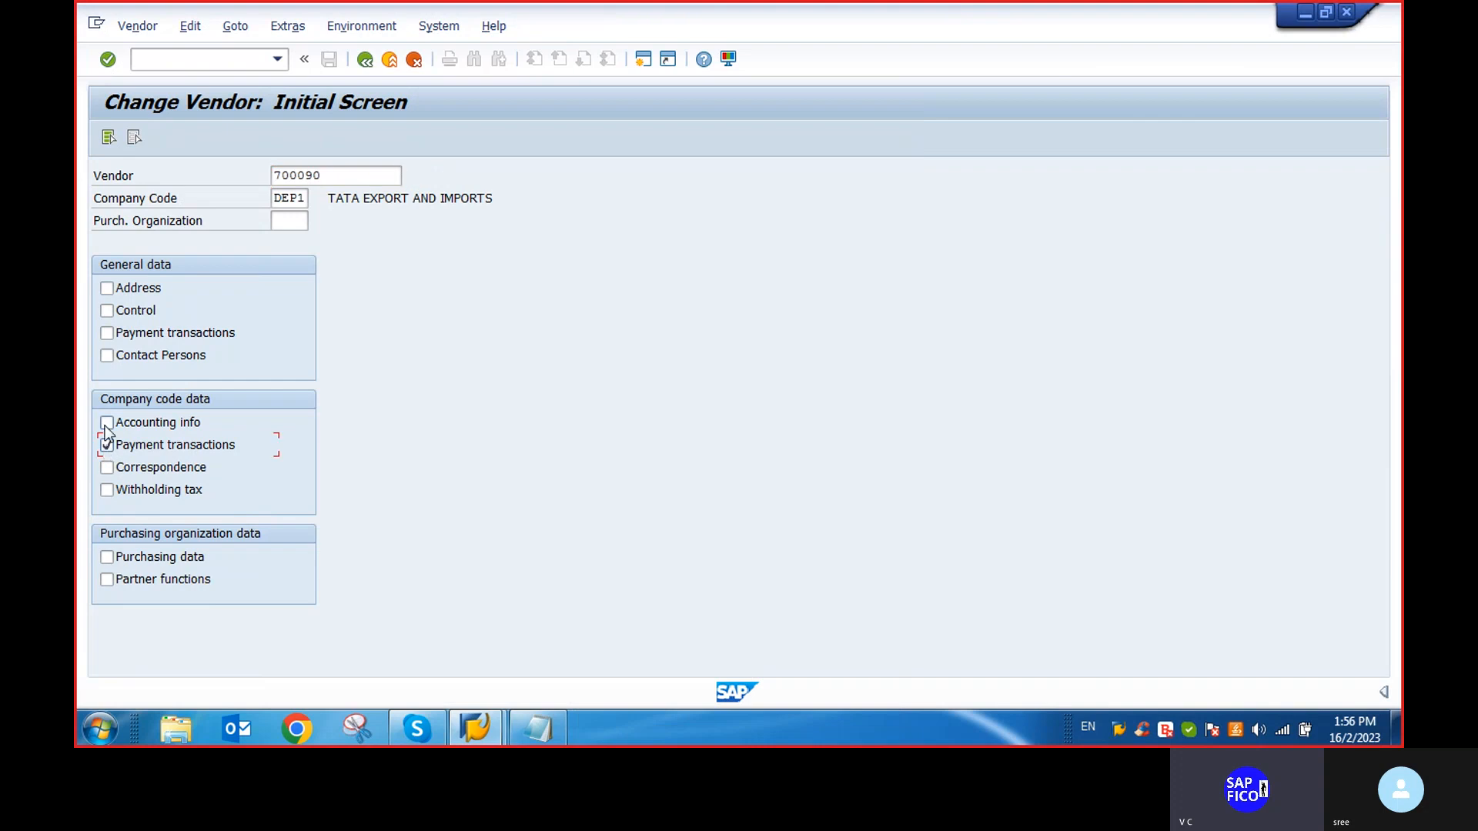
pyautogui.click(109, 289)
pyautogui.press('Return')
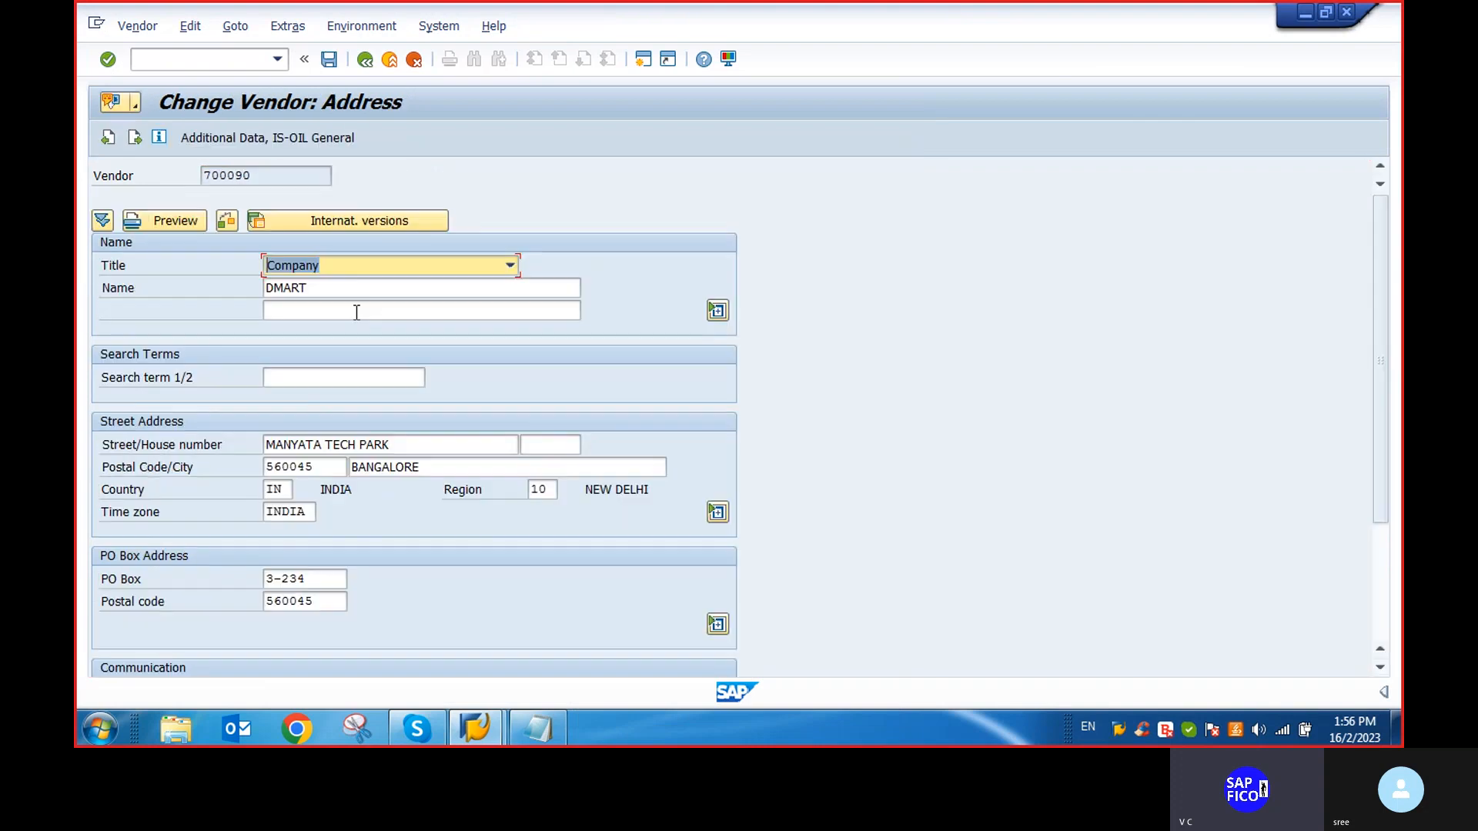
# Compare DMART's postal code with the notes and go on to the vendor's payment transactions data in SAP
pyautogui.scroll(-1, 298, 556)
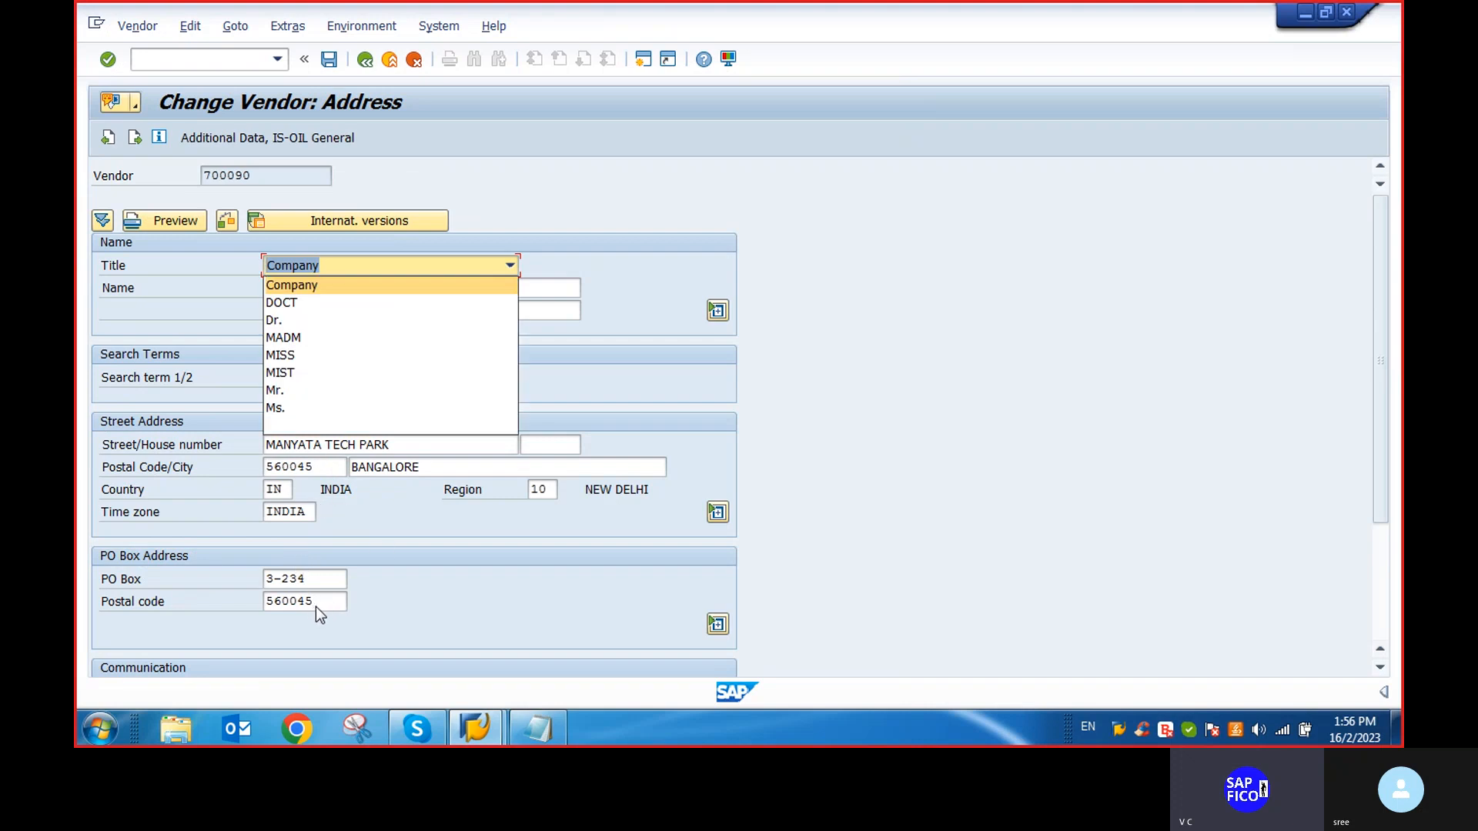
pyautogui.click(550, 738)
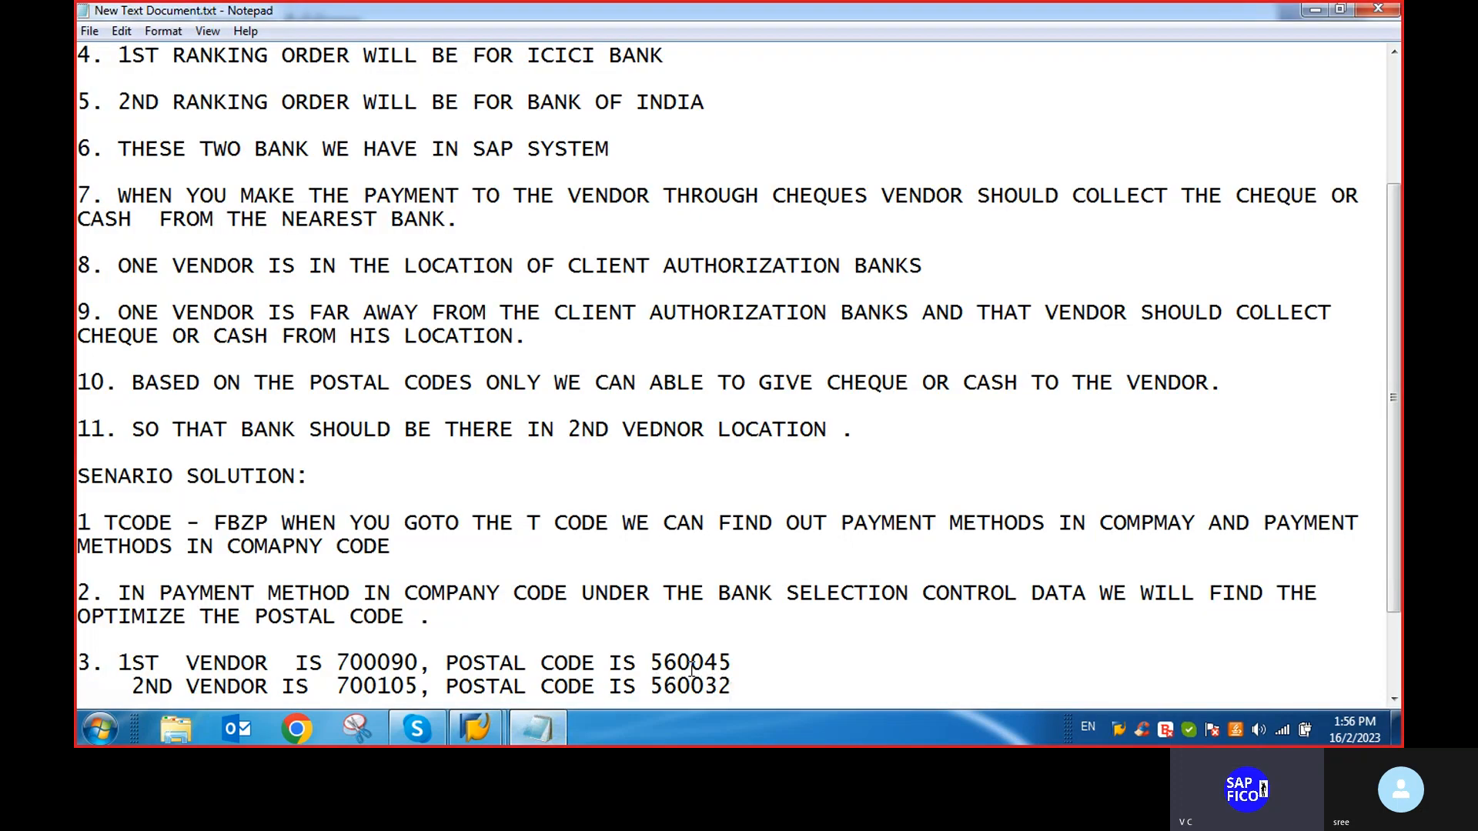
pyautogui.moveTo(479, 738)
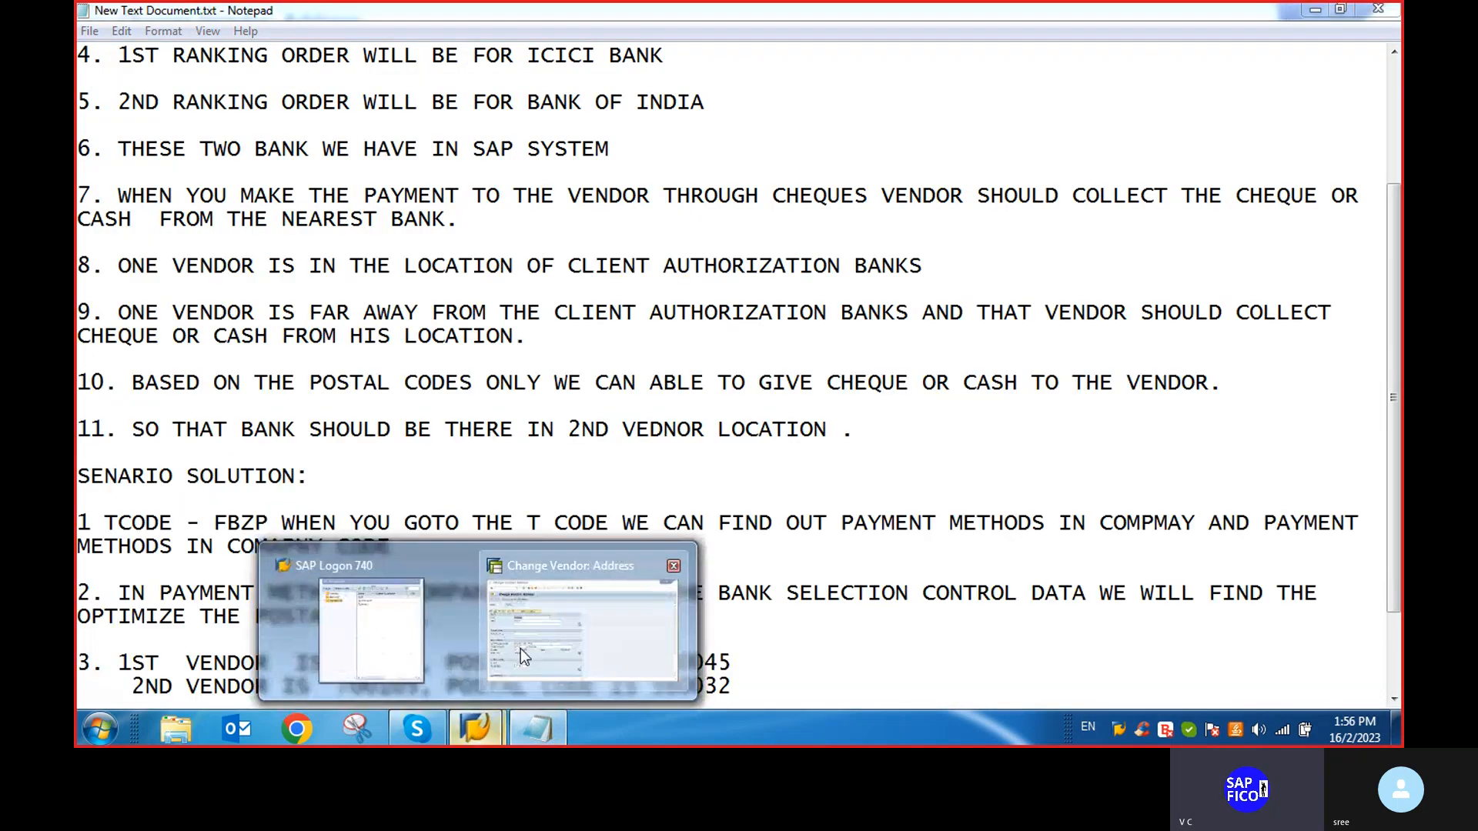
pyautogui.click(521, 648)
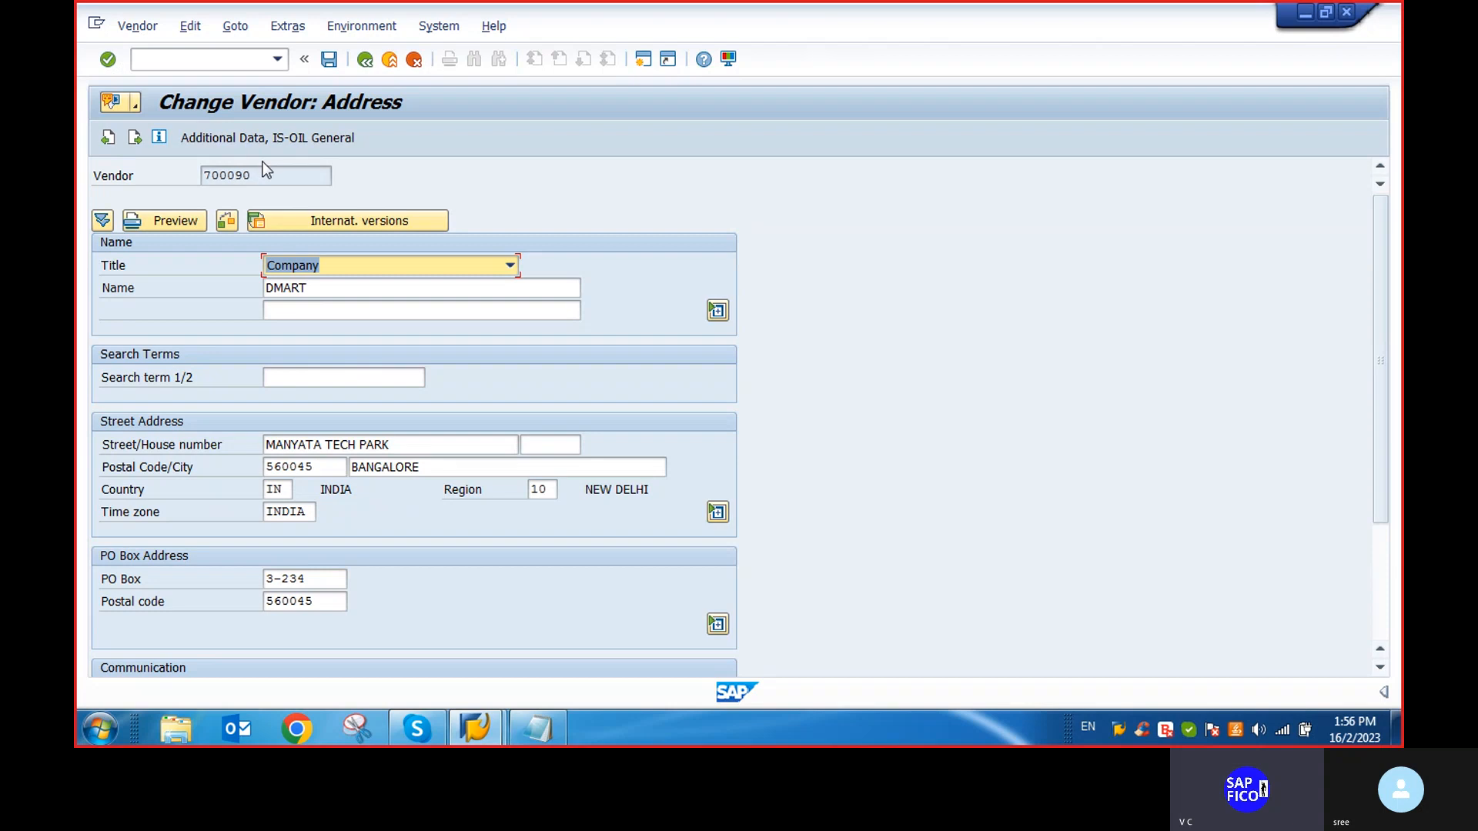
pyautogui.press('Return')
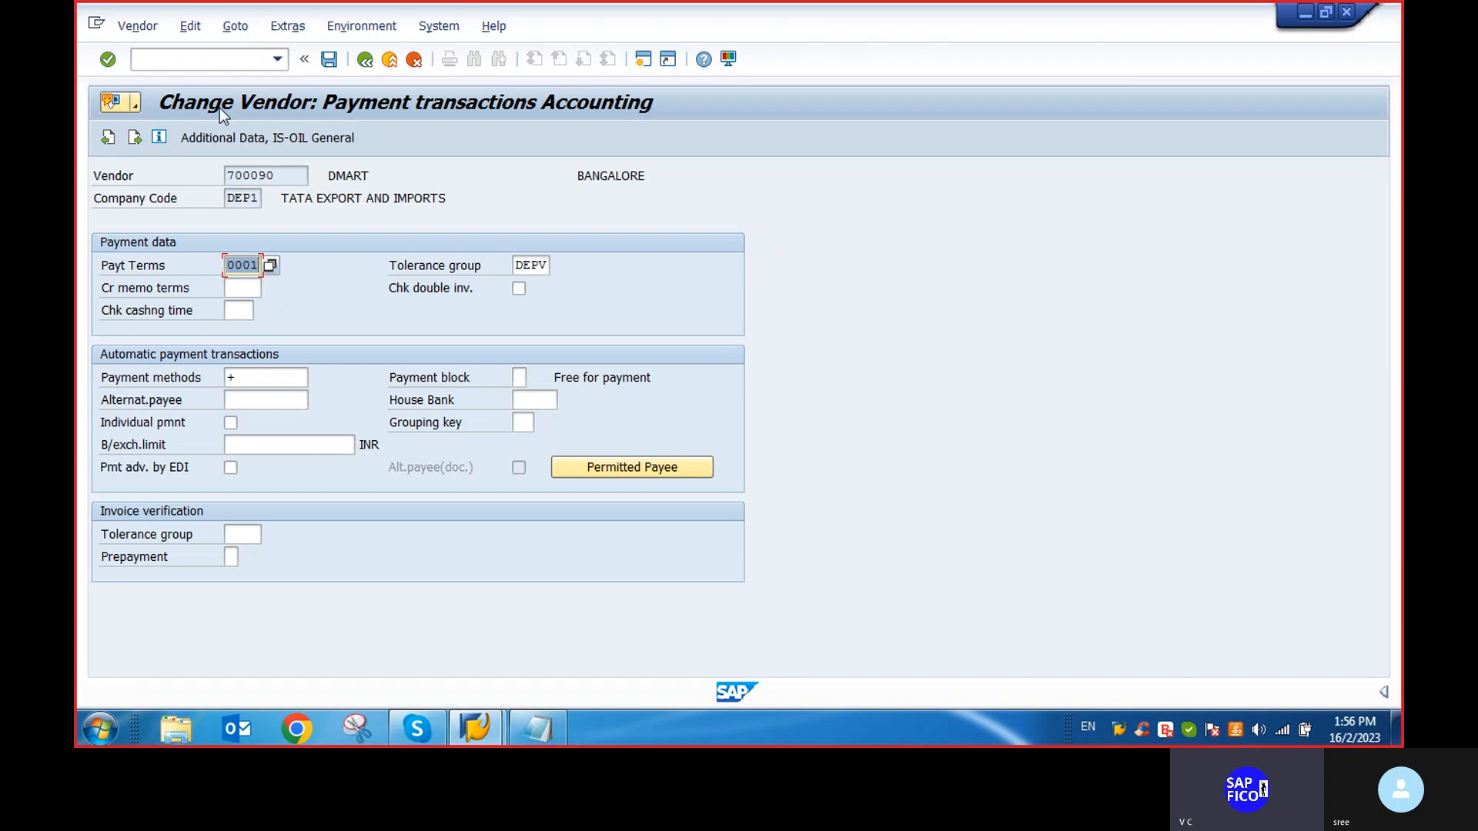
# Return to vendor selection, pick the GOOGLE vendor of company code DEP1, and review its address and payment transactions data
pyautogui.click(366, 60)
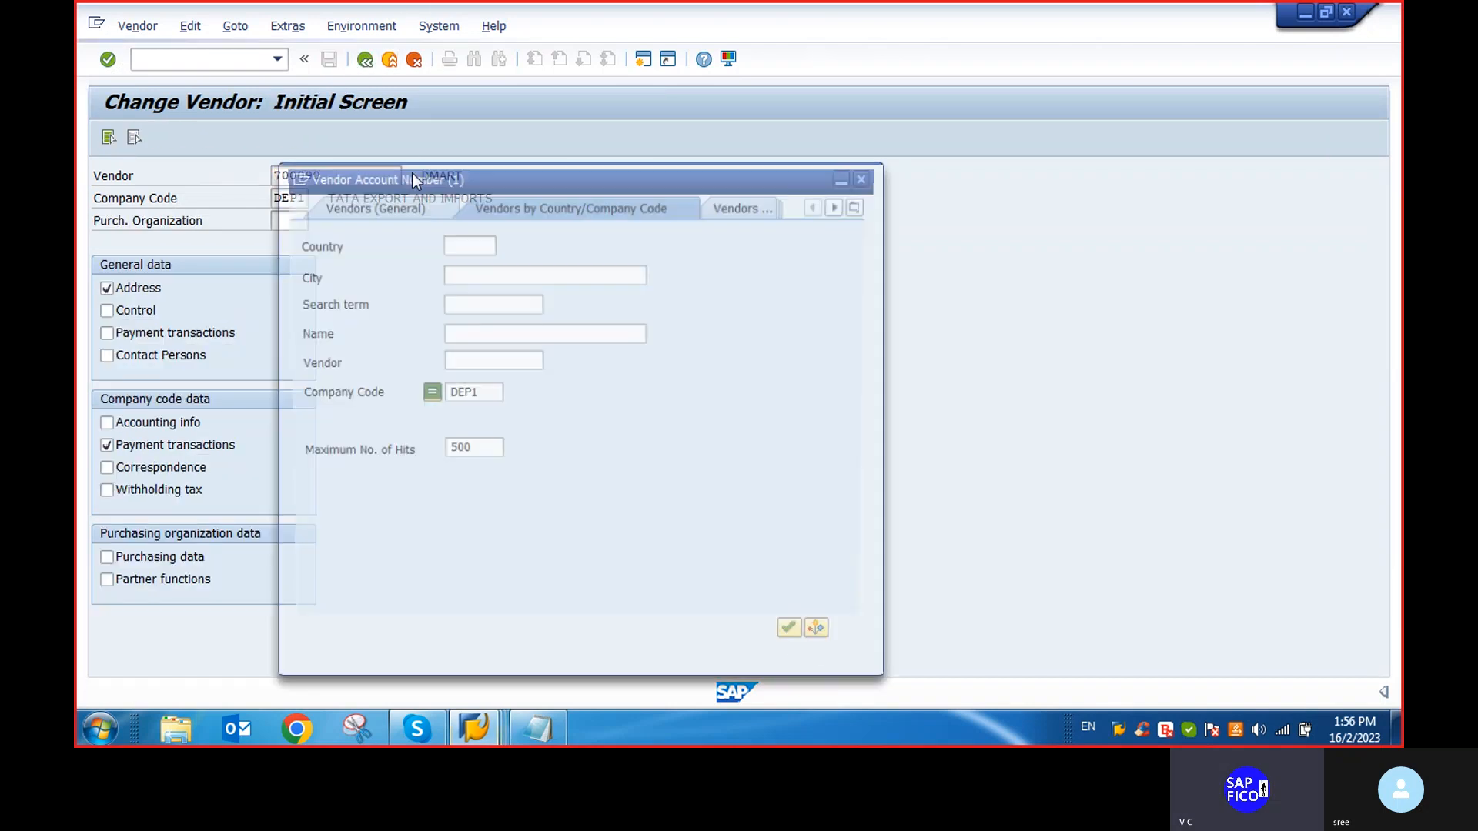
pyautogui.click(801, 644)
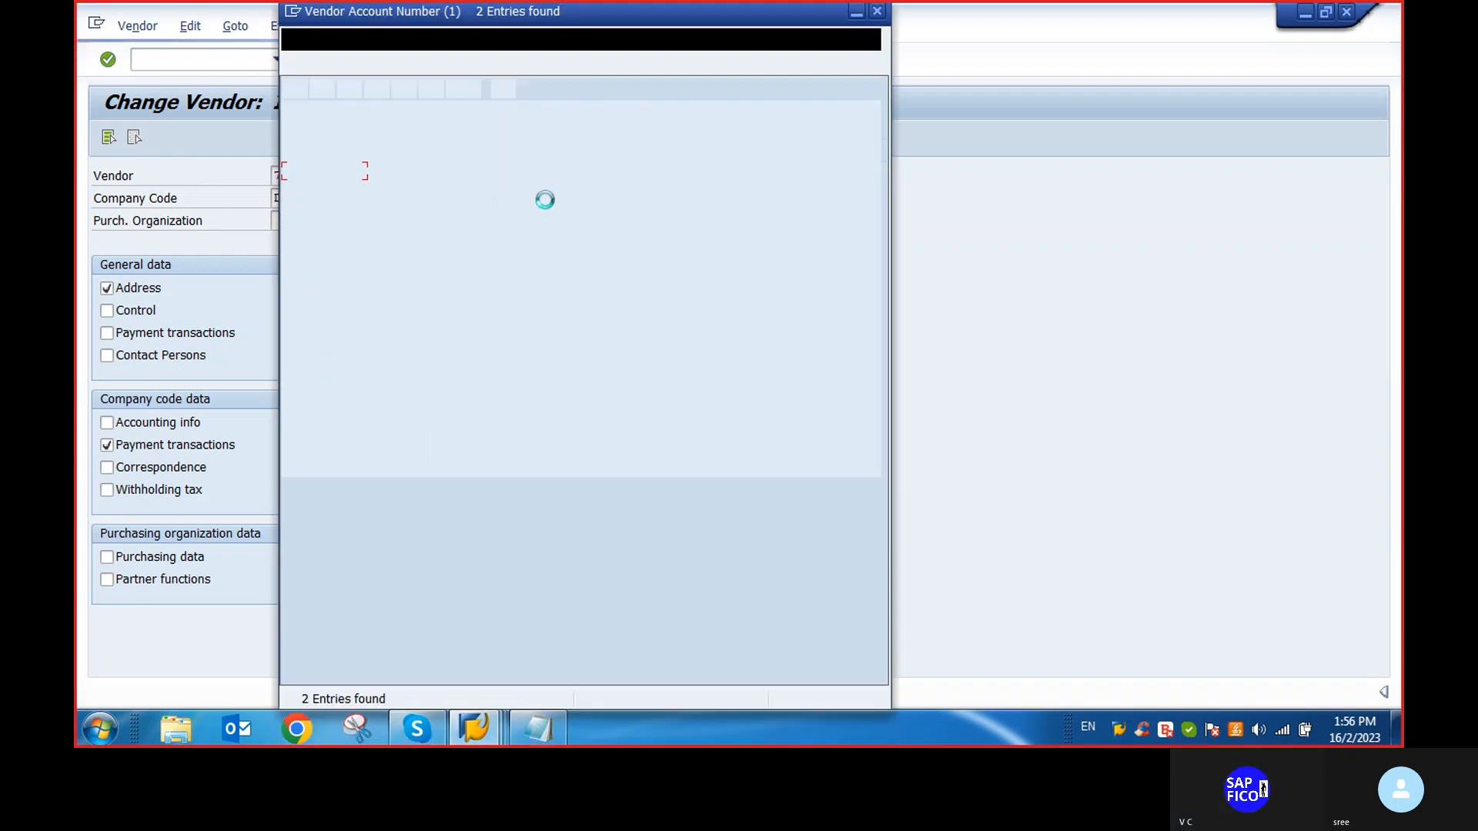
pyautogui.doubleClick(454, 188)
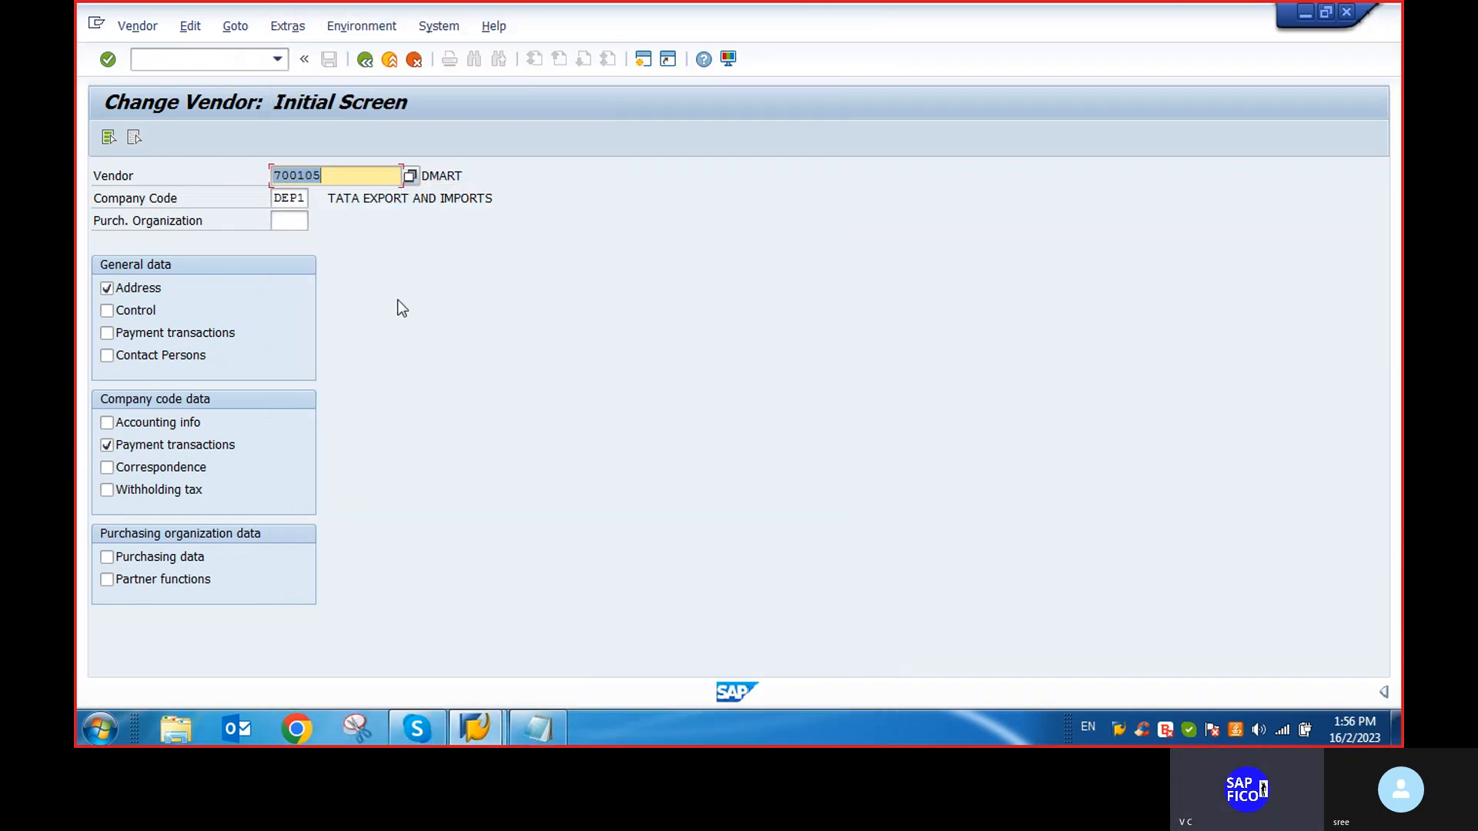
pyautogui.press('Return')
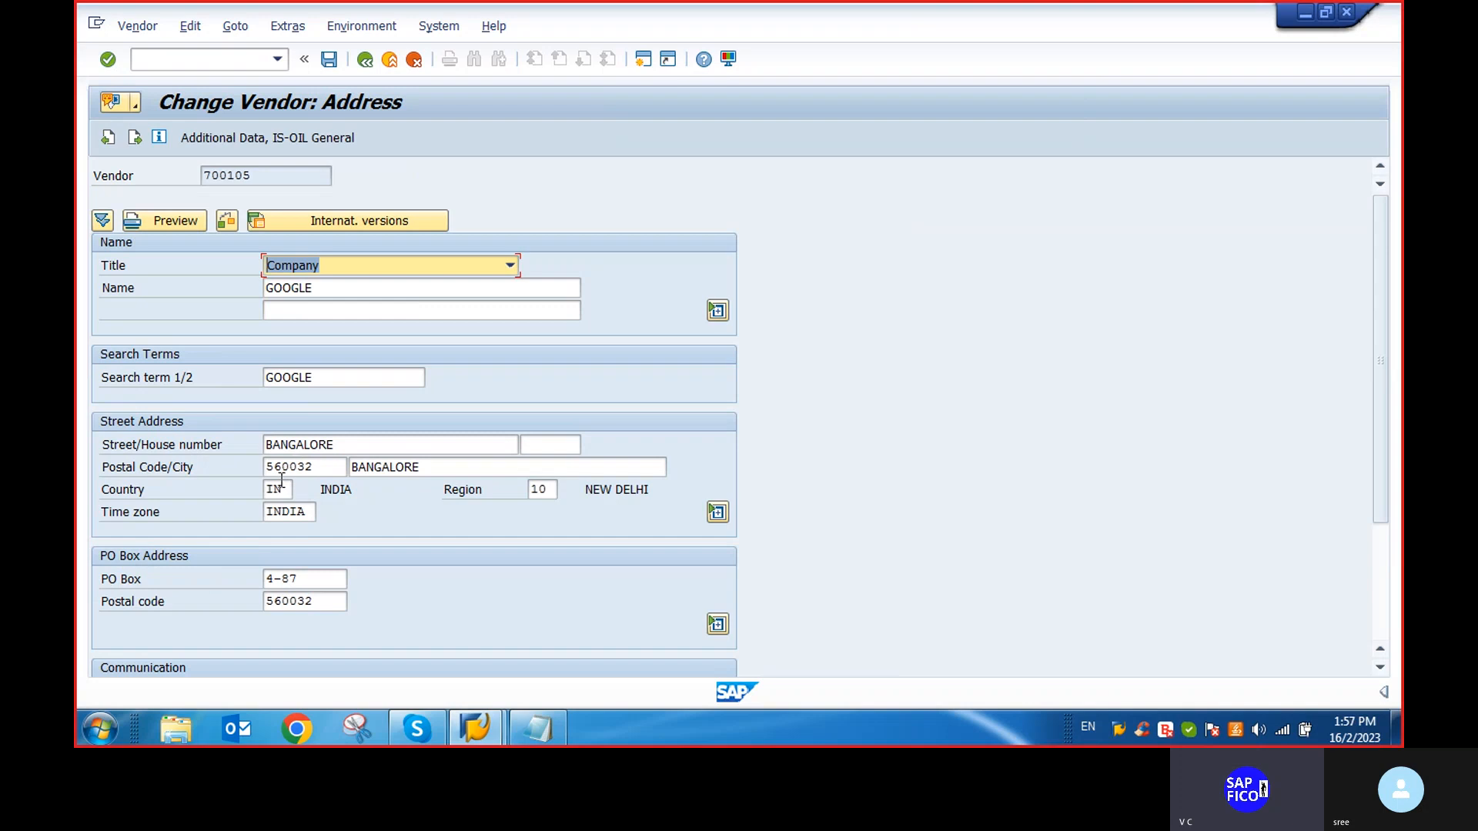
pyautogui.press('Return')
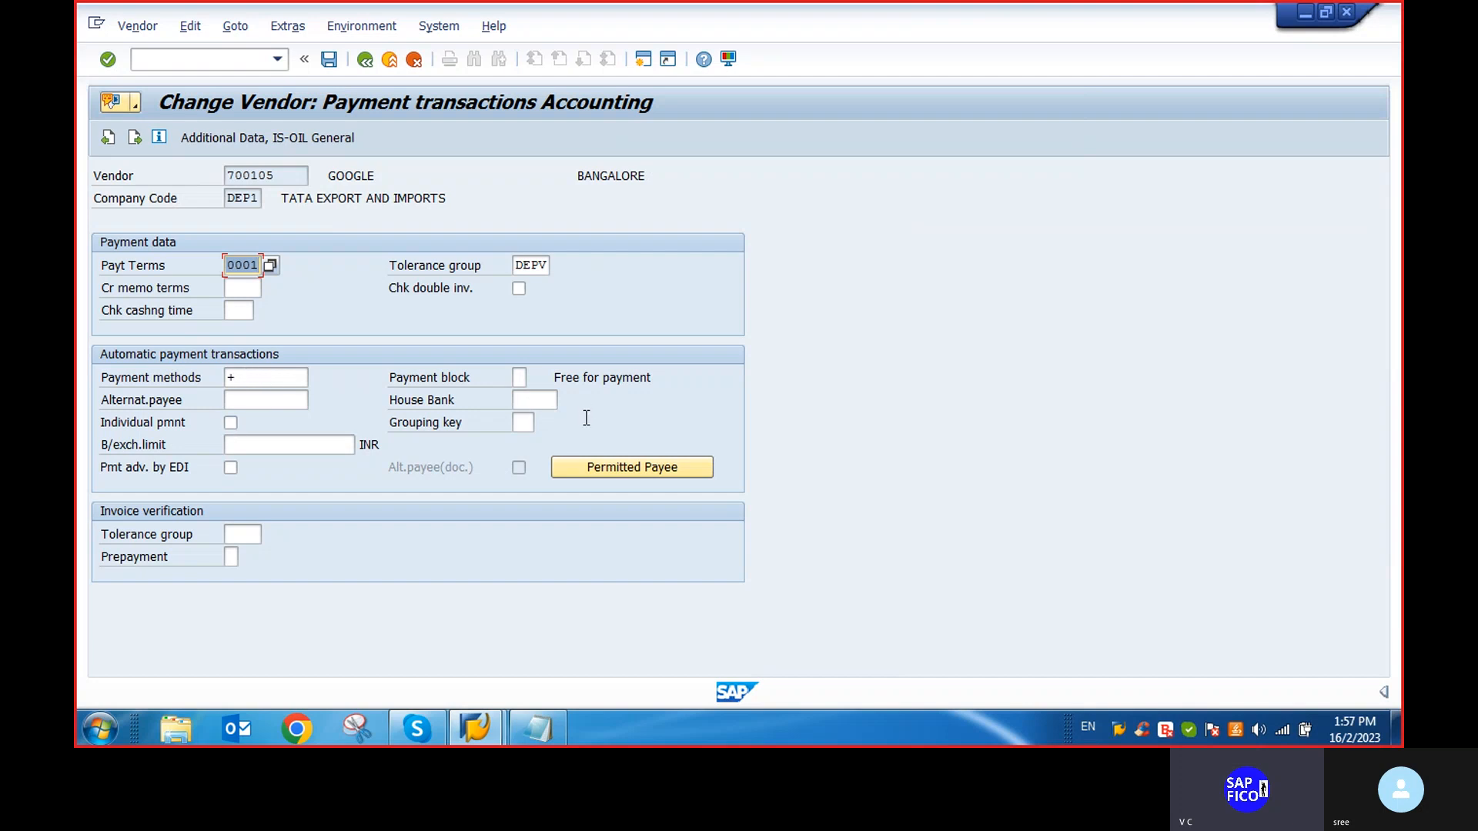
# Start a vendor invoice with transaction FB60 and choose DMART as the vendor from the company code DEP1 search
pyautogui.click(364, 60)
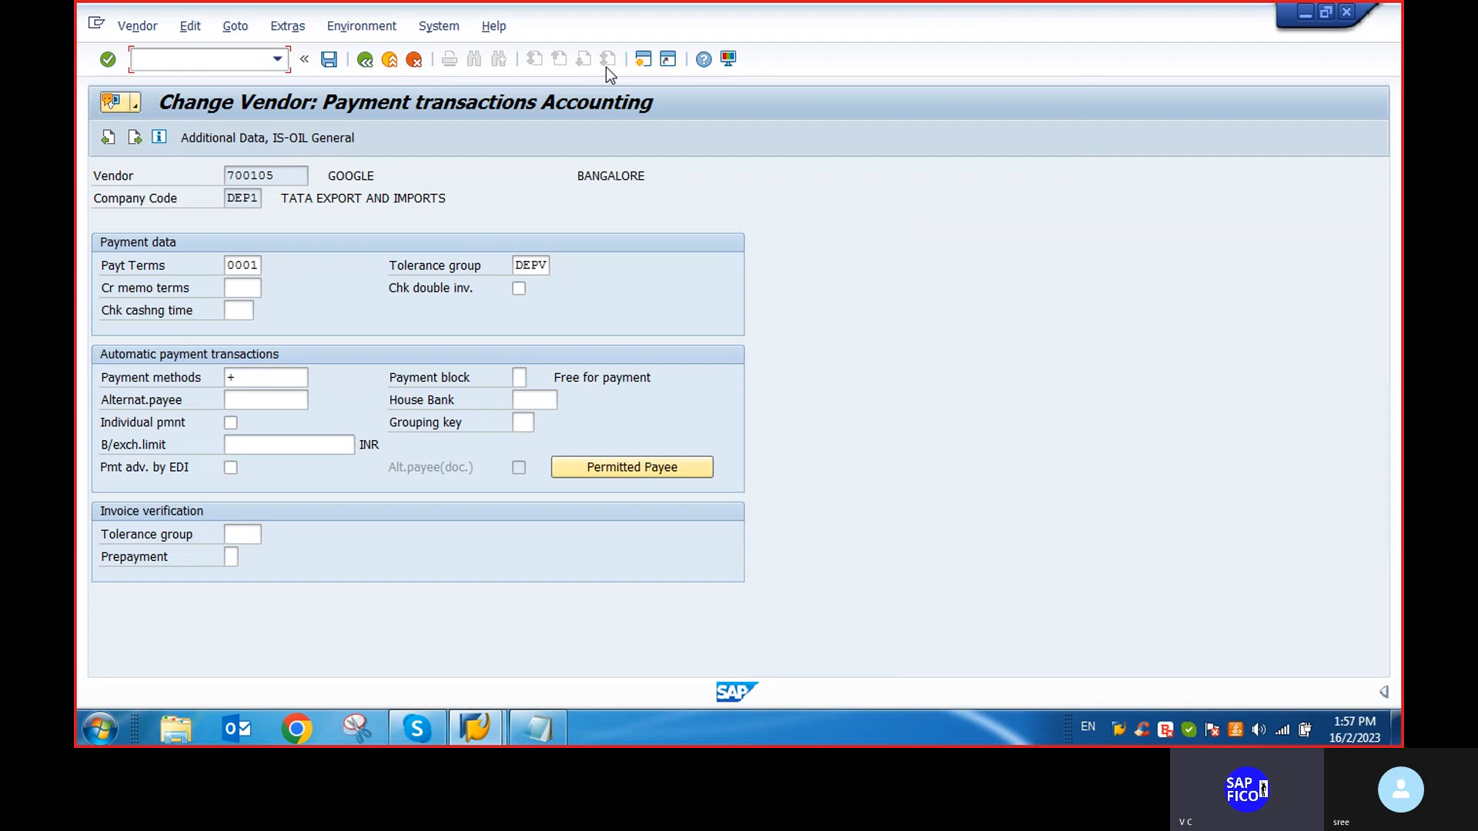
pyautogui.write('/nfb60')
pyautogui.press('Return')
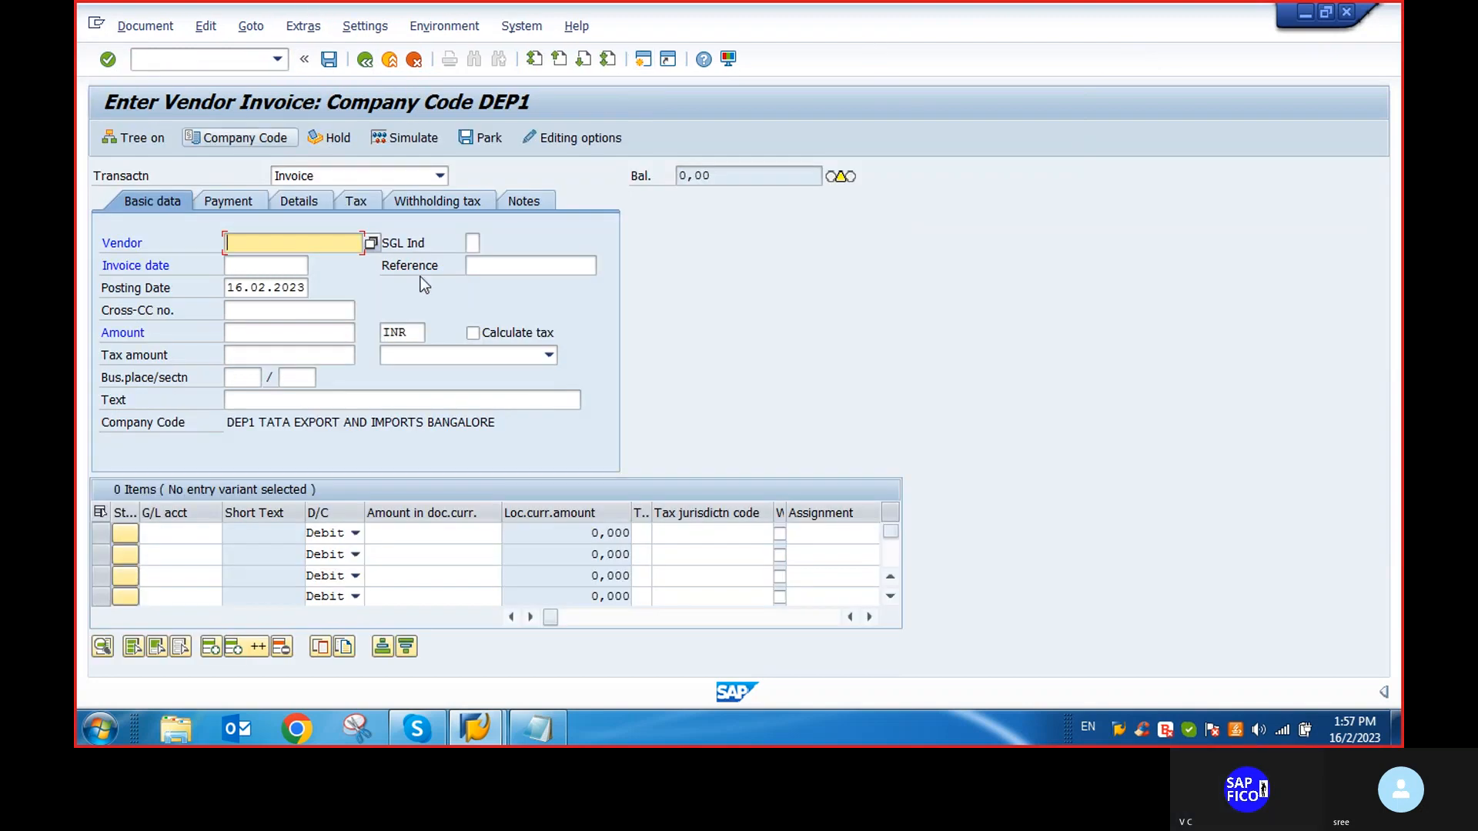
pyautogui.click(371, 243)
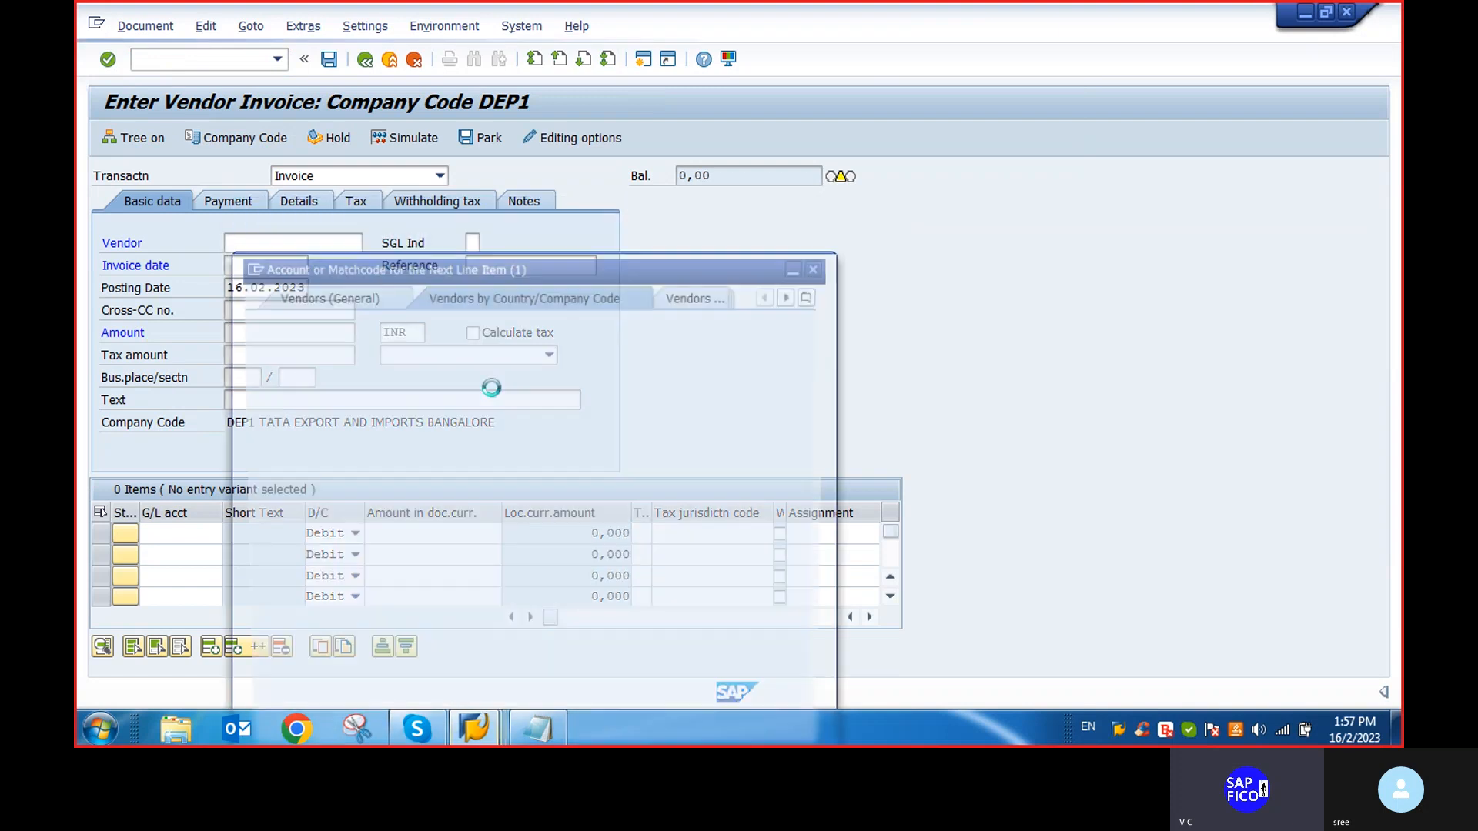
pyautogui.click(753, 677)
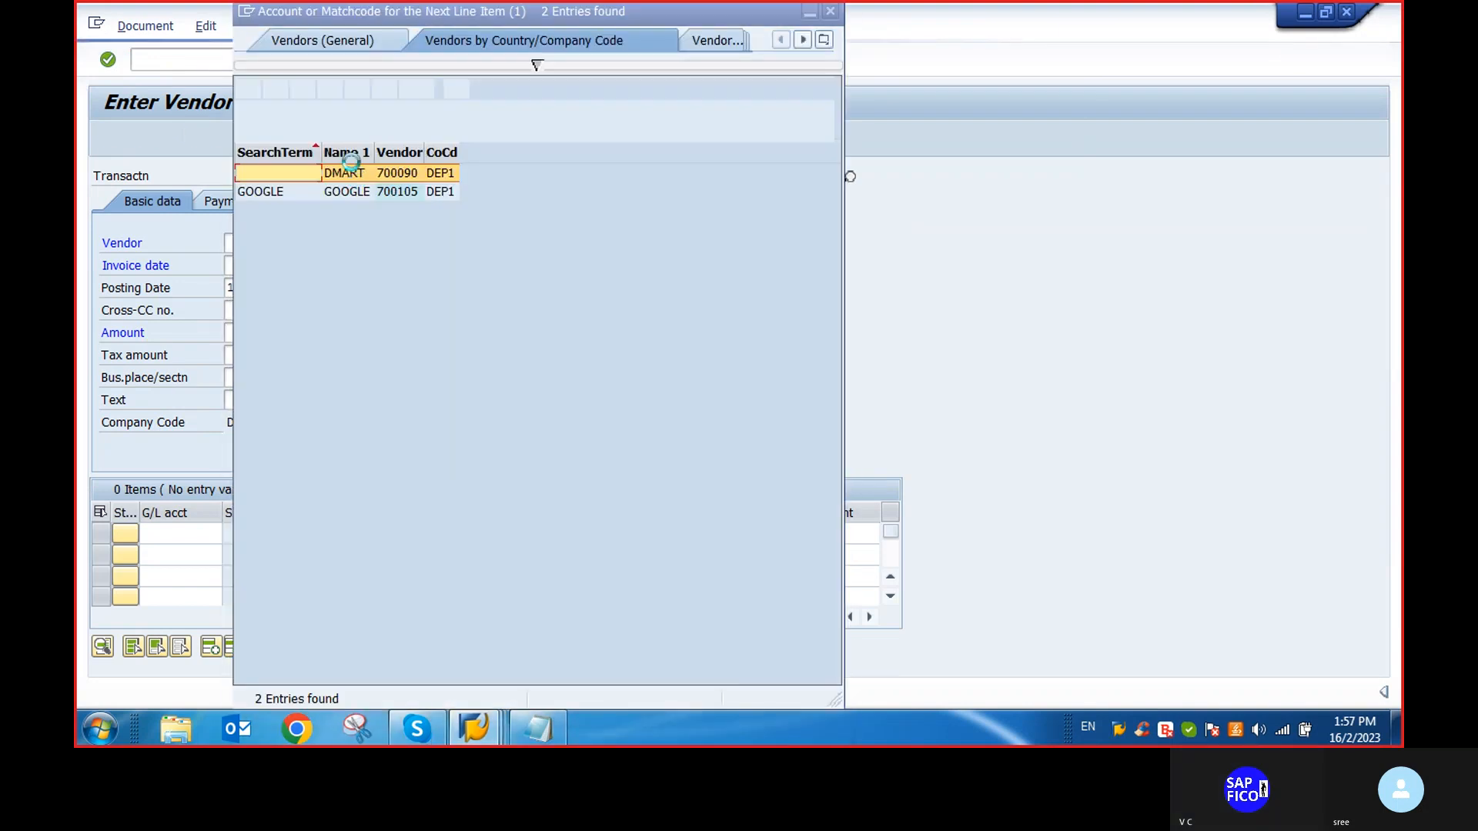
pyautogui.doubleClick(372, 179)
# Set the invoice date to 16.02.2023 and the reference to 1
pyautogui.click(254, 264)
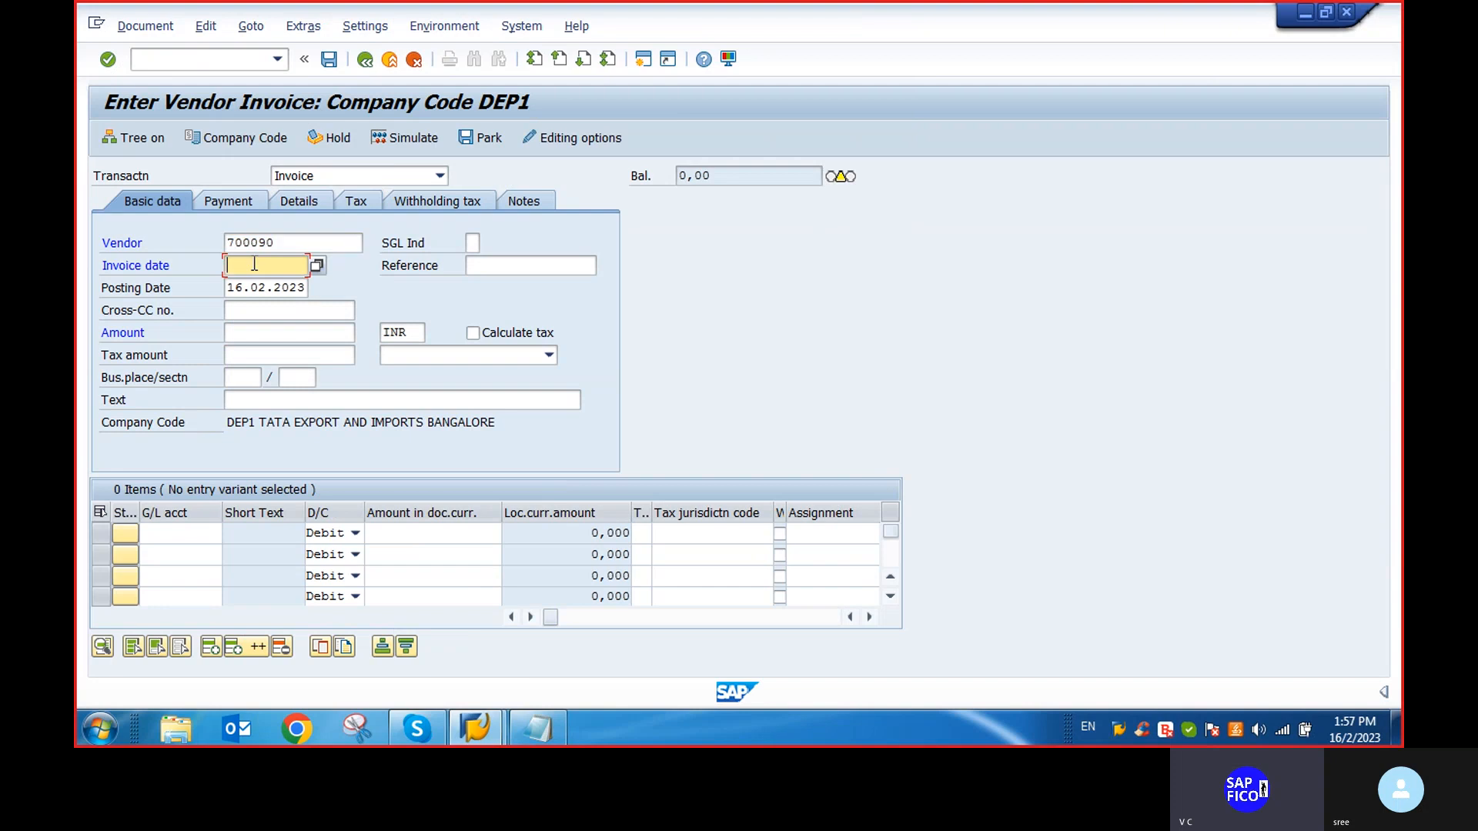
pyautogui.press('BackSpace')
pyautogui.click(275, 284)
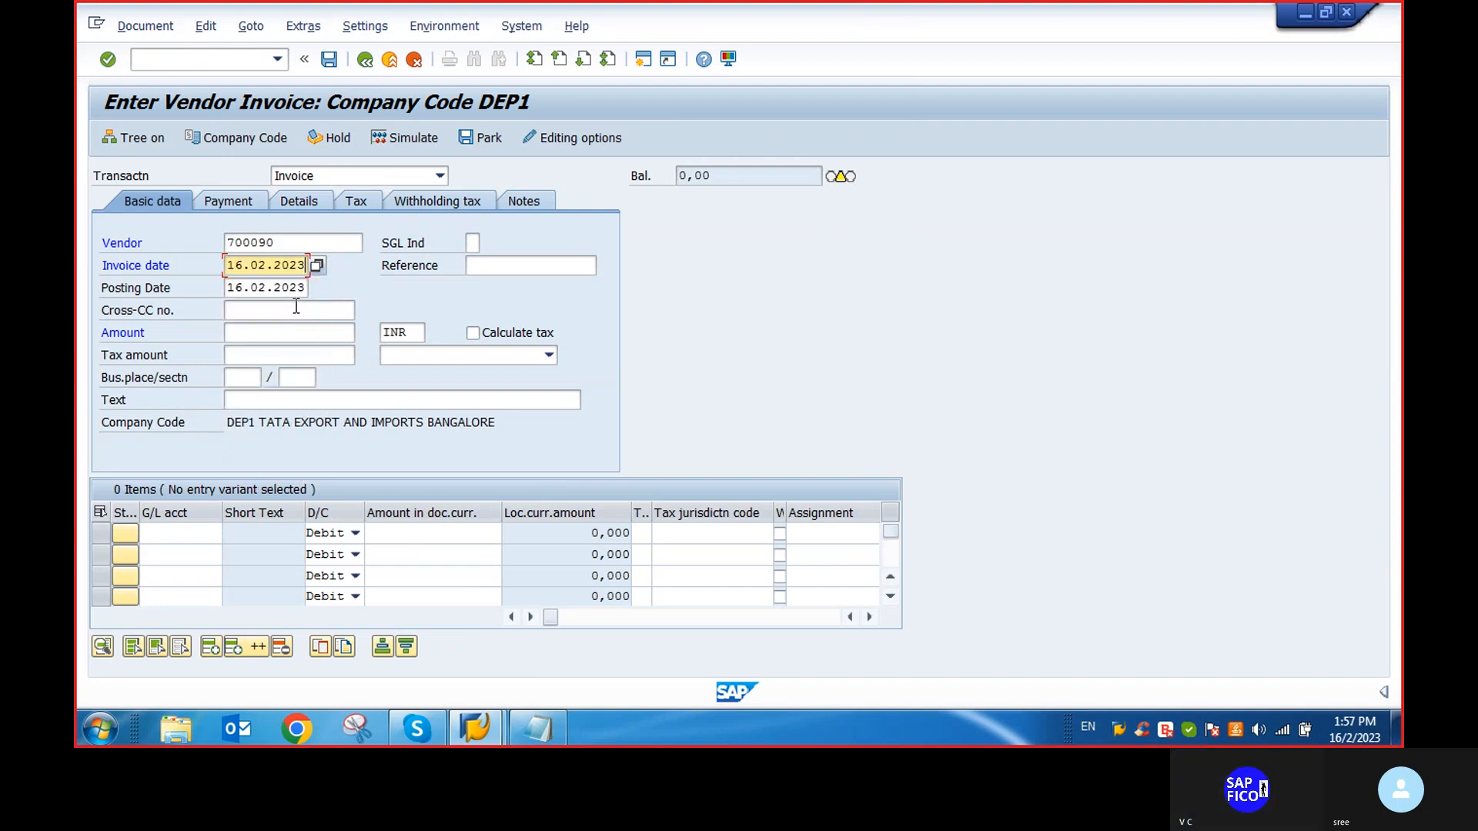
pyautogui.click(537, 268)
pyautogui.write('1')
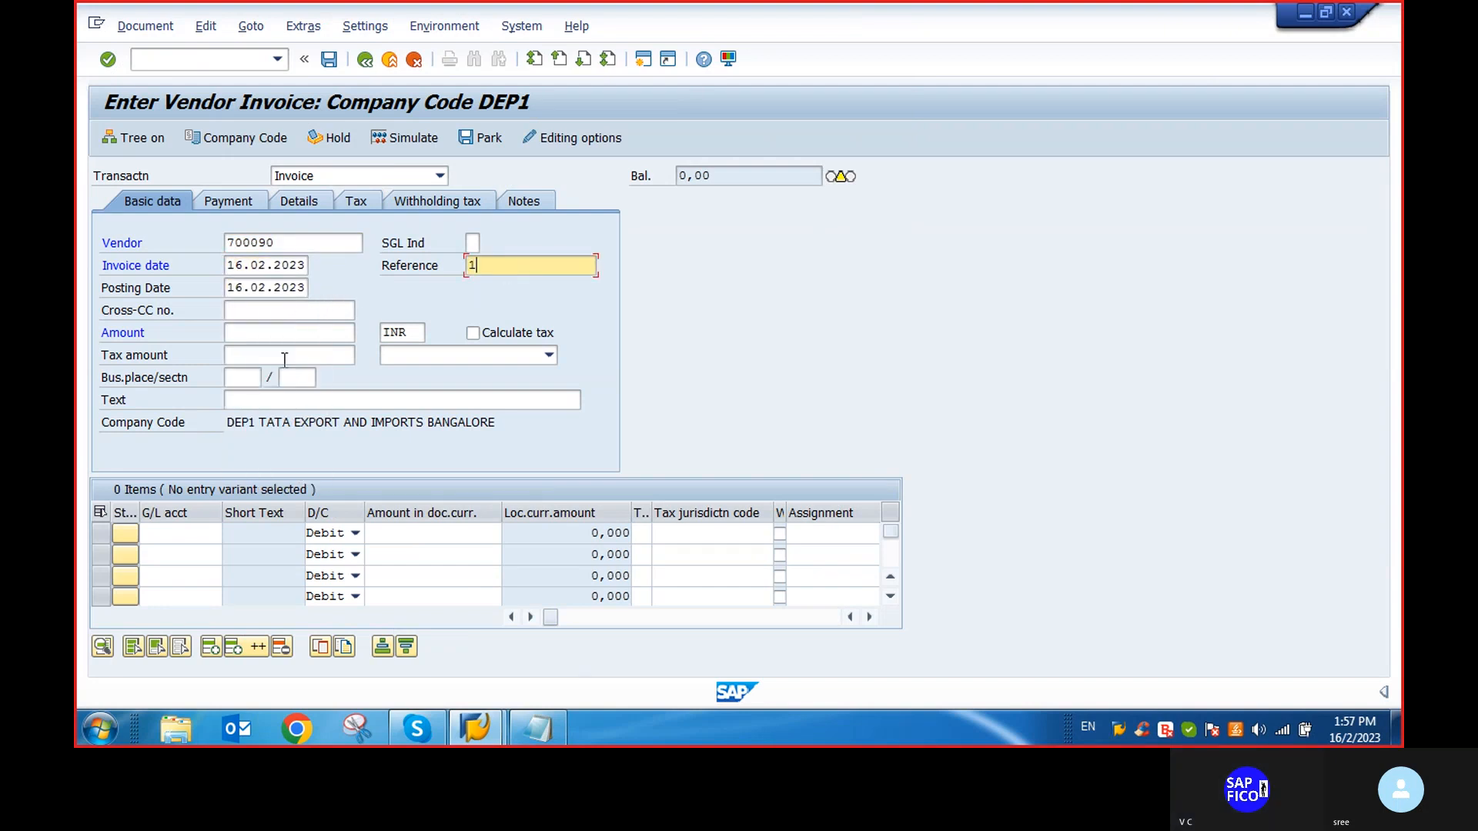
# Set the invoice amount to 100000 INR and the text to INV
pyautogui.click(254, 334)
pyautogui.write('1')
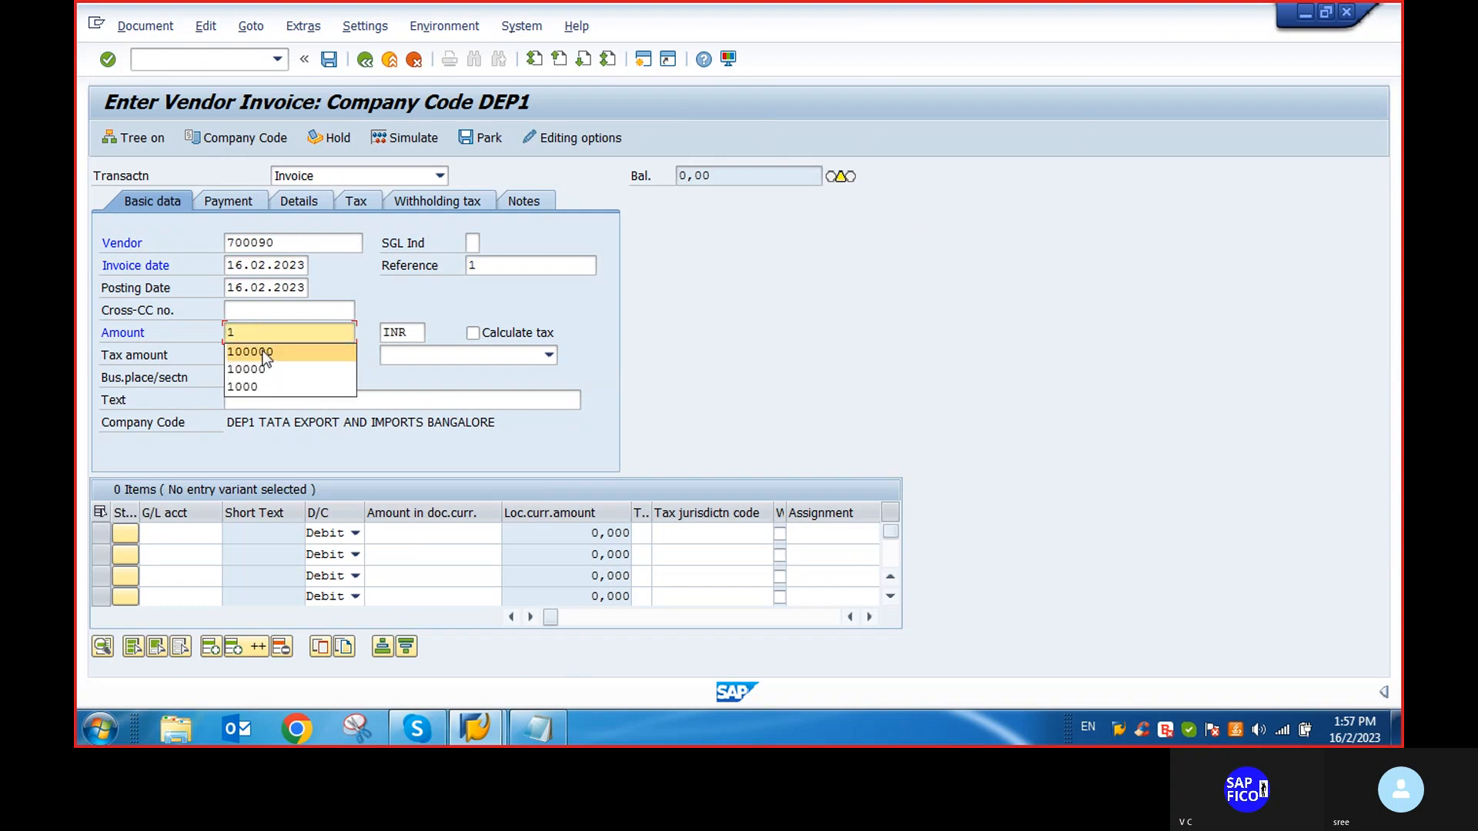
pyautogui.click(268, 350)
pyautogui.click(265, 401)
pyautogui.write('IN')
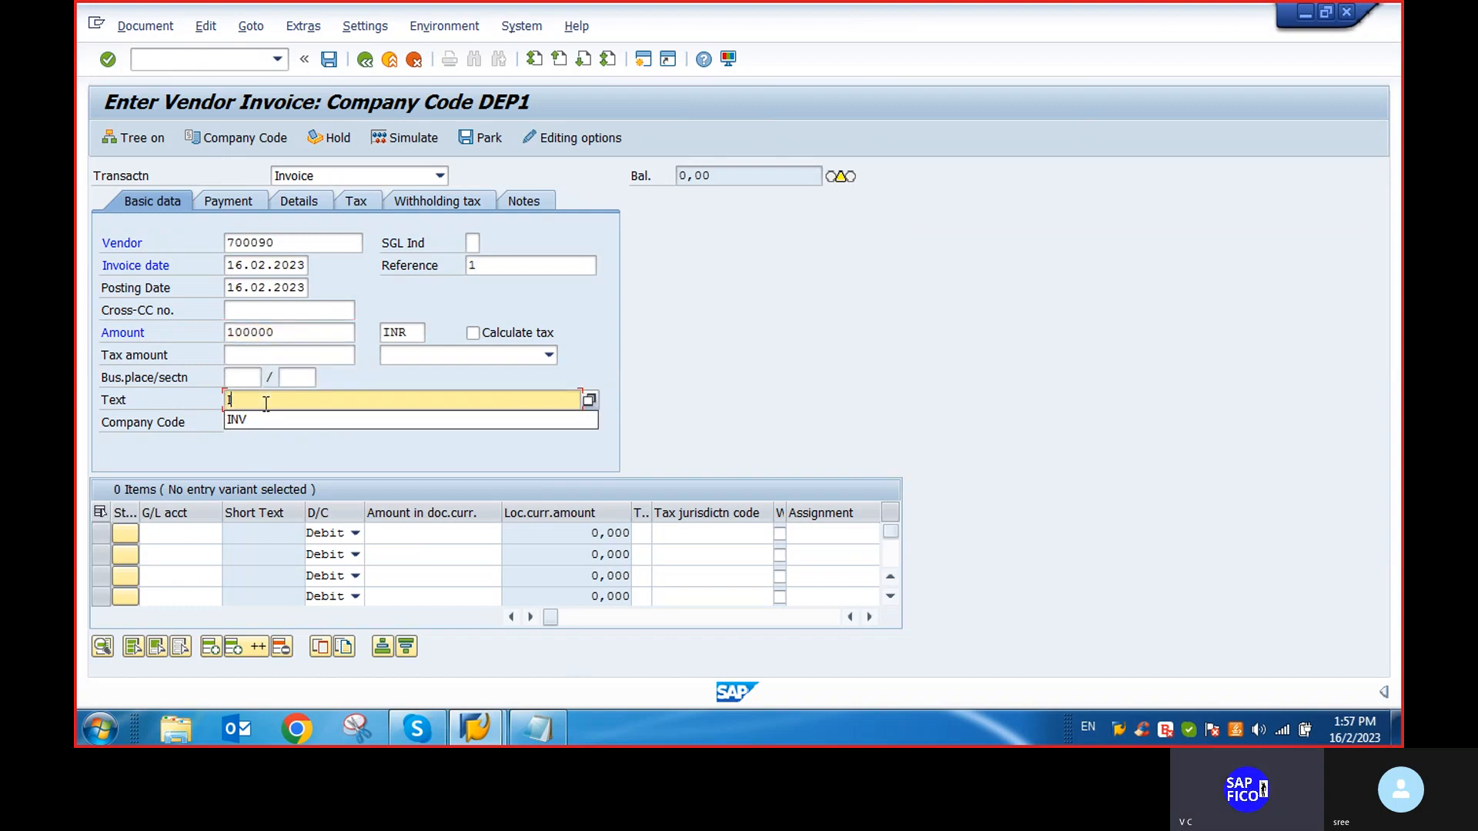
pyautogui.click(253, 419)
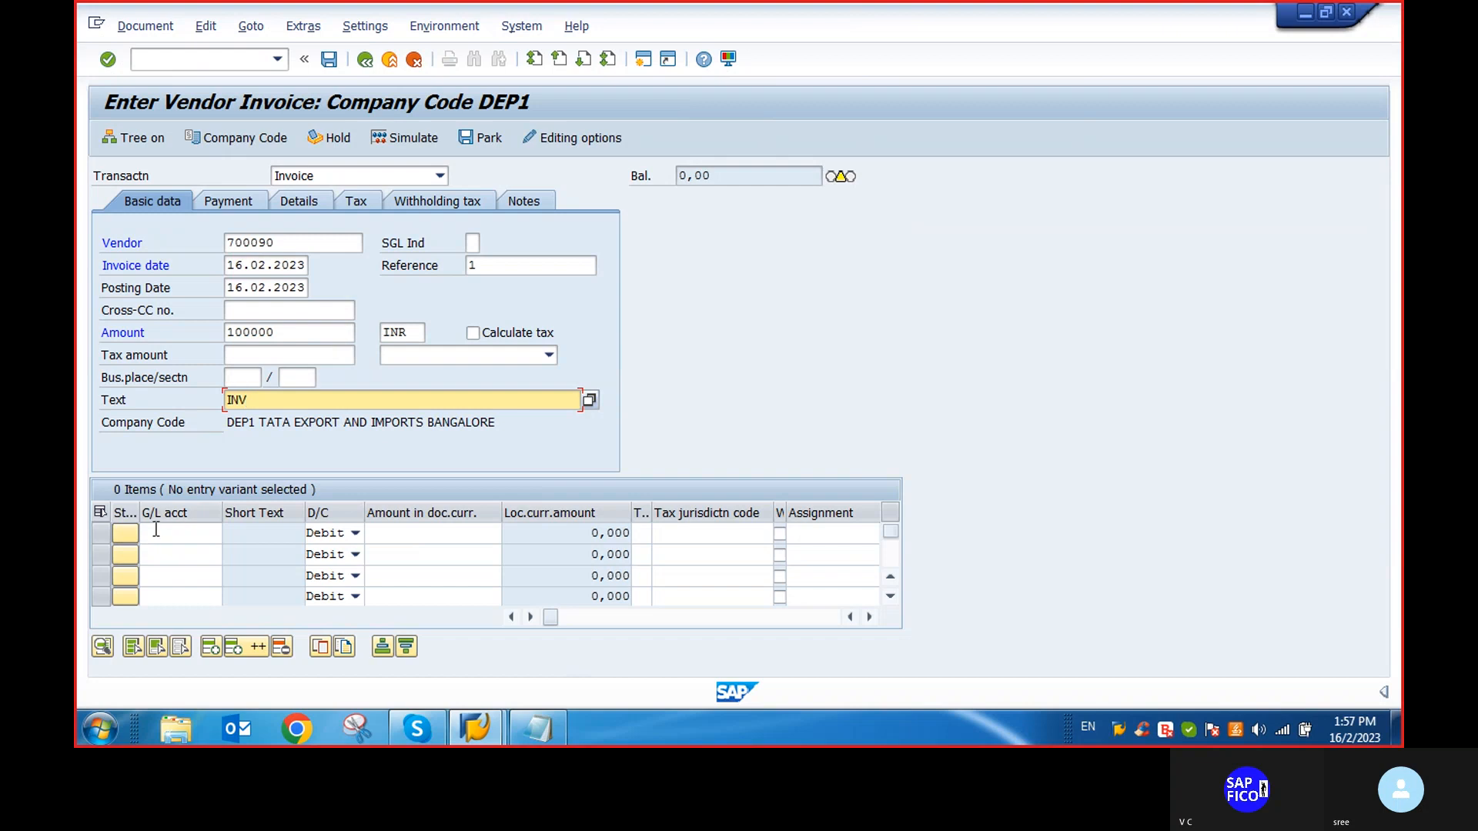
# Add a debit line to the DMART invoice for raw material inventory G/L account 200101, using * as the amount
pyautogui.click(189, 533)
pyautogui.click(231, 535)
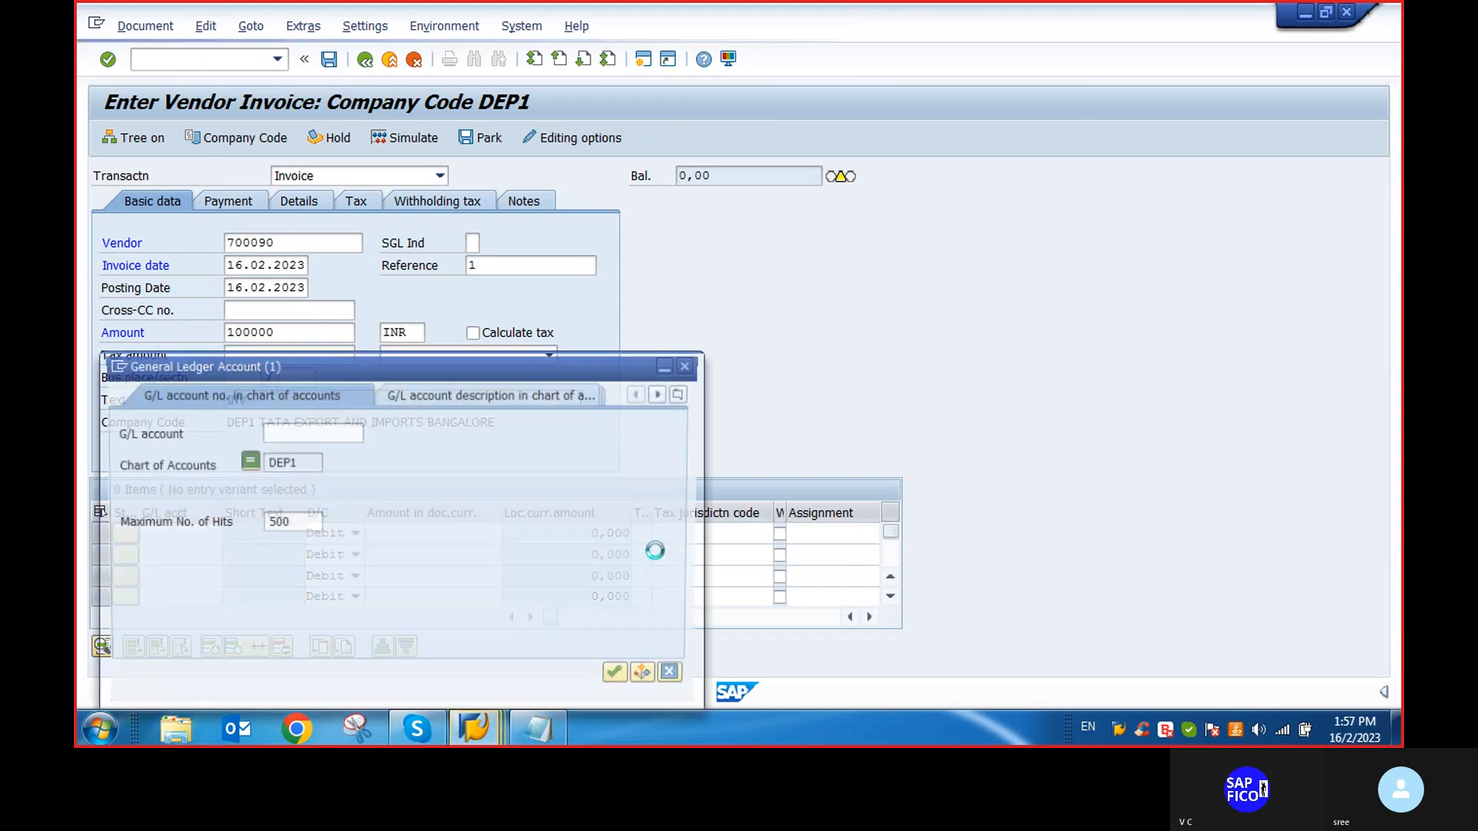
pyautogui.click(617, 680)
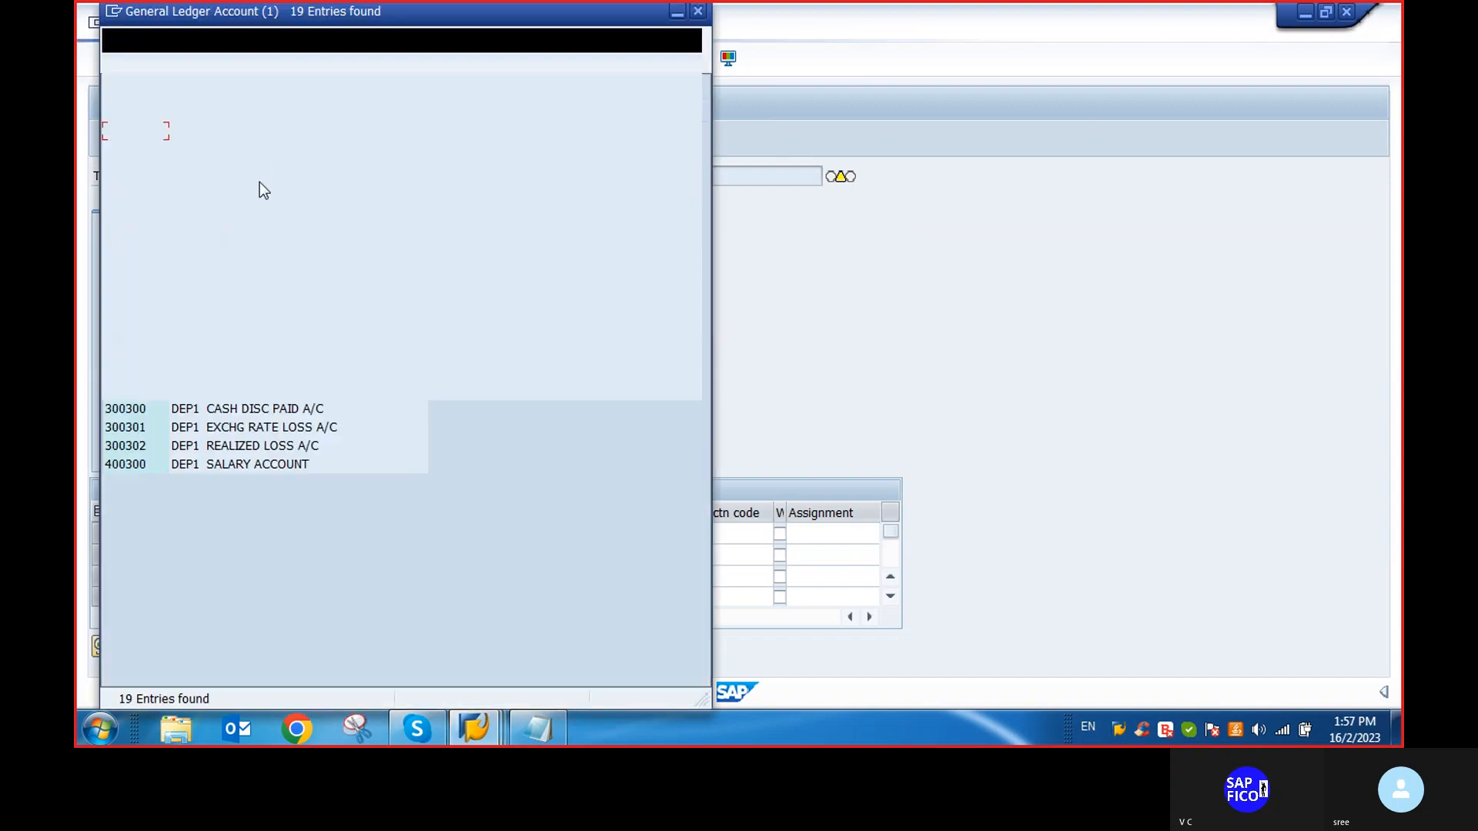
pyautogui.doubleClick(340, 242)
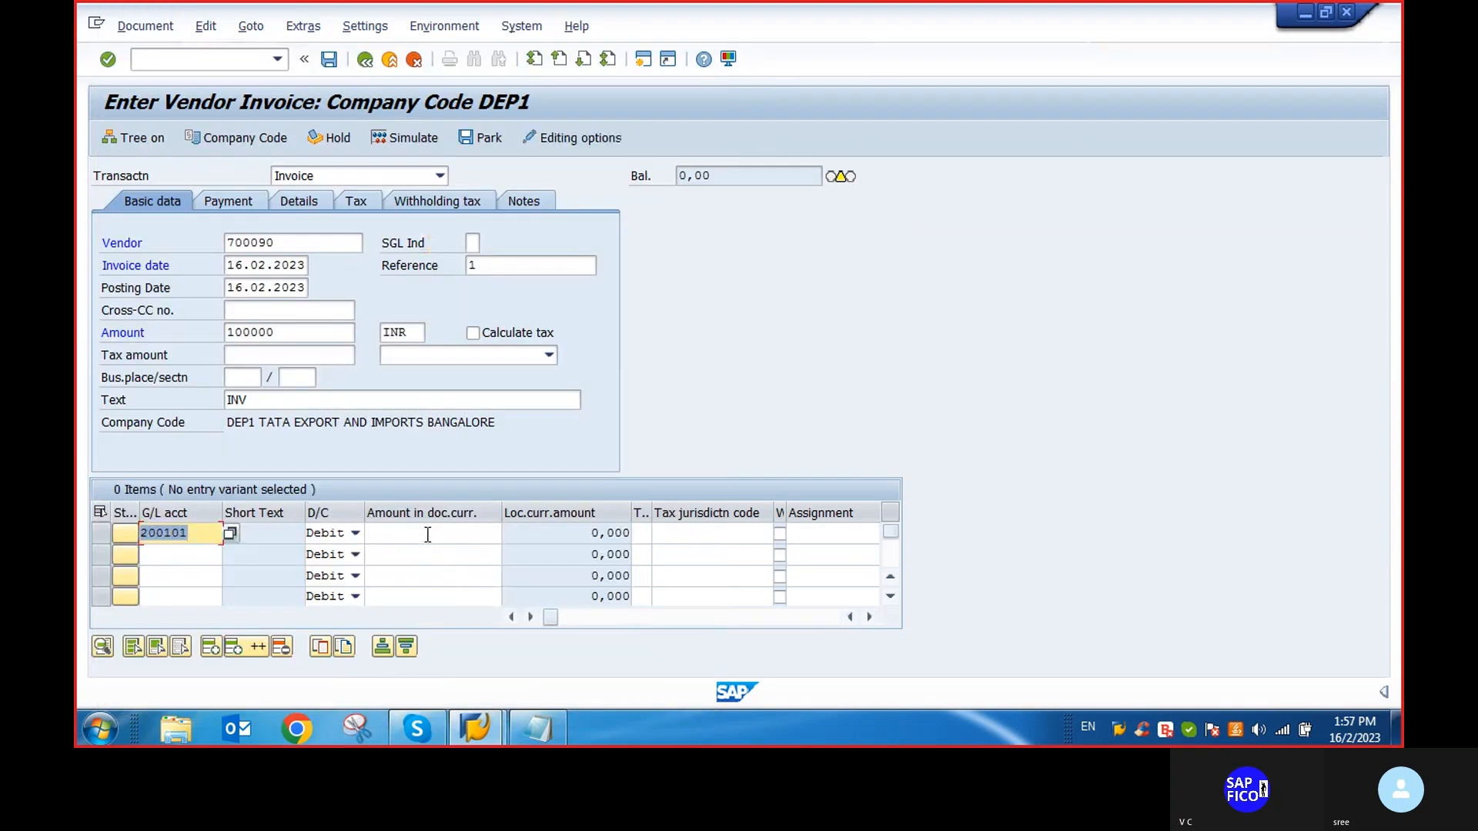
pyautogui.click(428, 533)
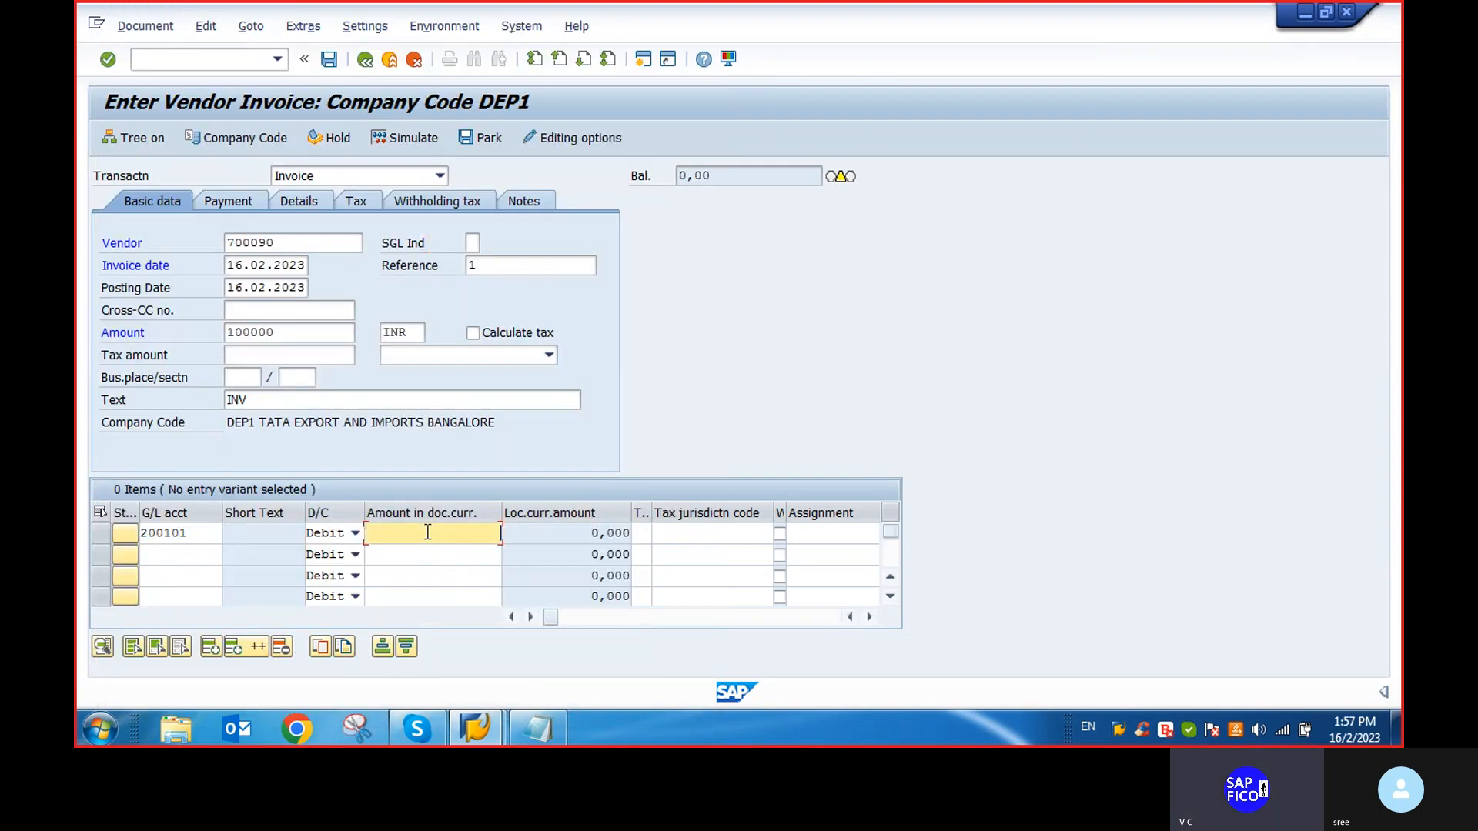
pyautogui.click(428, 533)
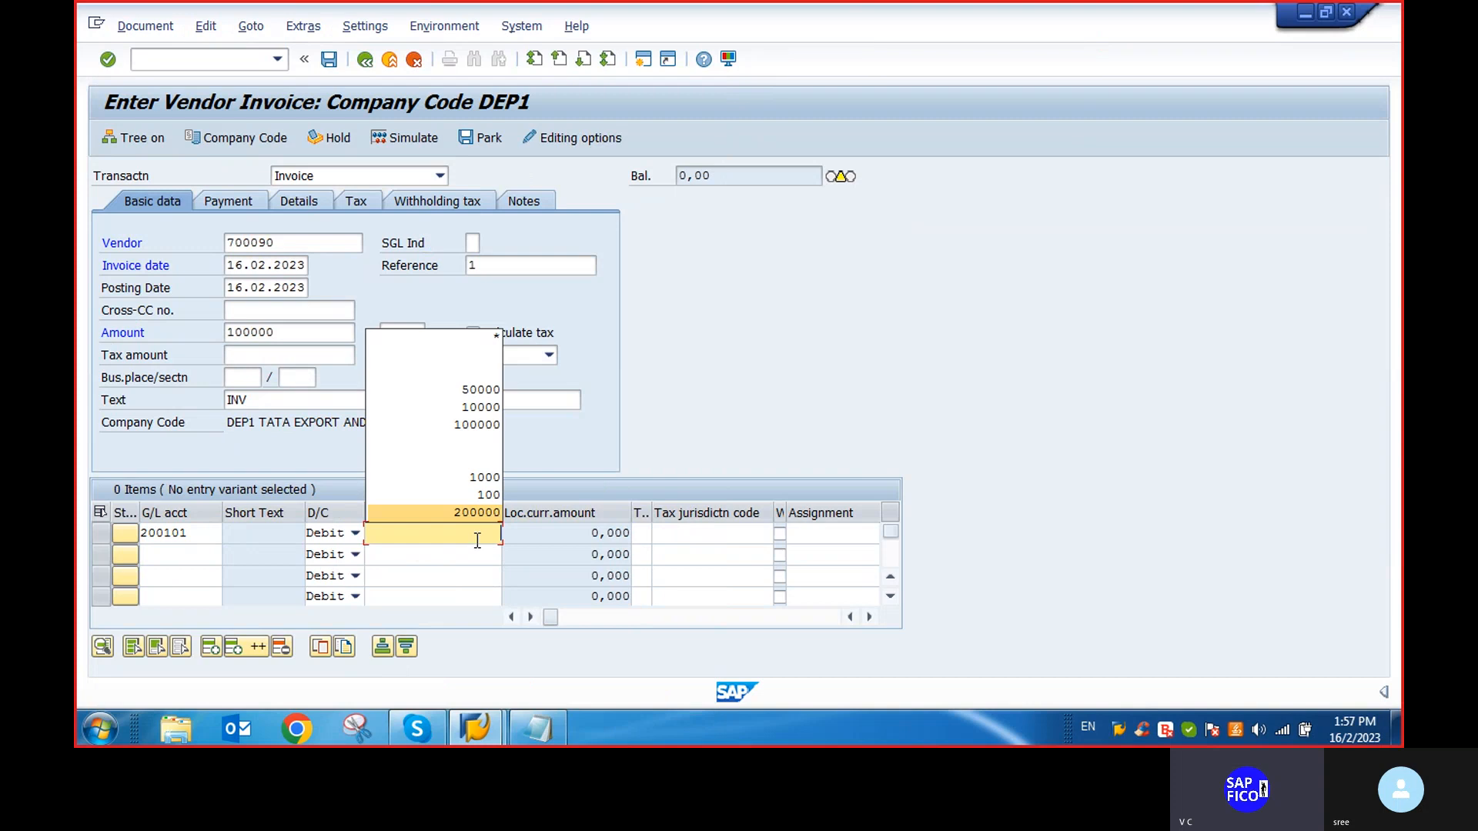
pyautogui.write('*')
pyautogui.press('Return')
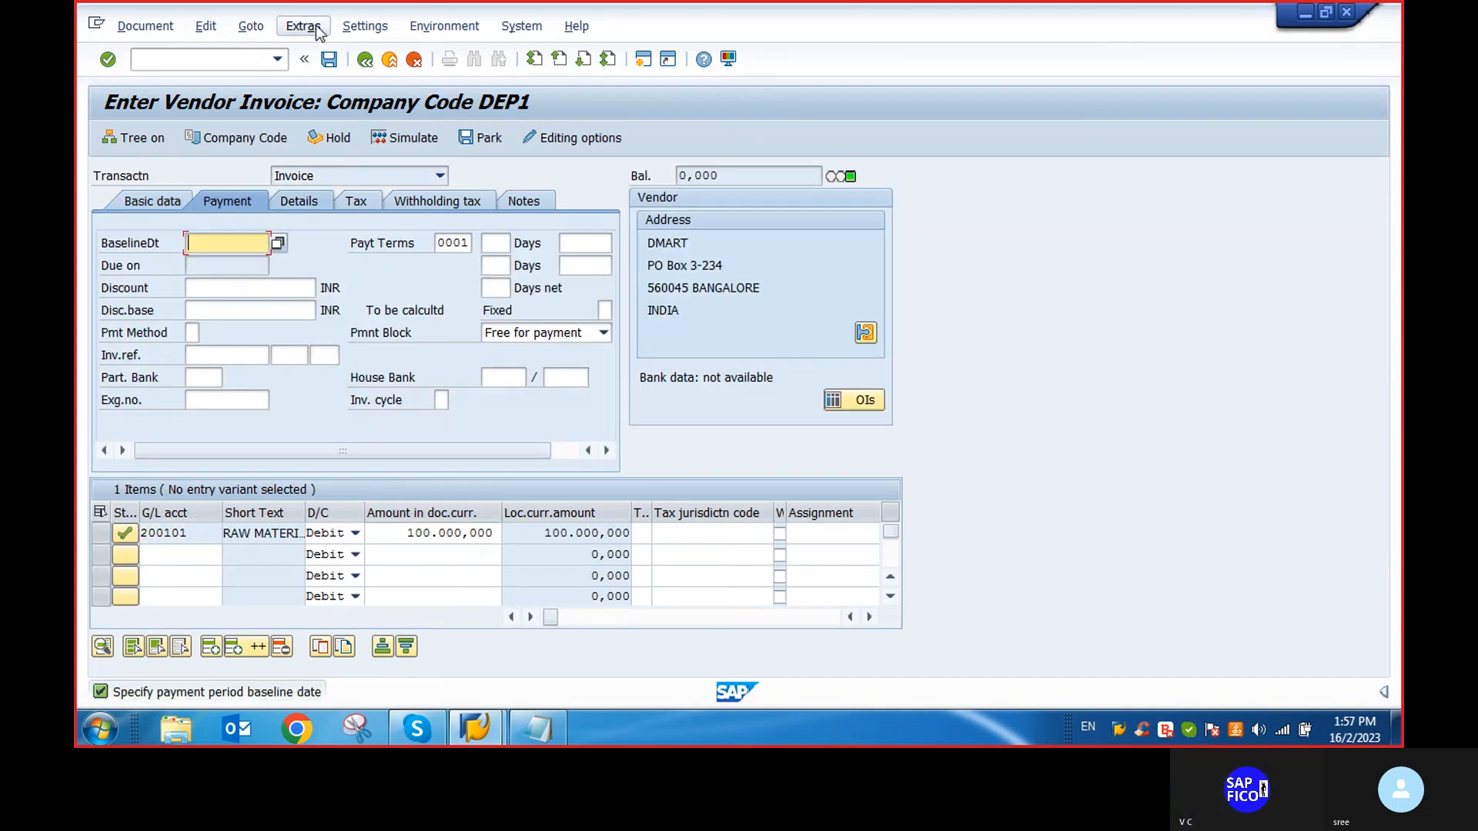
# Set the DMART invoice's payment baseline date to 16.02.2023, and simulate and post the document
pyautogui.click(279, 244)
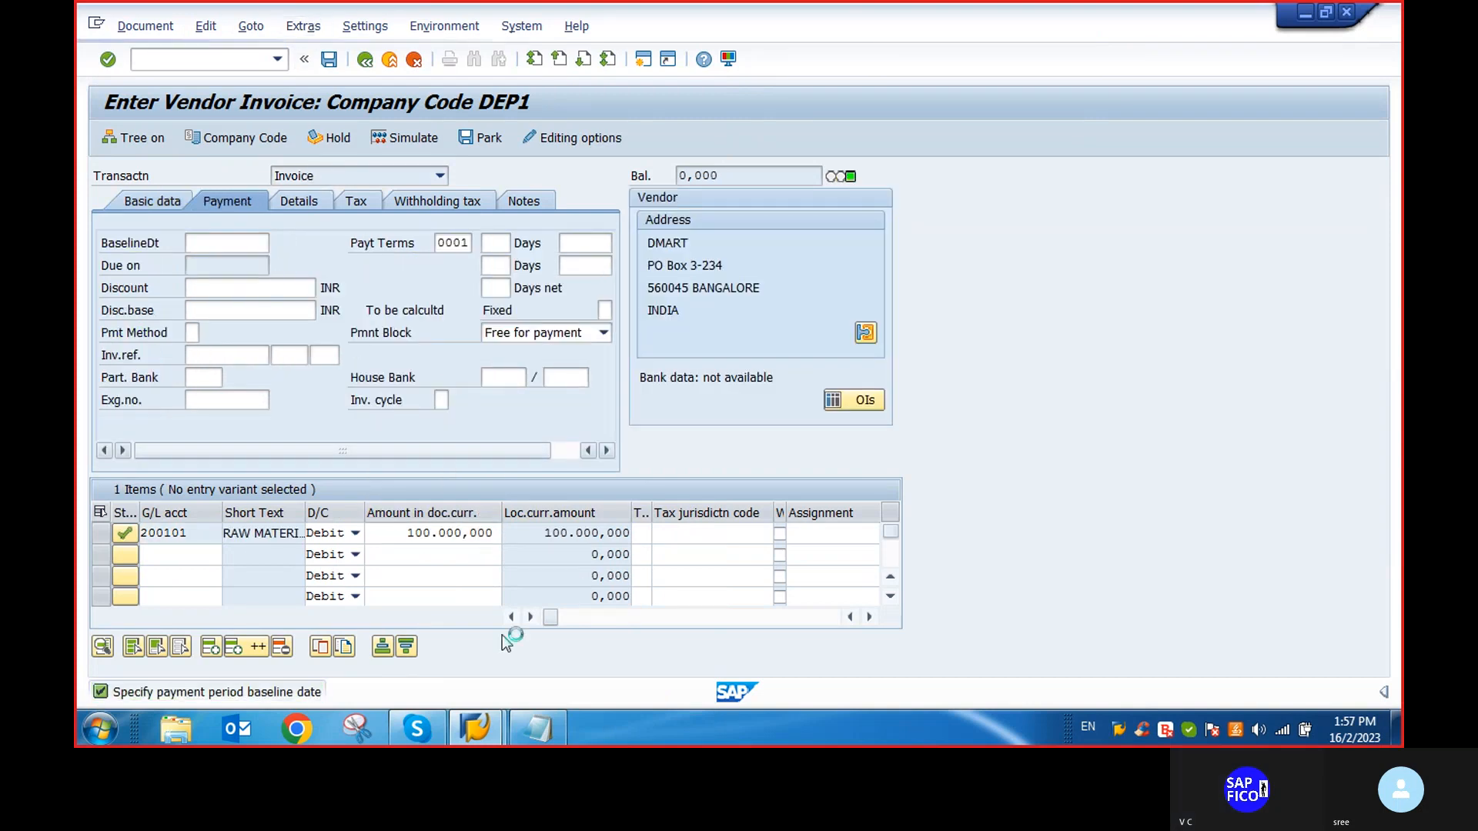
pyautogui.click(538, 591)
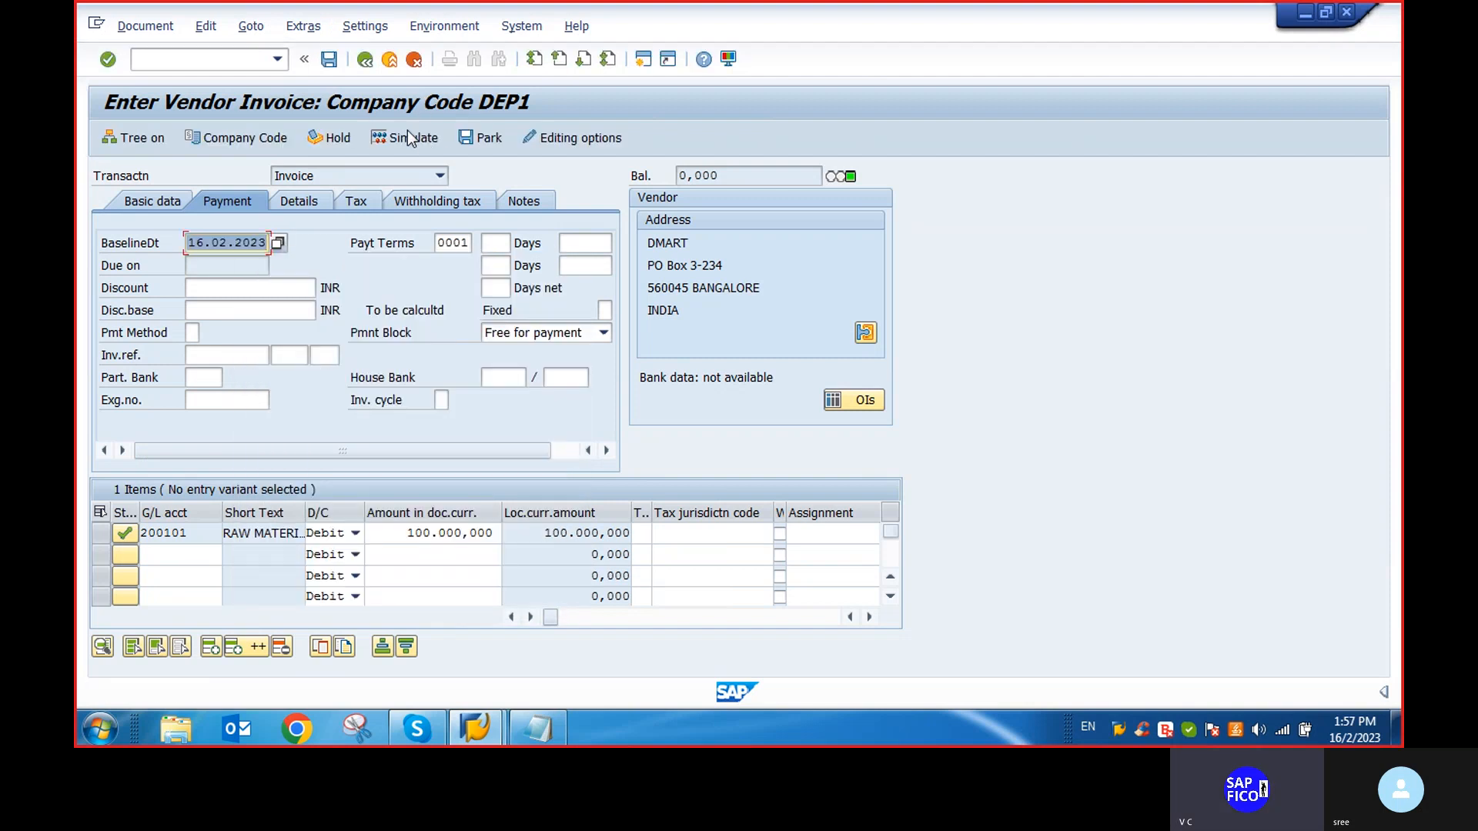
pyautogui.click(410, 137)
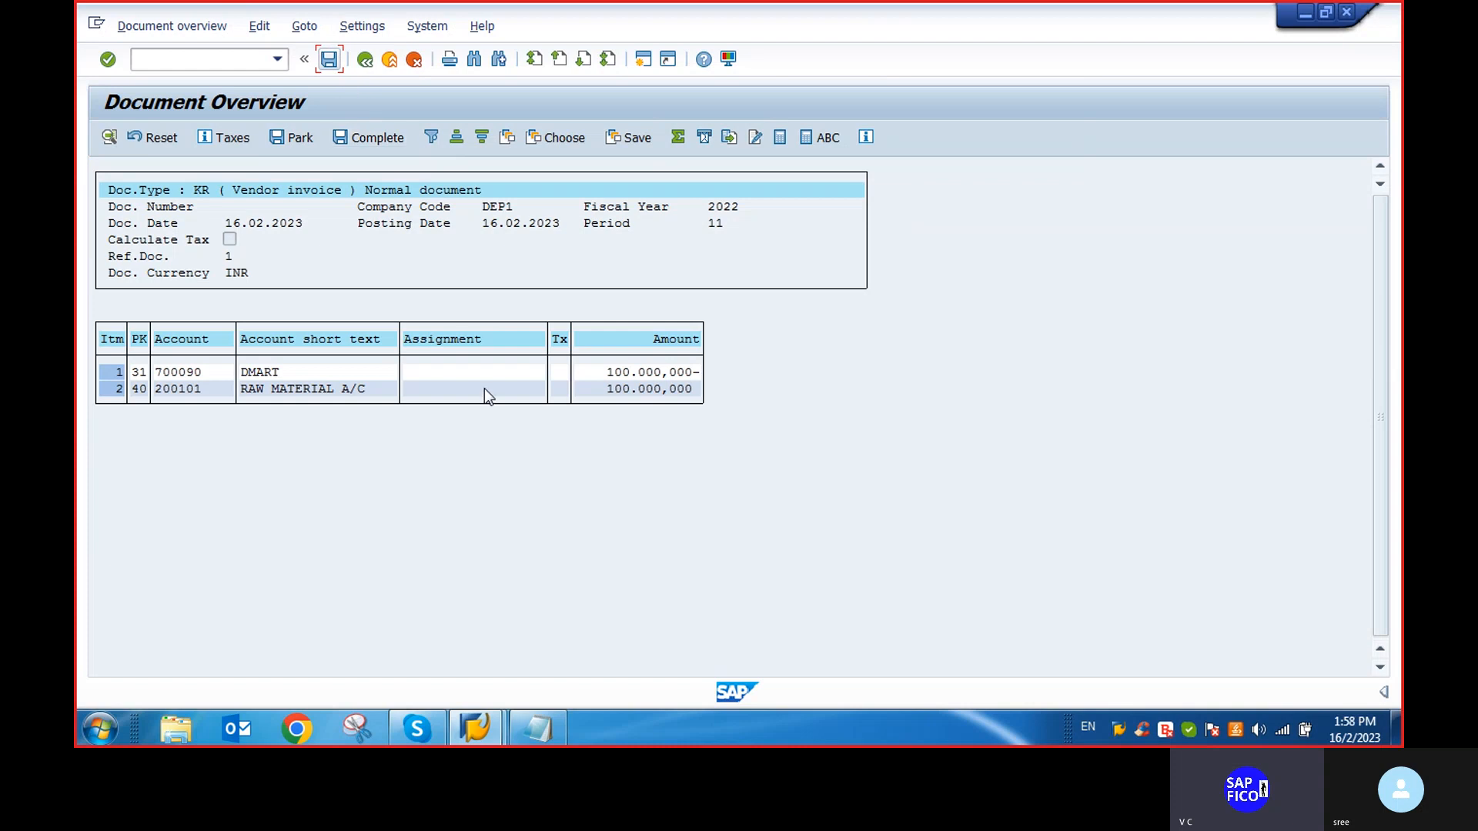
pyautogui.click(342, 62)
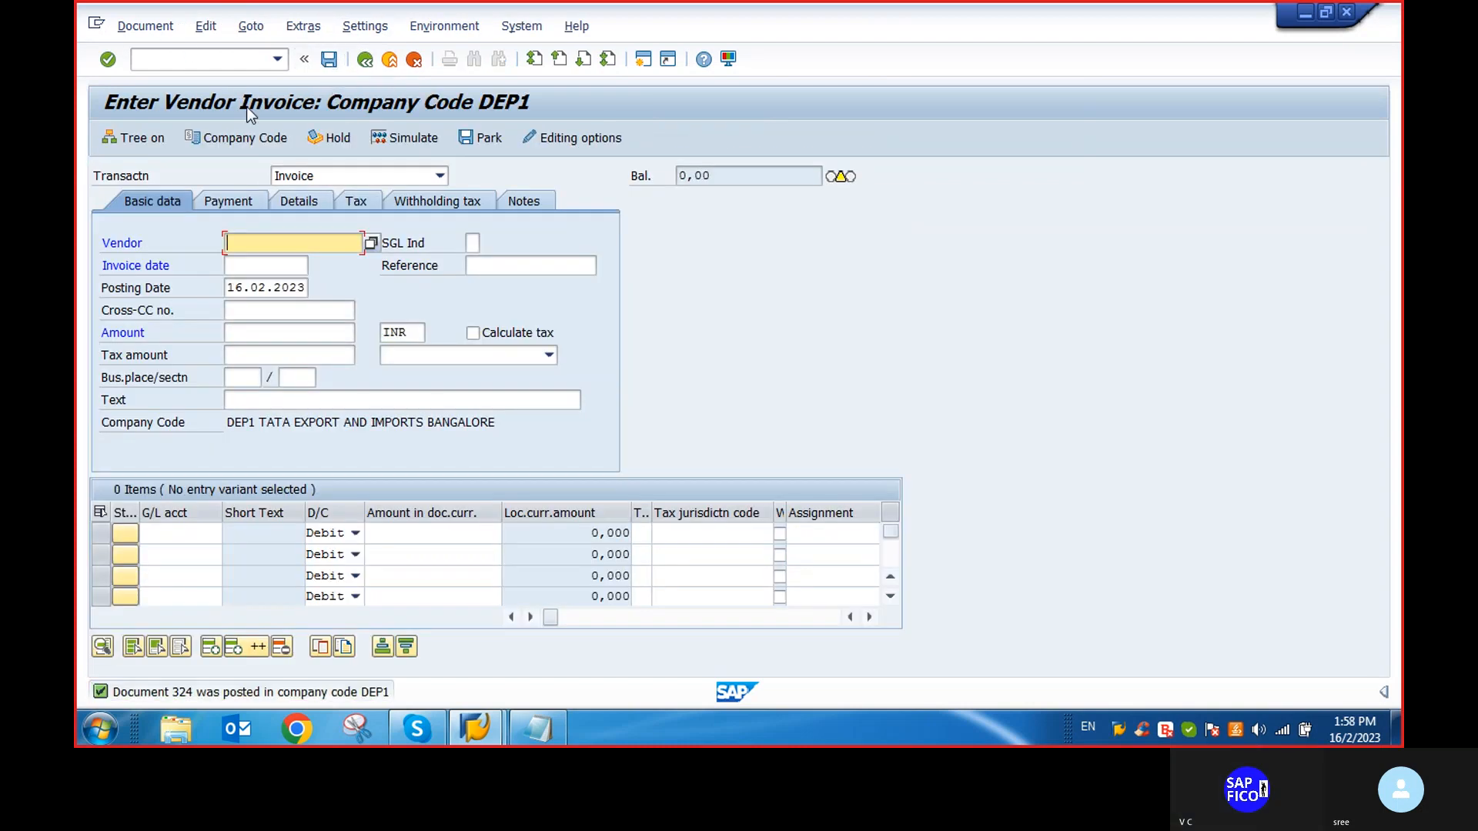
# Choose GOOGLE as the vendor of the new invoice from the company code DEP1 search
pyautogui.click(370, 242)
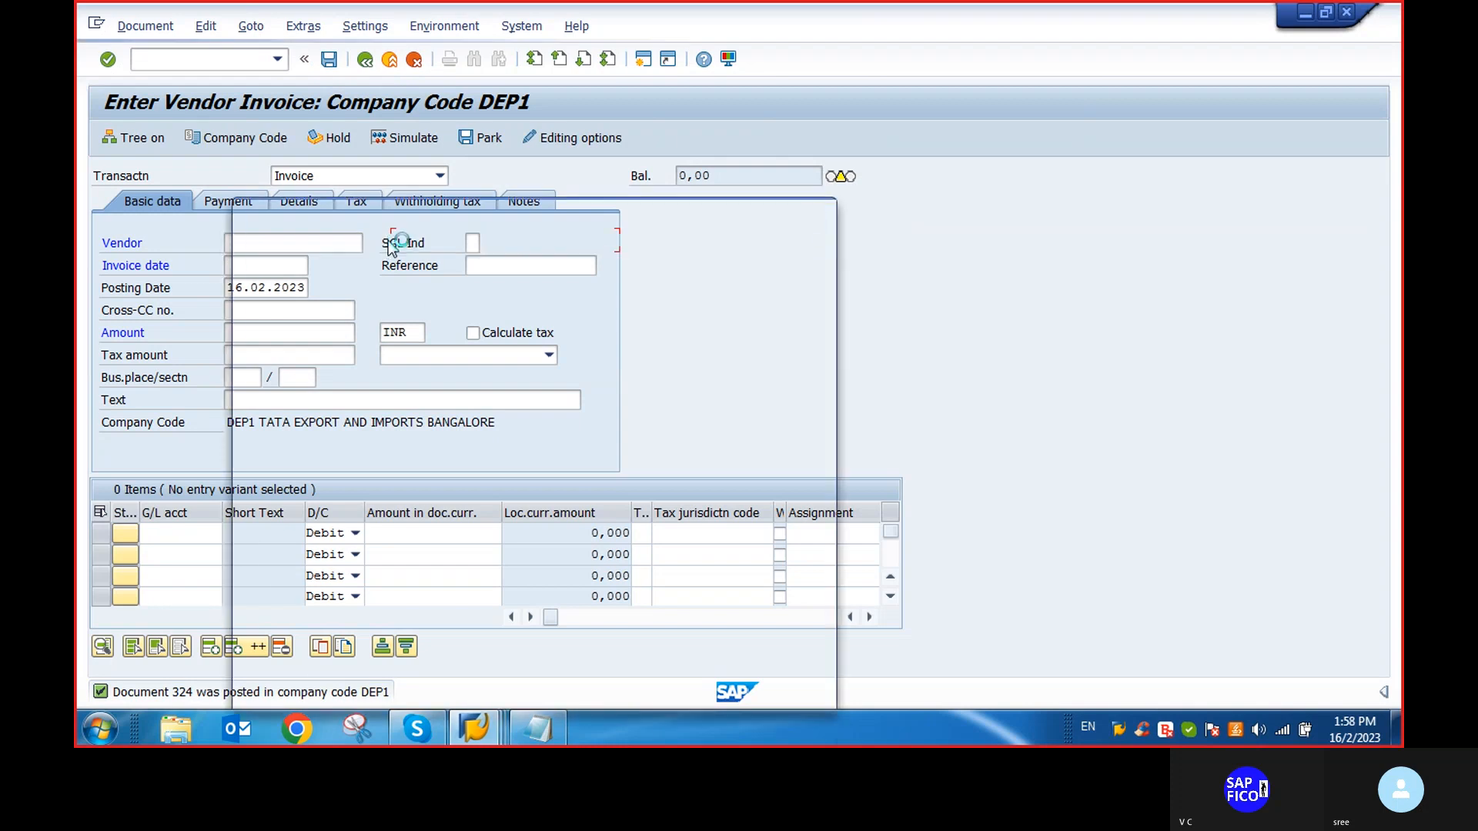
pyautogui.click(754, 677)
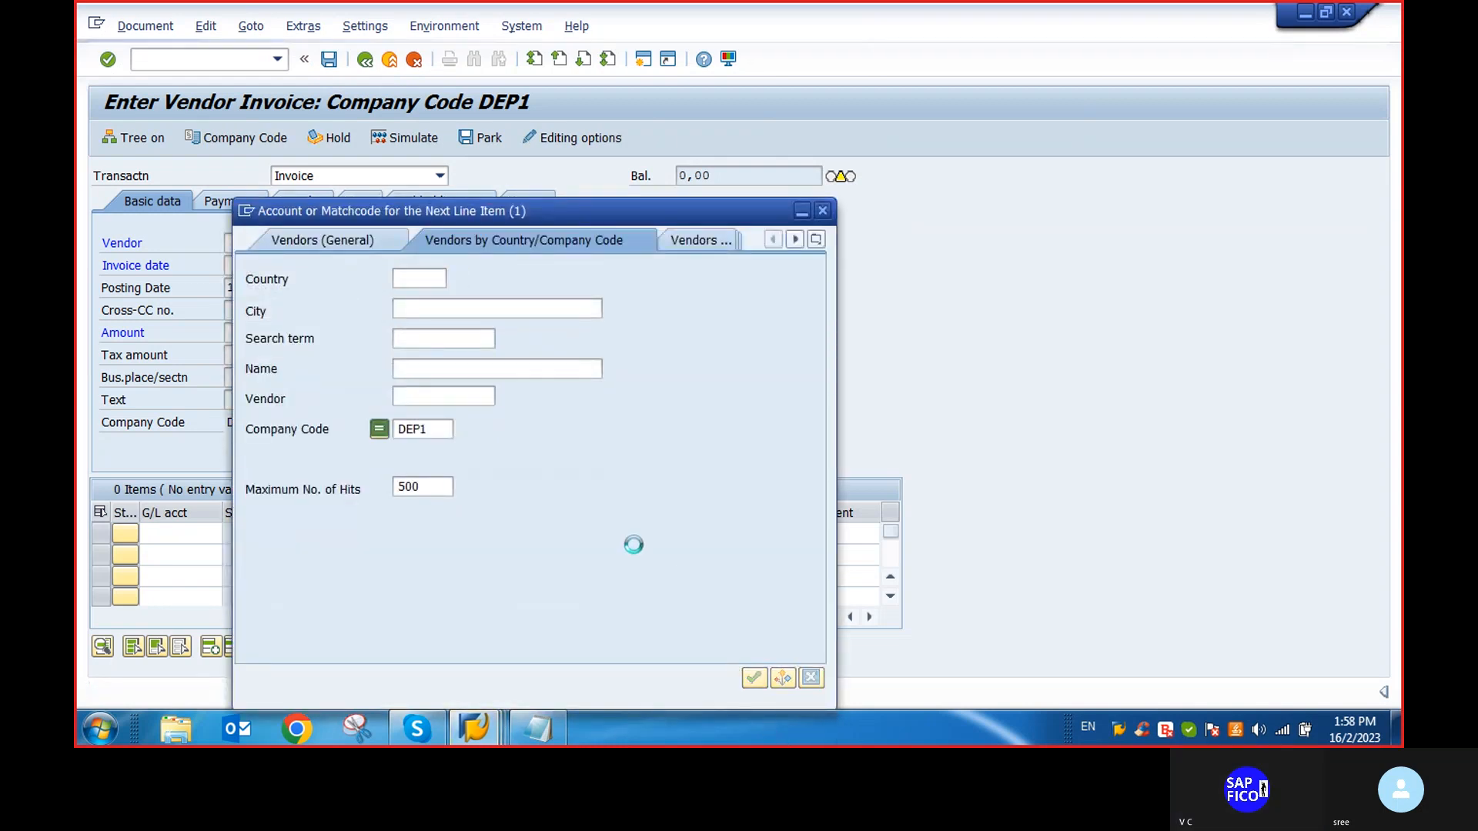
pyautogui.doubleClick(340, 188)
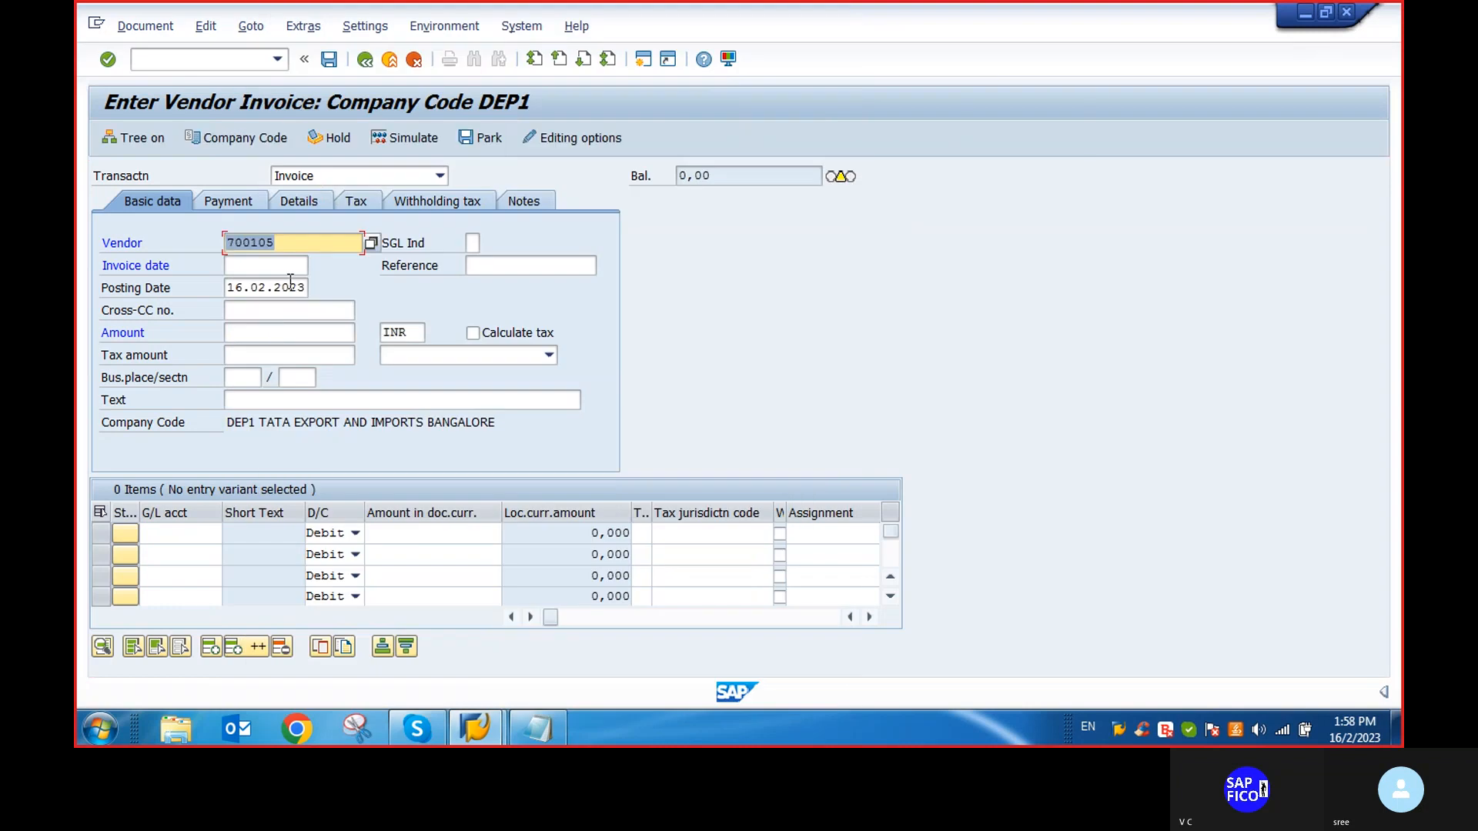
# Set the GOOGLE invoice's date to 16.02.2023 and its reference to 2
pyautogui.click(285, 267)
pyautogui.write('1')
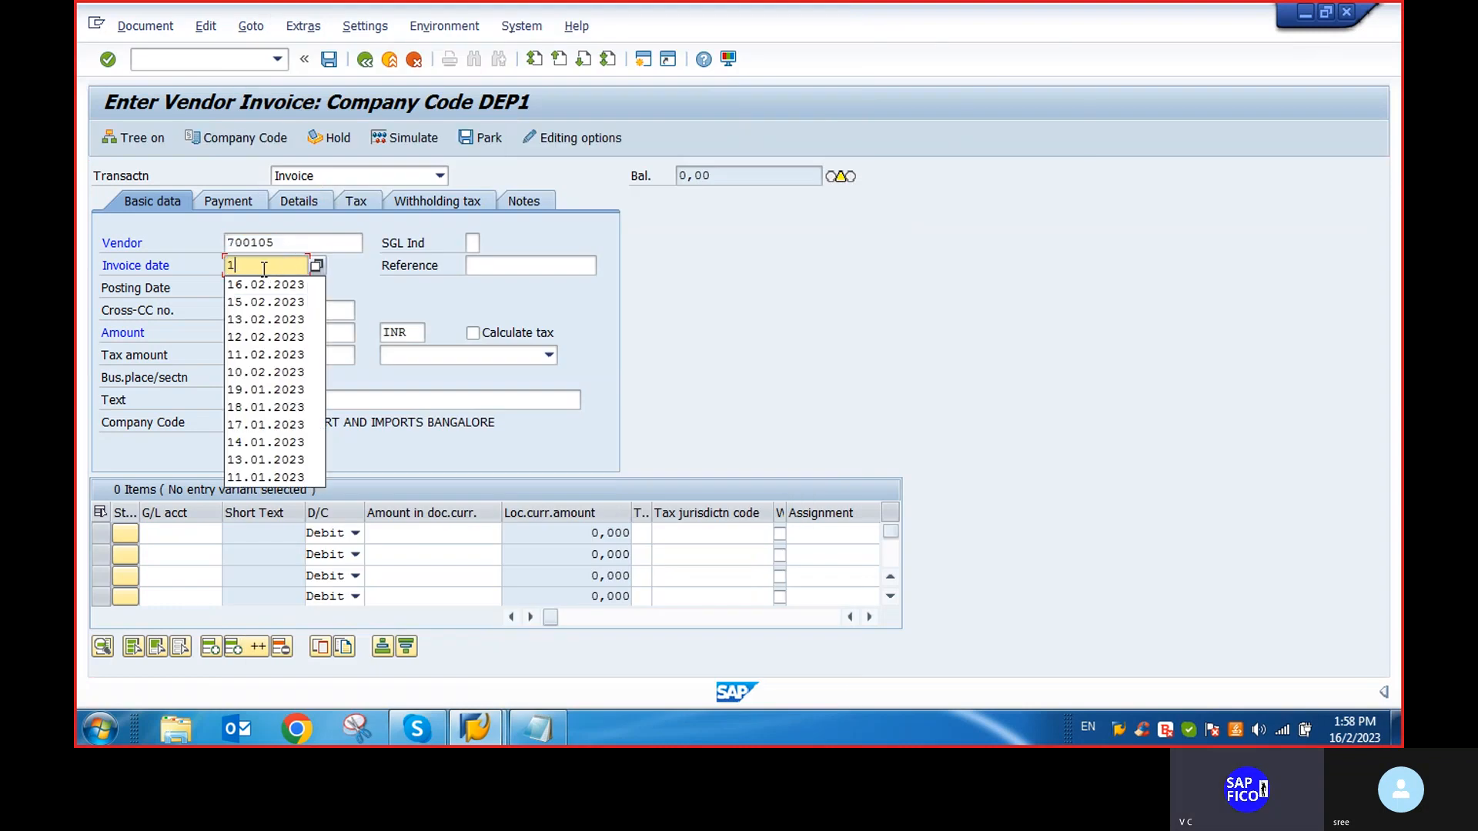
pyautogui.press('Down')
pyautogui.press('Return')
pyautogui.click(479, 269)
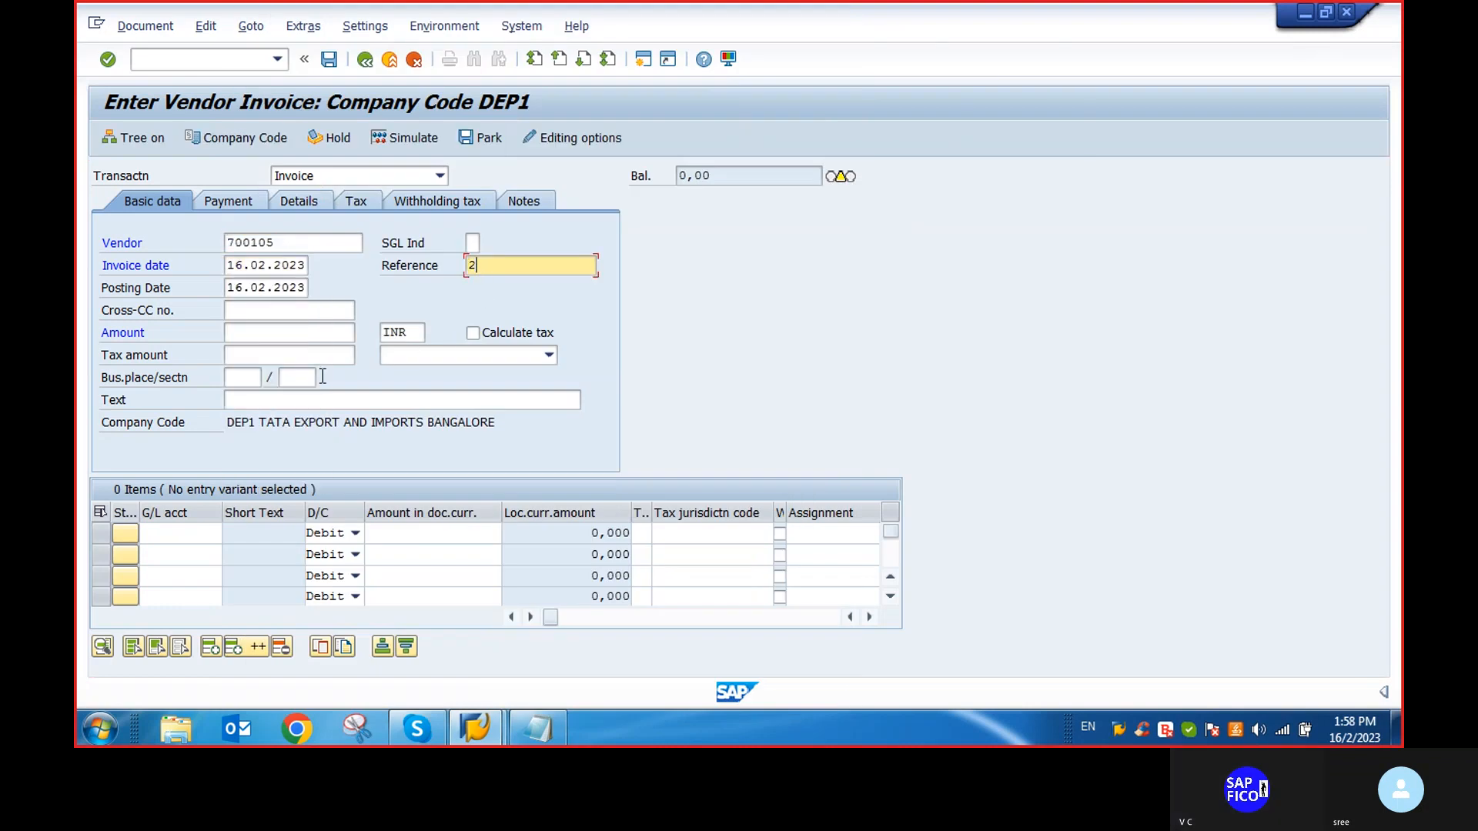
pyautogui.click(258, 333)
pyautogui.write('1')
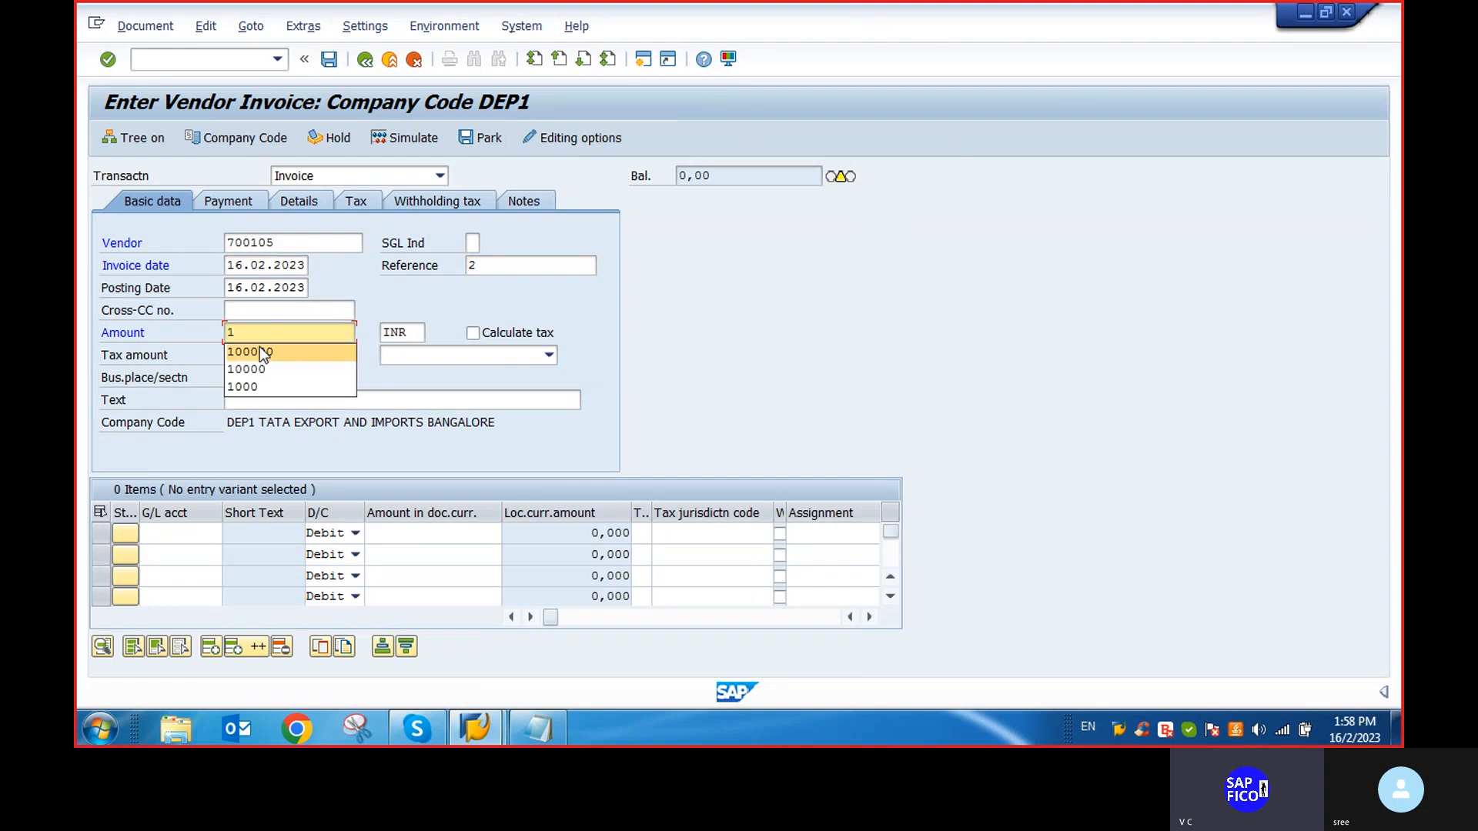
pyautogui.click(262, 352)
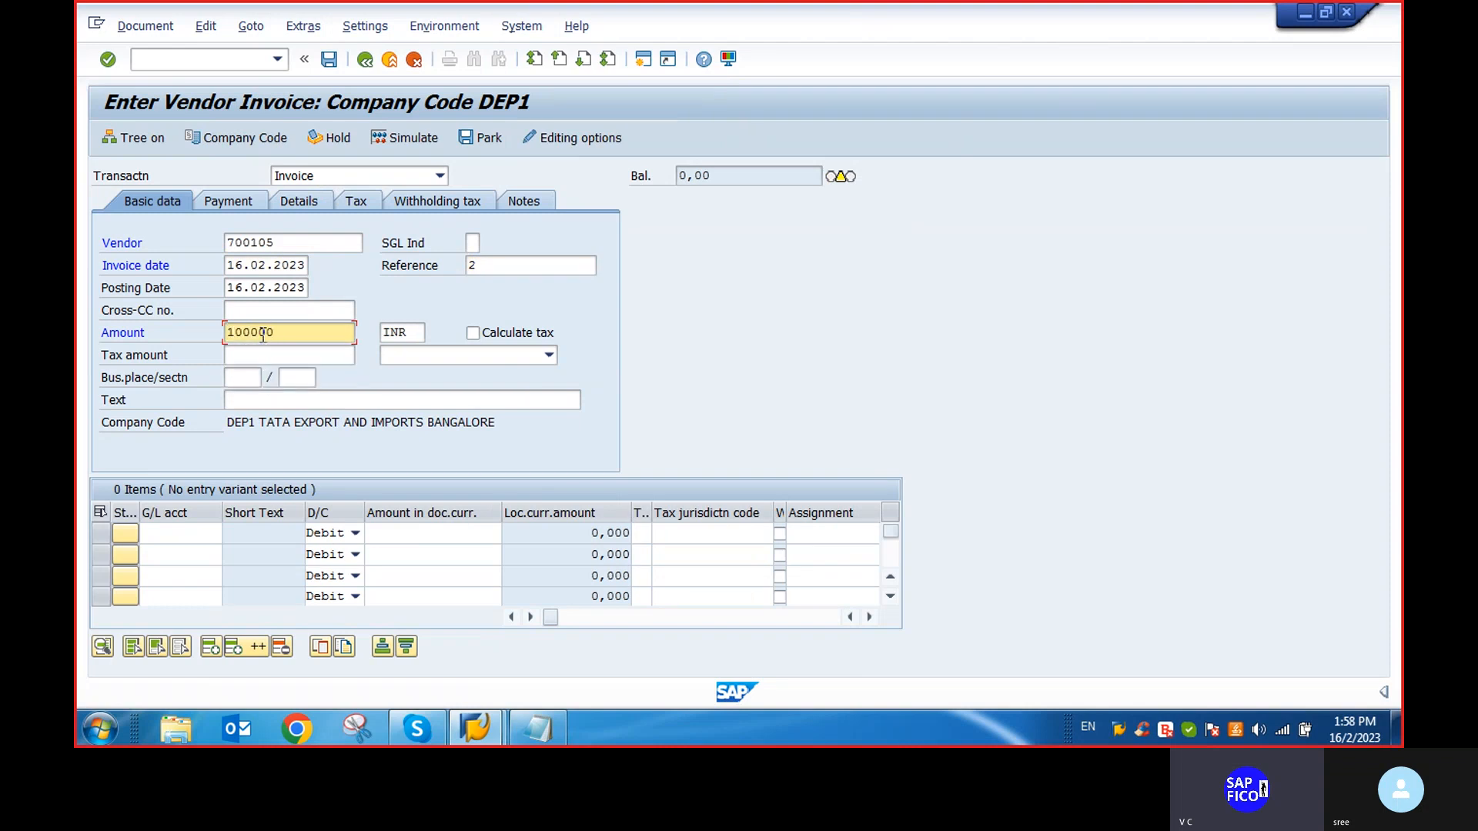
pyautogui.press('BackSpace')
pyautogui.press('BackSpace')
pyautogui.press('BackSpace')
pyautogui.press('BackSpace')
pyautogui.press('BackSpace')
pyautogui.press('BackSpace')
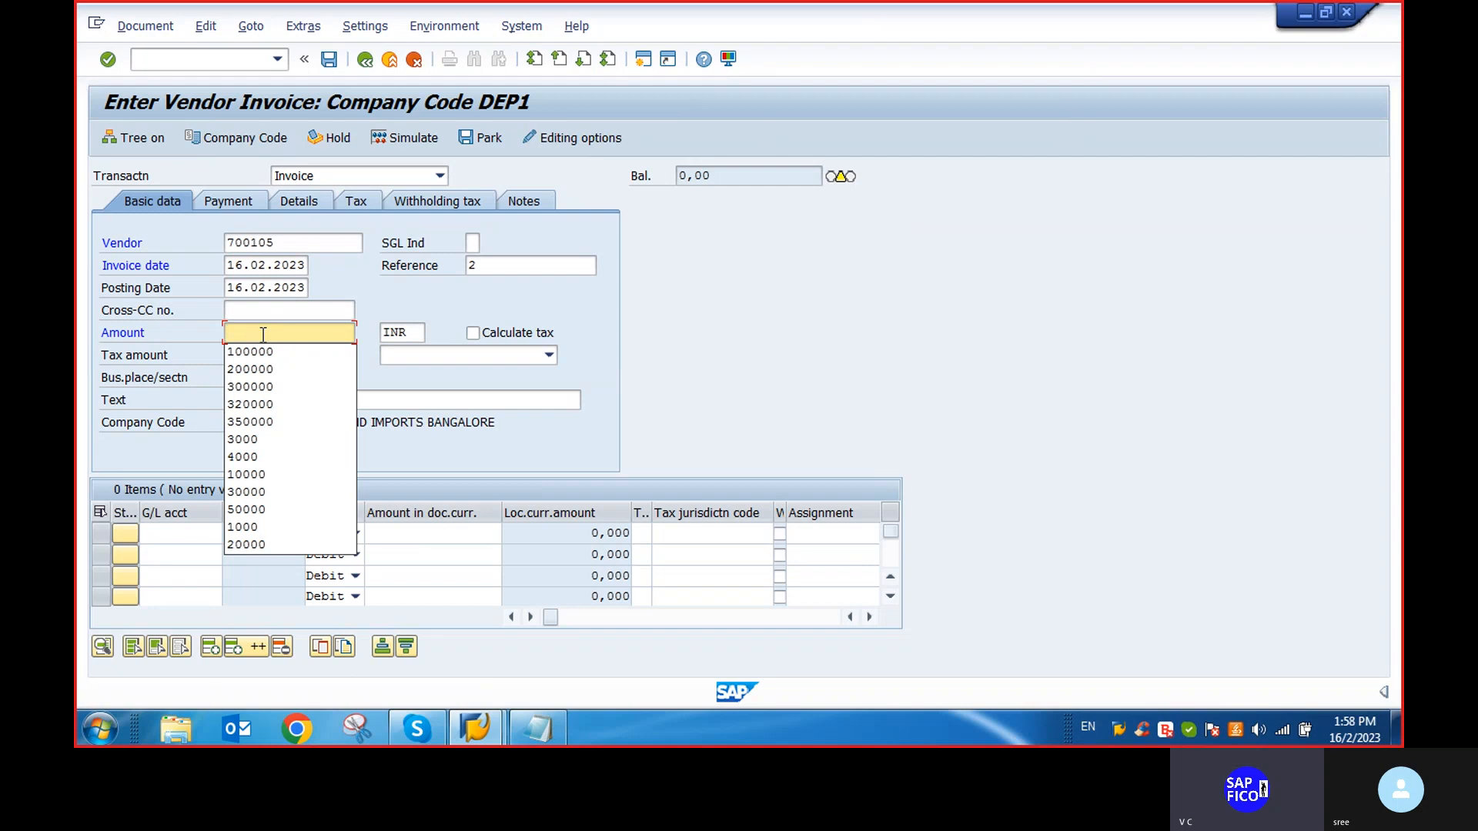
# Set the GOOGLE invoice's amount to 200000 INR and its text to INV
pyautogui.click(257, 369)
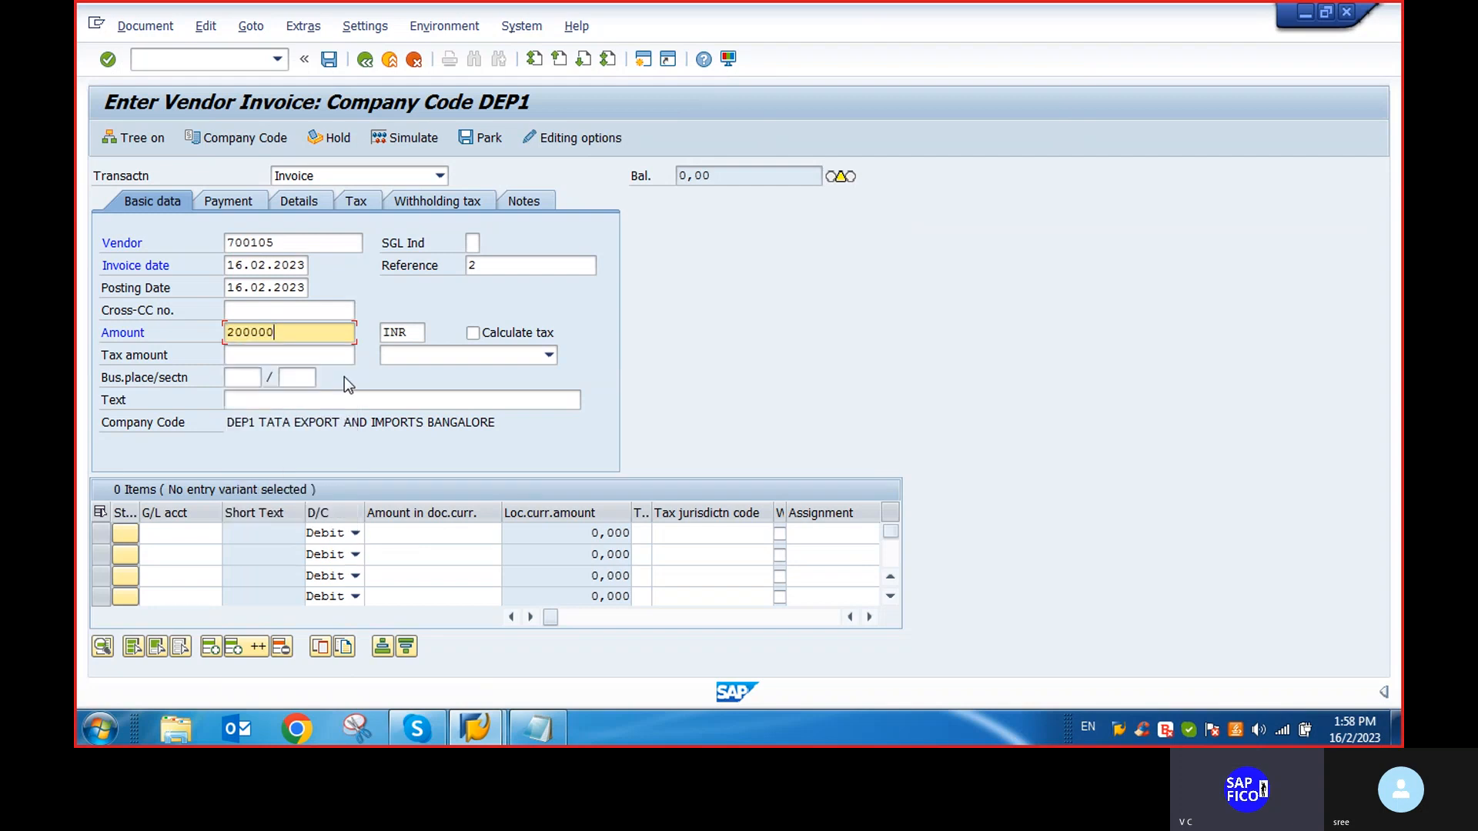
pyautogui.click(246, 405)
pyautogui.write('INV')
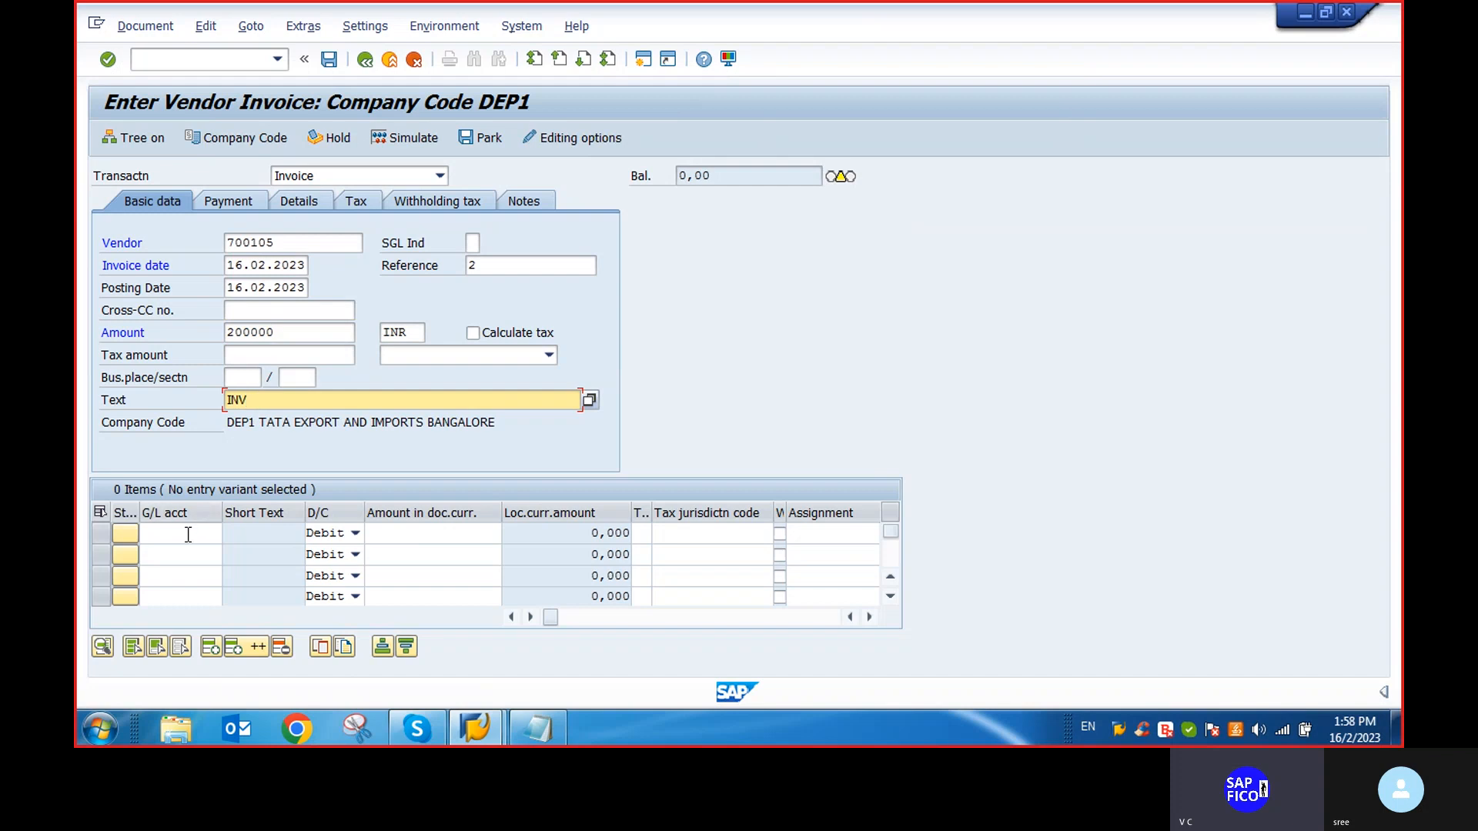
# Add a debit line to the GOOGLE invoice for raw material G/L account 200101, using * as the amount
pyautogui.click(140, 532)
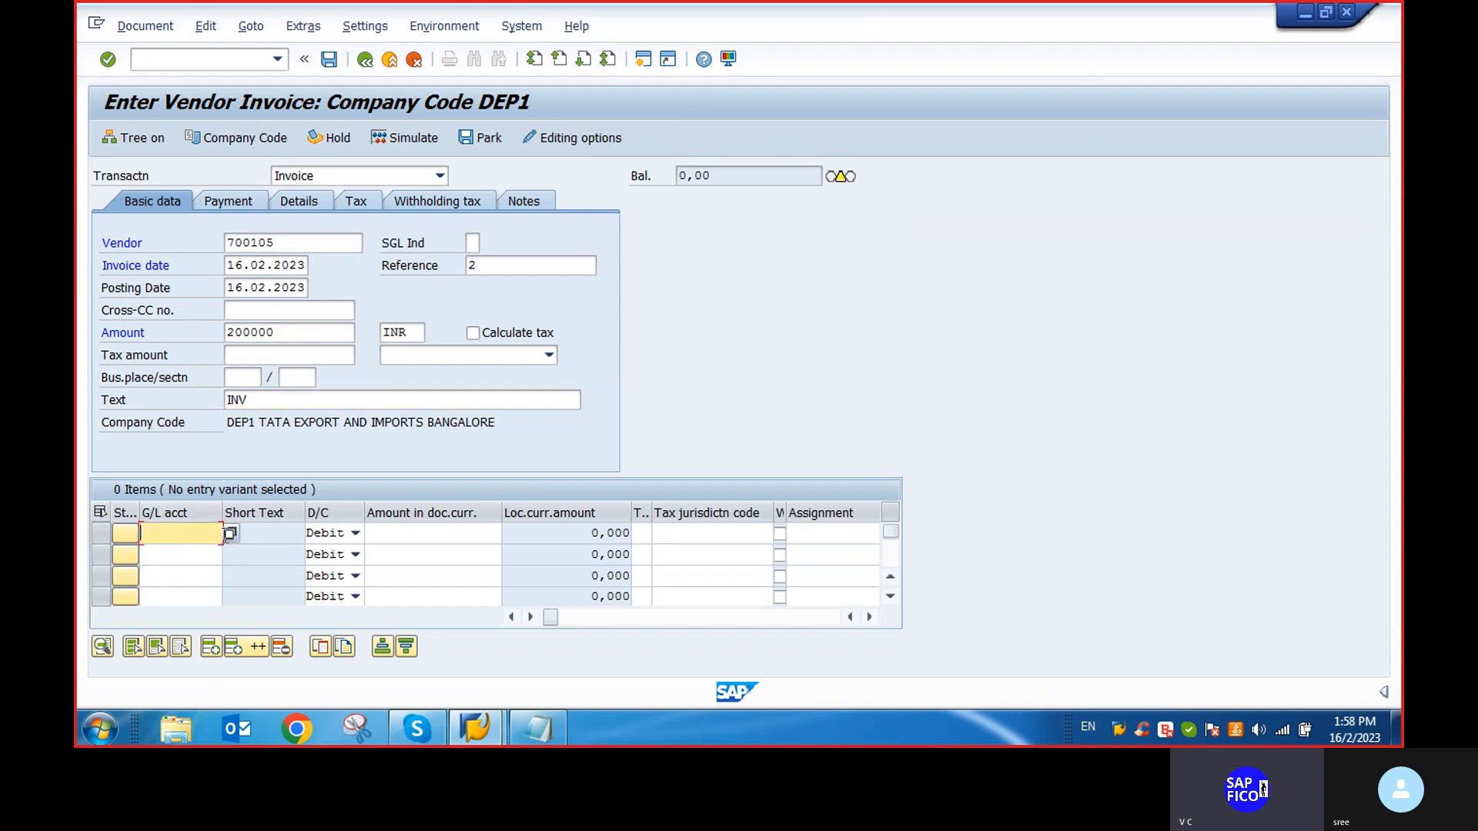
pyautogui.click(230, 533)
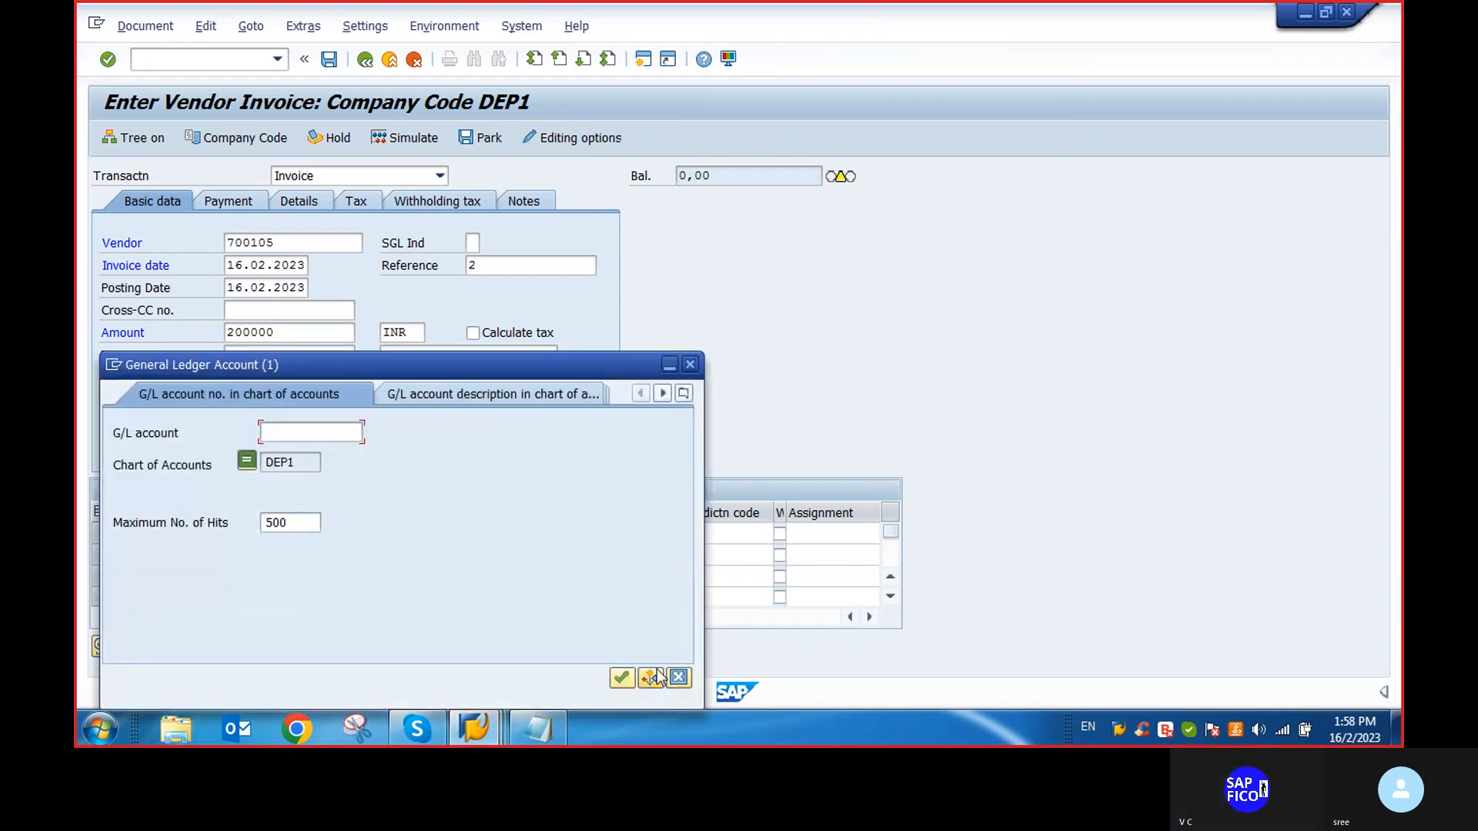
pyautogui.click(622, 679)
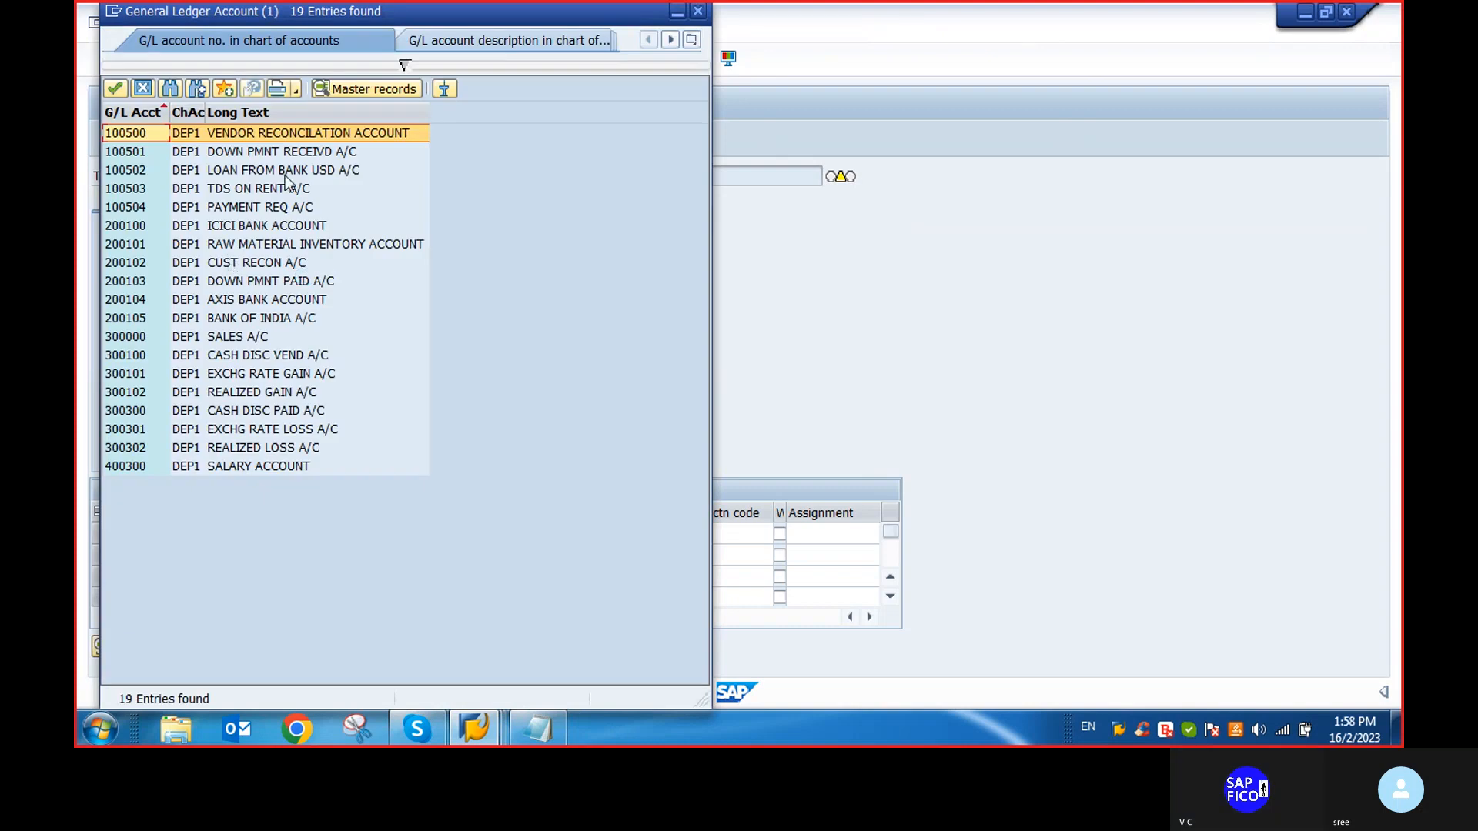
pyautogui.doubleClick(255, 226)
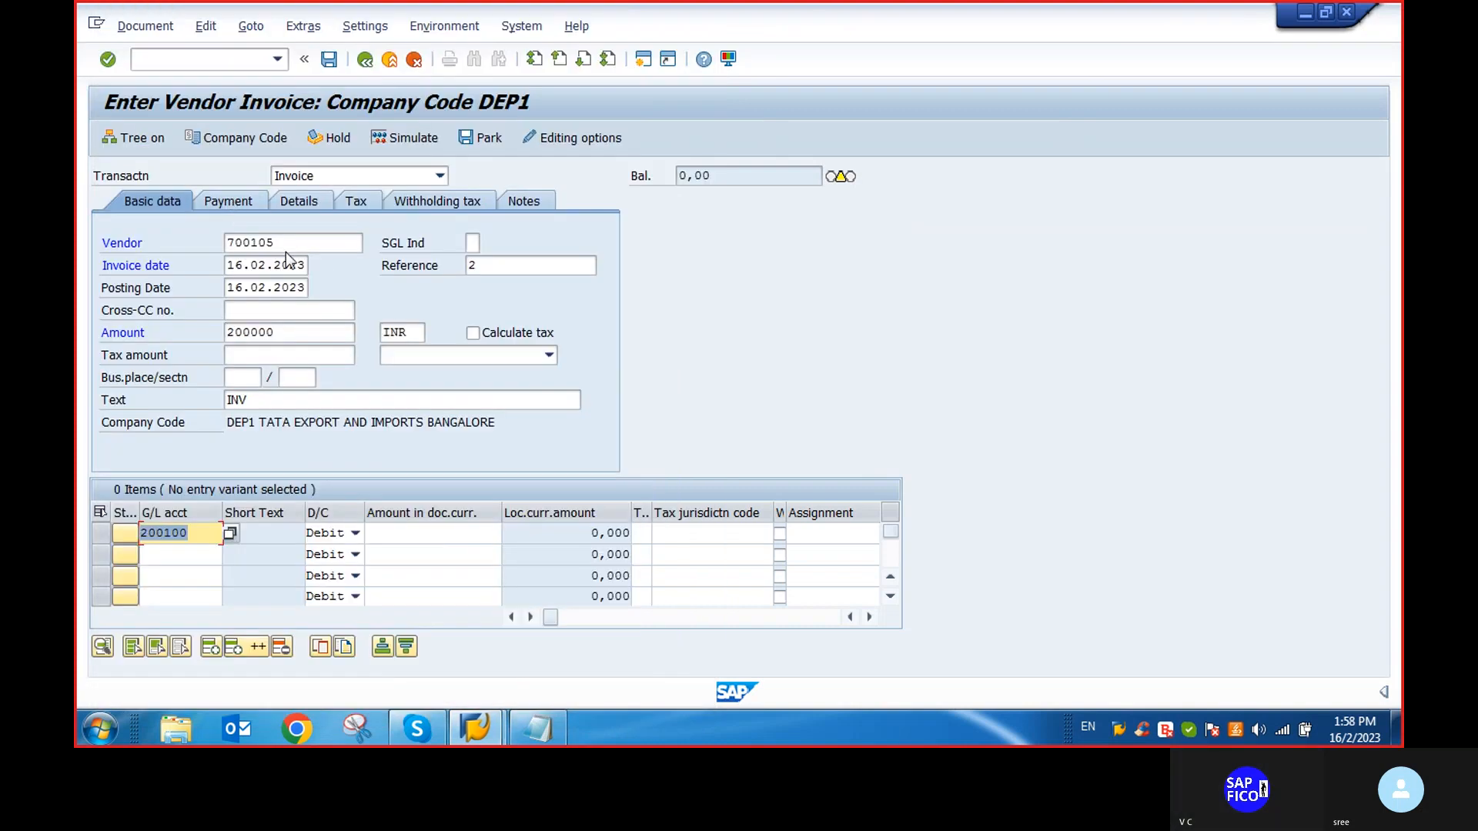
pyautogui.click(190, 533)
pyautogui.press('BackSpace')
pyautogui.write('1')
pyautogui.click(473, 534)
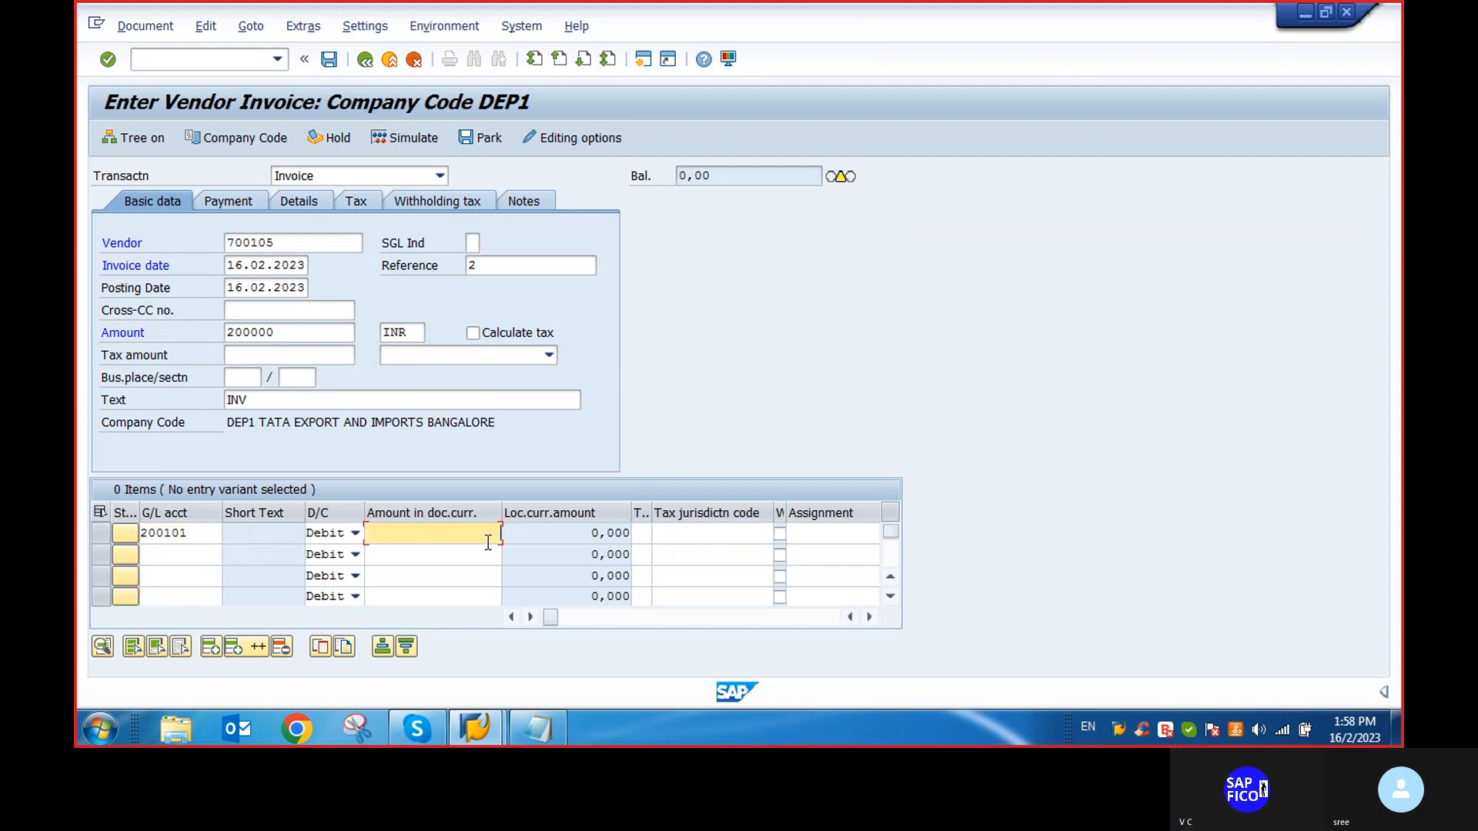
pyautogui.write('*')
pyautogui.press('Return')
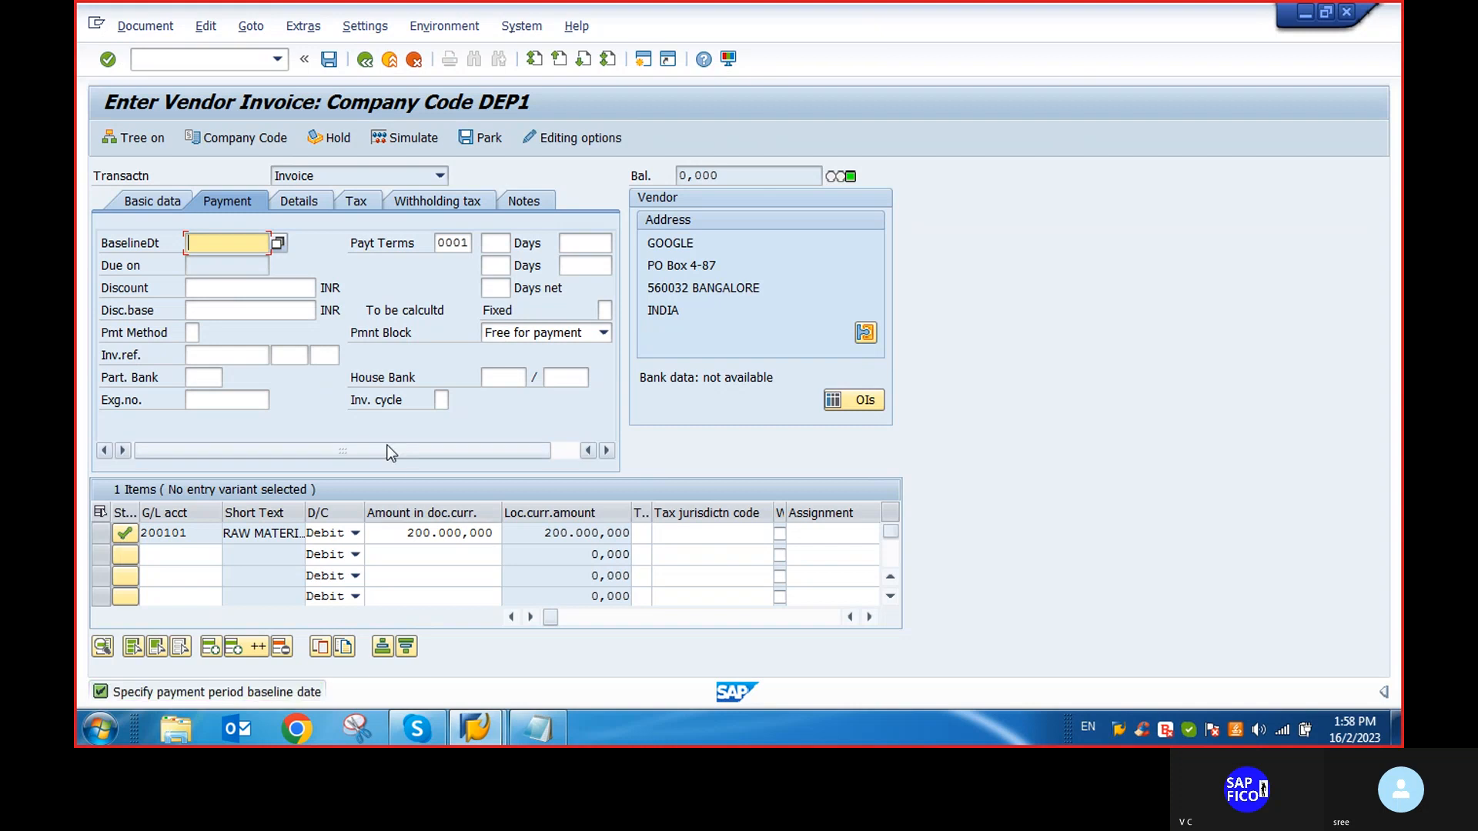
# Set the GOOGLE invoice's payment baseline date to 16.02.2023, and simulate and post the document
pyautogui.click(278, 243)
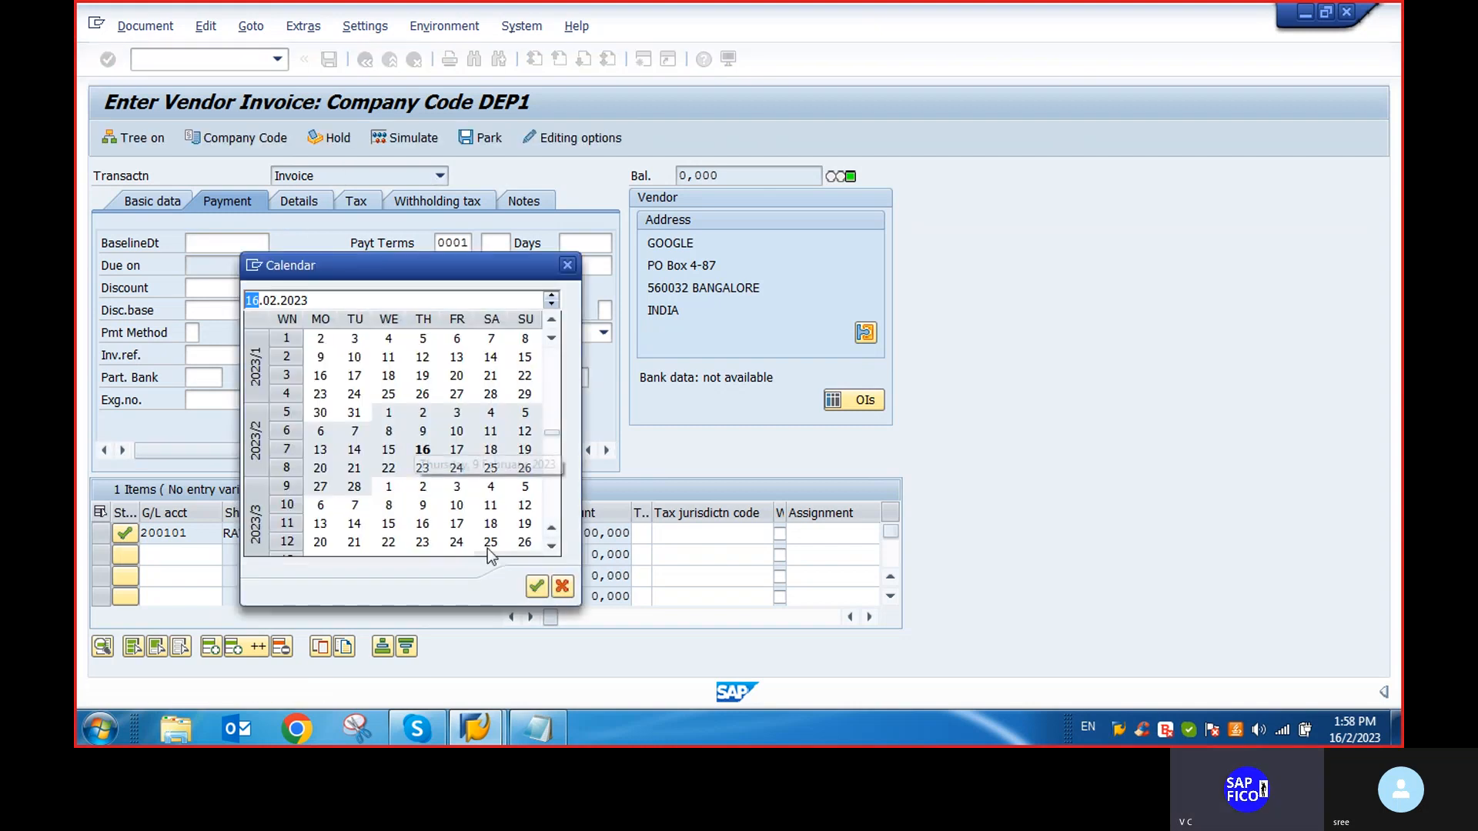
pyautogui.click(535, 587)
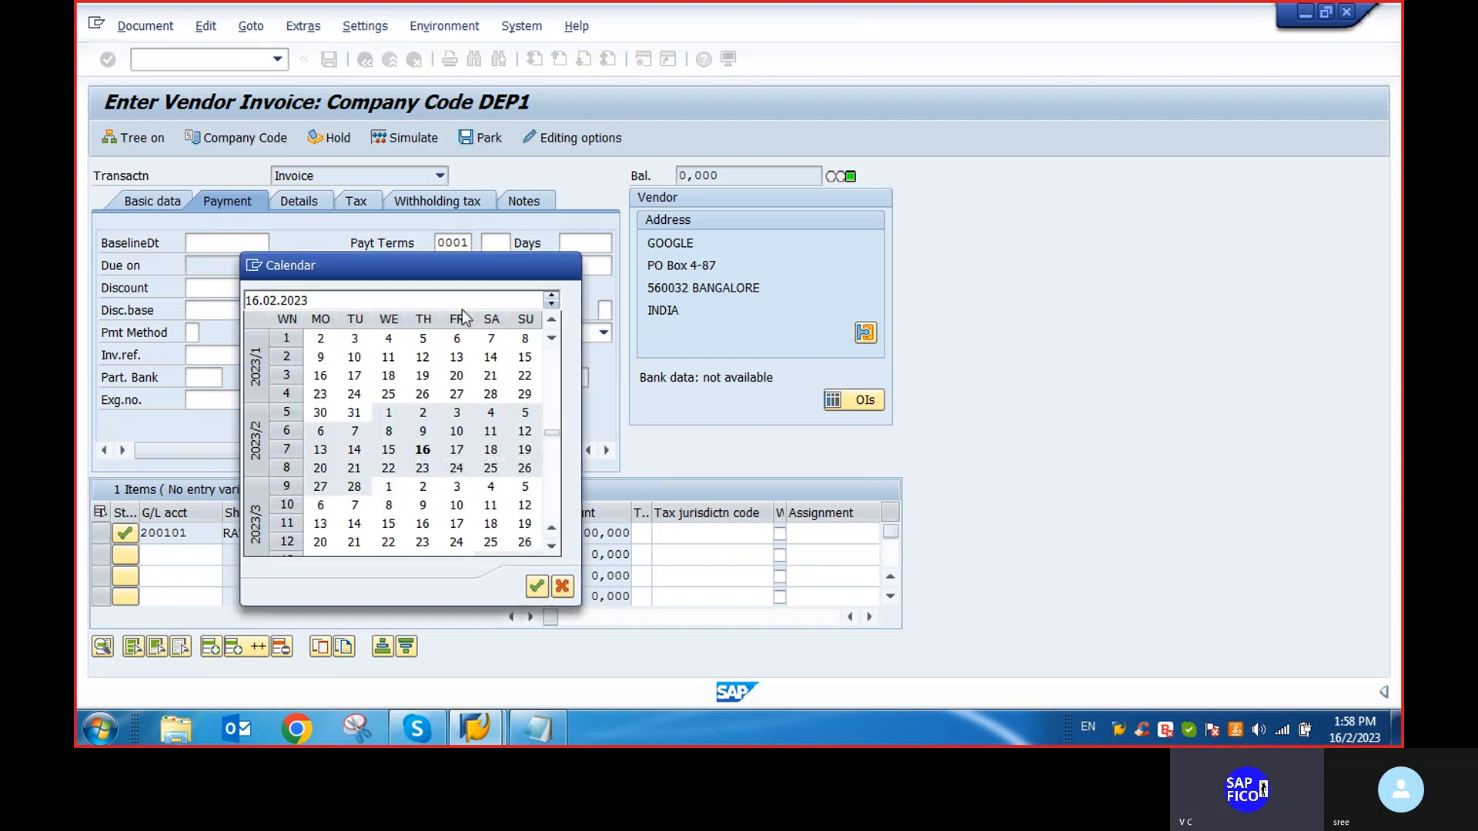
pyautogui.click(406, 142)
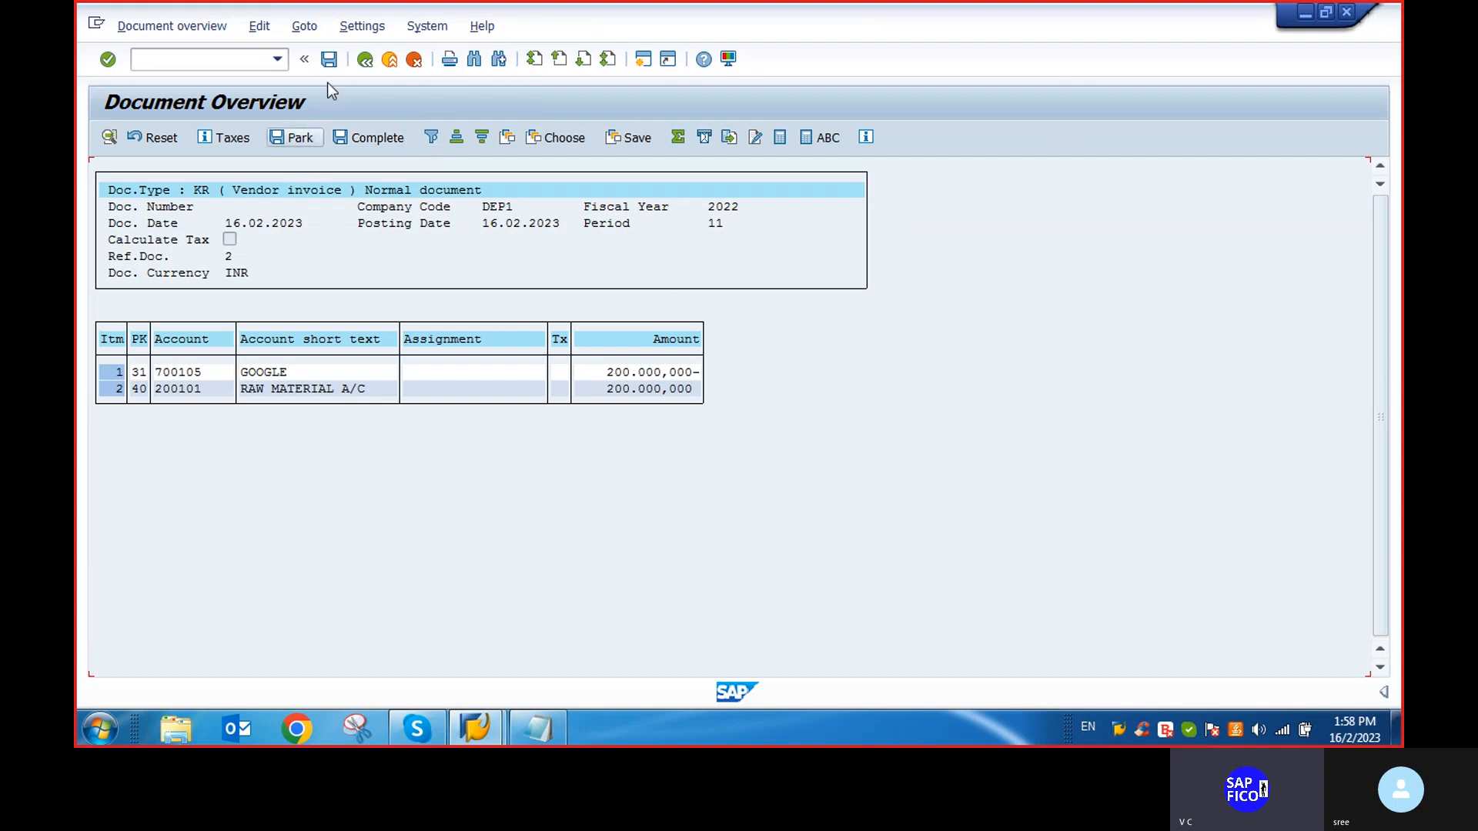
pyautogui.click(328, 60)
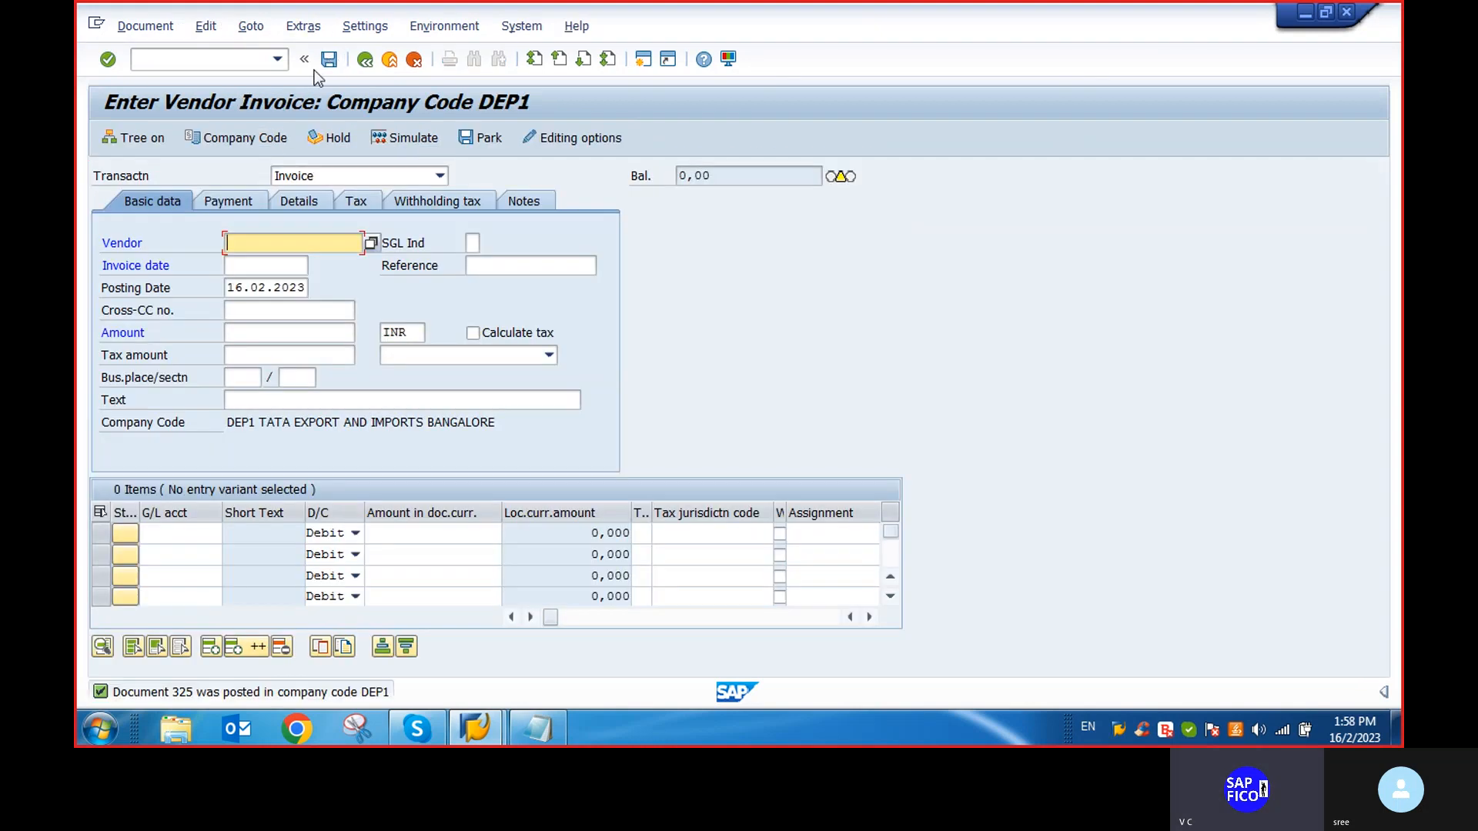
# Leave invoice entry for transaction FBL1N and list the open items of all vendors in company code DEP1 at key date 16.02.2023
pyautogui.click(177, 62)
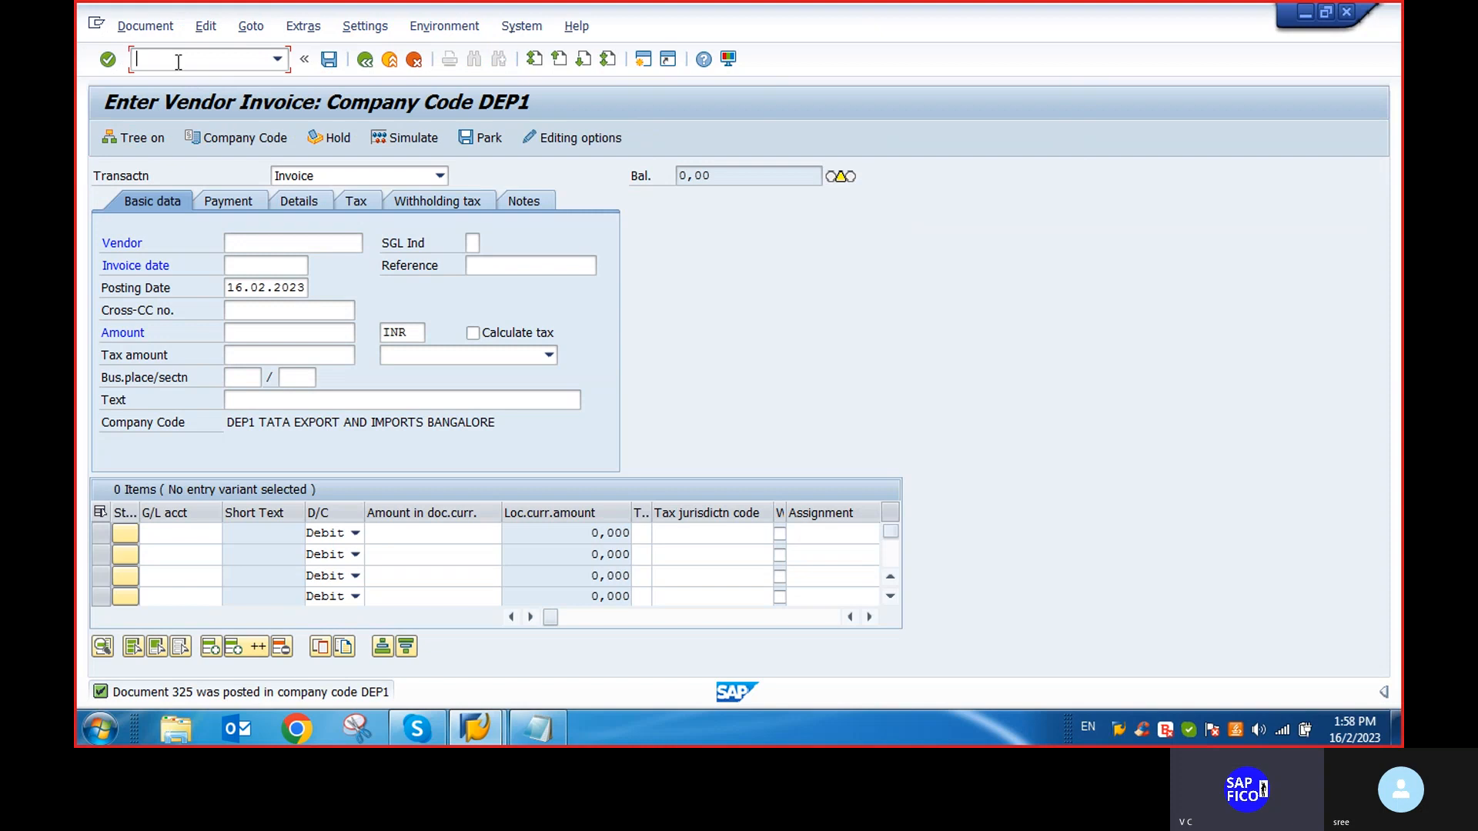
pyautogui.write('/N')
pyautogui.press('Return')
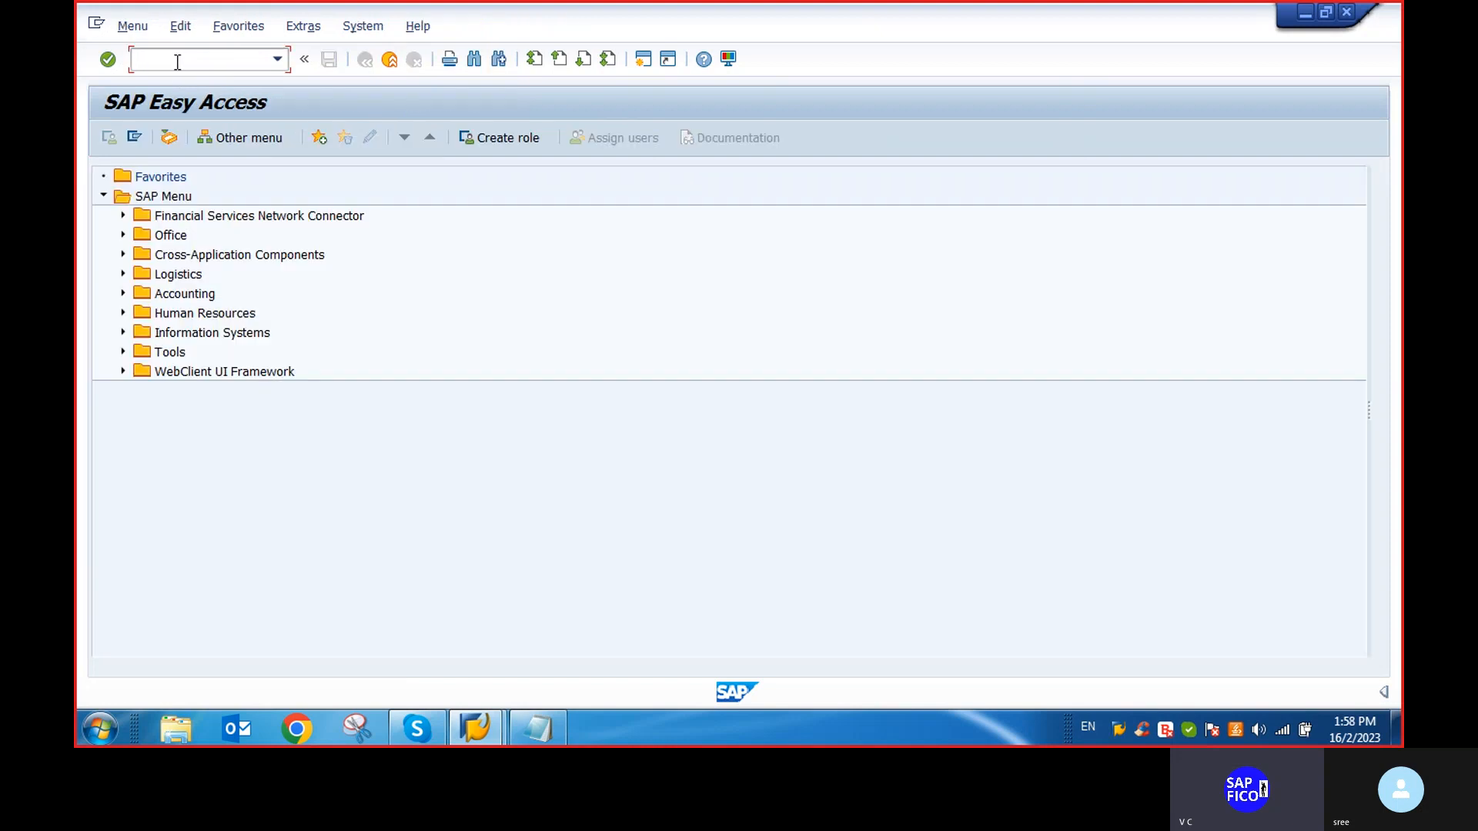
pyautogui.write('FBL1N')
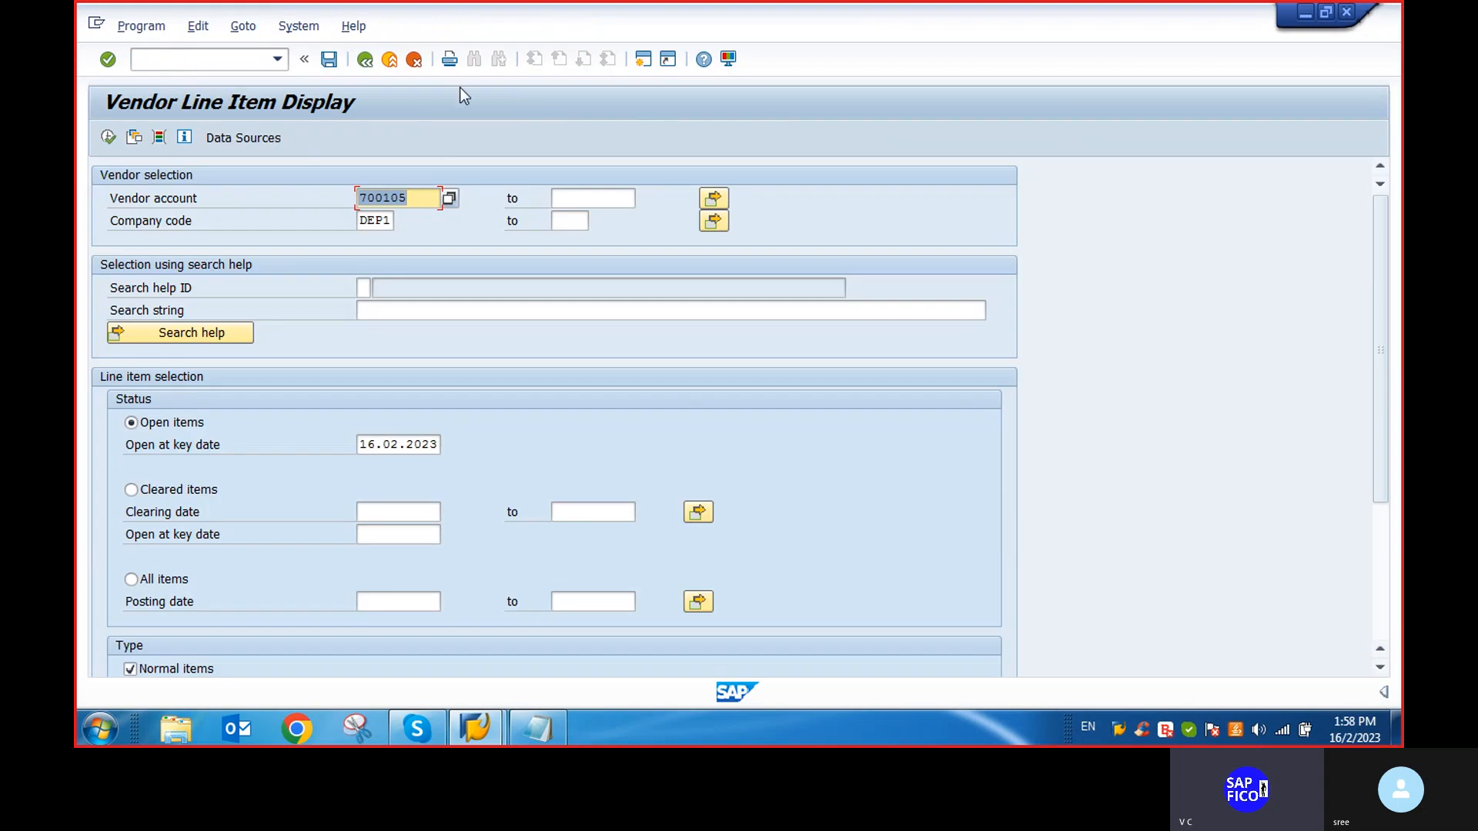
pyautogui.press('BackSpace')
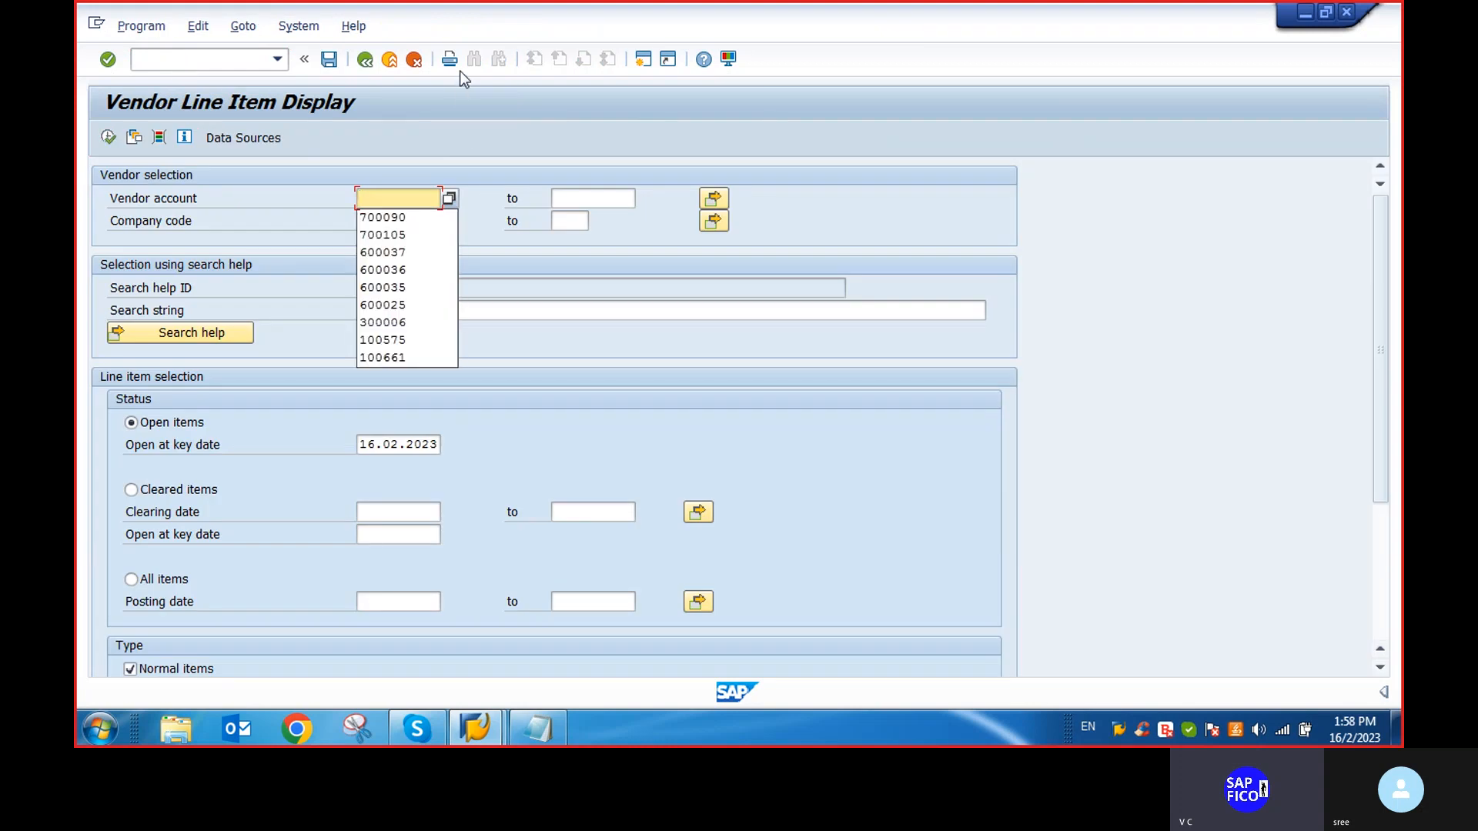
pyautogui.click(107, 137)
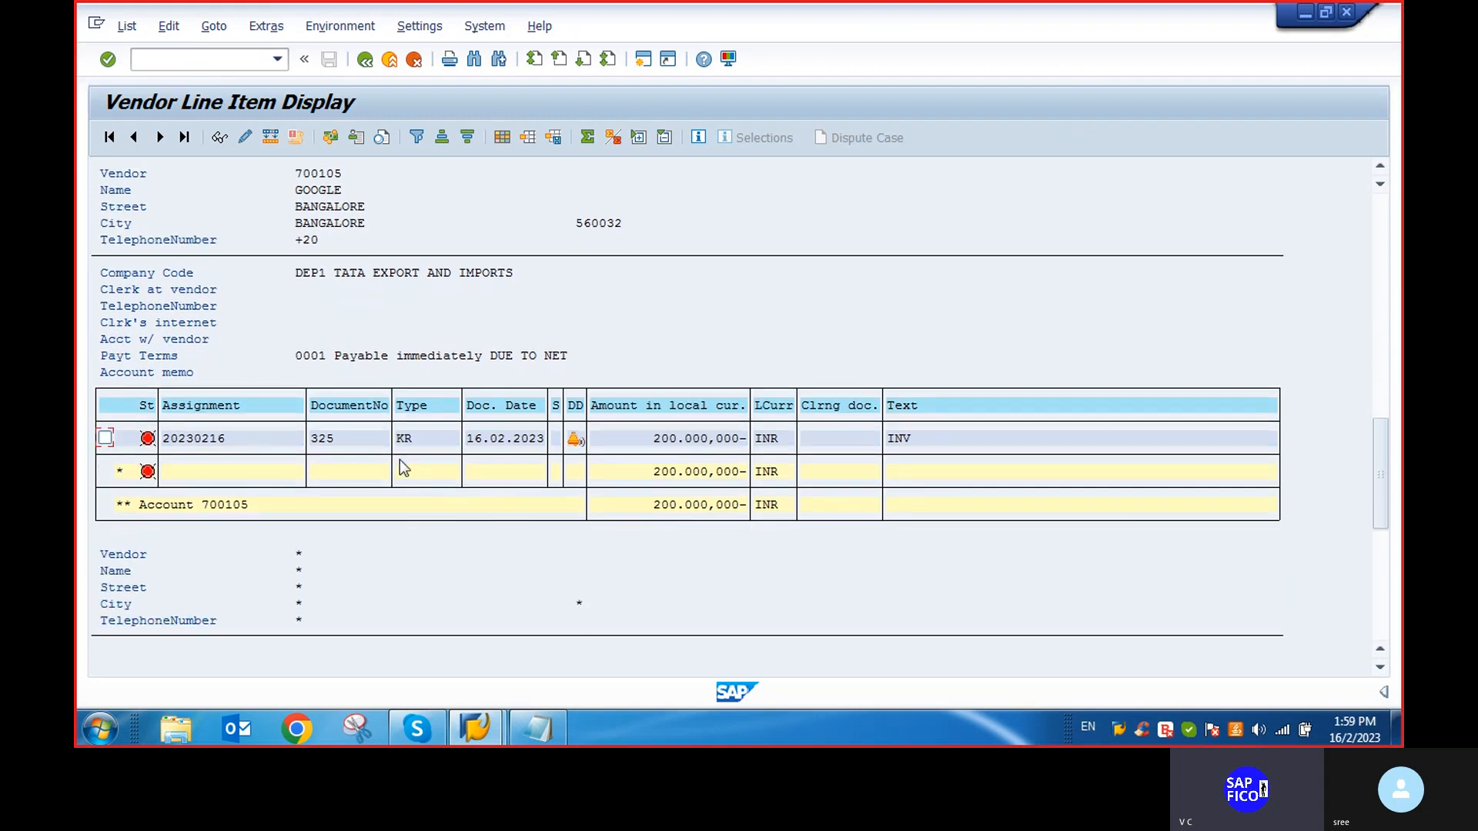
# Leave the vendor line item display and start transaction F110 for automatic payments
pyautogui.click(159, 66)
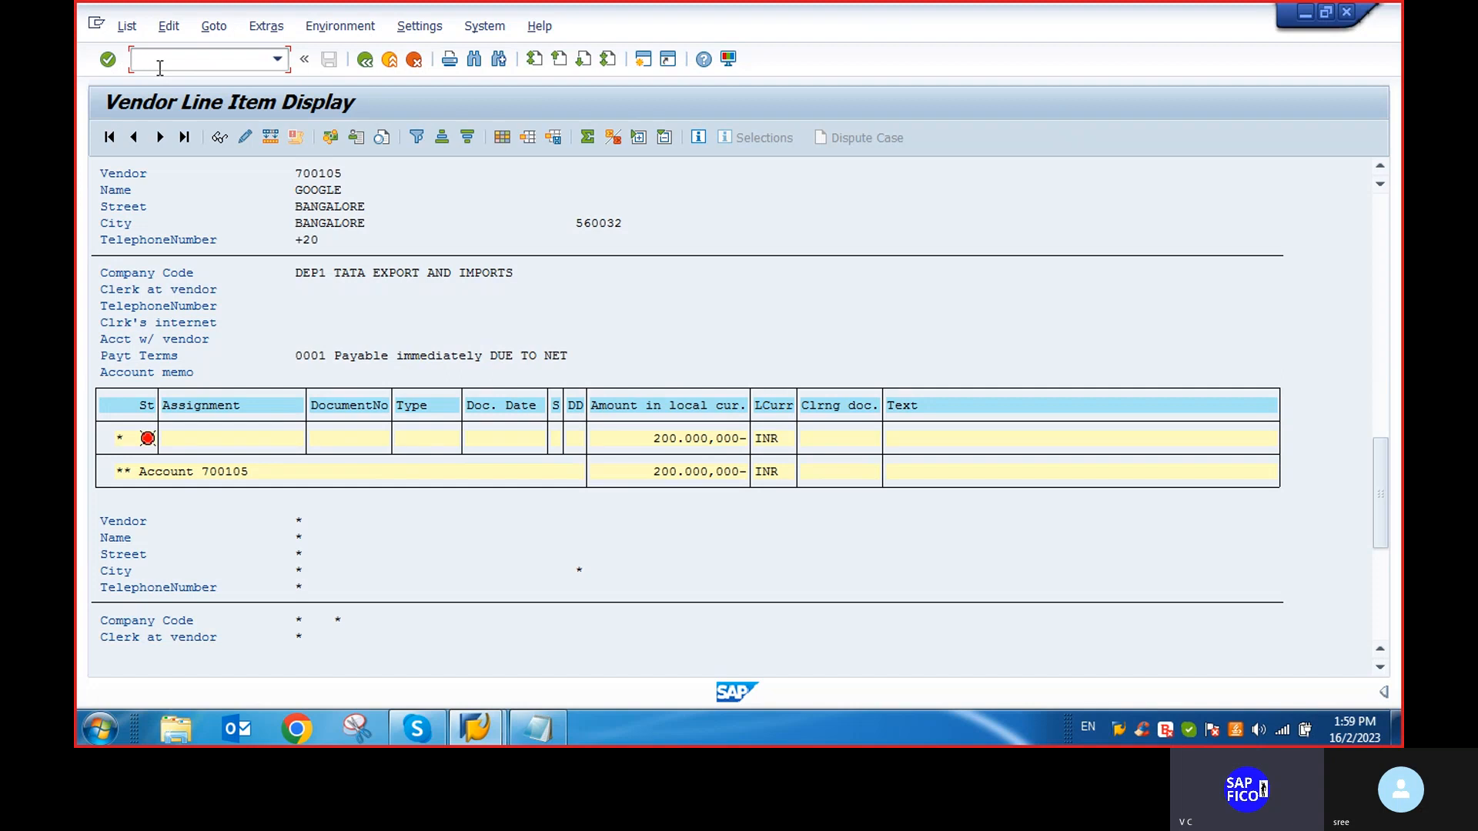
pyautogui.click(158, 64)
pyautogui.click(160, 68)
pyautogui.write('/N')
pyautogui.press('Return')
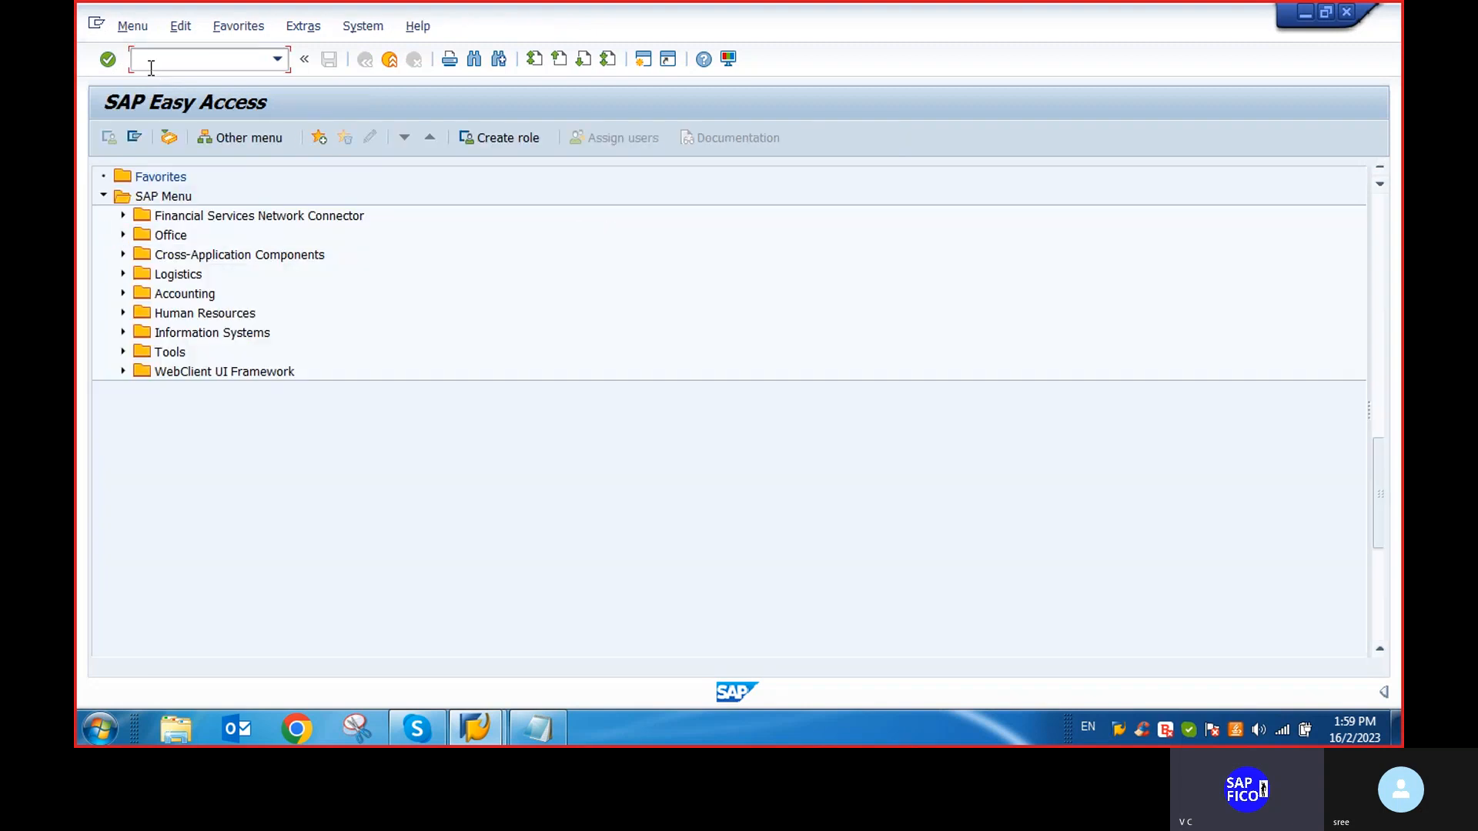
pyautogui.write('F110')
pyautogui.press('Return')
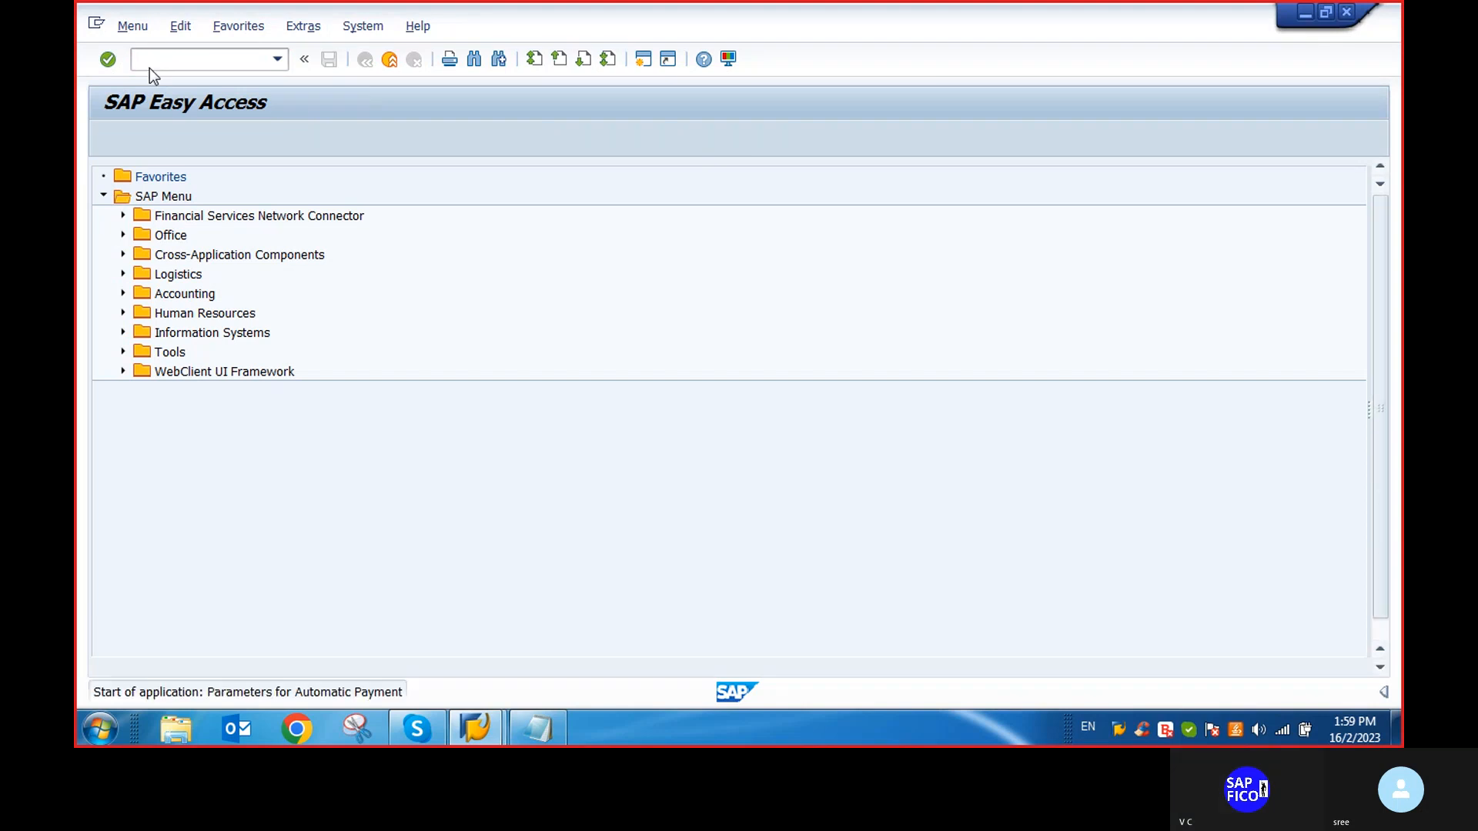
# Identify the payment run with run date 16.02.2023 and identification BB1
pyautogui.write('1')
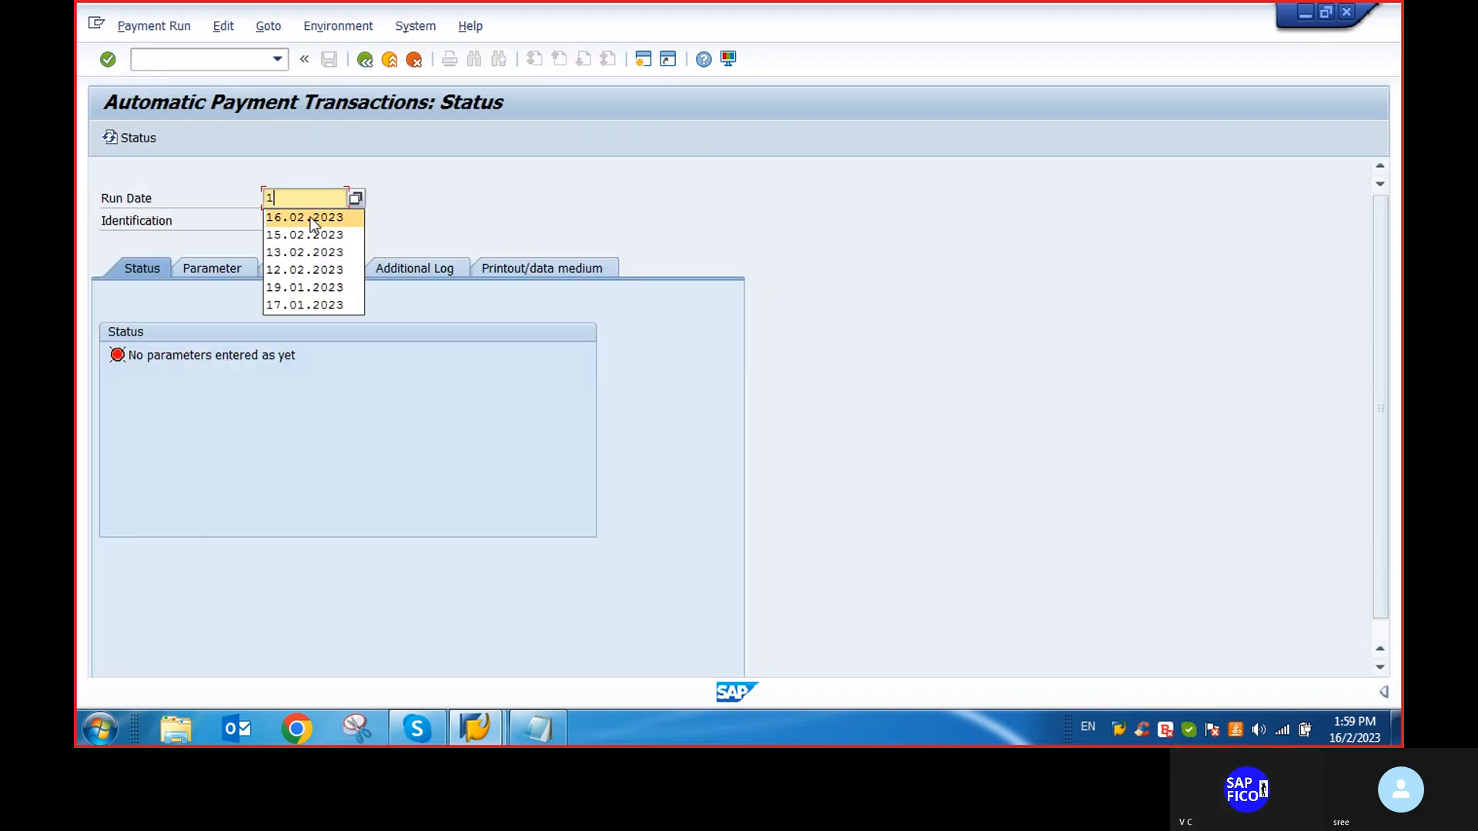
pyautogui.click(302, 218)
pyautogui.click(297, 221)
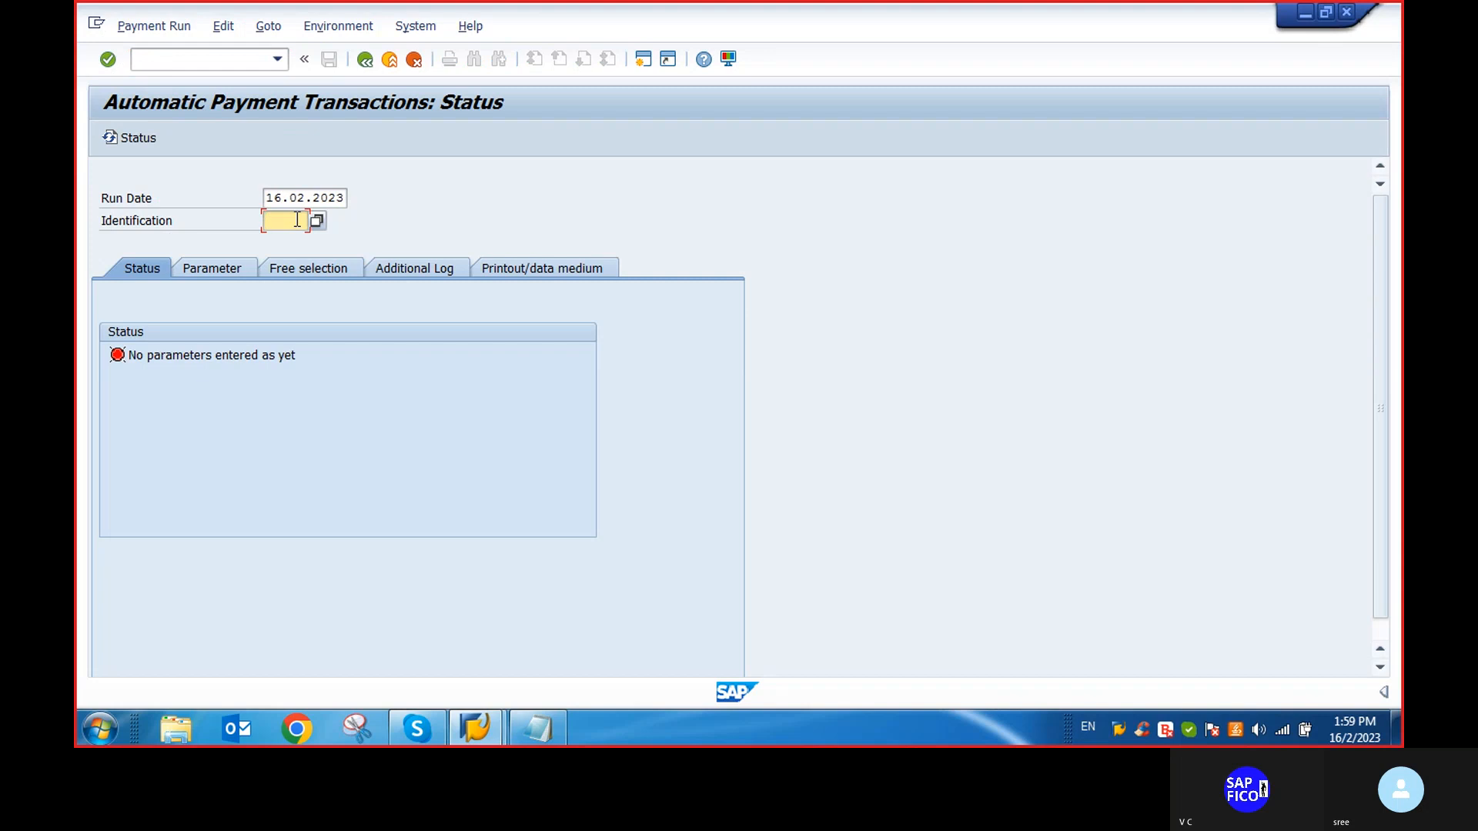
pyautogui.write('BB1')
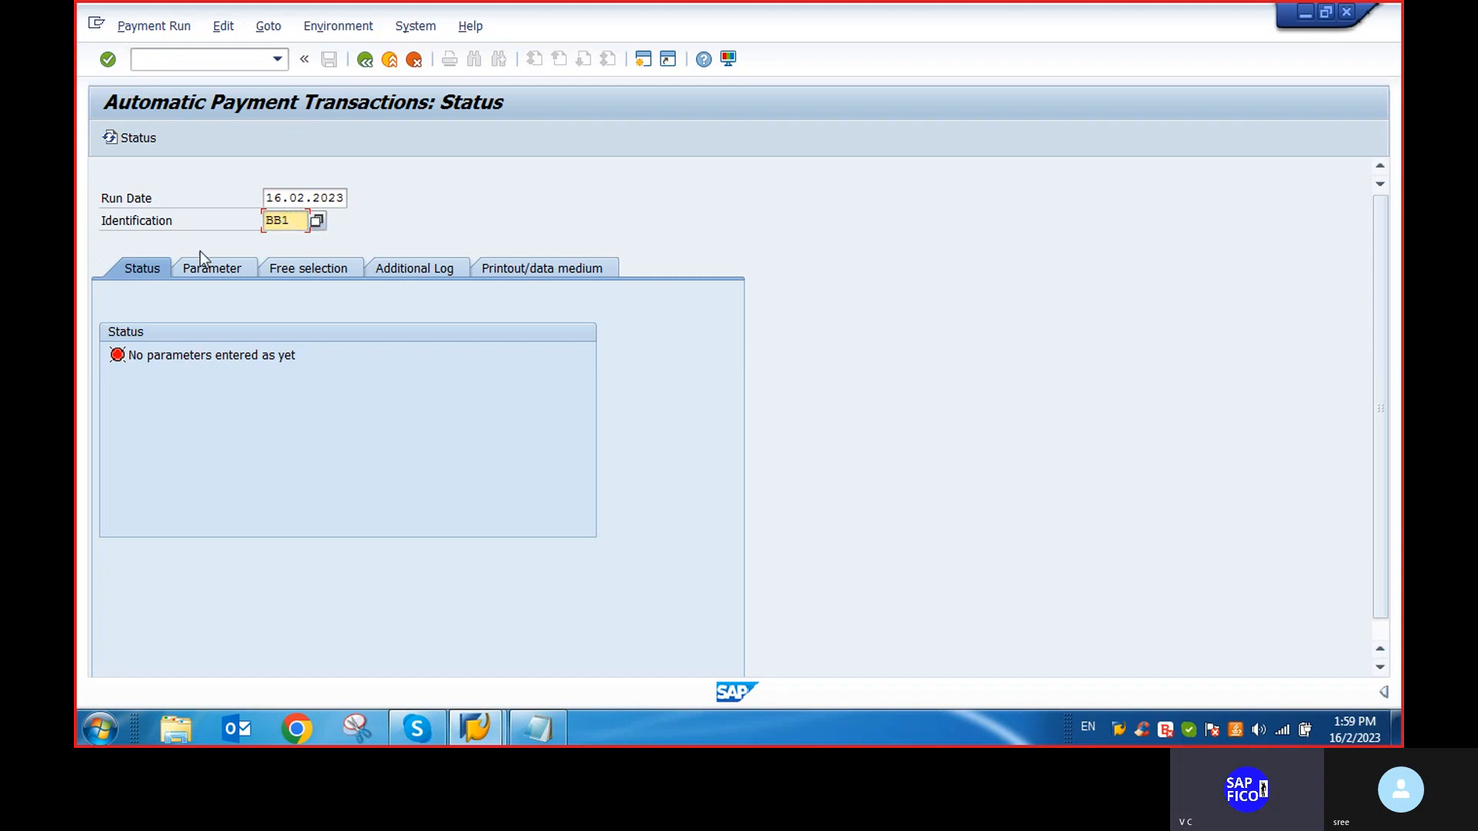
# Enter company code DEP1 in the run's payments control with payment method + (CHEQUE PAYMENT) and next payment date 17.02.2023
pyautogui.click(210, 273)
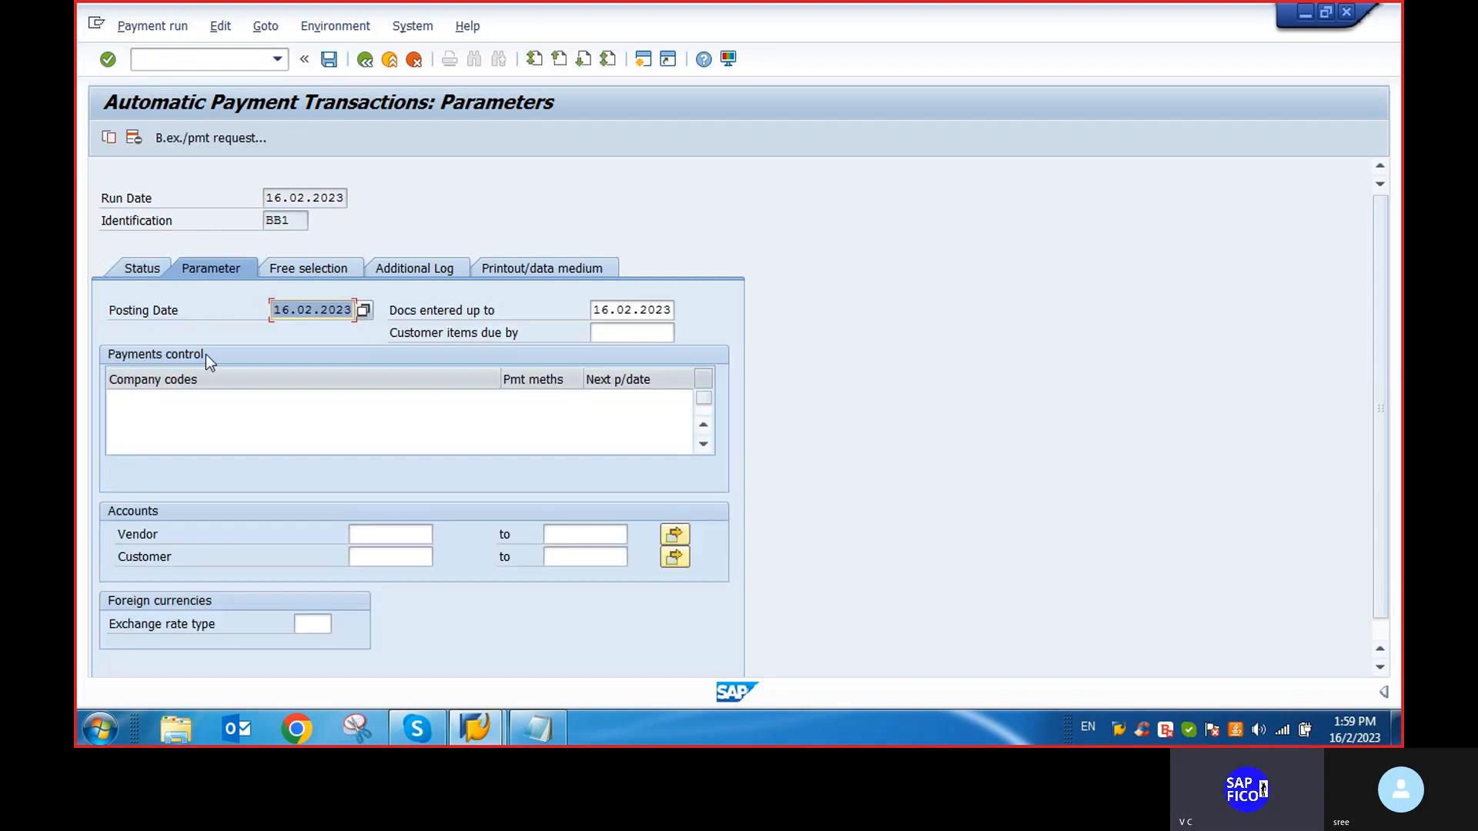
pyautogui.click(157, 403)
pyautogui.write('DEP1')
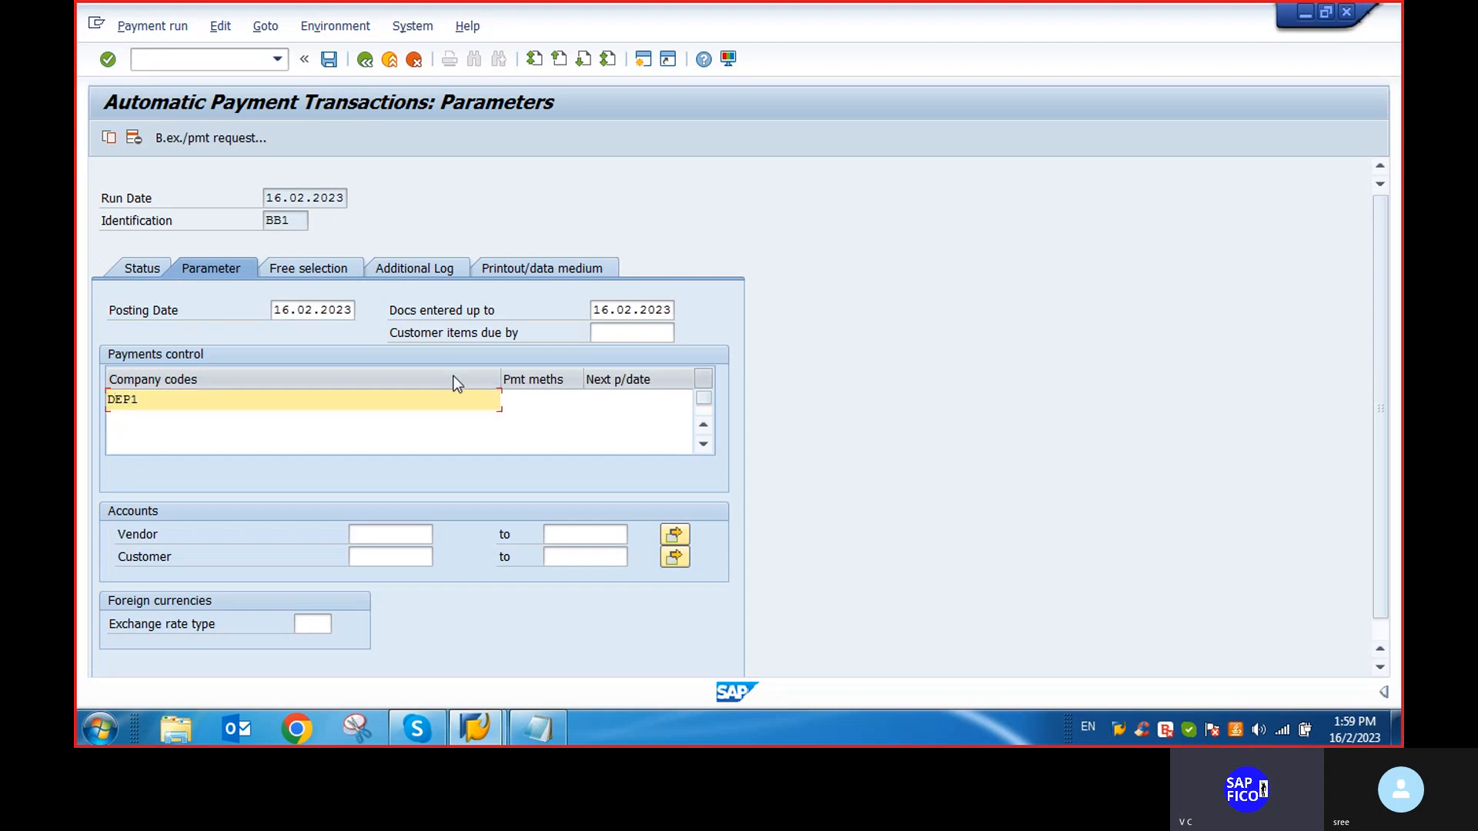
pyautogui.click(547, 399)
pyautogui.click(591, 401)
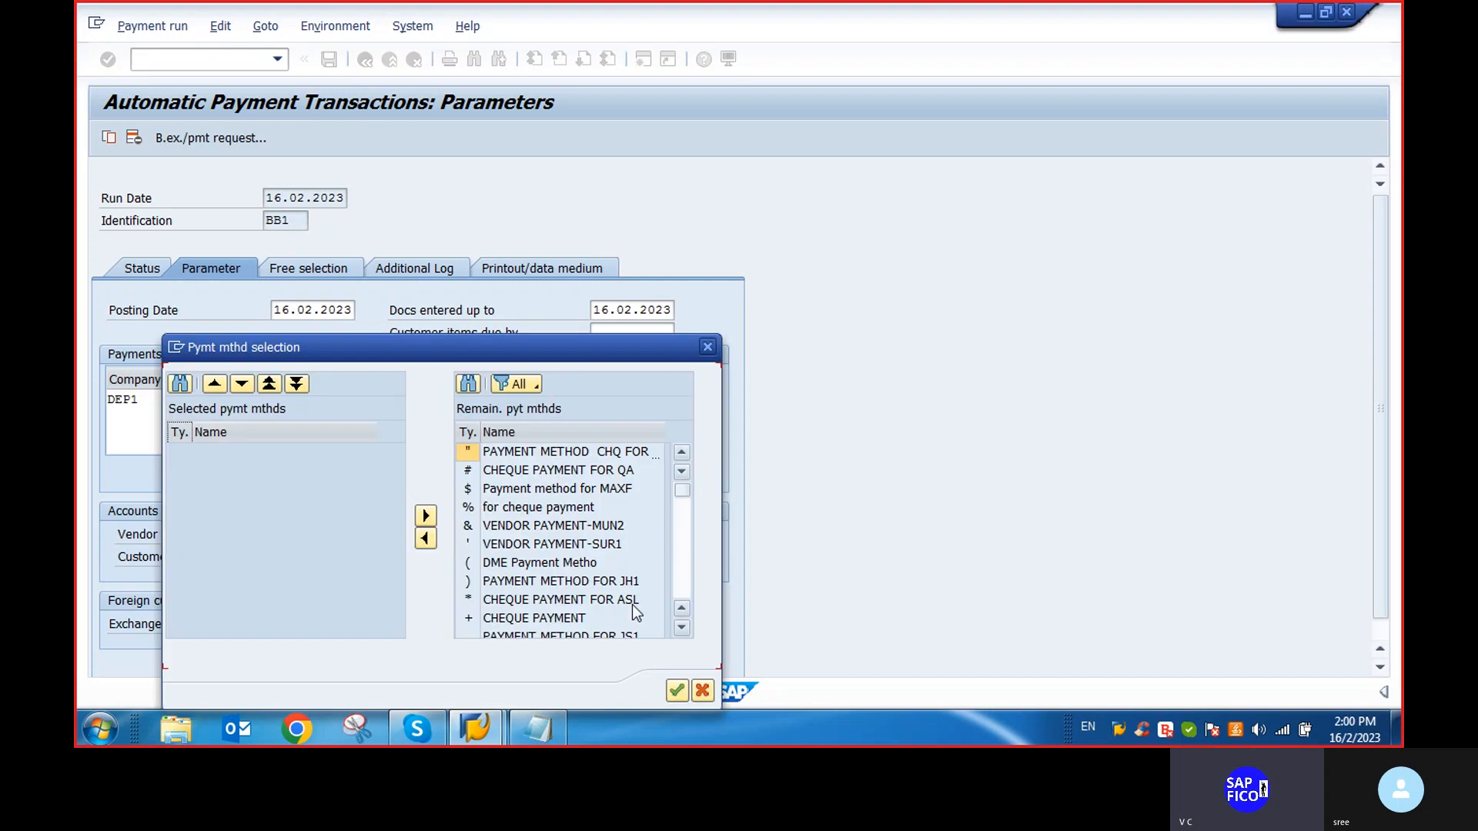
pyautogui.click(498, 618)
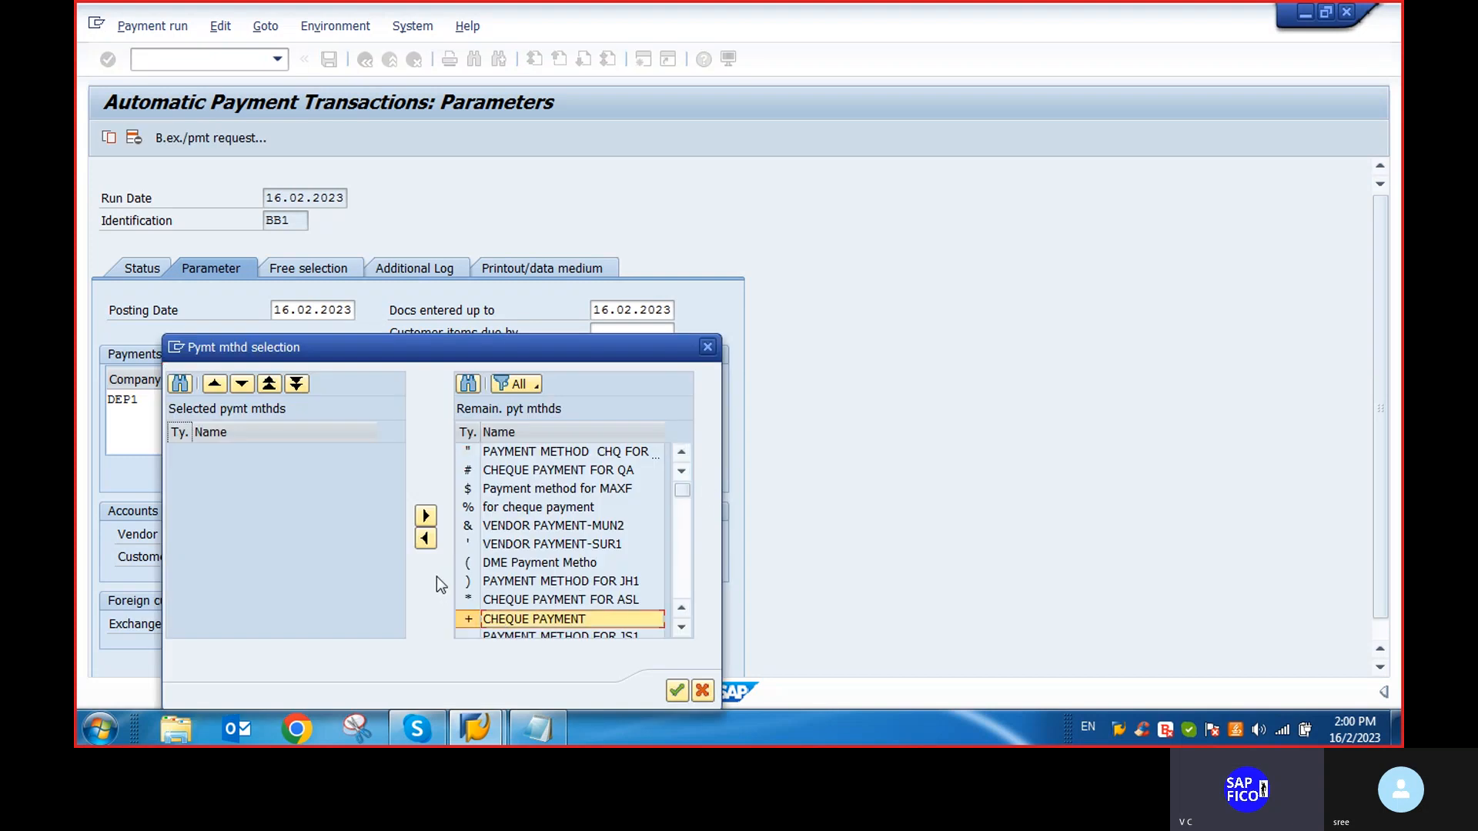
pyautogui.click(426, 538)
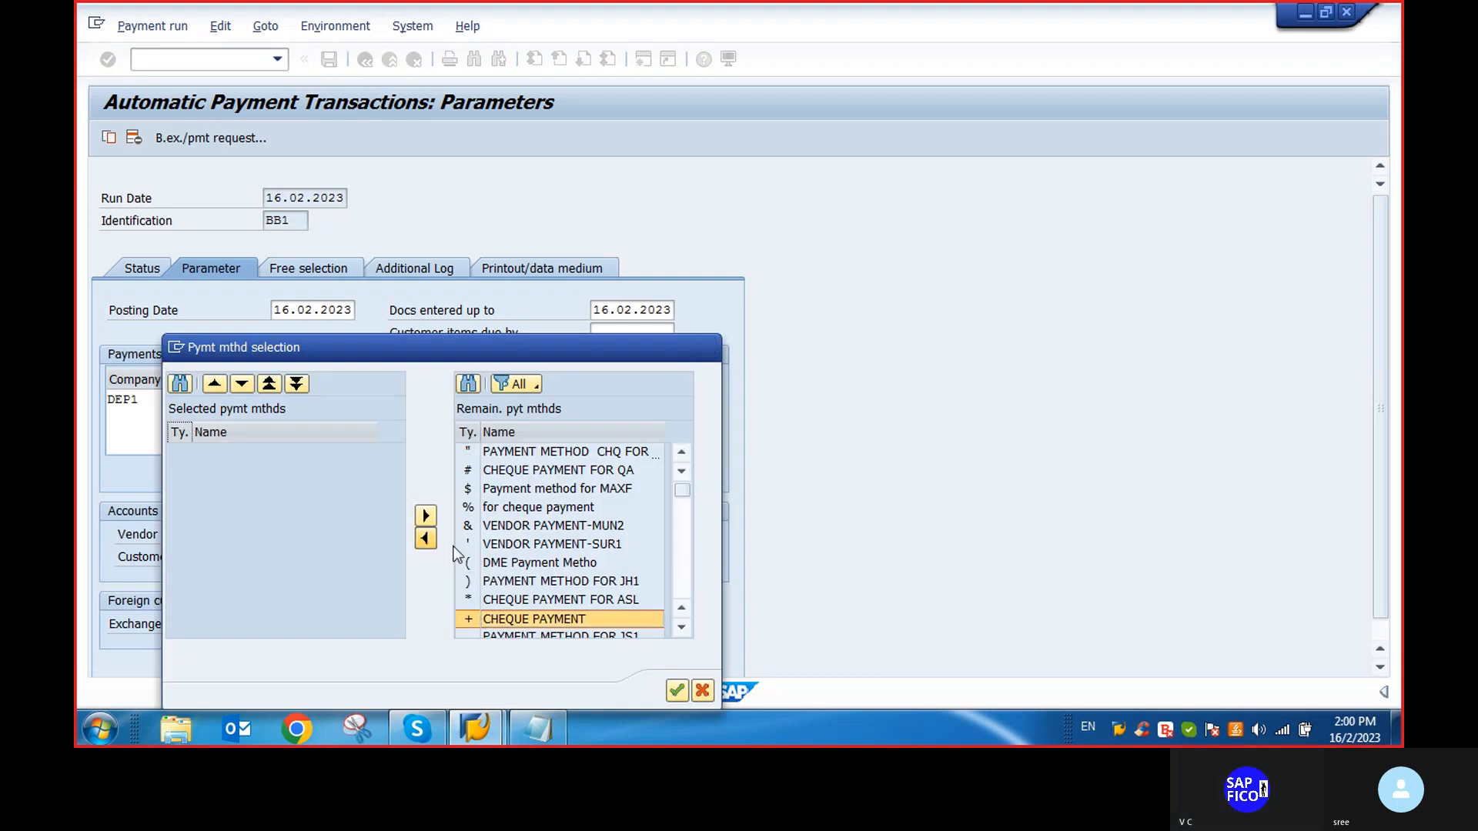
pyautogui.click(675, 691)
pyautogui.click(637, 399)
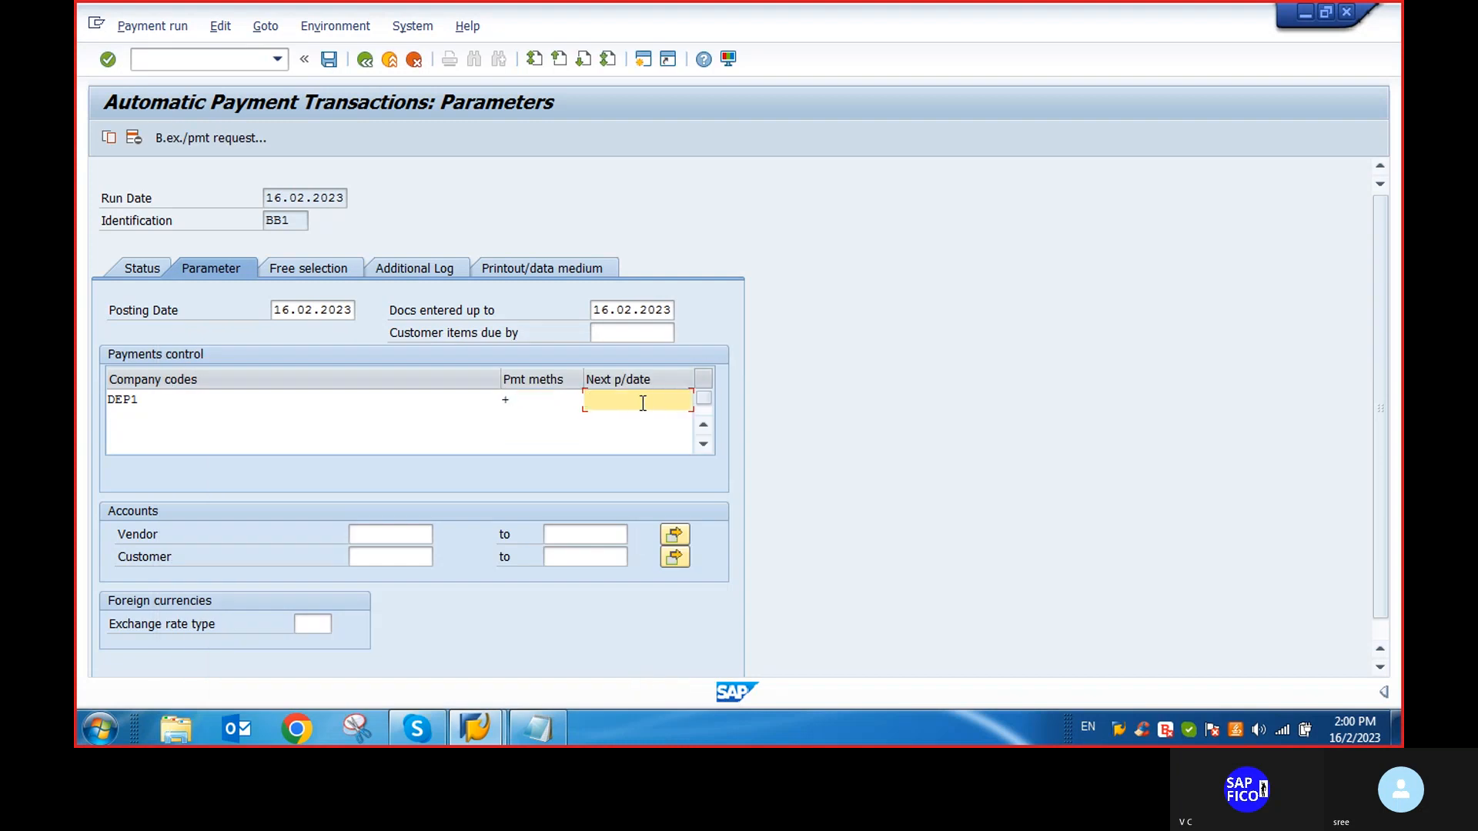
pyautogui.click(617, 419)
# Set the payment run's vendor range from DMART to GOOGLE, picking both from the DEP1 vendor search
pyautogui.click(390, 534)
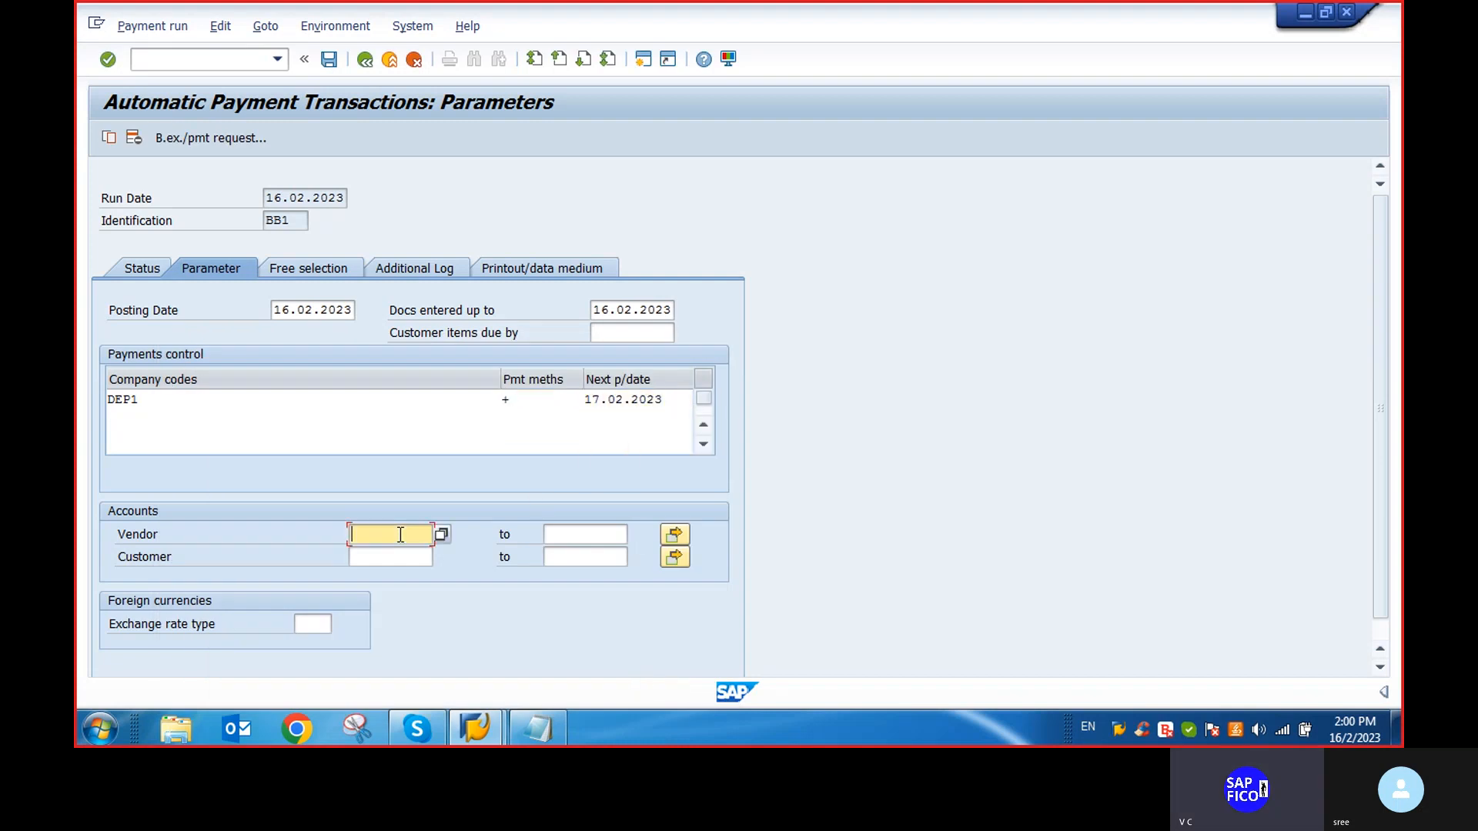
pyautogui.press('F4')
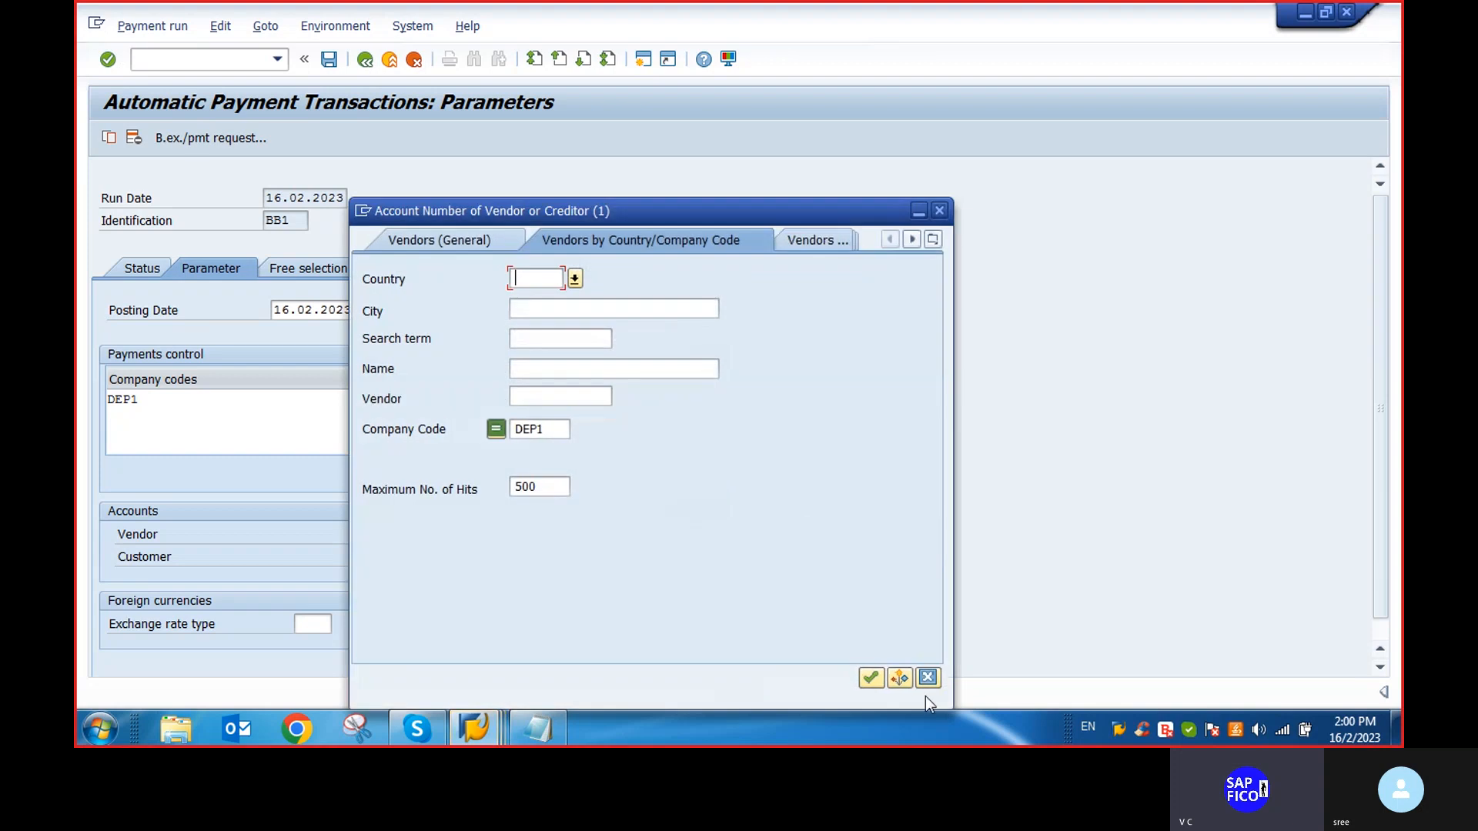
pyautogui.click(869, 678)
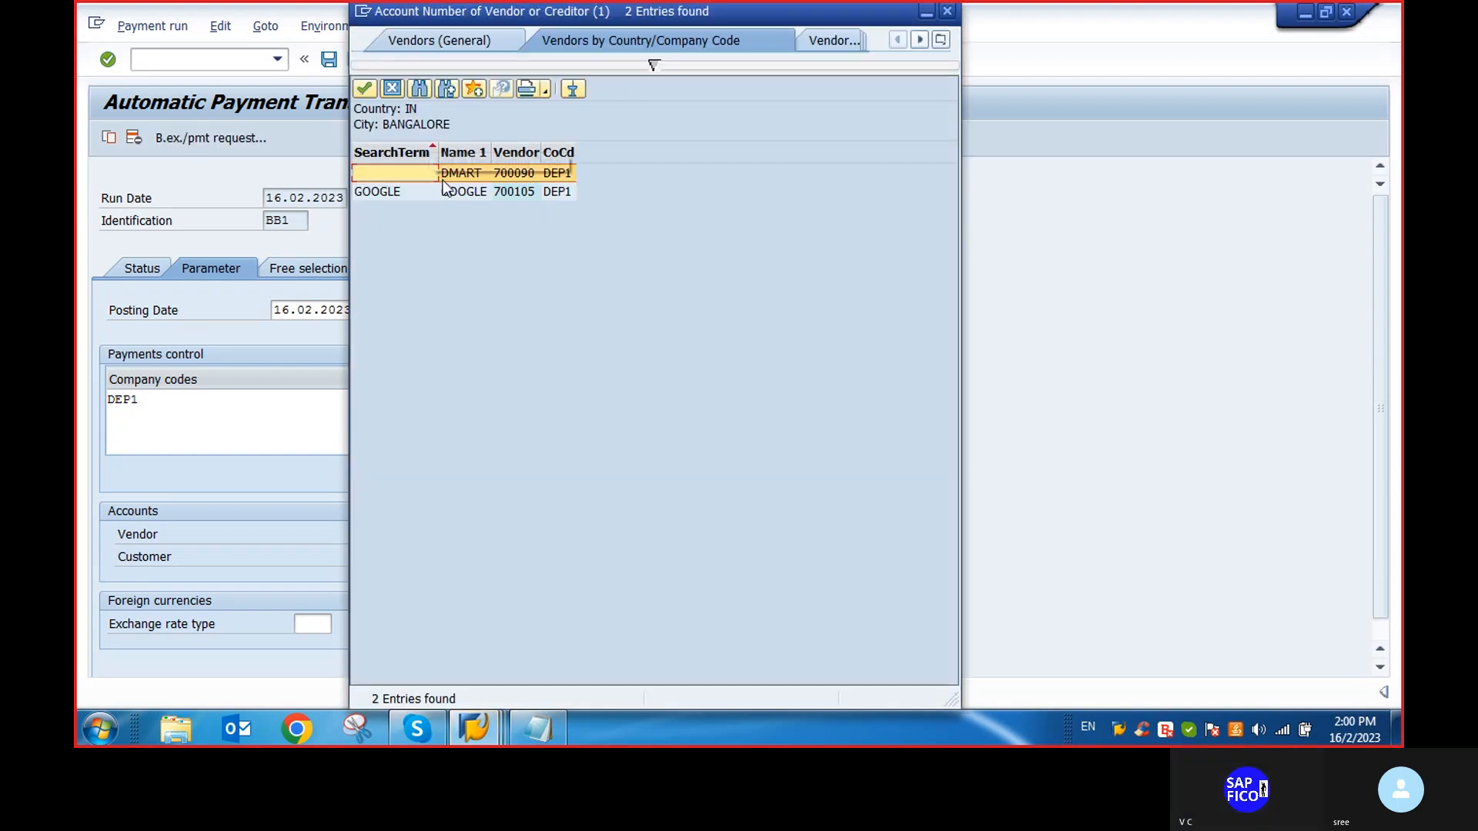
pyautogui.doubleClick(448, 172)
pyautogui.click(601, 533)
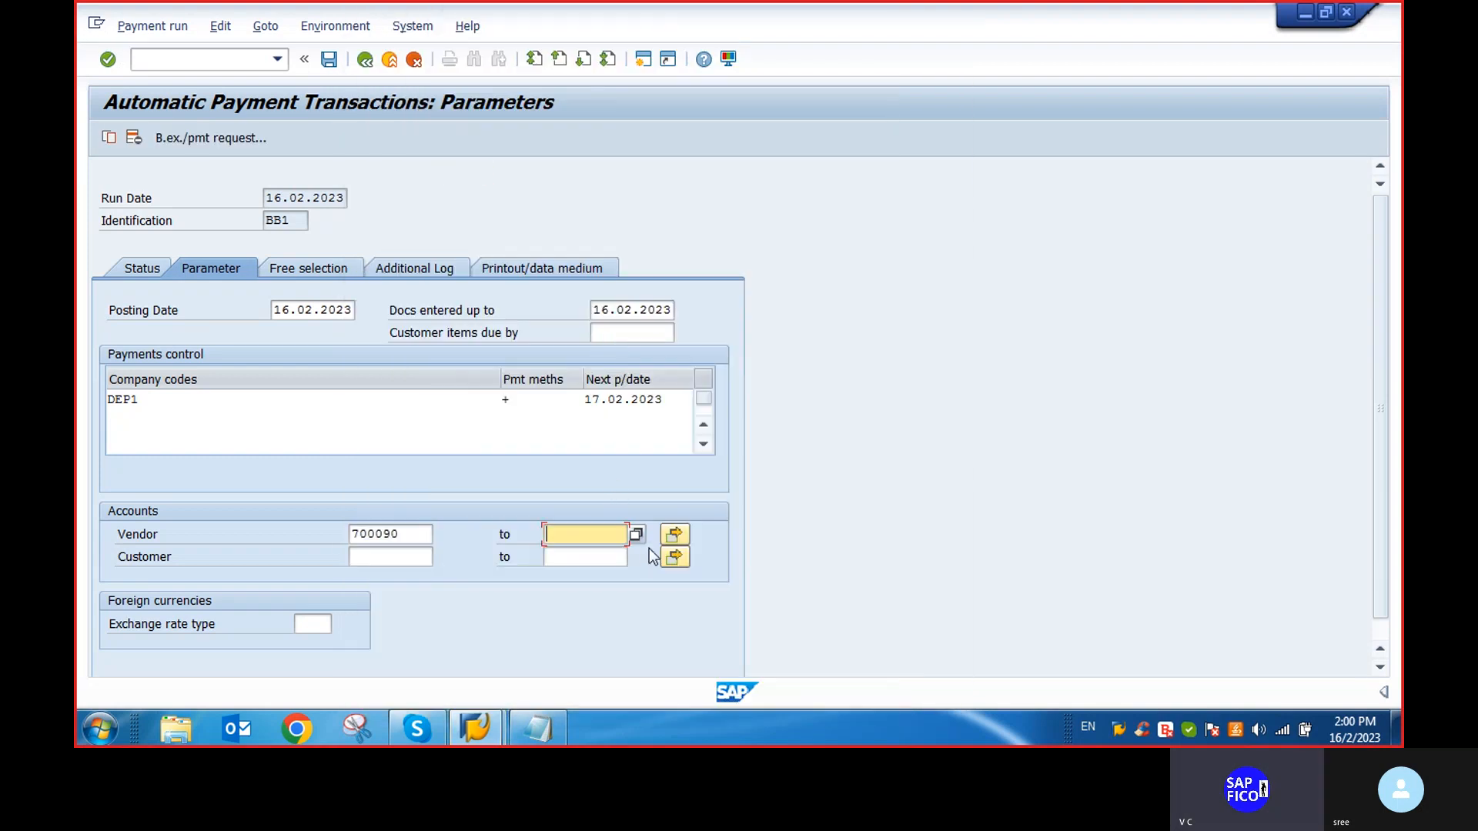
pyautogui.press('F4')
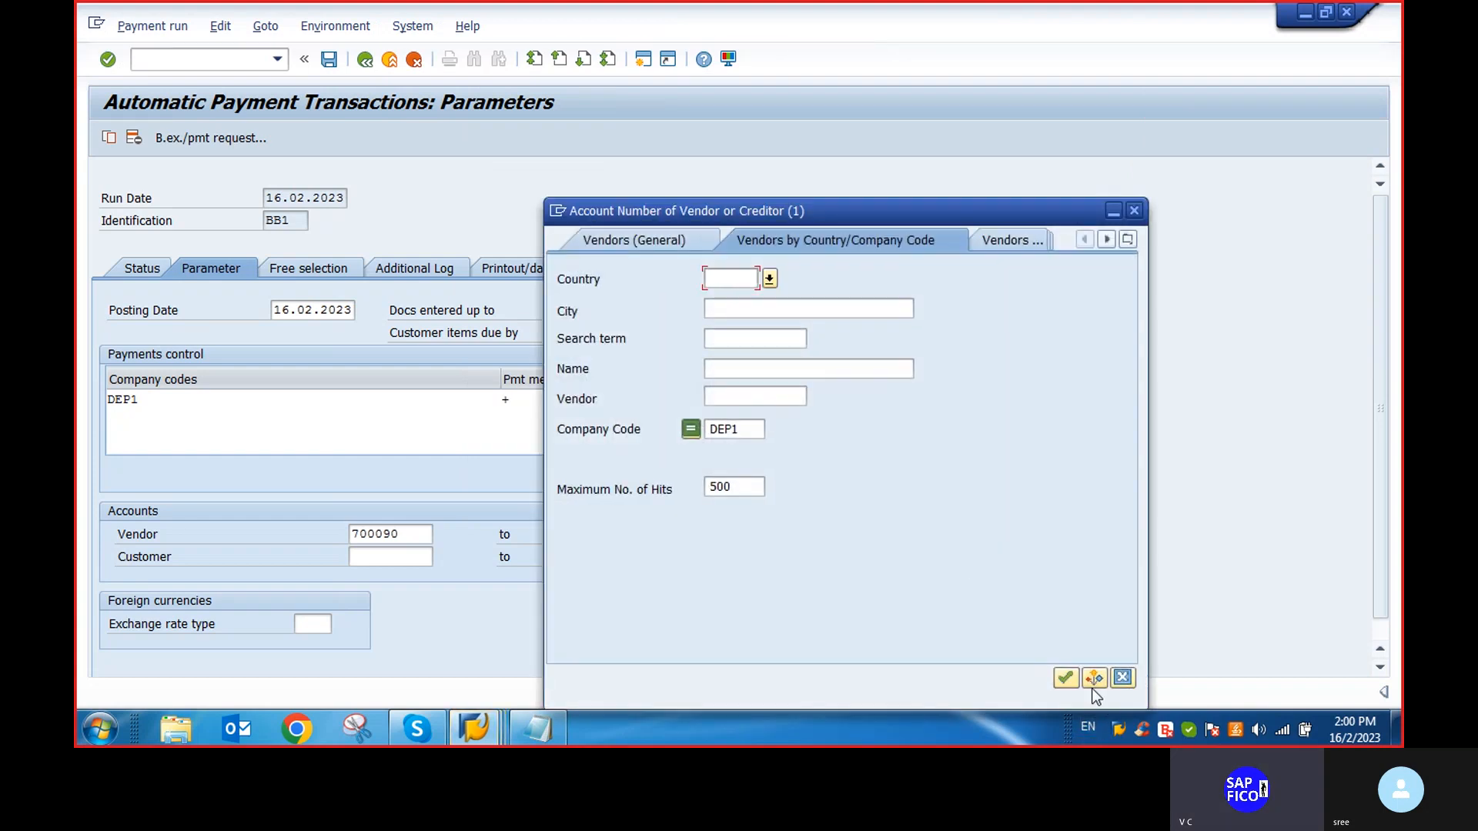
pyautogui.click(1067, 683)
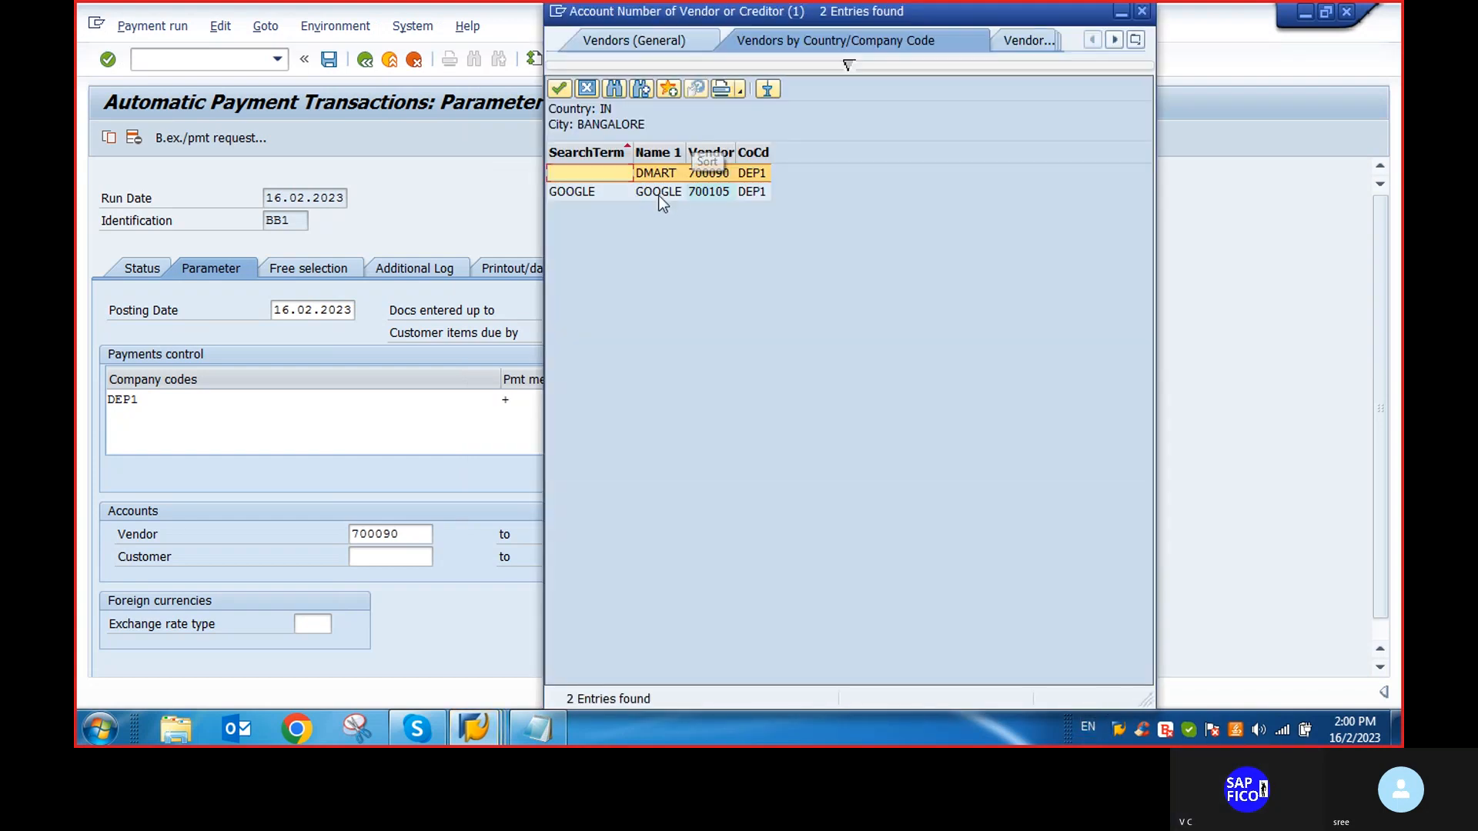
pyautogui.click(649, 190)
pyautogui.click(648, 191)
pyautogui.moveTo(405, 534); pyautogui.dragTo(347, 531)
# Enable the due date check and payment method selection if not successful in the run's additional log
pyautogui.click(400, 266)
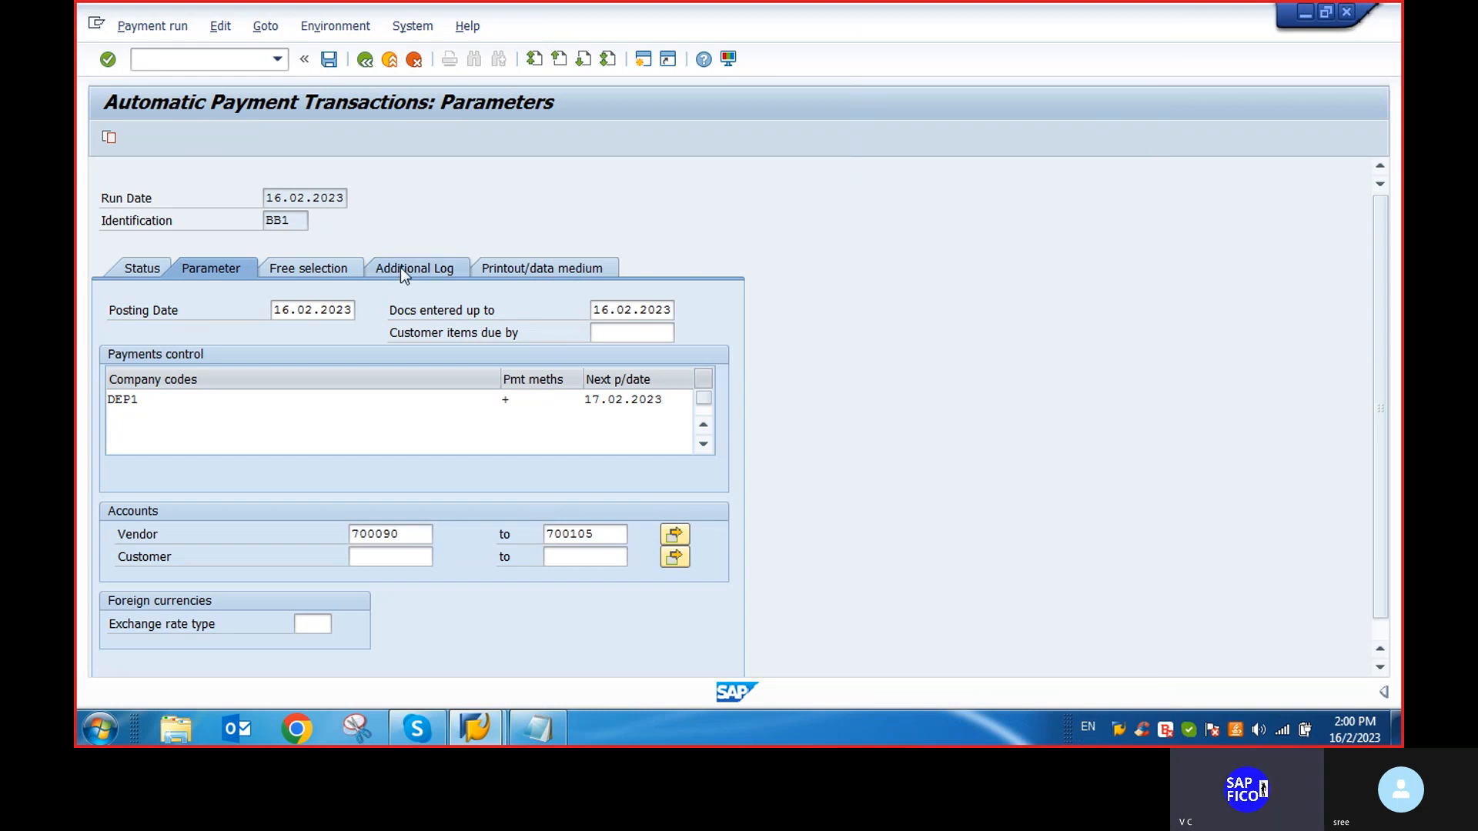
pyautogui.click(115, 356)
pyautogui.click(115, 400)
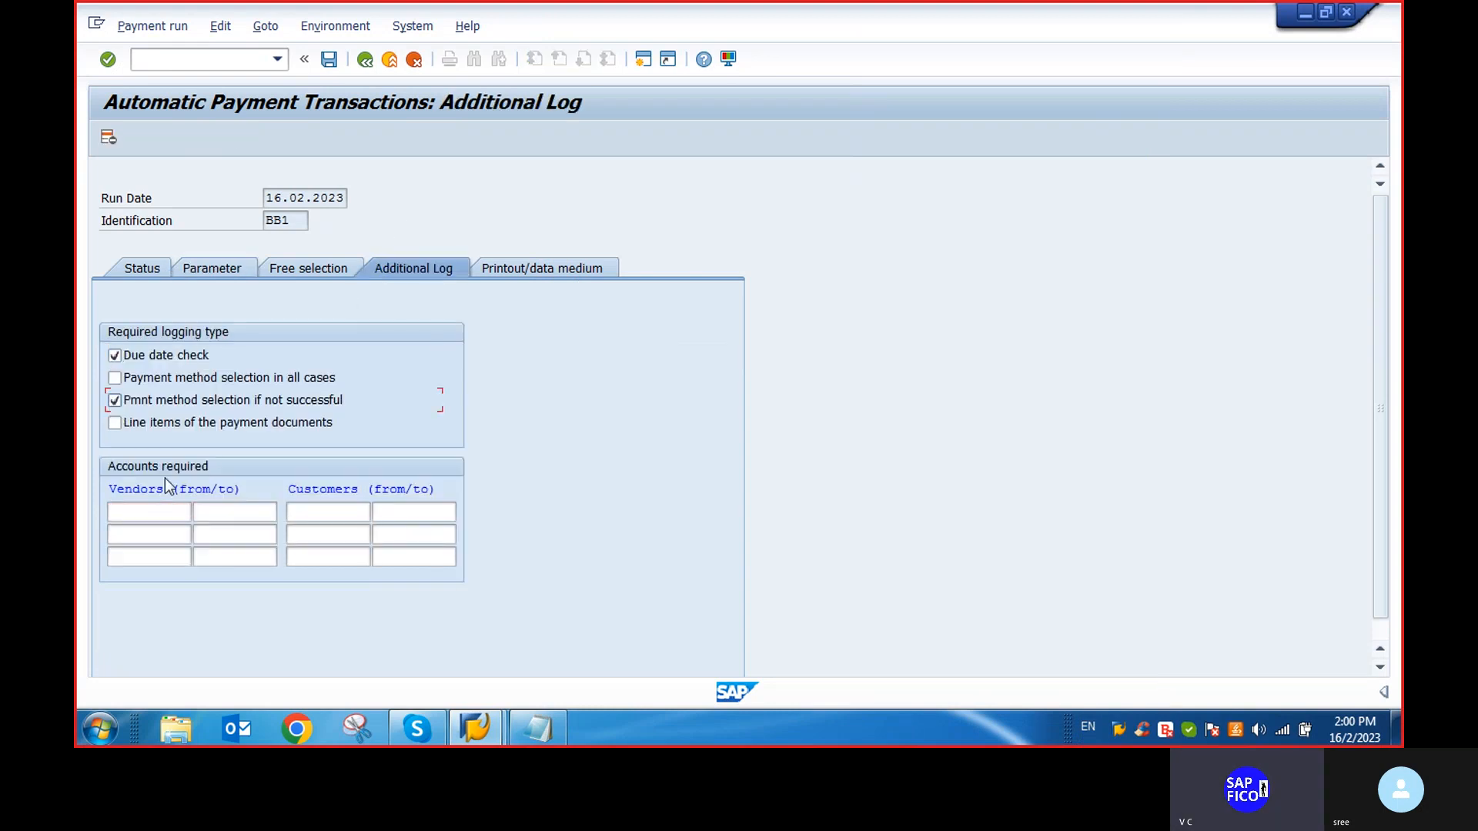
pyautogui.click(166, 508)
pyautogui.write('BANK OF IN')
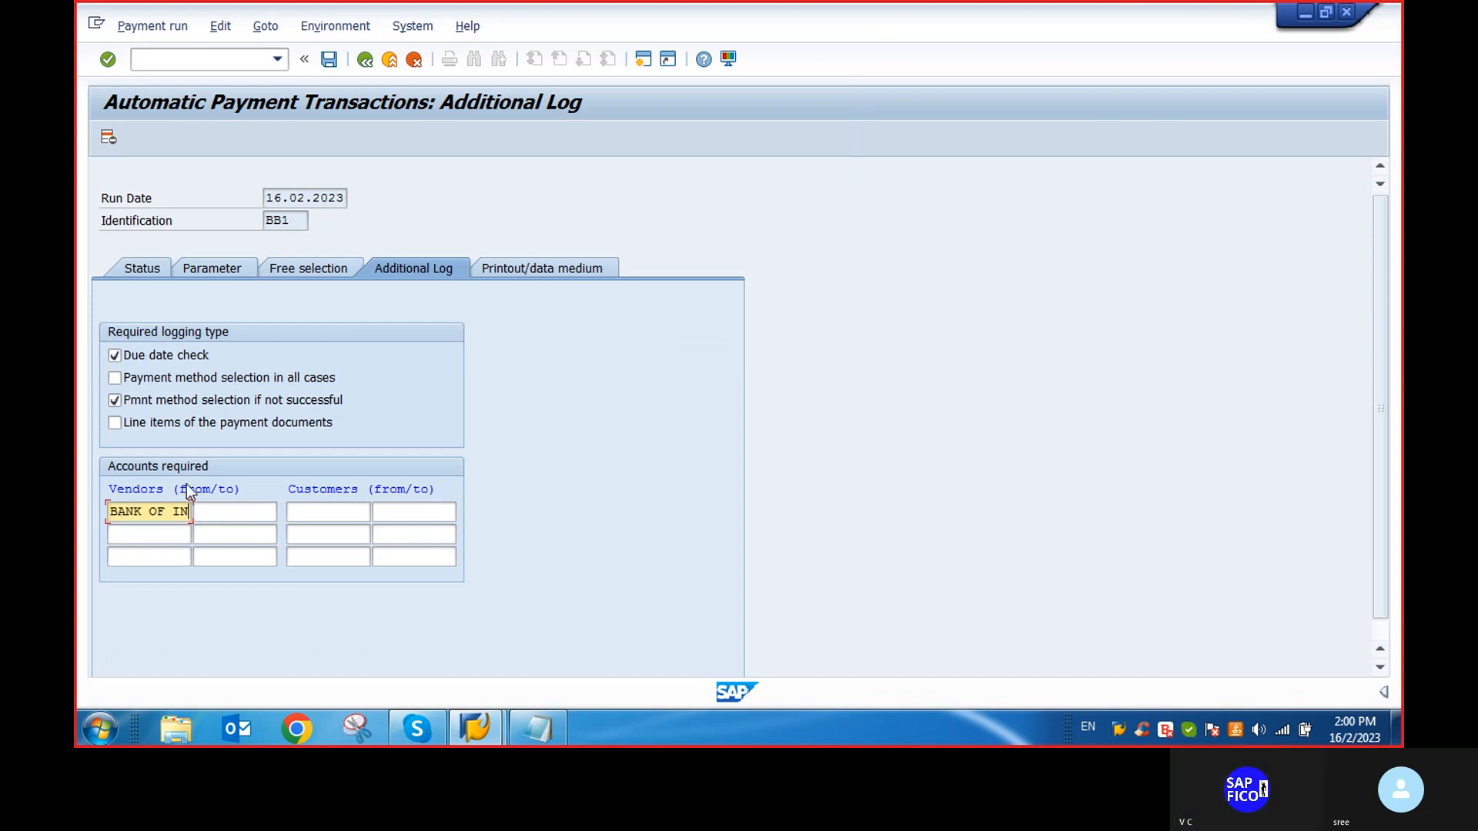
pyautogui.press('BackSpace')
pyautogui.press('BackSpace')
pyautogui.press('BackSpace')
pyautogui.press('BackSpace')
pyautogui.press('BackSpace')
pyautogui.press('BackSpace')
pyautogui.press('BackSpace')
pyautogui.press('BackSpace')
pyautogui.press('BackSpace')
pyautogui.press('BackSpace')
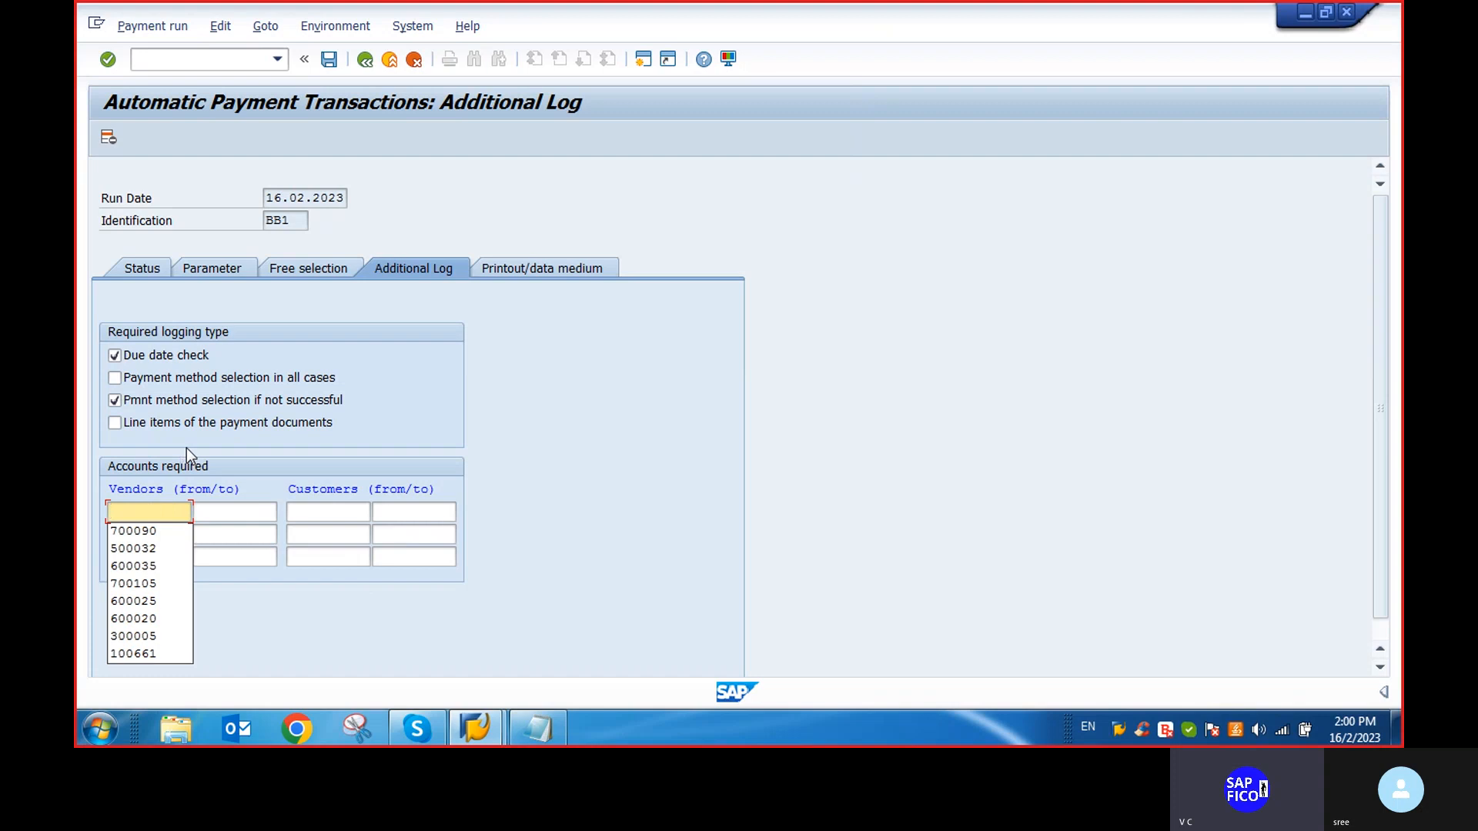
# Set the additional log's required vendor accounts from DMART to GOOGLE and save the payment run parameters
pyautogui.click(132, 532)
pyautogui.click(219, 516)
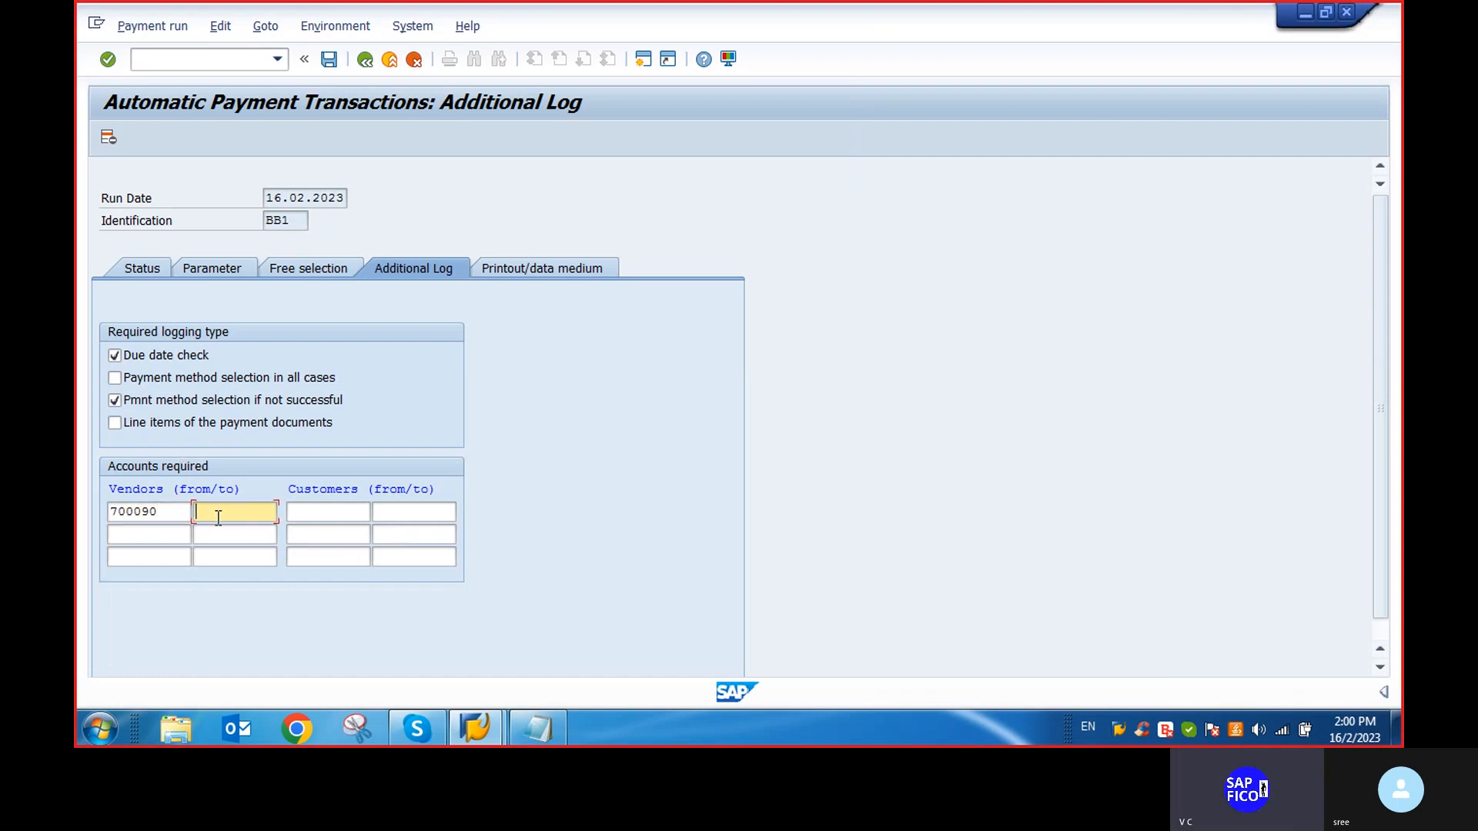
pyautogui.write('7')
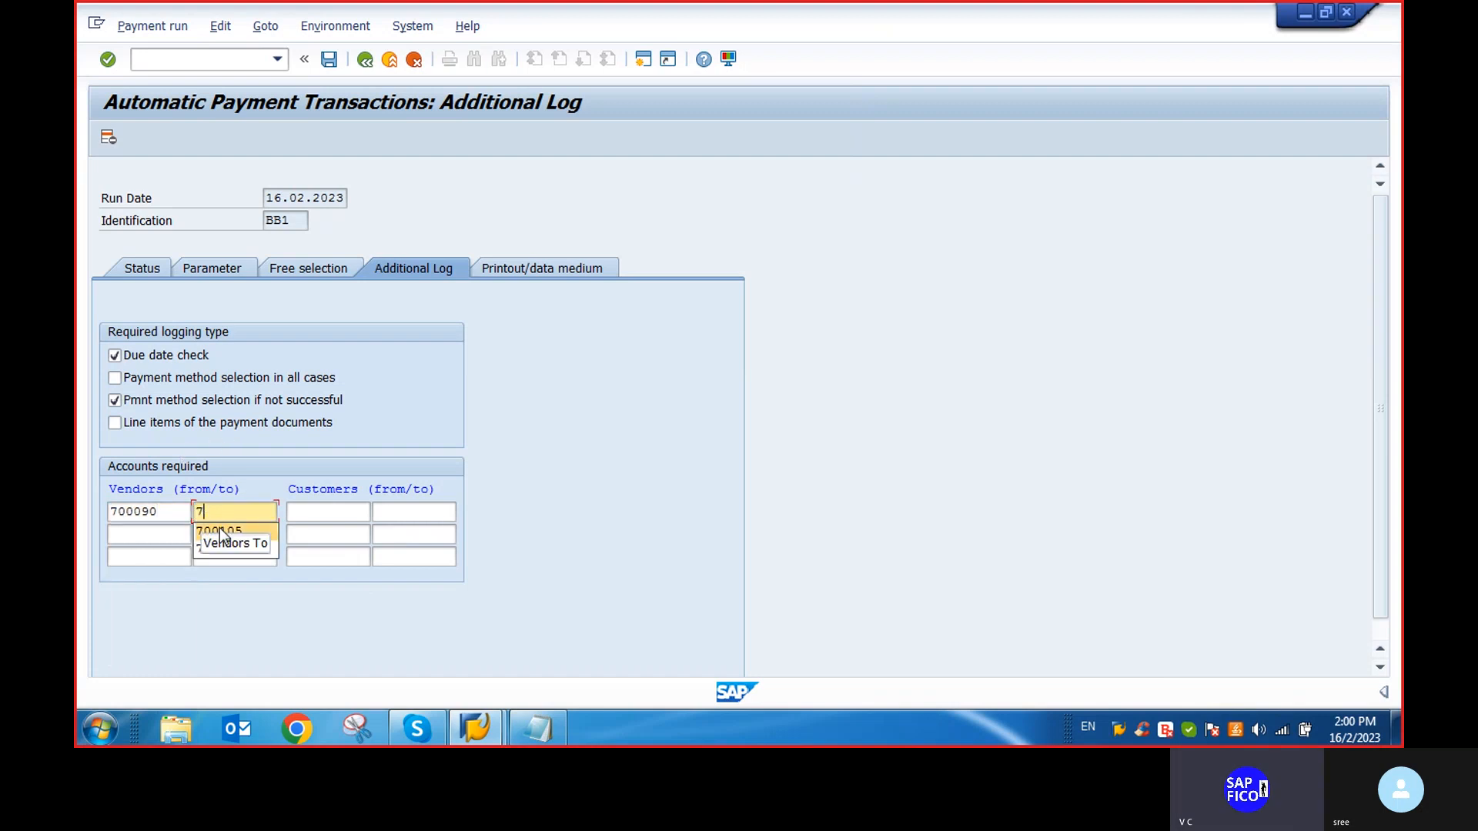
pyautogui.click(223, 533)
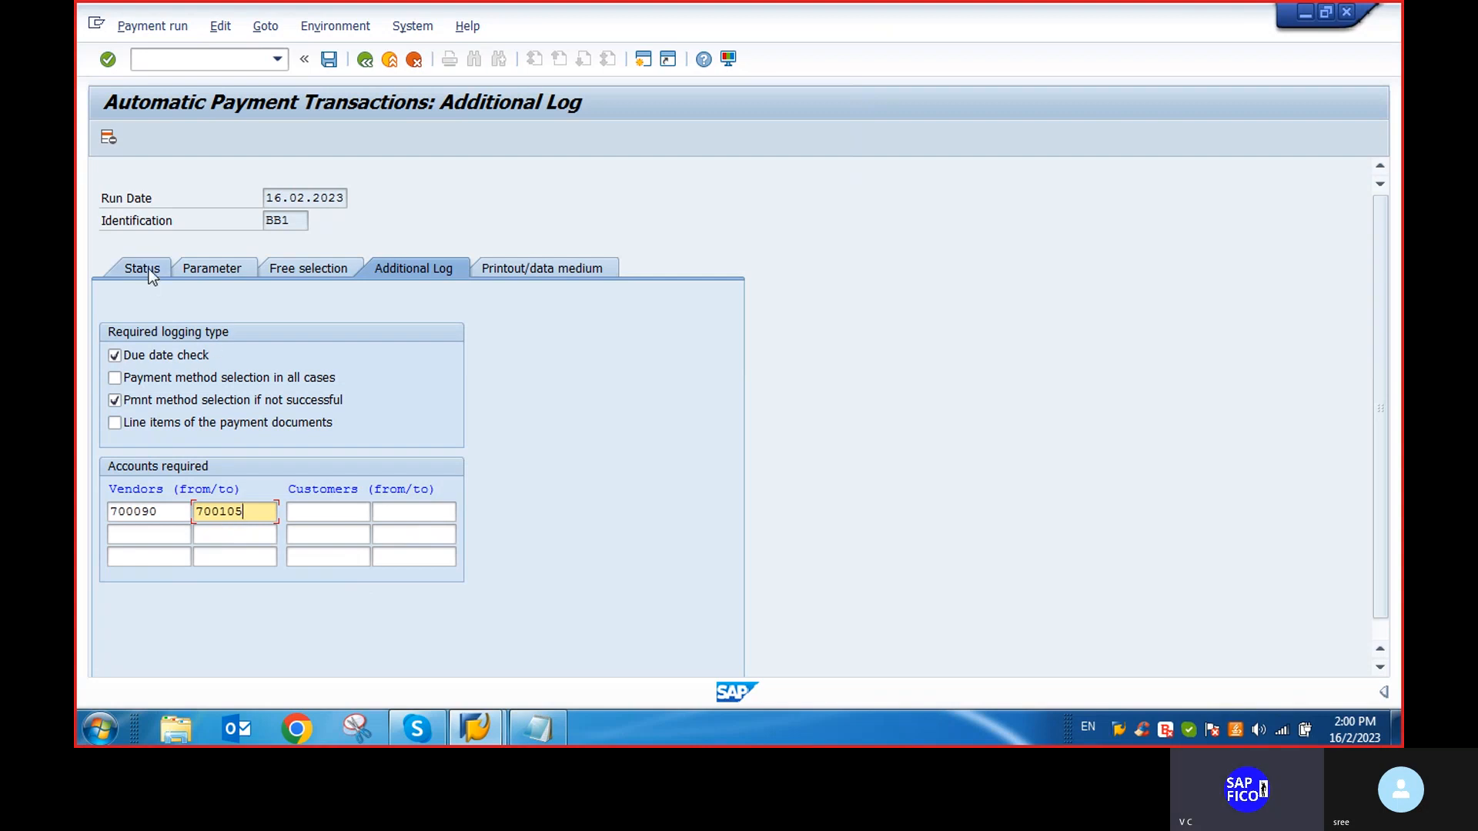
pyautogui.click(149, 270)
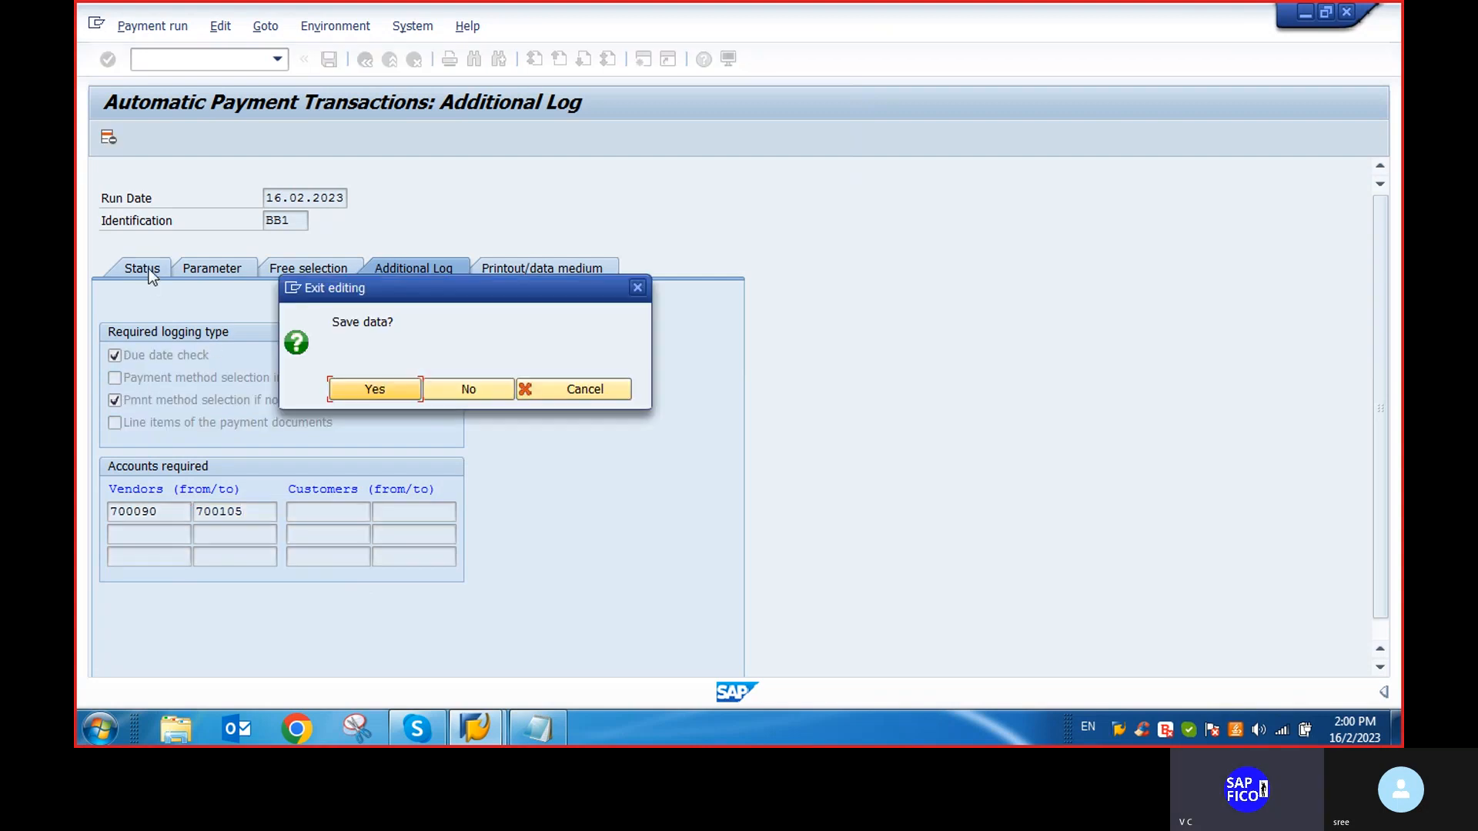
pyautogui.click(376, 391)
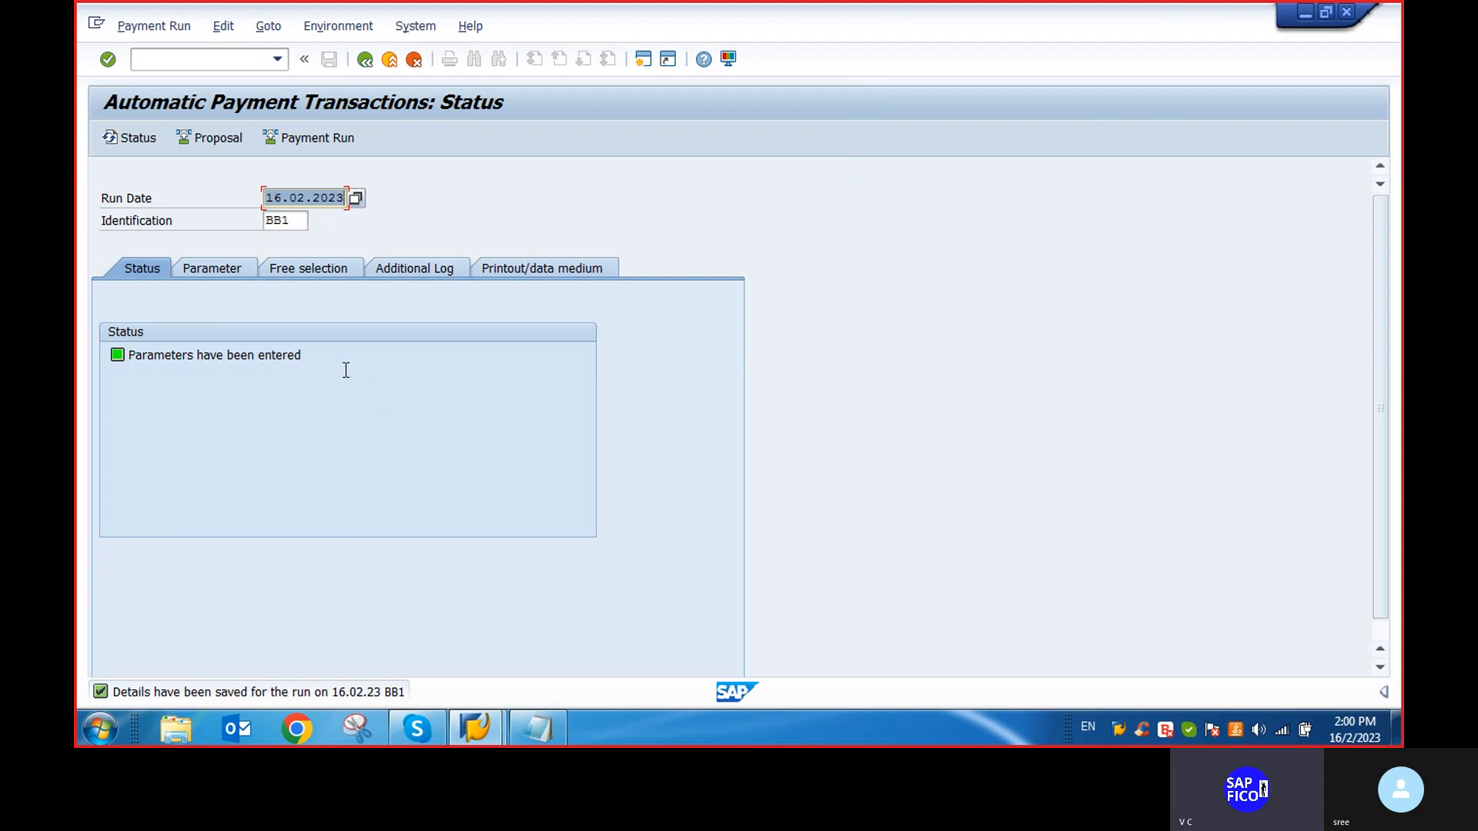
# Schedule the payment proposal for run BB1 to start immediately and refresh the run status
pyautogui.click(205, 140)
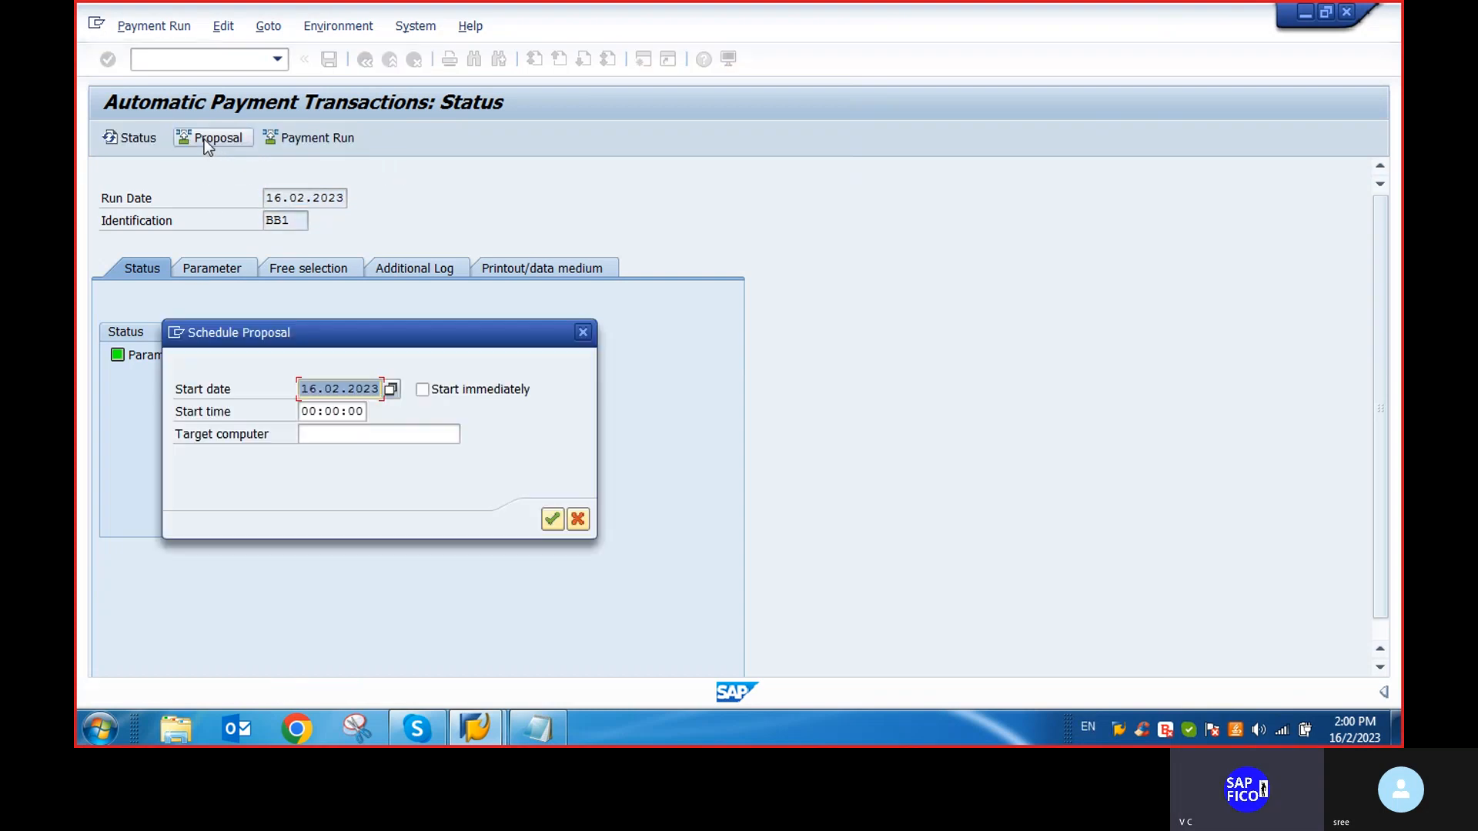
pyautogui.click(423, 390)
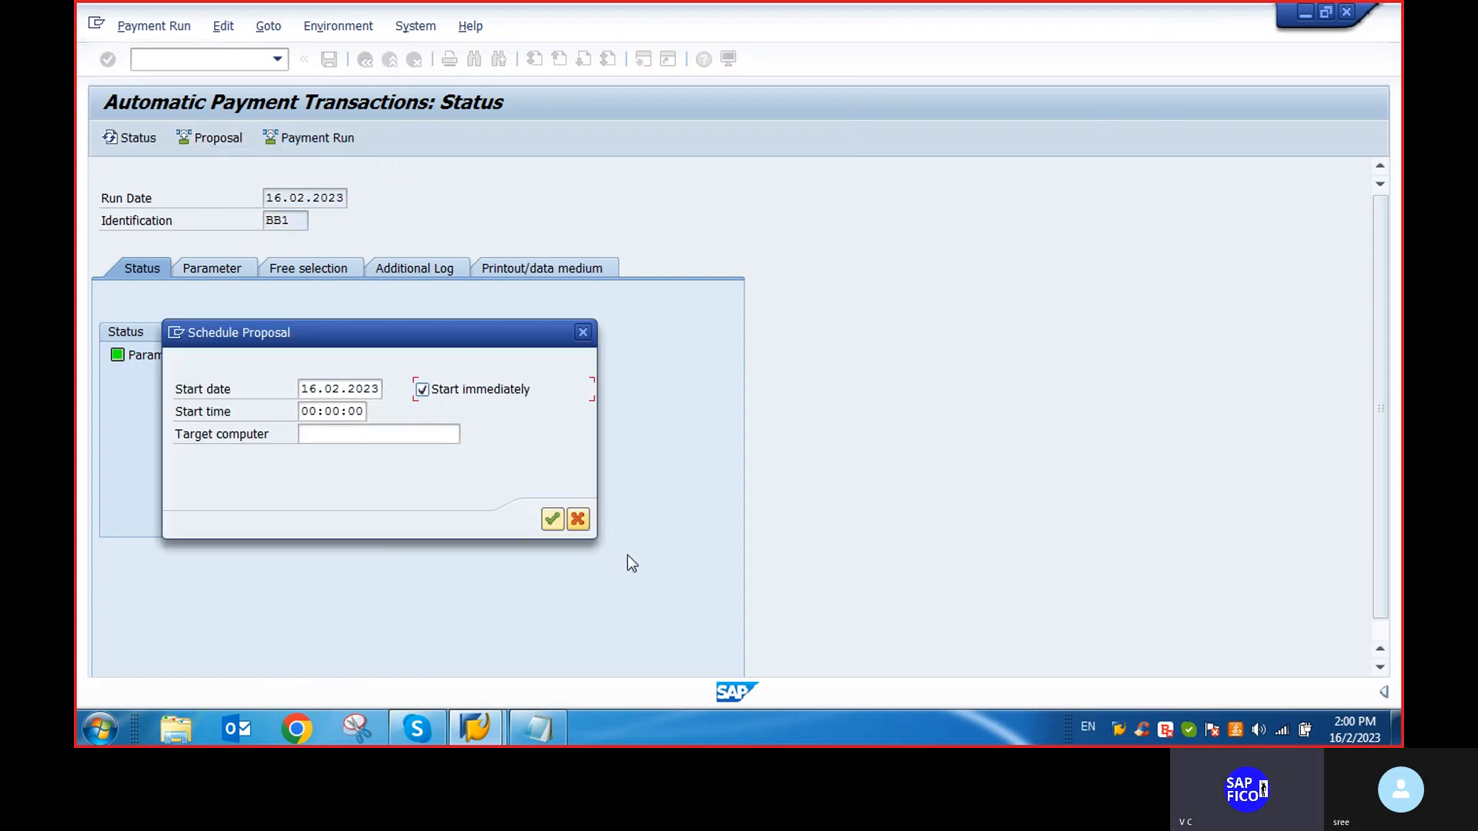
pyautogui.click(551, 521)
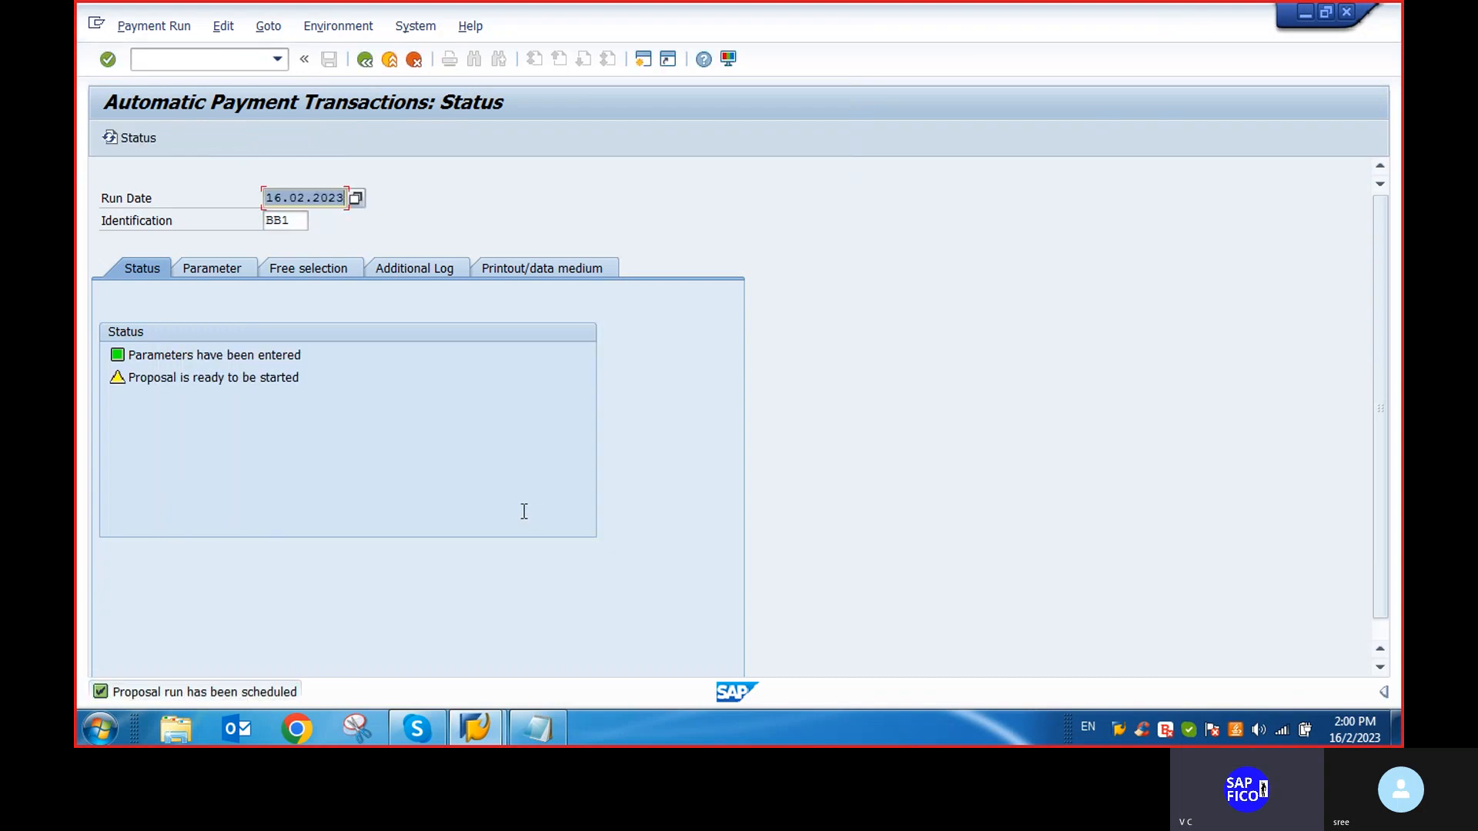
pyautogui.press('Return')
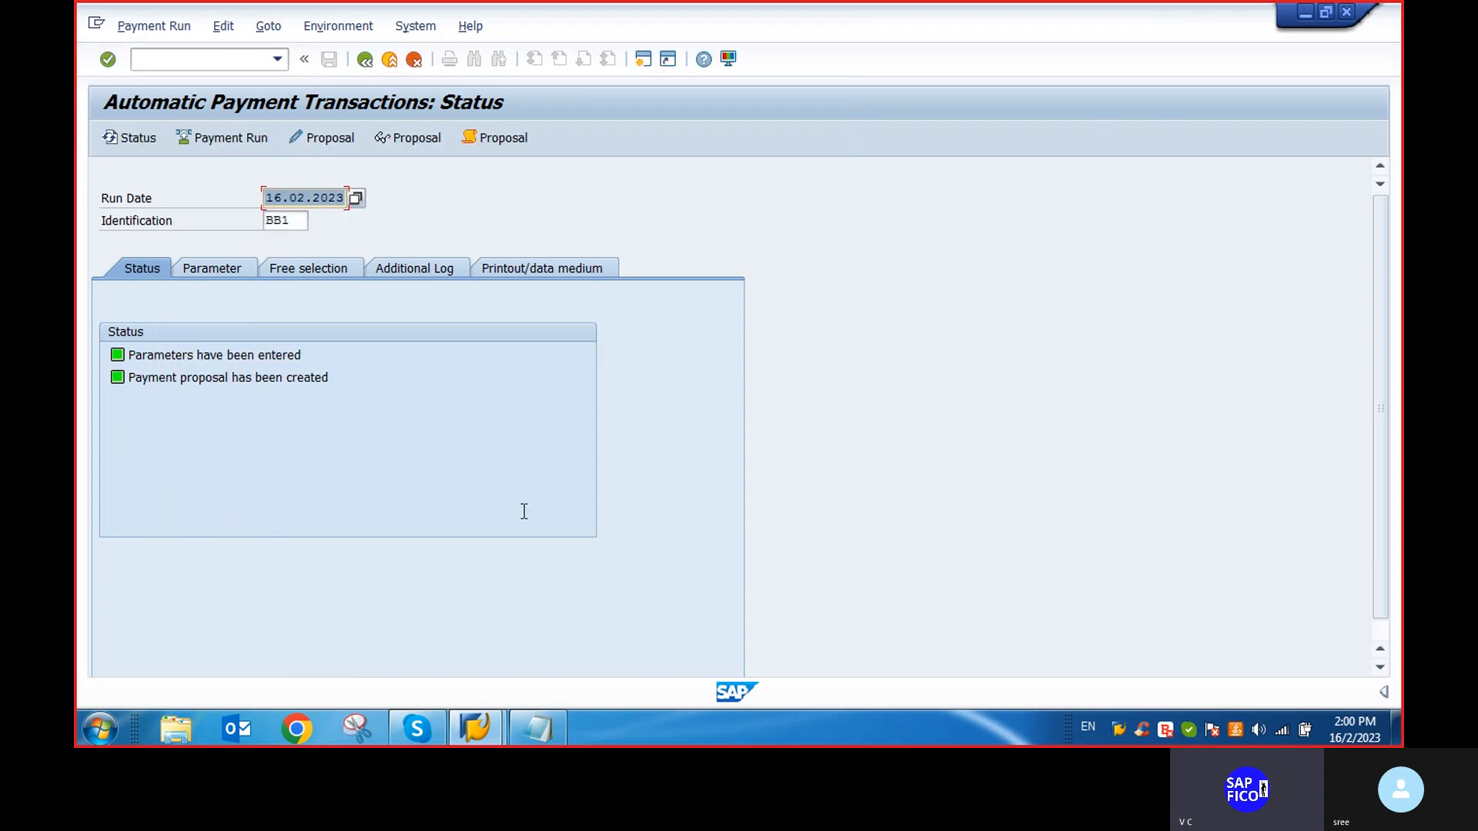
# Open the payment proposal for editing with all accounting clerks and examine the house bank and account ID chosen for each vendor
pyautogui.click(316, 137)
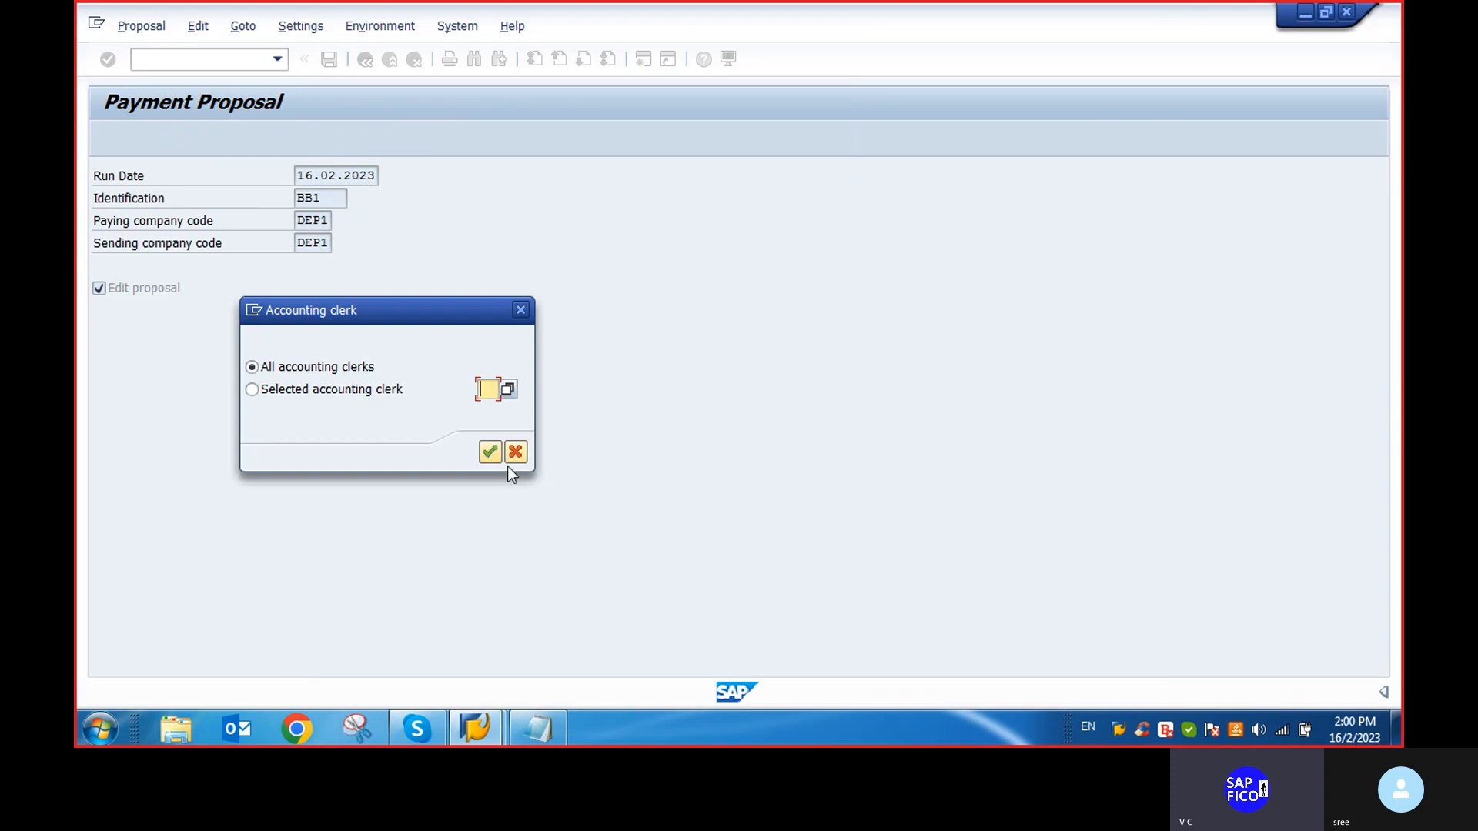
pyautogui.click(489, 452)
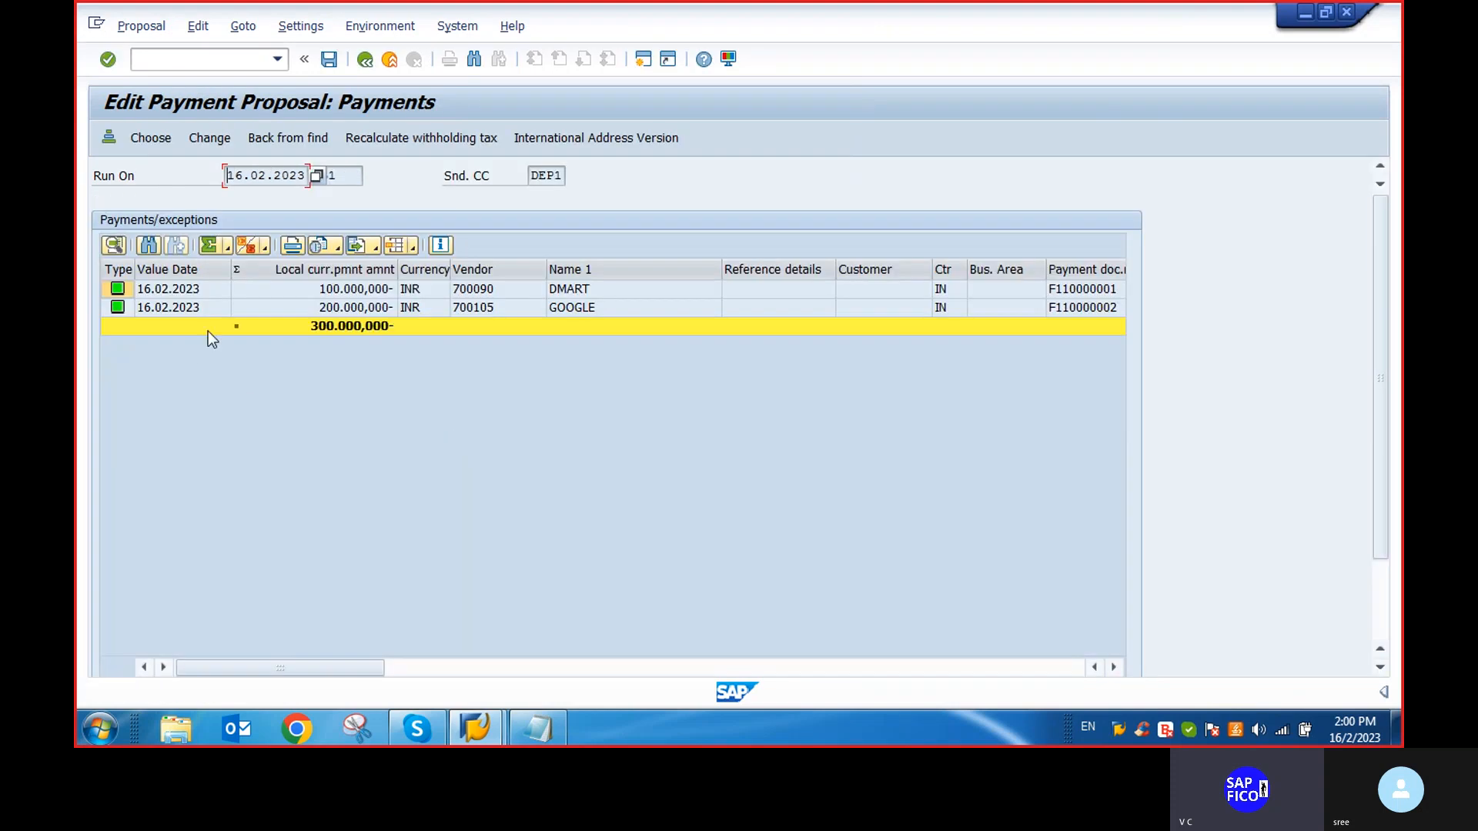
pyautogui.click(1116, 667)
pyautogui.click(1116, 666)
pyautogui.click(1116, 667)
pyautogui.click(1116, 667)
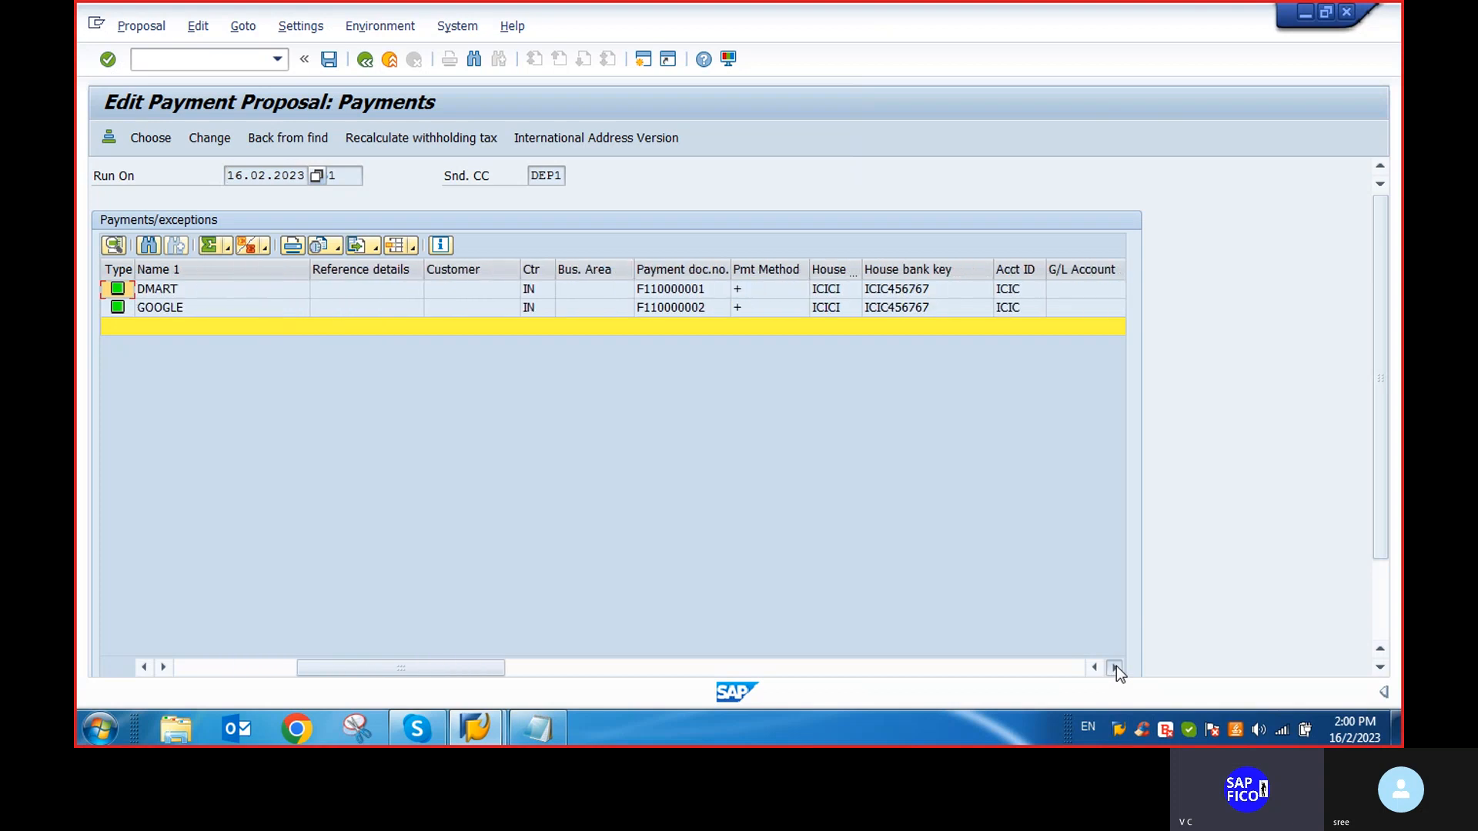
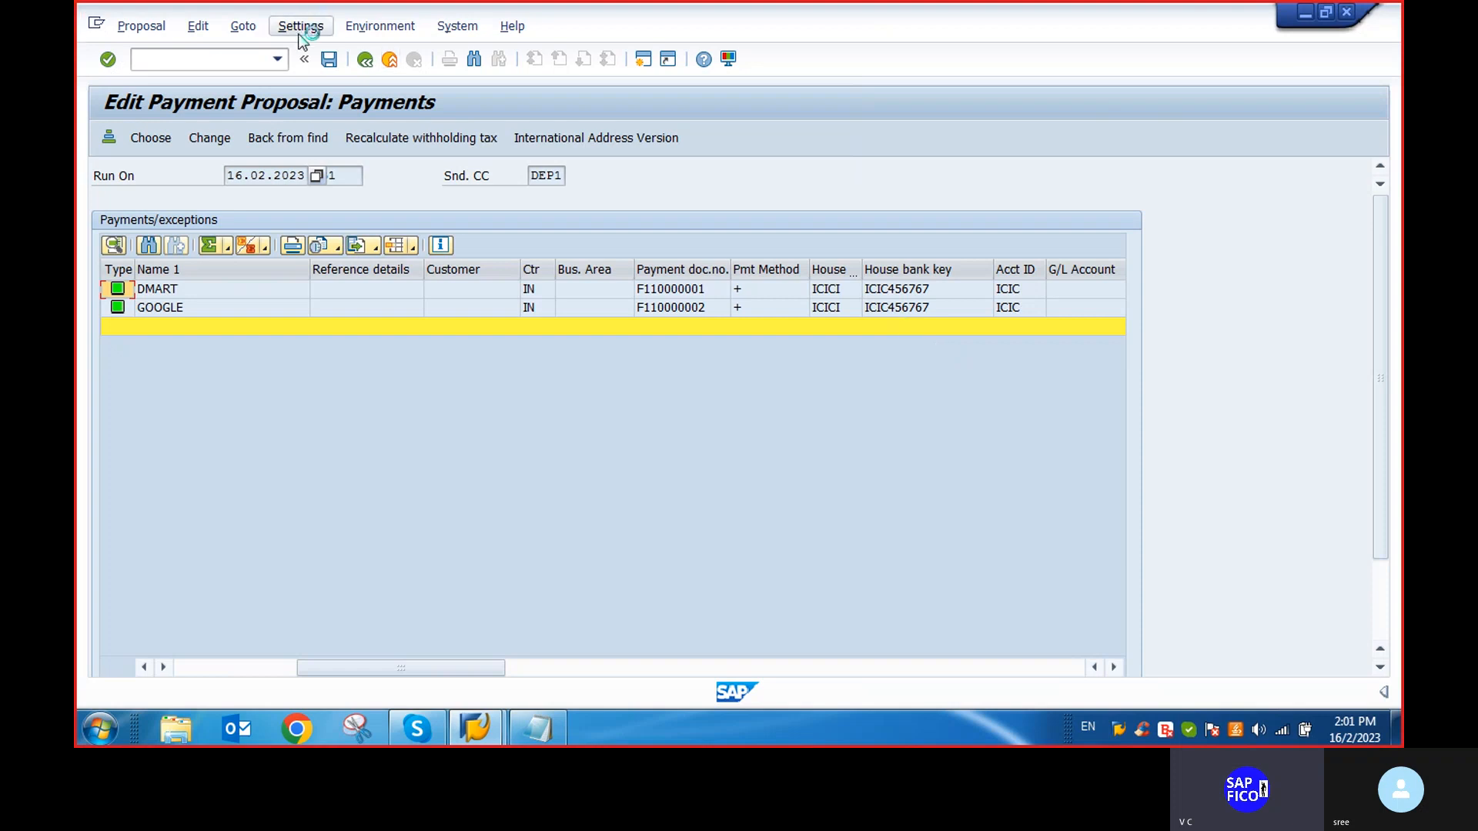
# Leave the proposal editing view and delete the payment proposal of run BB1, confirming the deletion
pyautogui.click(363, 61)
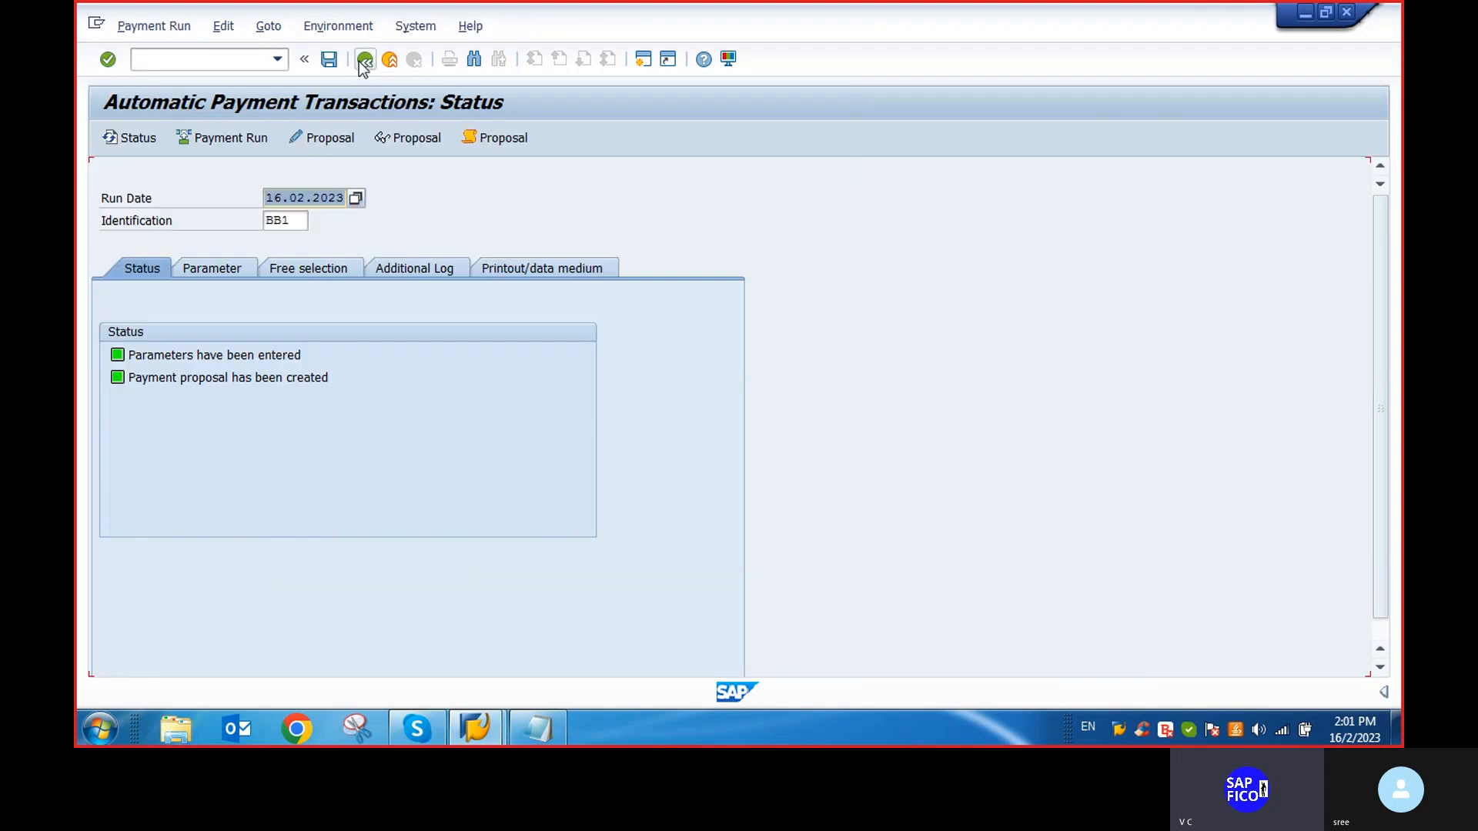
pyautogui.click(222, 26)
pyautogui.moveTo(266, 80)
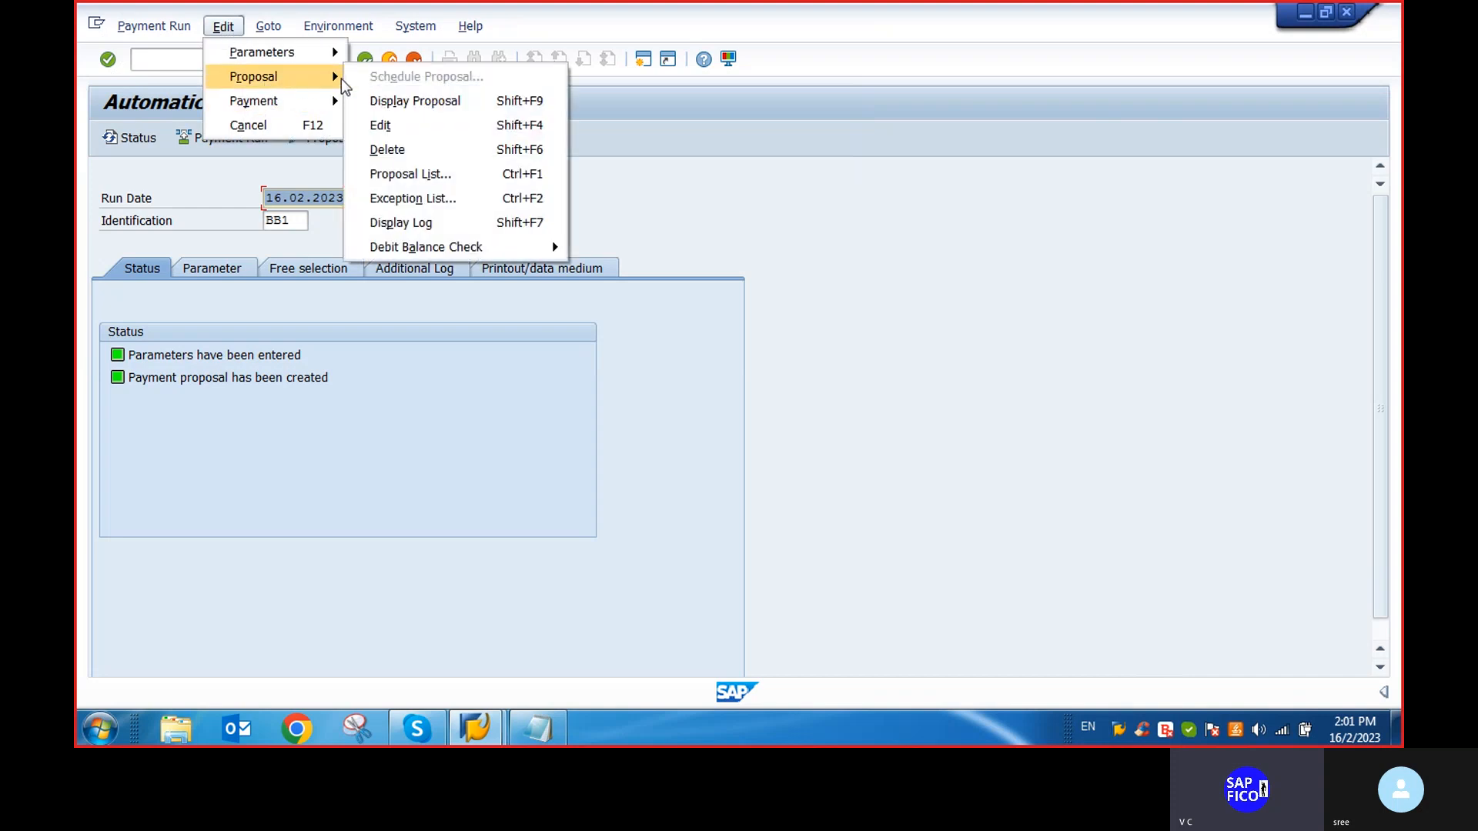
pyautogui.click(404, 149)
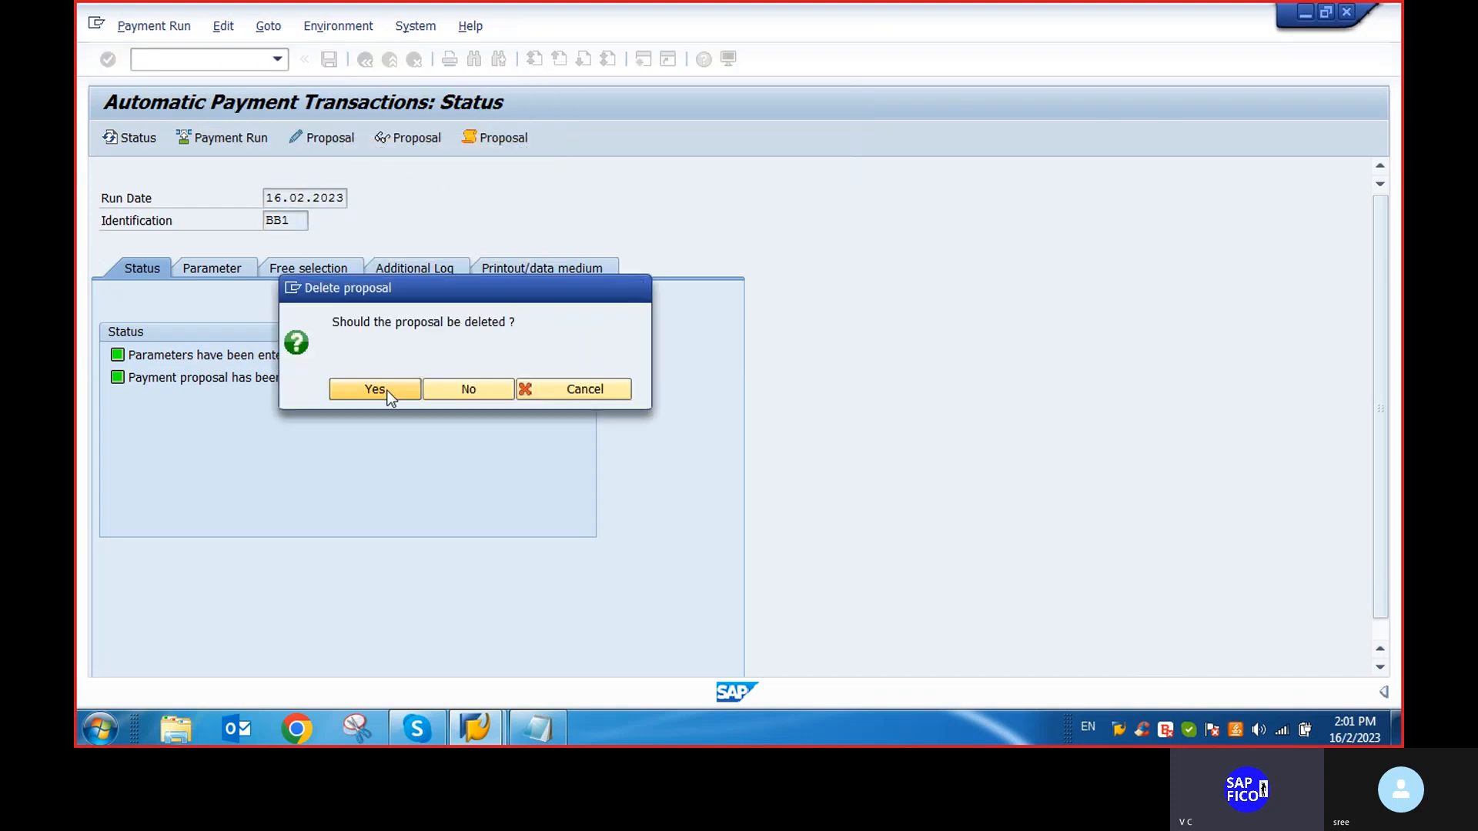
pyautogui.click(383, 387)
# Delete the parameters of payment run BB1 dated 16.02.2023, confirming the deletion
pyautogui.click(222, 26)
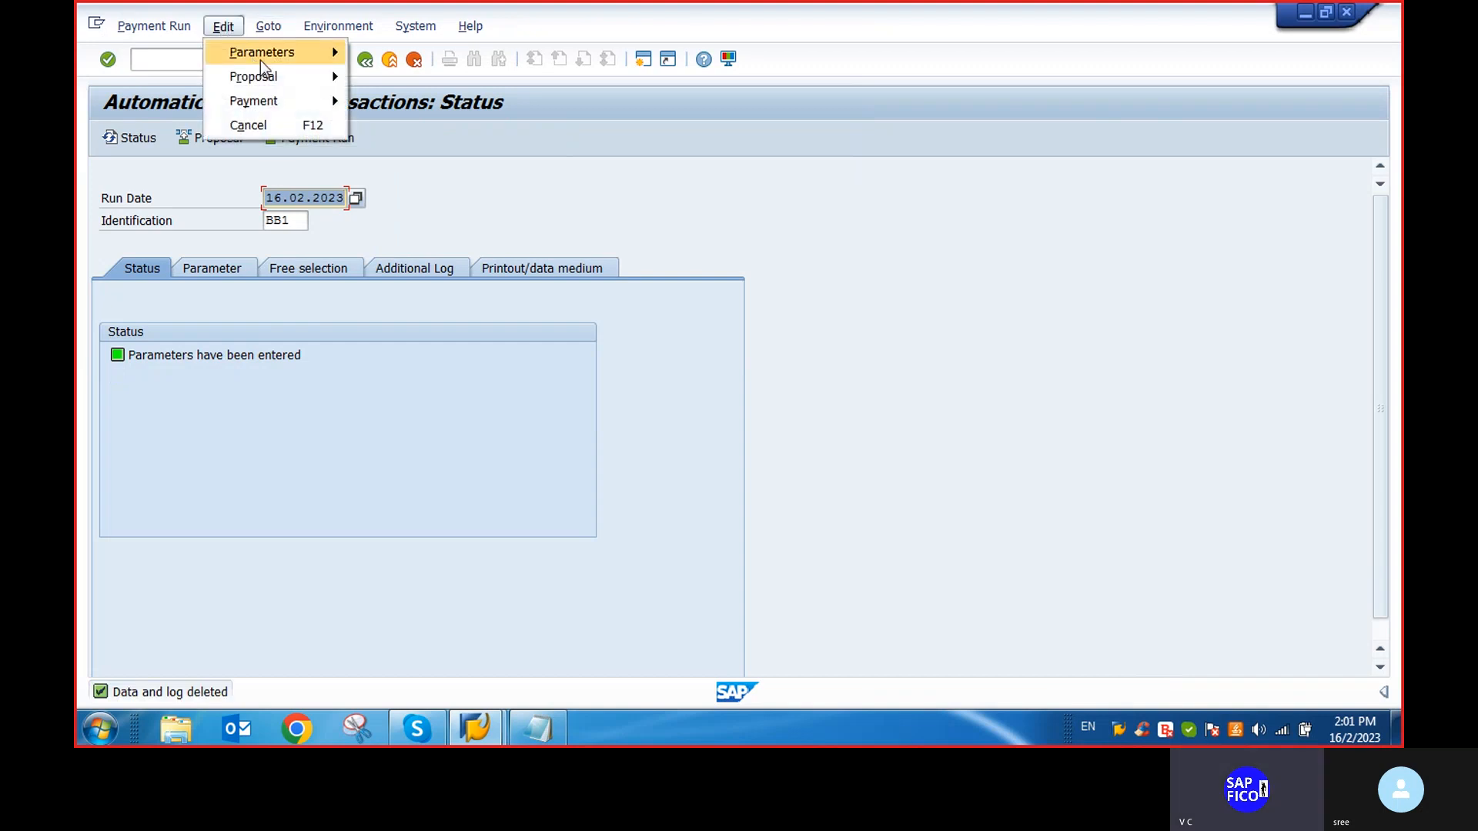
pyautogui.moveTo(334, 56)
pyautogui.click(384, 76)
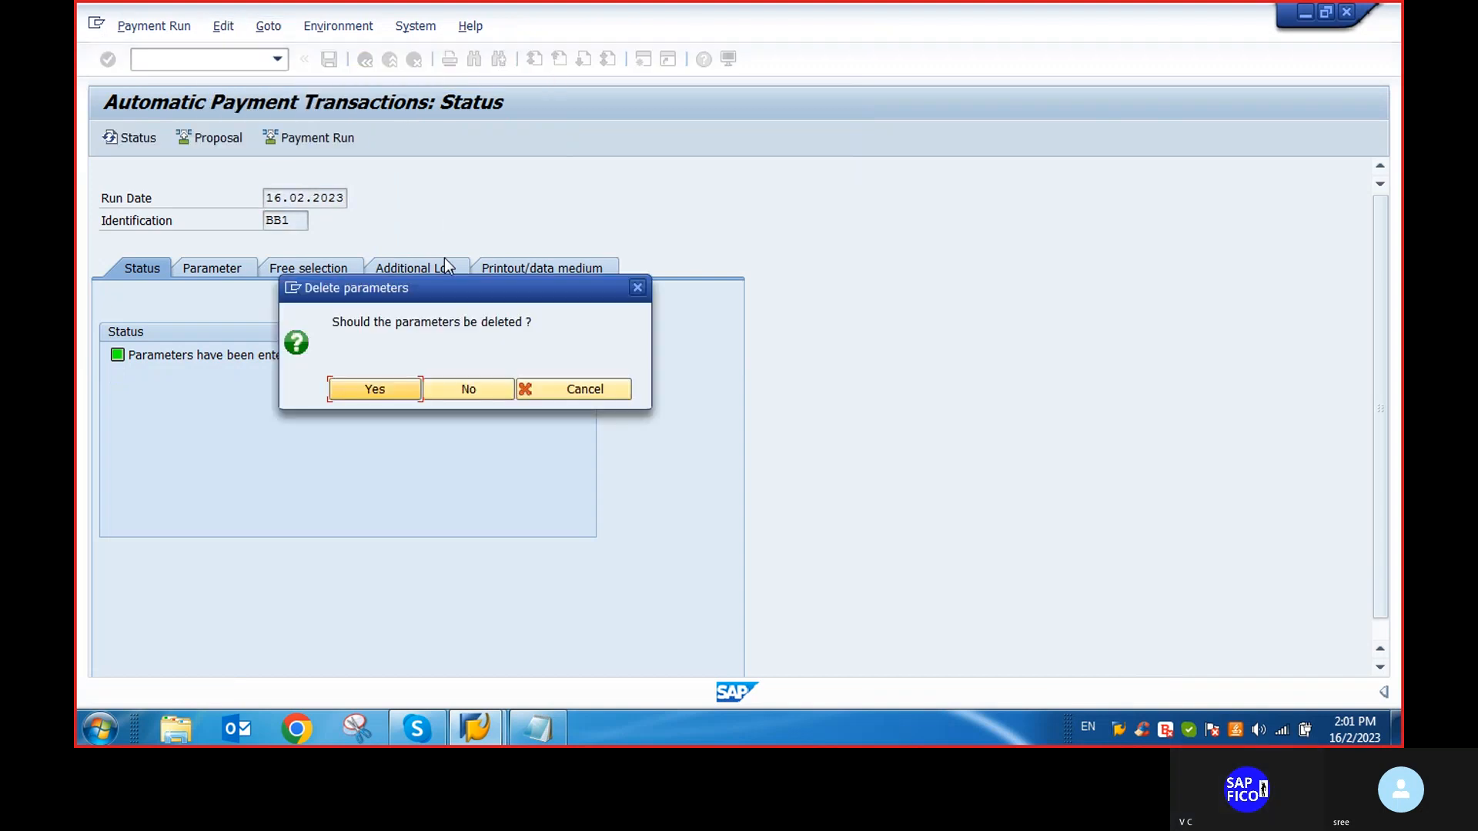
pyautogui.click(377, 394)
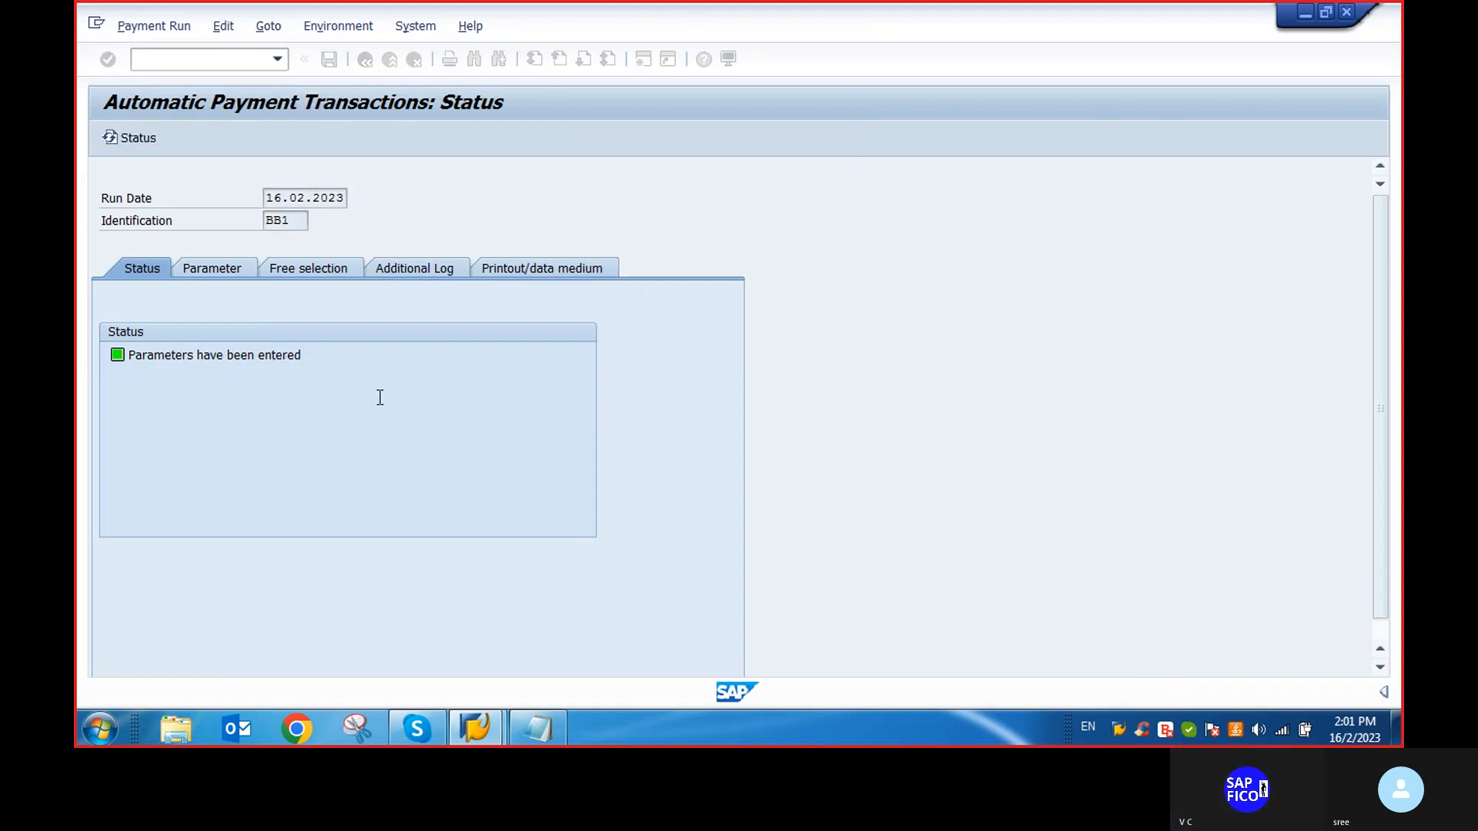
# In FBZP, set bank selection control for DEP1's cheque payment method + to Optimize by postal code and save it under the proposed customizing request
pyautogui.click(216, 59)
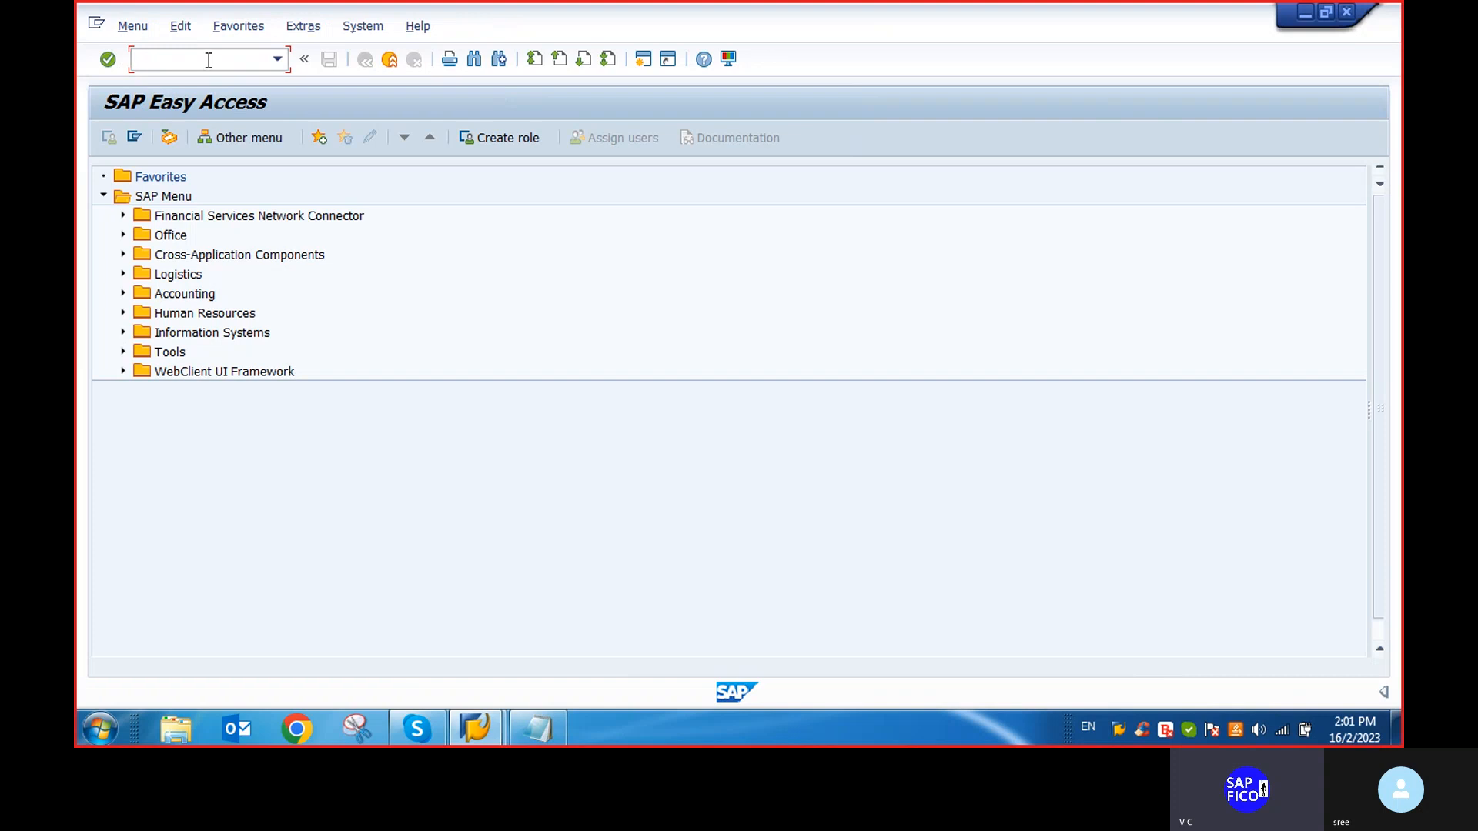
pyautogui.write('fbzp')
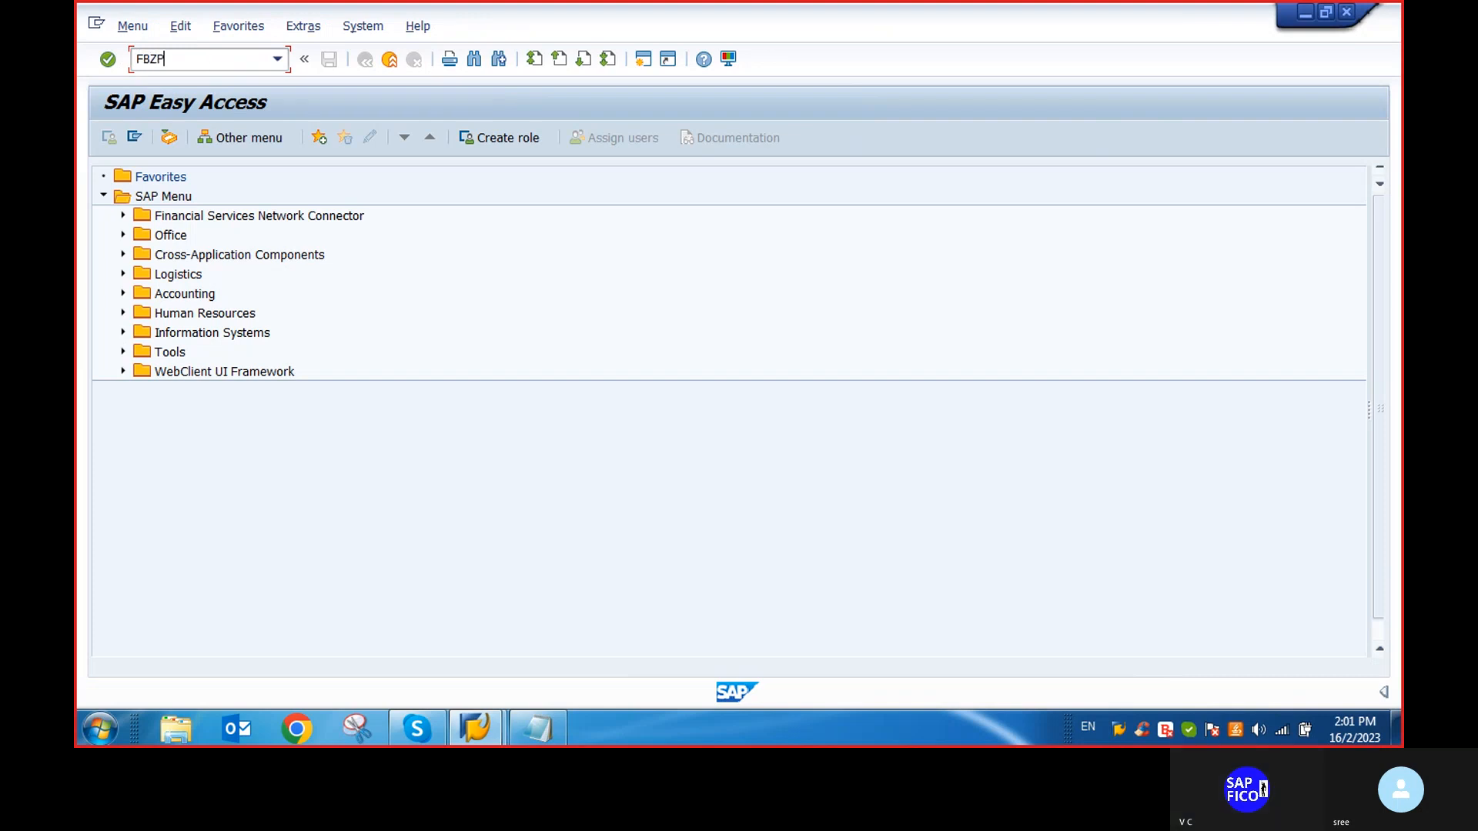
pyautogui.press('Return')
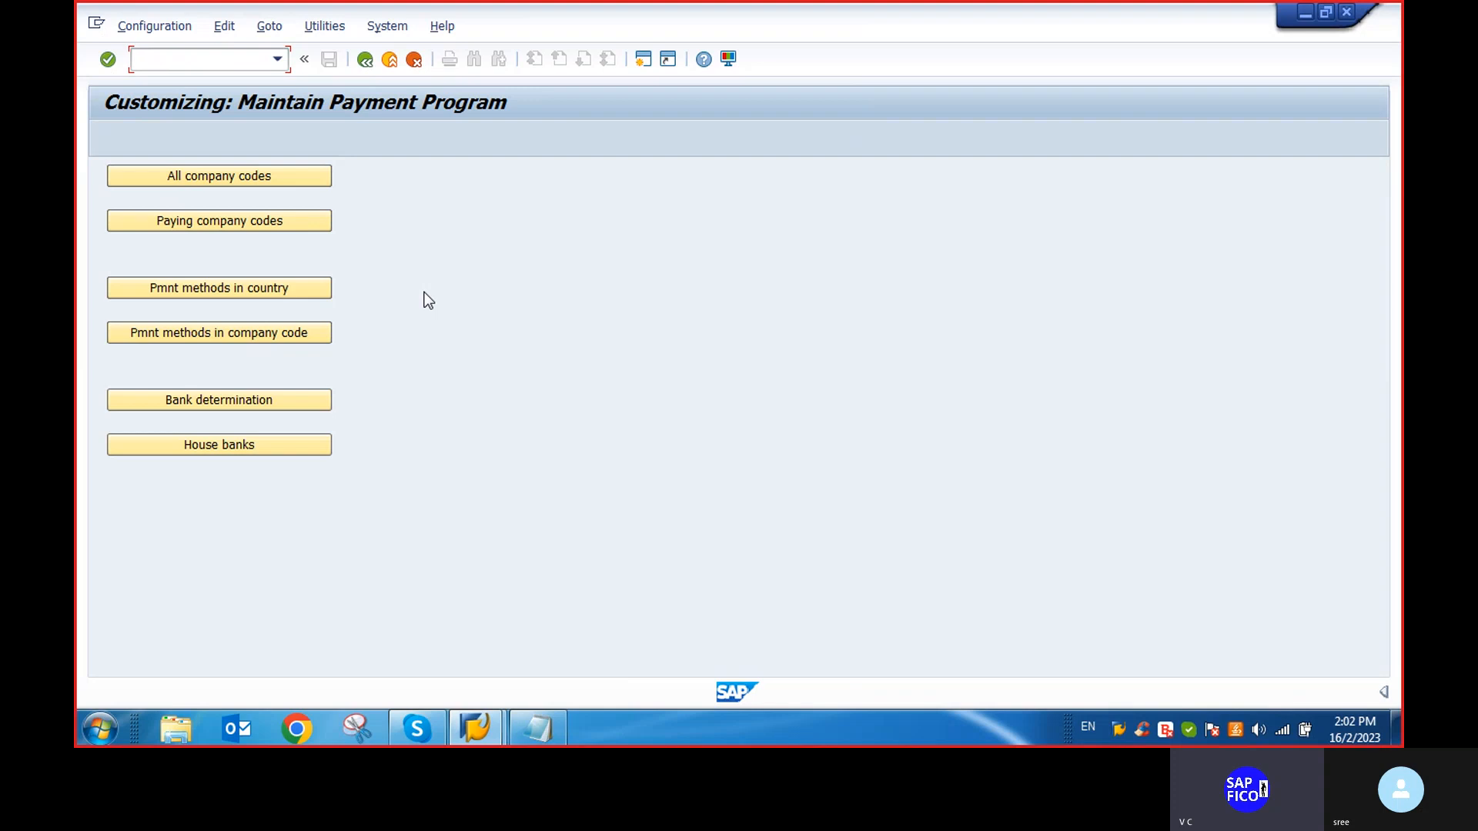
pyautogui.click(229, 336)
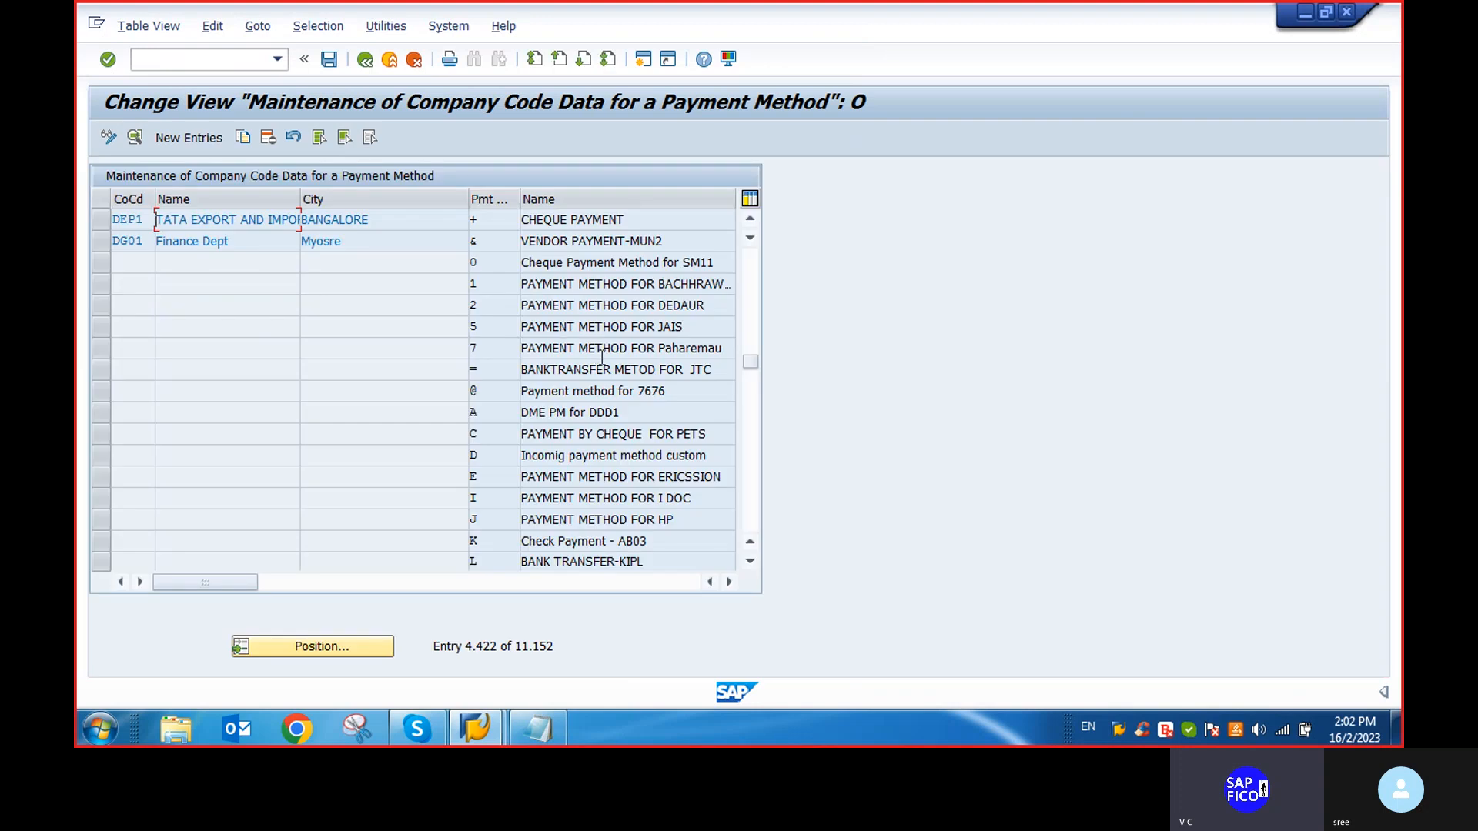
pyautogui.doubleClick(190, 219)
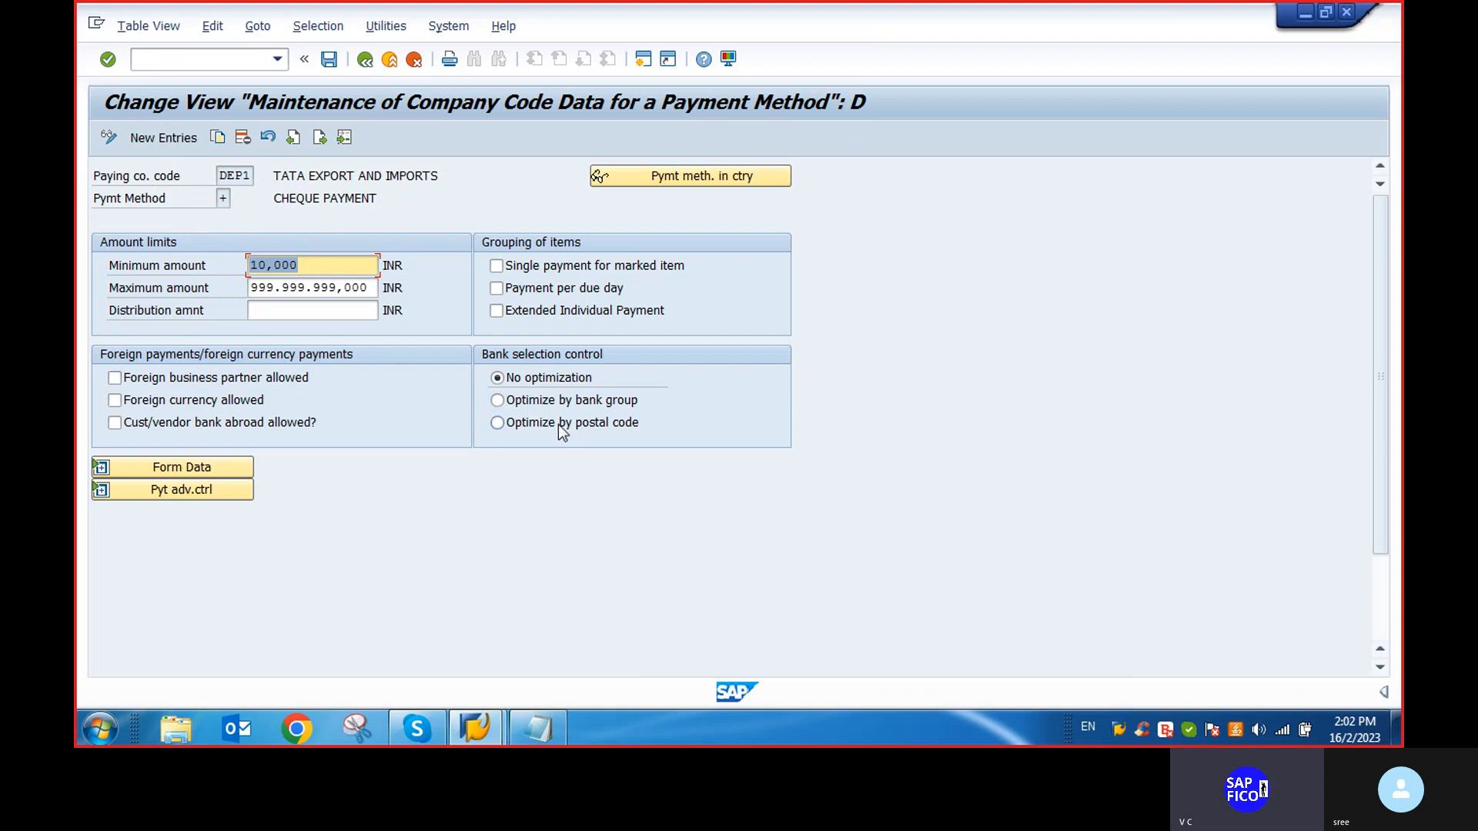
pyautogui.click(501, 428)
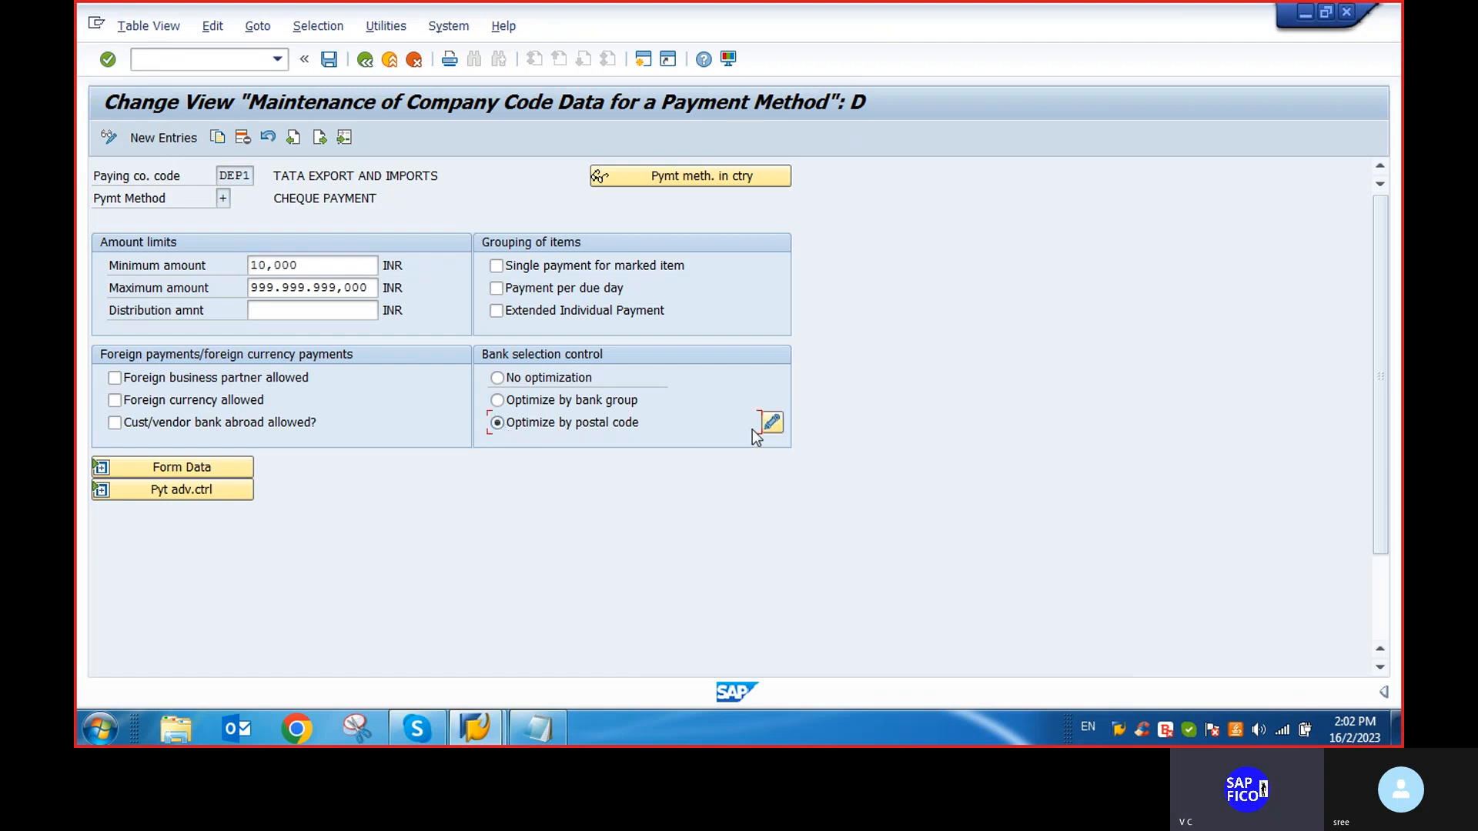
pyautogui.click(328, 63)
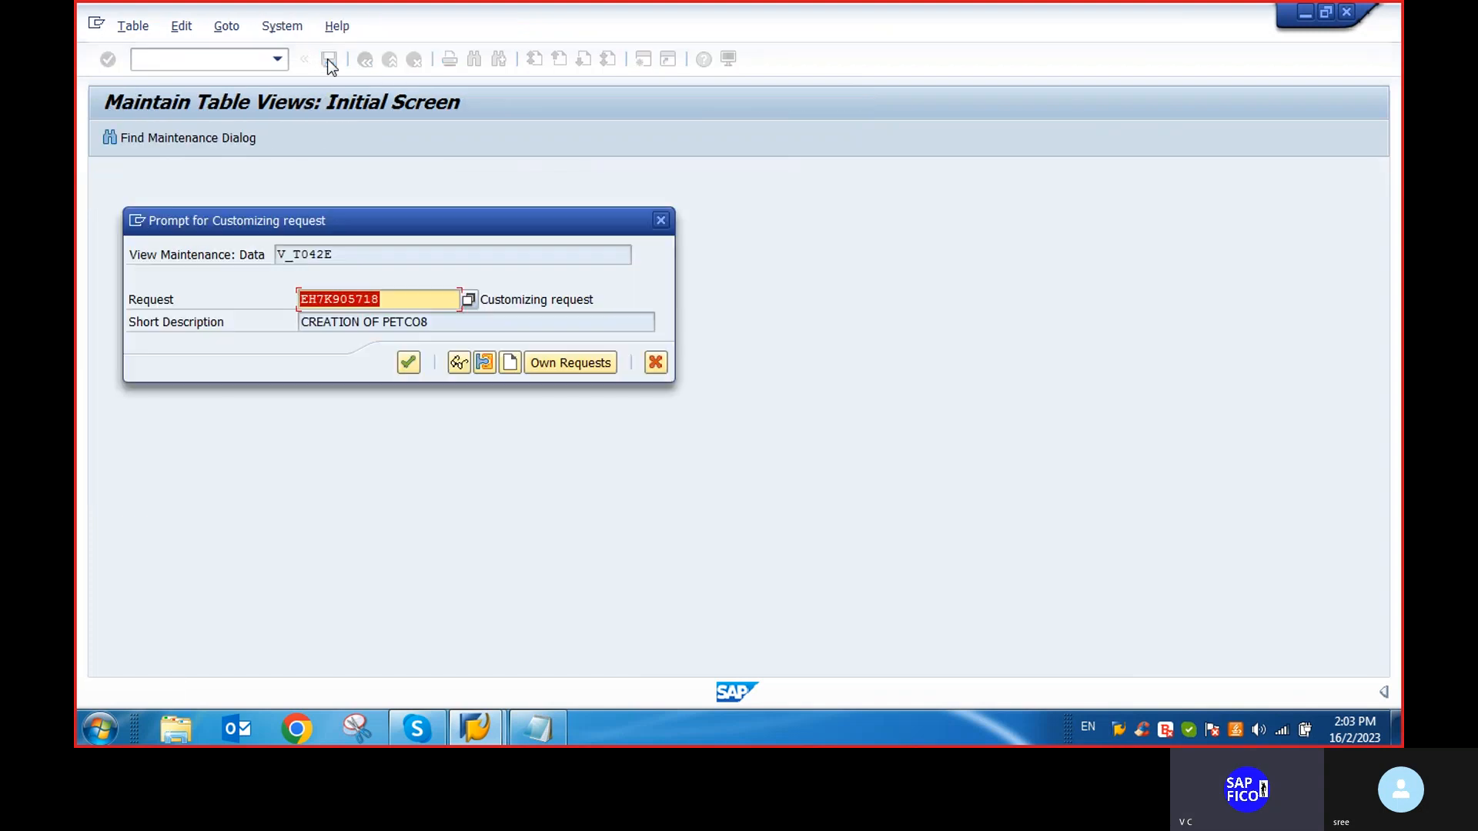
pyautogui.click(414, 364)
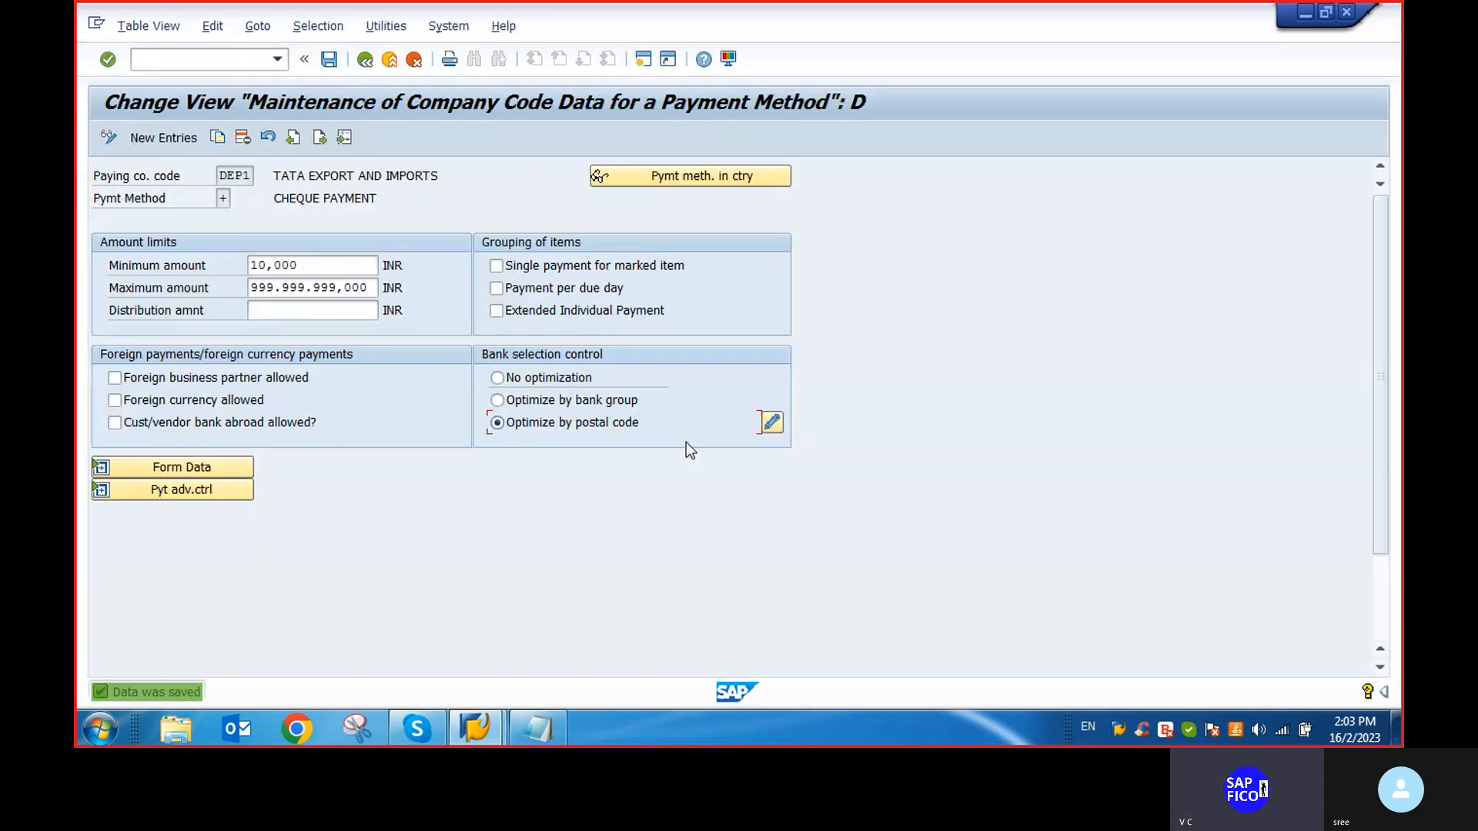
# Start a new bank selection by postal code entry for paying company code DEP1 with country IN
pyautogui.click(771, 422)
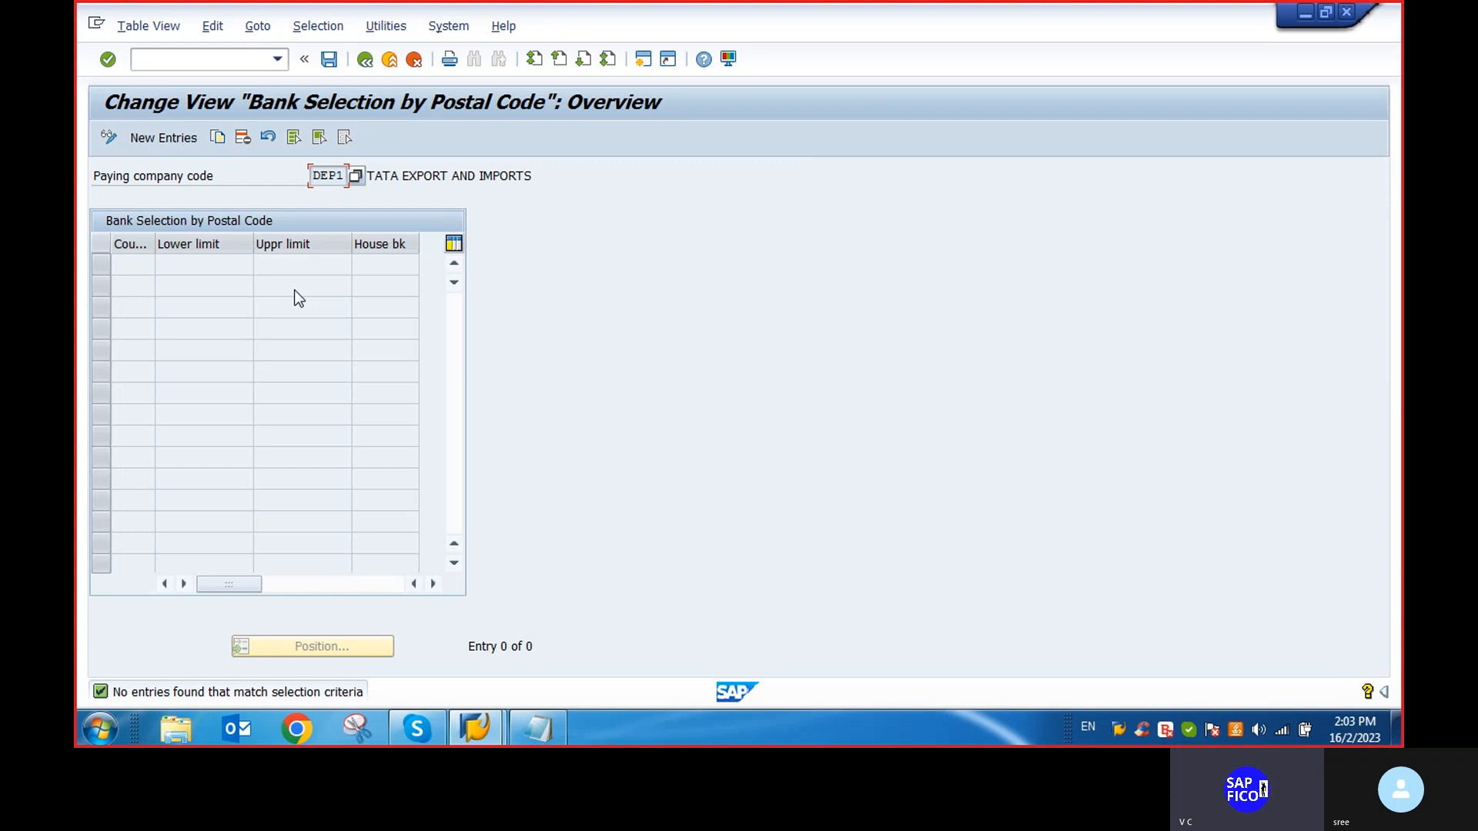
pyautogui.click(164, 138)
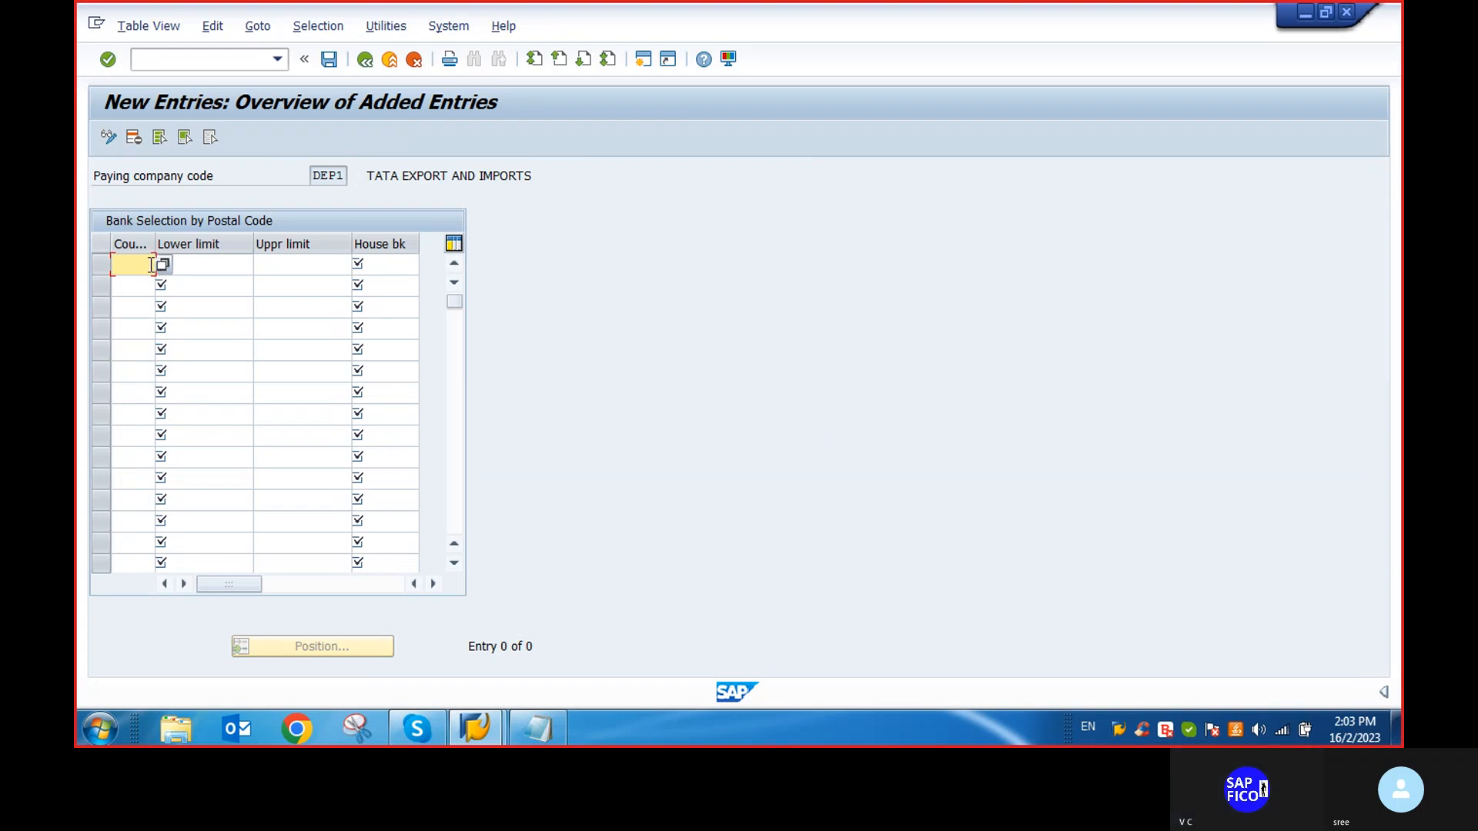
pyautogui.write('IN')
pyautogui.click(204, 265)
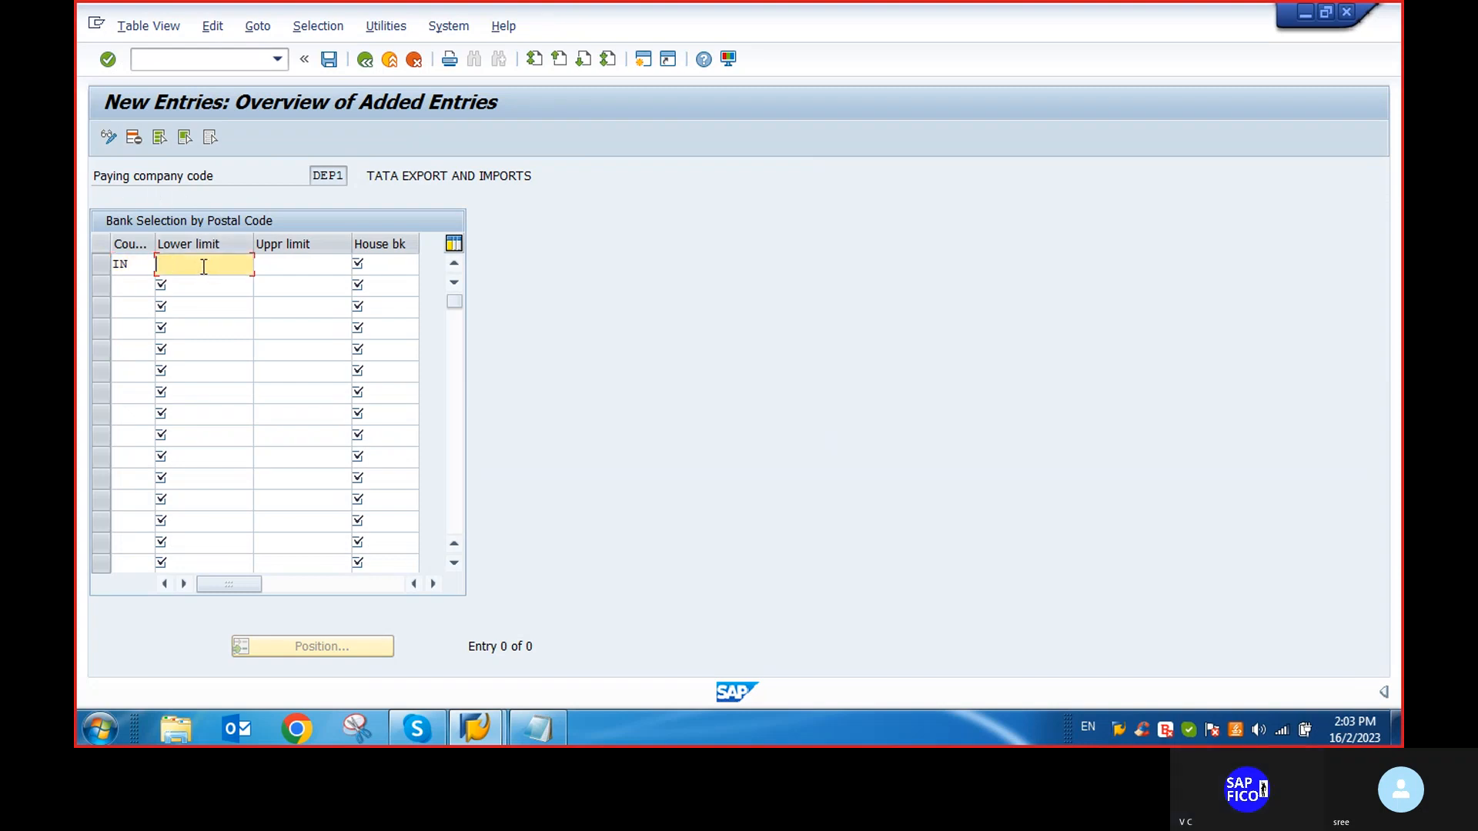
pyautogui.write('5')
pyautogui.press('BackSpace')
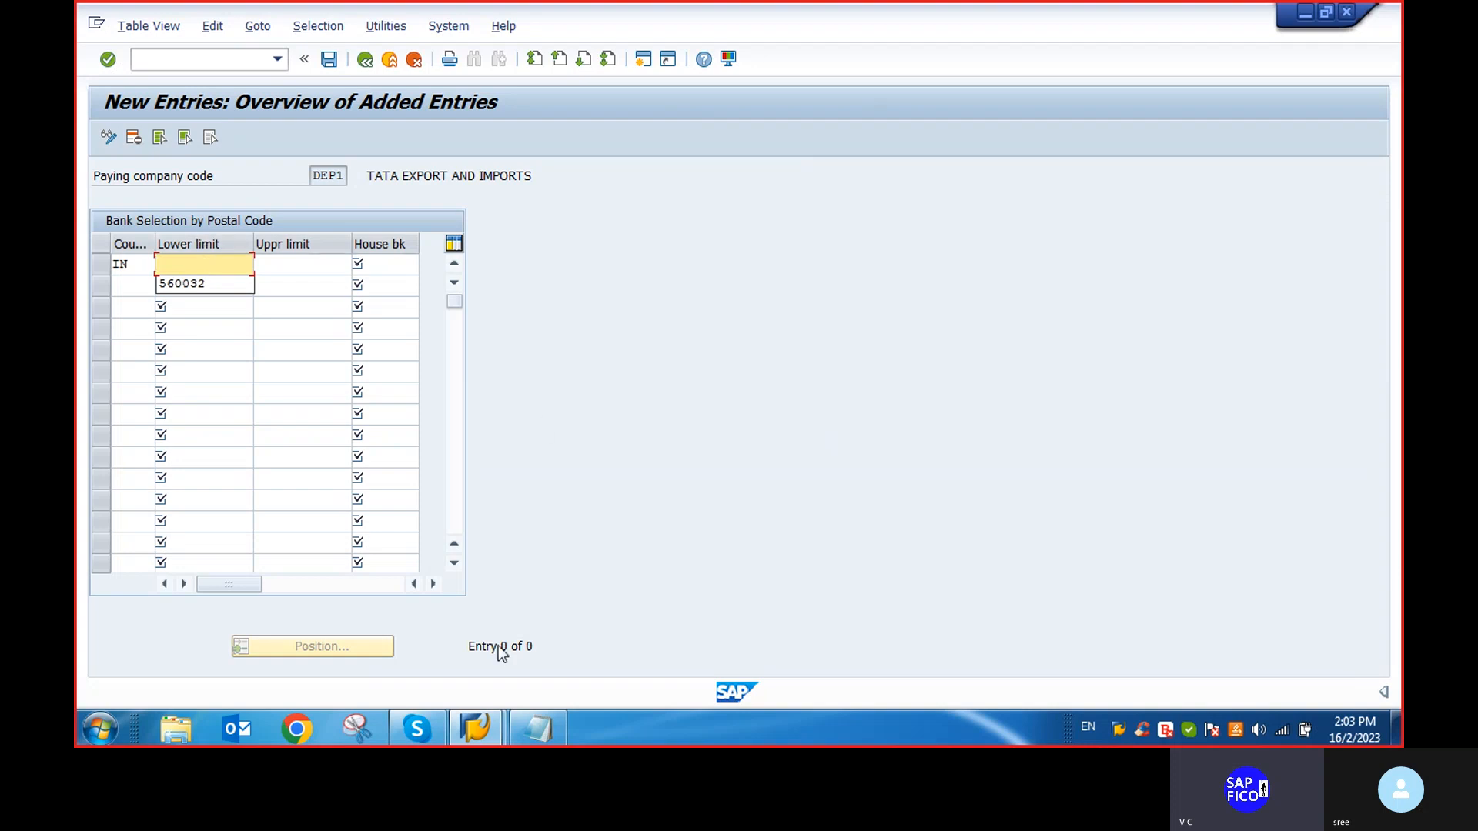
# Look up the second vendor's postal code in the Notepad notes and set the entry's lower and upper limits to 560032
pyautogui.click(548, 731)
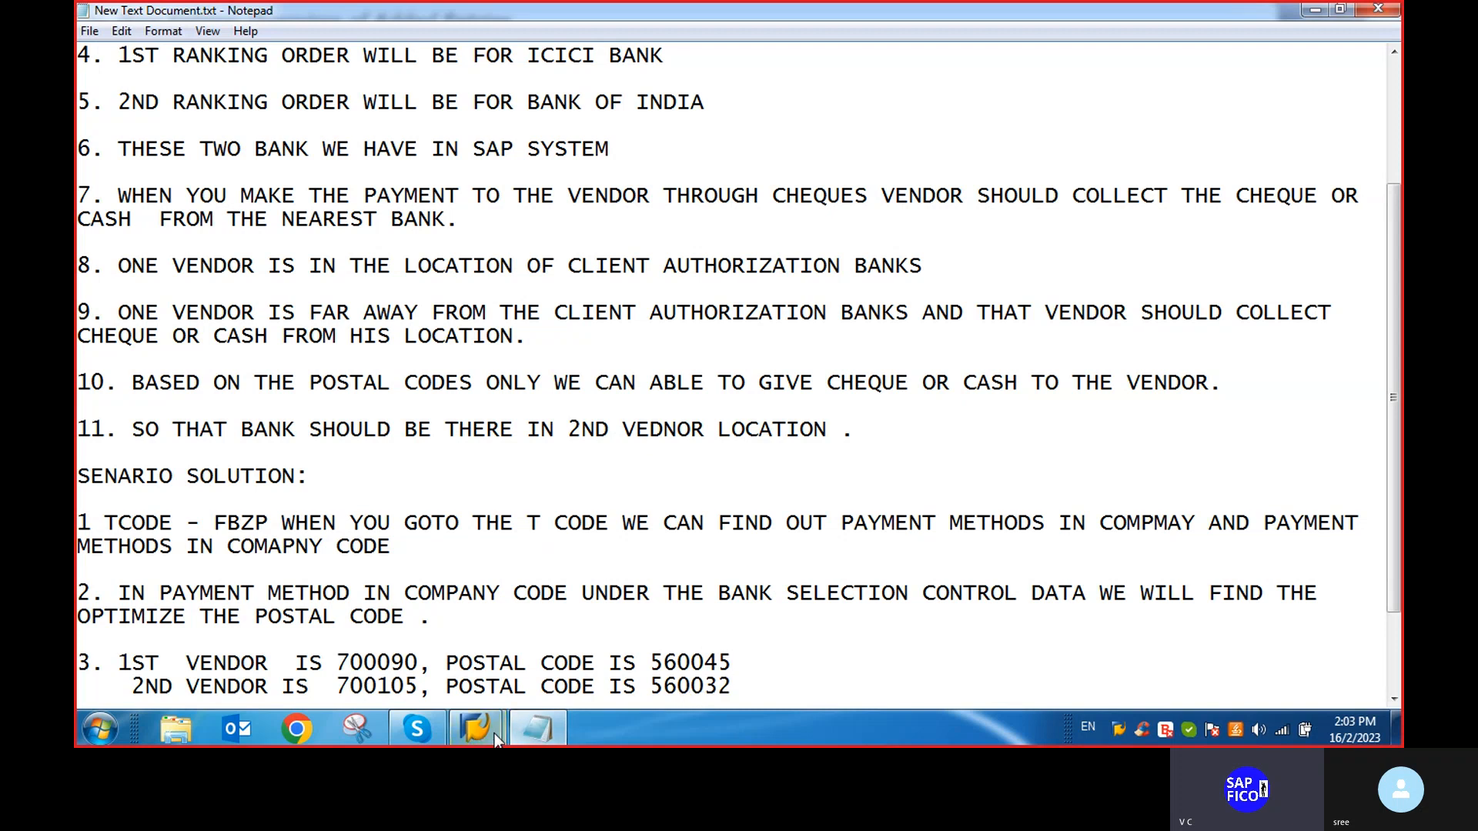
pyautogui.moveTo(481, 731)
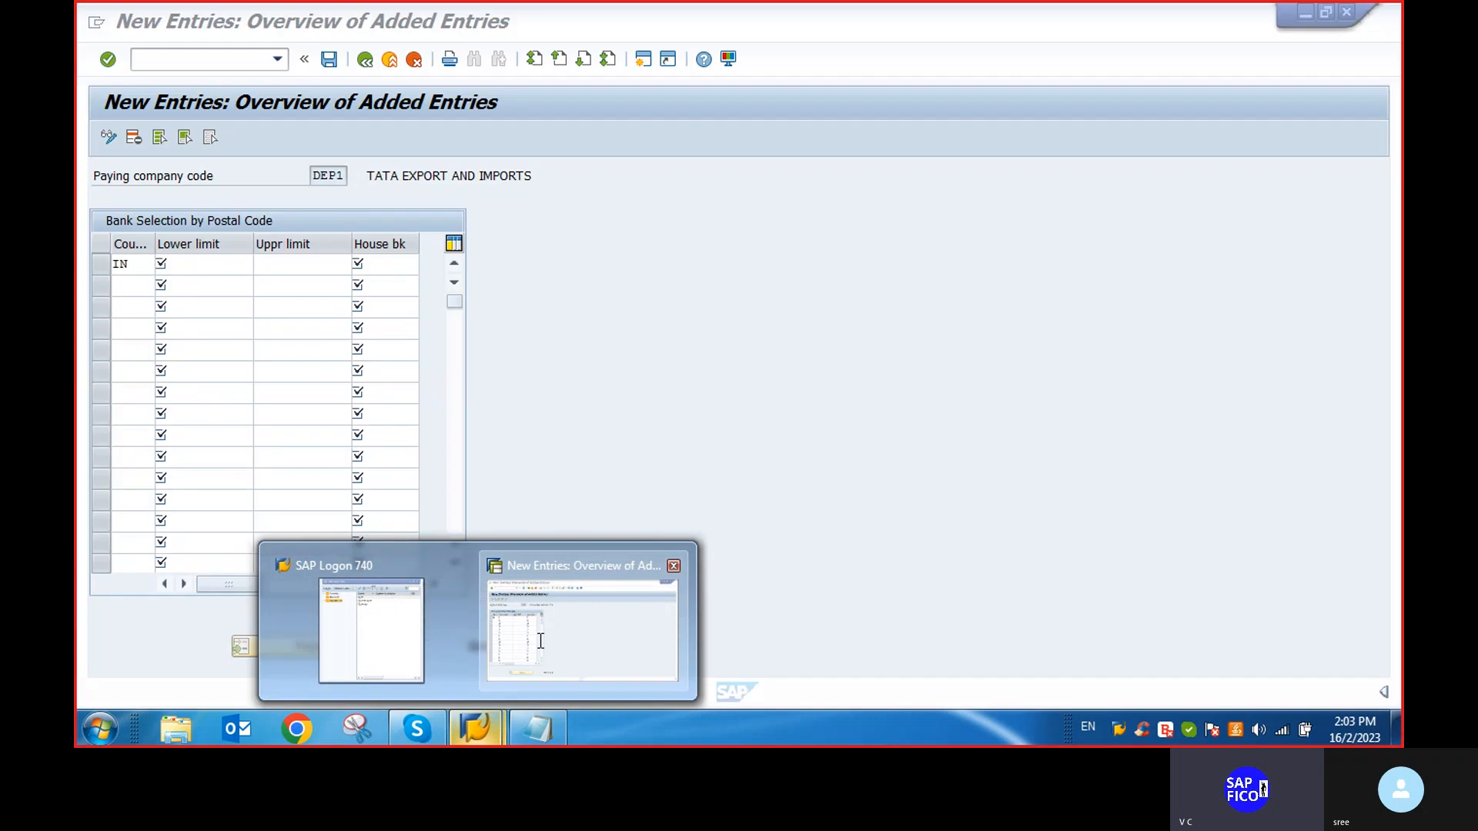
pyautogui.click(539, 643)
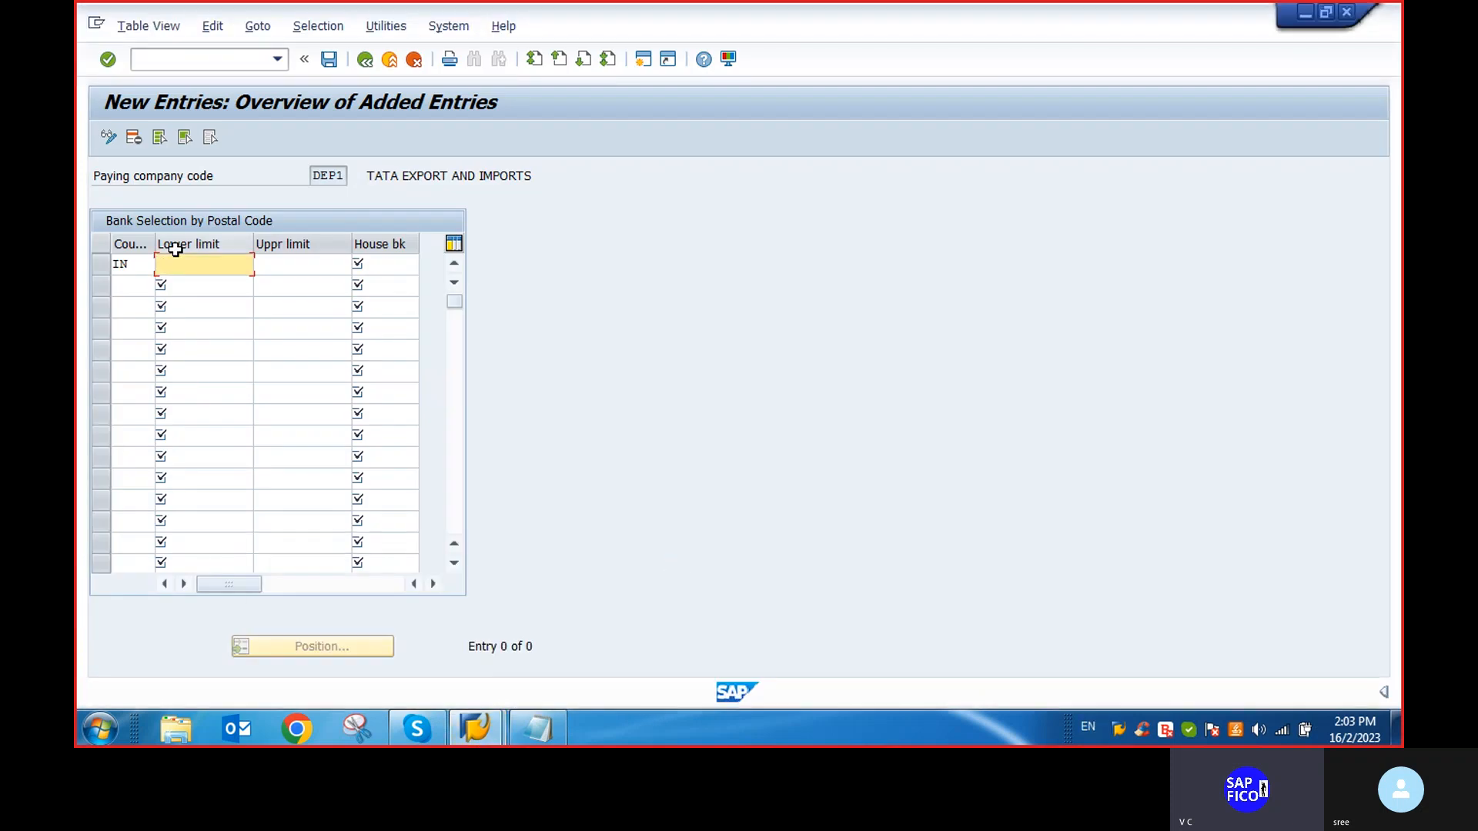
pyautogui.write('5600')
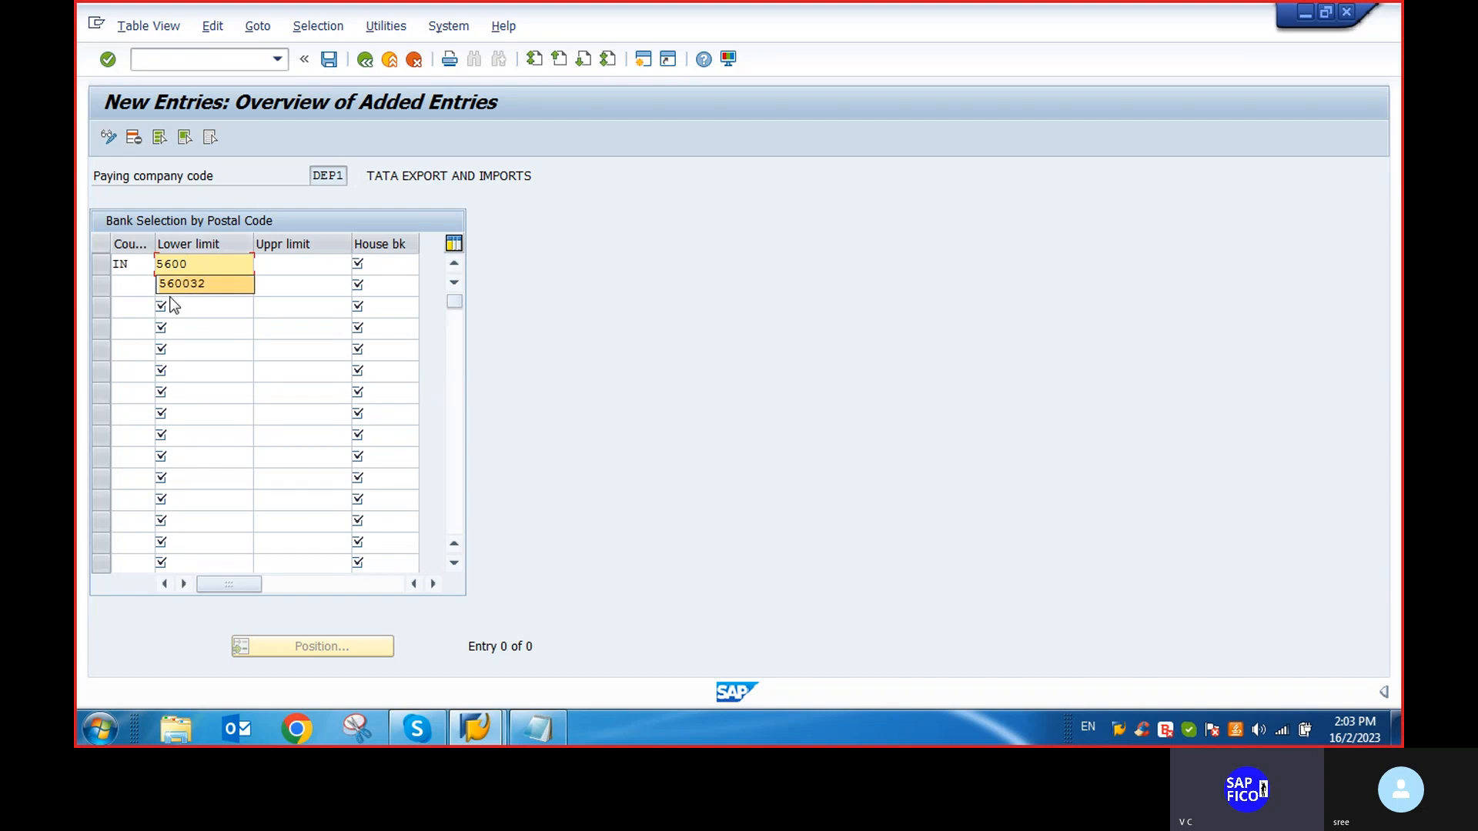
pyautogui.click(182, 284)
pyautogui.click(293, 264)
pyautogui.write('5')
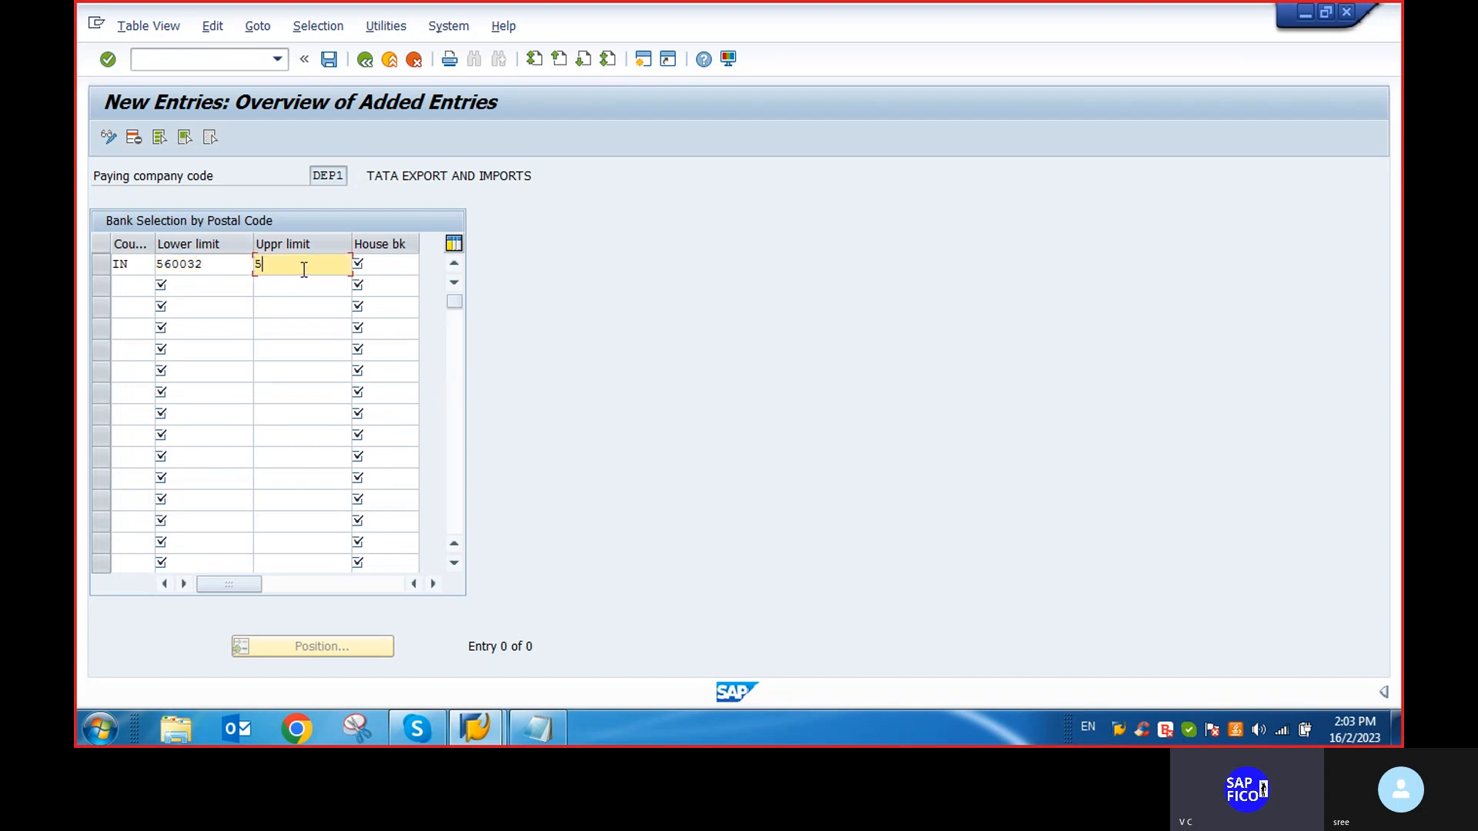
pyautogui.click(301, 283)
# Assign house bank BOI to the postal code entry and save it under the proposed customizing request
pyautogui.click(396, 264)
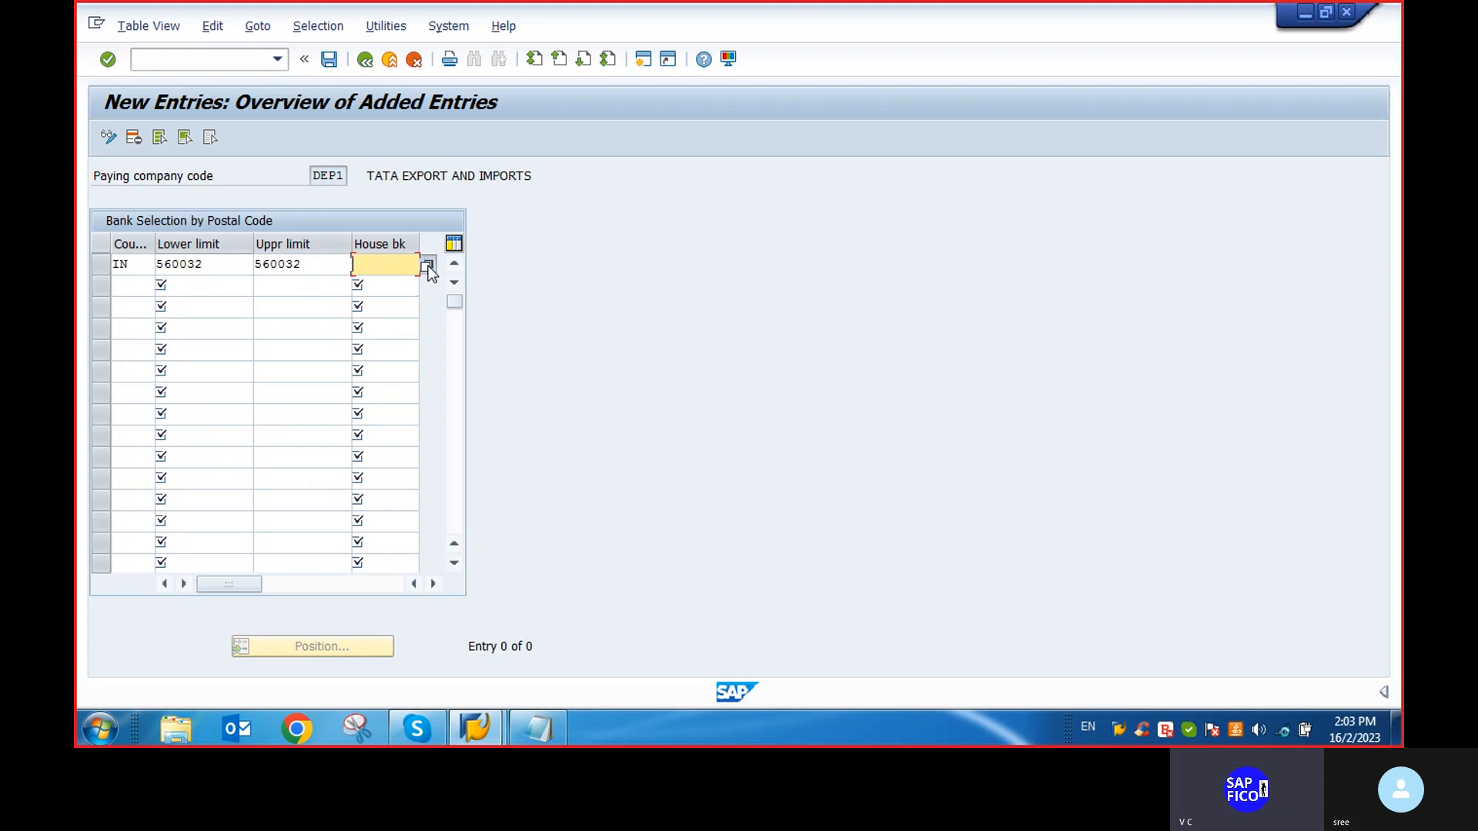
pyautogui.click(427, 265)
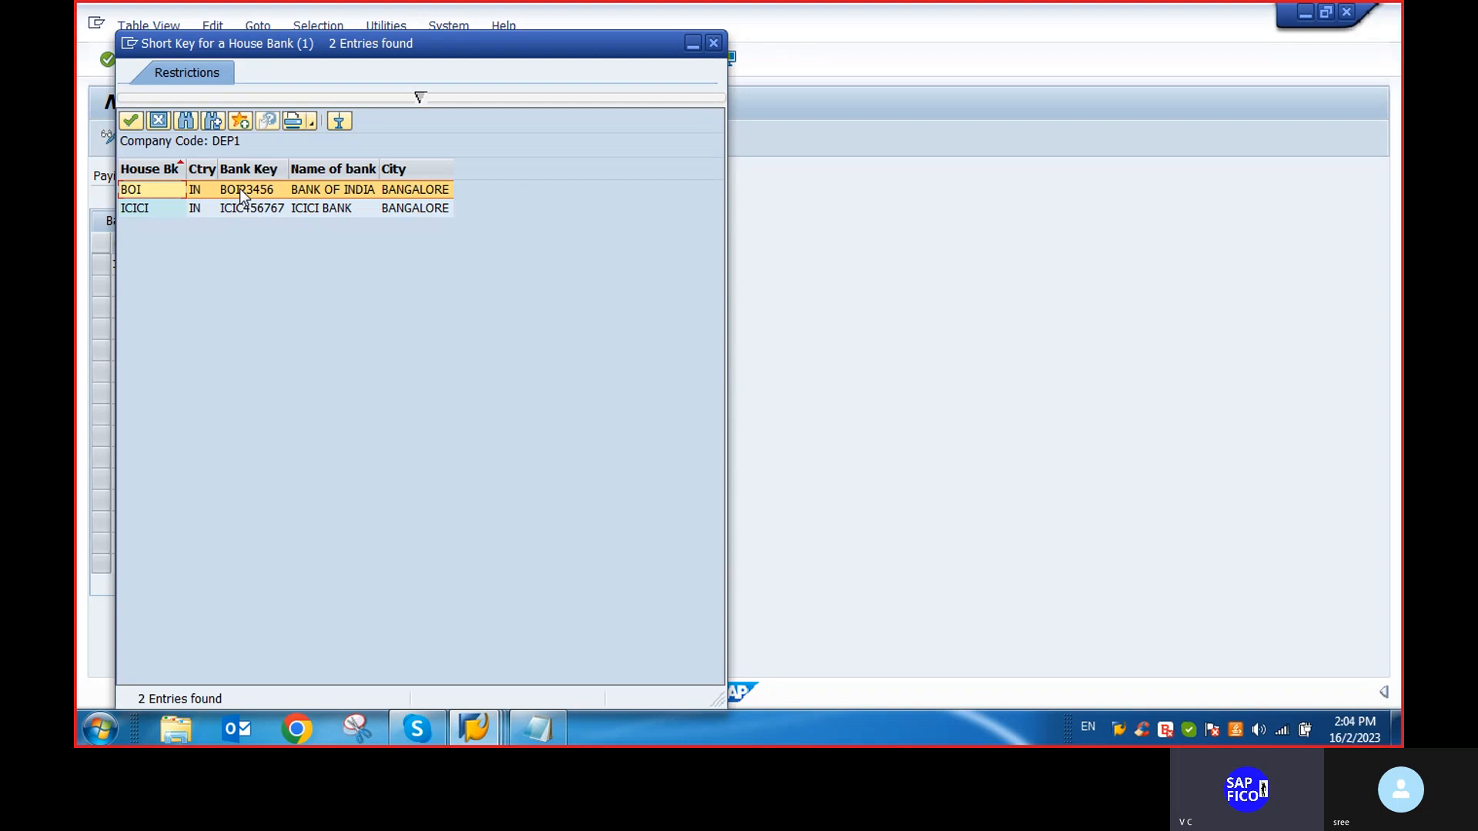
pyautogui.doubleClick(240, 191)
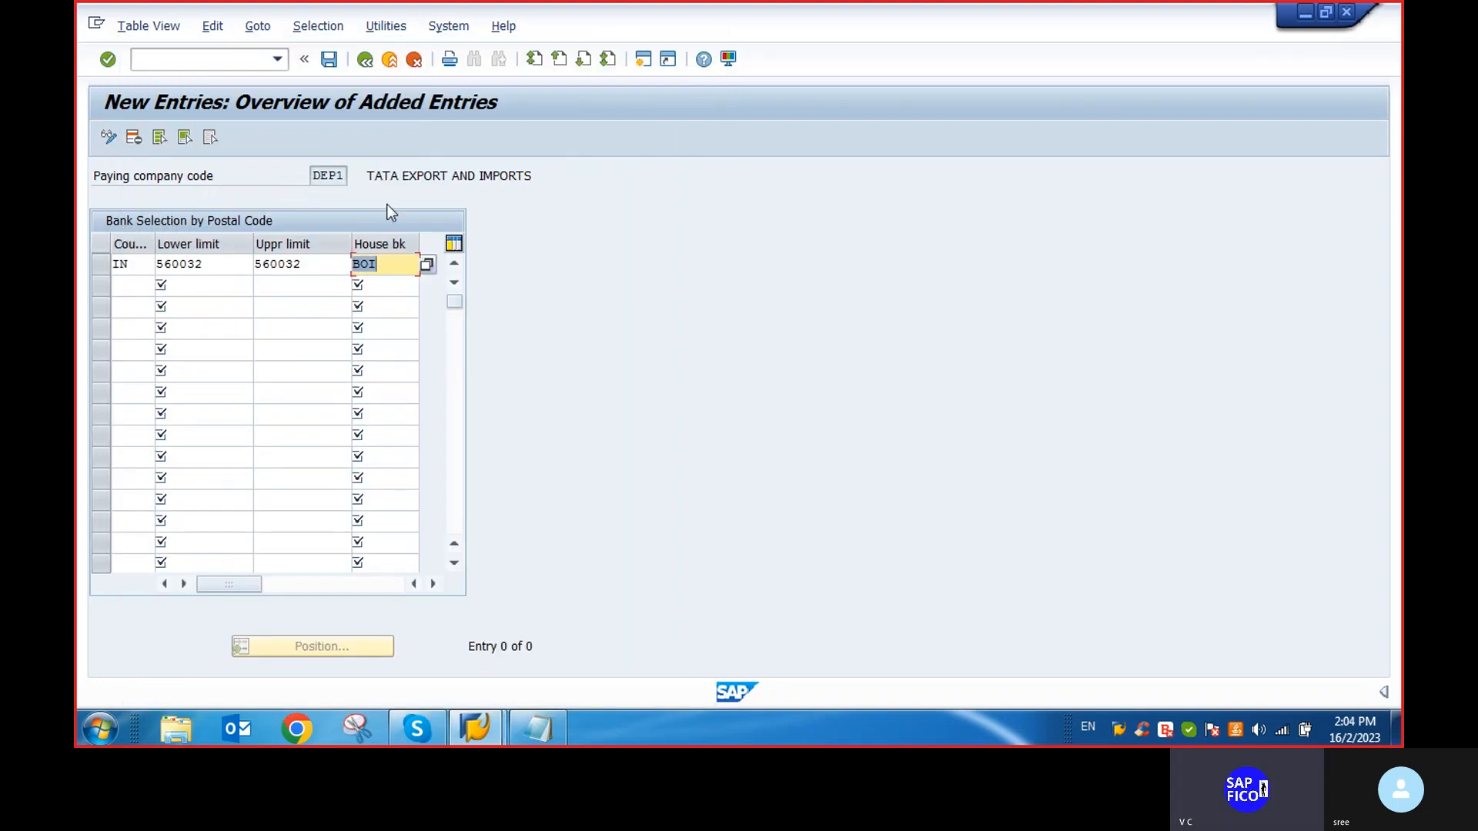
pyautogui.press('Return')
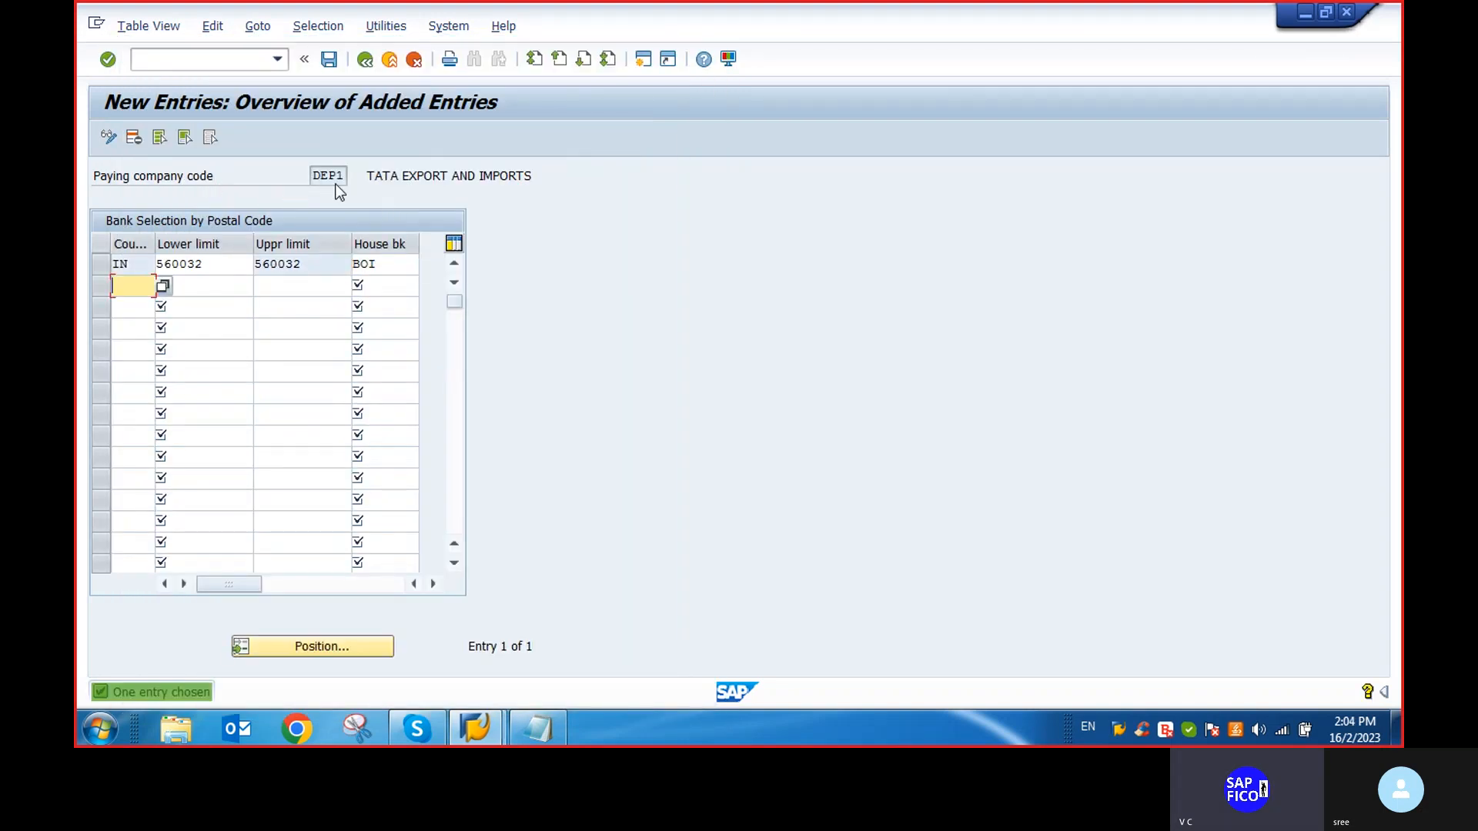
pyautogui.click(330, 60)
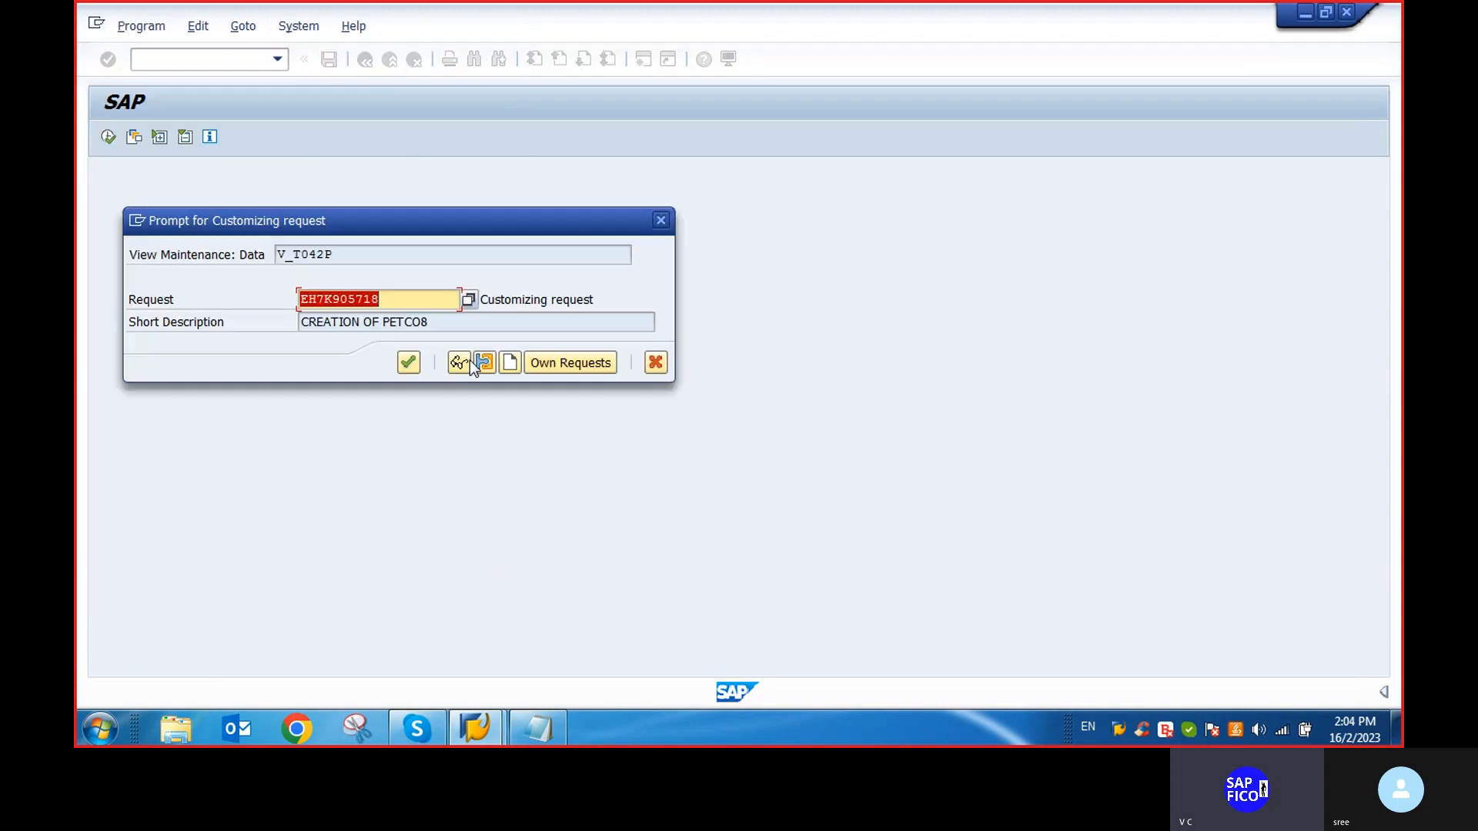
pyautogui.click(413, 363)
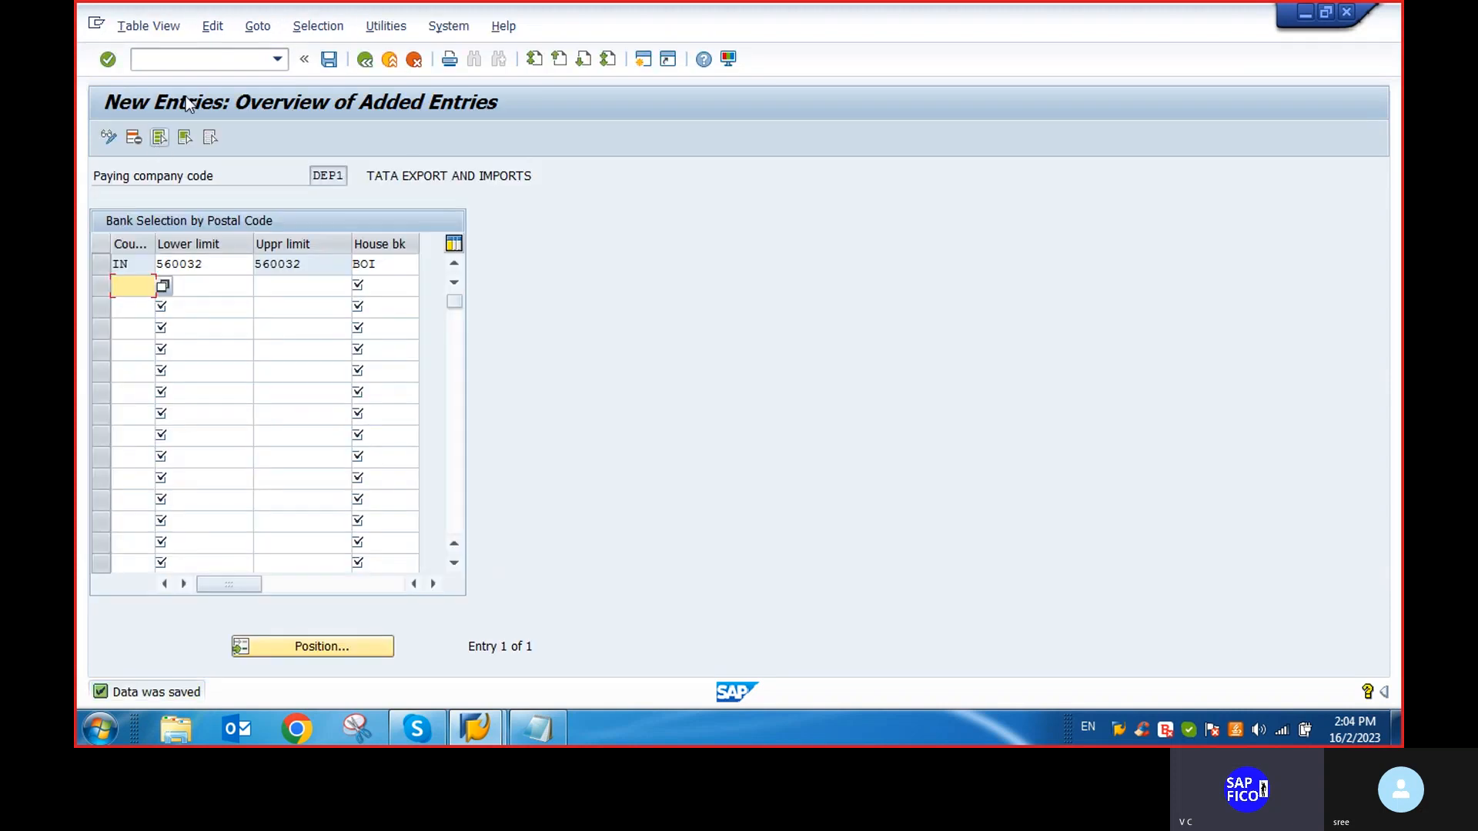
# Recheck the bank selection control in DEP1's cheque payment method and return to the SAP Easy Access screen
pyautogui.click(163, 61)
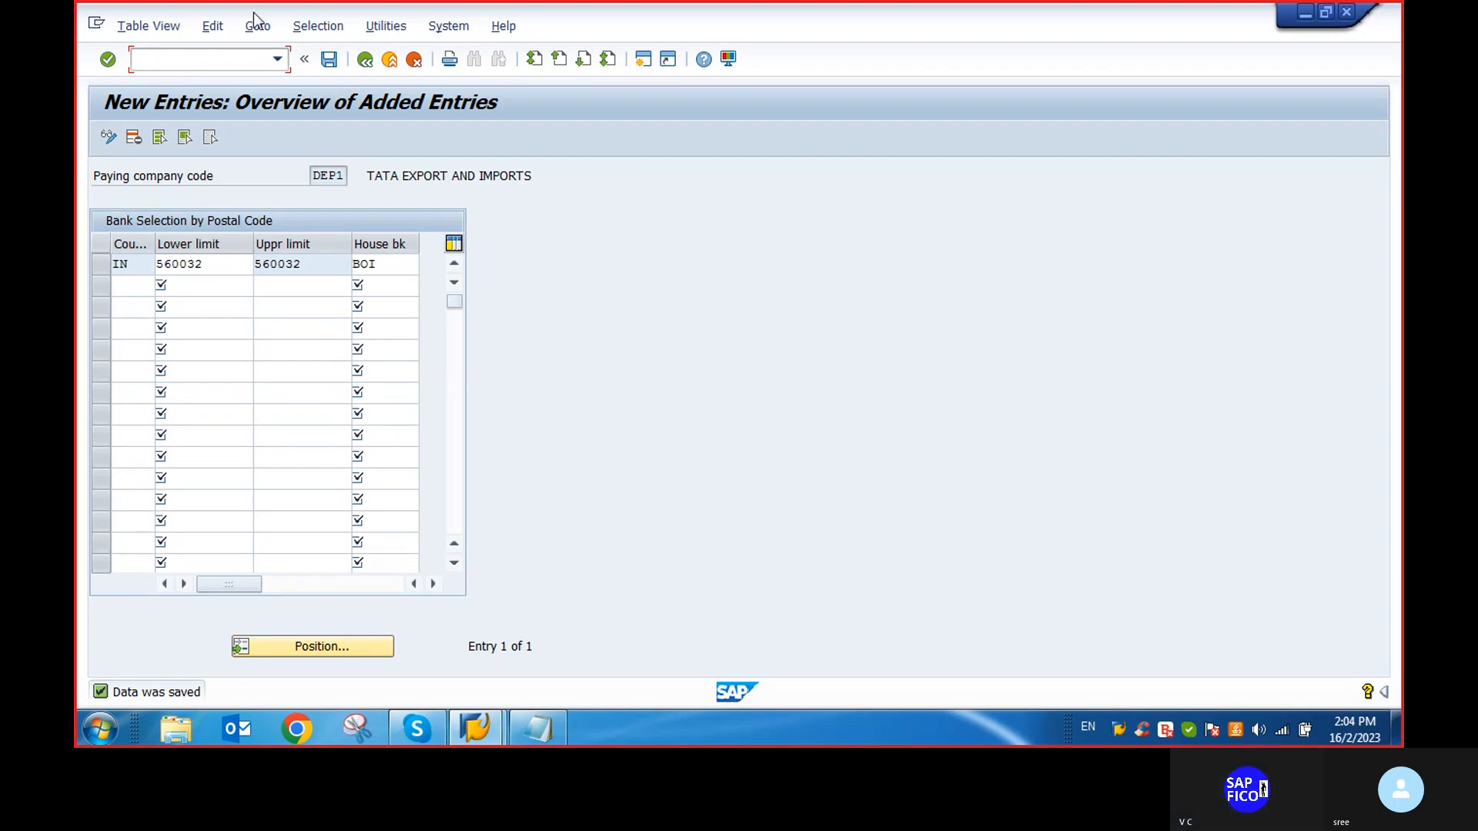
pyautogui.click(365, 60)
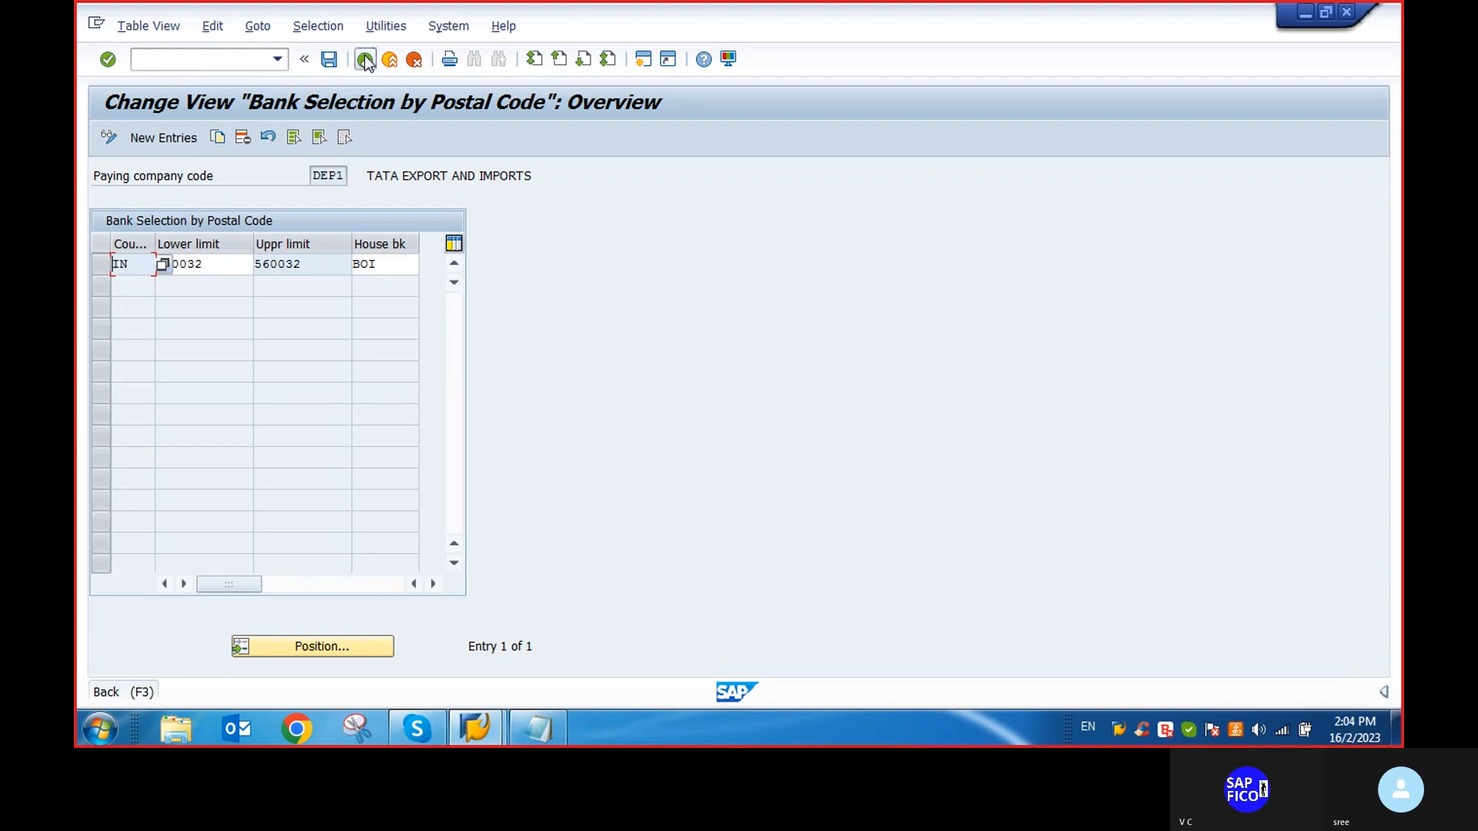
pyautogui.click(366, 60)
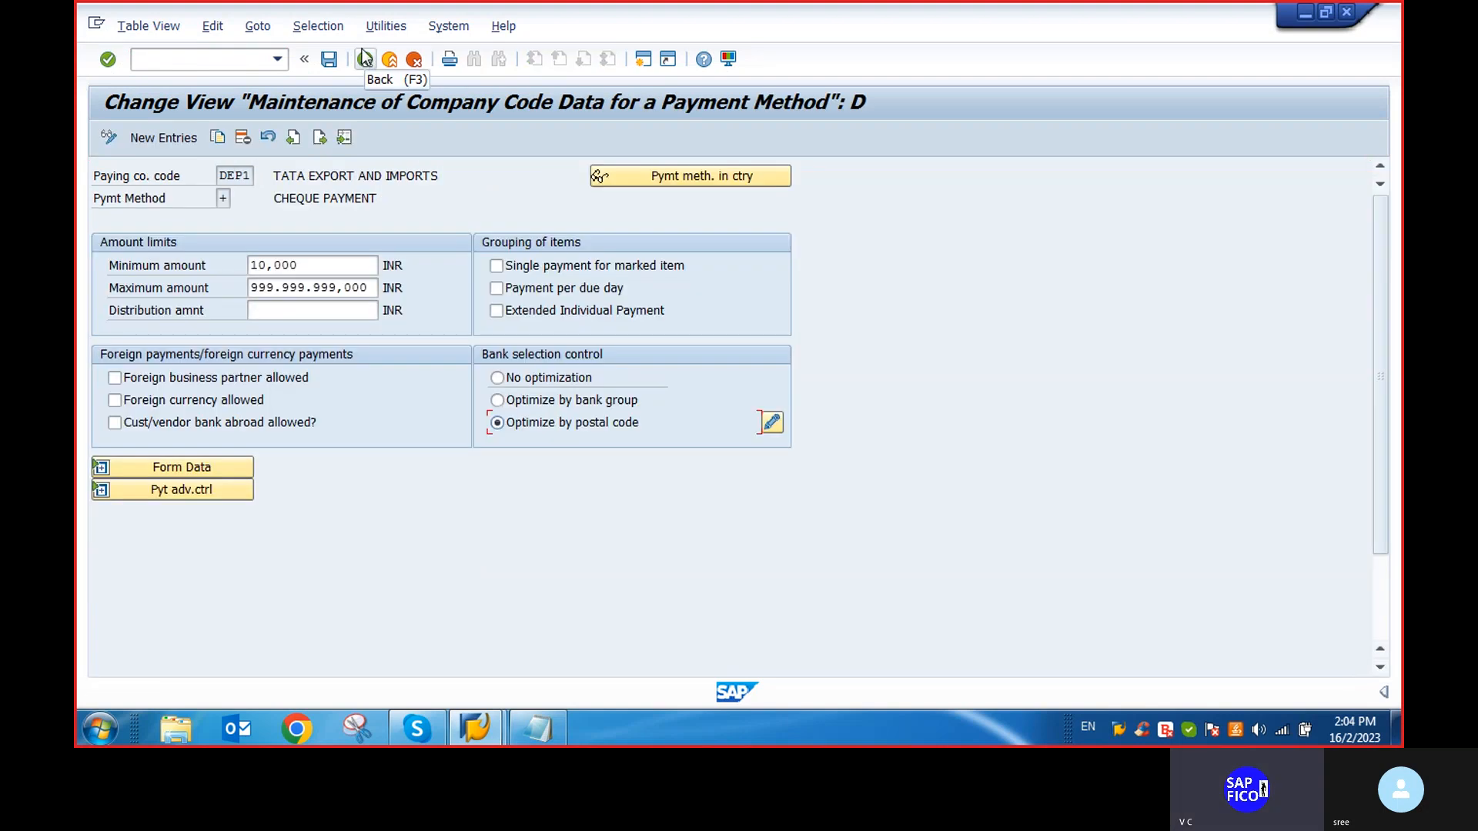
pyautogui.click(365, 60)
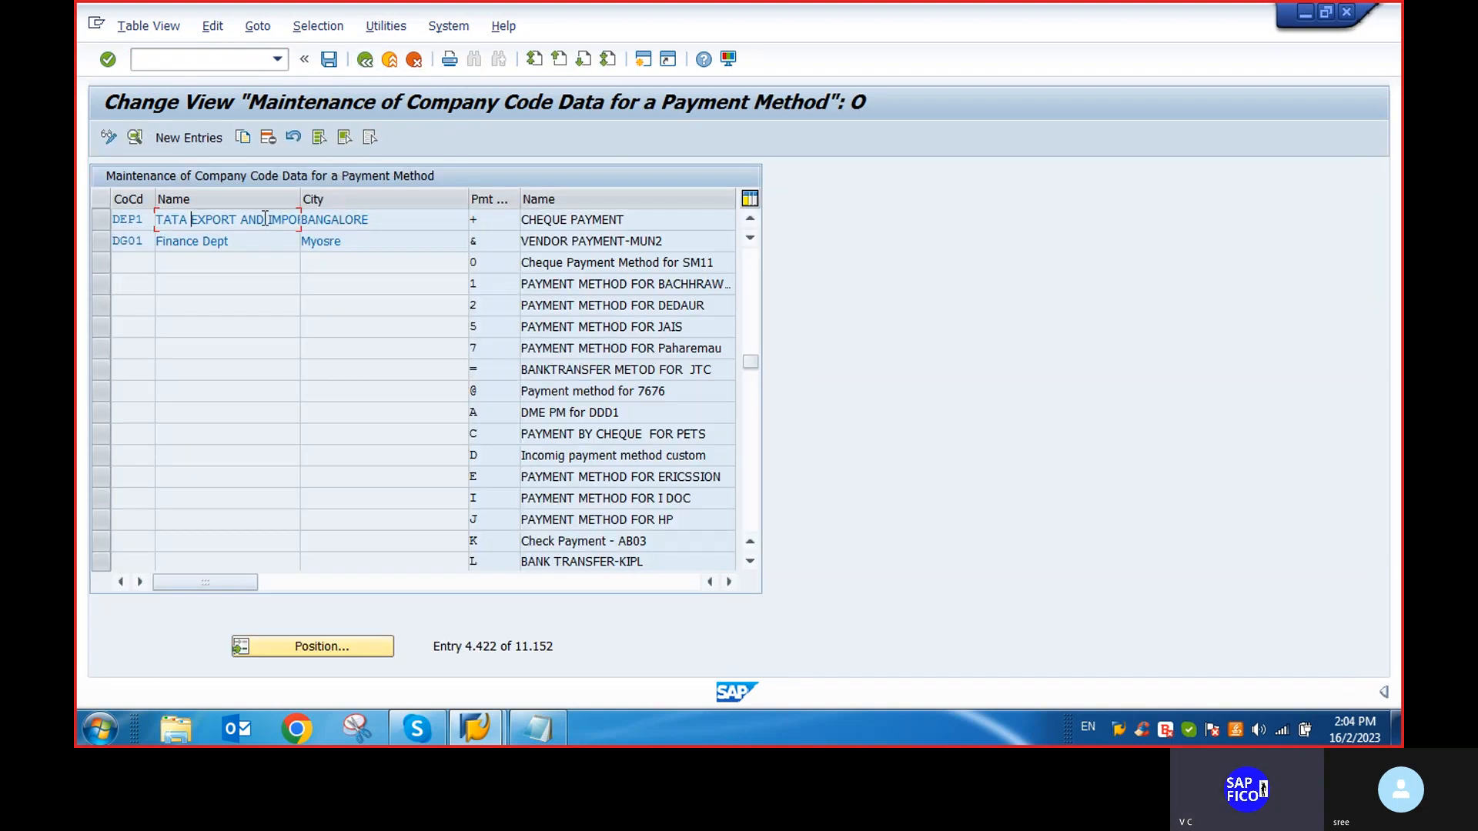
pyautogui.doubleClick(194, 221)
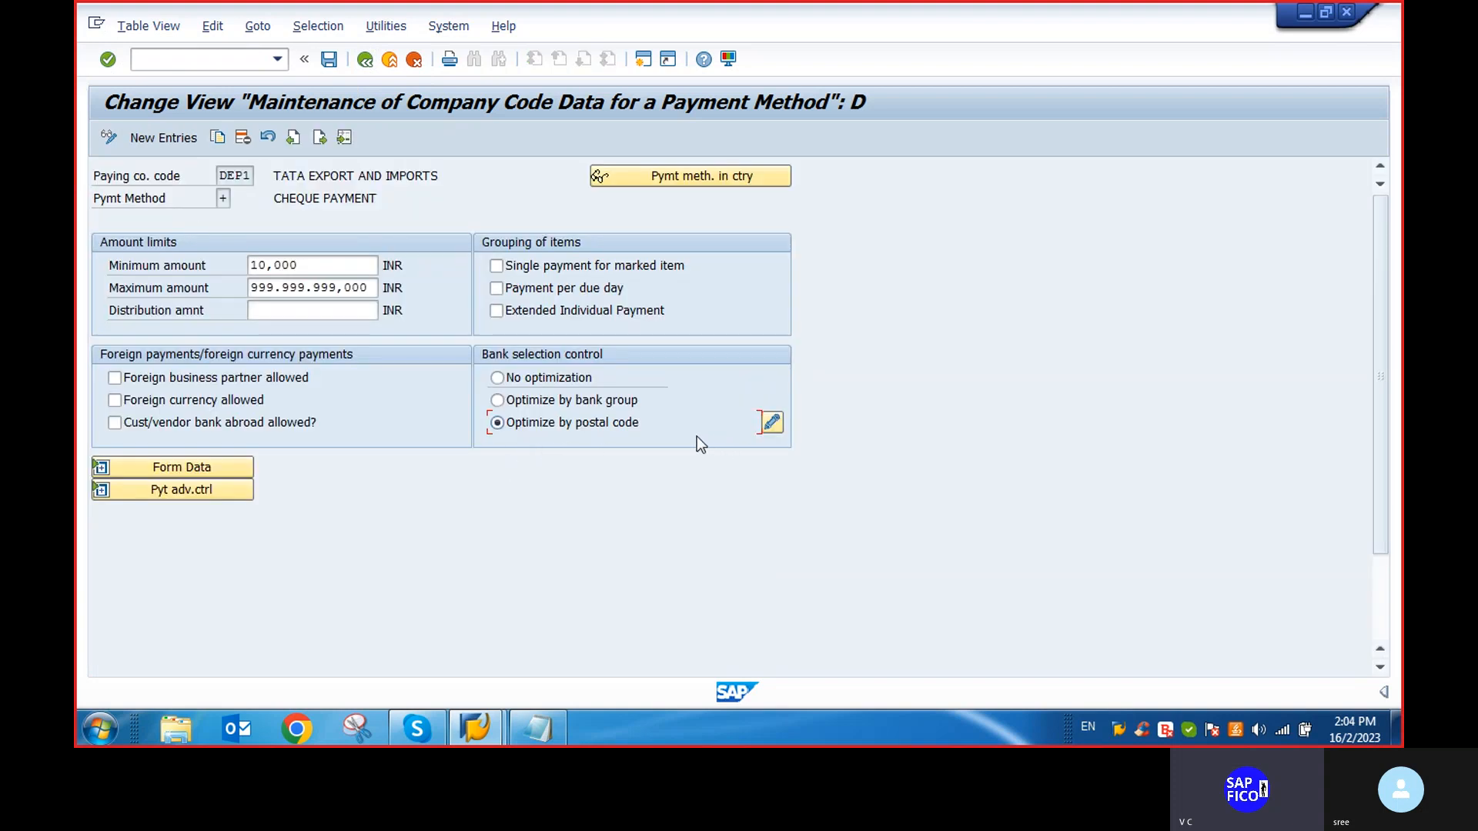
pyautogui.hotkey('ctrl', '/')
pyautogui.write('/n')
pyautogui.press('Return')
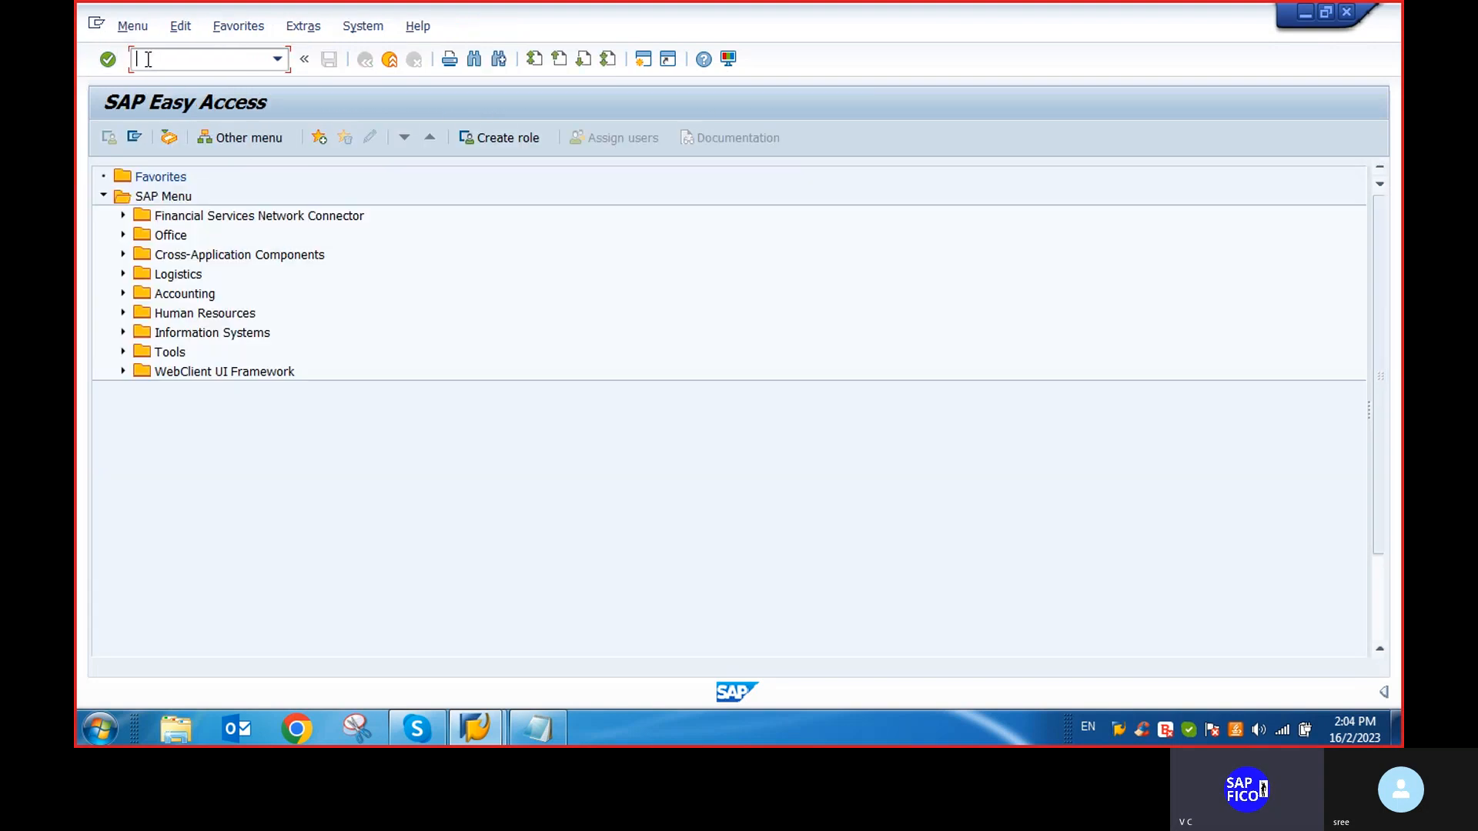
# Open automatic payment transaction F110 and identify a new run dated 16.02.2023 as BB2
pyautogui.write('f110')
pyautogui.press('Return')
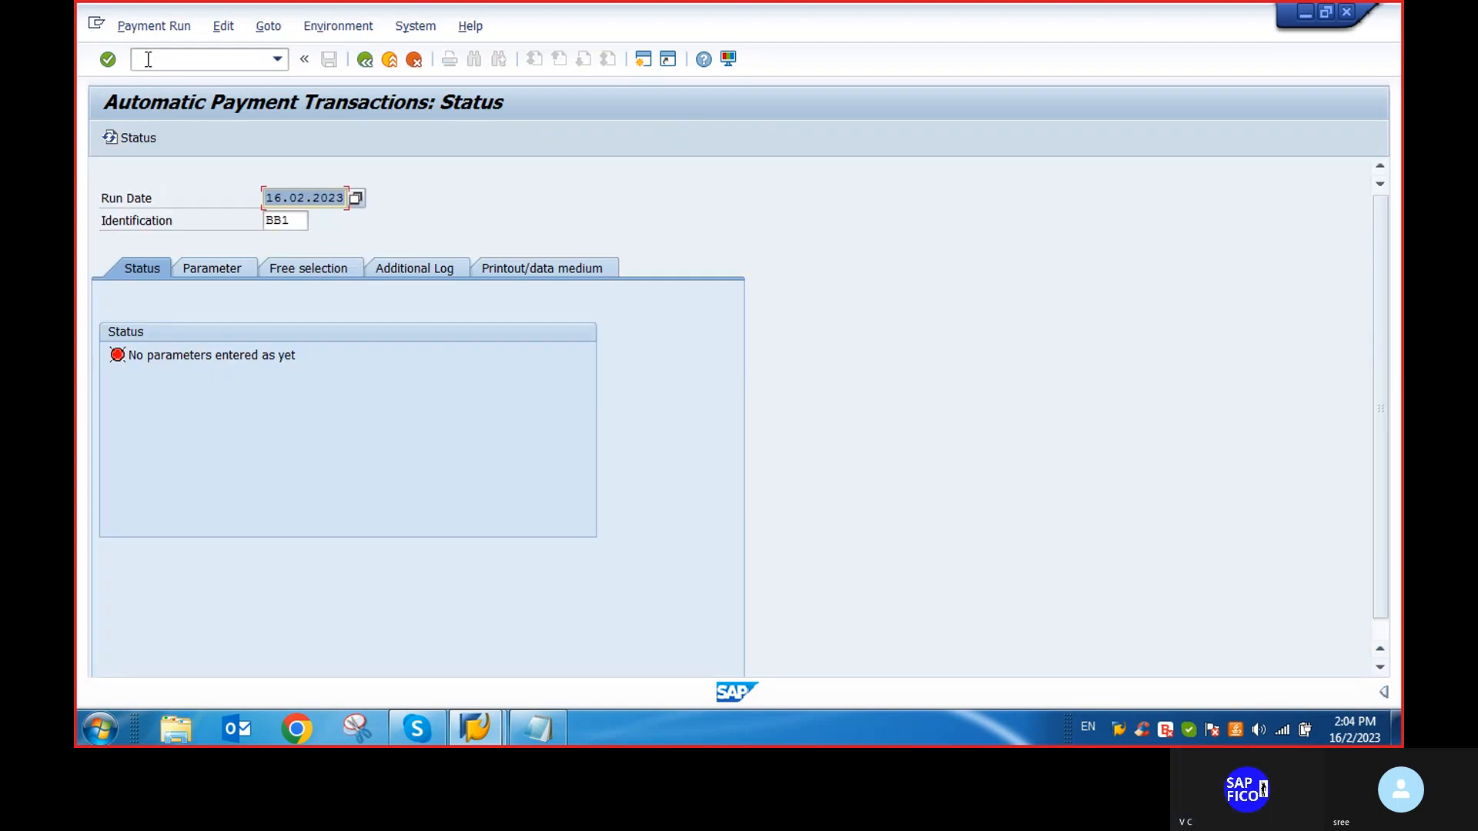
pyautogui.click(294, 221)
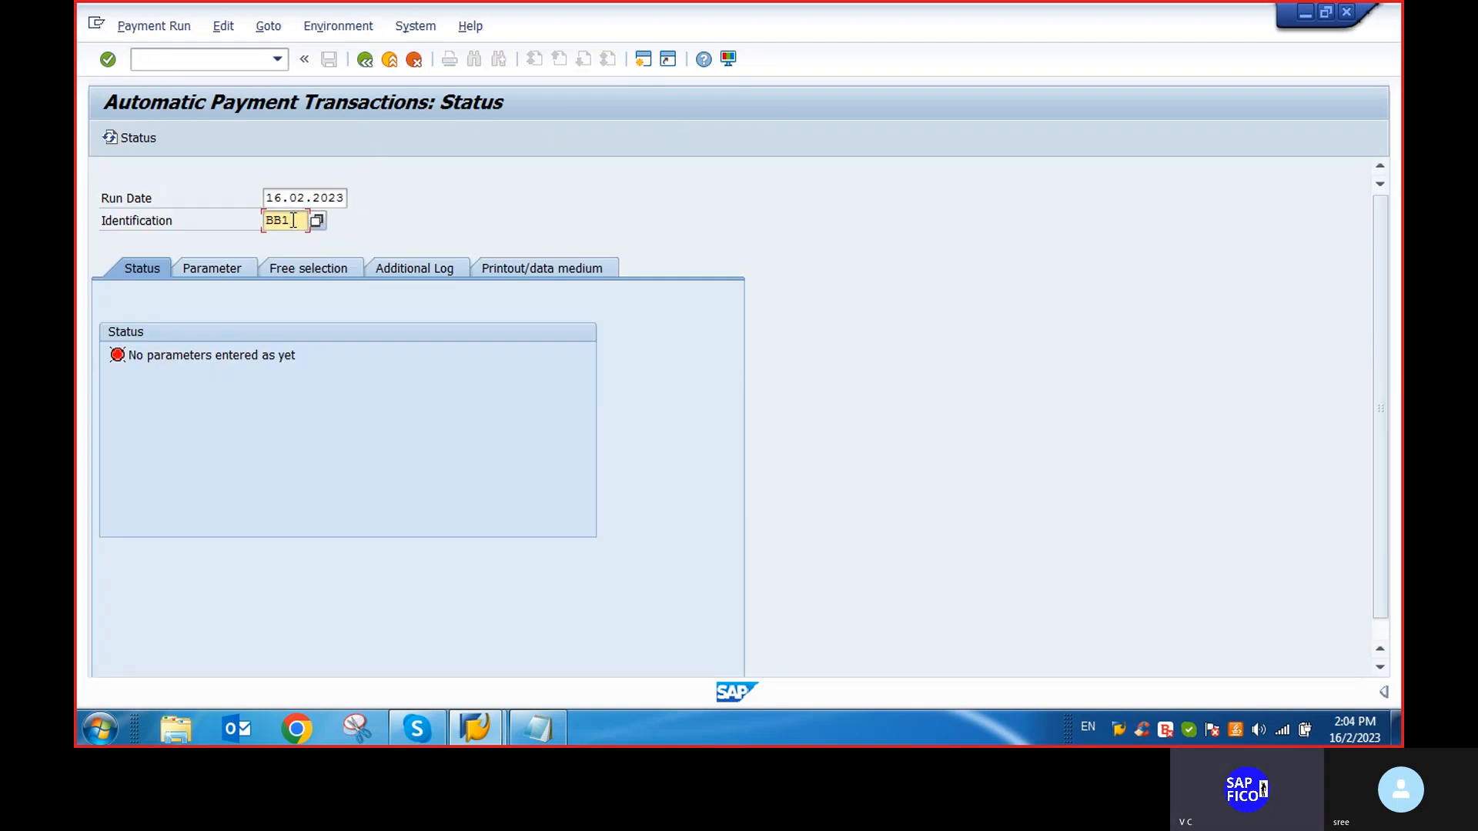
pyautogui.press('BackSpace')
pyautogui.write('2')
# In the run parameters, enter company code DEP1, the CHEQUE PAYMENT method (+) and next posting date 17.02.2023
pyautogui.click(211, 266)
pyautogui.click(160, 401)
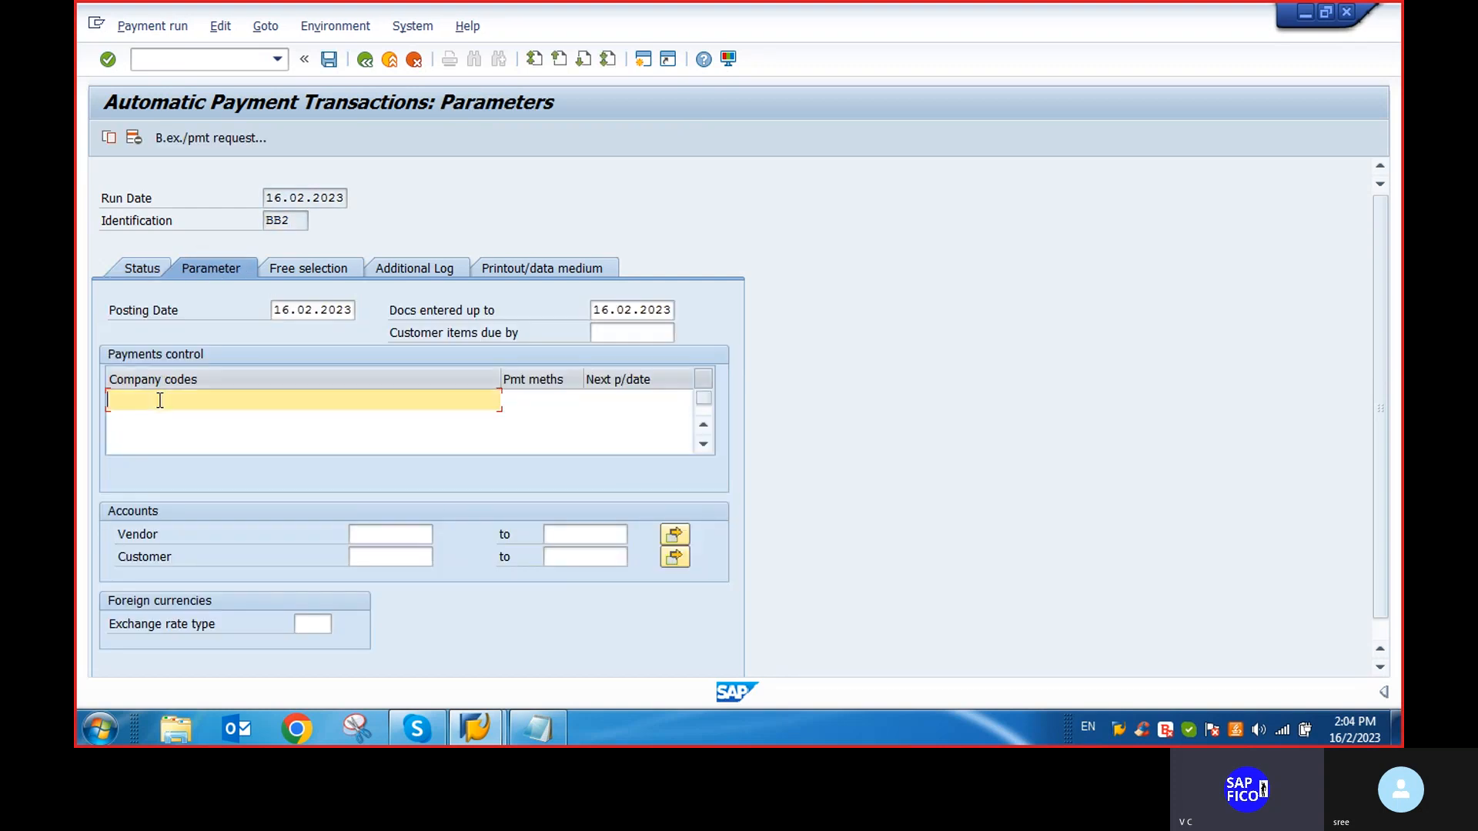
pyautogui.write('DEP1')
pyautogui.click(577, 400)
pyautogui.click(591, 399)
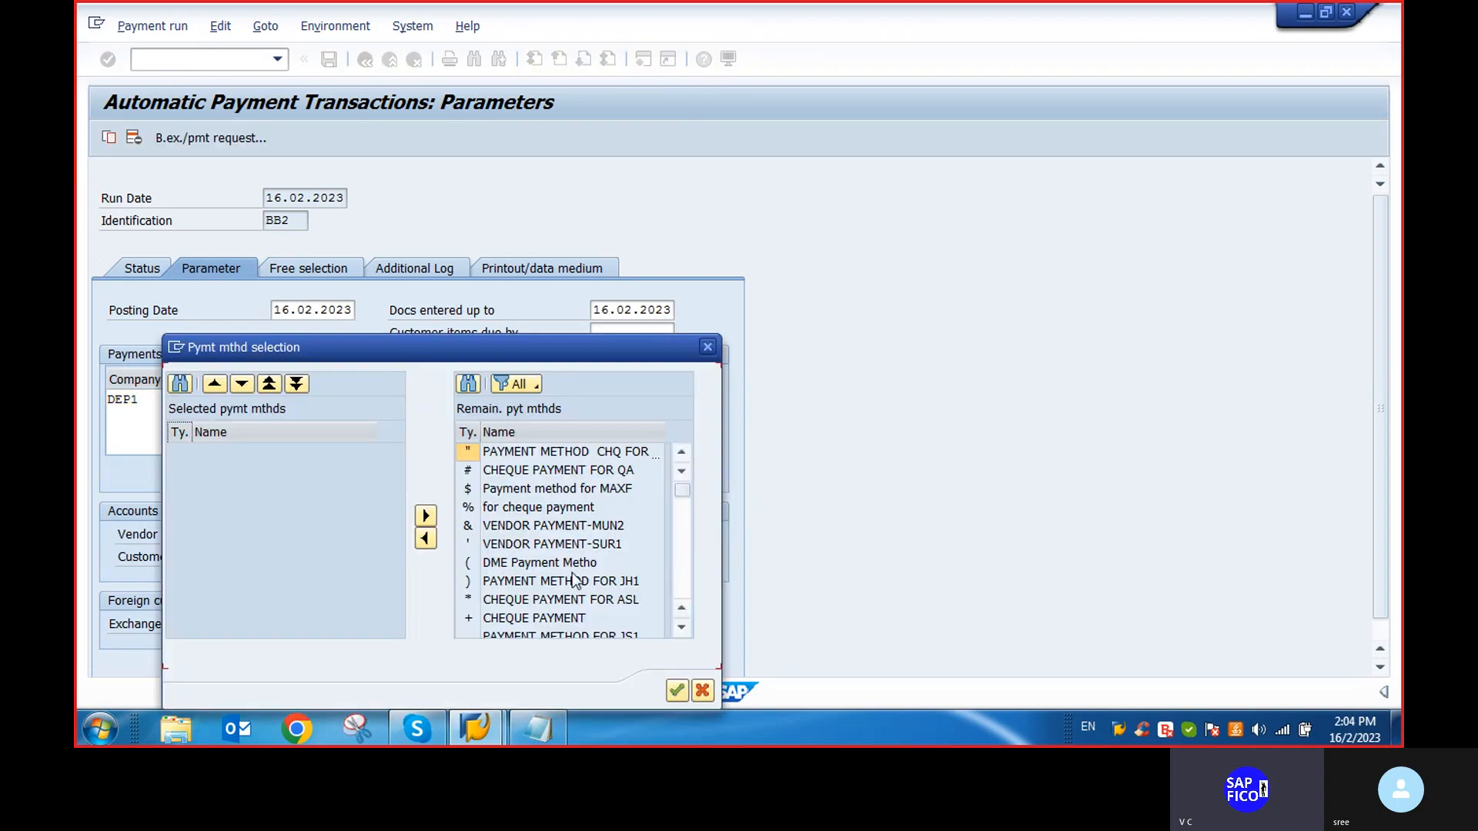
pyautogui.click(524, 619)
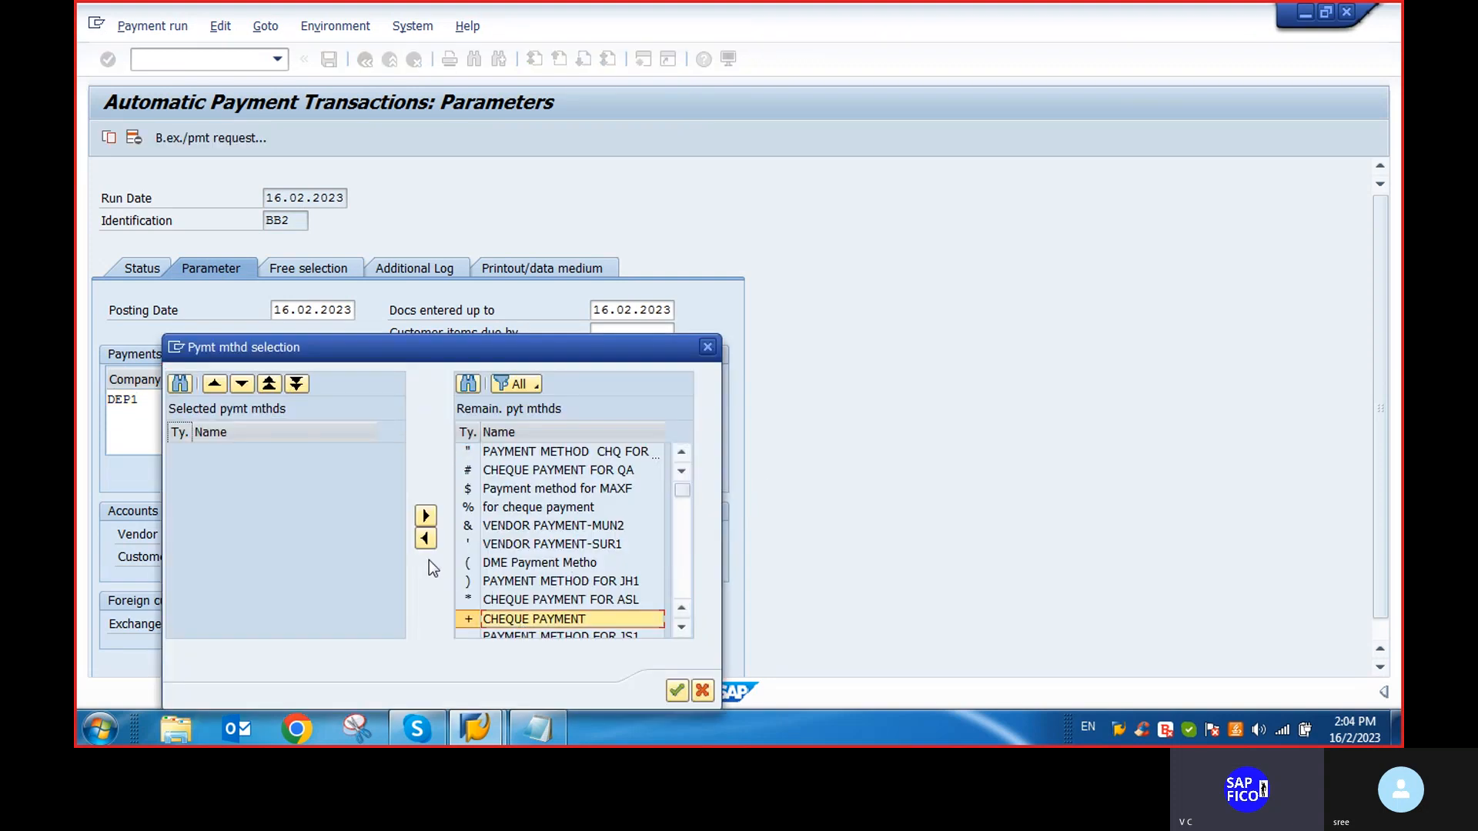
pyautogui.doubleClick(578, 624)
pyautogui.click(677, 691)
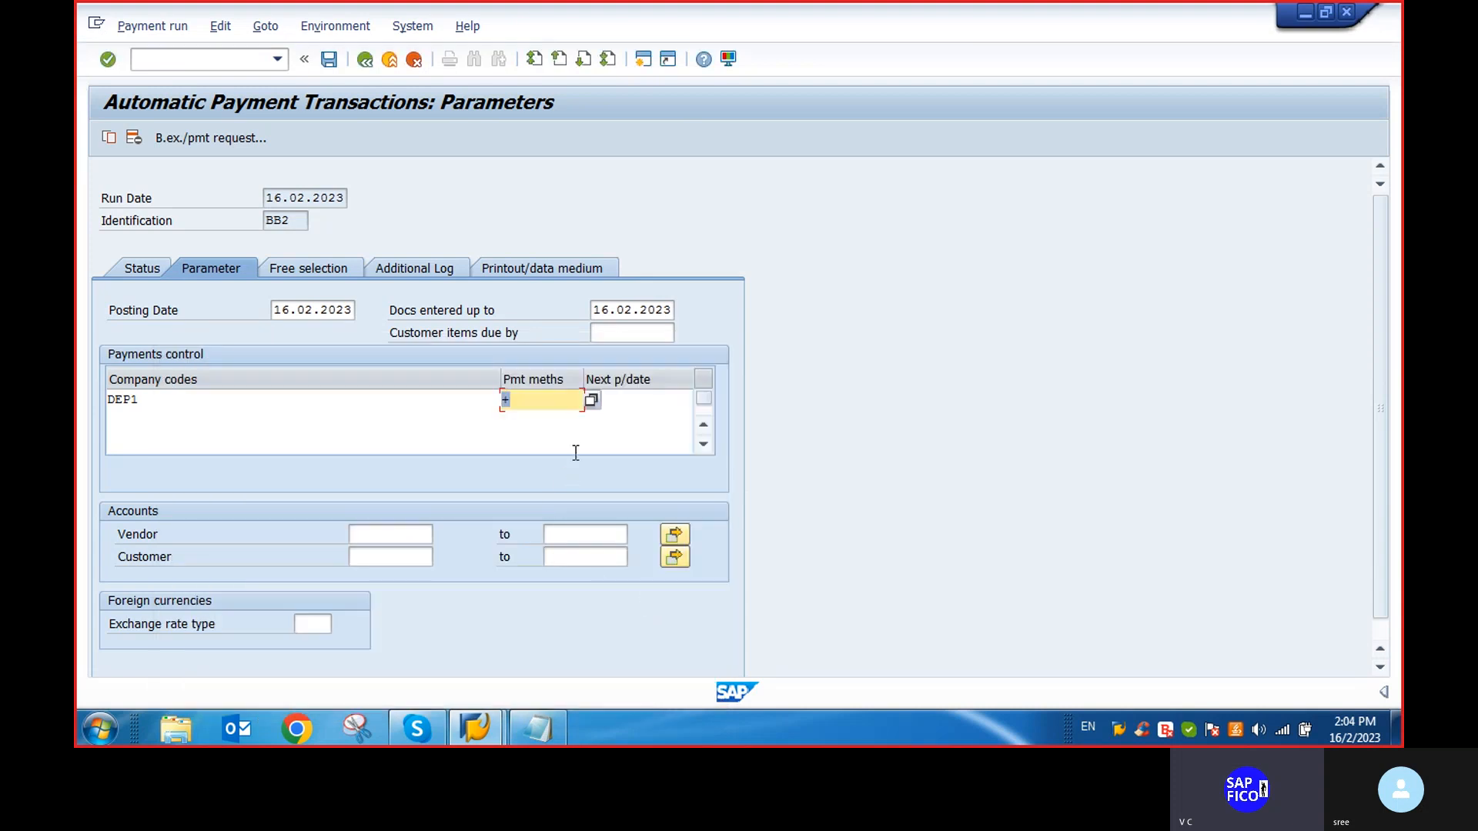
pyautogui.click(654, 399)
pyautogui.write('1')
pyautogui.click(634, 418)
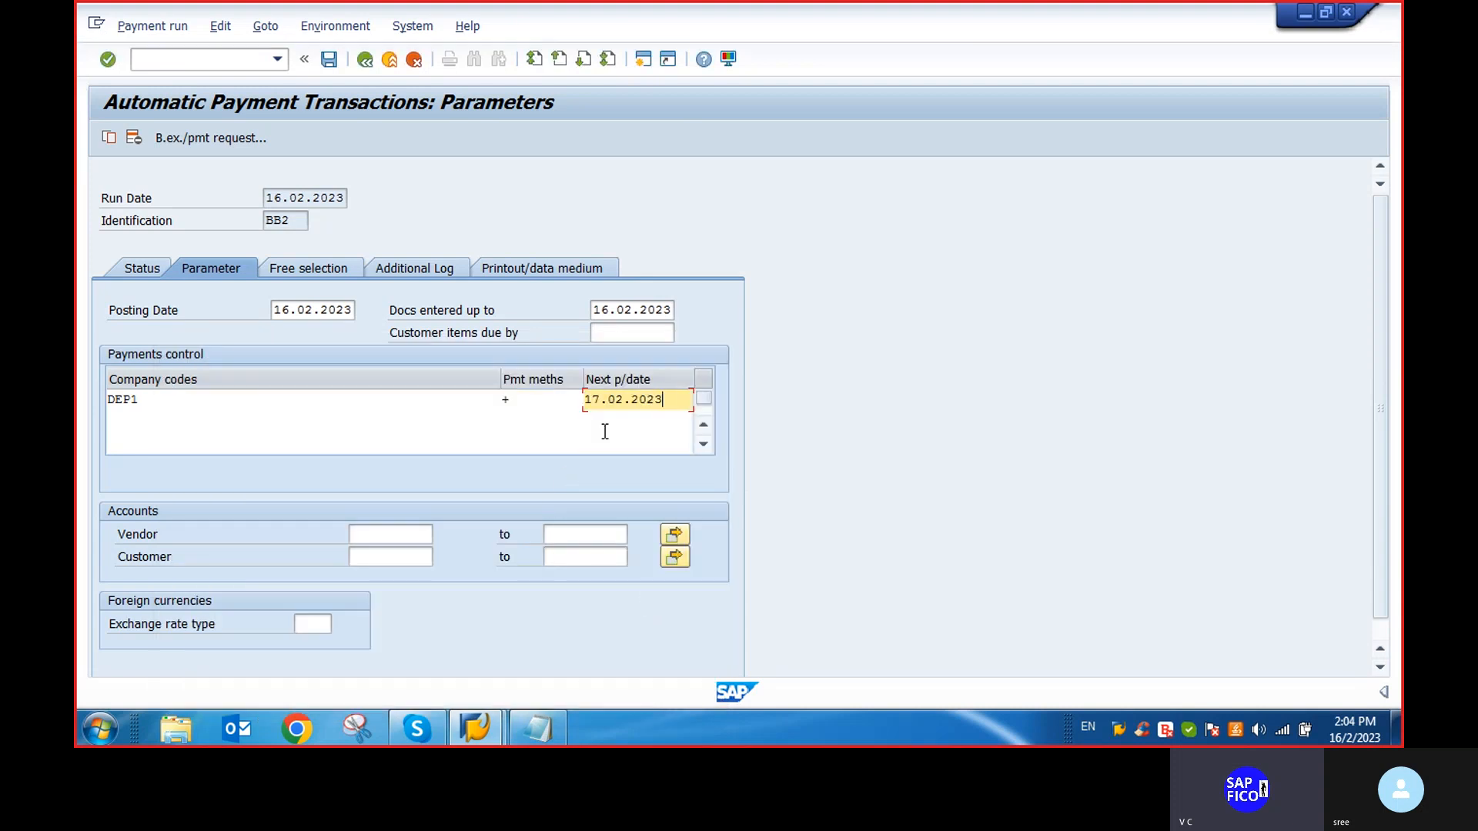
# Look up DEP1's vendors and set the run's vendor account range from DMART to GOOGLE
pyautogui.click(401, 533)
pyautogui.click(442, 534)
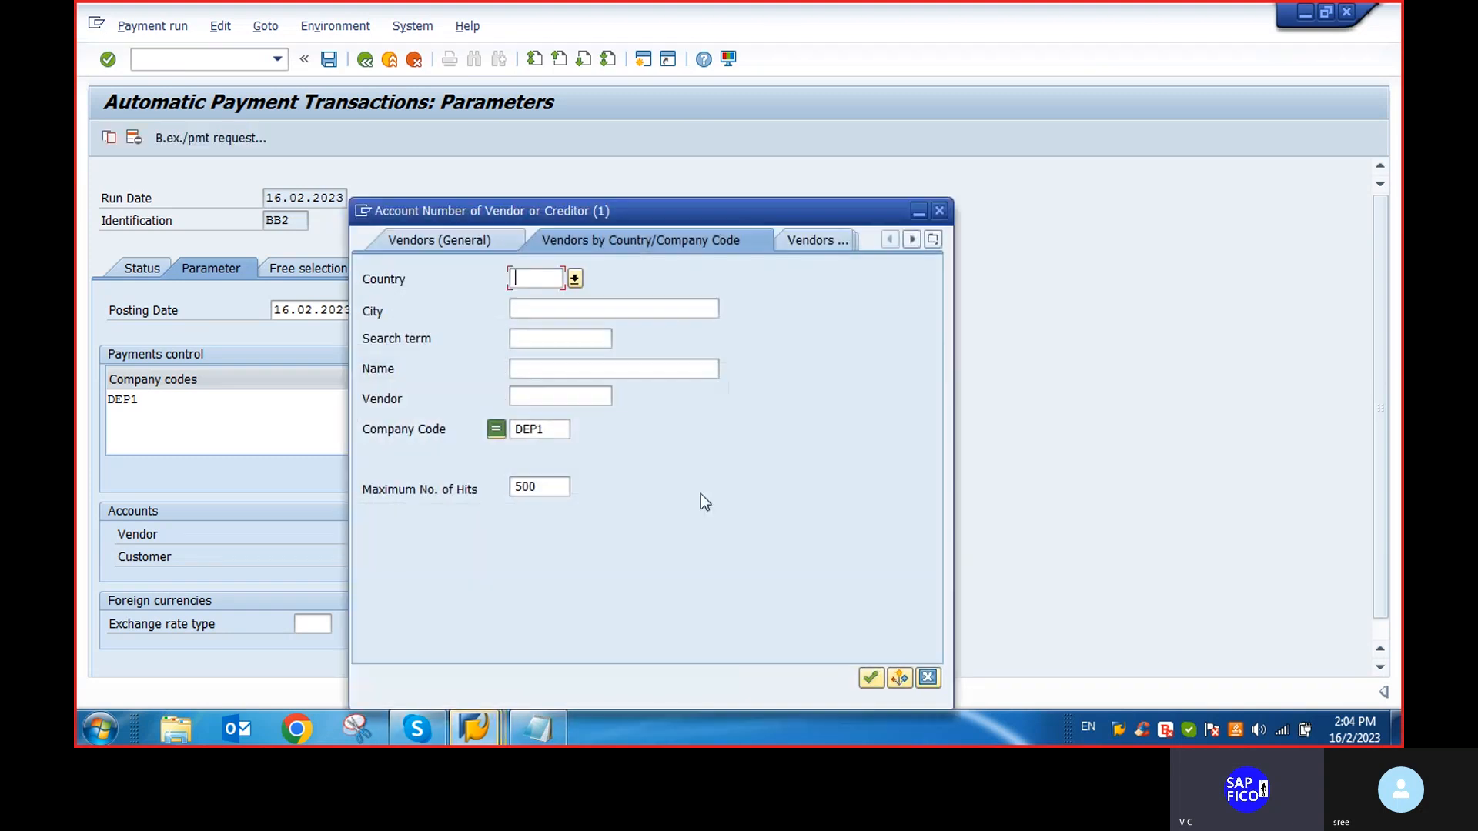
pyautogui.click(870, 678)
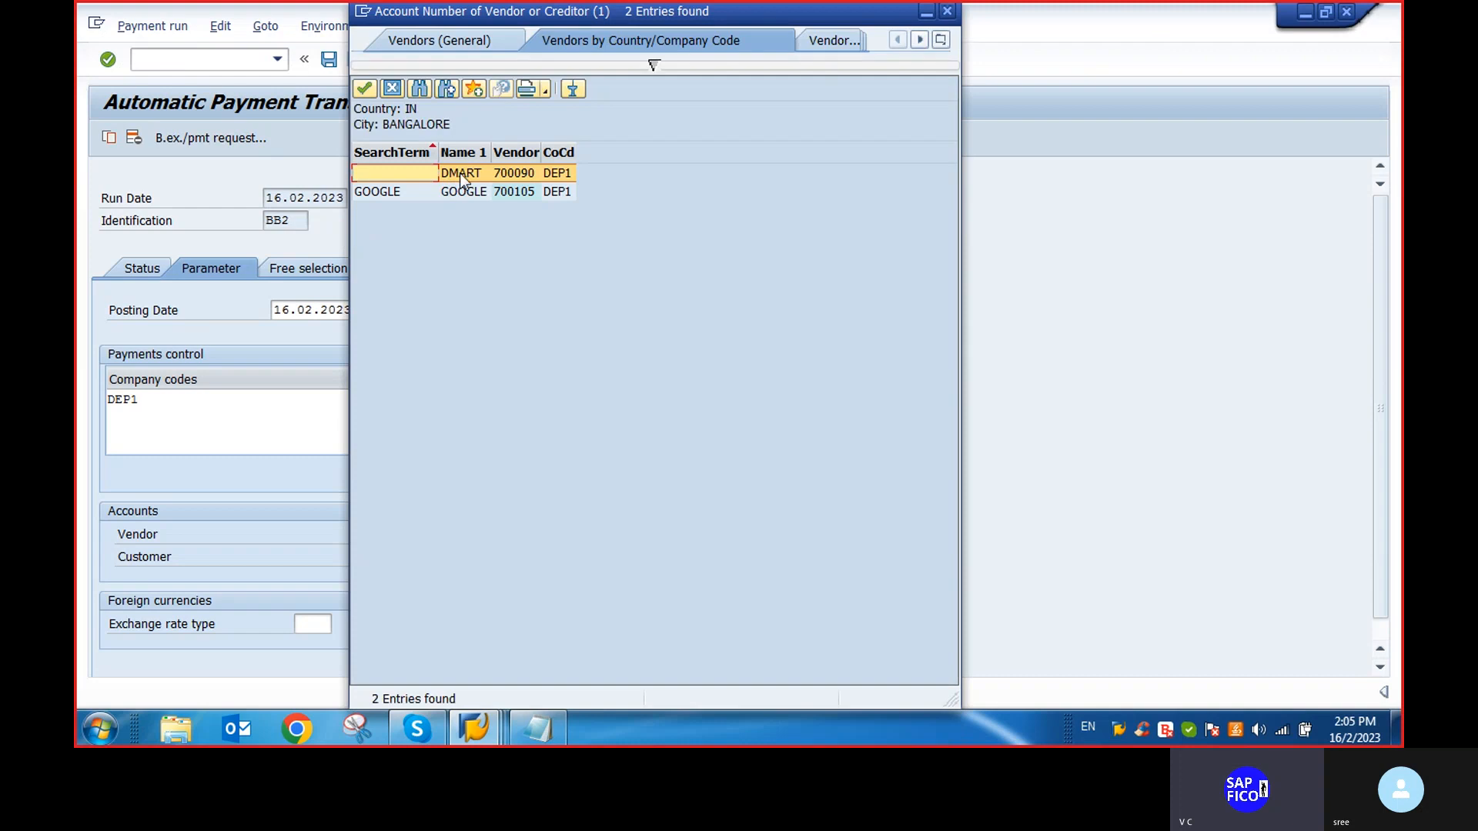
pyautogui.doubleClick(459, 172)
pyautogui.click(595, 533)
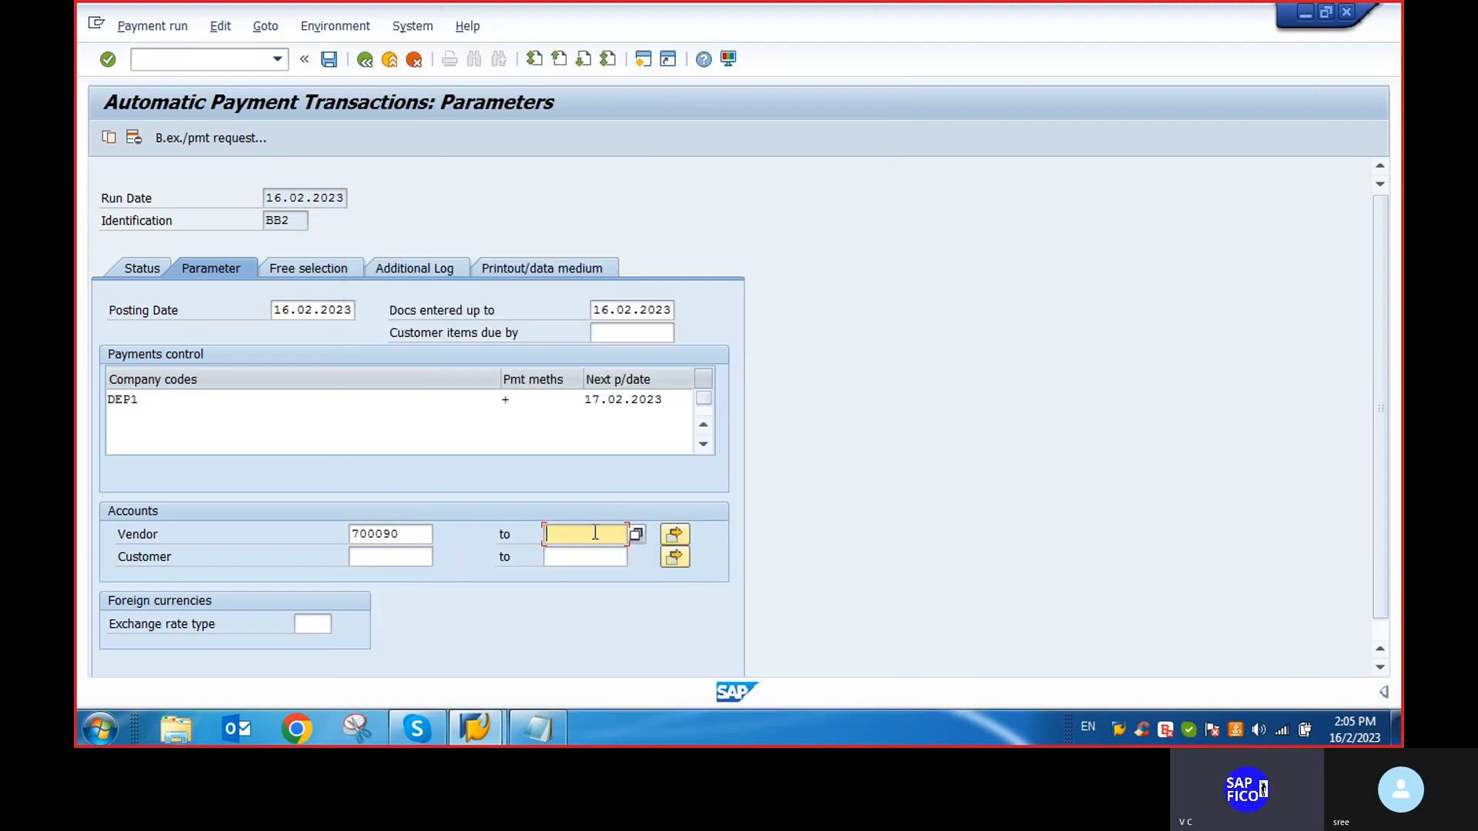
pyautogui.click(637, 534)
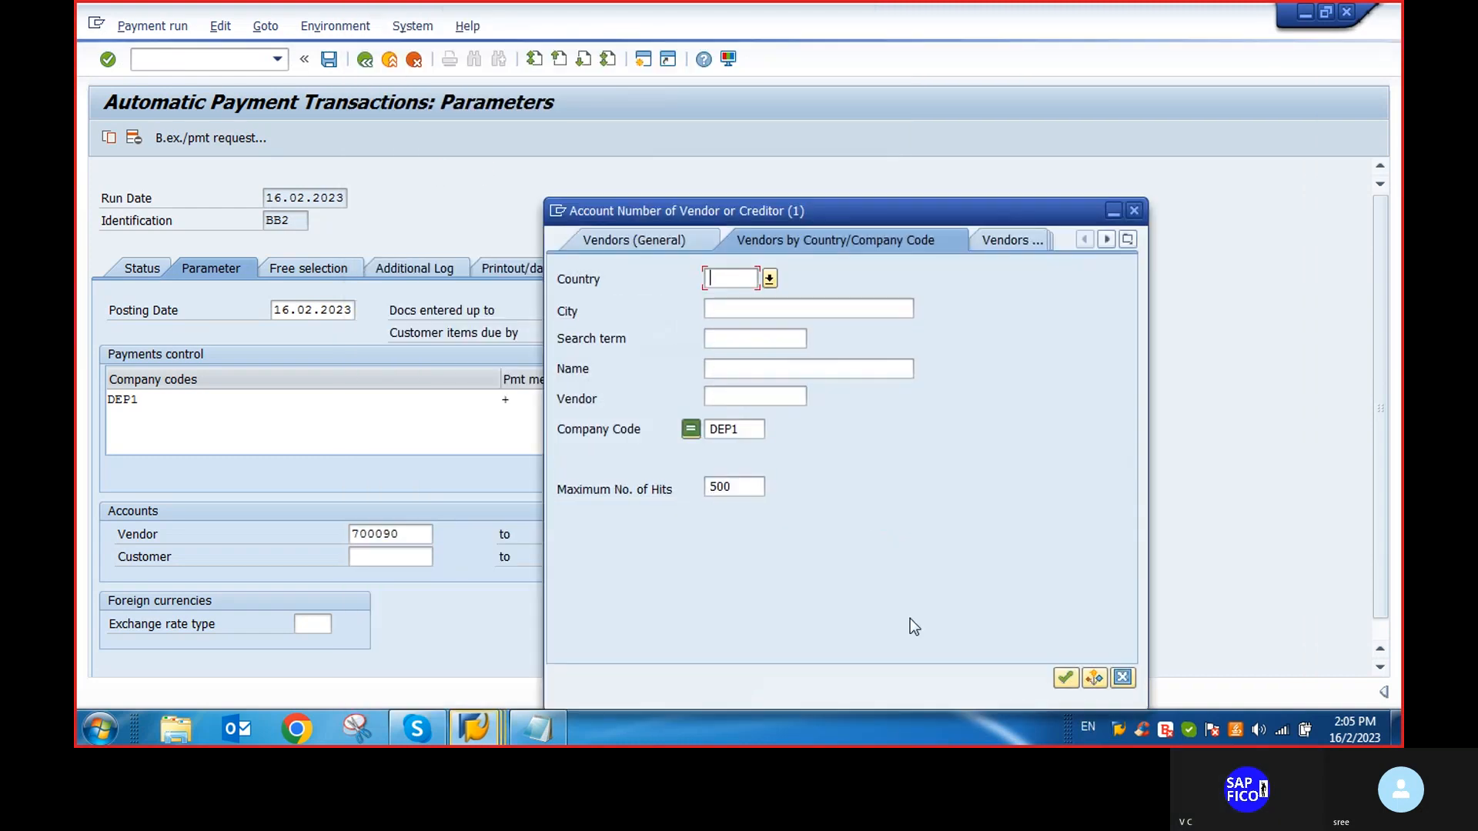
pyautogui.press('Return')
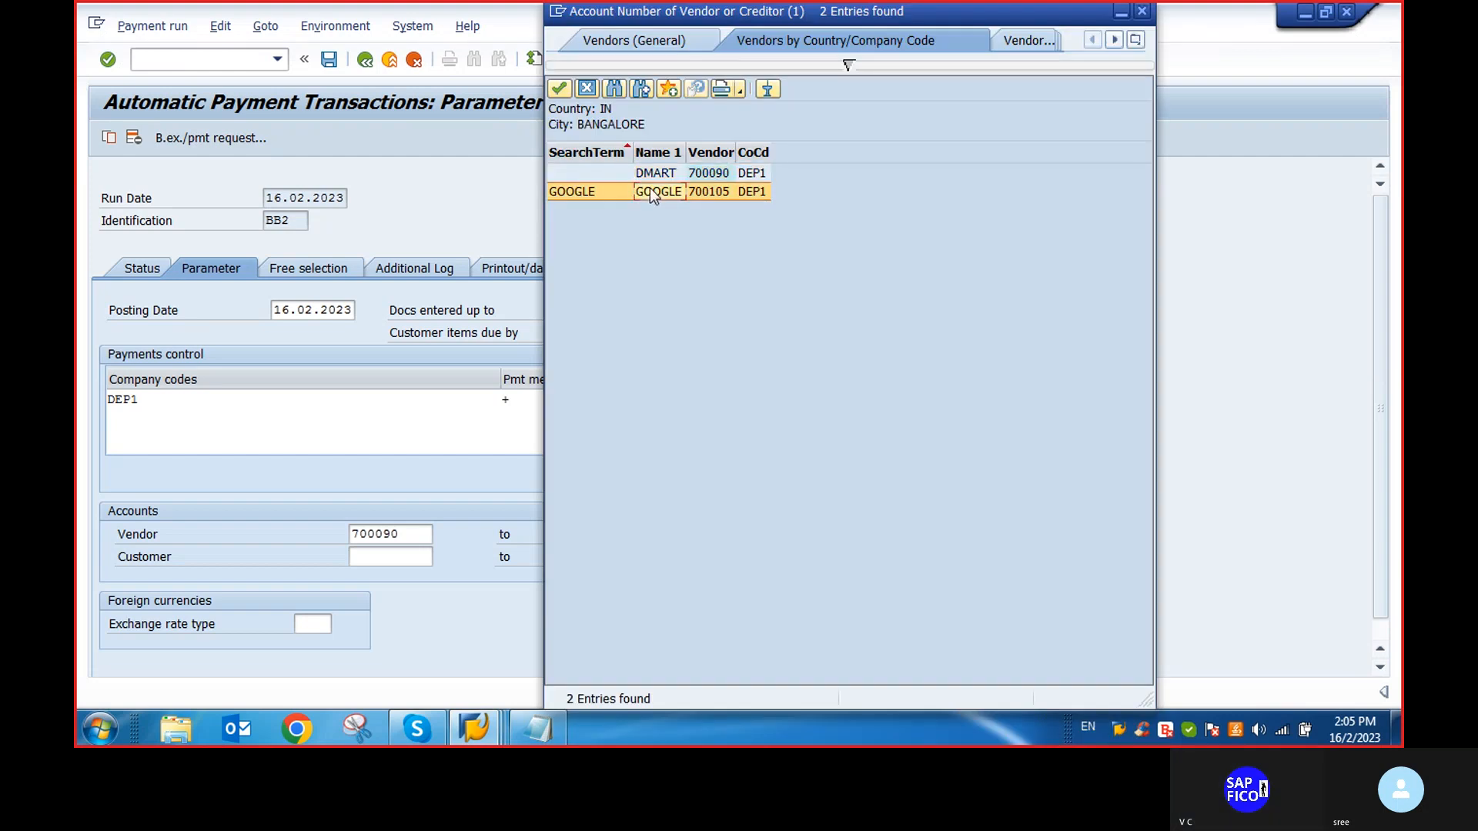
pyautogui.doubleClick(650, 191)
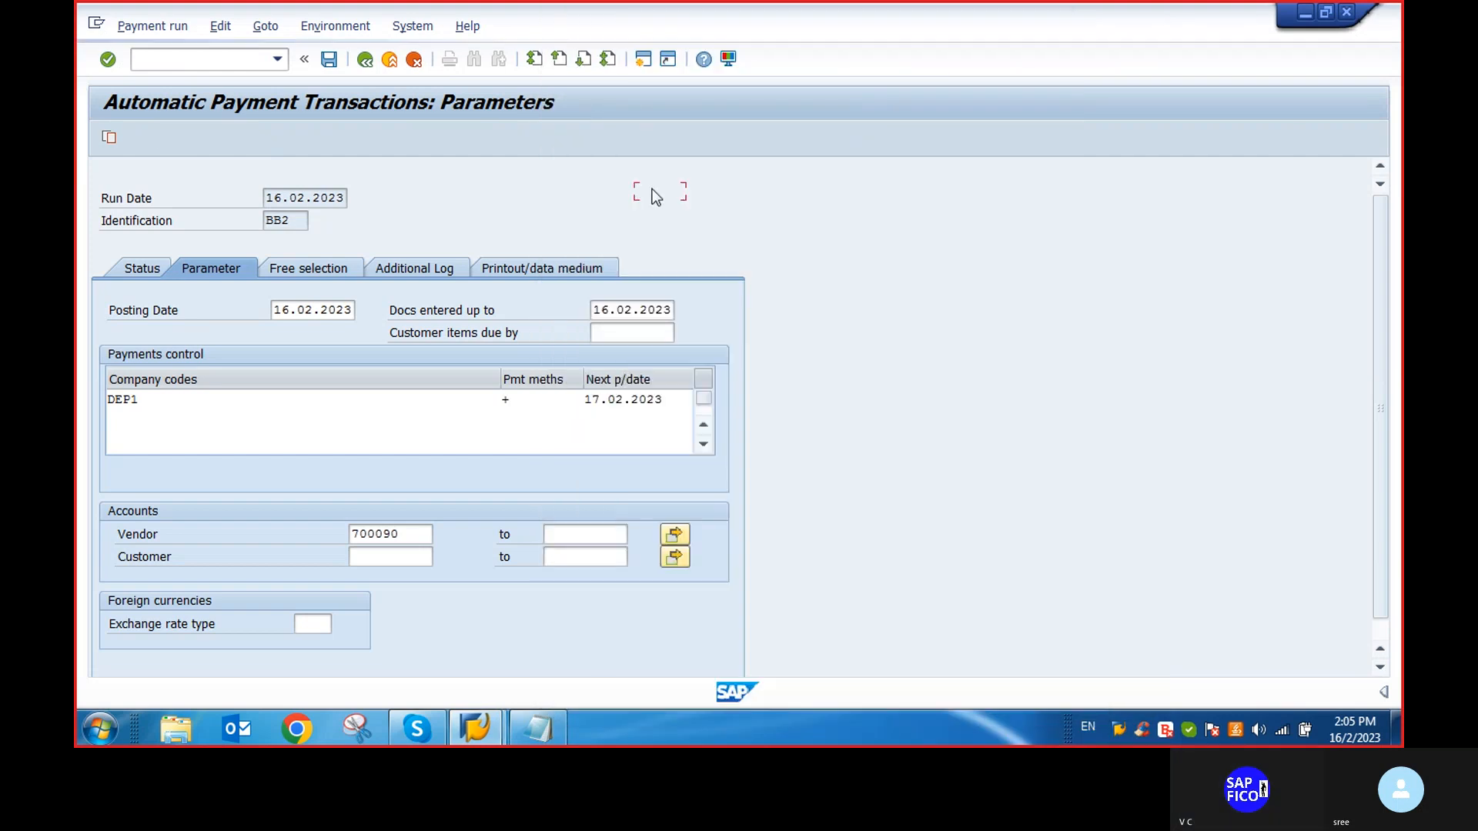
# Enable additional logging of due date check and unsuccessful payment method selection for vendors DMART to GOOGLE, and save the run data
pyautogui.click(408, 271)
pyautogui.click(114, 355)
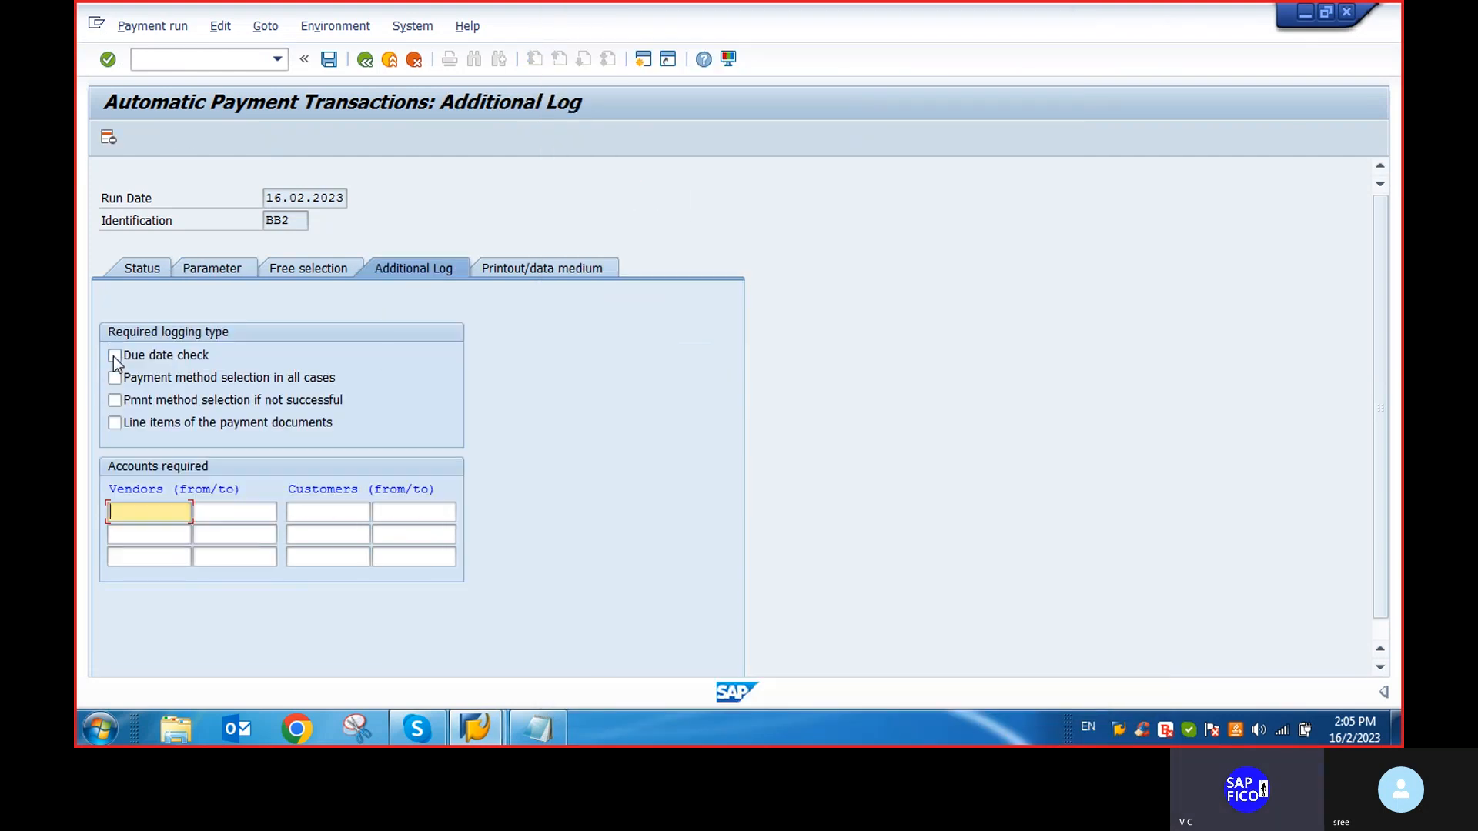
pyautogui.click(113, 401)
pyautogui.click(160, 509)
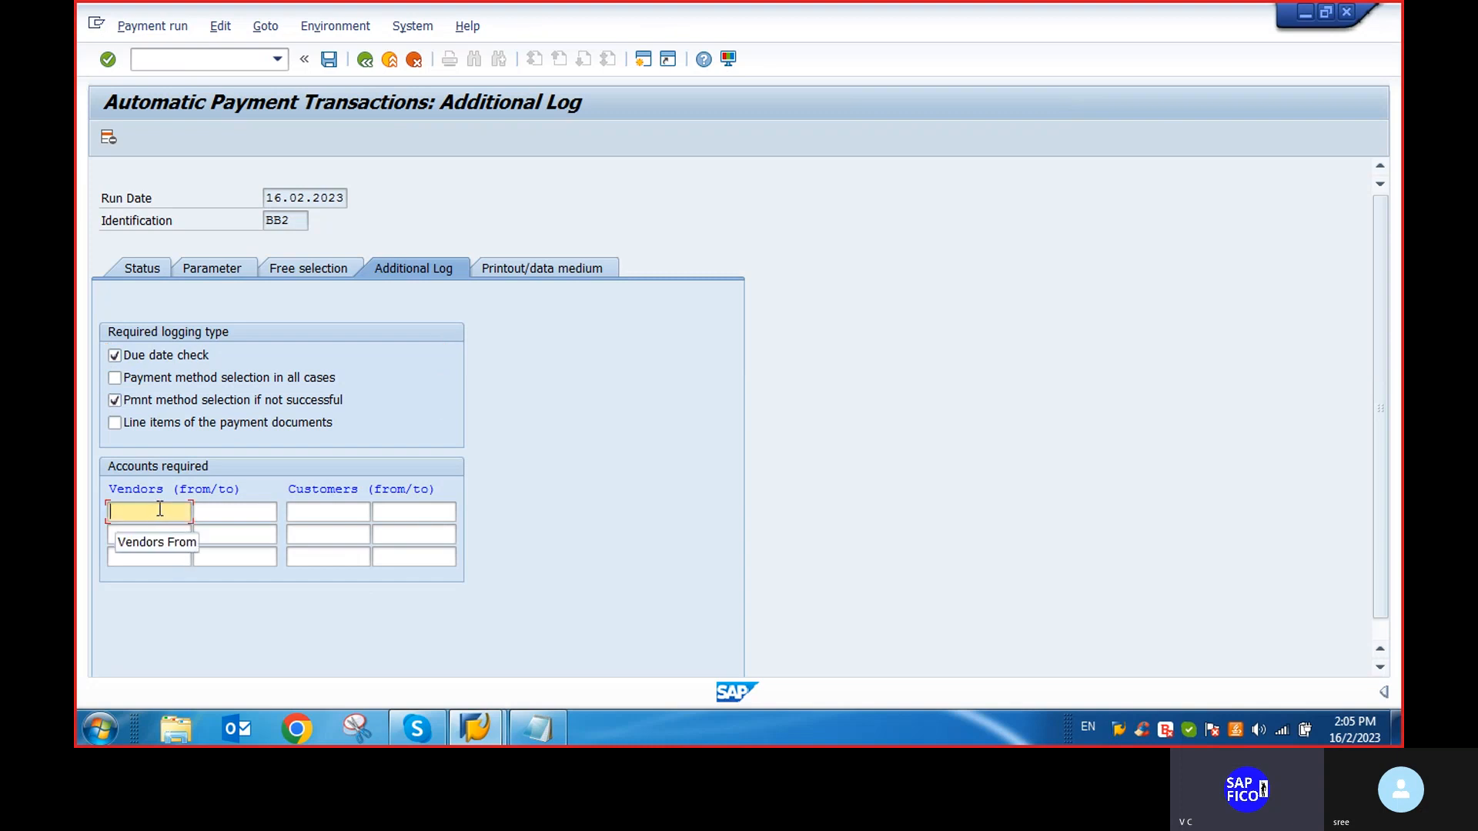
pyautogui.write('7')
pyautogui.click(150, 533)
pyautogui.click(253, 512)
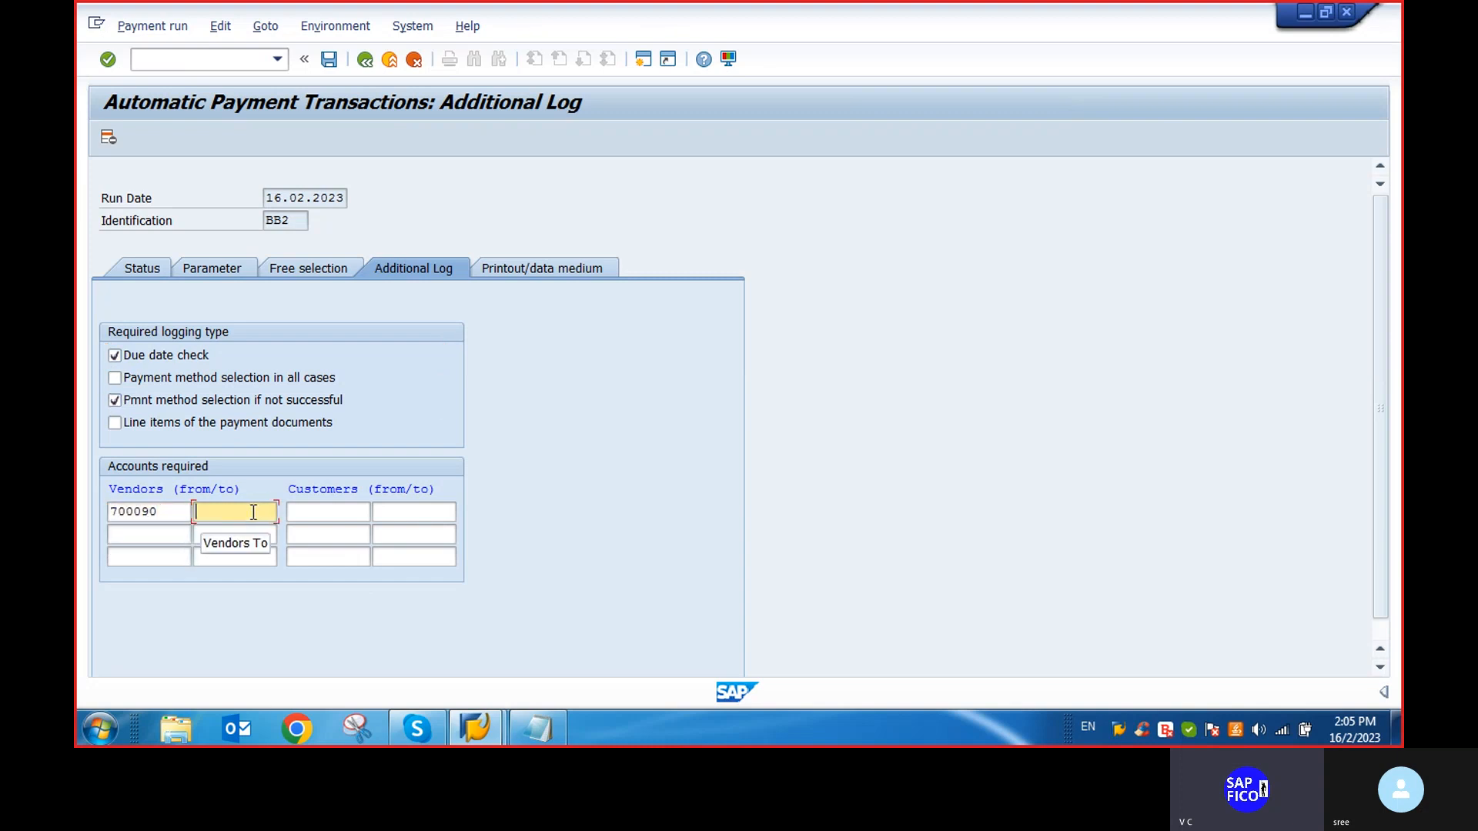
pyautogui.write('7')
pyautogui.click(238, 530)
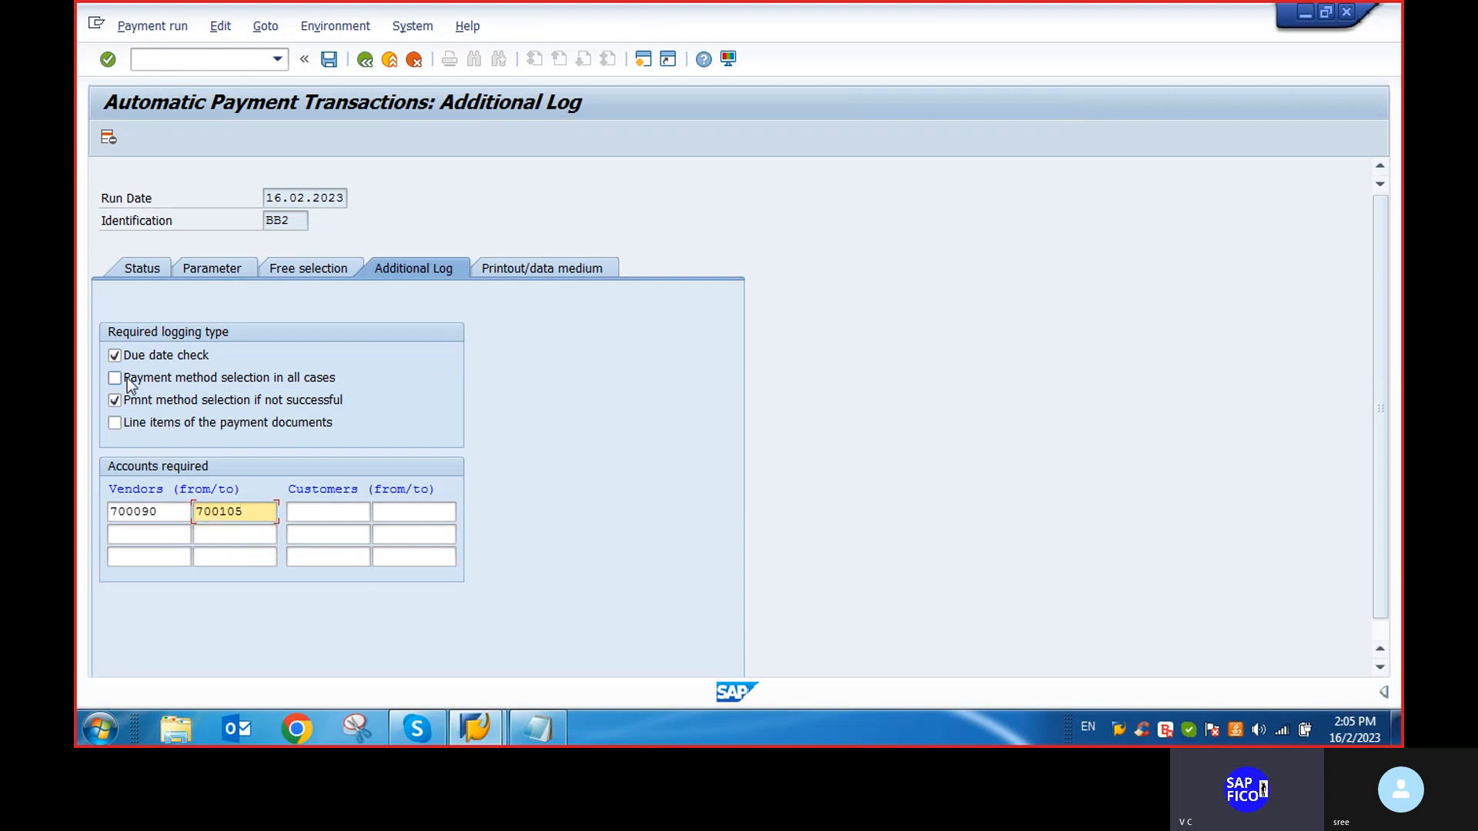
pyautogui.click(151, 271)
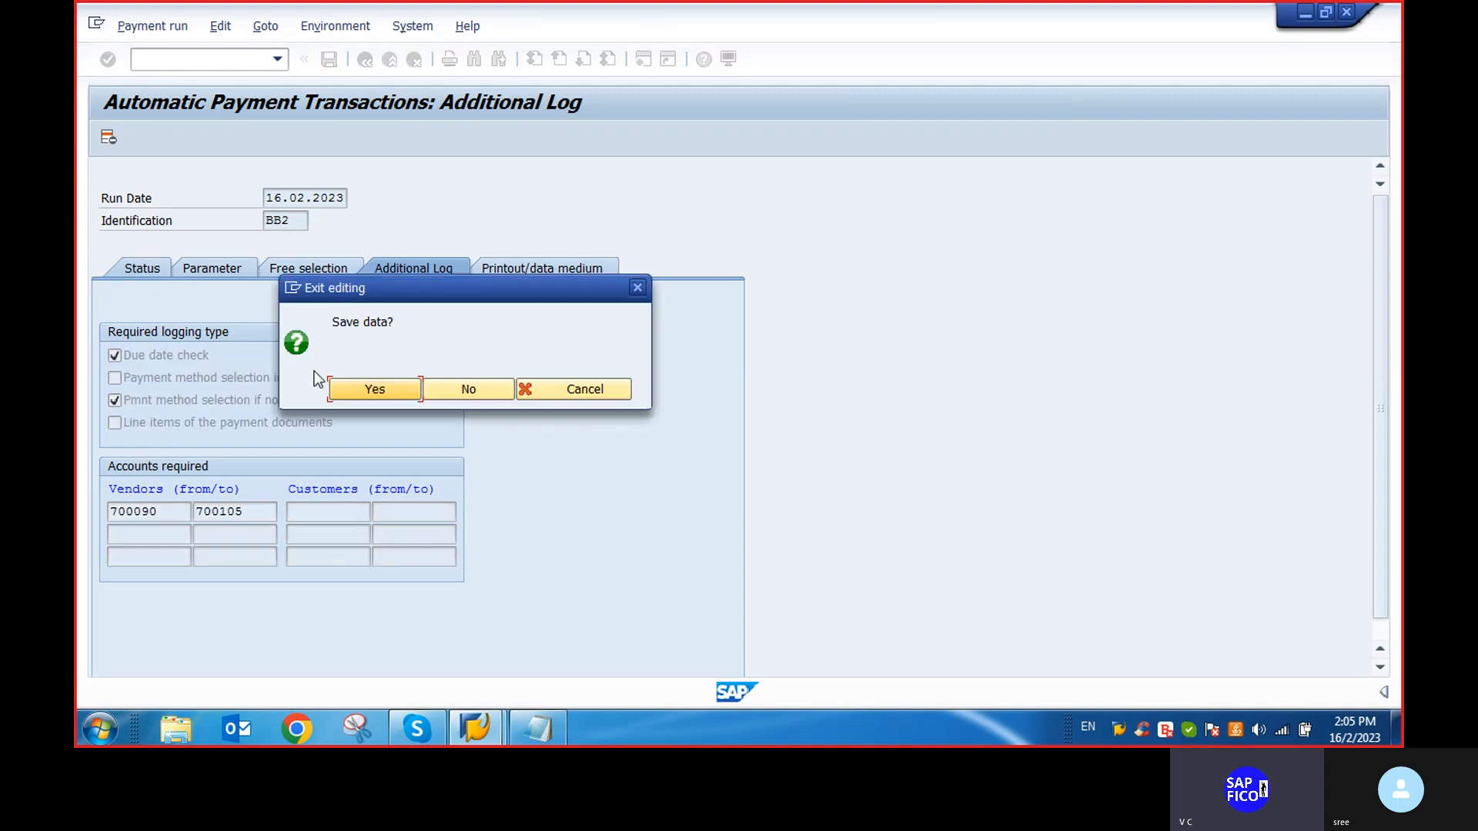
pyautogui.click(374, 387)
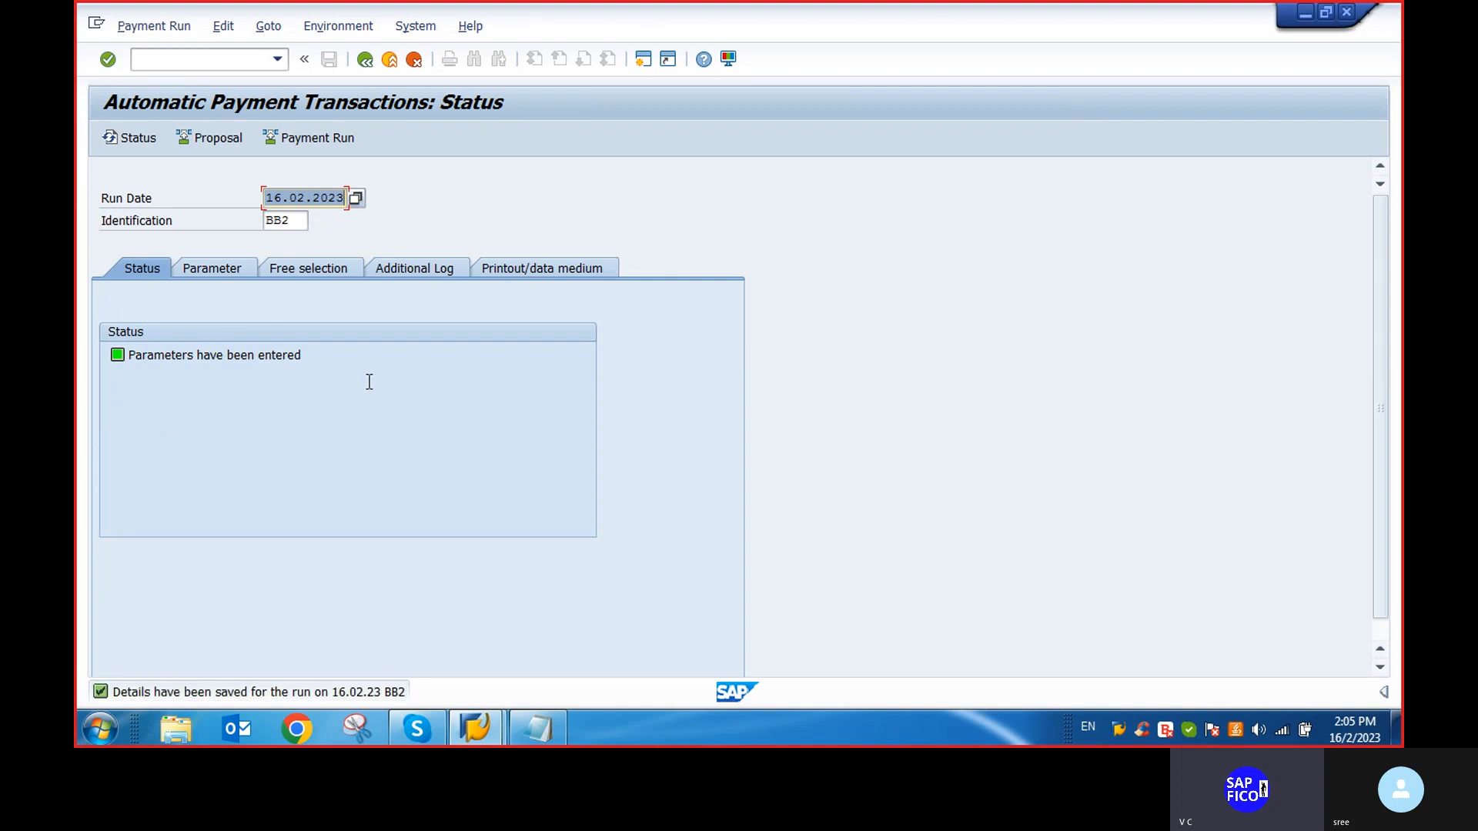
# Schedule the payment proposal for run BB2 to start immediately and refresh the run status
pyautogui.click(214, 137)
pyautogui.click(422, 389)
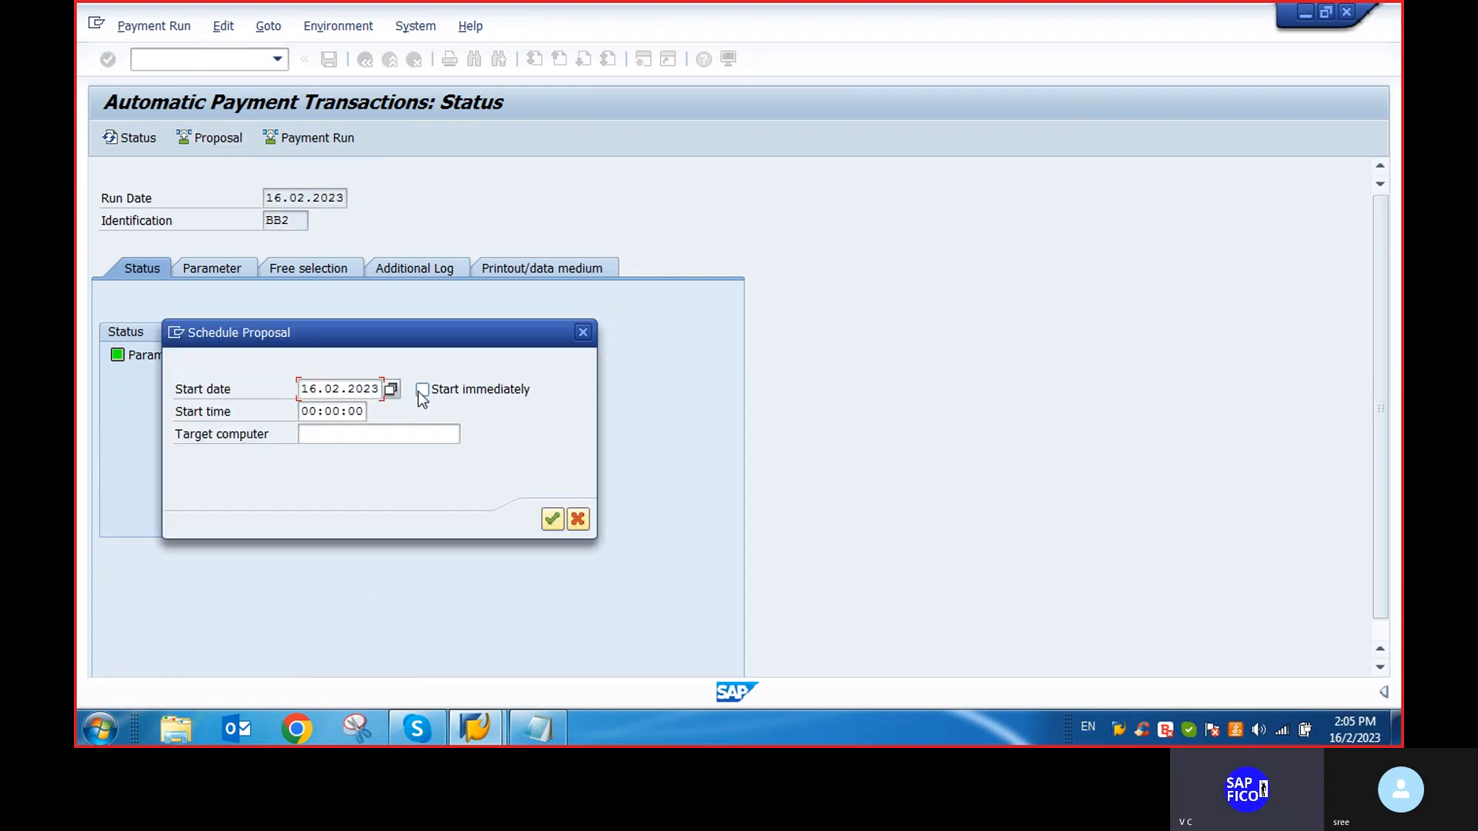
pyautogui.click(552, 519)
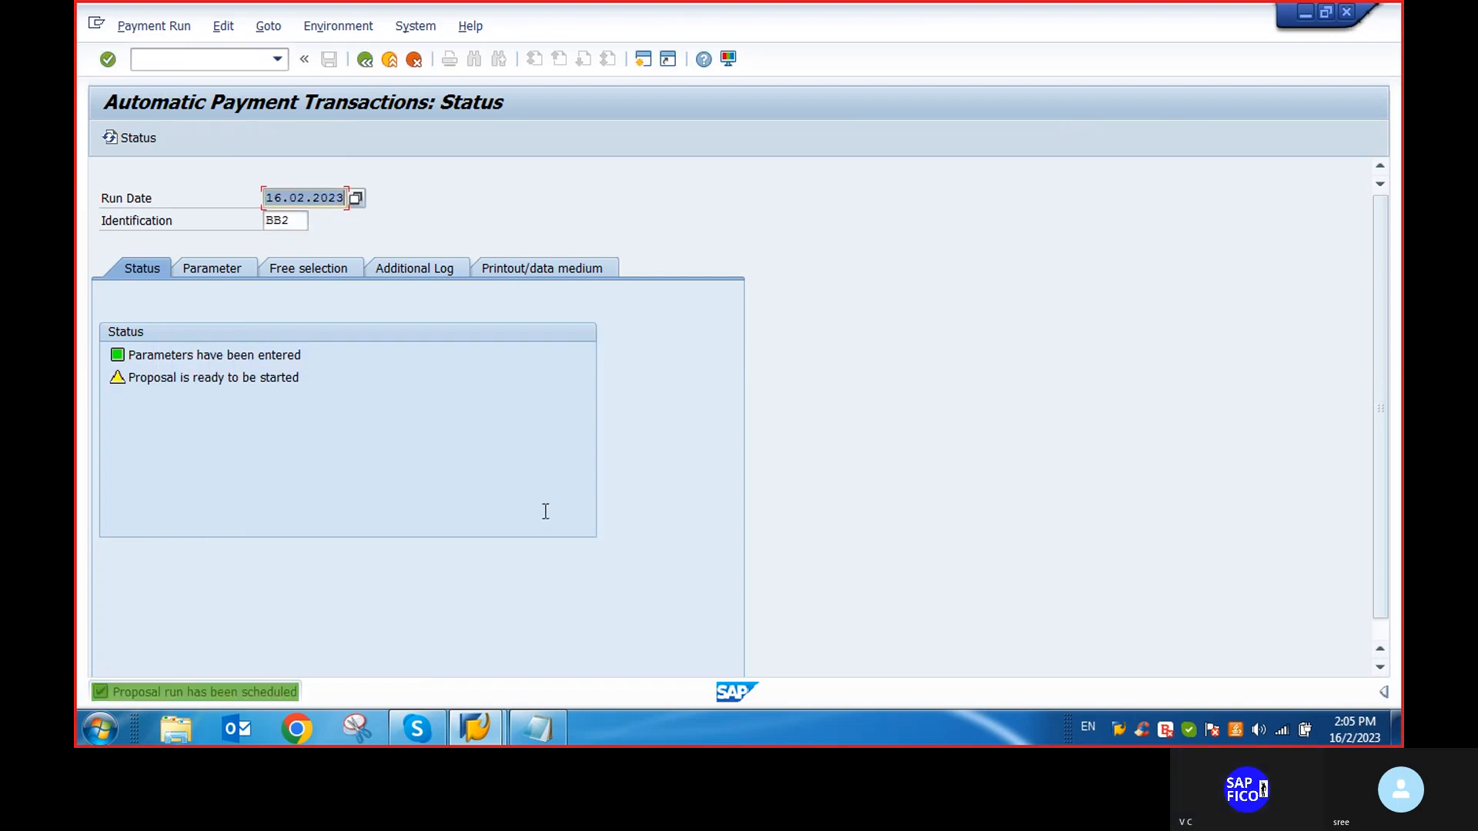
pyautogui.press('Return')
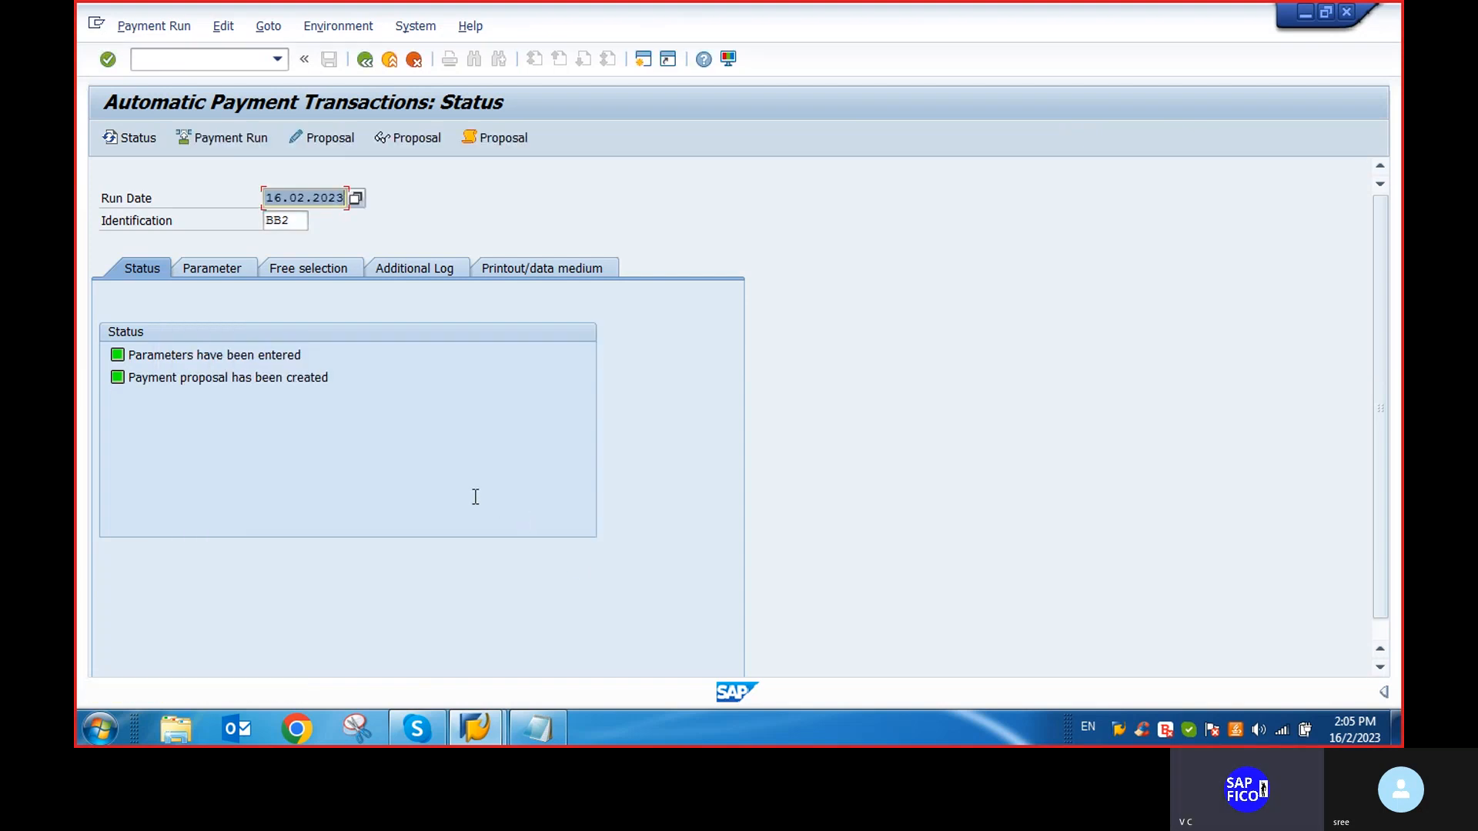
# Open the payment proposal for all accounting clerks, examine the house bank chosen for each vendor, and return to the run status
pyautogui.click(316, 137)
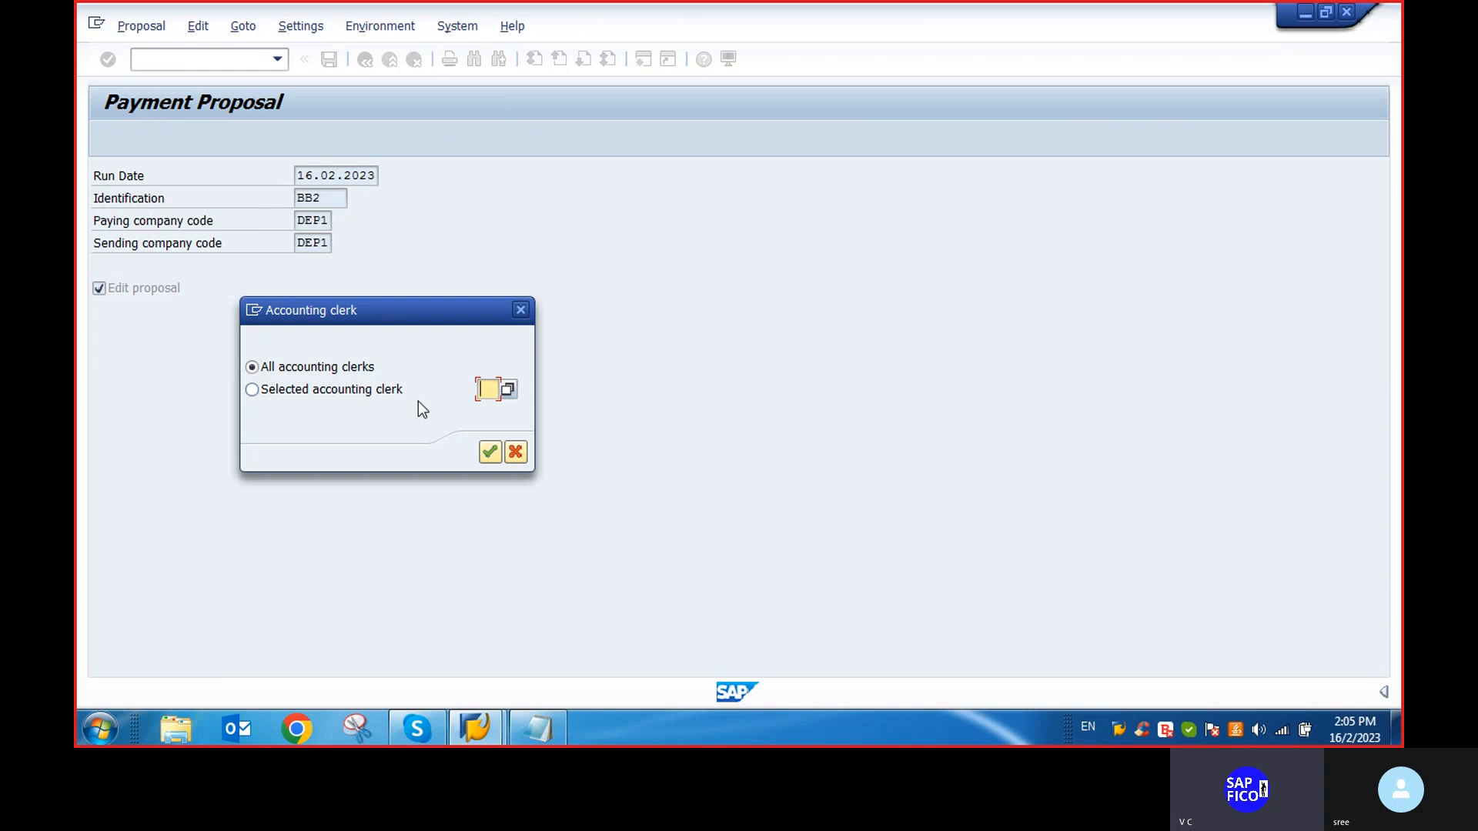
pyautogui.click(490, 452)
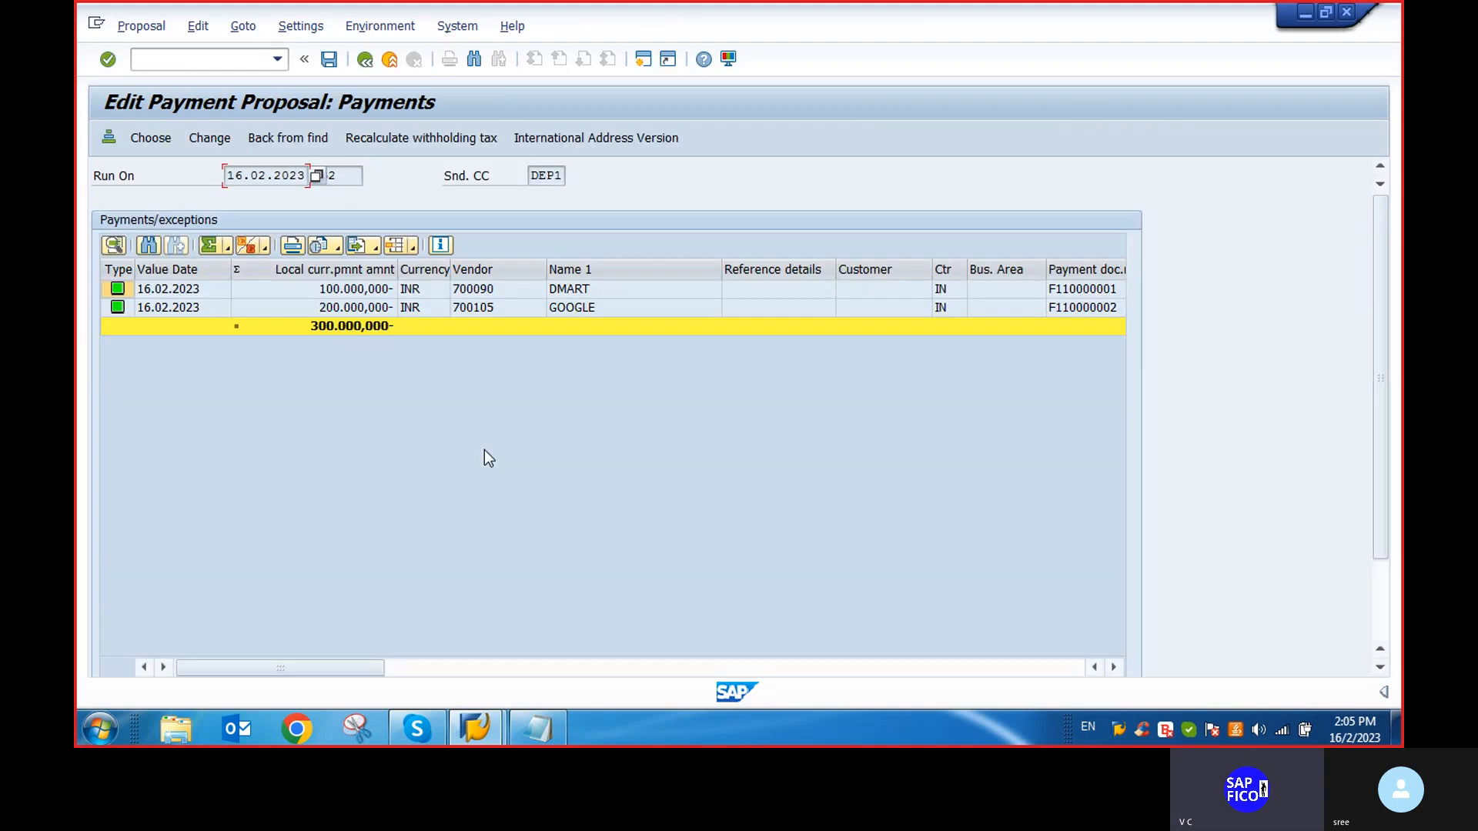
pyautogui.click(1114, 667)
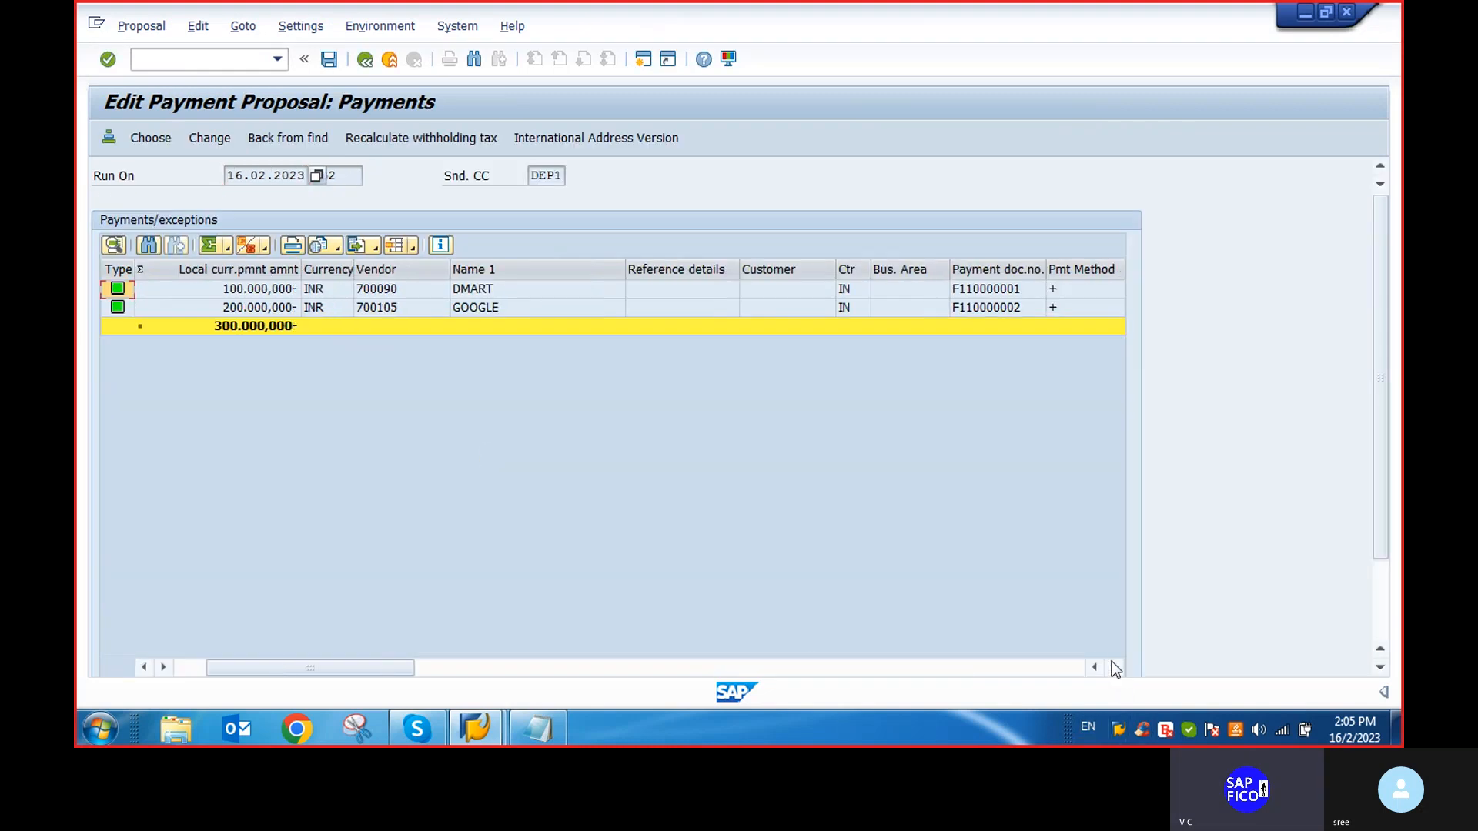
pyautogui.click(1115, 667)
pyautogui.click(1115, 667)
pyautogui.click(1113, 667)
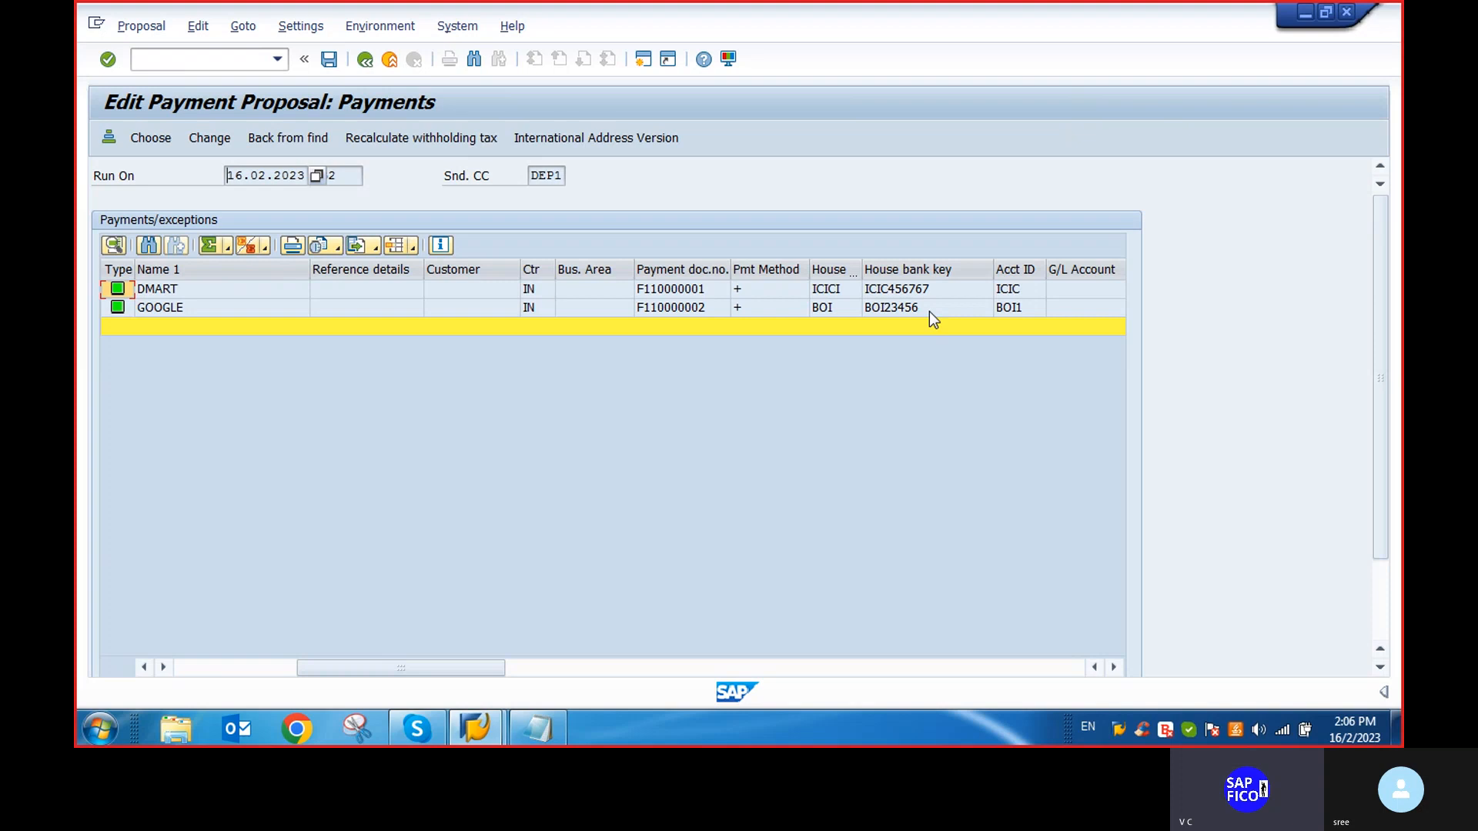
pyautogui.click(365, 57)
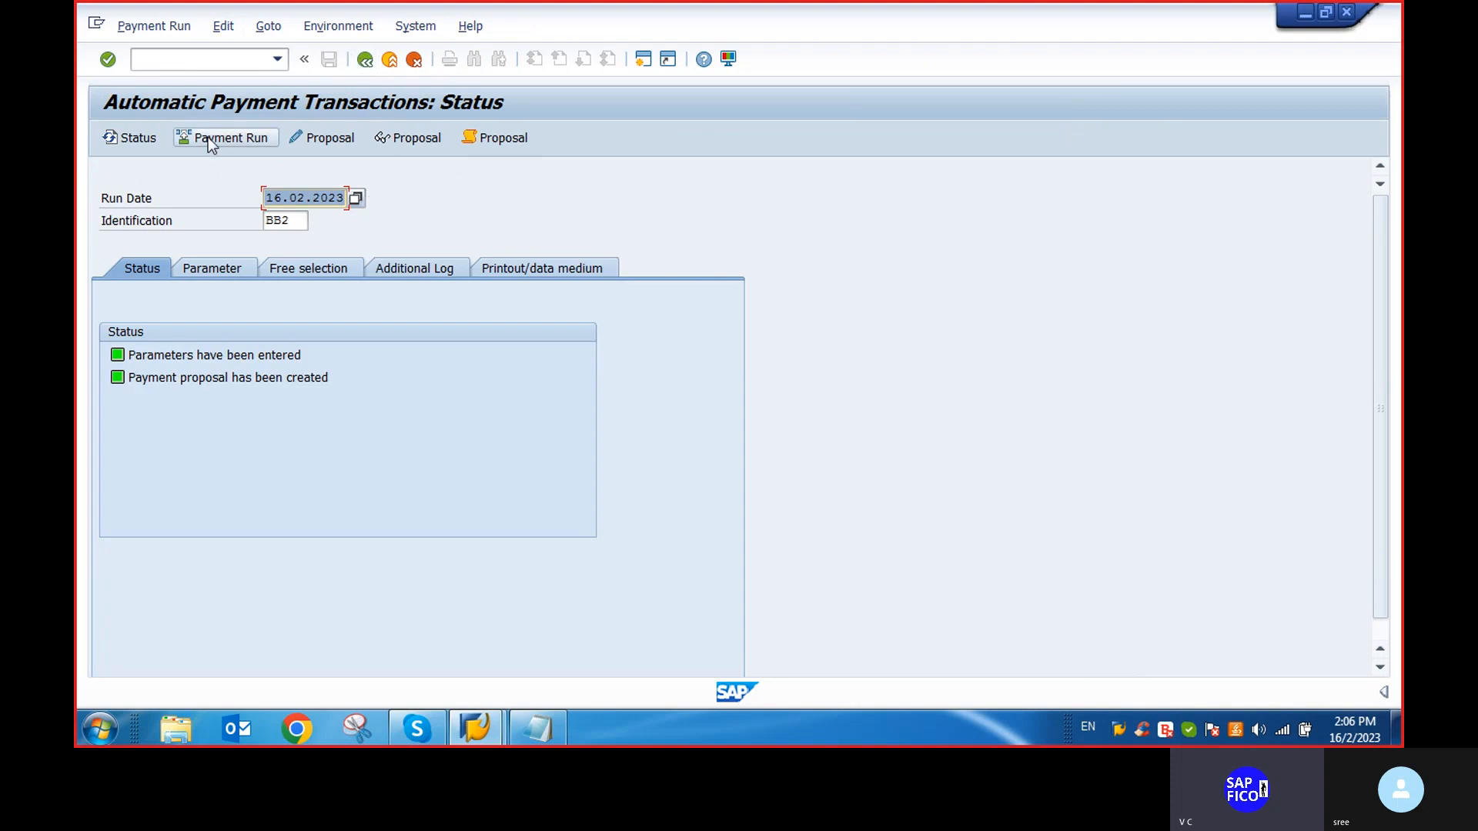
# Schedule the payment run for BB2 to start immediately and refresh the run status
pyautogui.click(258, 141)
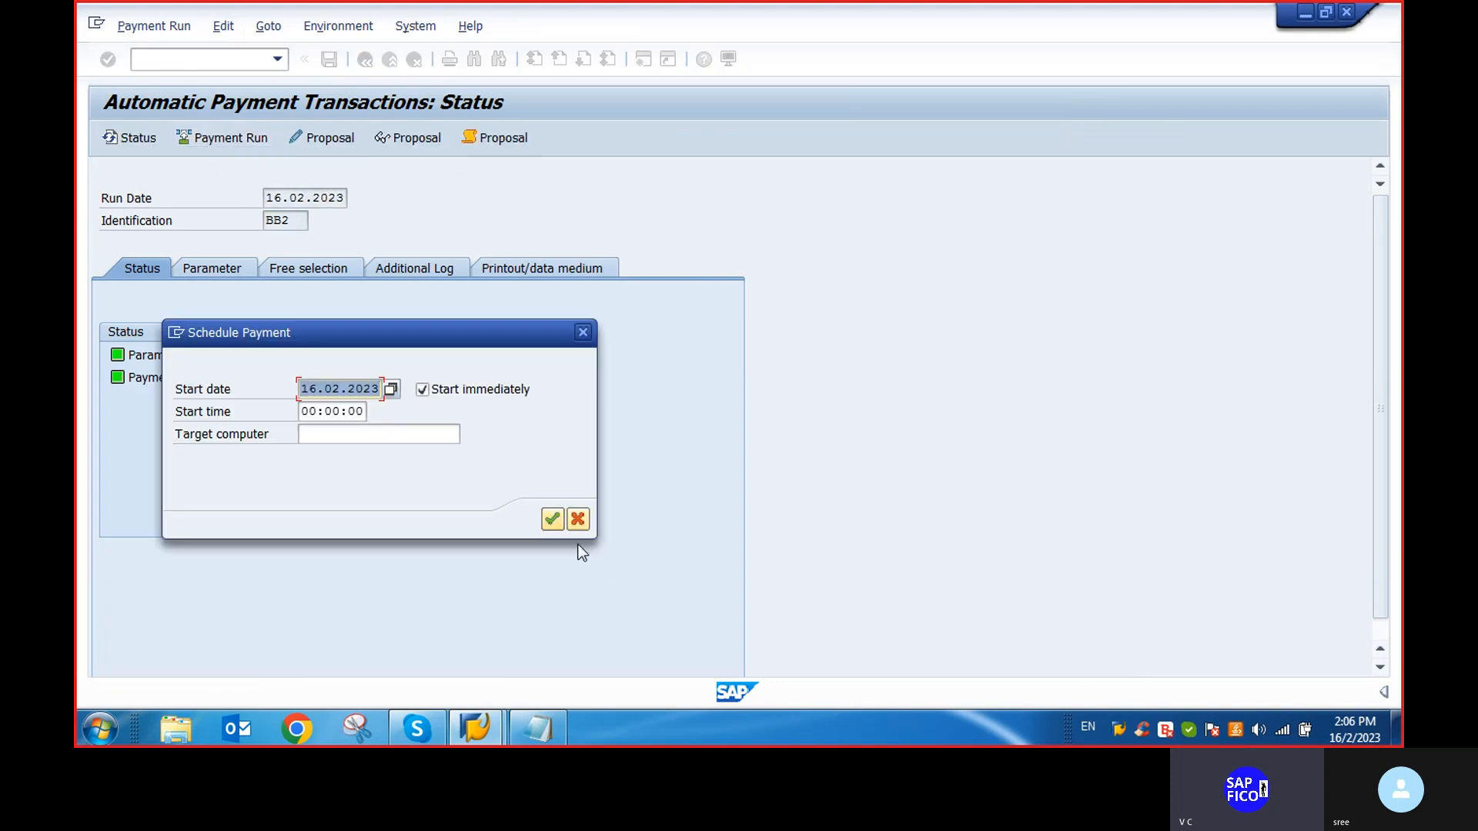
pyautogui.click(553, 518)
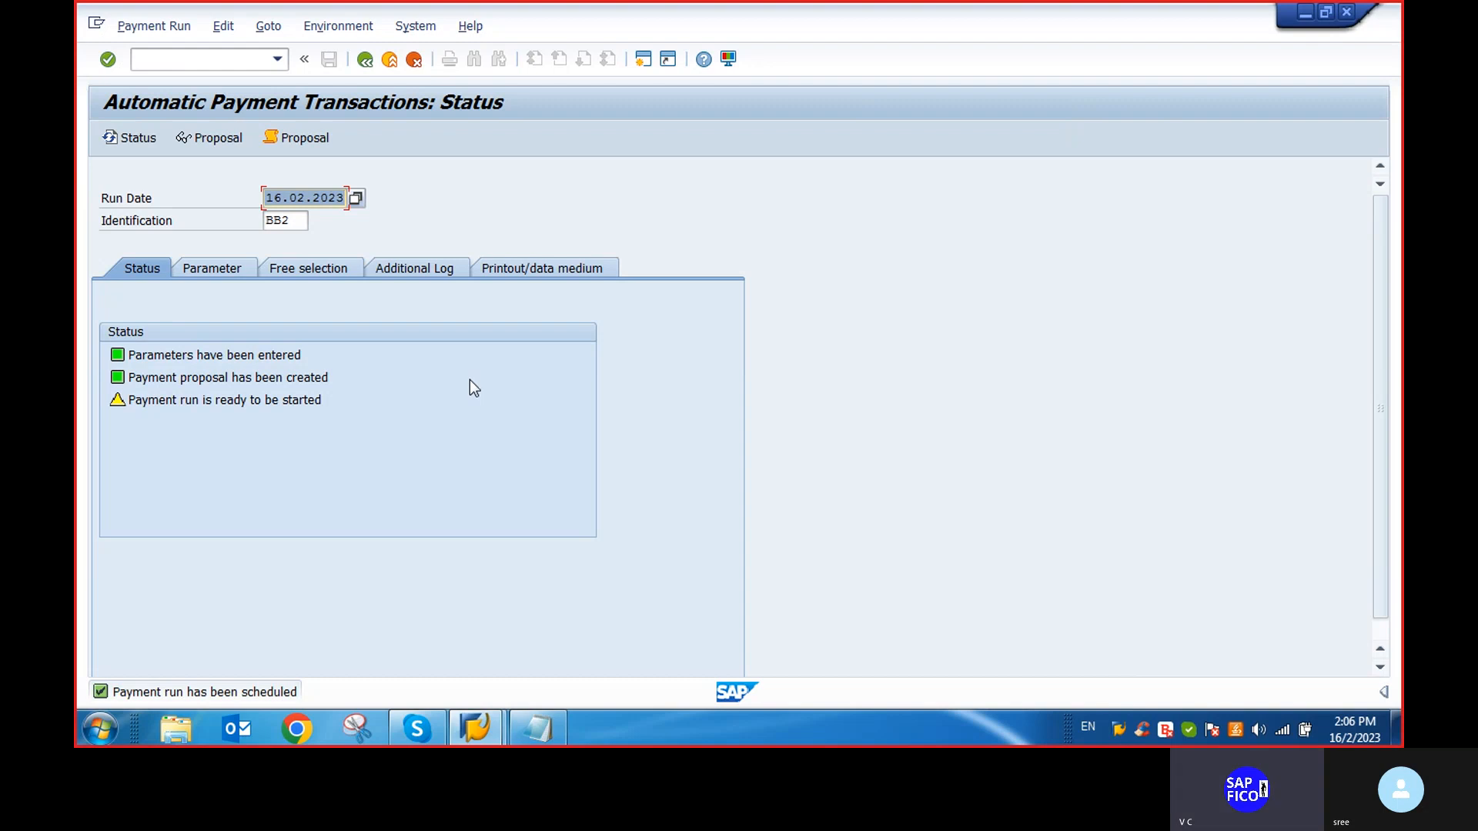
pyautogui.press('Return')
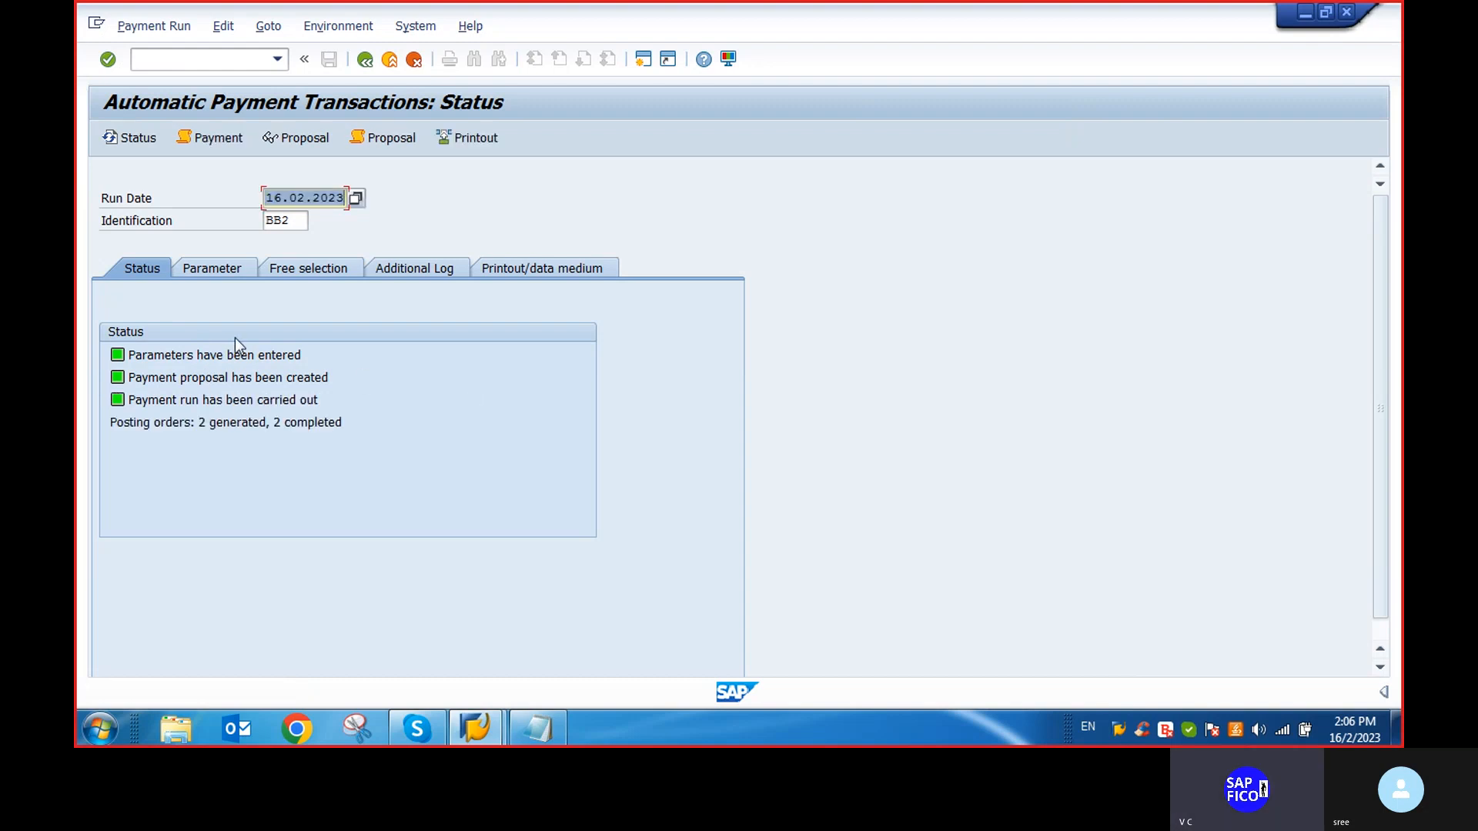
# Leave the automatic payment transaction and open the vendor line item display, FBL1N
pyautogui.click(160, 63)
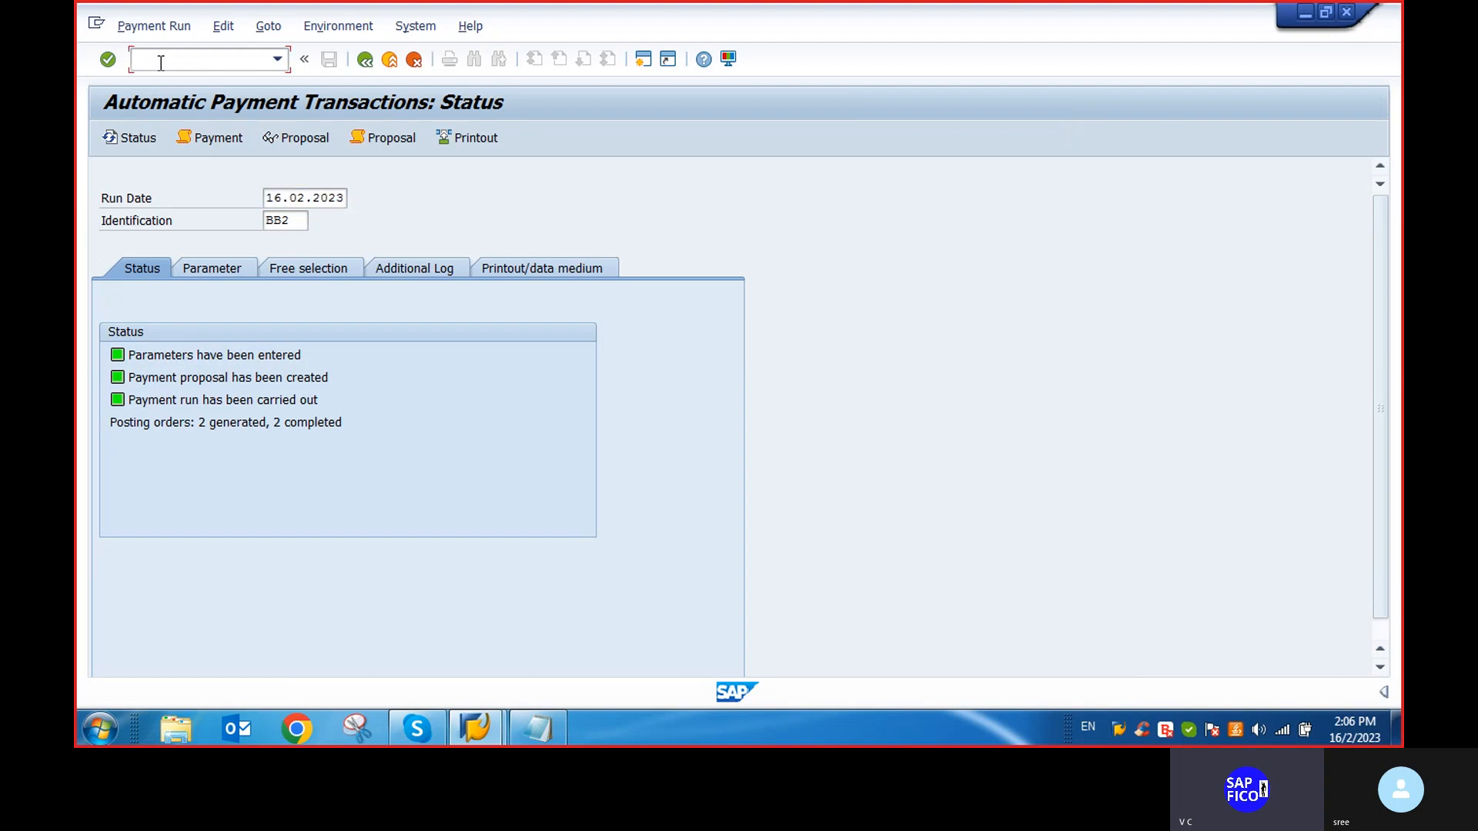
pyautogui.write('/')
pyautogui.press('F3')
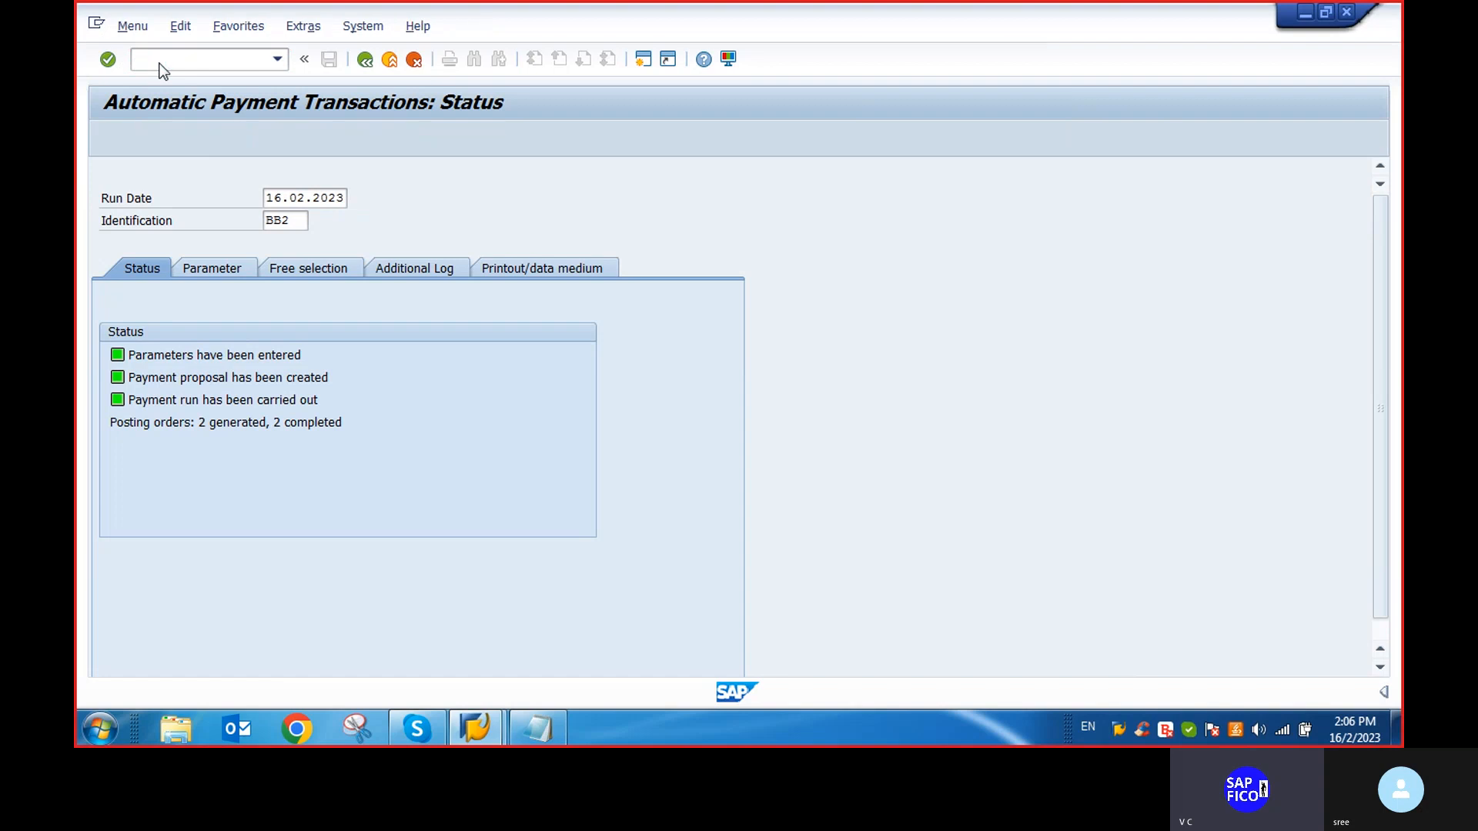
pyautogui.write('FBL1N')
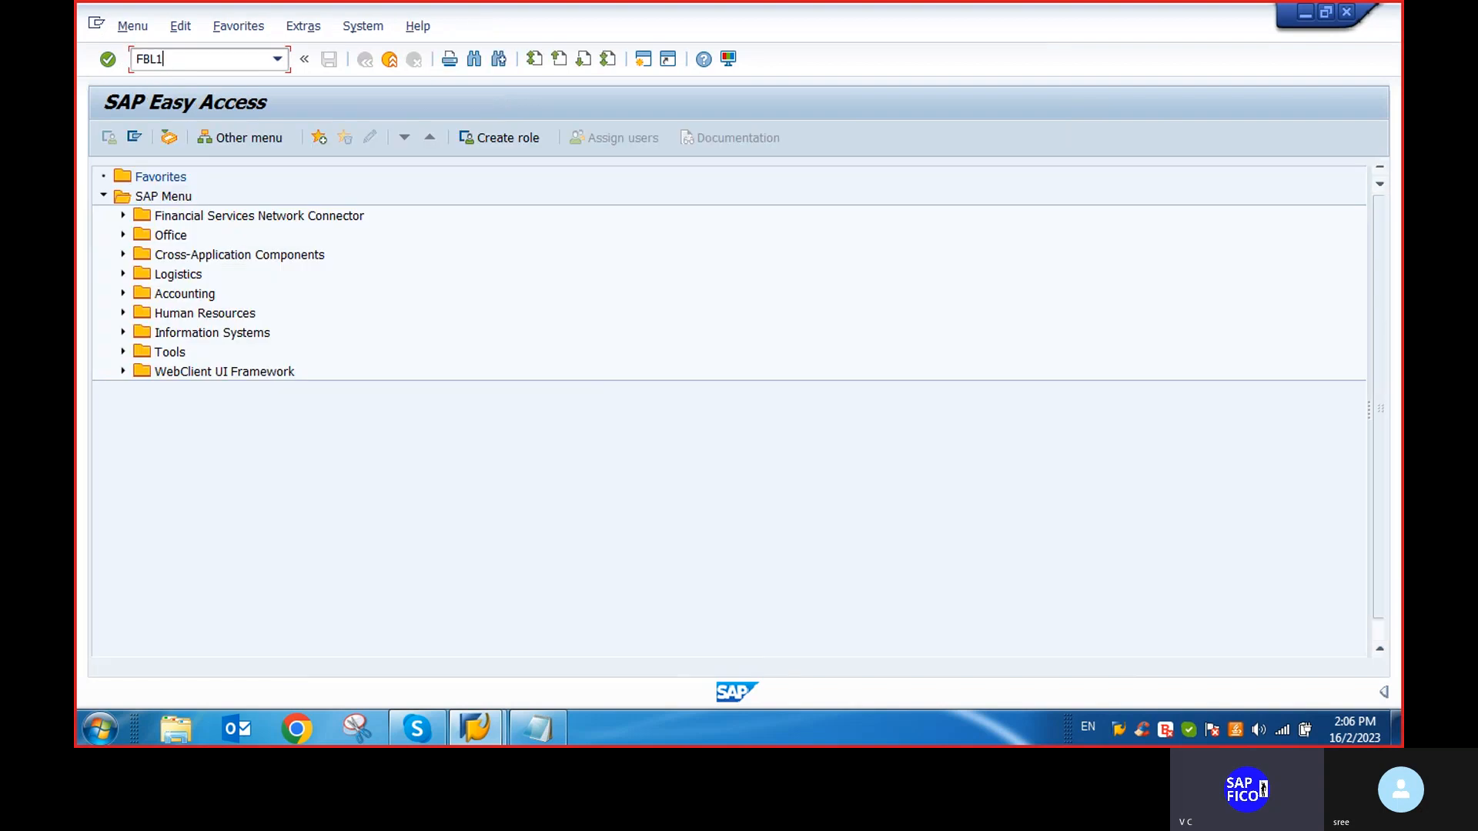
pyautogui.press('Return')
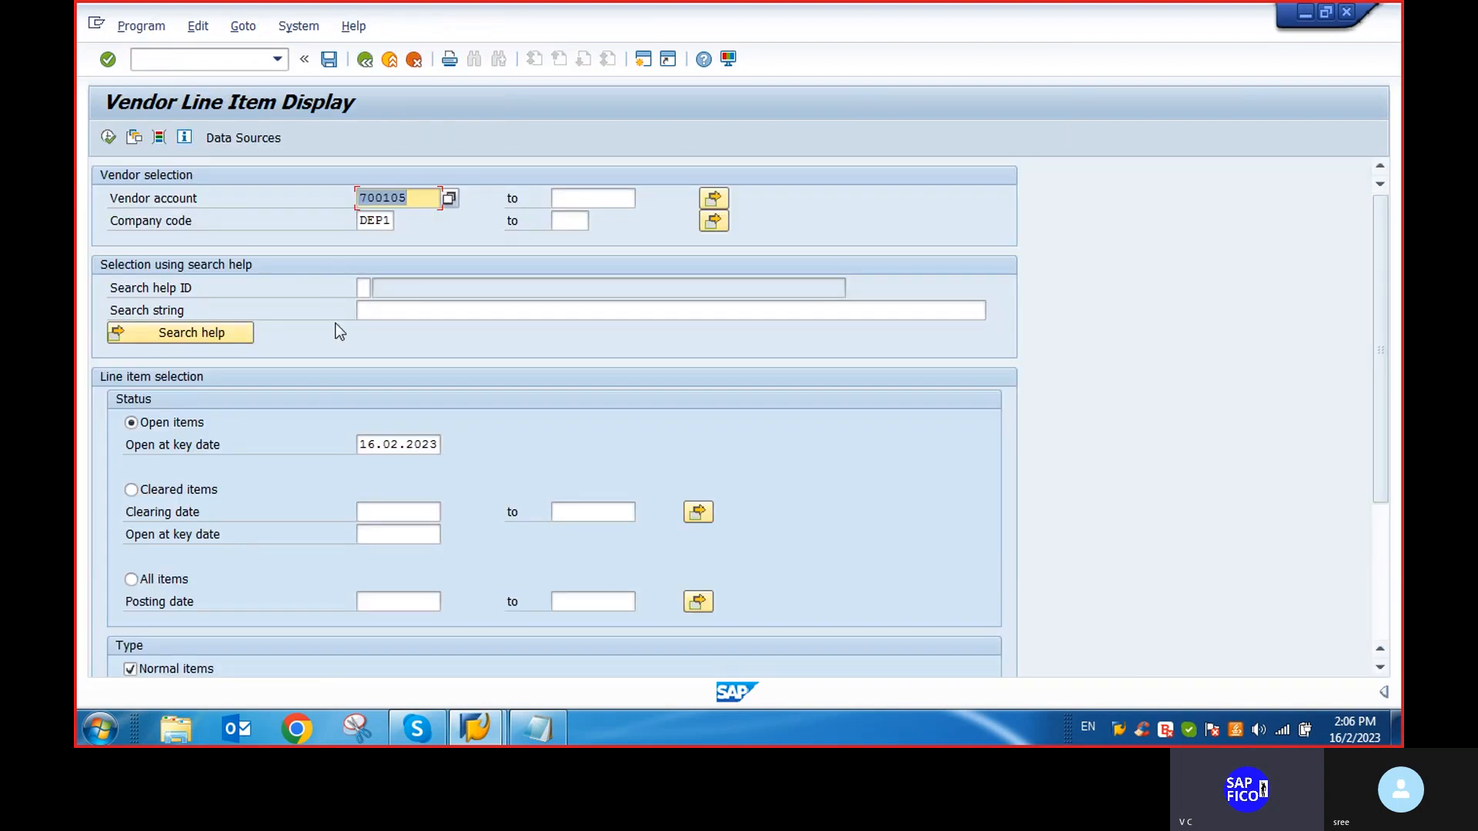
# Clear the vendor account selection and run the open item display for company code DEP1 at key date 16.02.2023
pyautogui.click(413, 198)
pyautogui.press('BackSpace')
pyautogui.press('BackSpace')
pyautogui.press('BackSpace')
pyautogui.press('BackSpace')
pyautogui.press('BackSpace')
pyautogui.press('BackSpace')
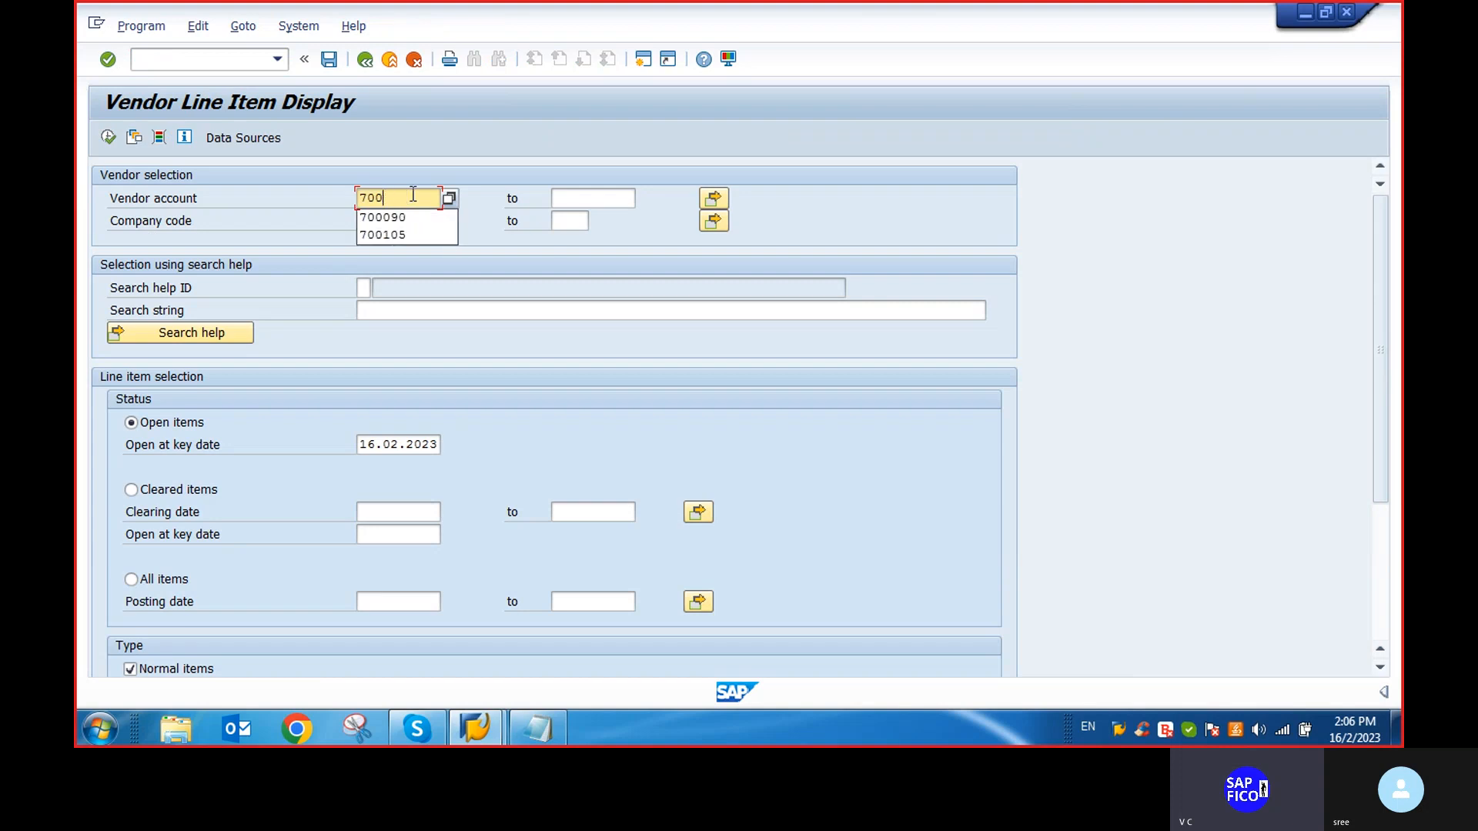
pyautogui.click(108, 137)
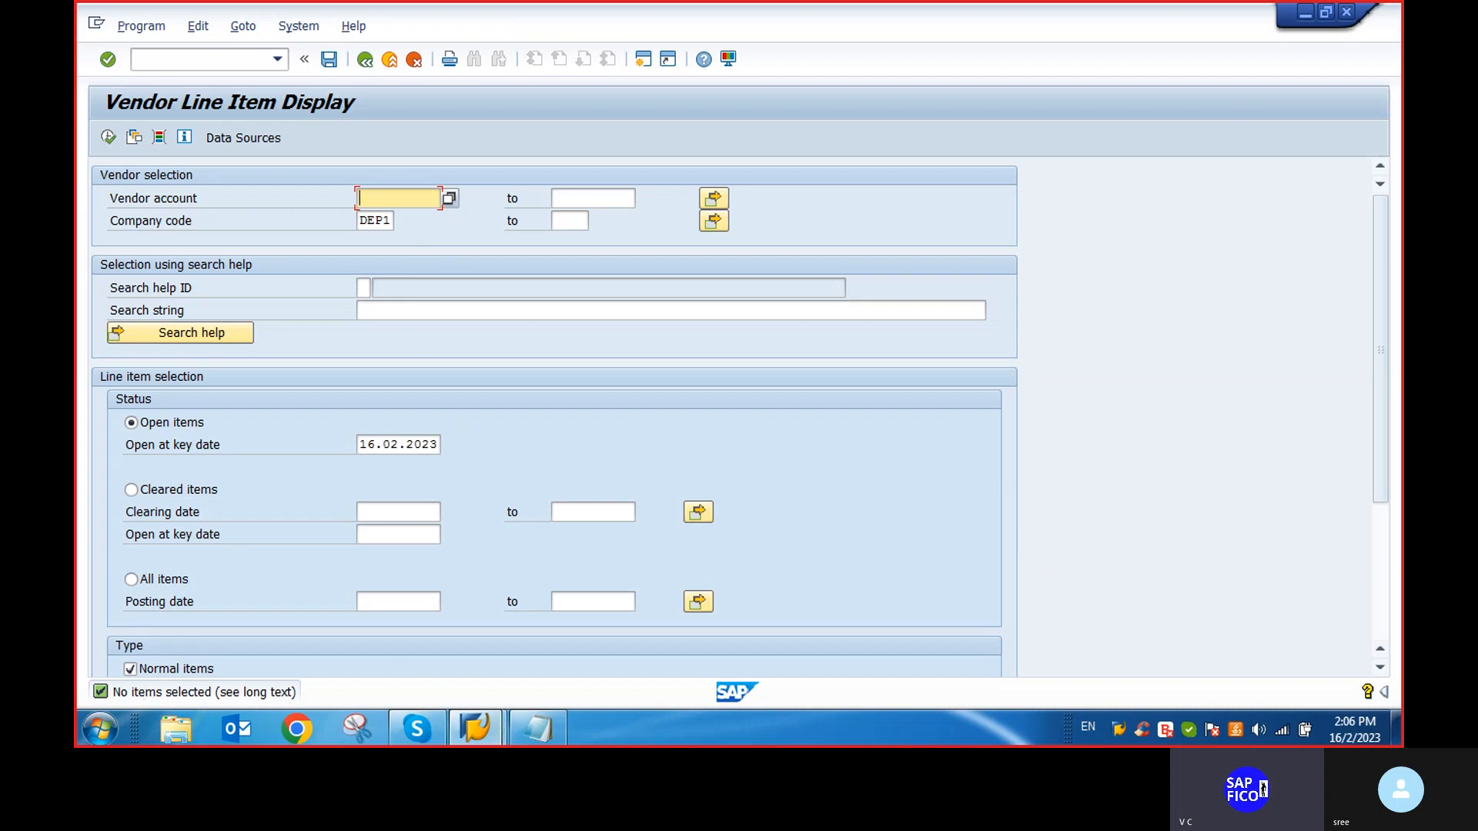
# Switch to the Notepad notes
pyautogui.click(554, 730)
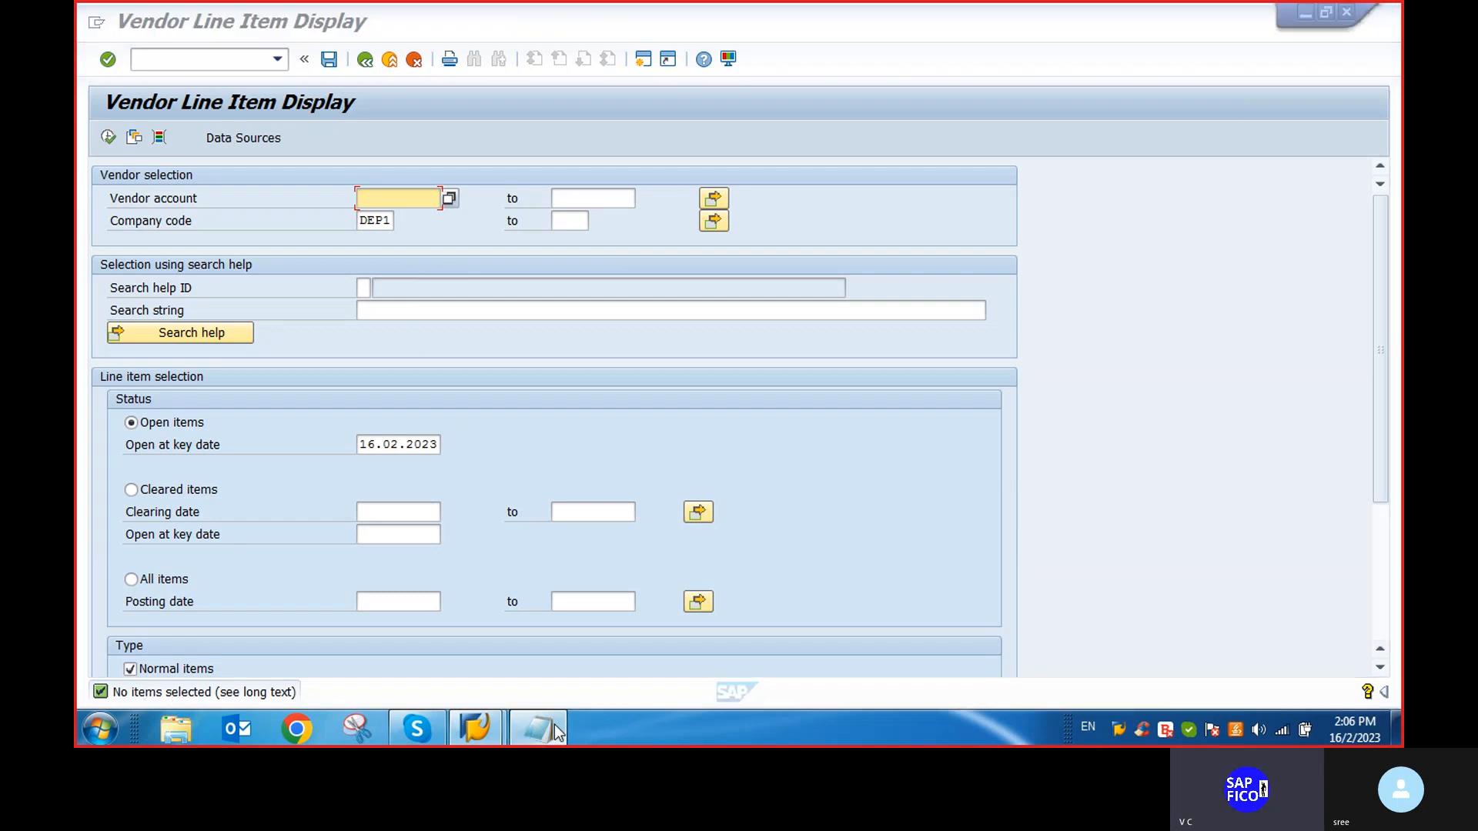